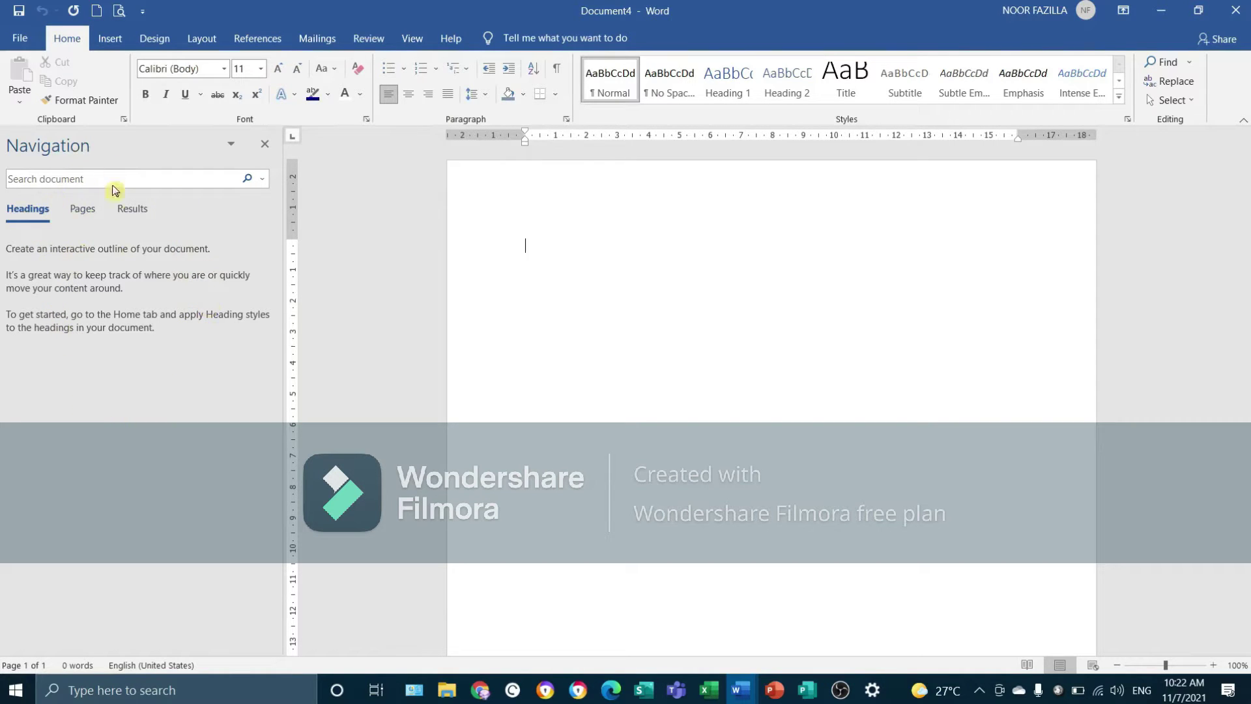
# Step: Show the page thumbnails in the Navigation pane and go to page 1
pyautogui.click(85, 209)
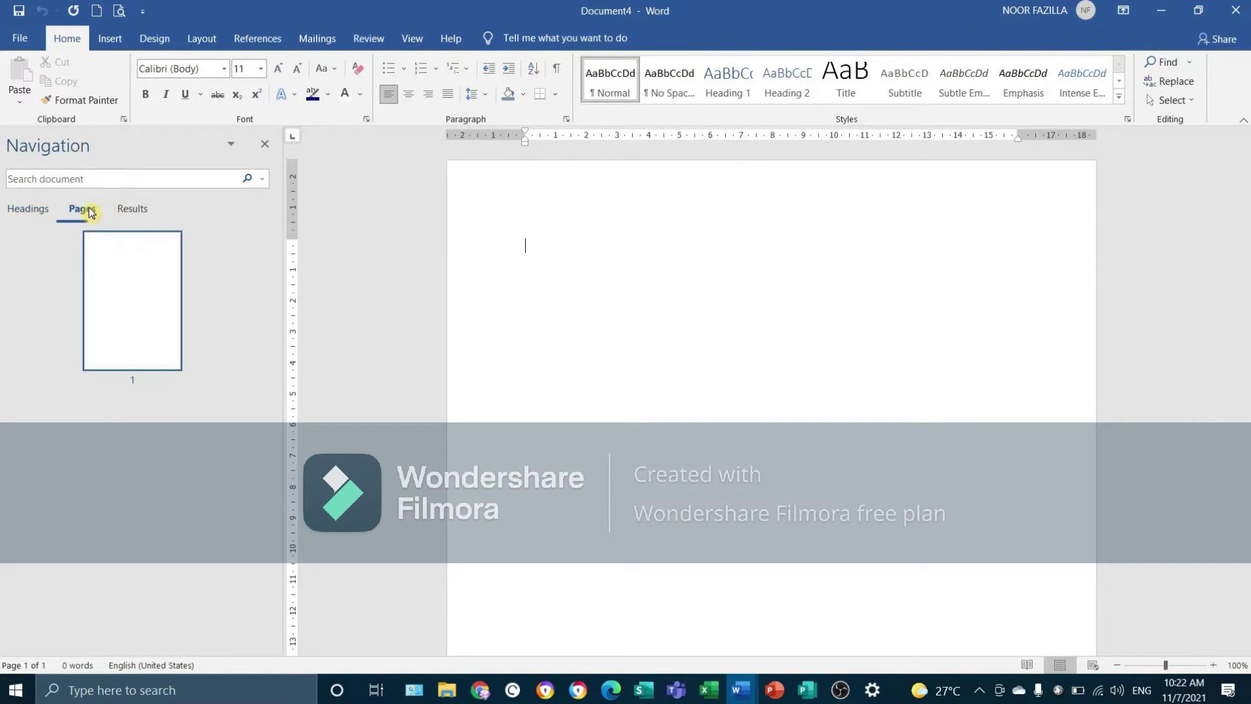
pyautogui.click(144, 301)
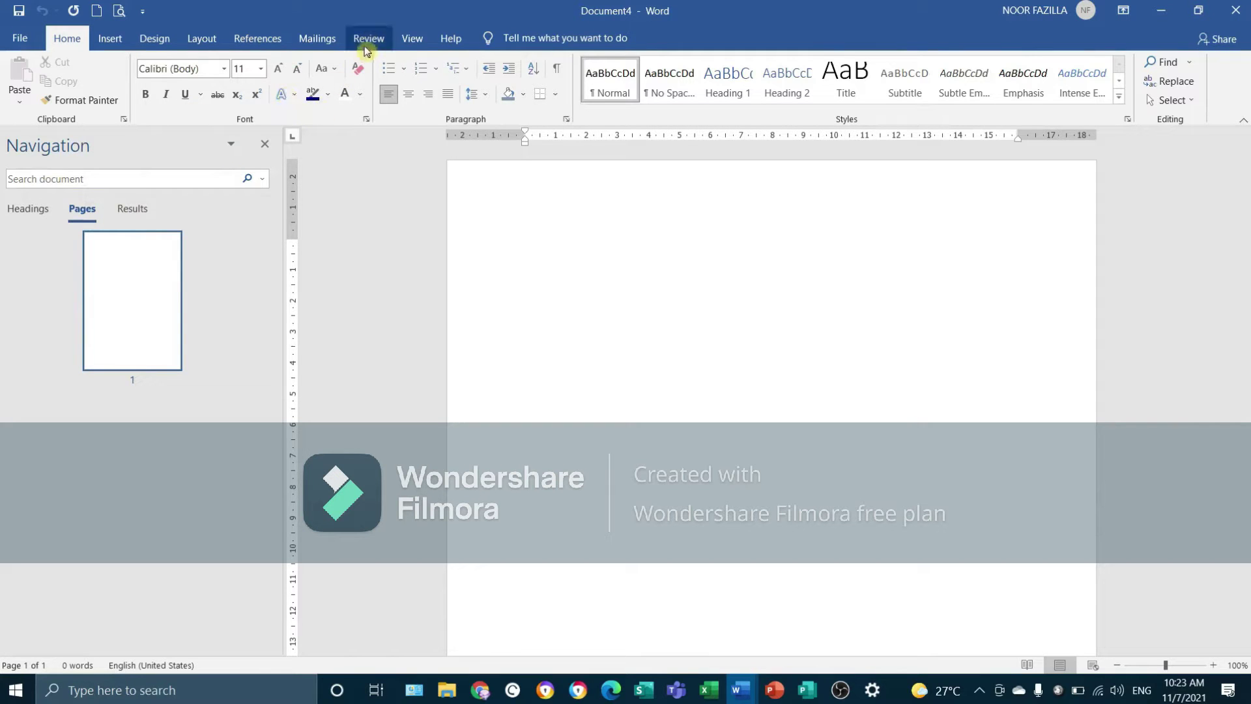
# Step: Hide and show again the Navigation pane, and do the same with the ruler
pyautogui.click(410, 37)
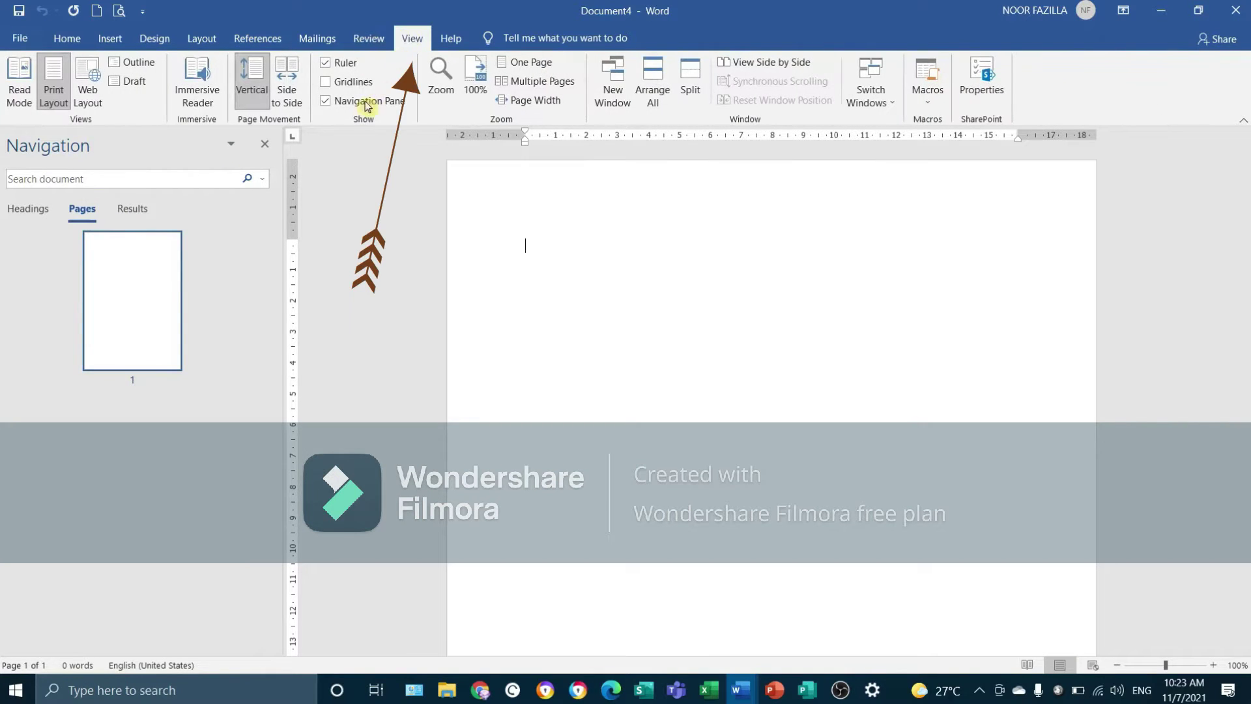
pyautogui.click(326, 104)
pyautogui.click(326, 103)
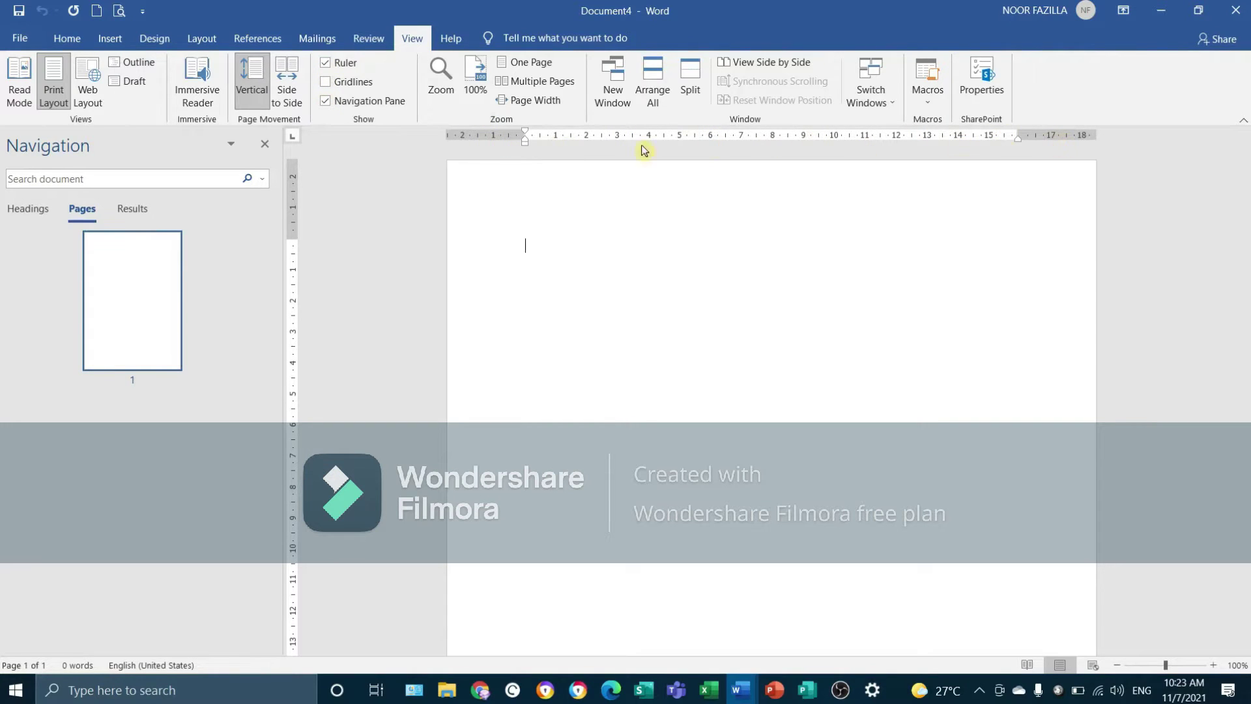
pyautogui.click(325, 64)
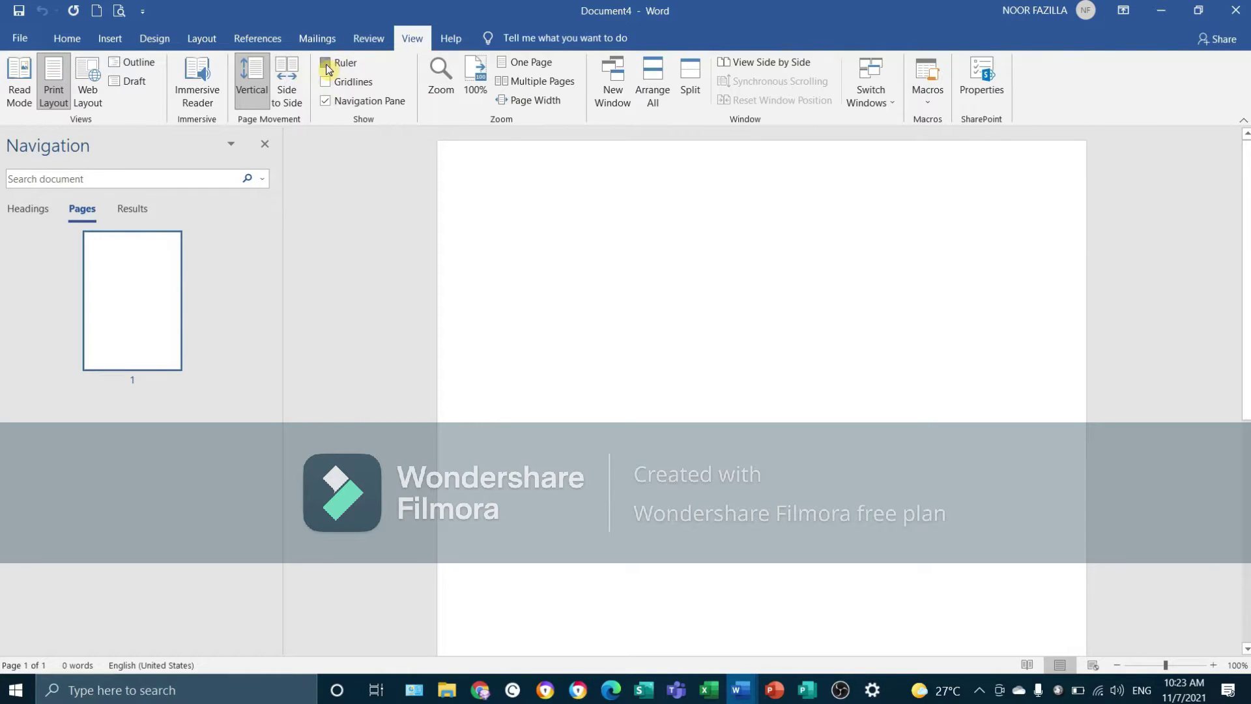
pyautogui.click(326, 65)
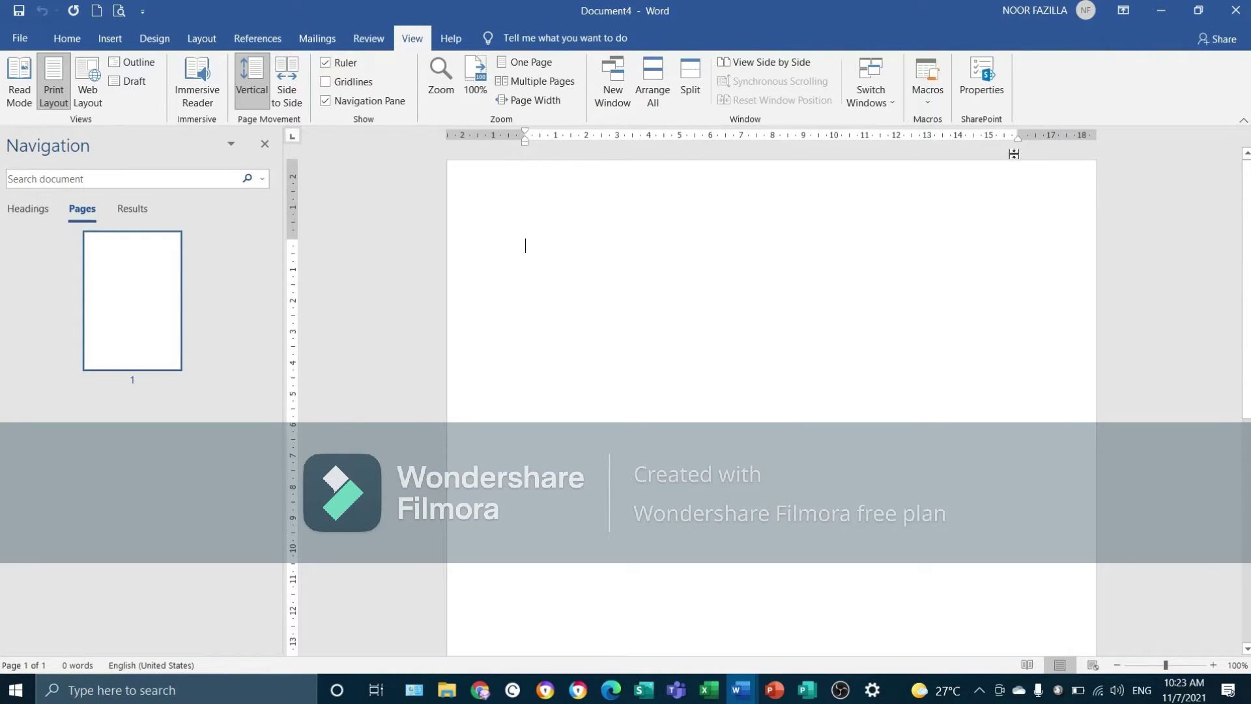
# Step: Write "Penyenggaraan pendawaian satu fasa" on the first line of the blank document
pyautogui.click(63, 39)
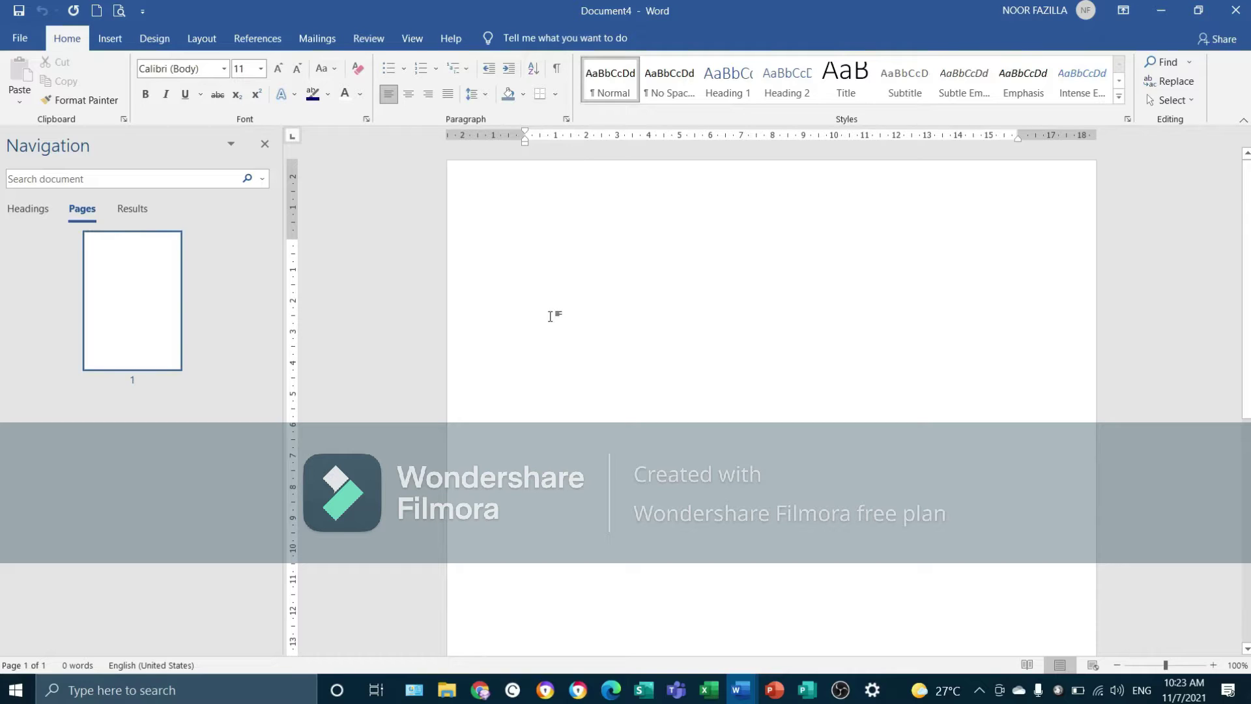
pyautogui.write('Pe')
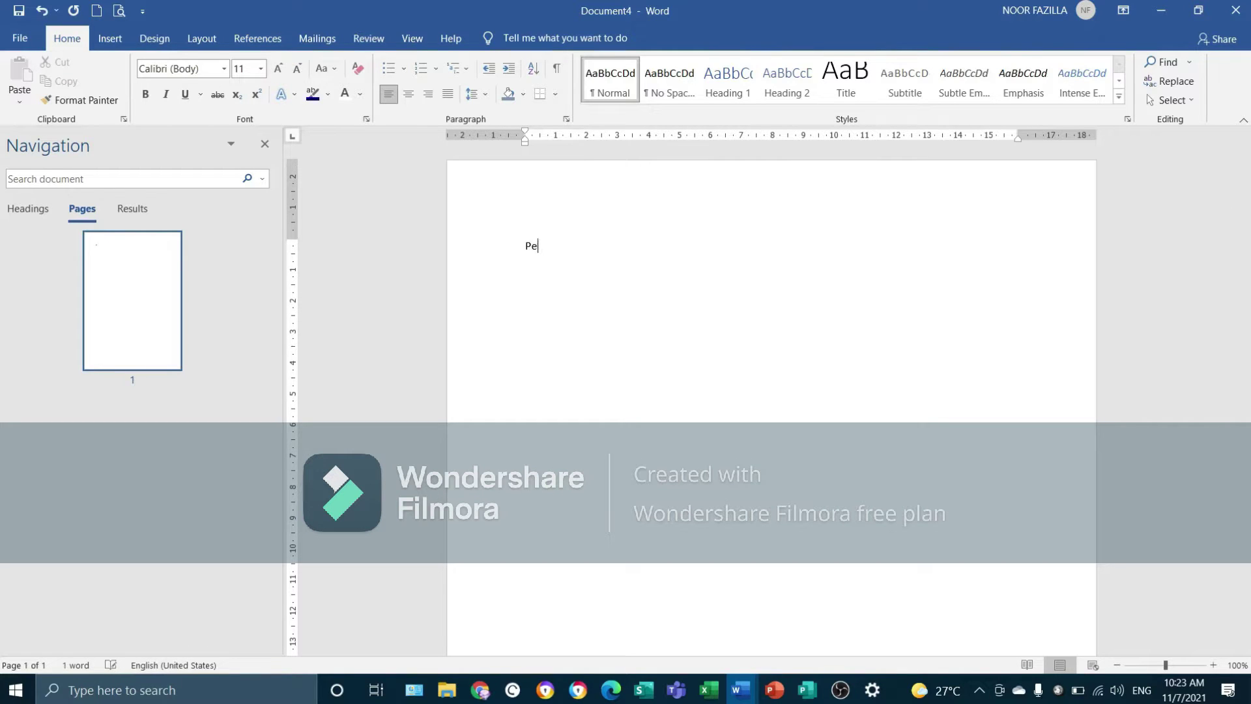
pyautogui.write('nyenggaraan pendawaian satu fasa')
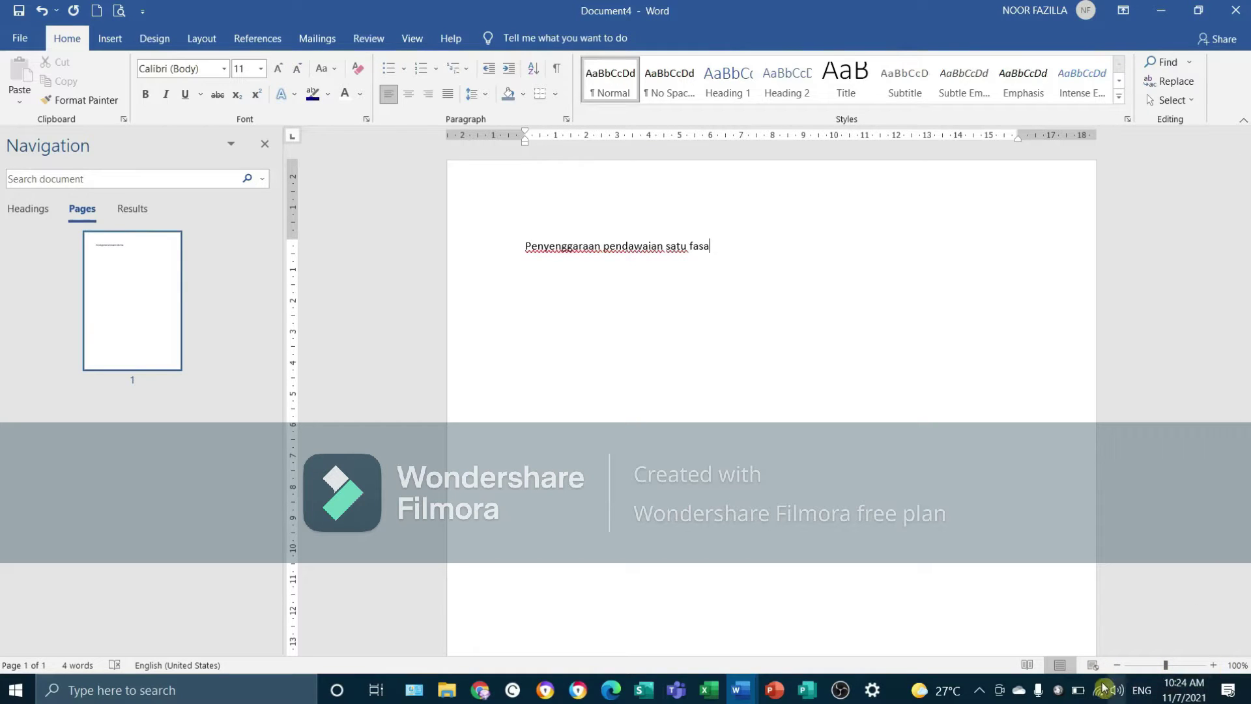
# Step: Zoom the document view in to 140% and return it to 100%
pyautogui.click(1216, 666)
pyautogui.click(1216, 666)
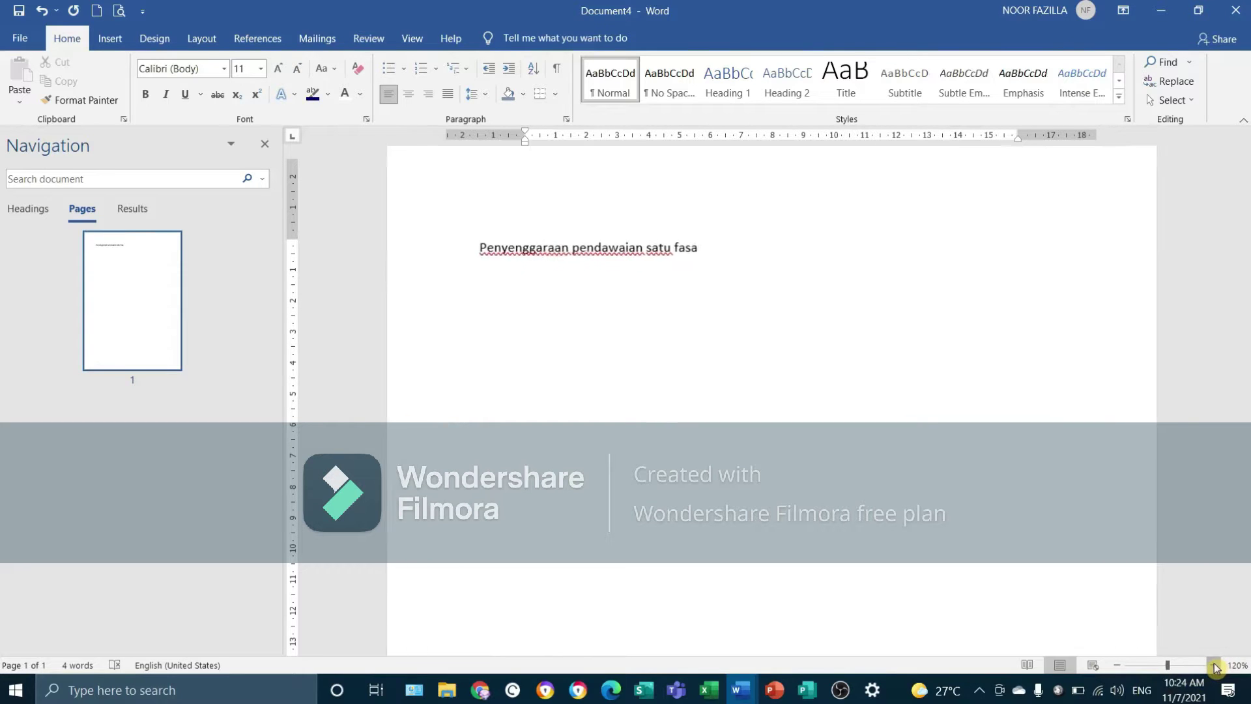
pyautogui.click(1216, 665)
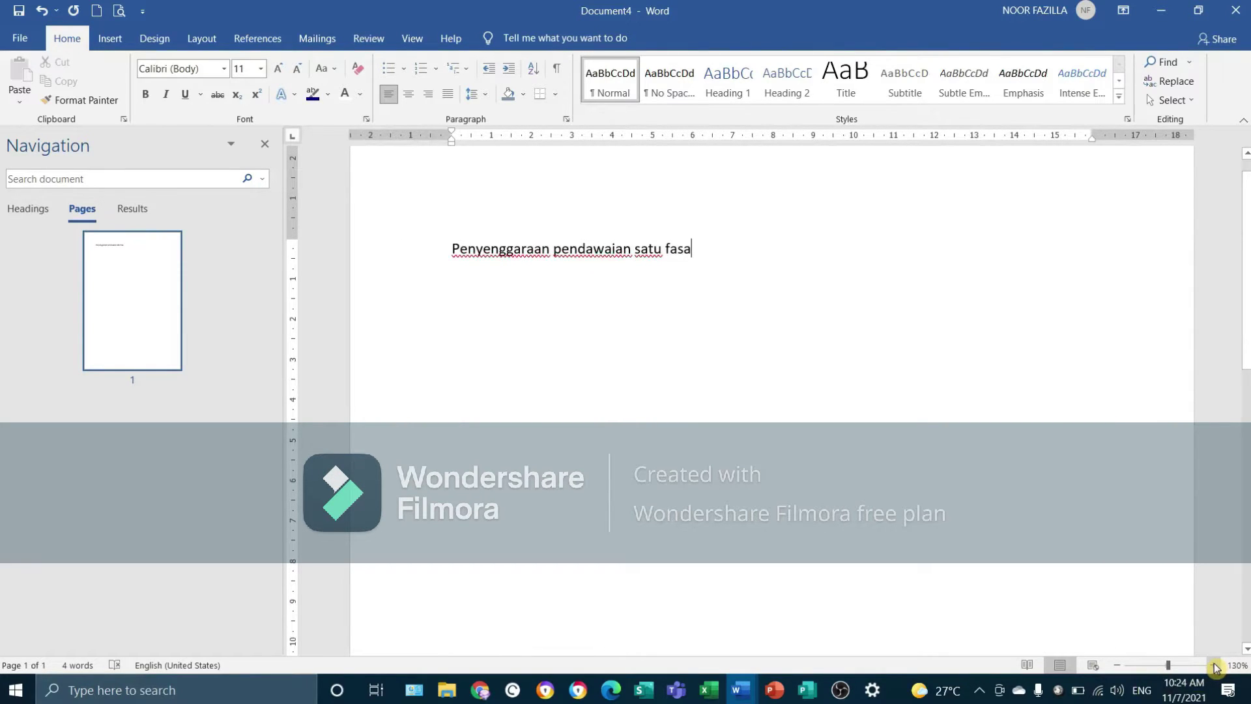
pyautogui.click(1216, 666)
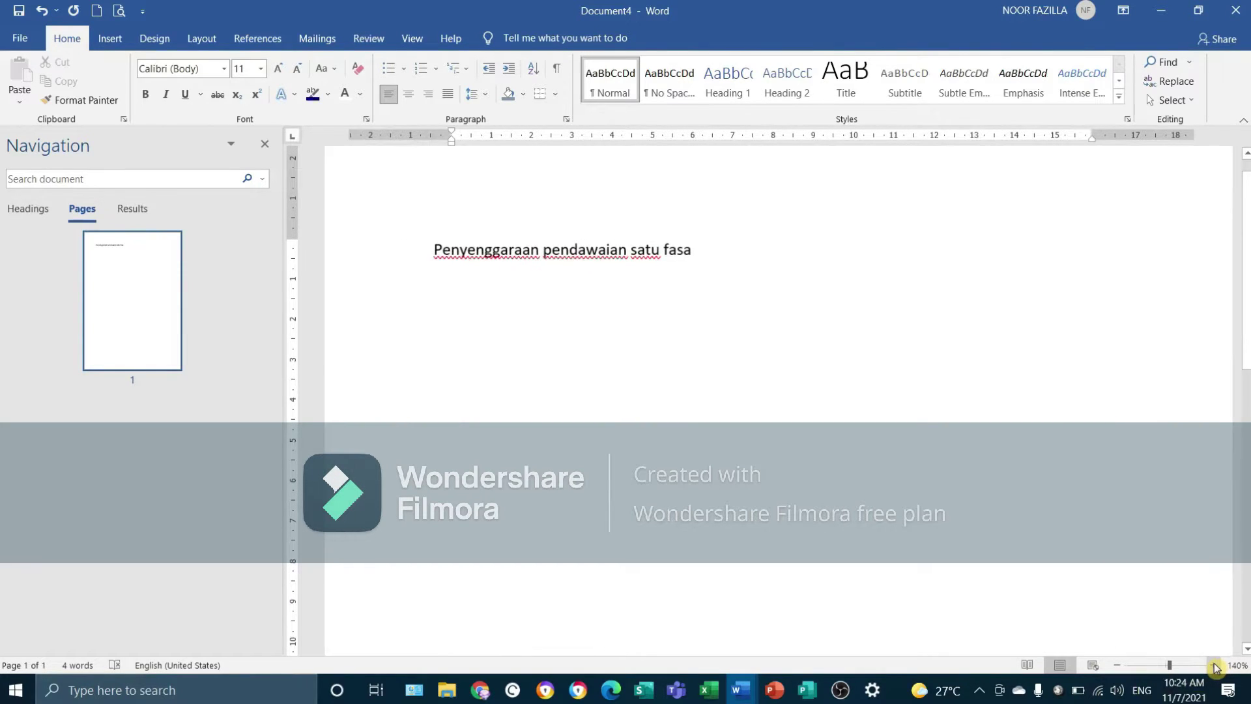
pyautogui.click(1119, 665)
pyautogui.click(1118, 666)
pyautogui.click(1119, 665)
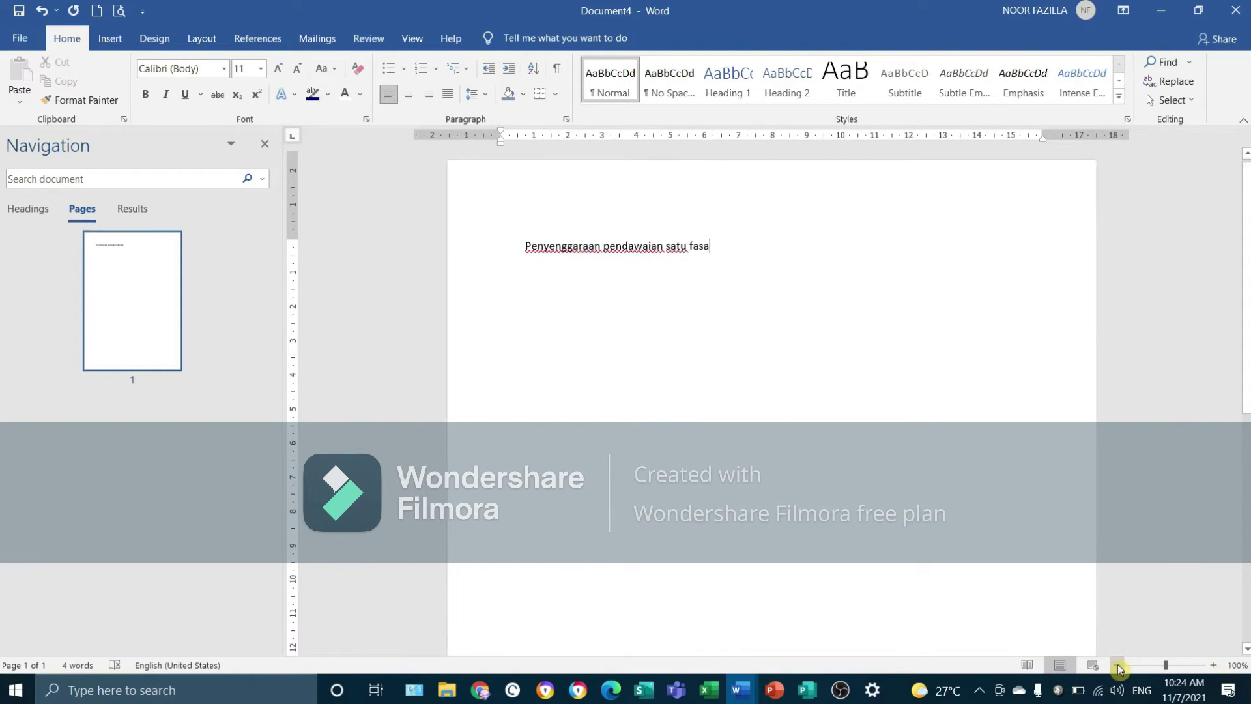
pyautogui.click(1119, 666)
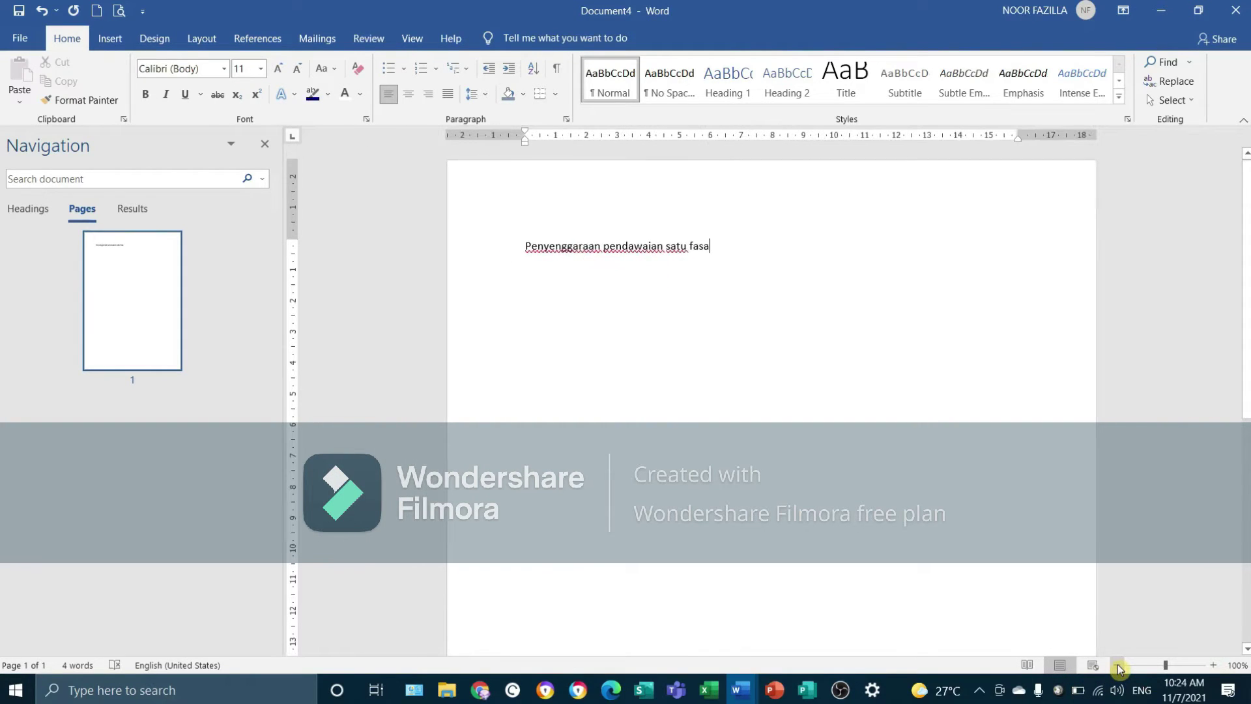
# Step: Enlarge the document view to 151%
pyautogui.click(1157, 665)
pyautogui.moveTo(1156, 666)
pyautogui.mouseDown()
pyautogui.moveTo(1183, 666)
pyautogui.moveTo(1171, 668)
pyautogui.mouseUp()
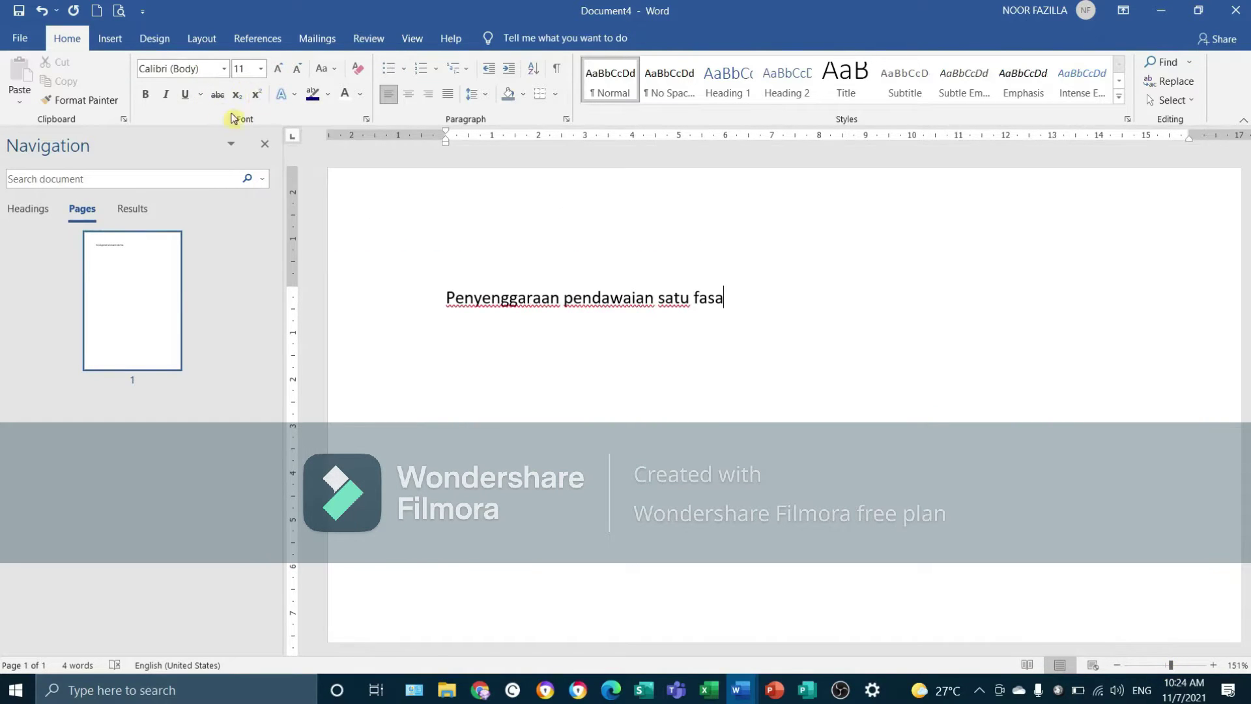
# Step: Select the first line and browse the available fonts, previewing some on the text without applying any
pyautogui.click(446, 299)
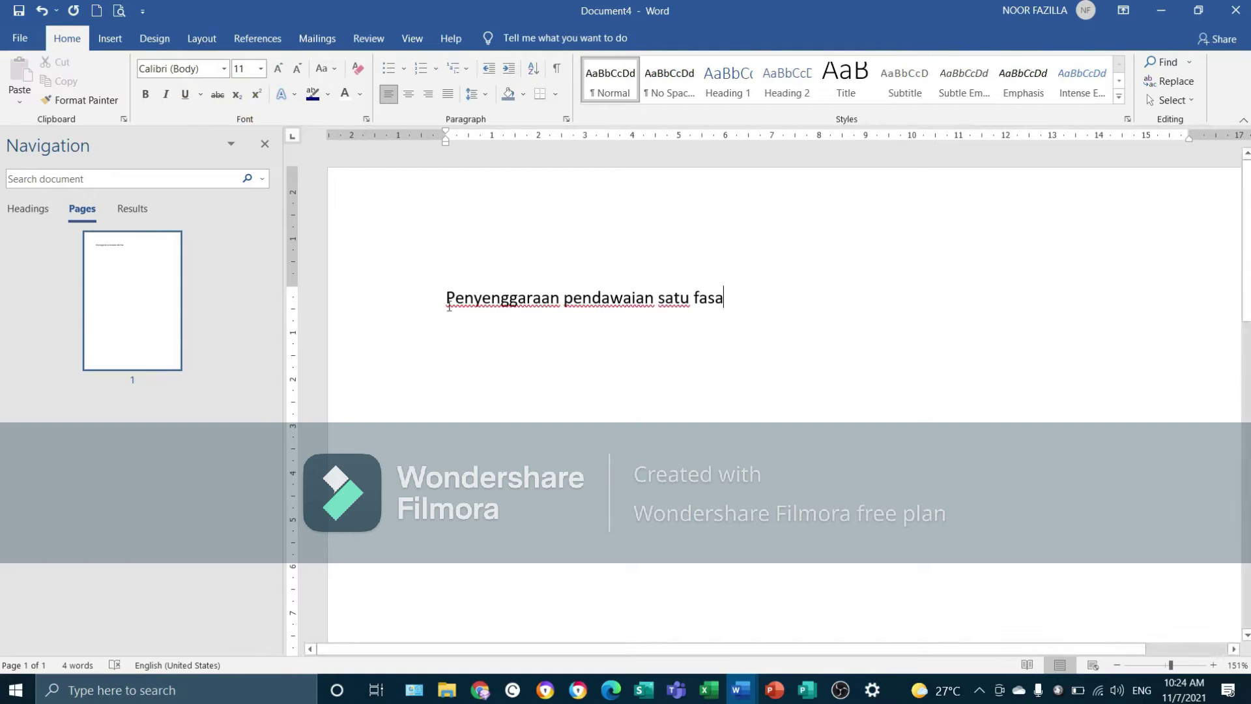
pyautogui.moveTo(446, 298); pyautogui.dragTo(733, 302)
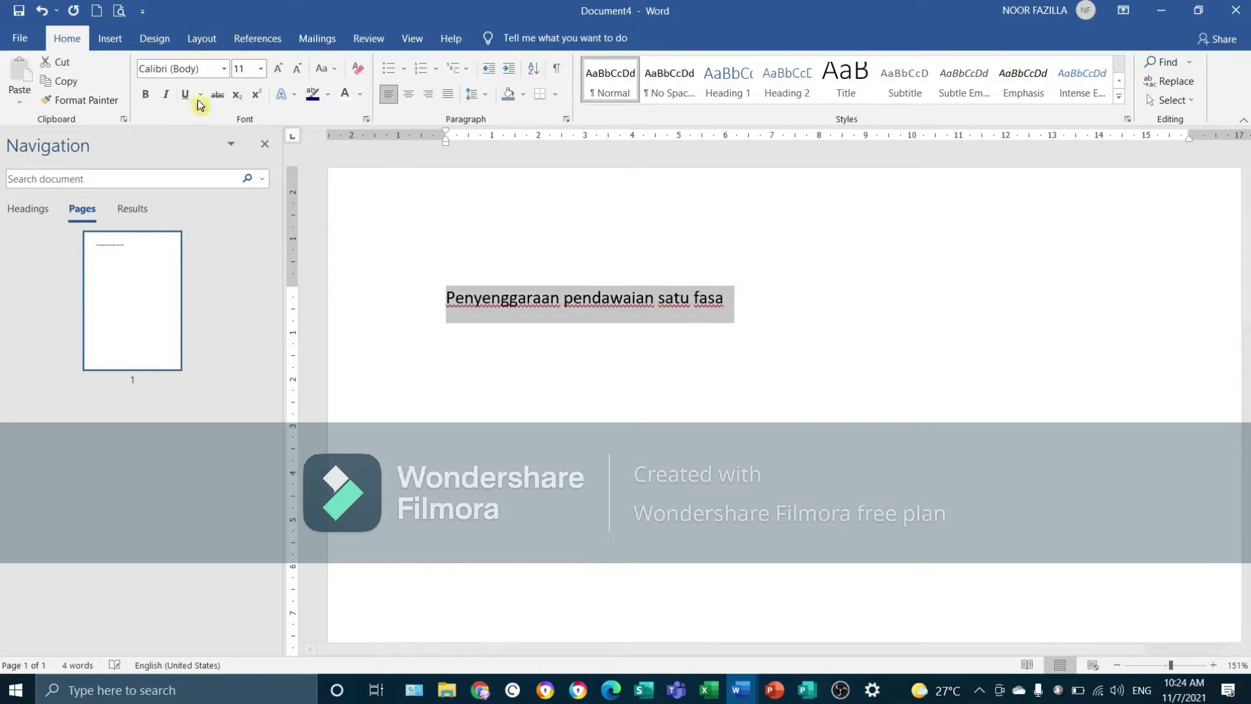
pyautogui.click(224, 74)
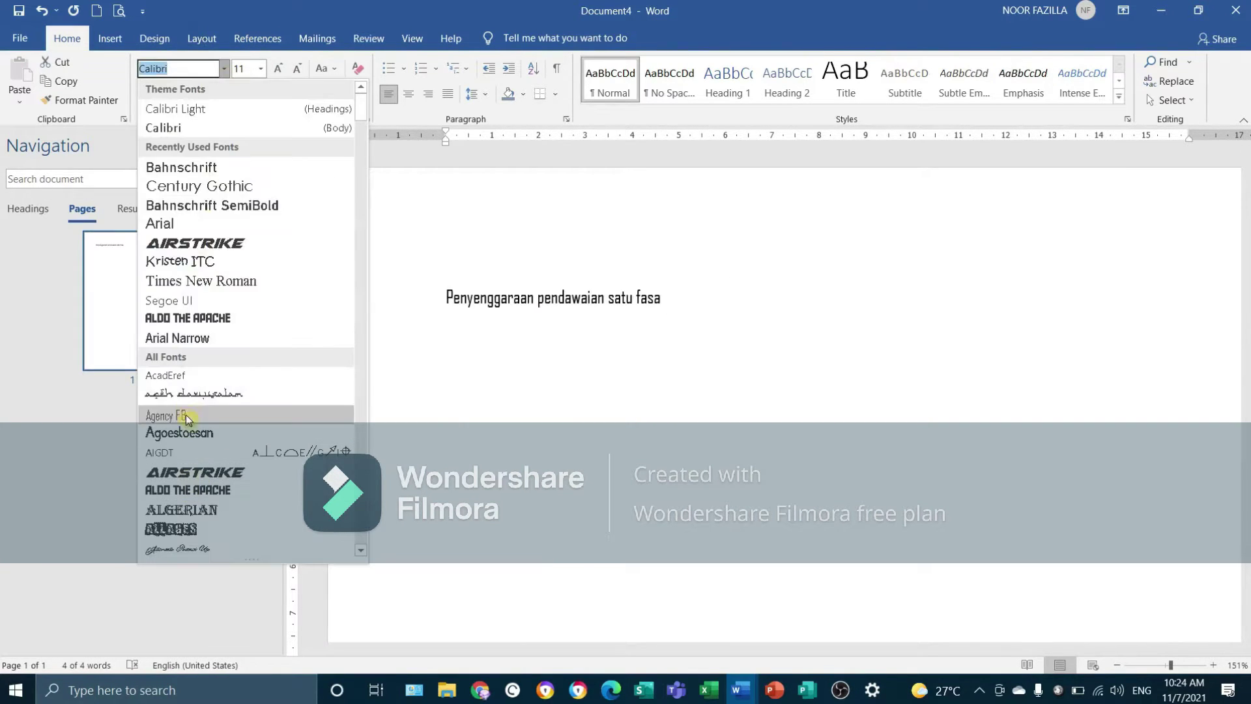
pyautogui.scroll(-6, 222, 321)
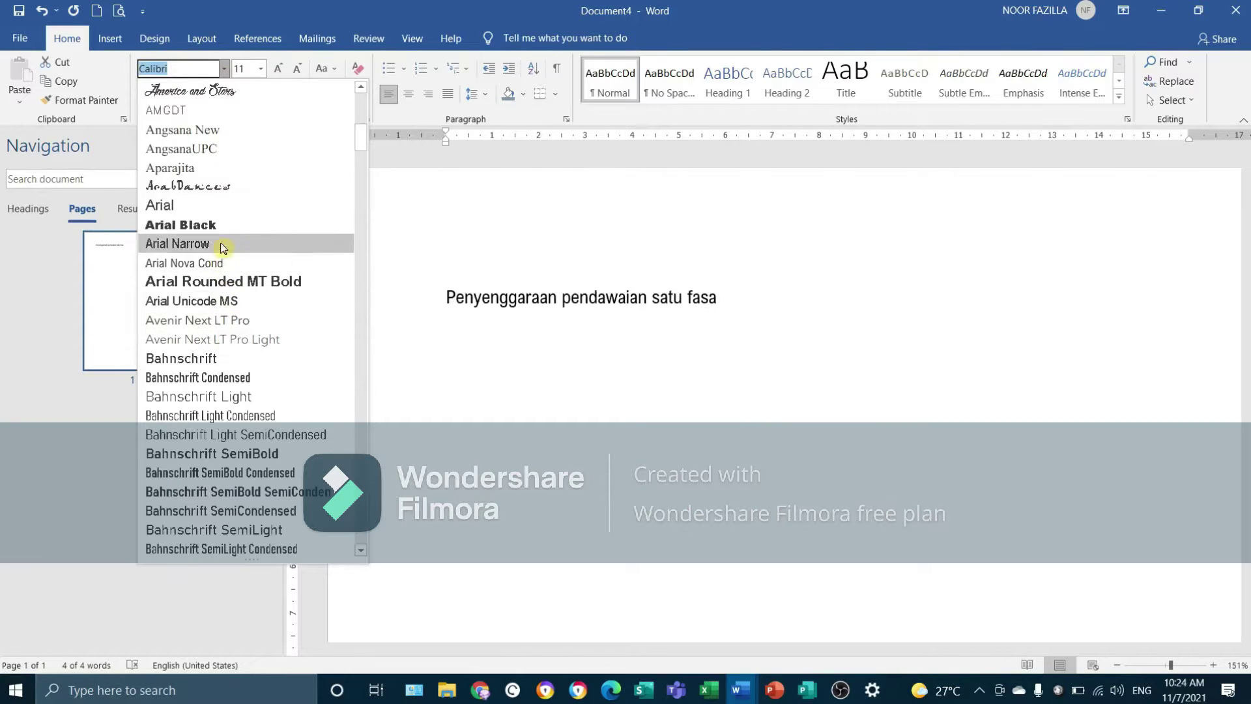
pyautogui.scroll(-3, 244, 313)
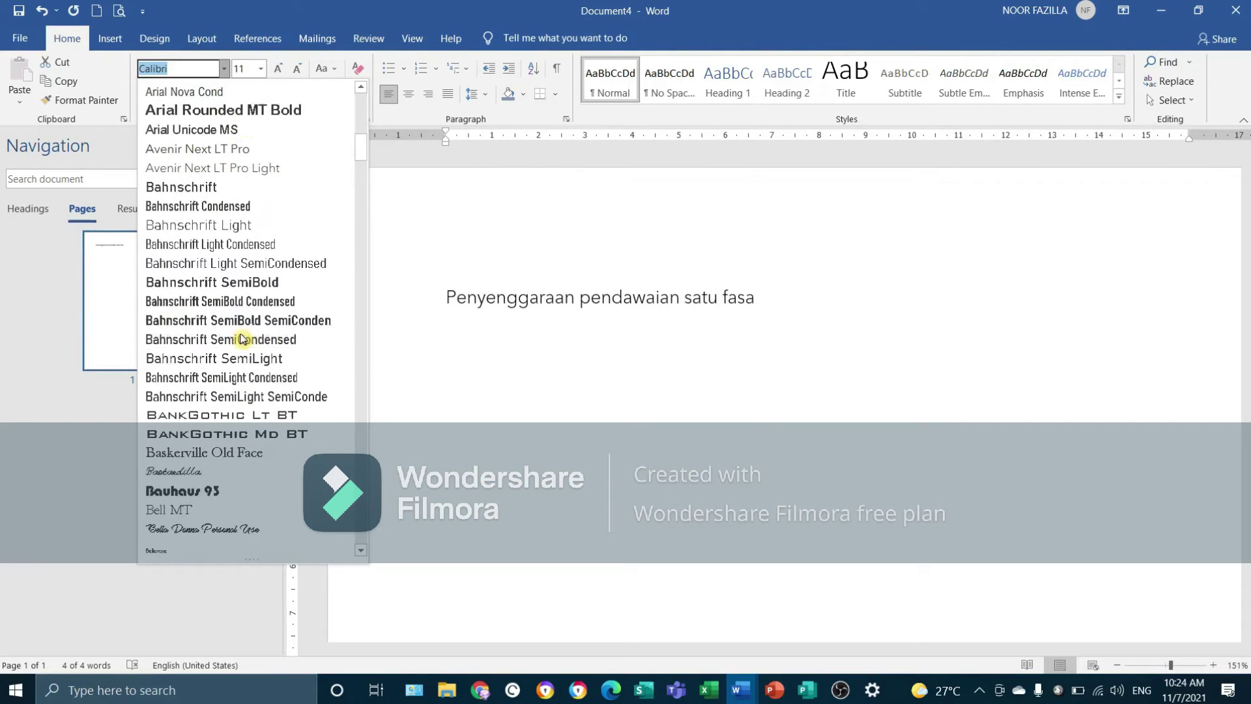
pyautogui.scroll(-3, 242, 365)
pyautogui.scroll(-4, 243, 365)
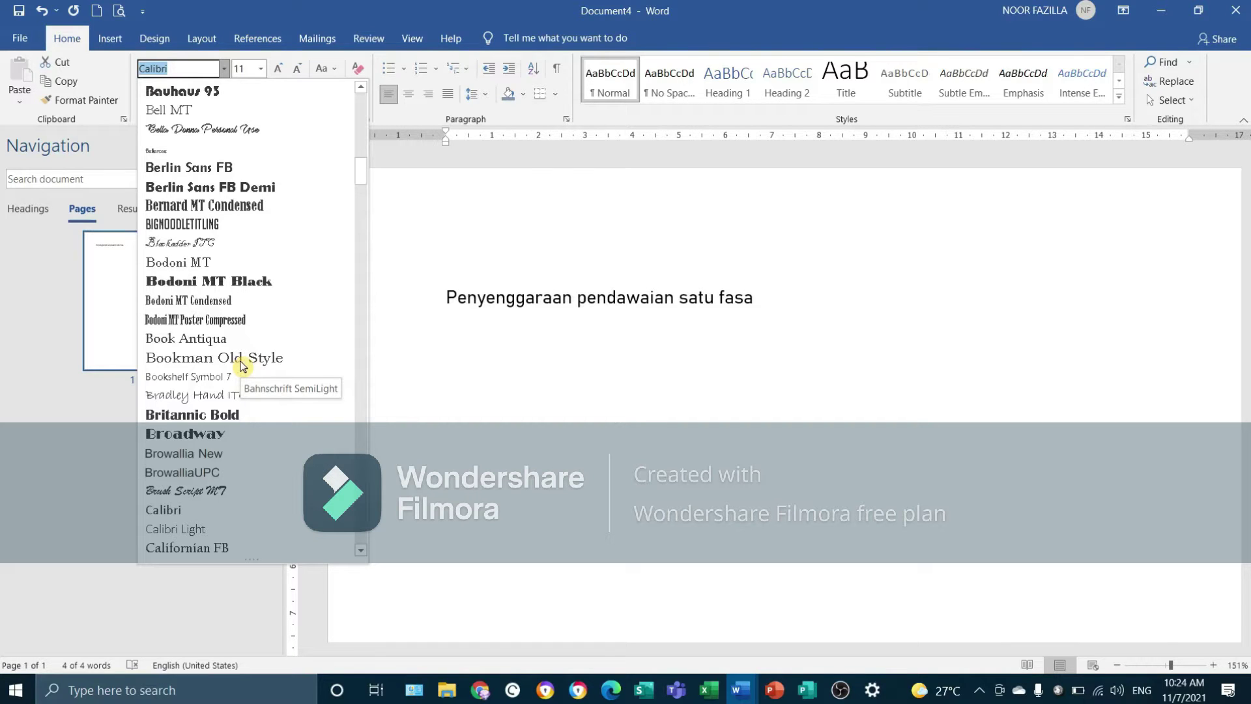
pyautogui.press('Escape')
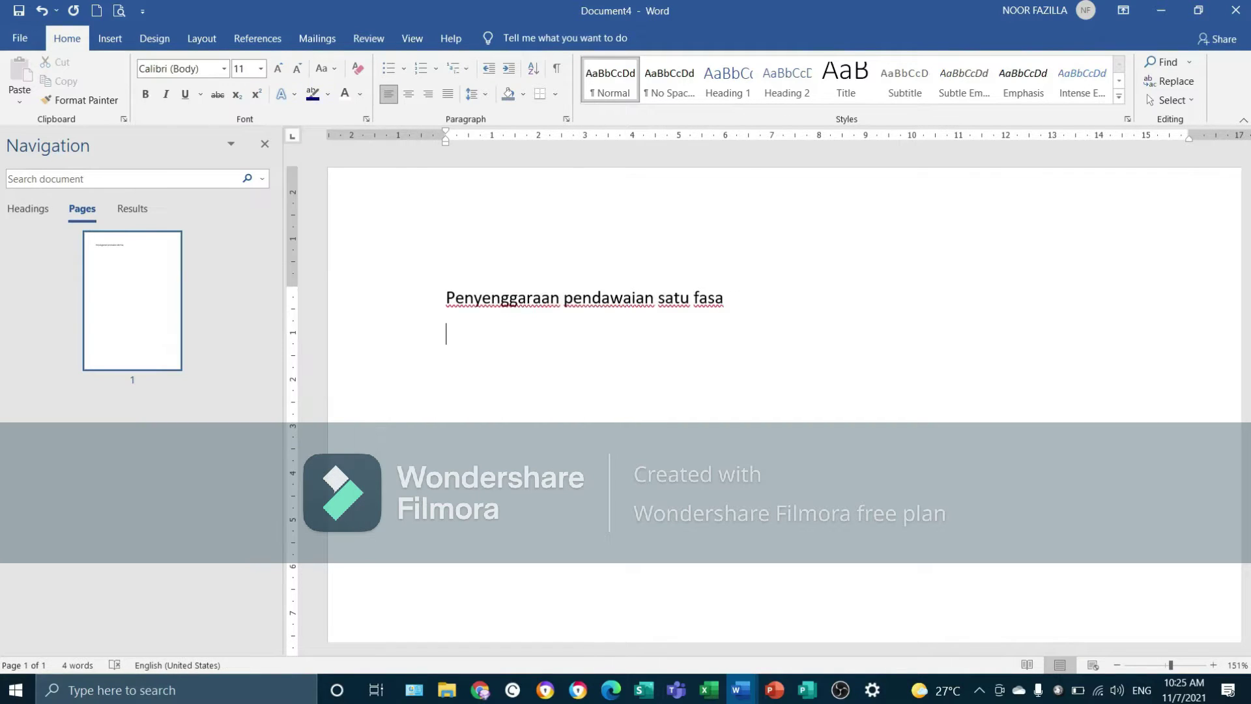
pyautogui.press('Return')
pyautogui.write('www.s')
pyautogui.press('BackSpace')
pyautogui.write('dafont.com')
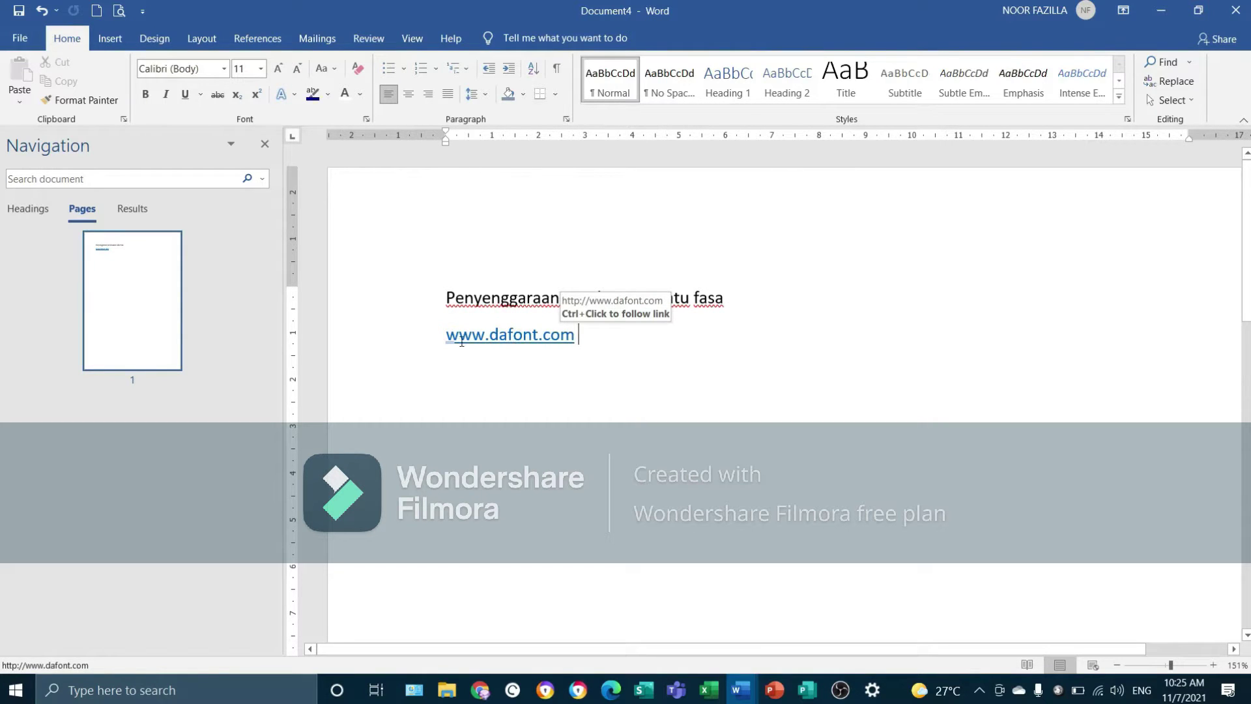
# Step: Change the title line's font to Agoestoesan and increase its size to 12
pyautogui.click(224, 72)
pyautogui.click(241, 447)
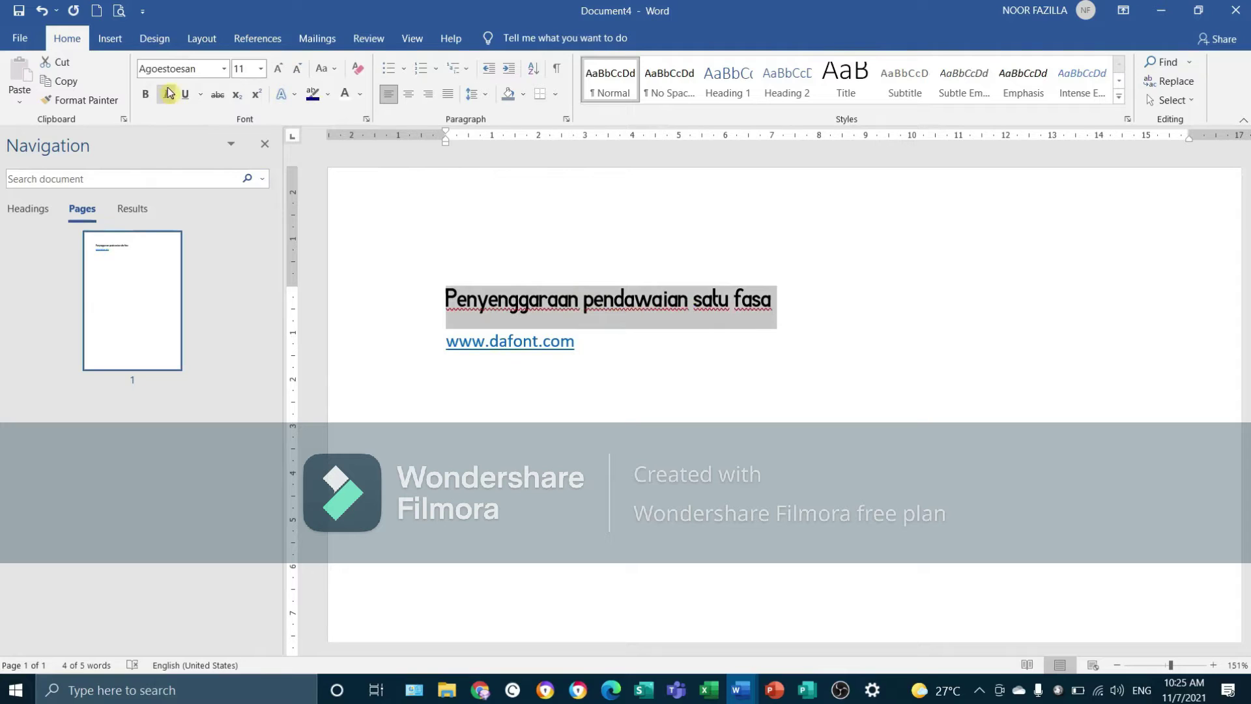
pyautogui.click(261, 68)
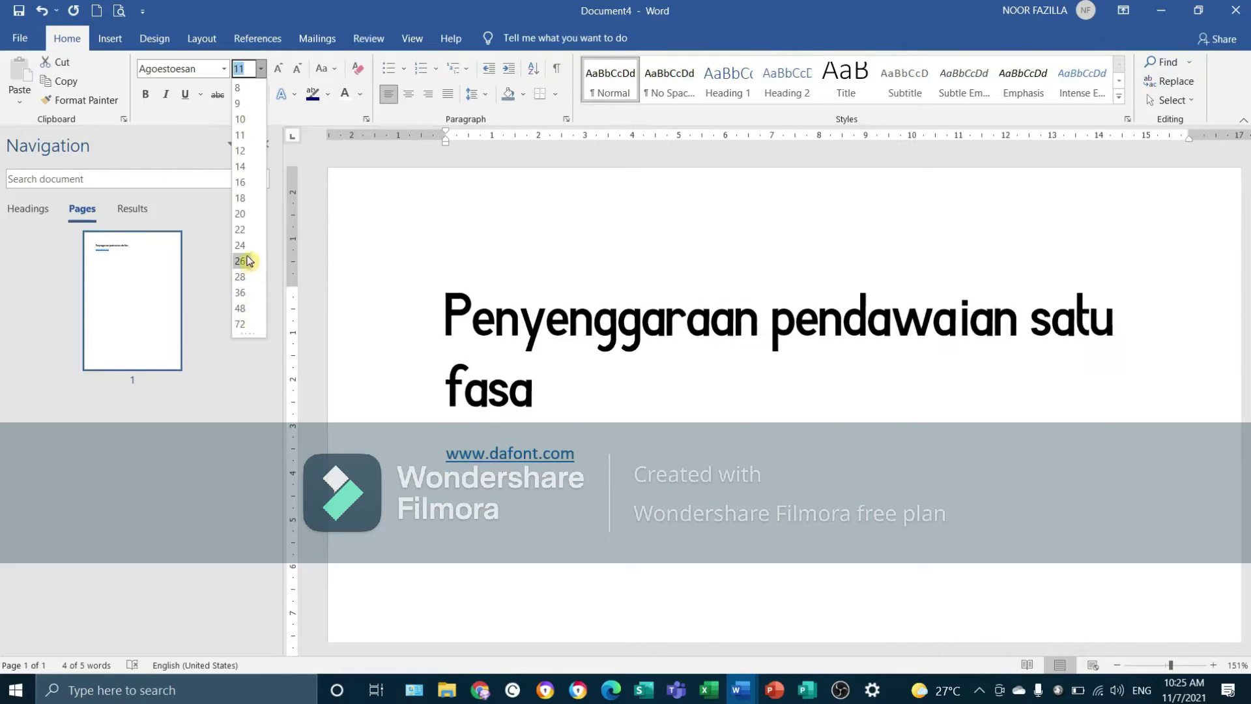
pyautogui.click(279, 69)
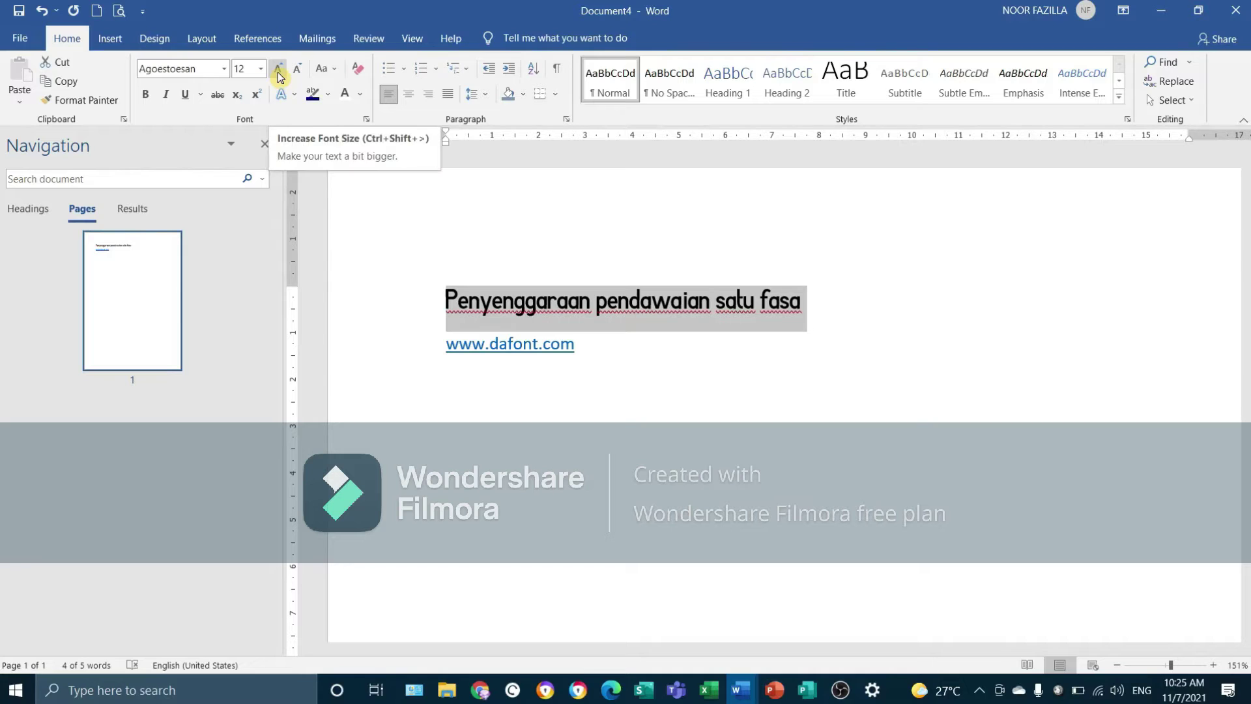
# Step: Increase the title line's font size stepwise to 20 and reduce it back to 12
pyautogui.click(279, 73)
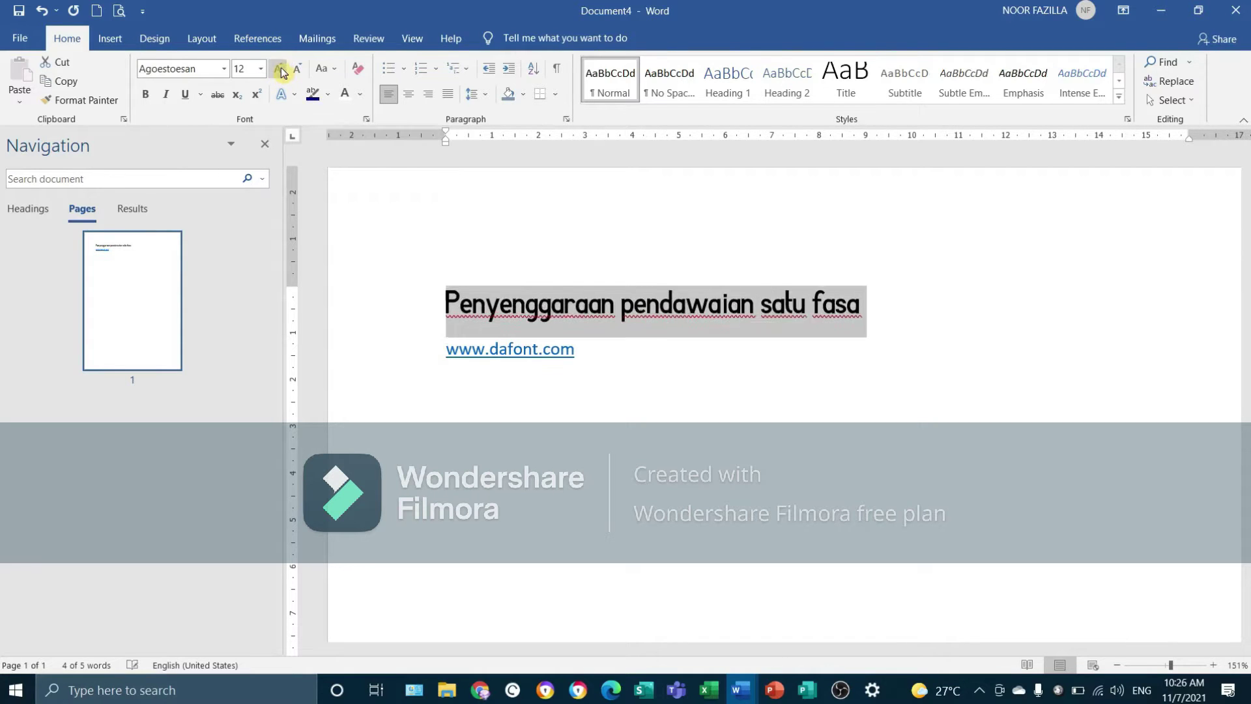
pyautogui.click(280, 73)
pyautogui.click(281, 73)
pyautogui.click(283, 73)
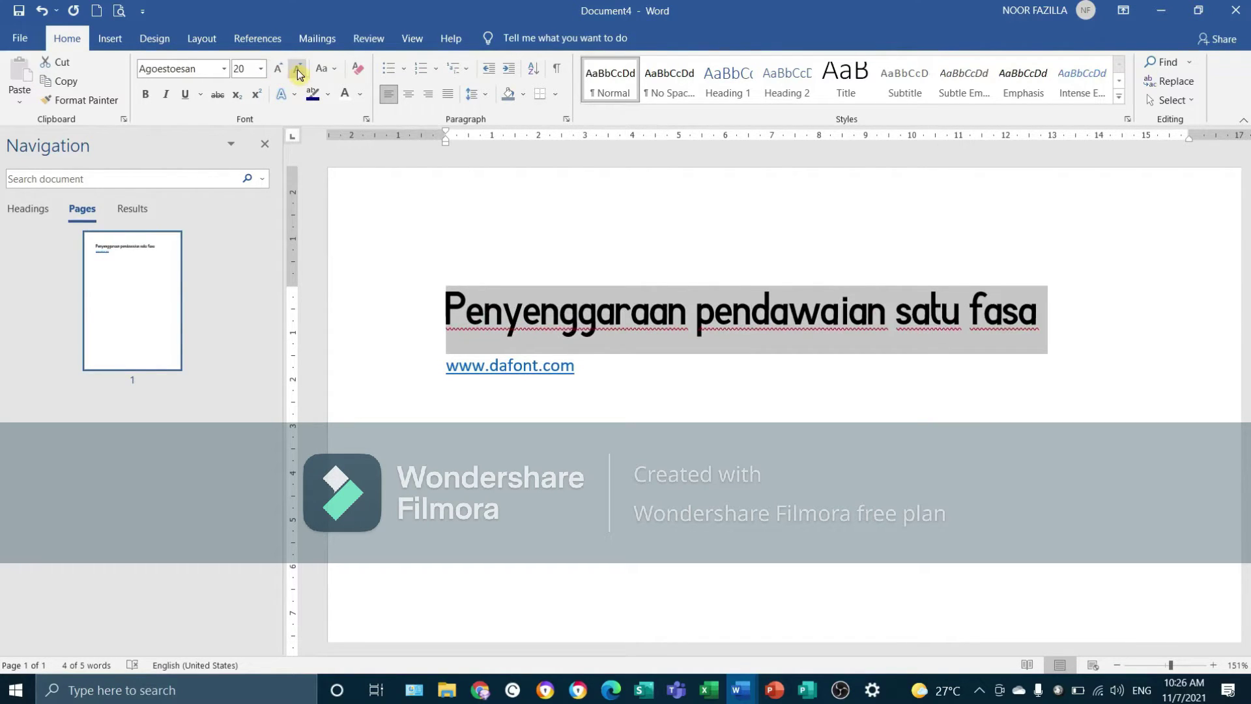
pyautogui.click(298, 73)
pyautogui.click(298, 73)
pyautogui.click(298, 73)
pyautogui.click(298, 73)
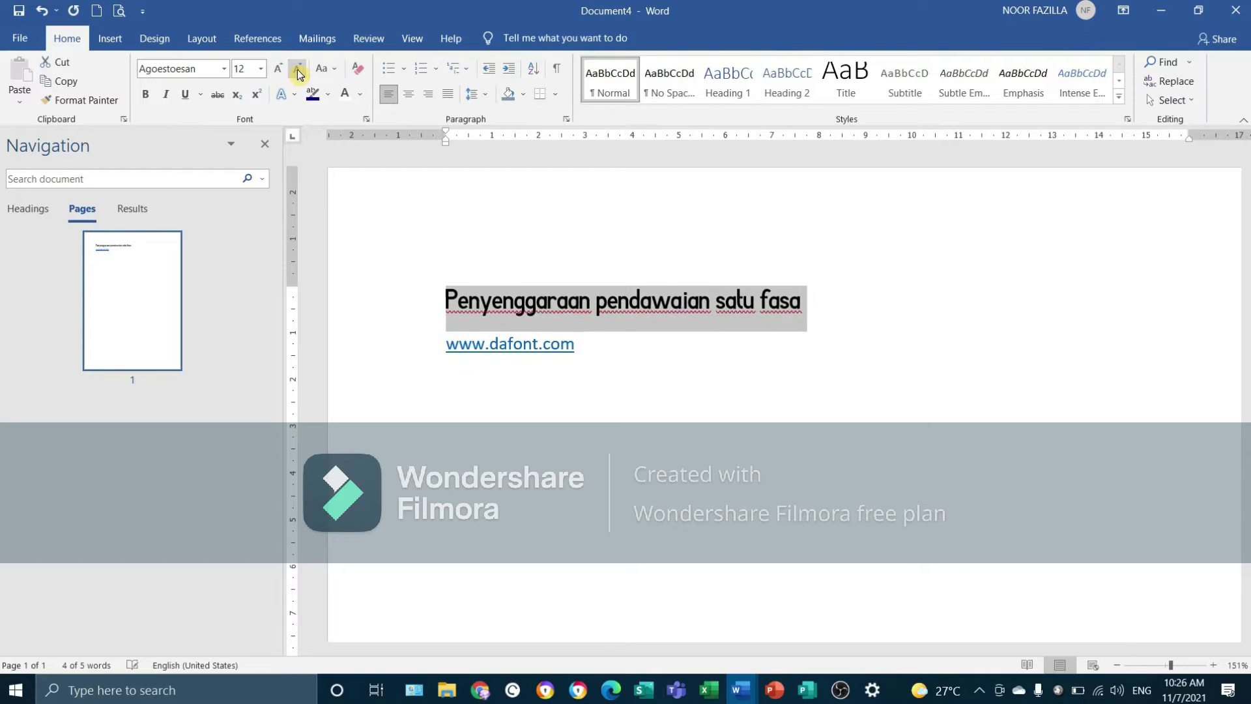
# Step: Apply Sentence case to the title line, followed by lowercase
pyautogui.click(323, 68)
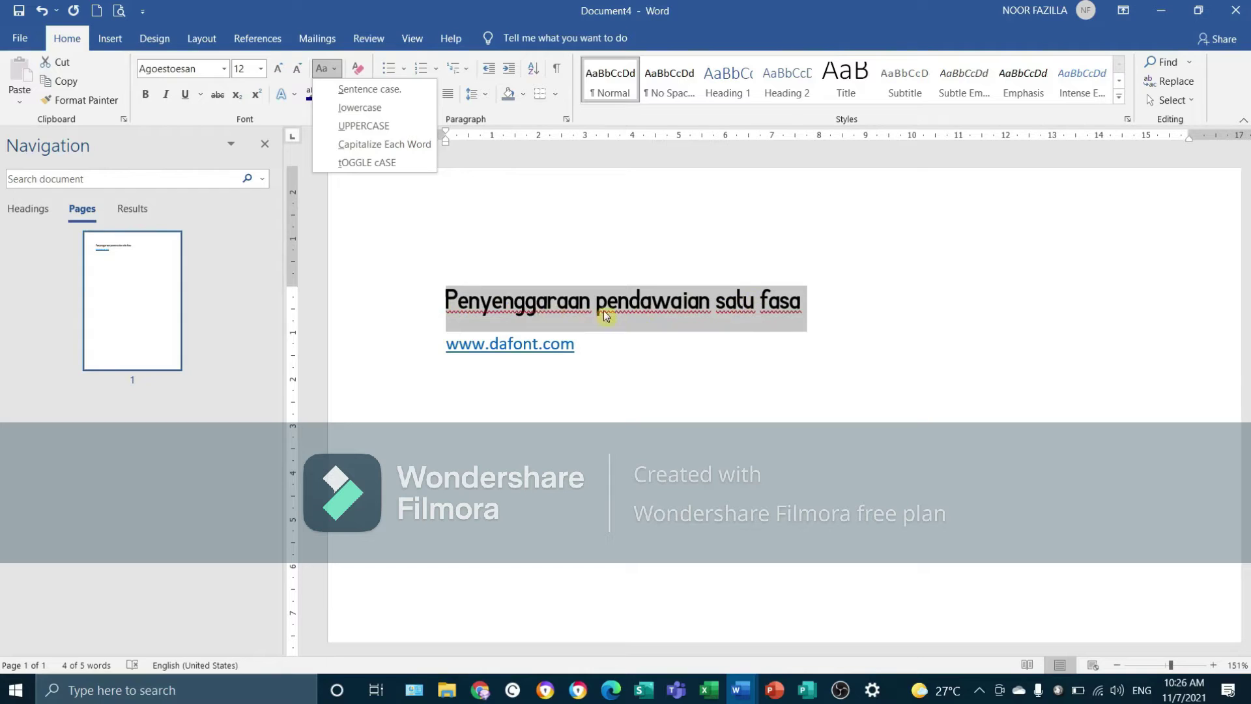
pyautogui.click(360, 89)
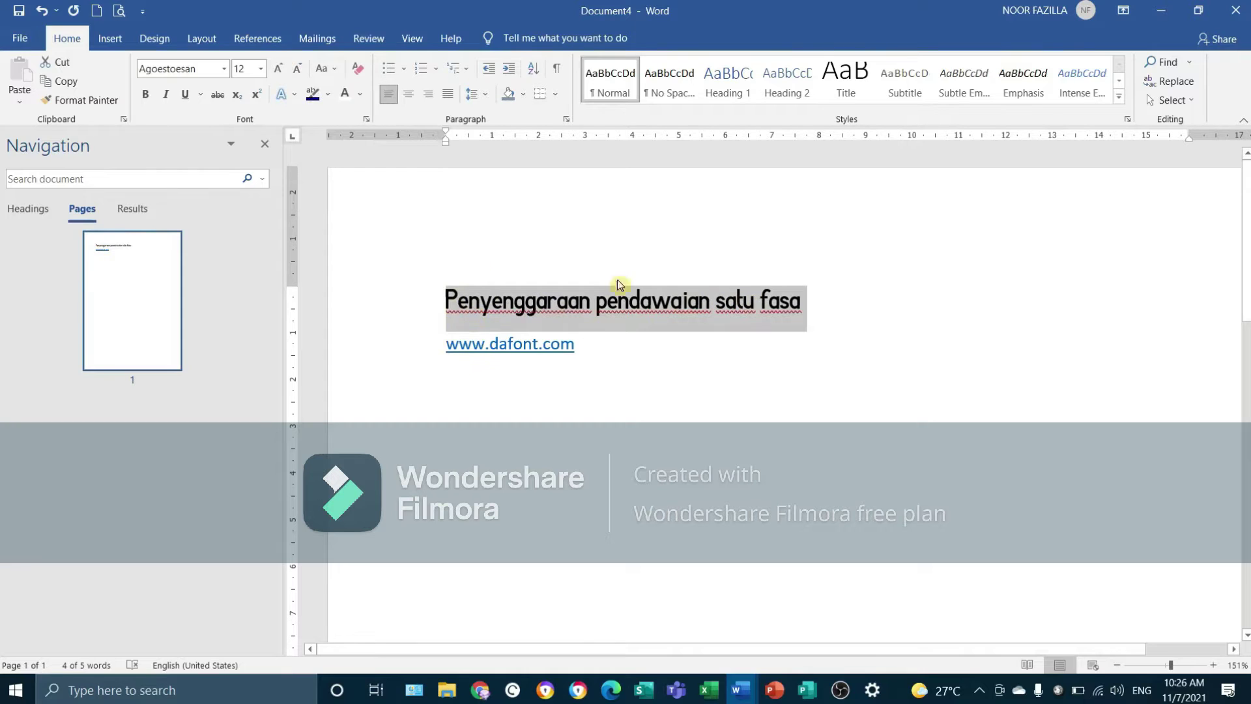
pyautogui.click(323, 70)
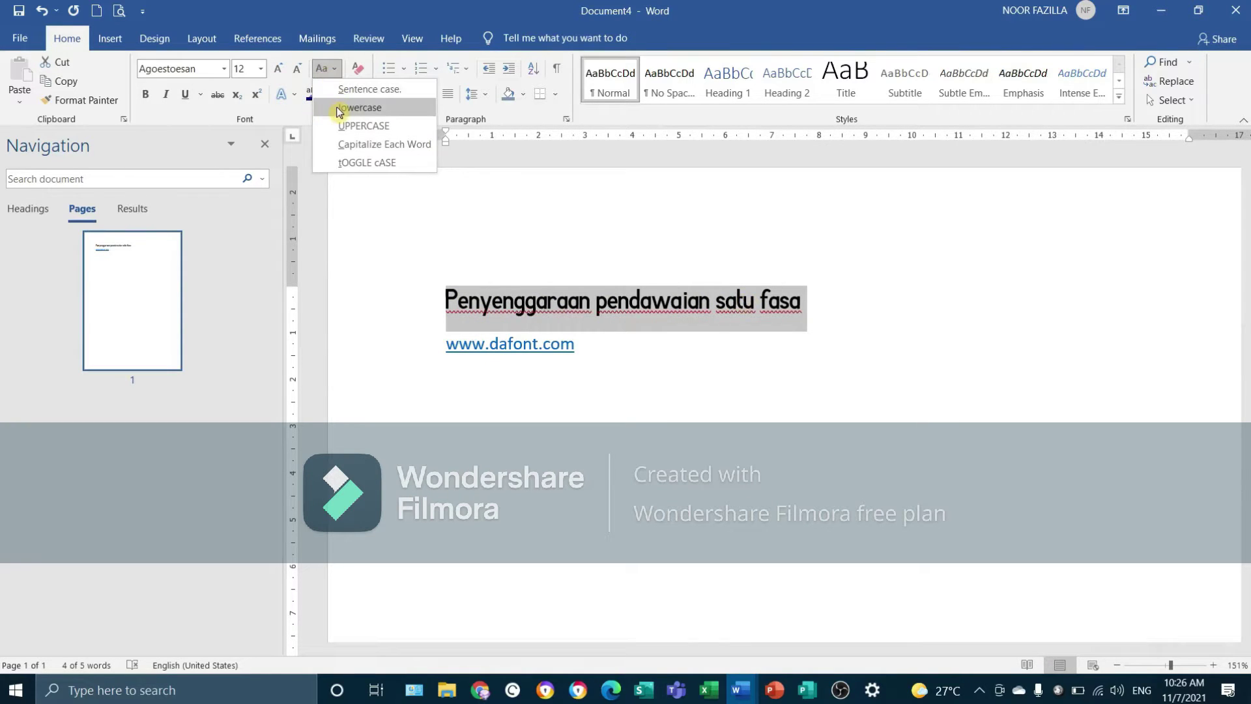
pyautogui.click(339, 108)
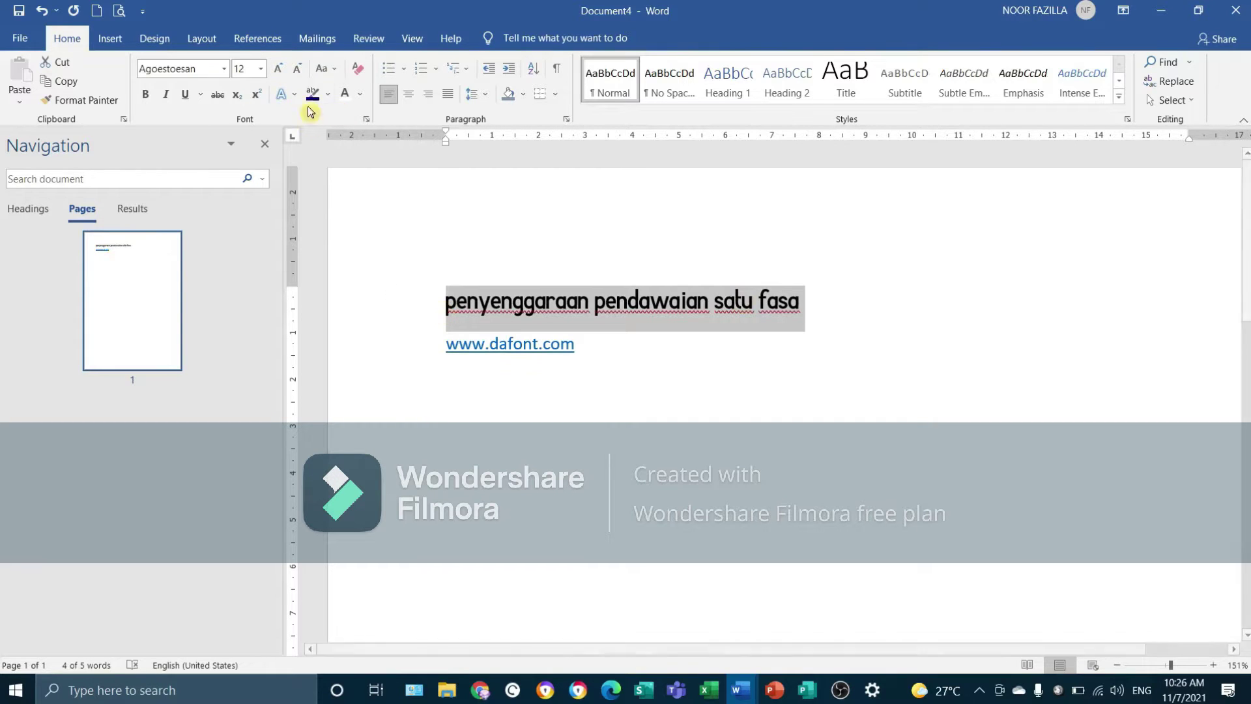
# Step: Convert the title line to UPPERCASE
pyautogui.click(323, 71)
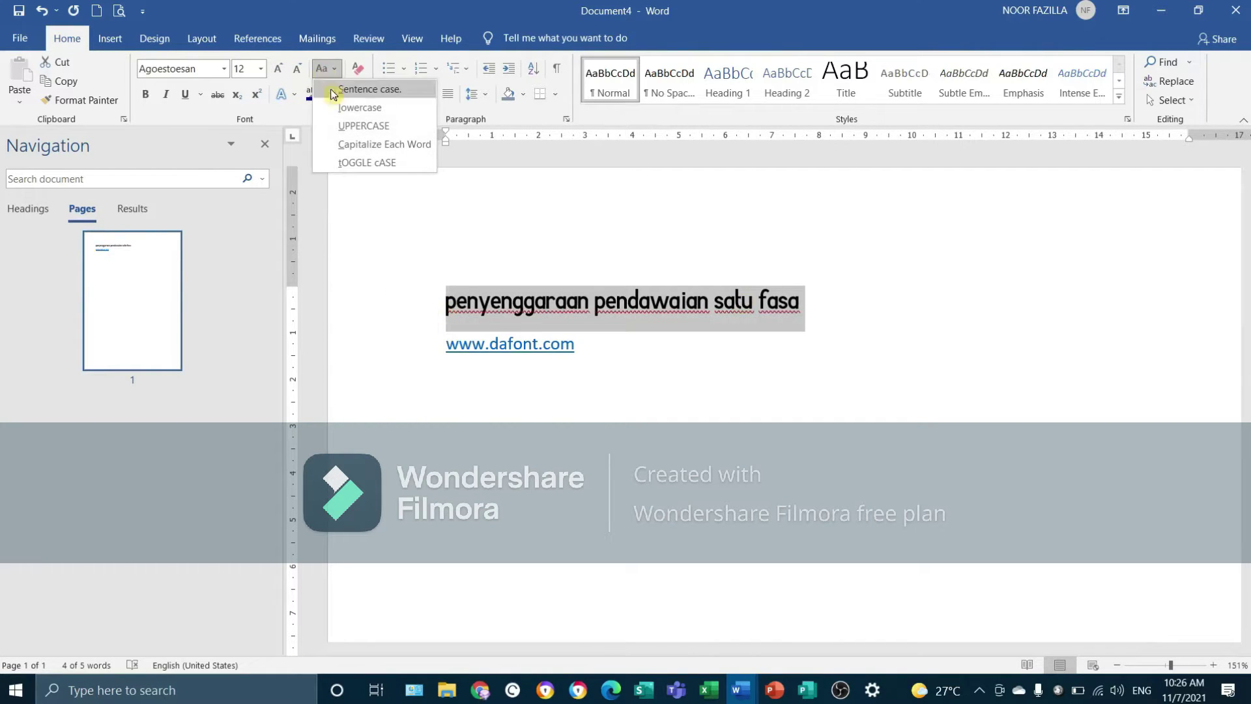
pyautogui.click(352, 127)
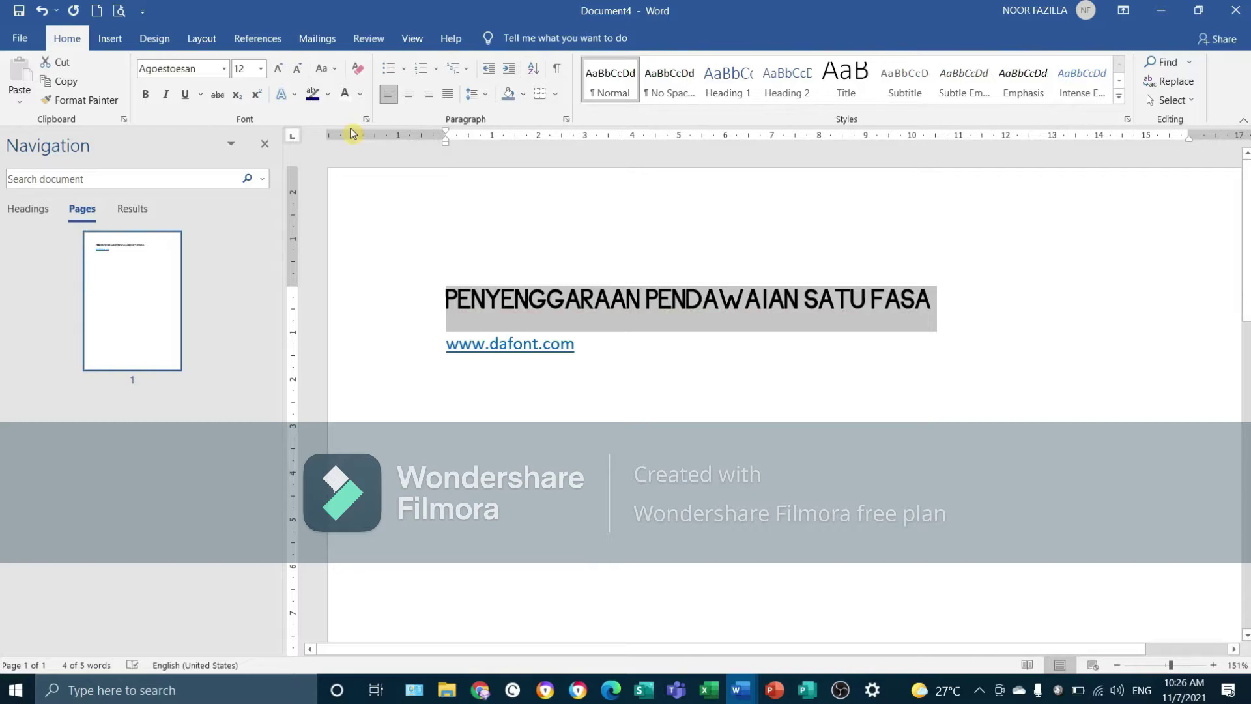
# Step: Apply Capitalize Each Word and tOGGLE cASE to the title line, and undo the case changes back to Sentence case
pyautogui.click(324, 69)
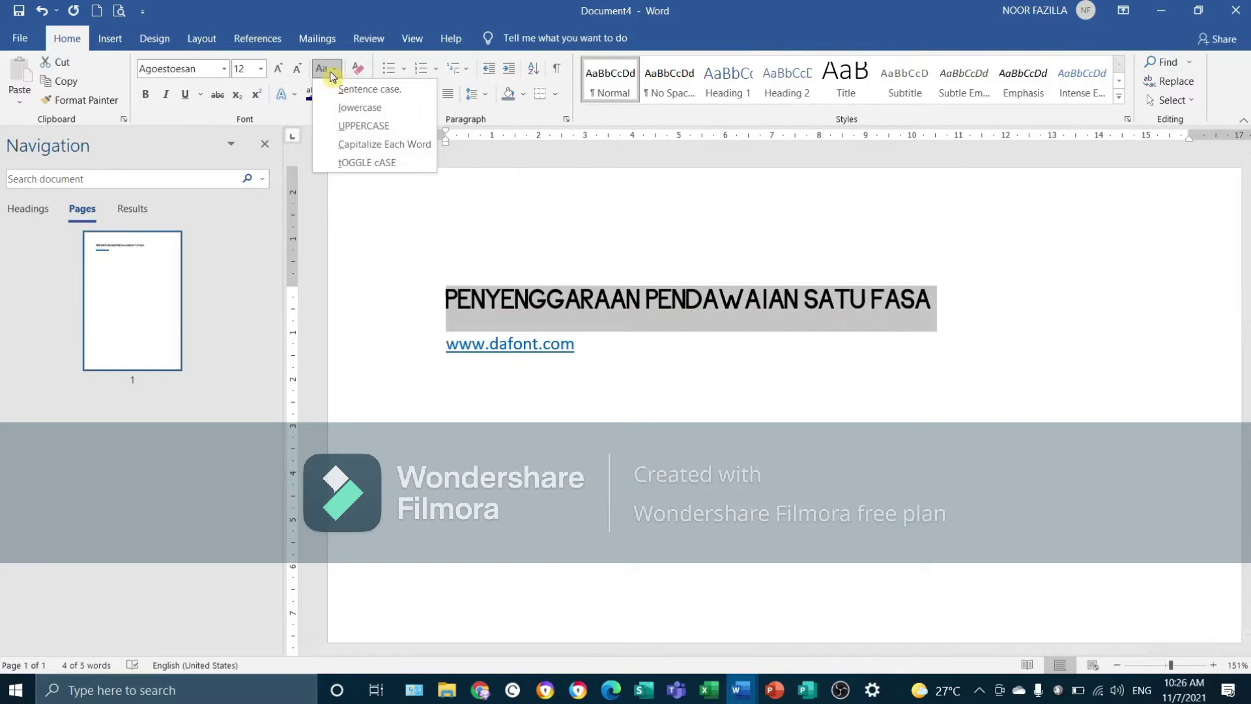
pyautogui.click(352, 144)
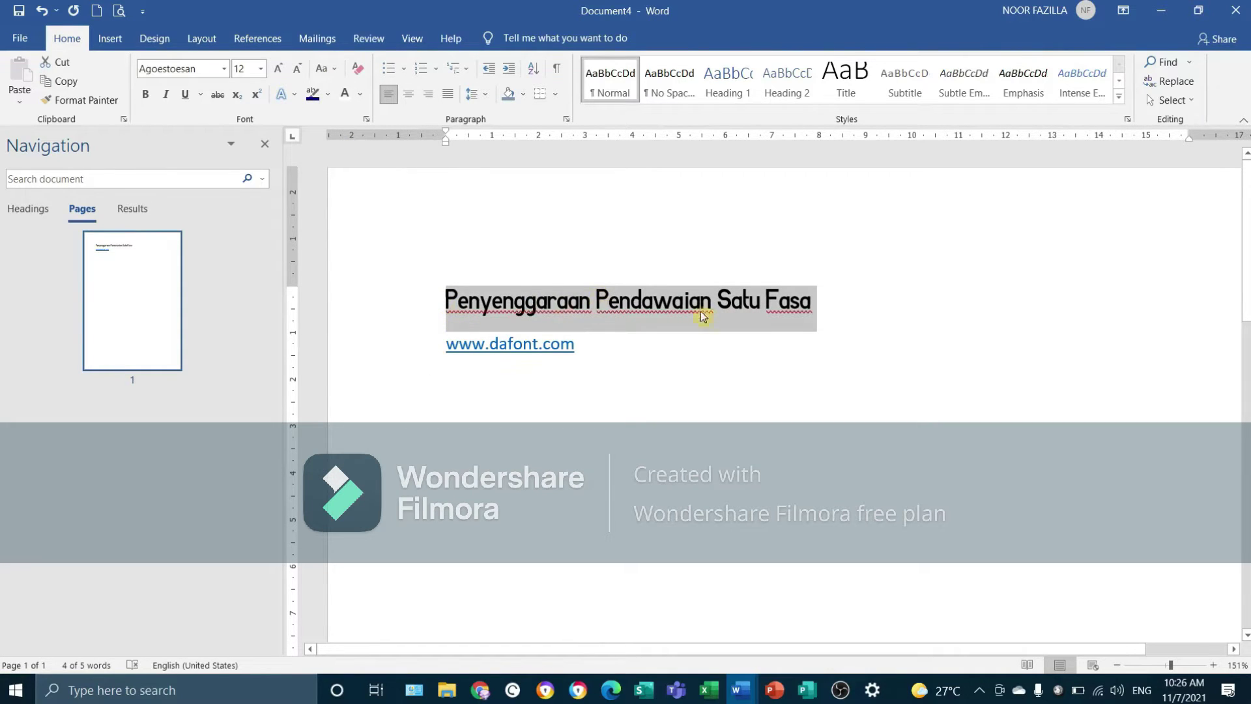
pyautogui.click(323, 69)
pyautogui.click(352, 160)
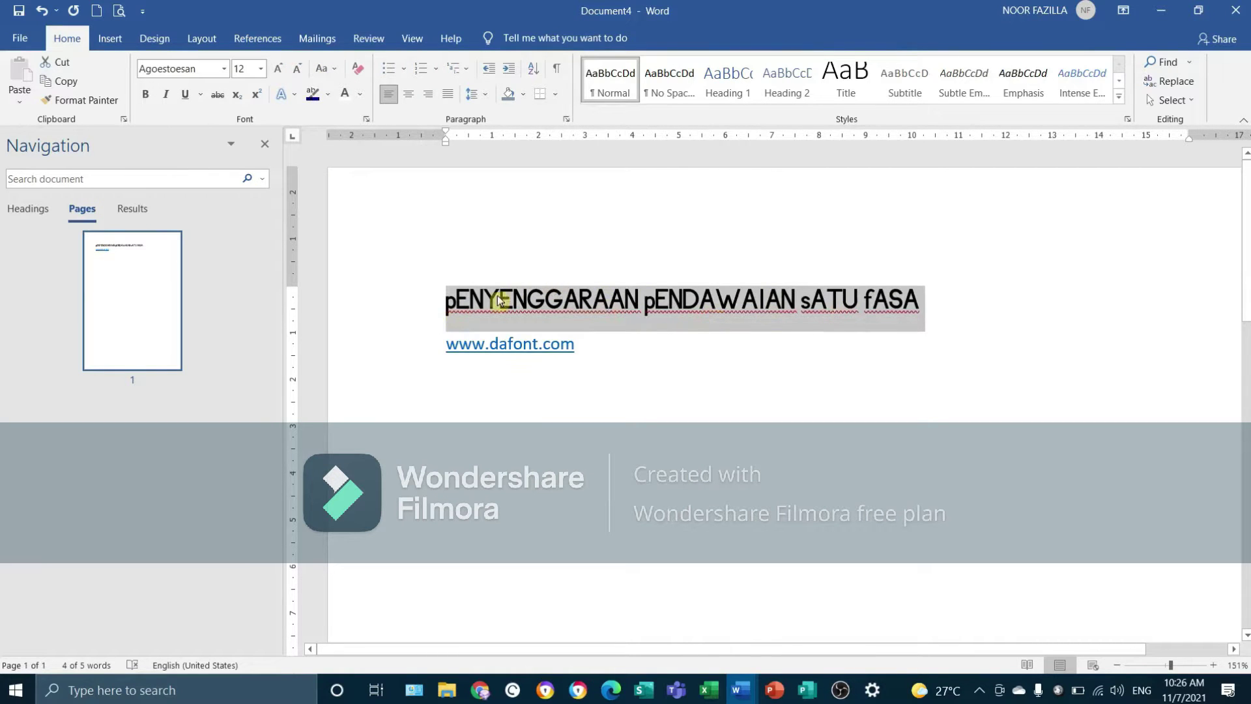
pyautogui.hotkey('ctrl', 'z')
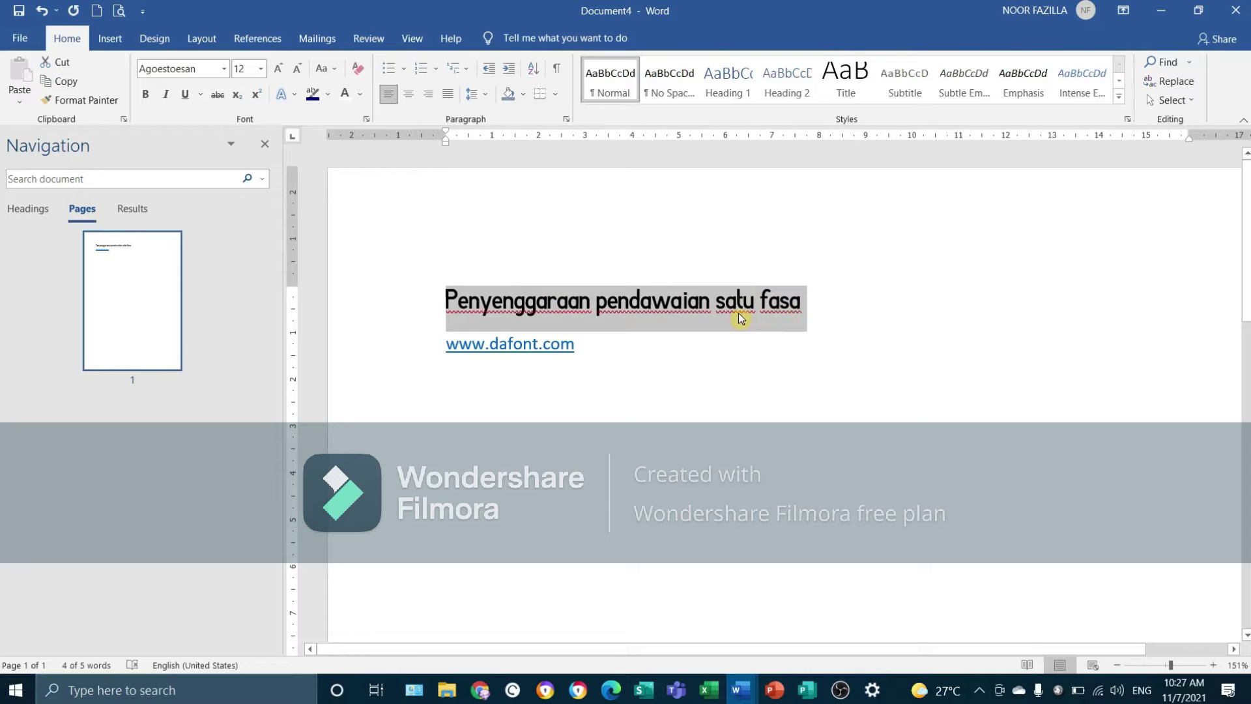
# Step: Apply blue-gray paragraph shading to the title line and deselect it
pyautogui.click(493, 303)
pyautogui.moveTo(446, 302); pyautogui.dragTo(807, 303)
pyautogui.click(515, 102)
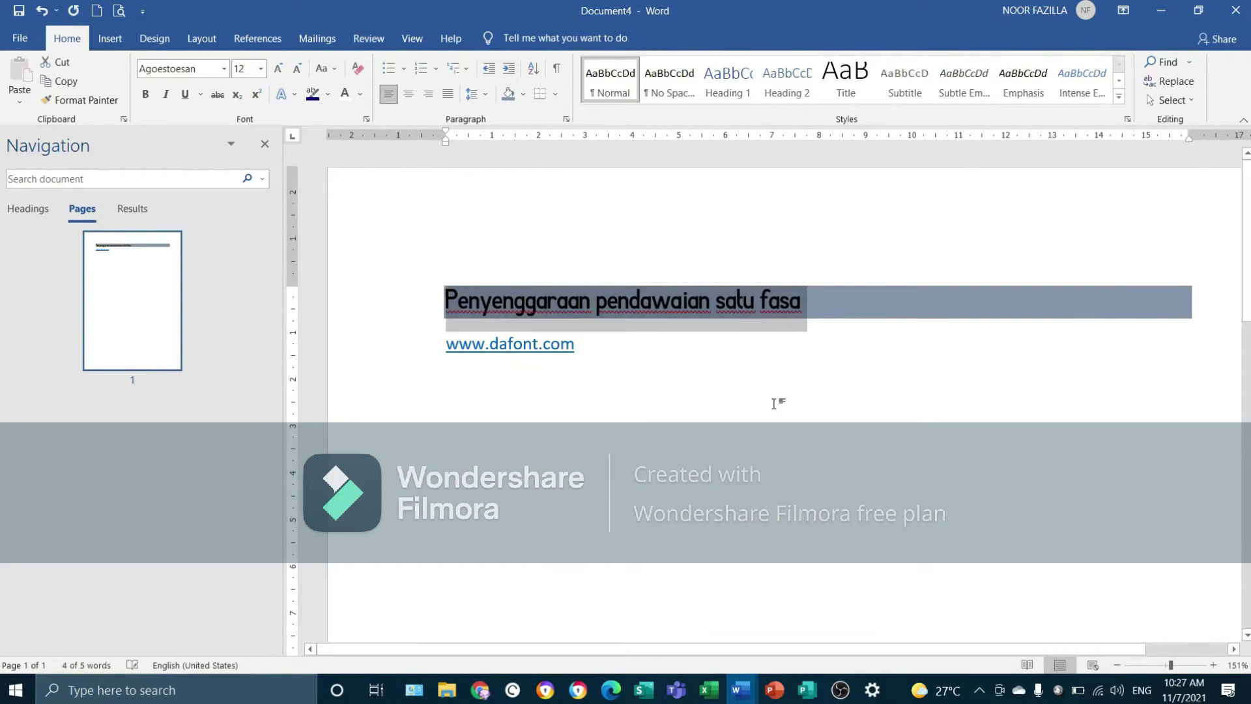
pyautogui.click(682, 320)
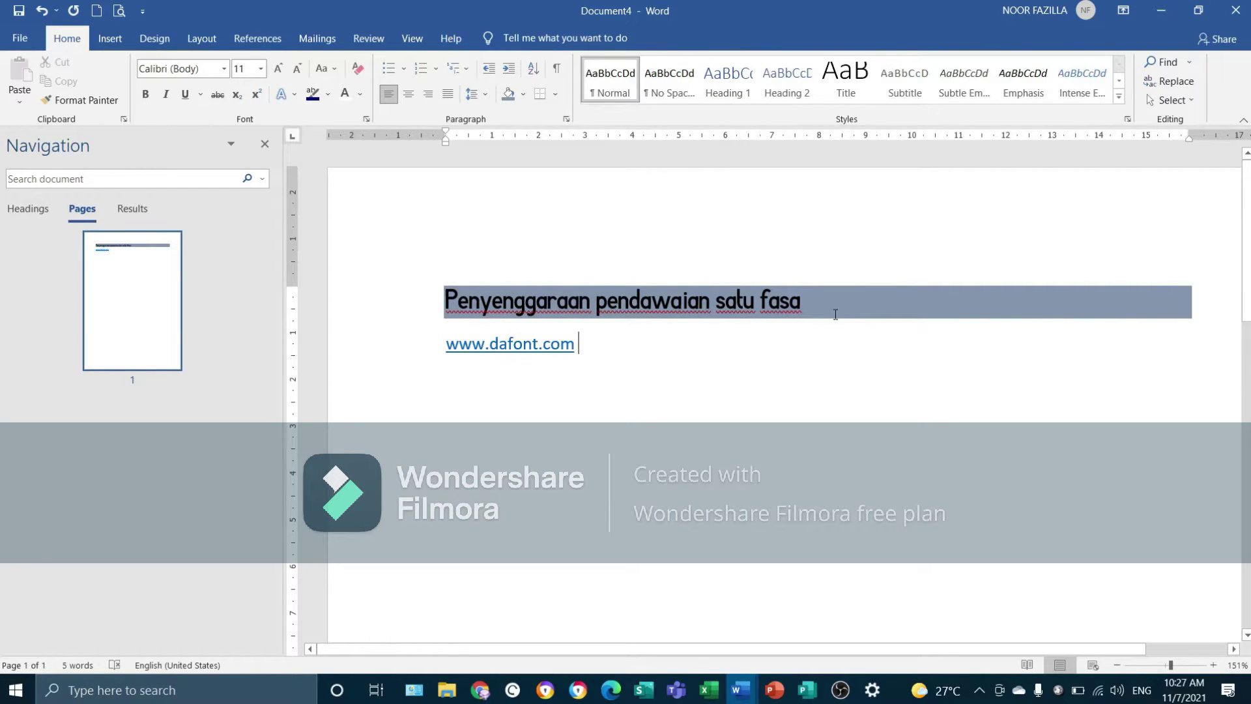
# Step: Clear all formatting from the title line, including its shading and font
pyautogui.moveTo(444, 305); pyautogui.dragTo(806, 312)
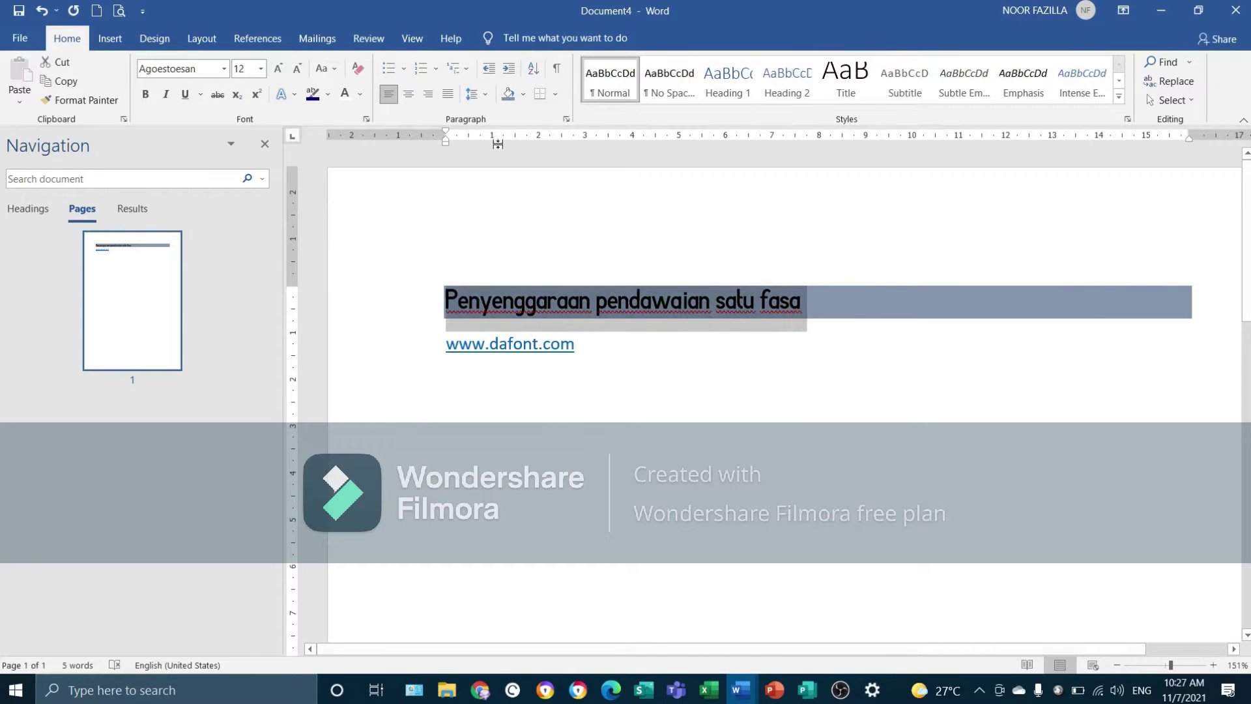
pyautogui.click(358, 67)
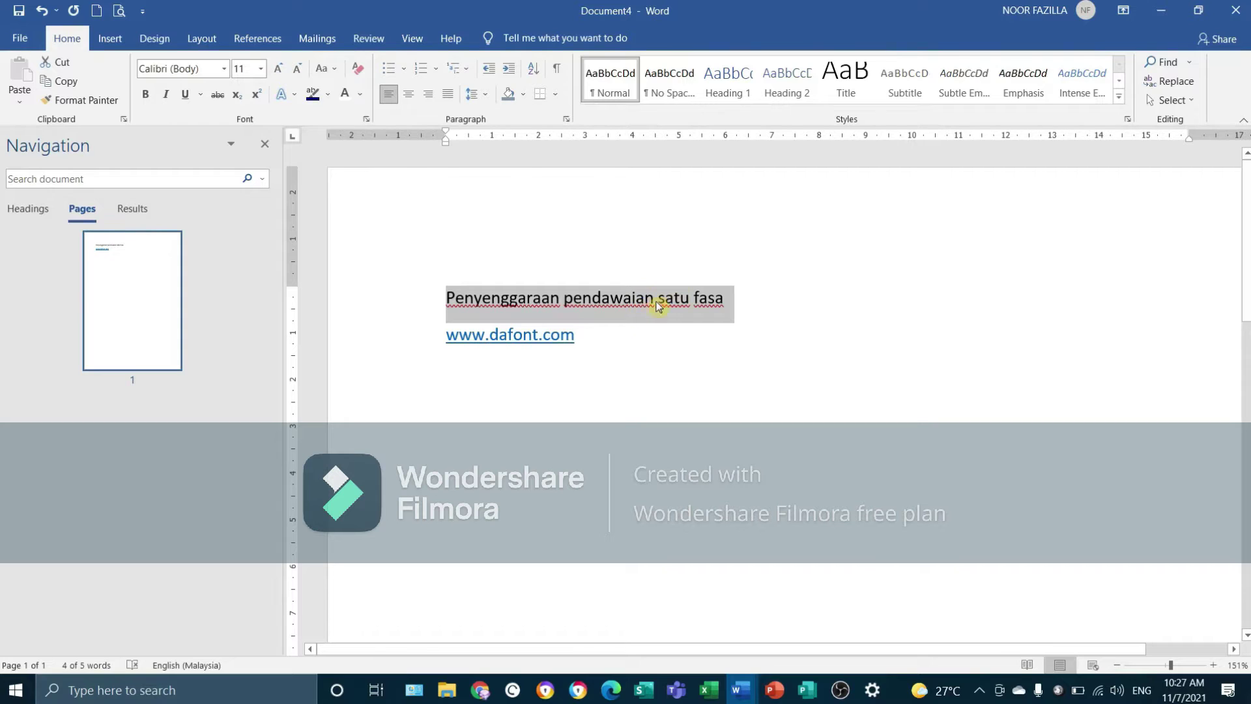
pyautogui.click(720, 299)
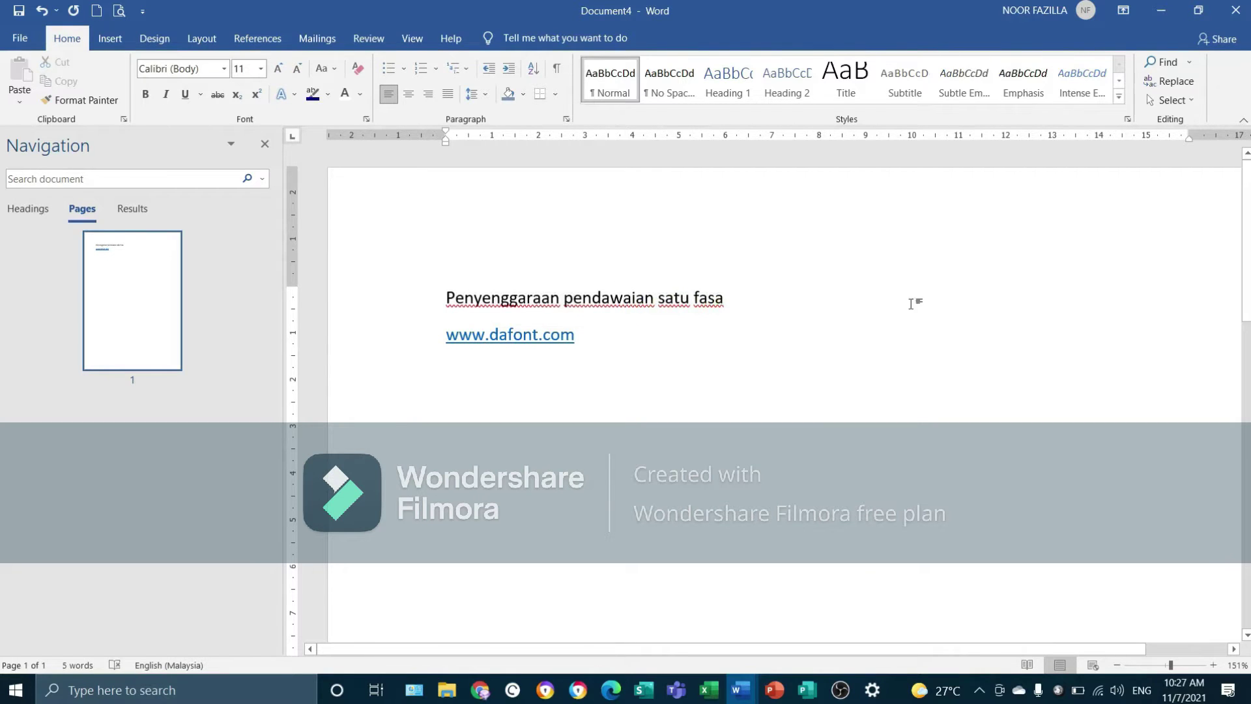
# Step: Change the font of the whole title line to Agoestoesan
pyautogui.moveTo(520, 298); pyautogui.dragTo(735, 298)
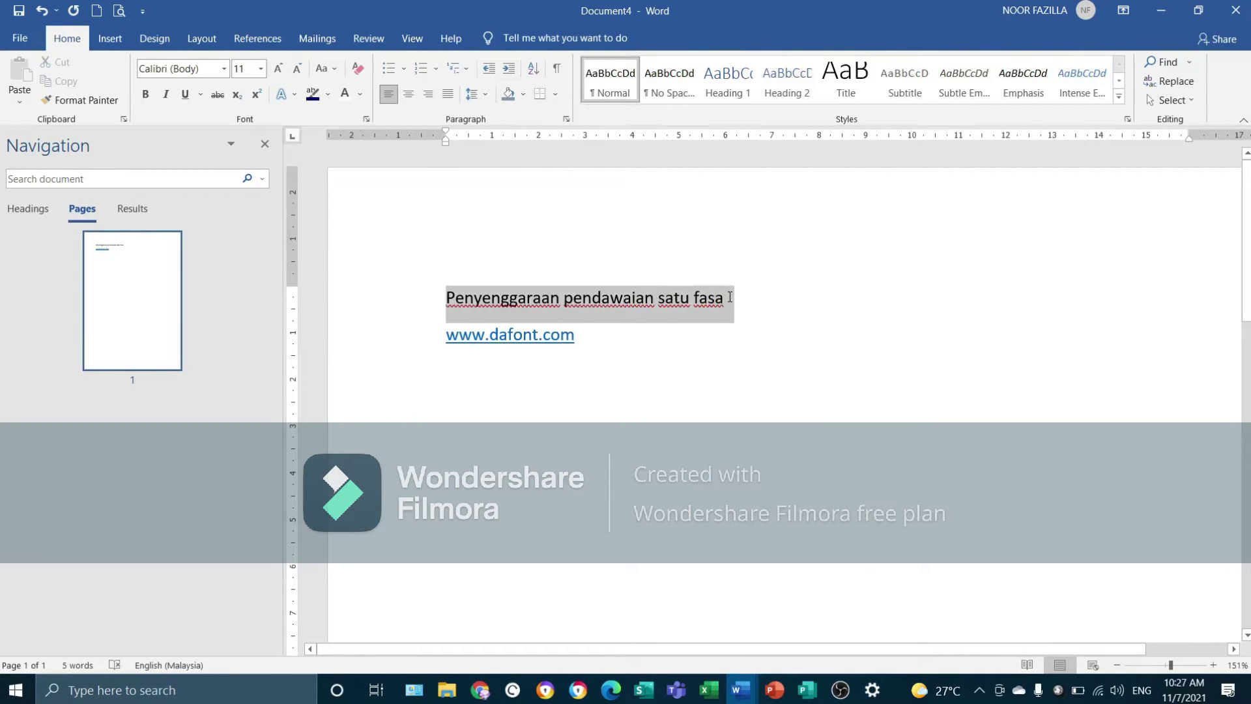
pyautogui.click(224, 69)
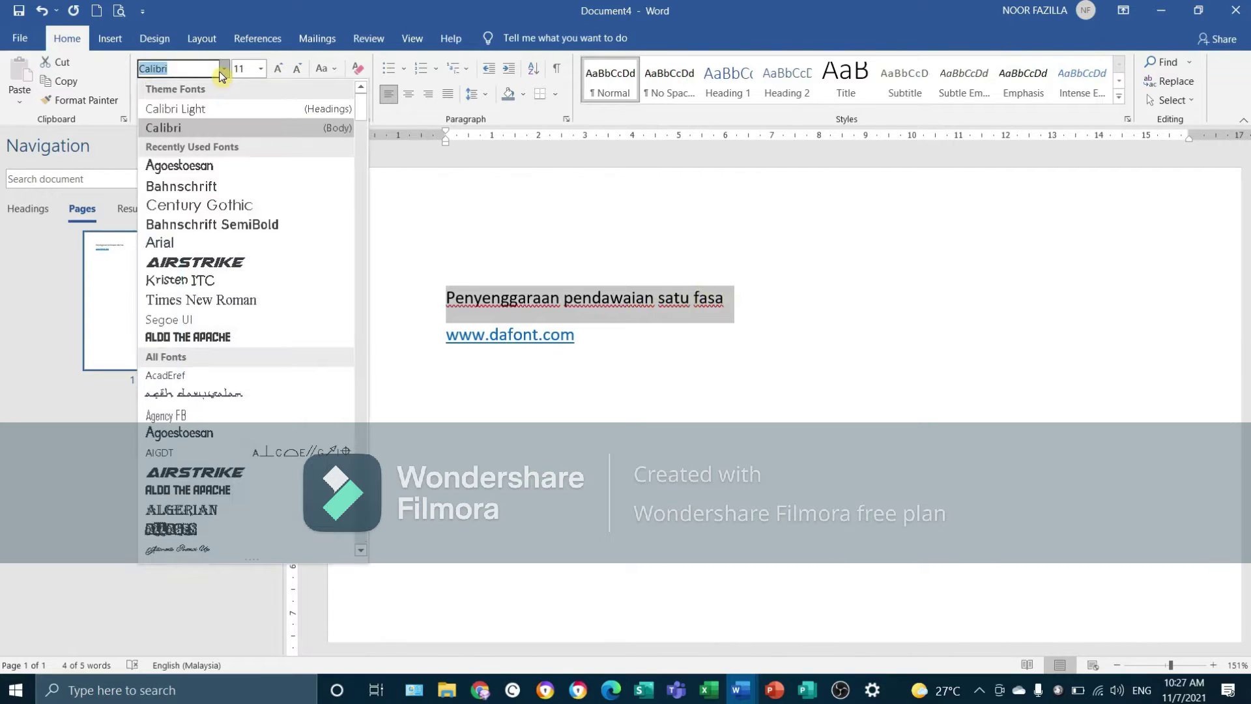
pyautogui.click(183, 159)
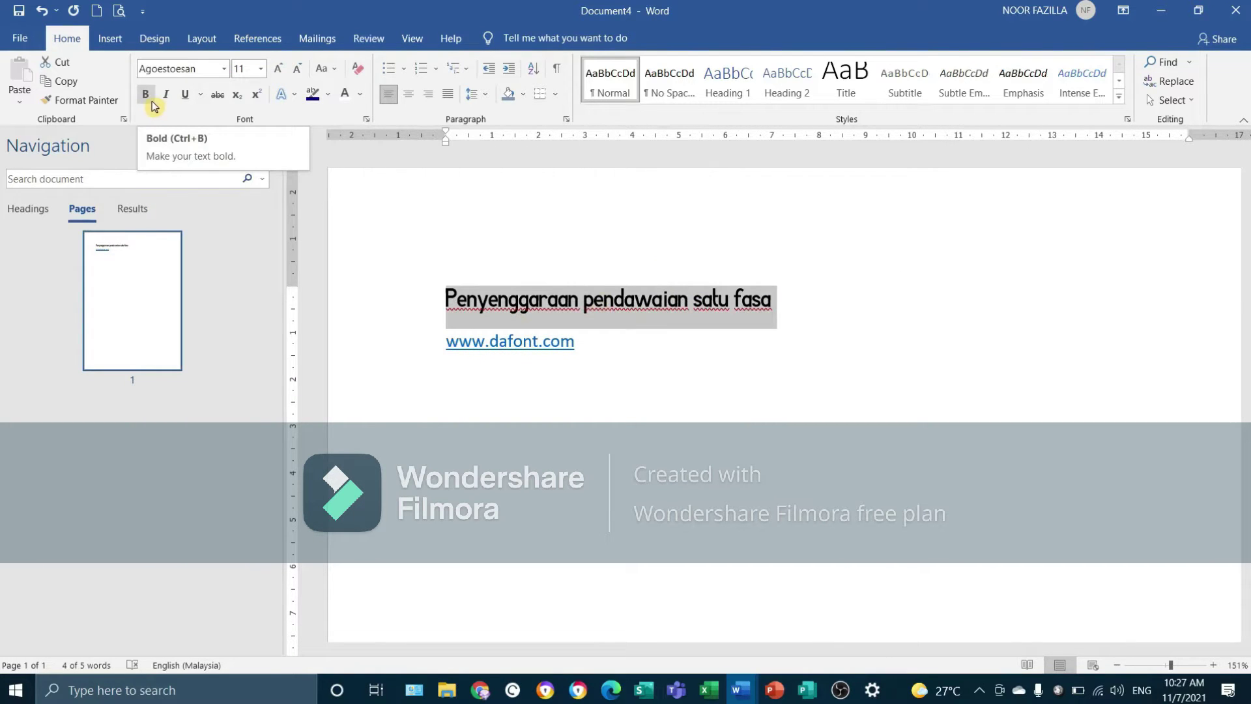
# Step: Make the title line bold, italic and underlined, and deselect it
pyautogui.click(151, 102)
pyautogui.click(151, 102)
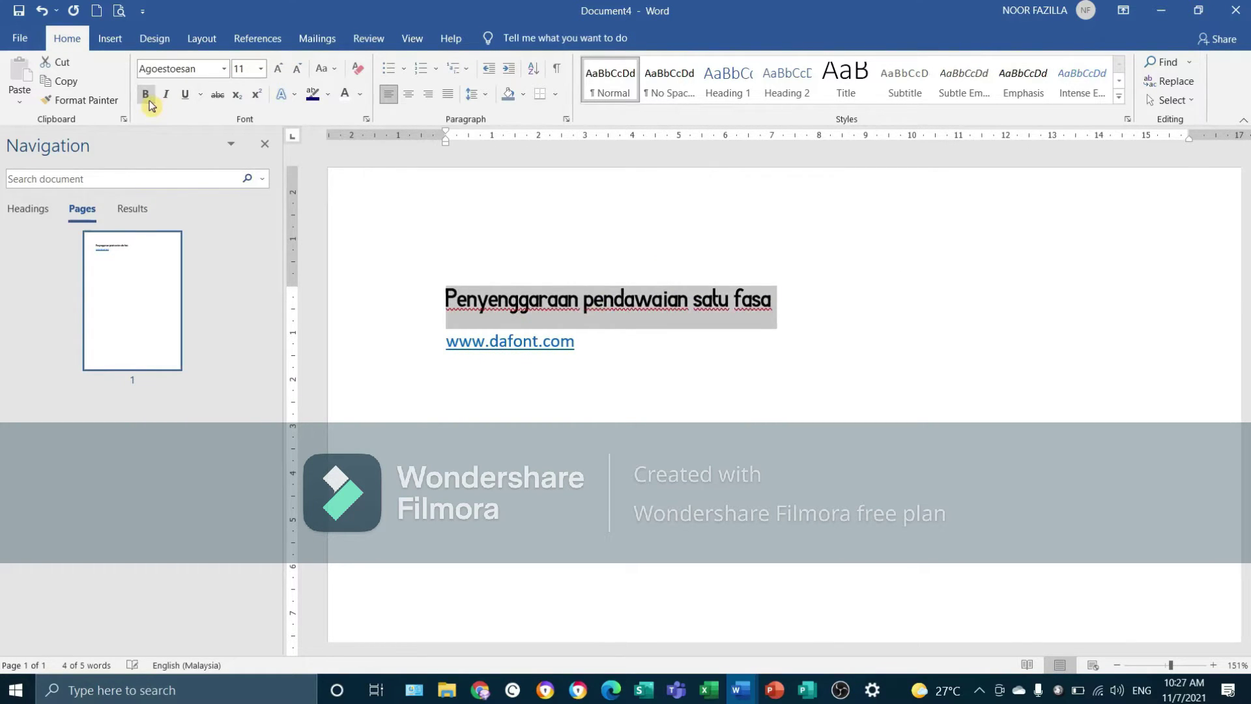
pyautogui.click(151, 102)
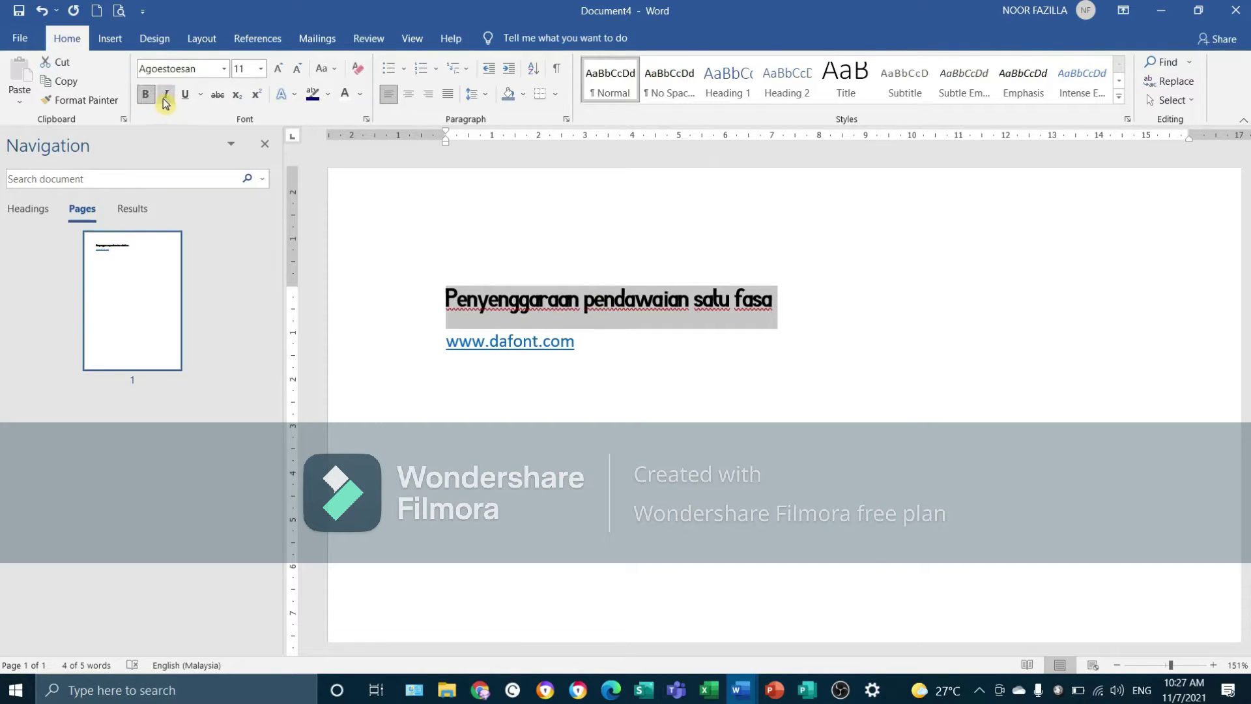
pyautogui.click(166, 102)
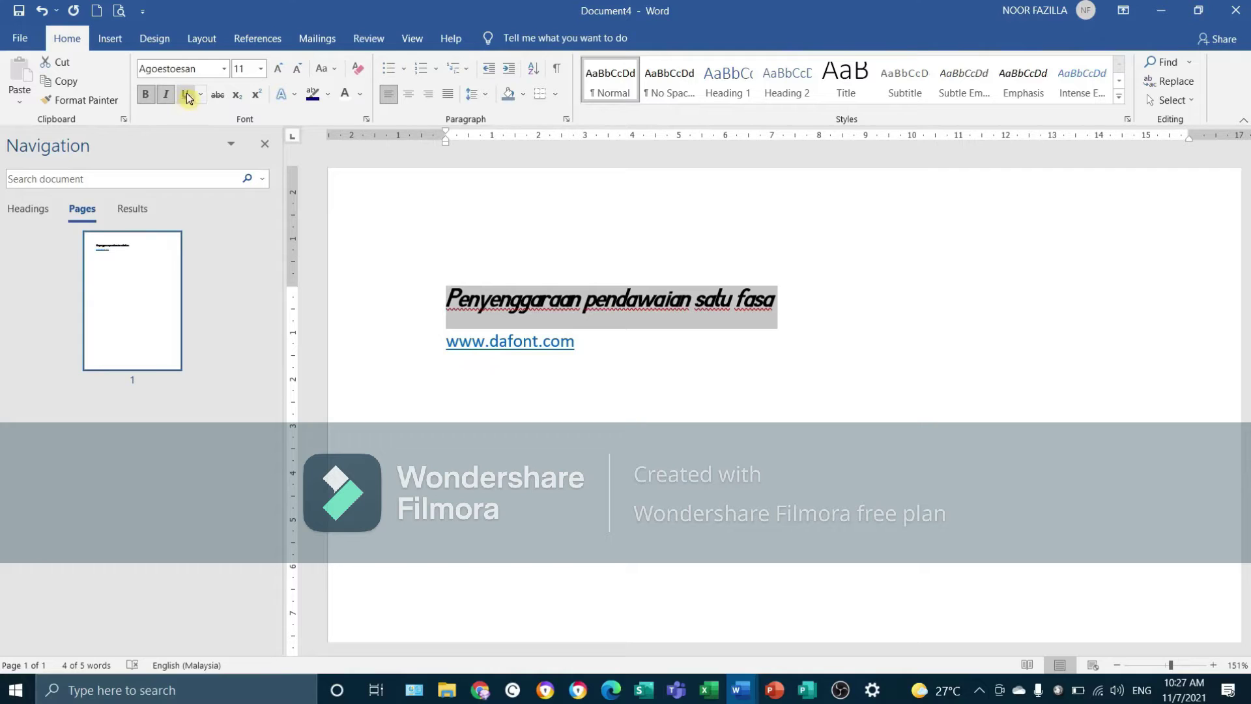
pyautogui.click(187, 98)
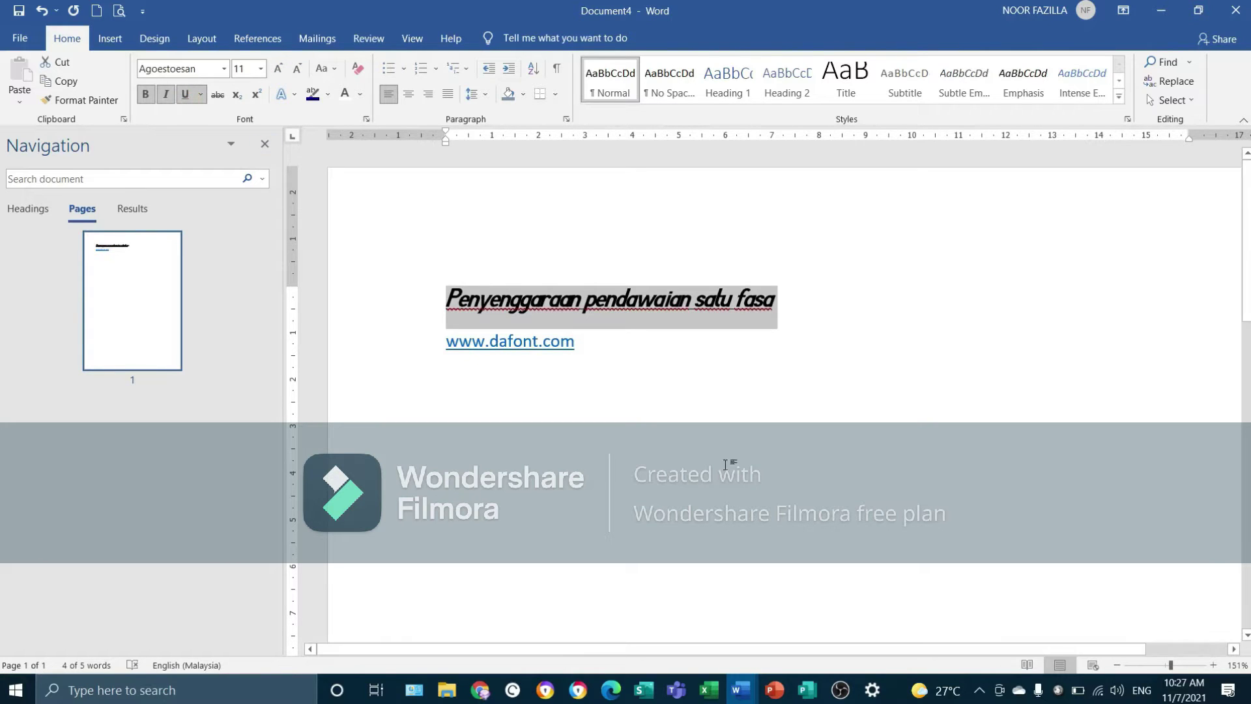
pyautogui.click(701, 430)
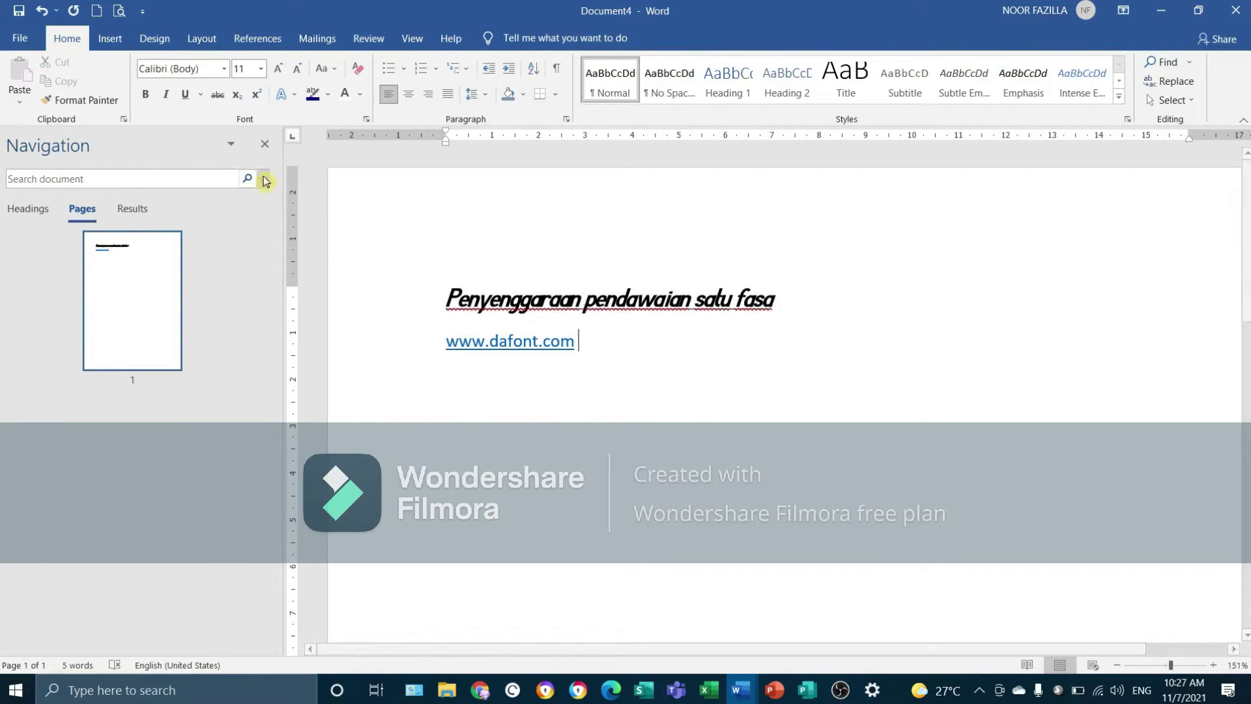
# Step: Apply strikethrough to the whole title line and remove it again
pyautogui.moveTo(450, 302); pyautogui.dragTo(796, 298)
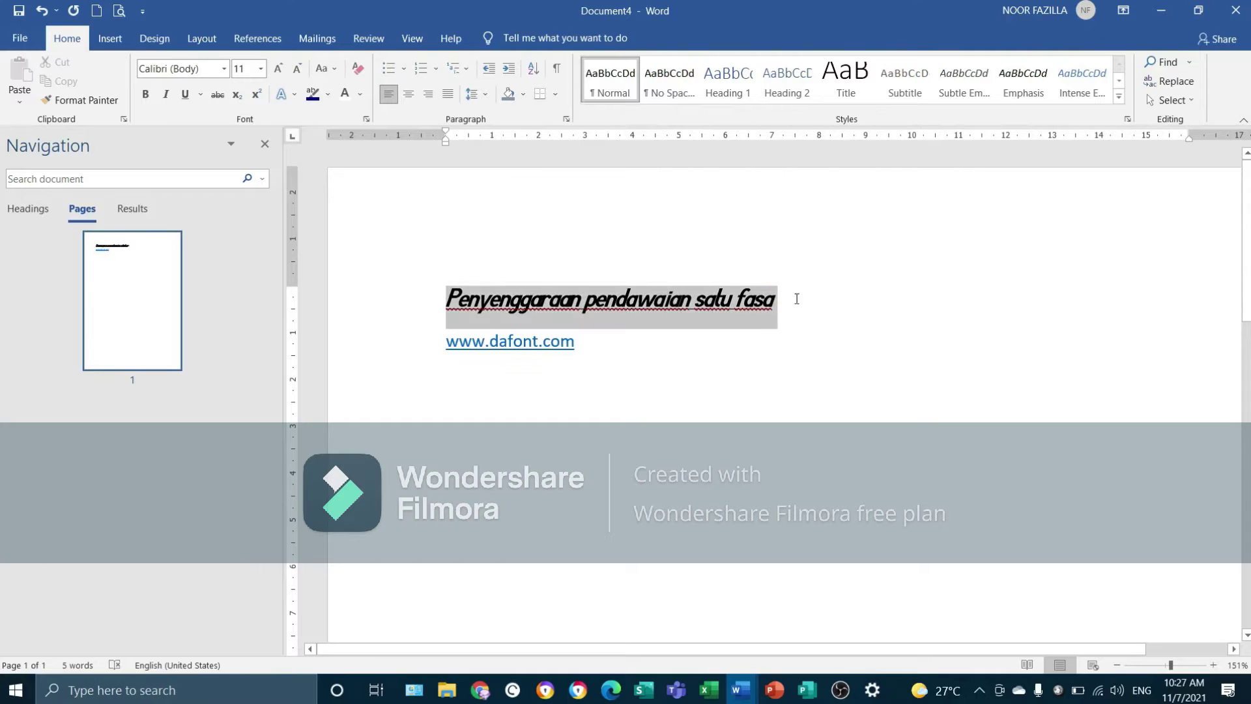
pyautogui.click(220, 96)
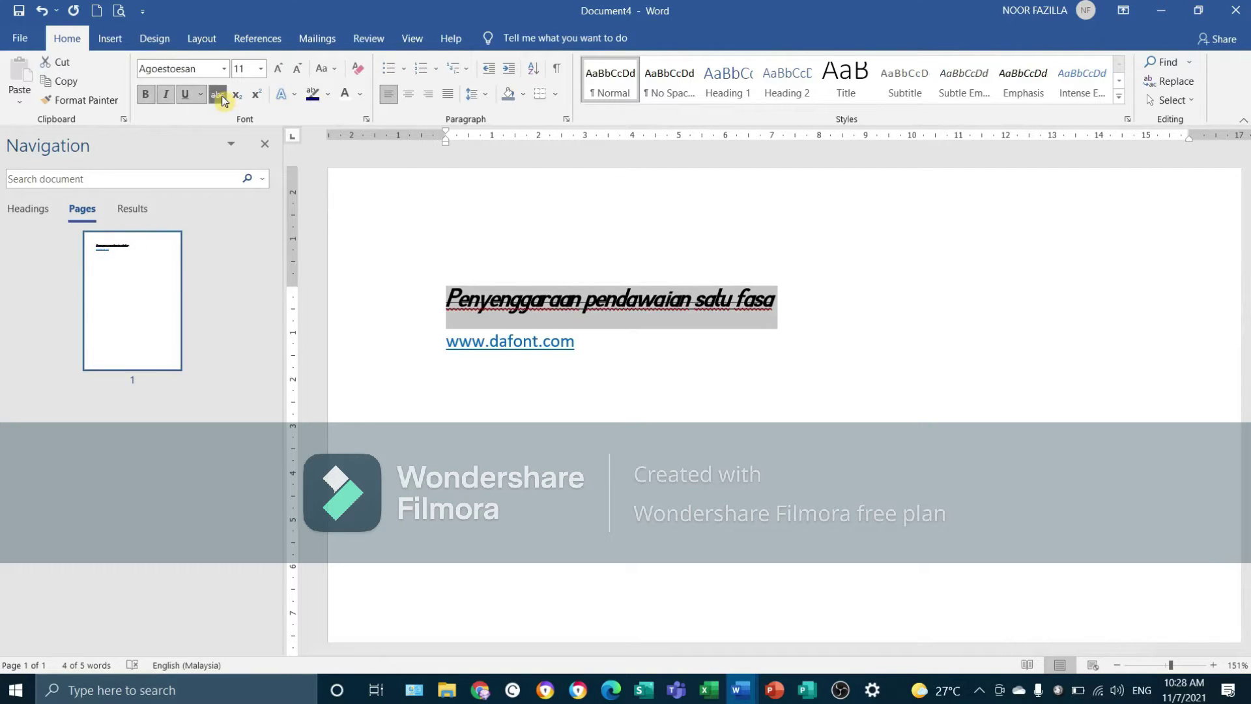
pyautogui.click(221, 98)
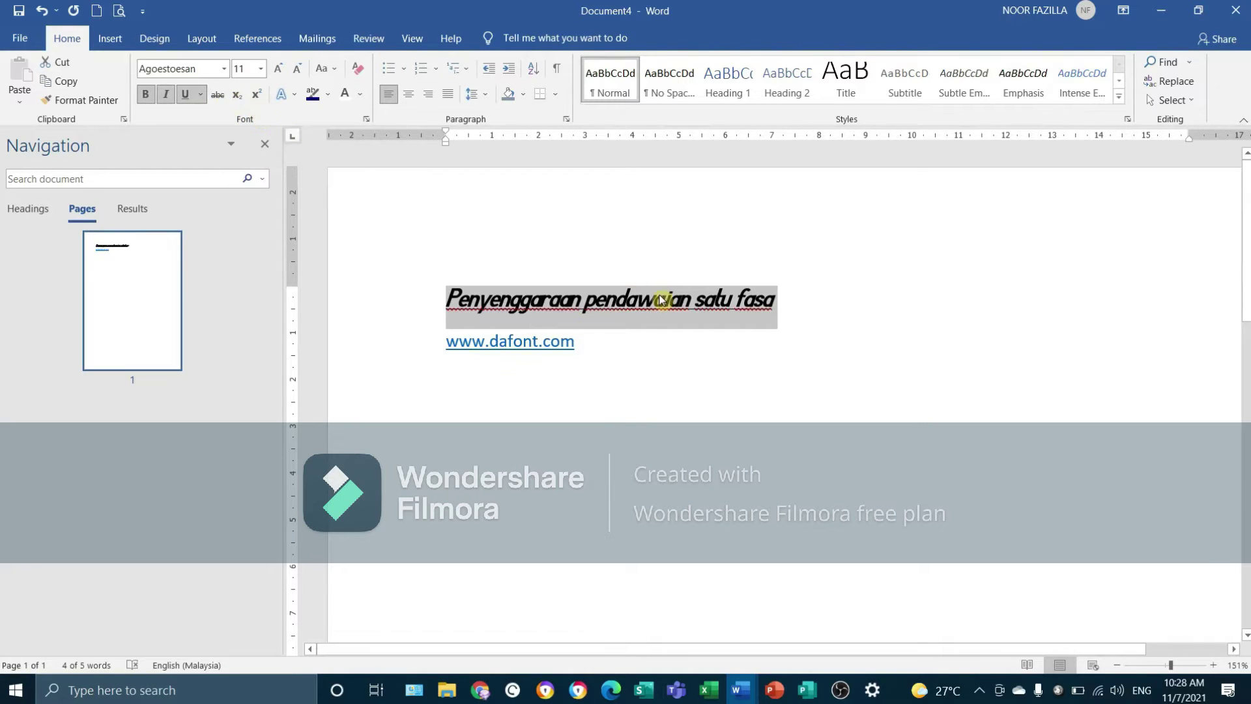
# Step: Format the words "pendawaian satu fasa" as subscript, switch them to superscript, and undo the formatting
pyautogui.click(591, 309)
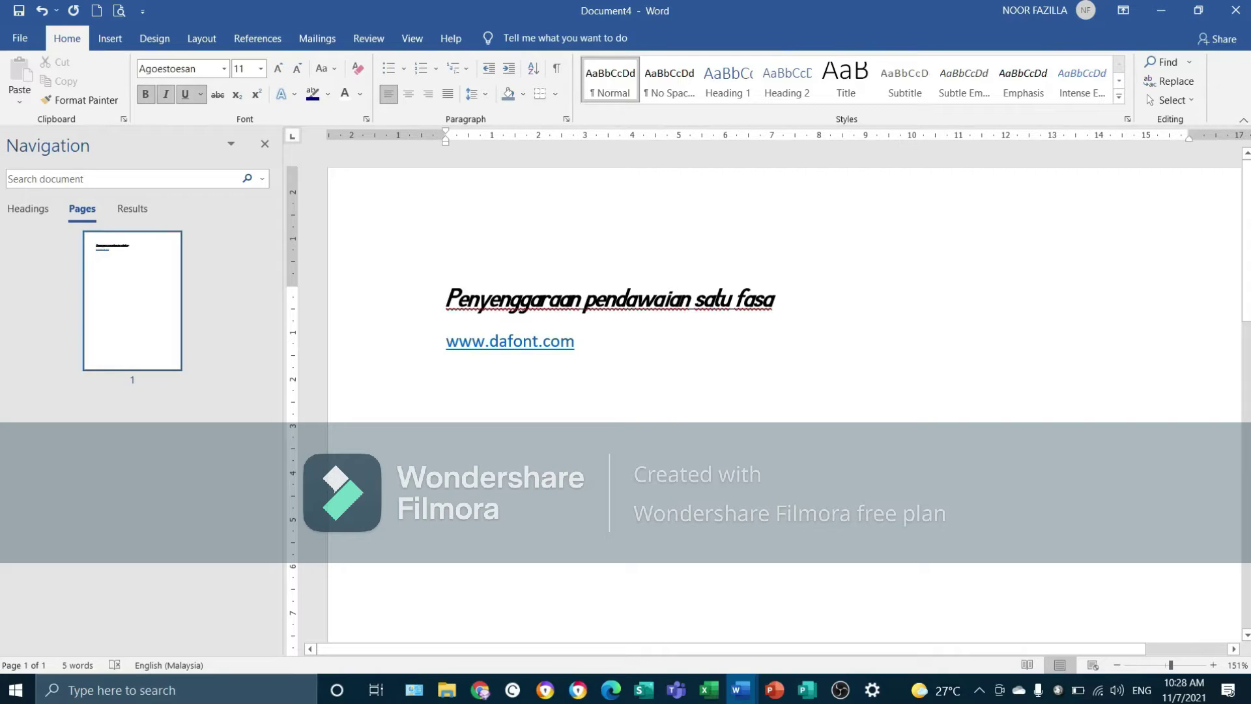
pyautogui.moveTo(586, 303); pyautogui.dragTo(772, 303)
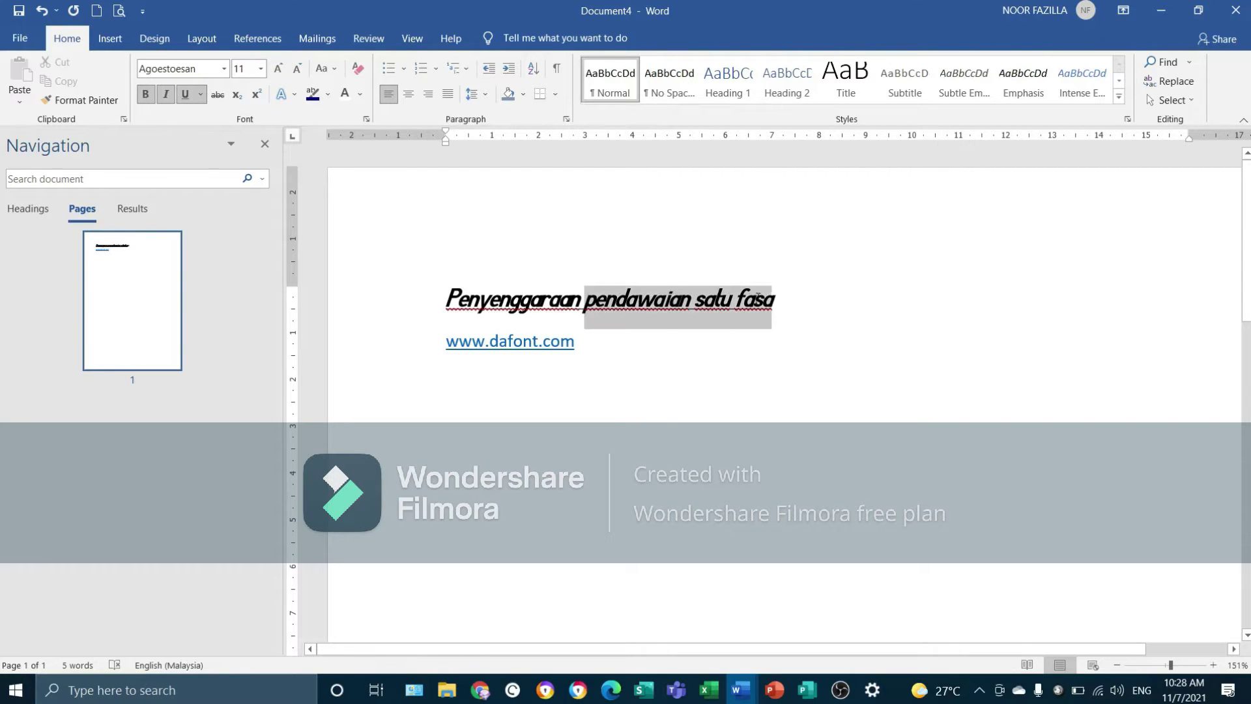
pyautogui.click(238, 98)
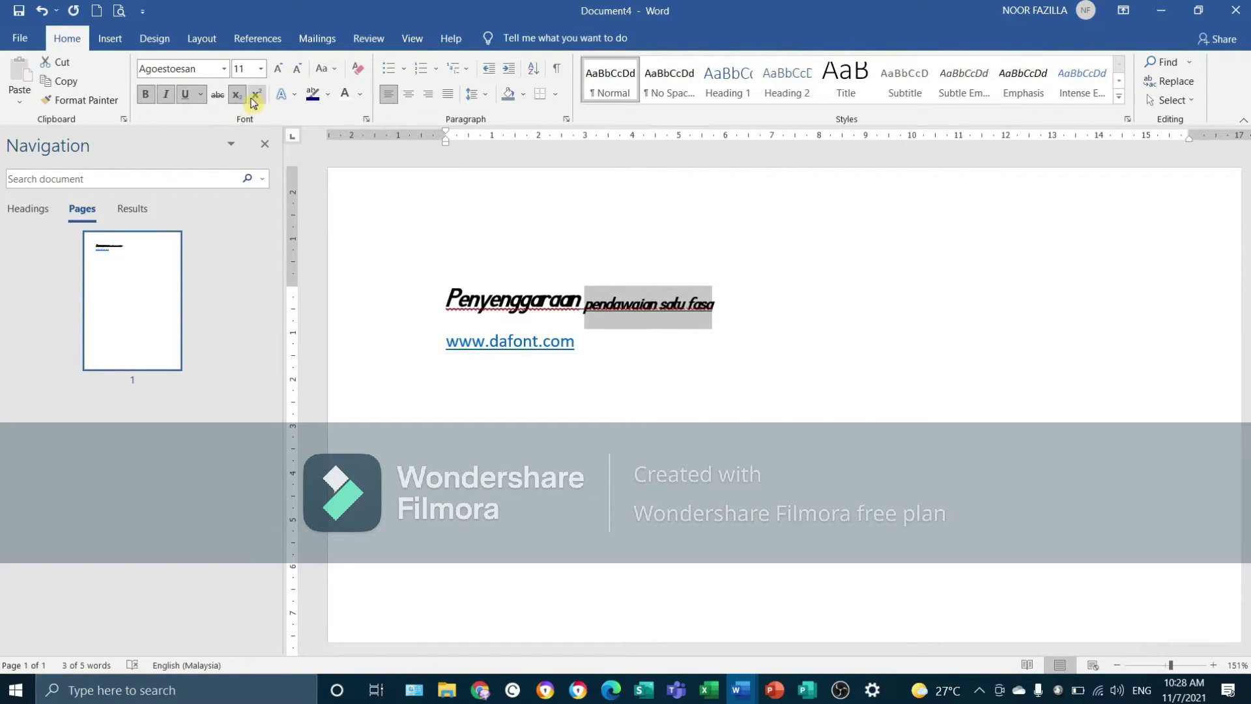
pyautogui.click(259, 95)
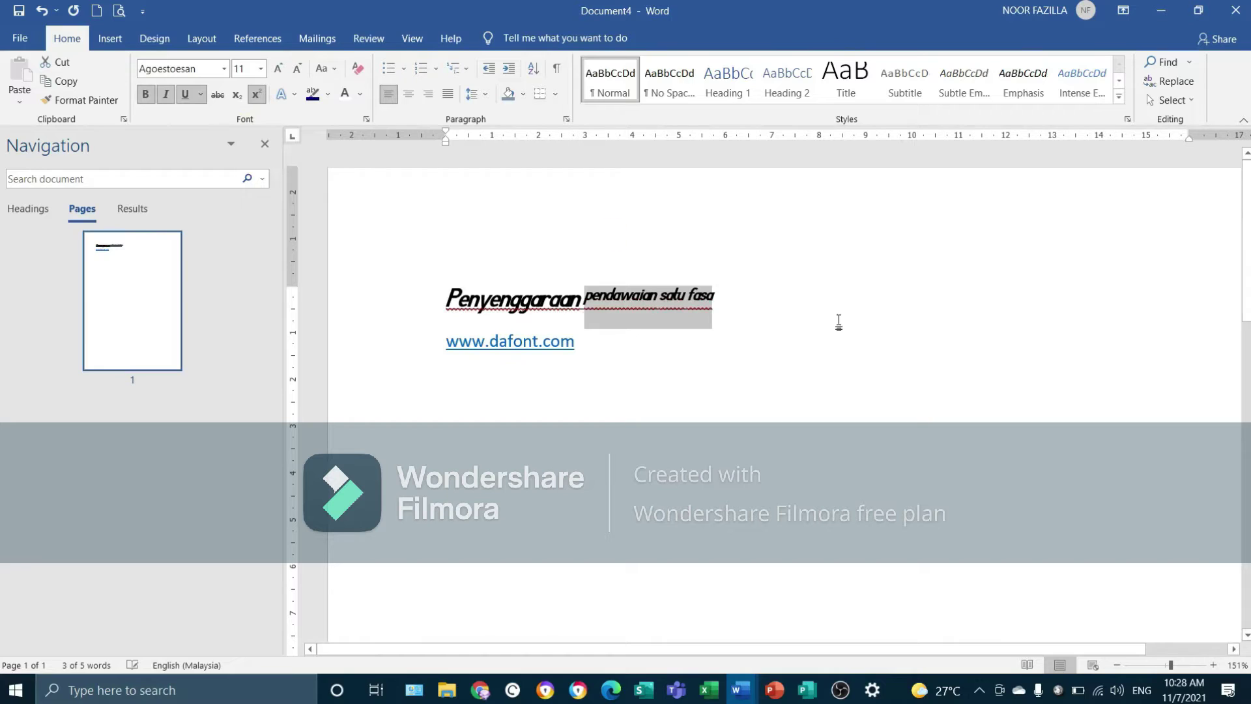
pyautogui.click(777, 342)
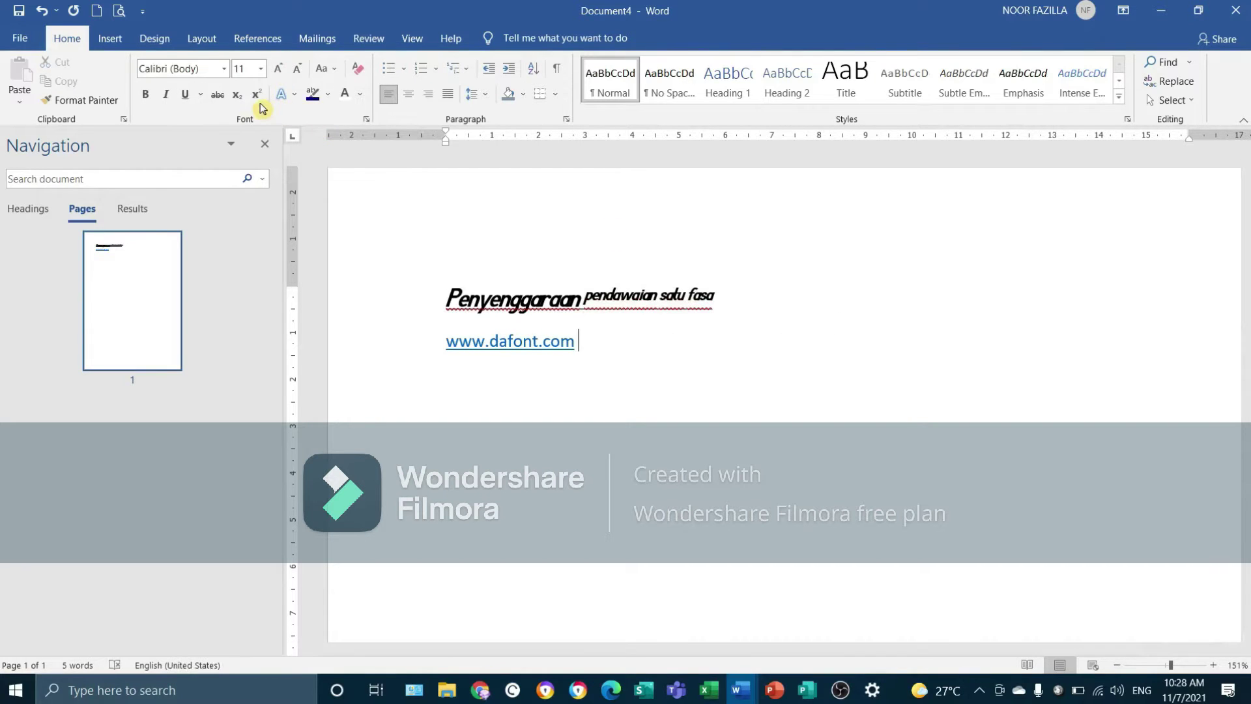
pyautogui.hotkey('ctrl', 'z')
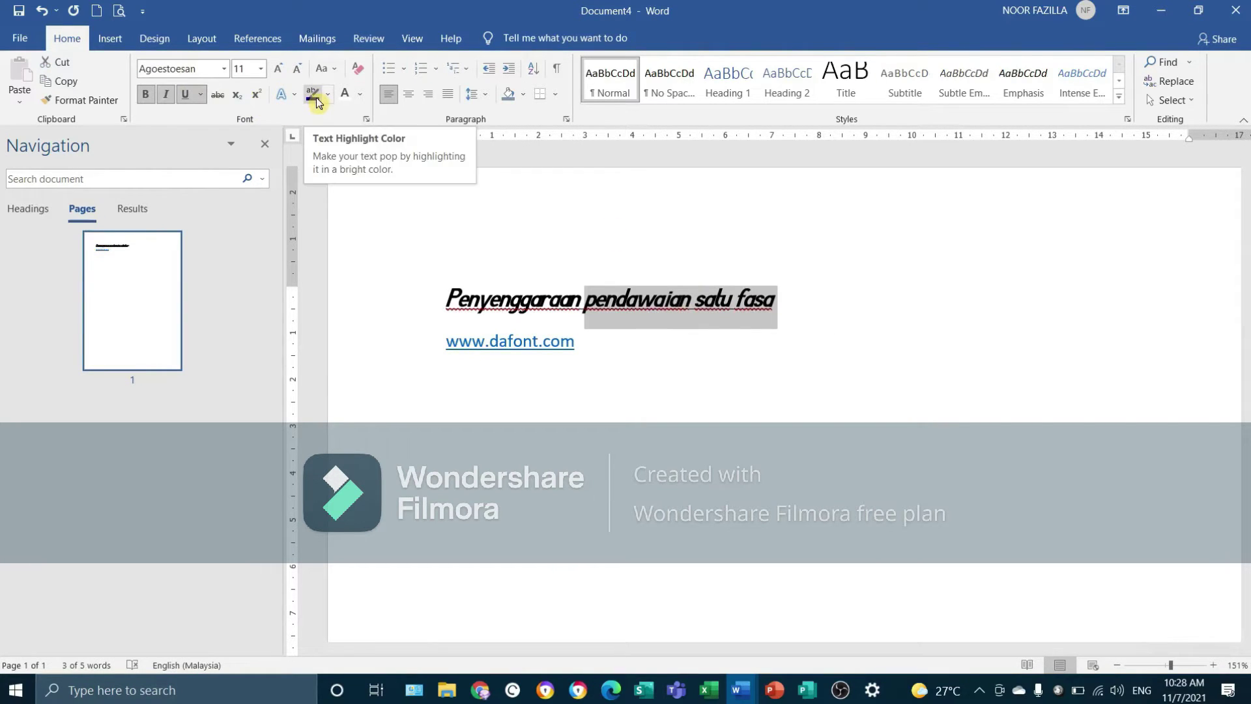
# Step: Highlight the whole title line in dark red and deselect it
pyautogui.moveTo(447, 298); pyautogui.dragTo(777, 300)
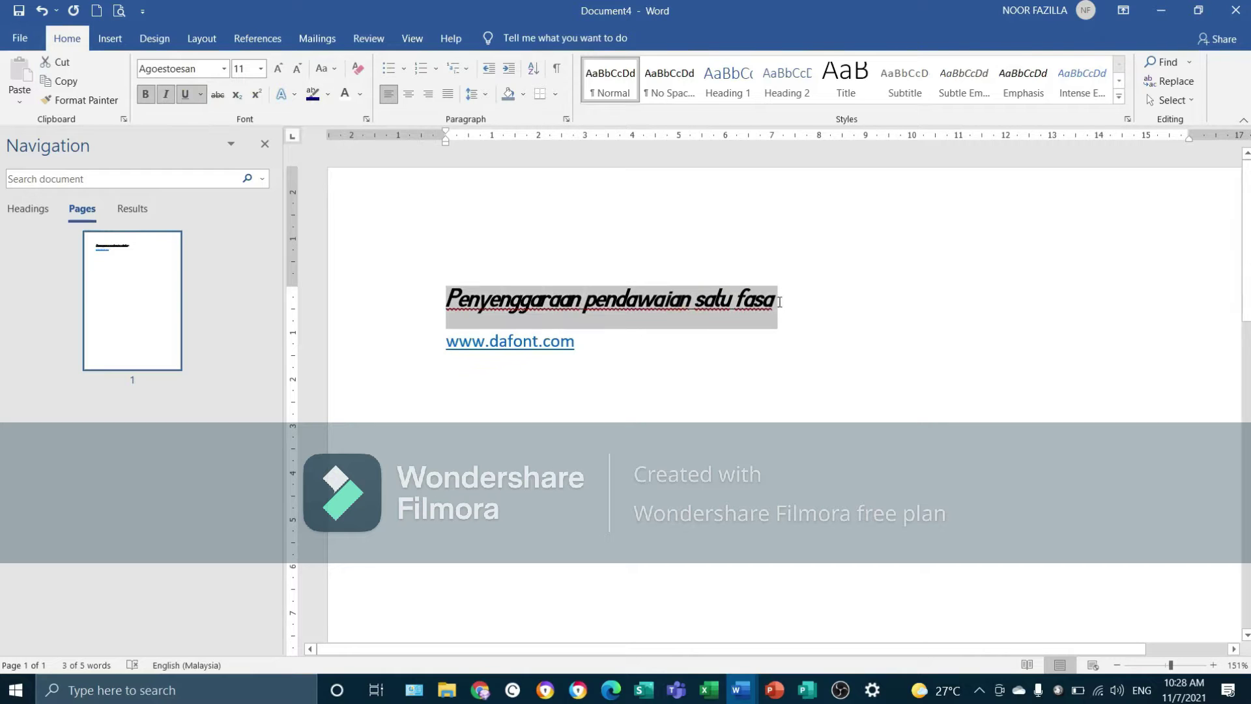
pyautogui.click(325, 97)
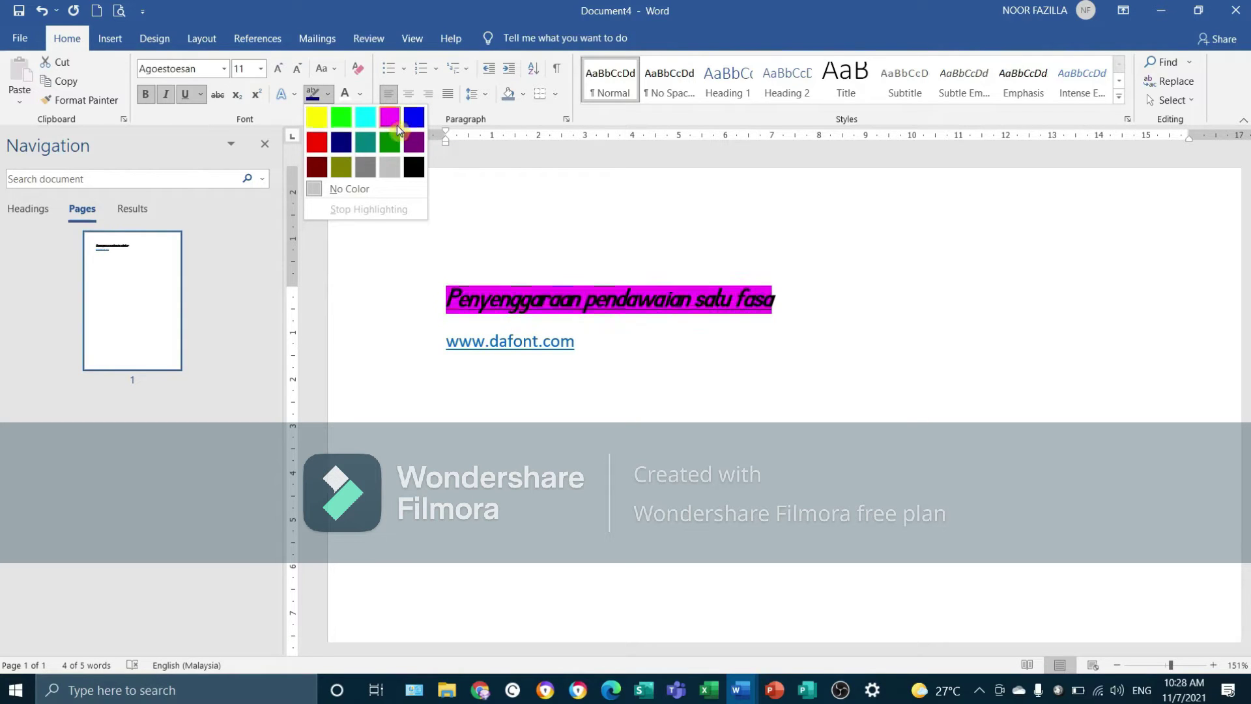
pyautogui.click(318, 168)
pyautogui.click(775, 300)
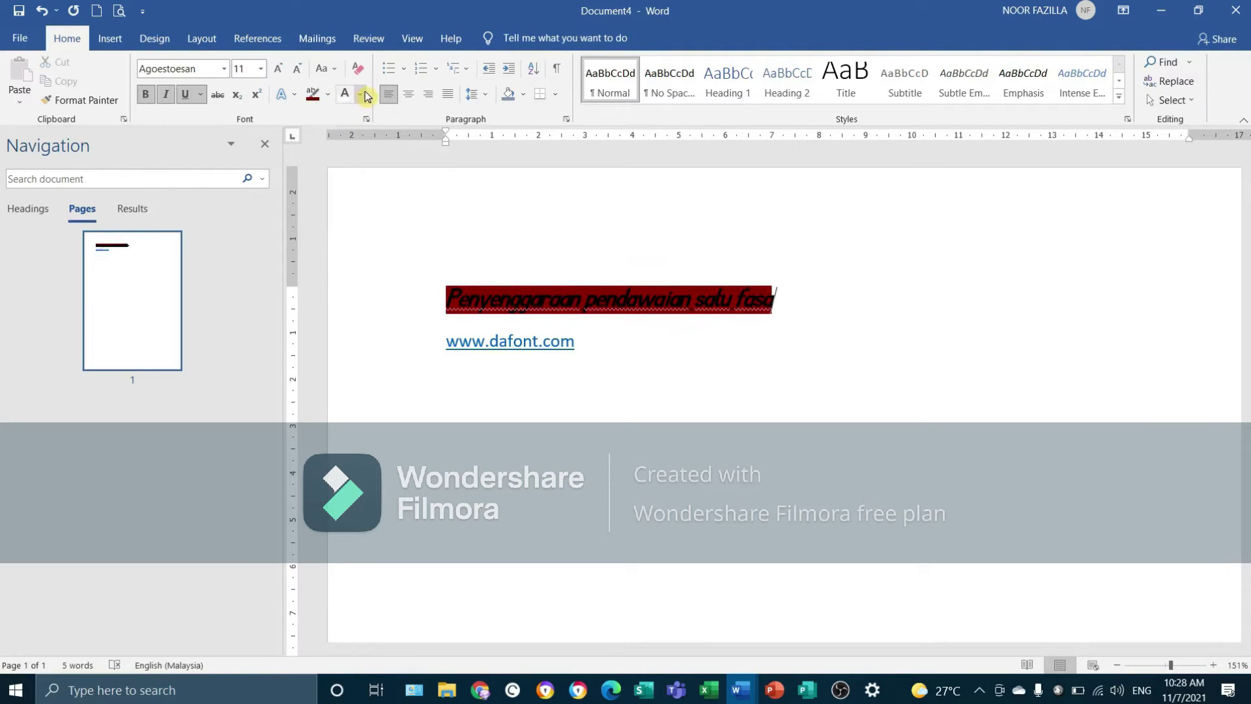
# Step: Change the font color of the whole title line to white
pyautogui.click(363, 94)
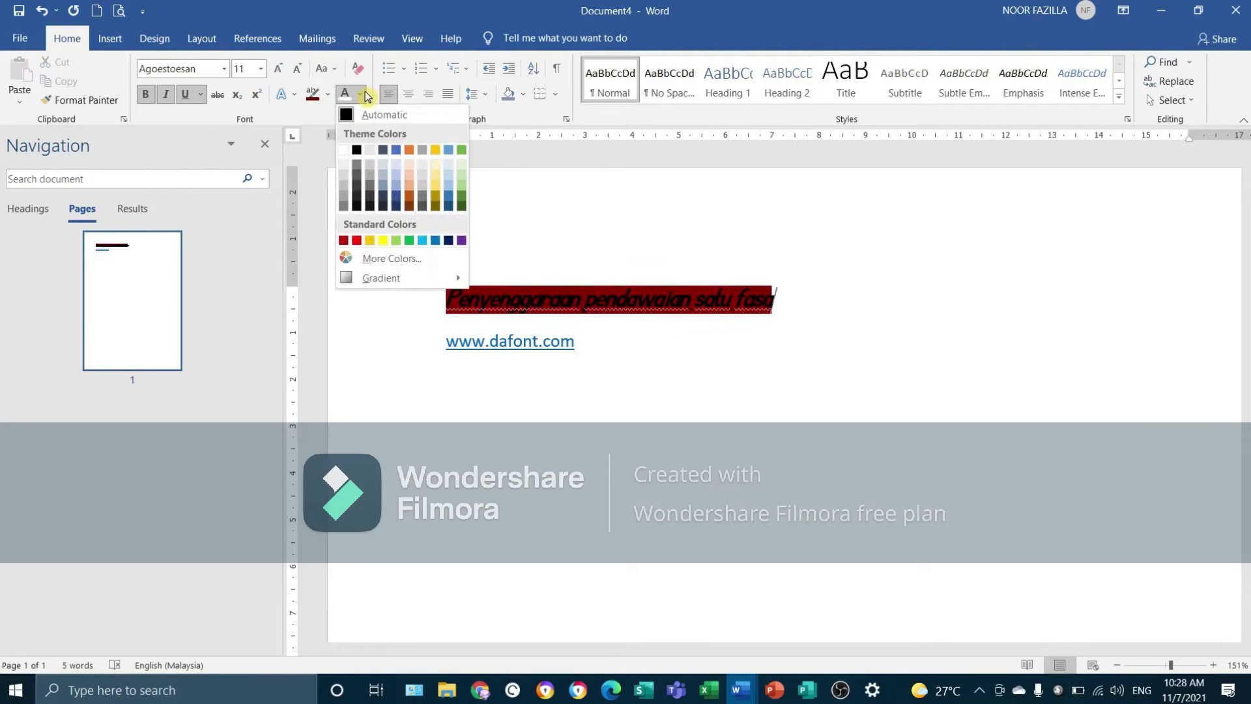
pyautogui.click(344, 149)
pyautogui.moveTo(447, 299); pyautogui.dragTo(838, 282)
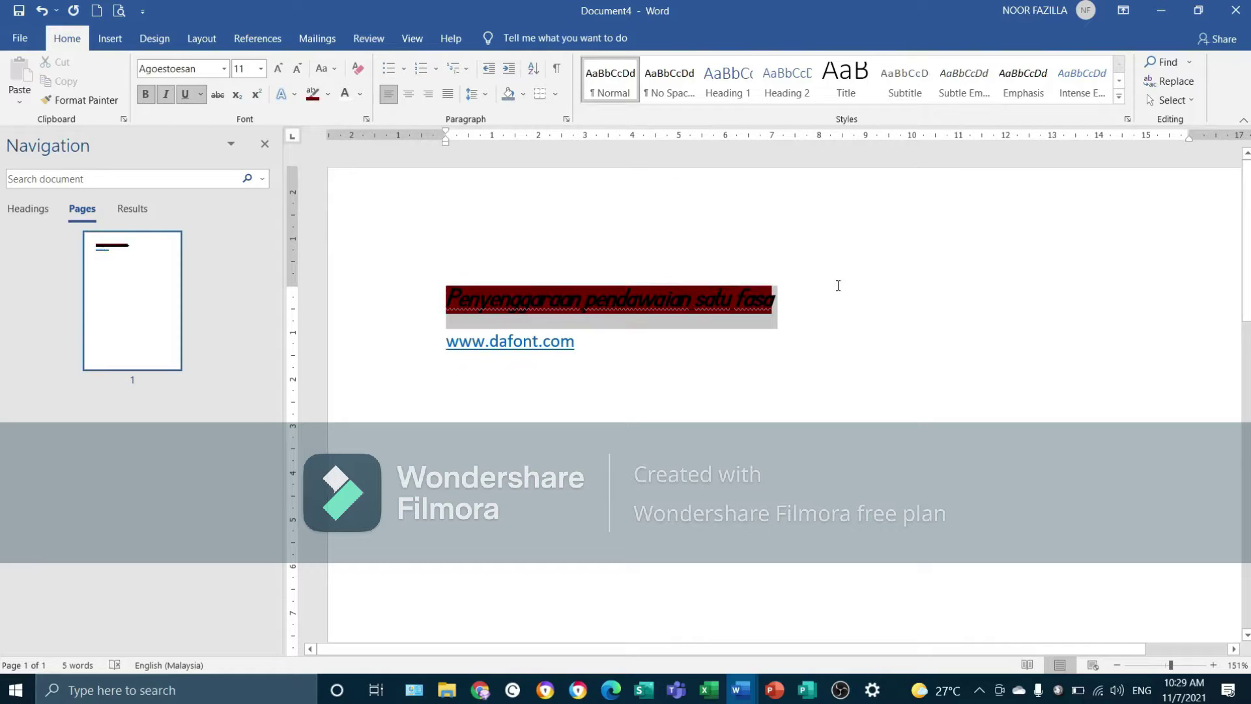
pyautogui.click(344, 95)
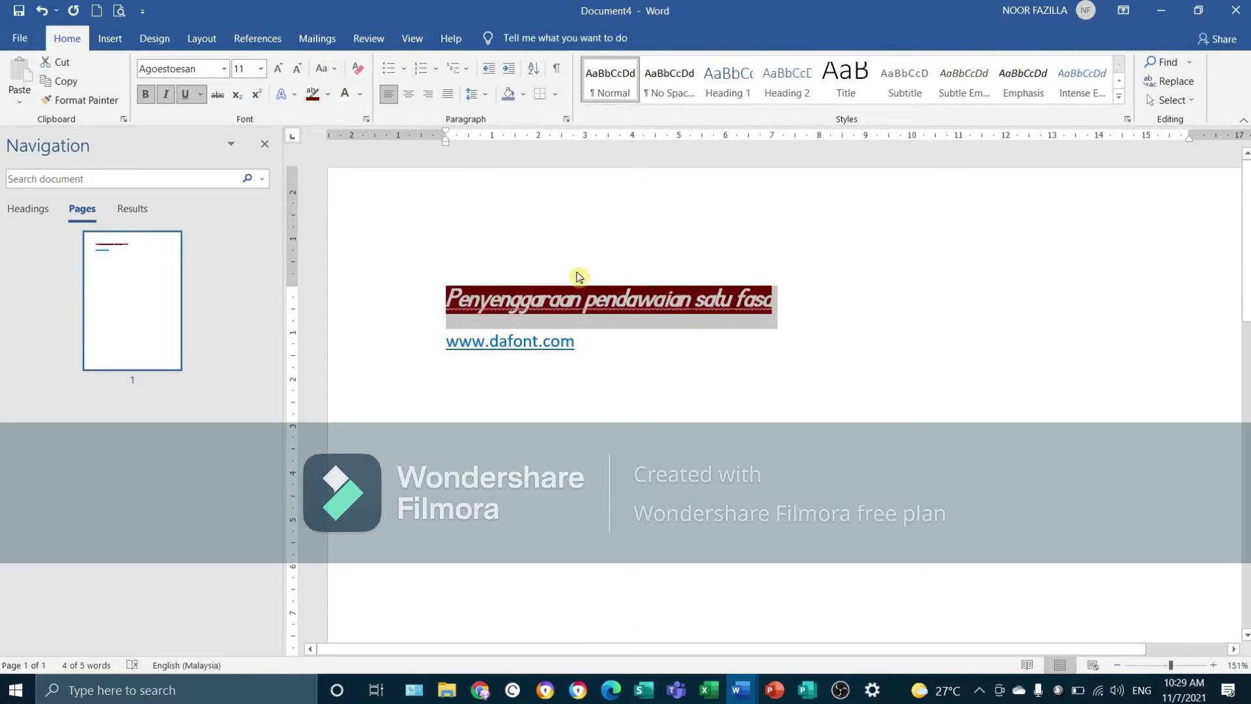
pyautogui.click(606, 314)
# Step: Close the text effects gallery and indent the title line about 3.8 cm from the margin
pyautogui.click(294, 97)
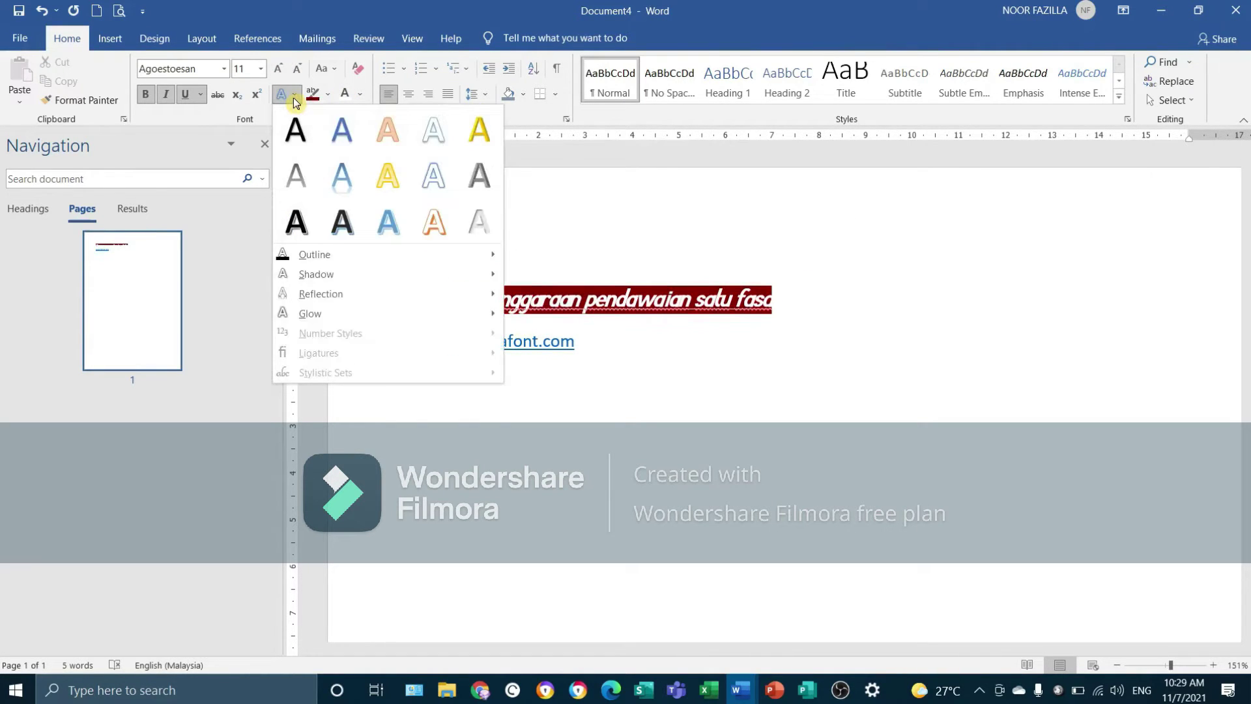
pyautogui.click(720, 302)
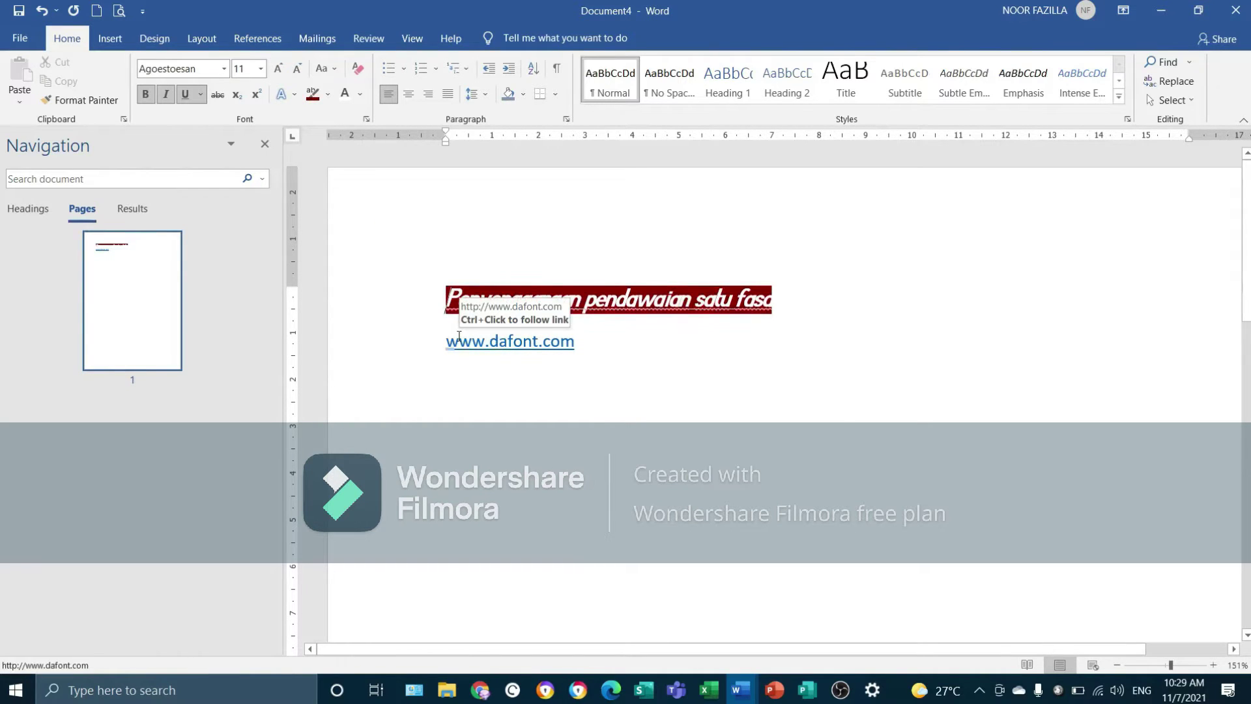
pyautogui.press('Tab')
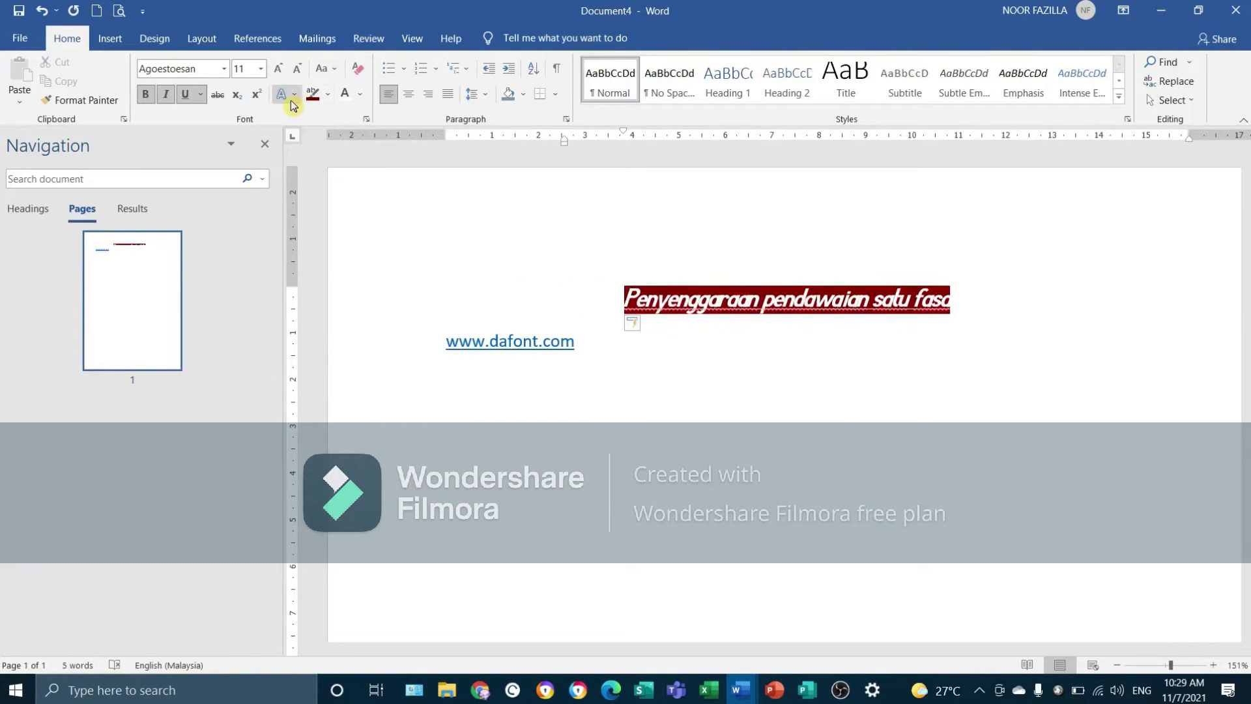
# Step: Preview the text effect styles on the title line and browse the outline, shadow, reflection and glow options without applying any
pyautogui.moveTo(624, 299); pyautogui.dragTo(952, 301)
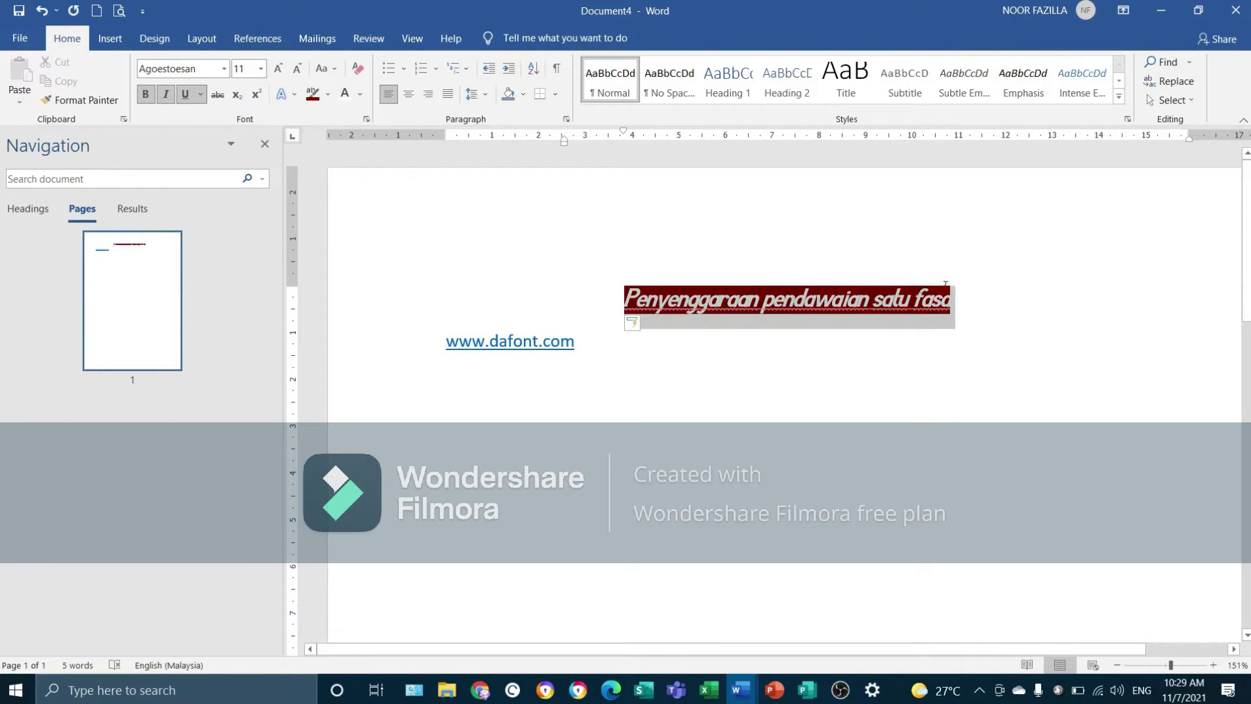
pyautogui.click(294, 95)
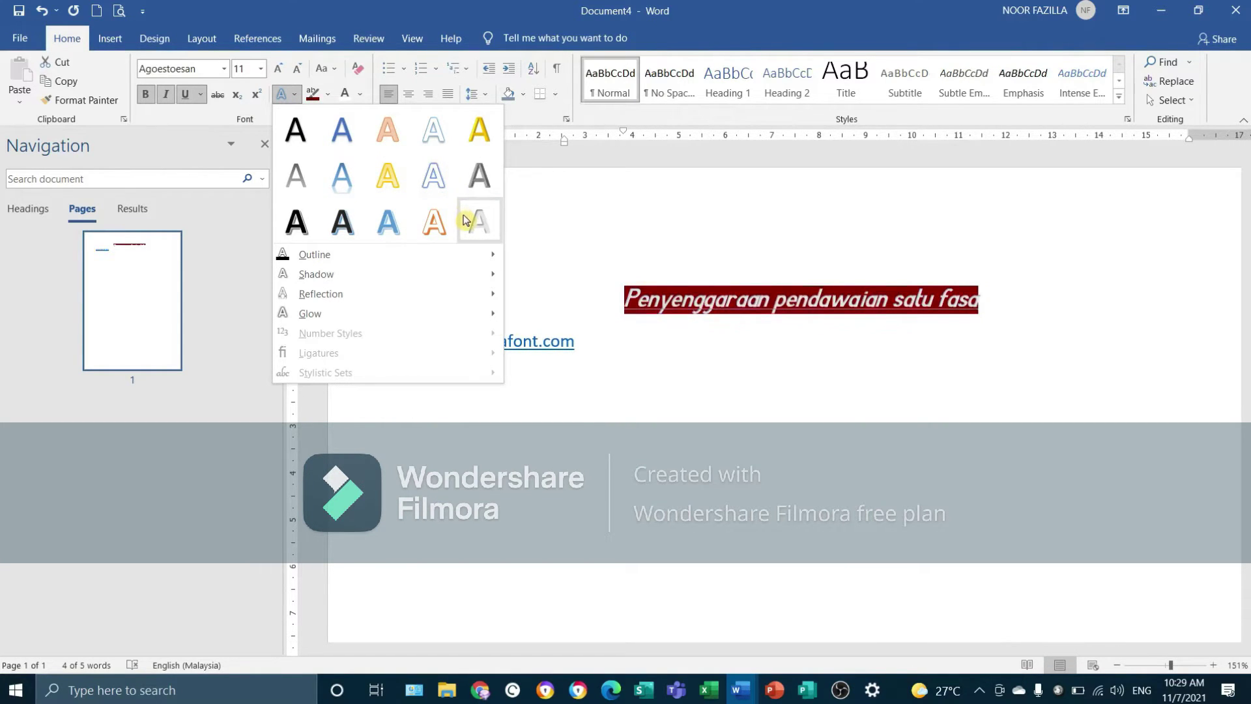
pyautogui.moveTo(489, 254)
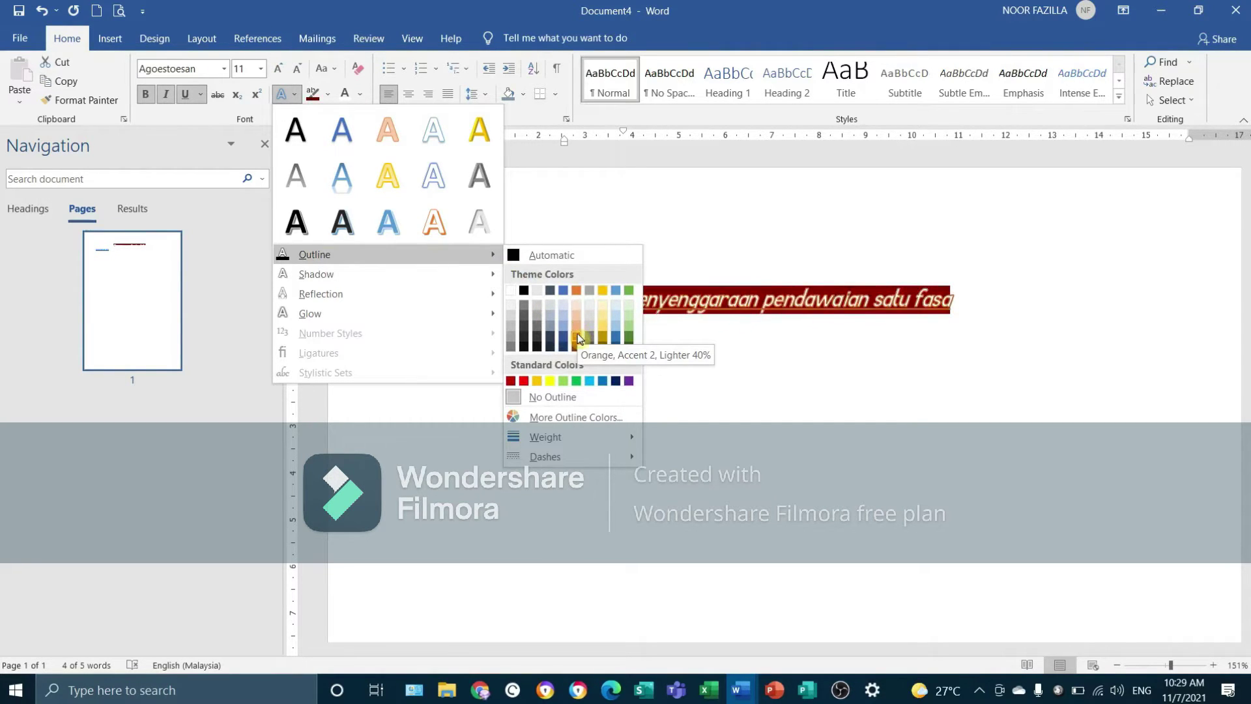
pyautogui.moveTo(316, 273)
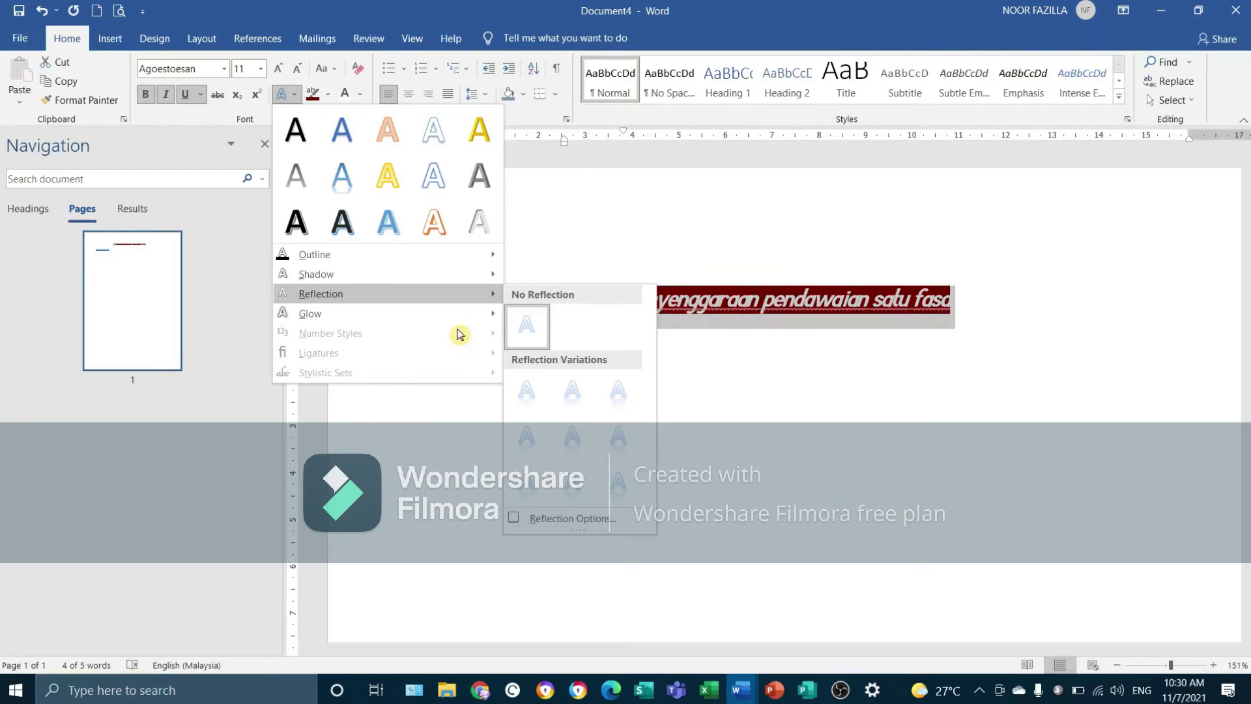
pyautogui.moveTo(480, 313)
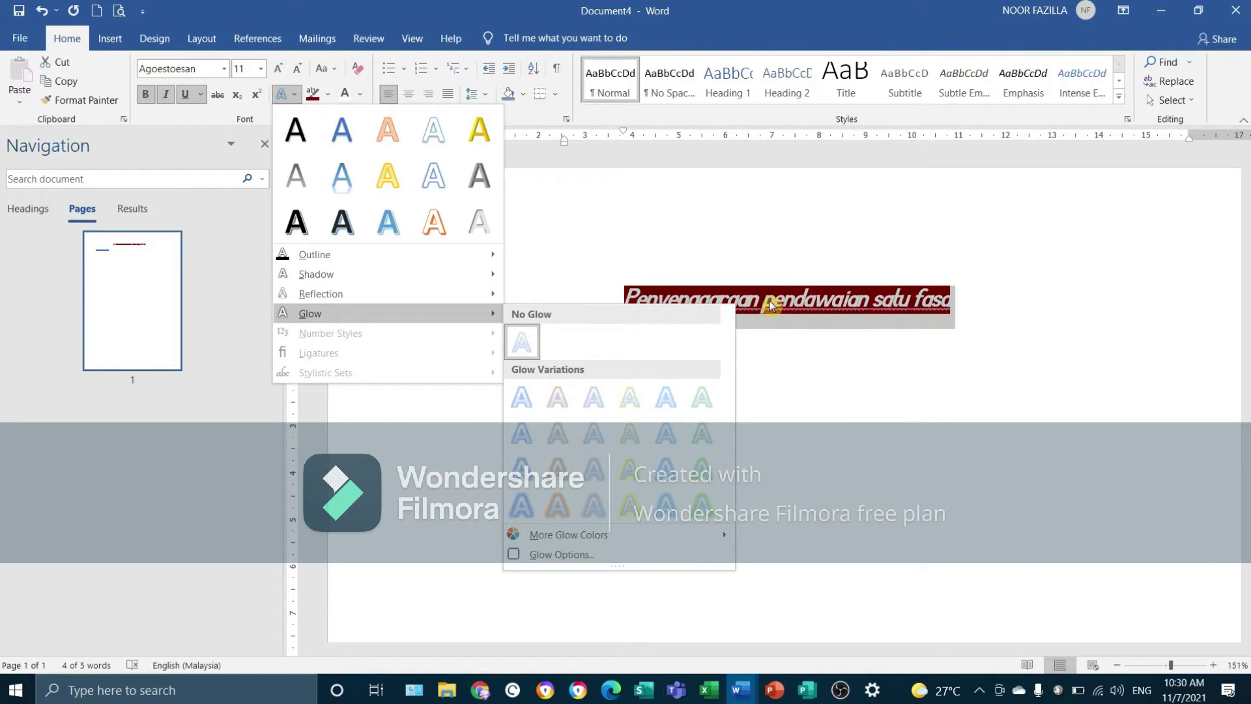
pyautogui.click(643, 271)
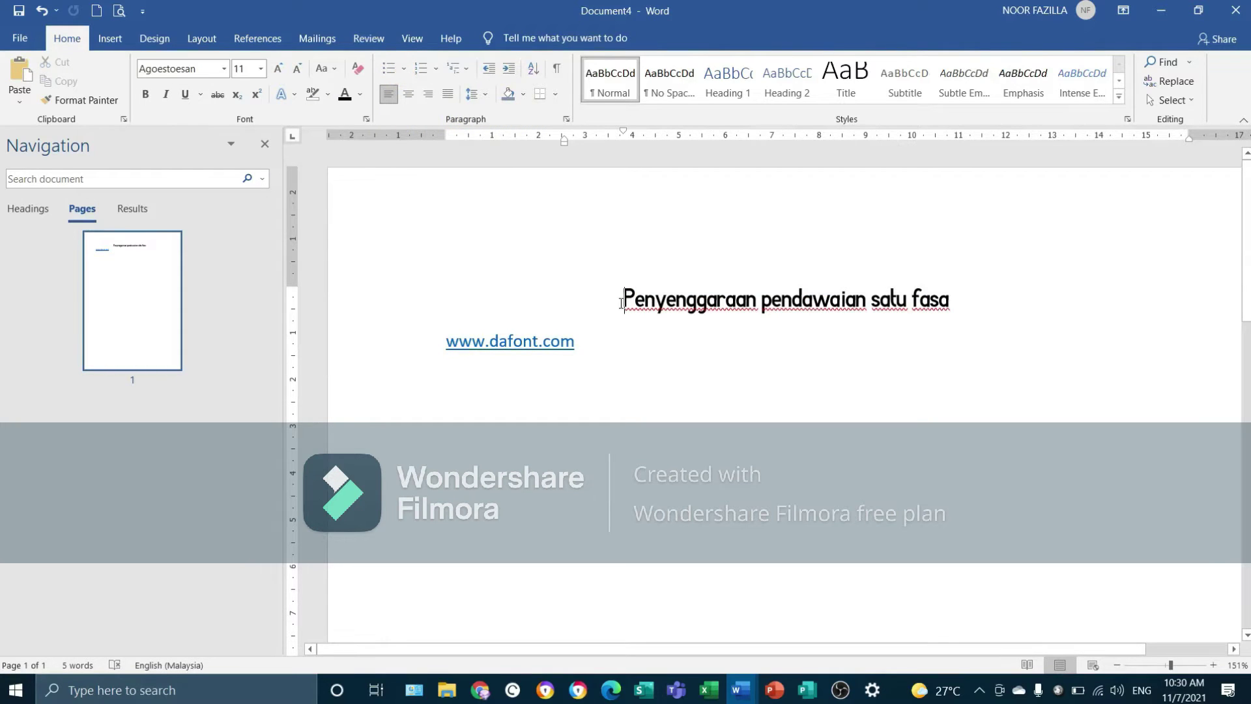
# Step: Give the title line the multicolored bullet and add an empty, unbulleted line below it
pyautogui.click(404, 69)
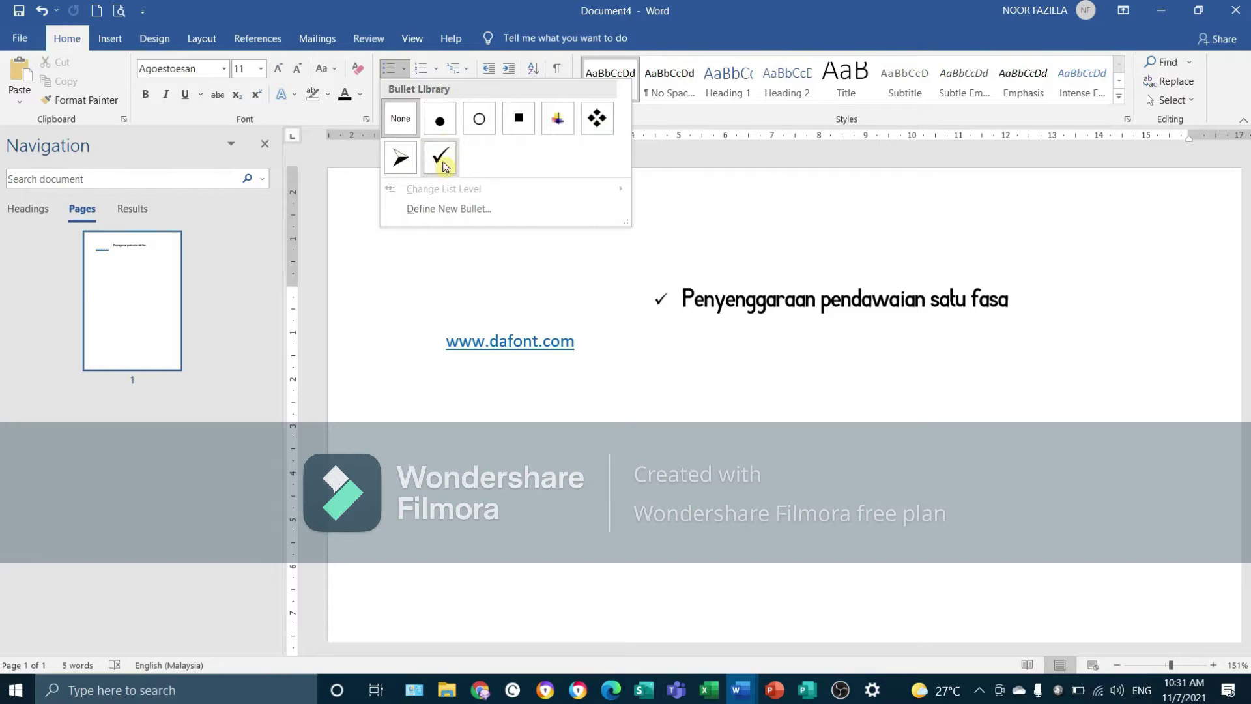
pyautogui.click(559, 120)
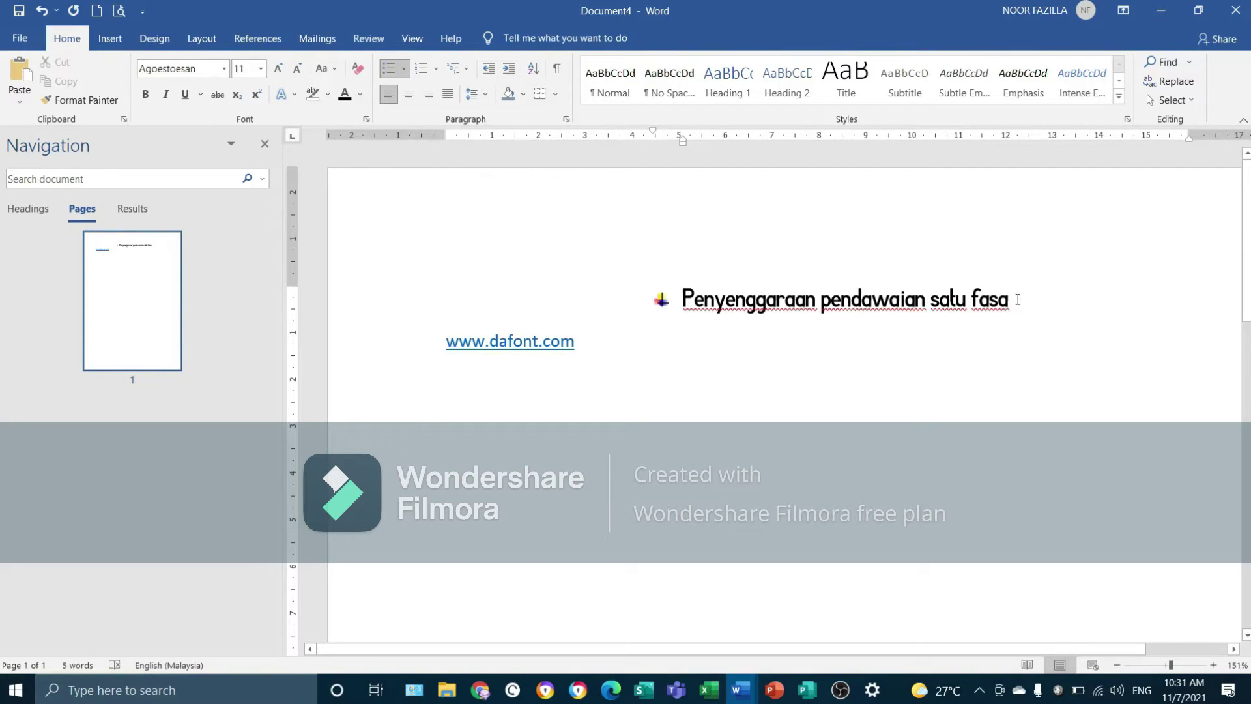
pyautogui.press('Return')
pyautogui.press('BackSpace')
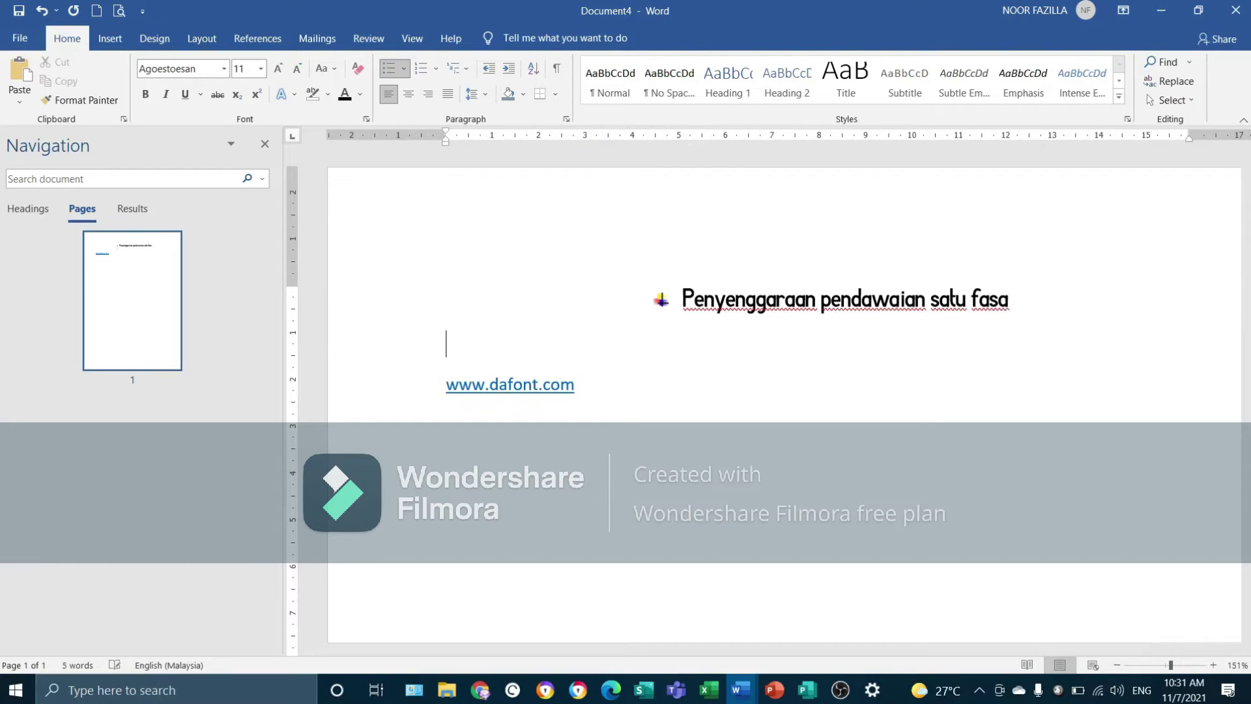
# Step: Number the title line in the a) b) c) format and add an empty second item below it
pyautogui.click(436, 67)
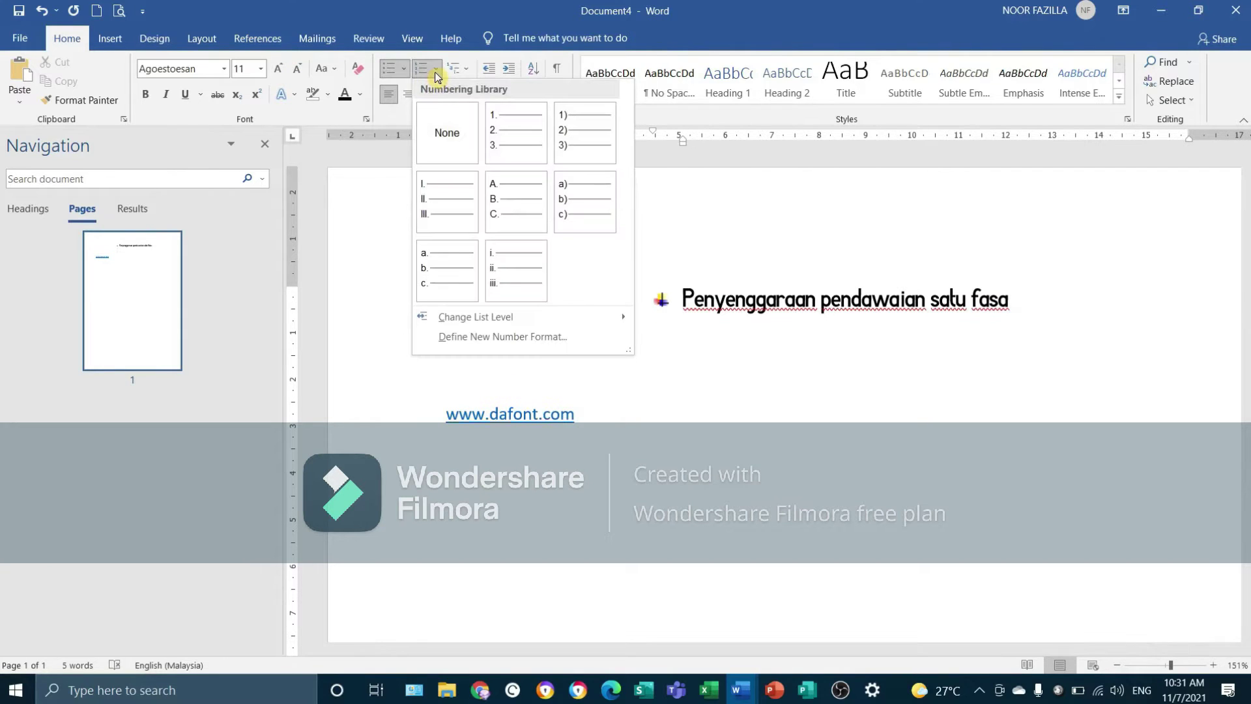
pyautogui.click(589, 198)
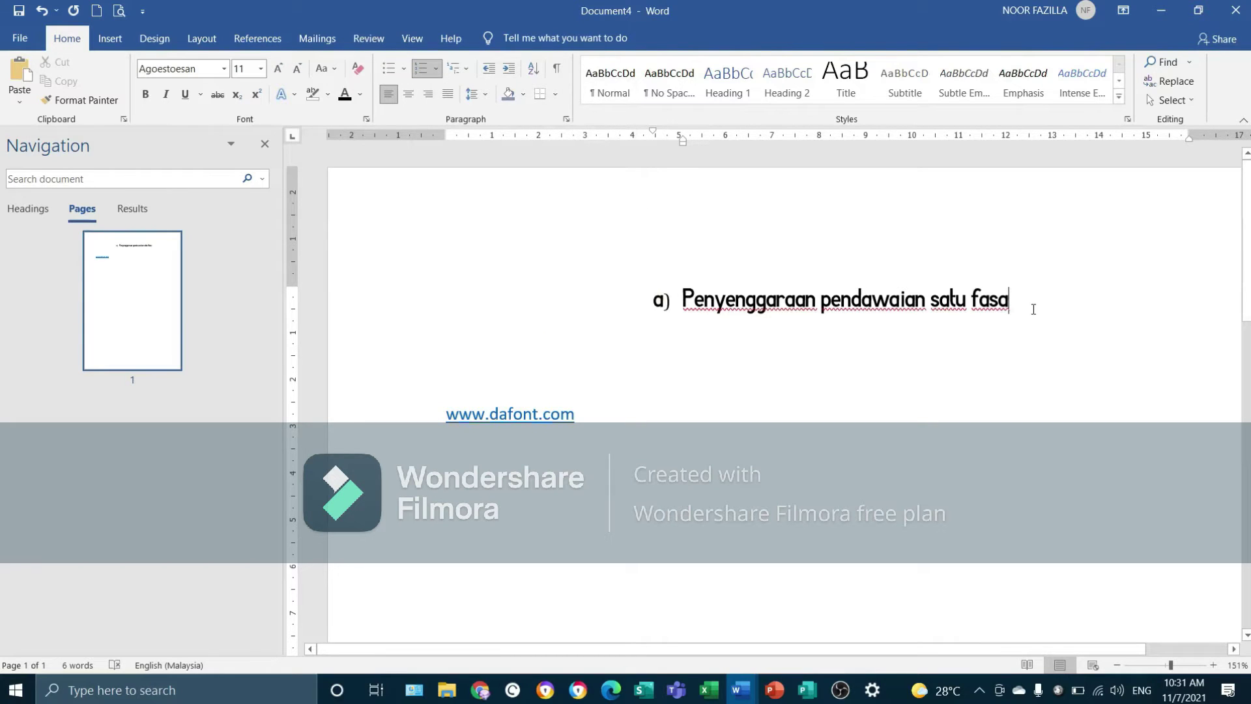
pyautogui.press('Return')
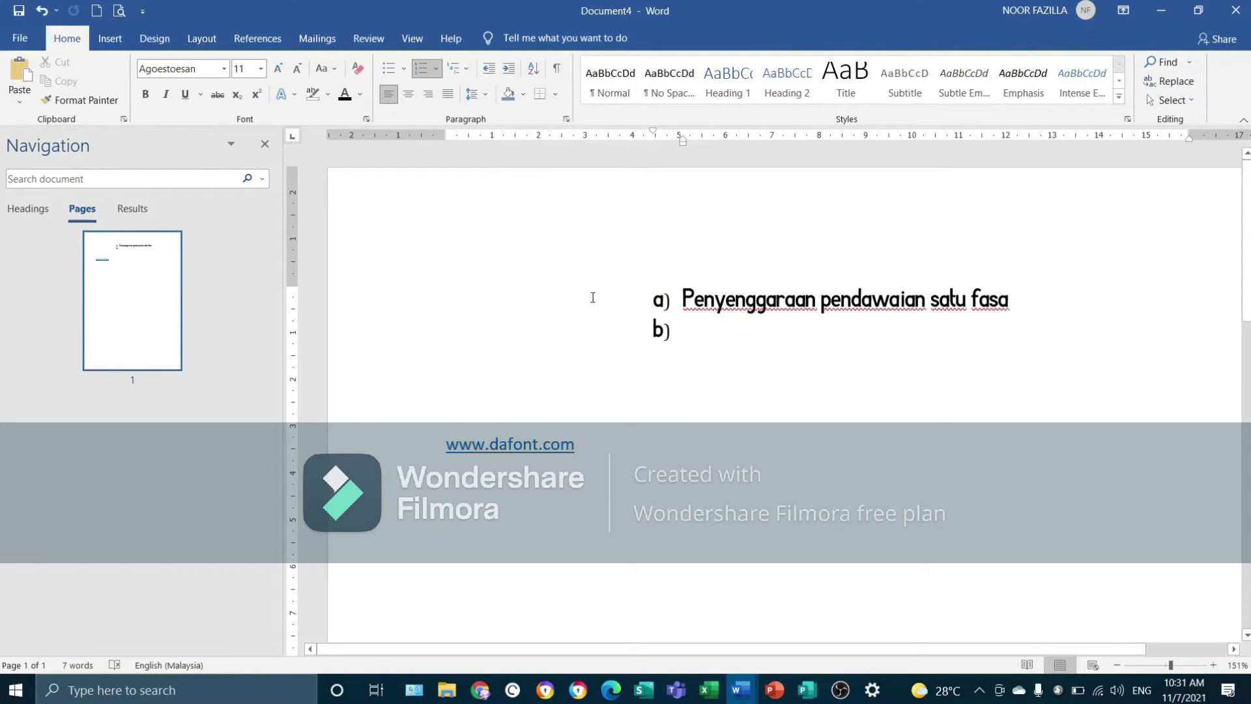
# Step: Remove the empty b) item and the list numbering from the title line
pyautogui.click(465, 72)
pyautogui.press('BackSpace')
pyautogui.press('BackSpace')
pyautogui.press('BackSpace')
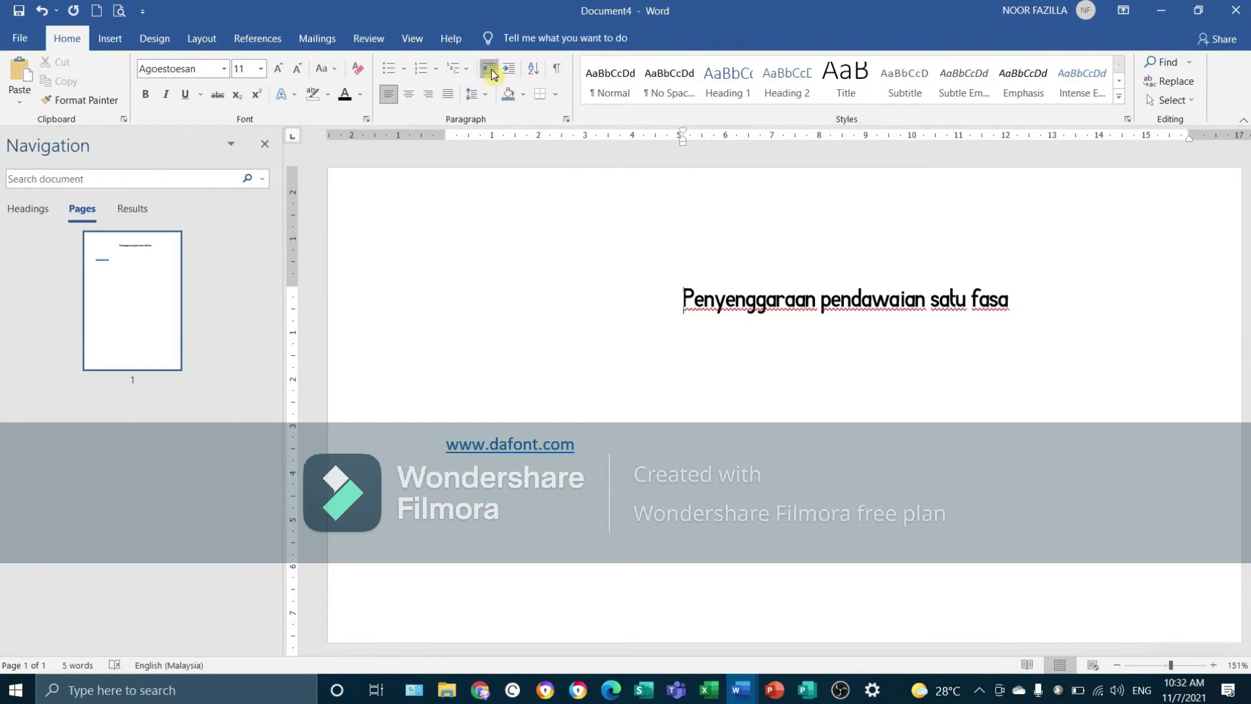
# Step: Decrease the title line's indent level by level to the page margin, and increase it again by several levels
pyautogui.click(490, 69)
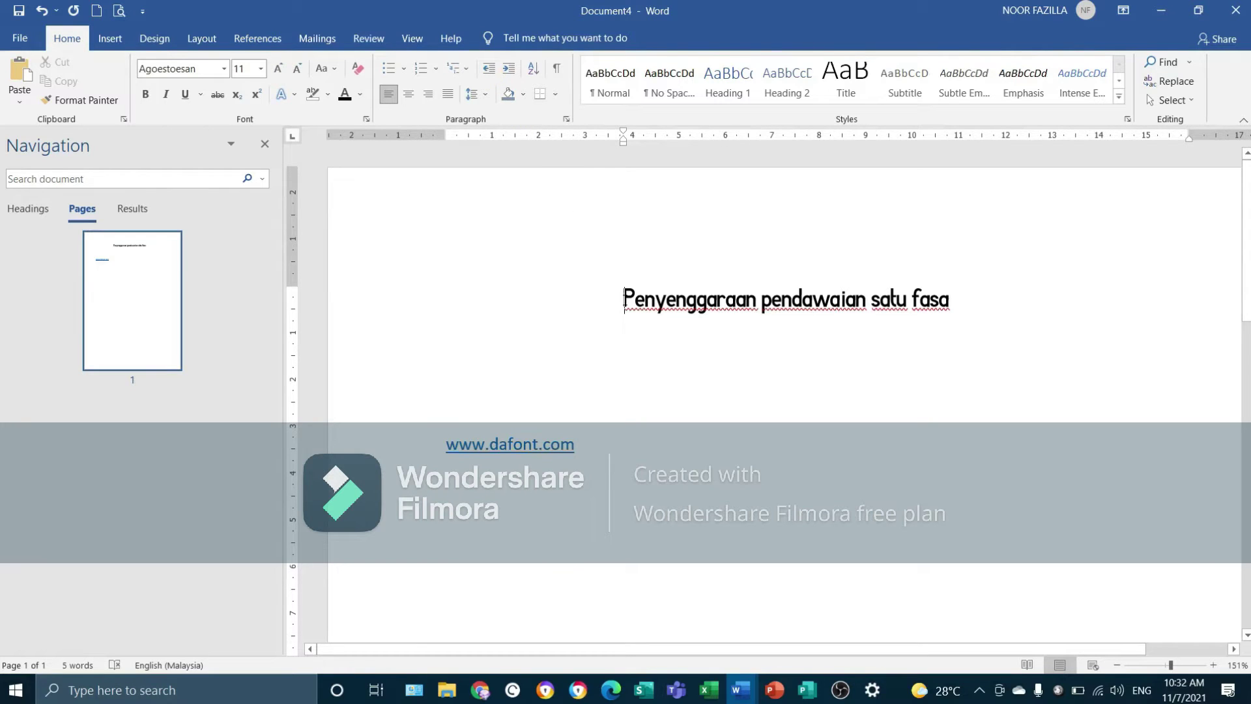
pyautogui.click(489, 71)
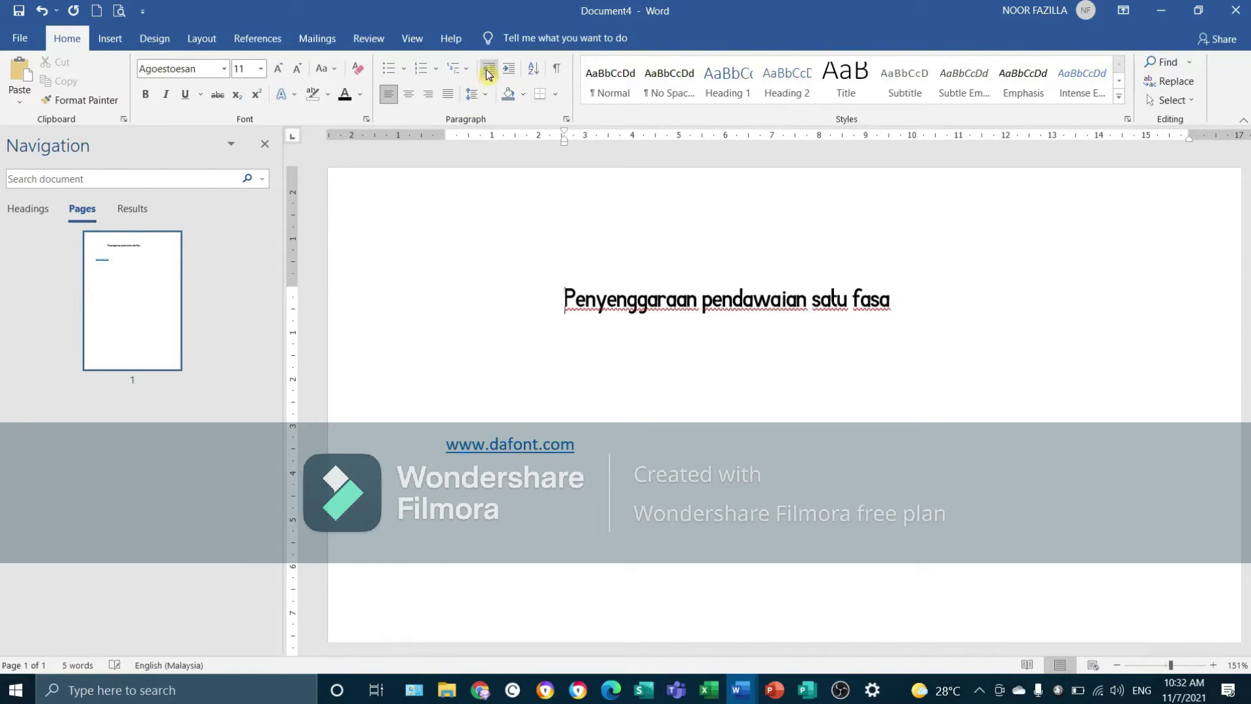
pyautogui.click(489, 71)
pyautogui.click(490, 70)
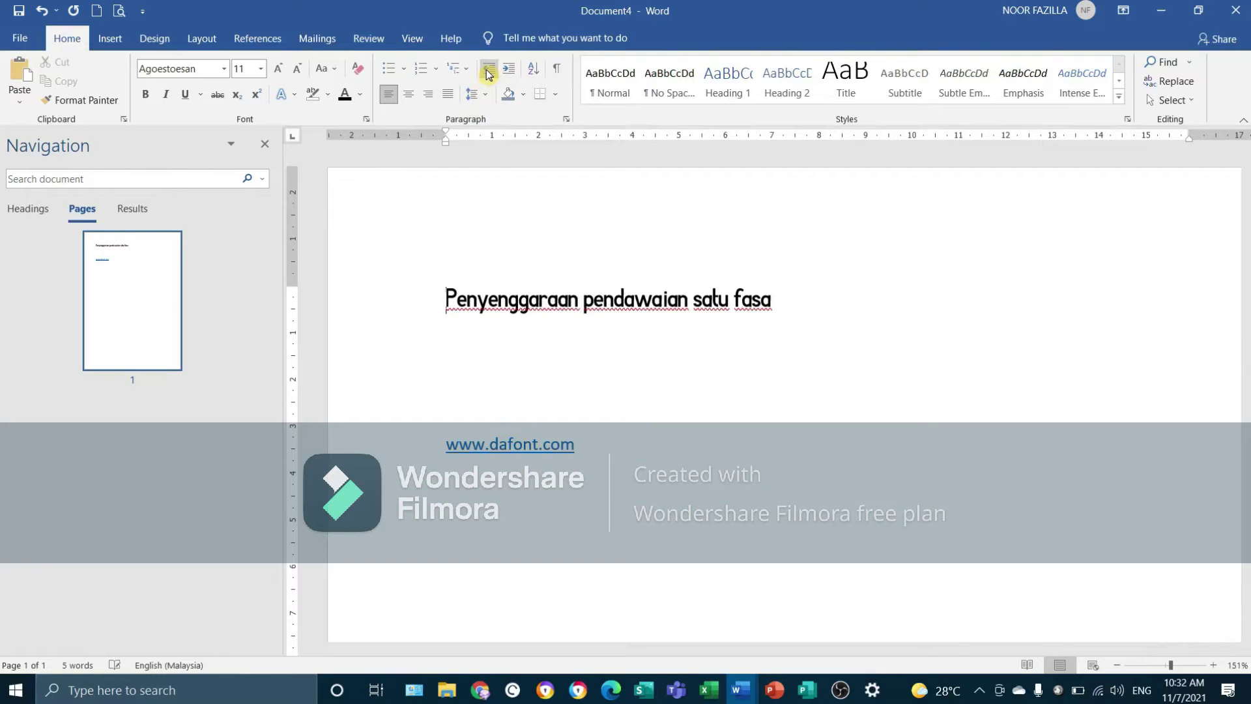
pyautogui.click(509, 73)
pyautogui.click(510, 73)
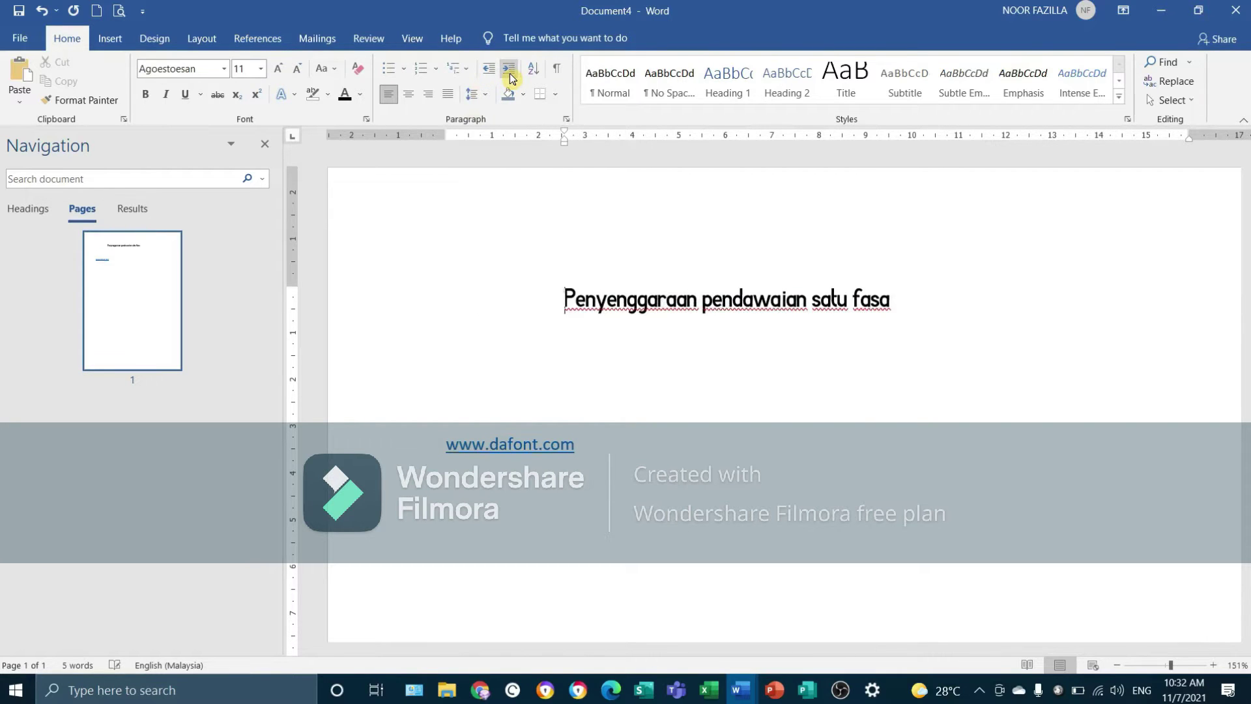
pyautogui.click(510, 73)
# Step: Switch to Document2 and copy its three body paragraphs
pyautogui.scroll(-3, 852, 358)
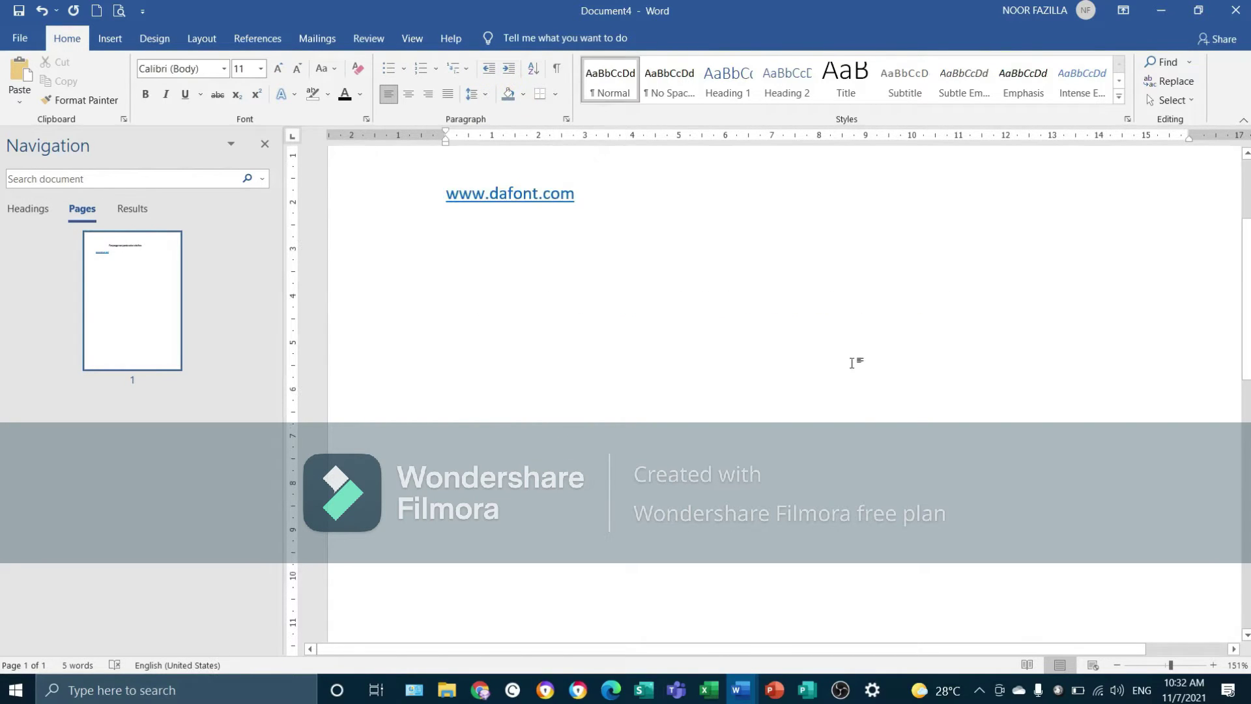
pyautogui.click(448, 233)
pyautogui.click(741, 690)
pyautogui.click(654, 616)
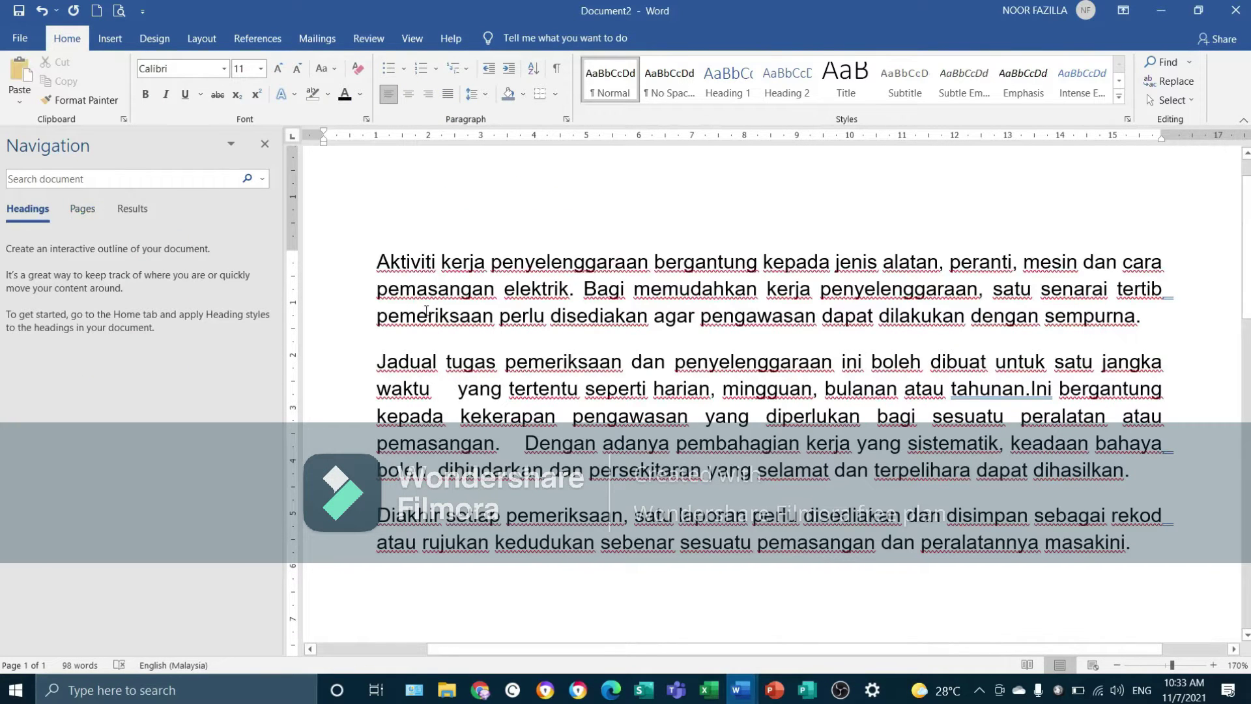
pyautogui.moveTo(378, 269); pyautogui.dragTo(1141, 554)
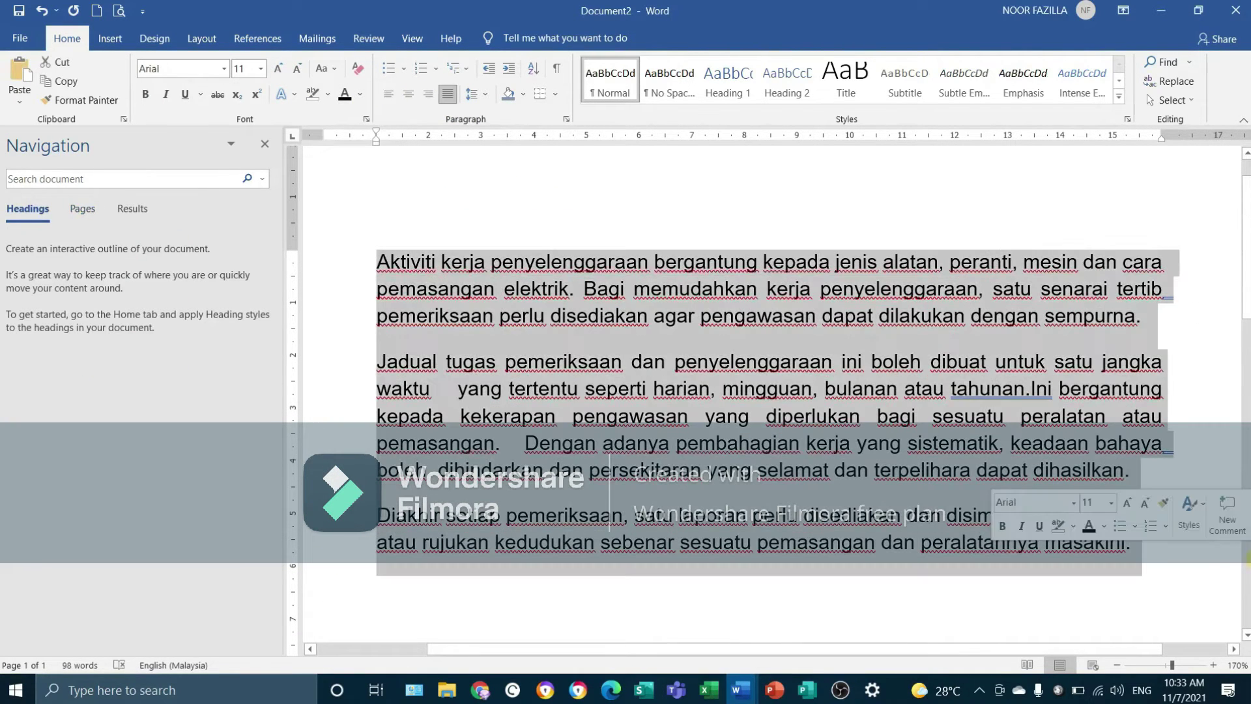
pyautogui.hotkey('ctrl', 'c')
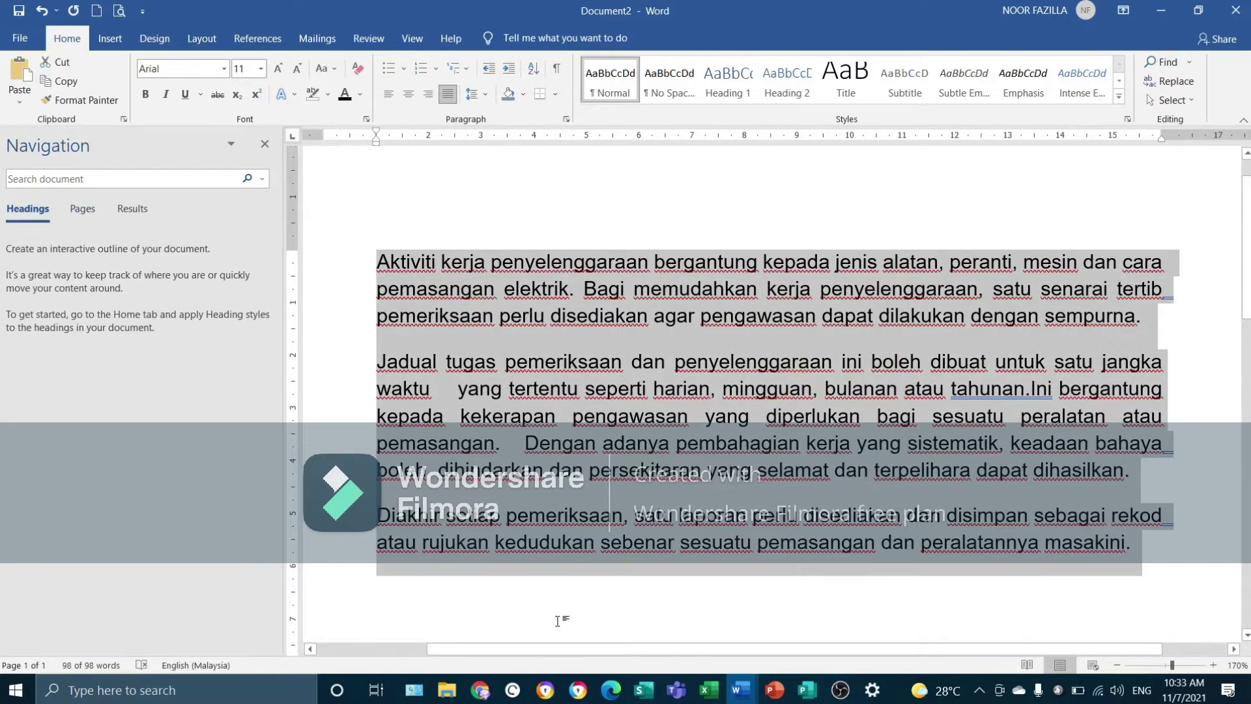
pyautogui.click(746, 696)
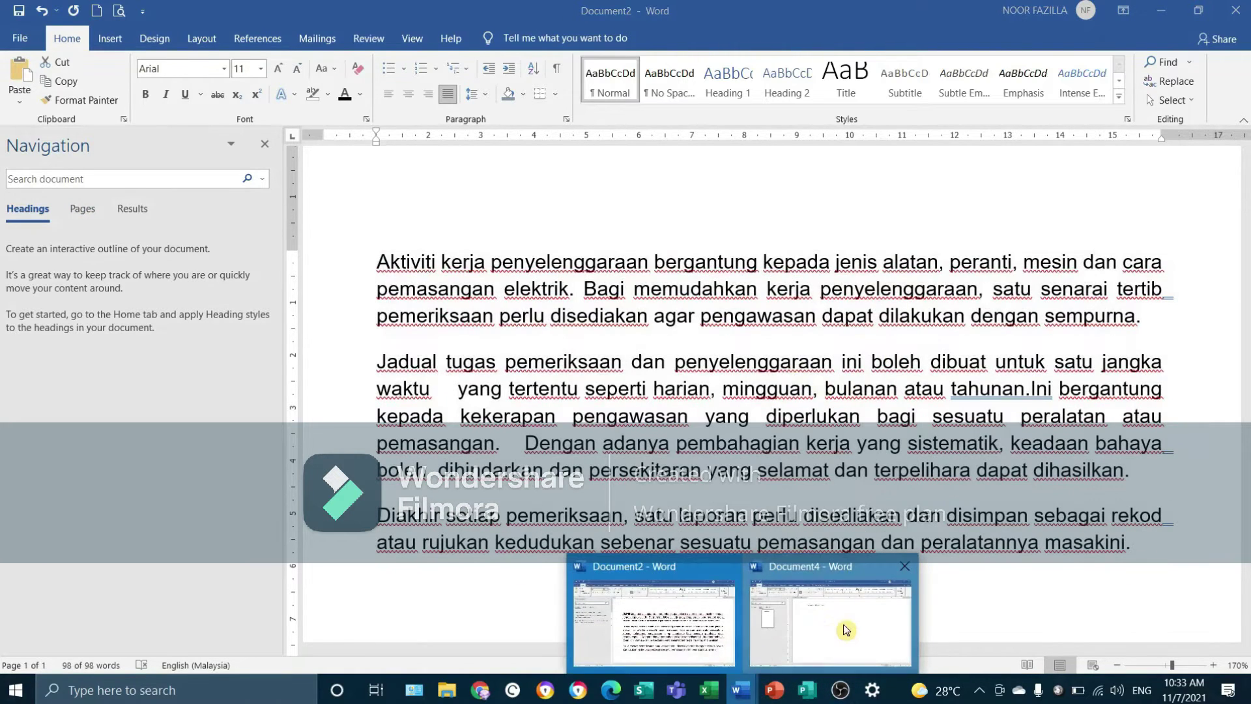
pyautogui.click(844, 625)
pyautogui.click(490, 248)
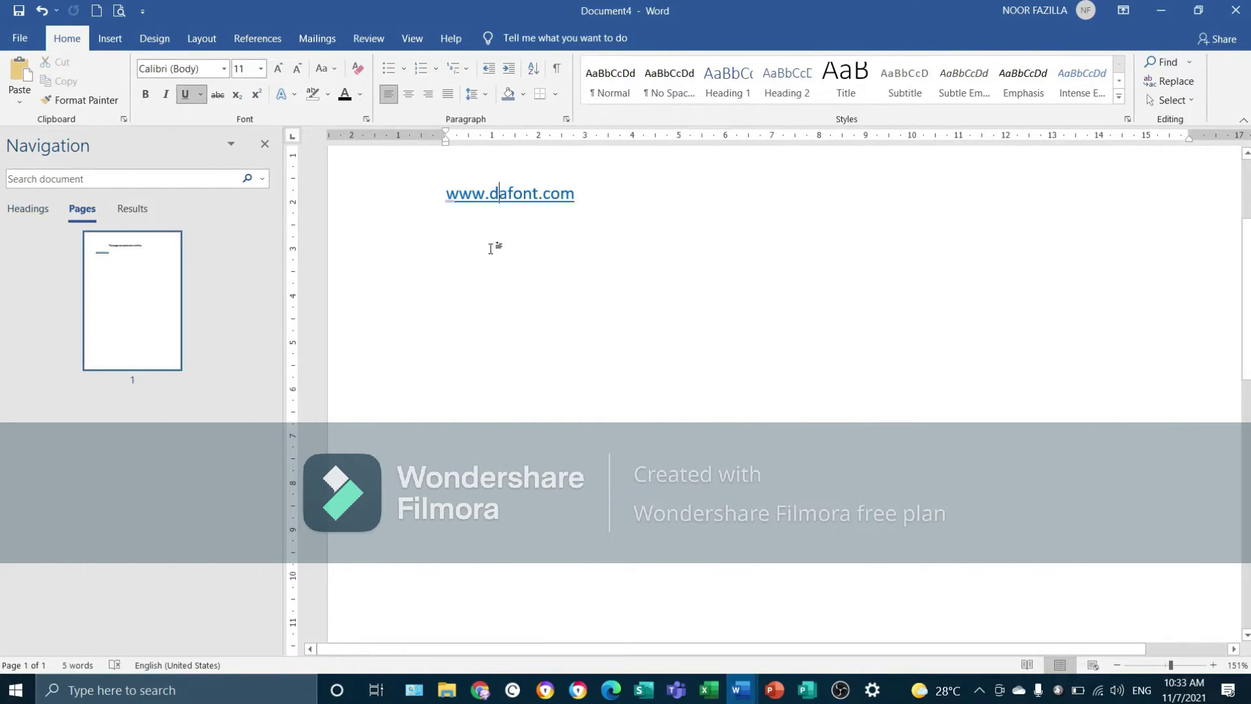
pyautogui.click(616, 208)
pyautogui.press('Return')
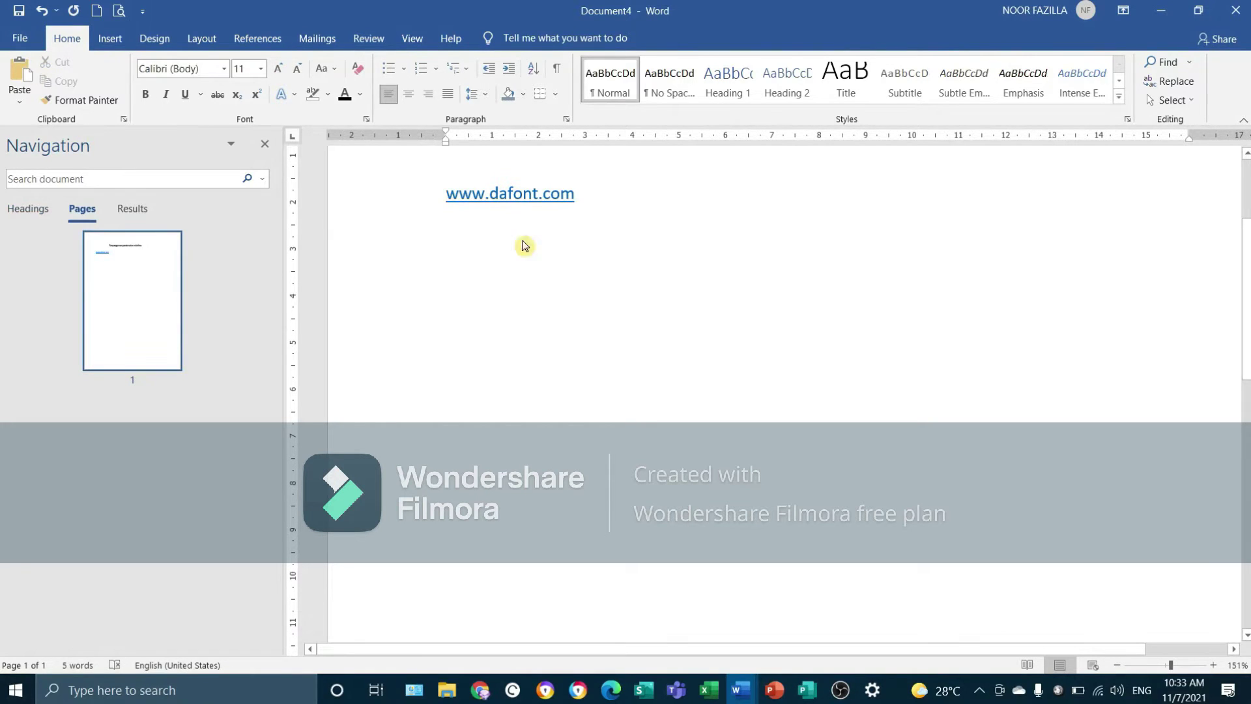
pyautogui.hotkey('ctrl', 'v')
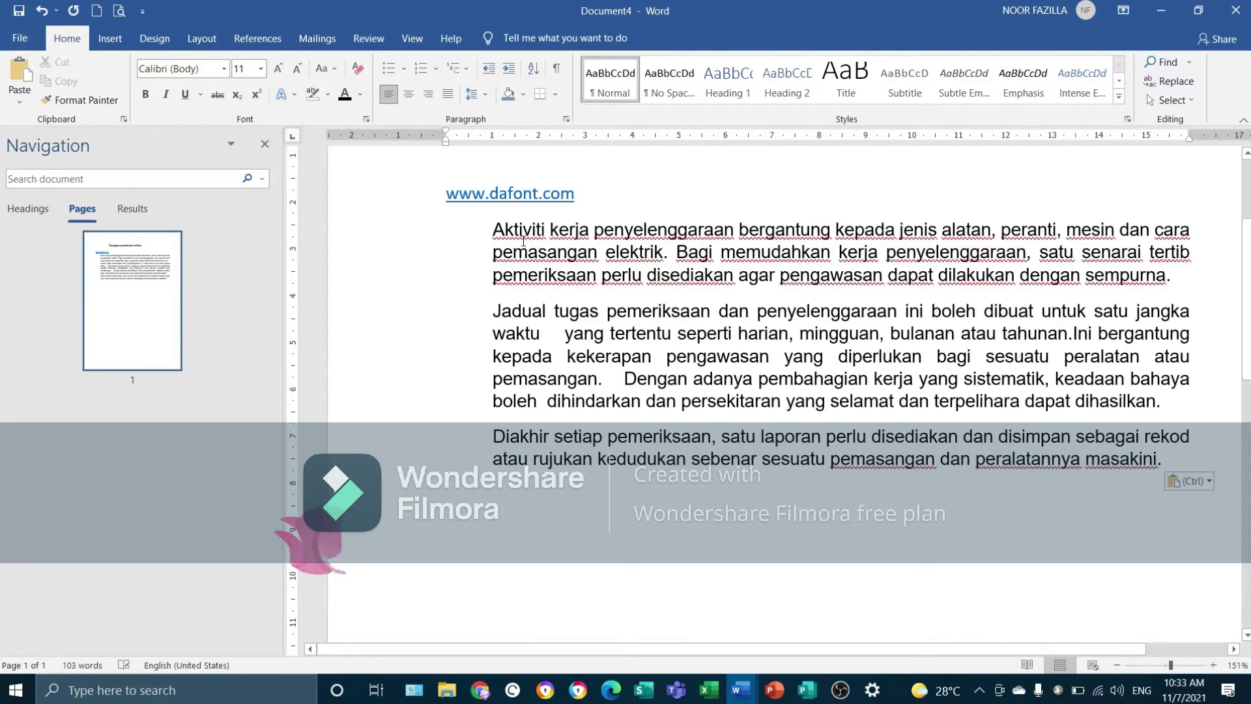
# Step: Align the three pasted paragraphs left, centered and right in turn, and set them to justified
pyautogui.scroll(3, 603, 204)
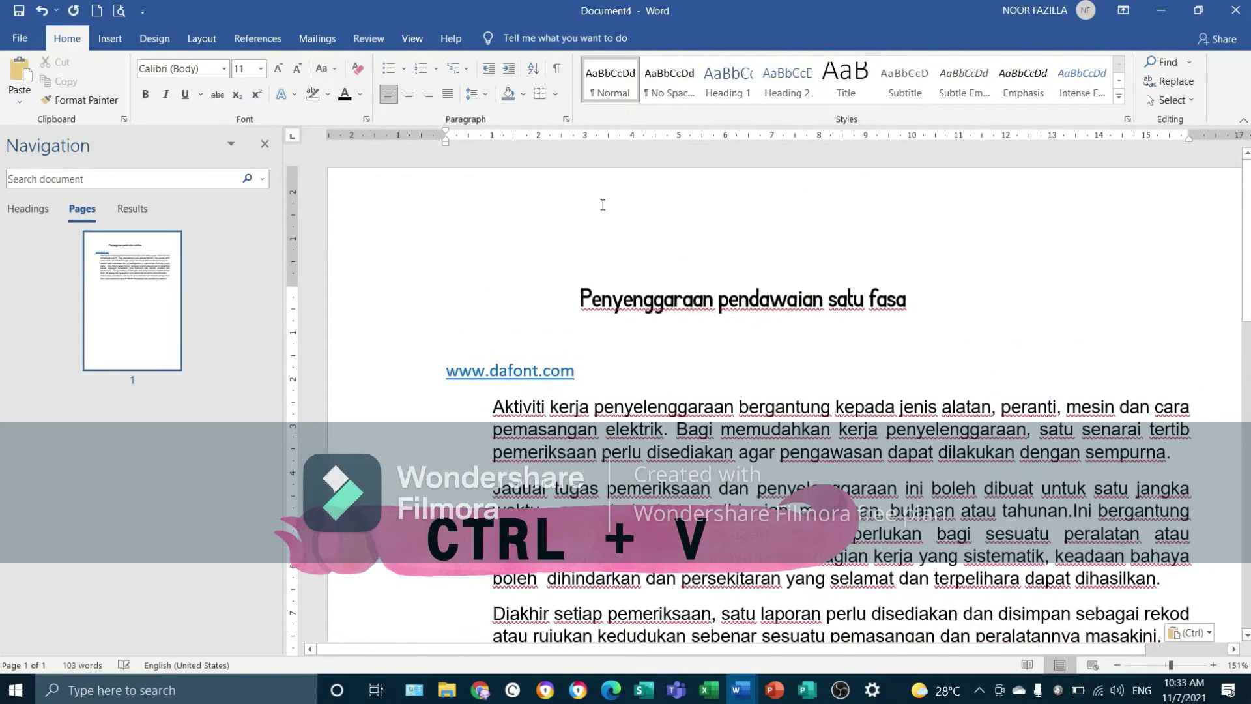
pyautogui.scroll(-5, 708, 358)
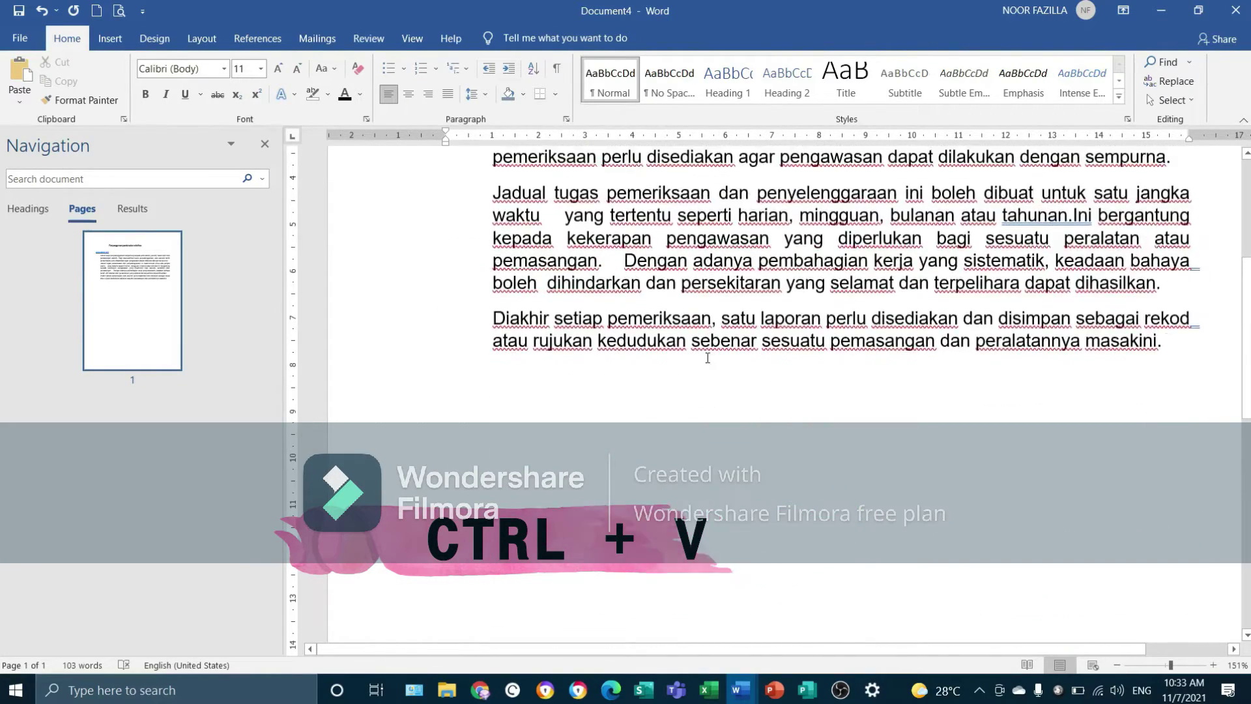
pyautogui.scroll(5, 708, 358)
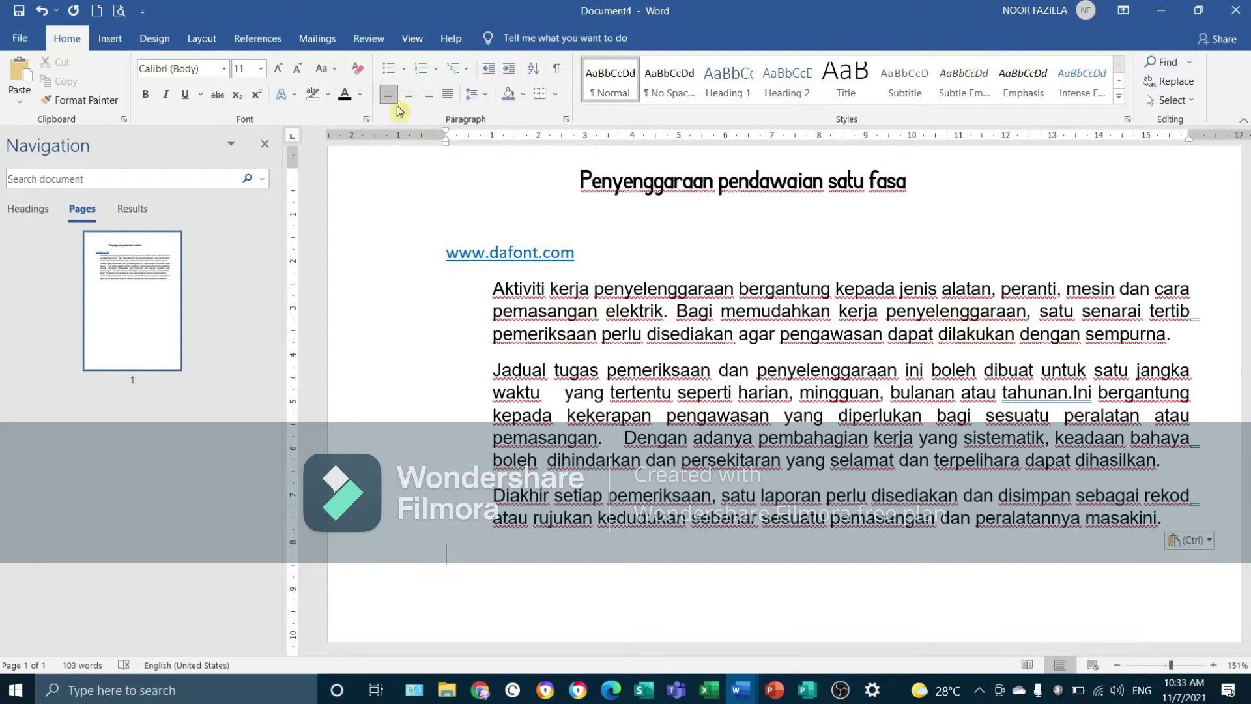
pyautogui.moveTo(494, 287); pyautogui.dragTo(1168, 525)
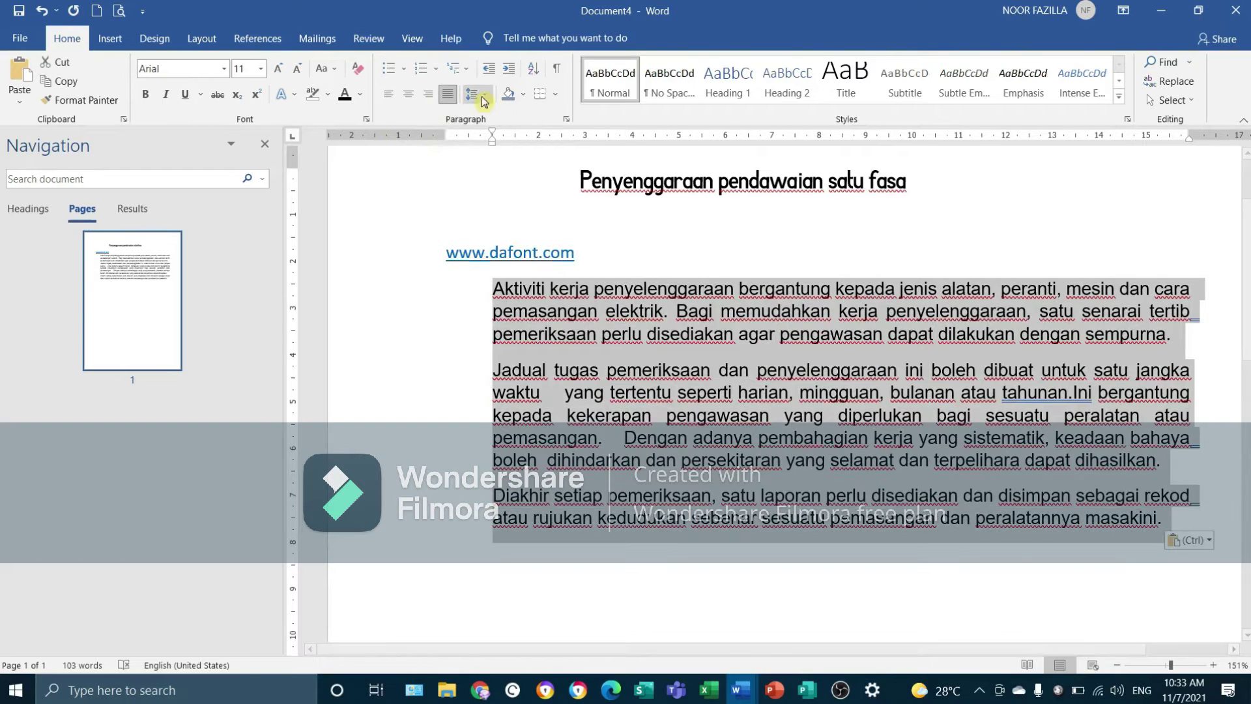
pyautogui.click(389, 98)
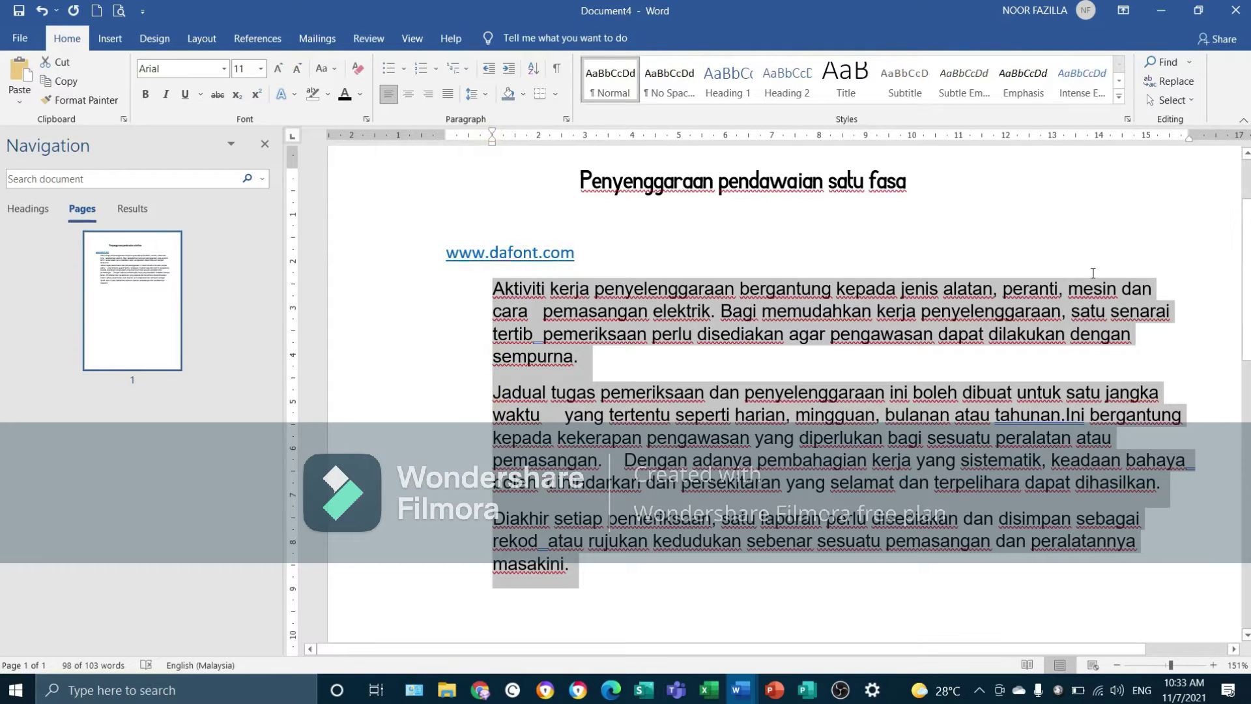
pyautogui.click(385, 96)
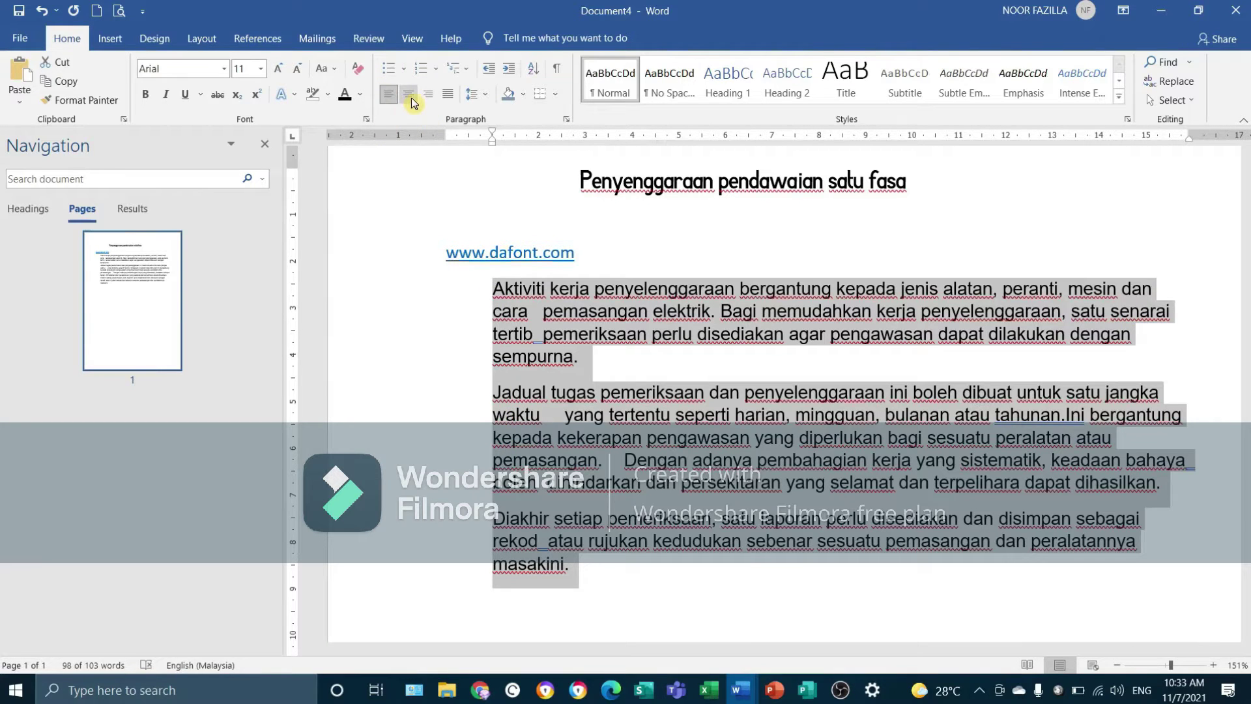
pyautogui.click(409, 95)
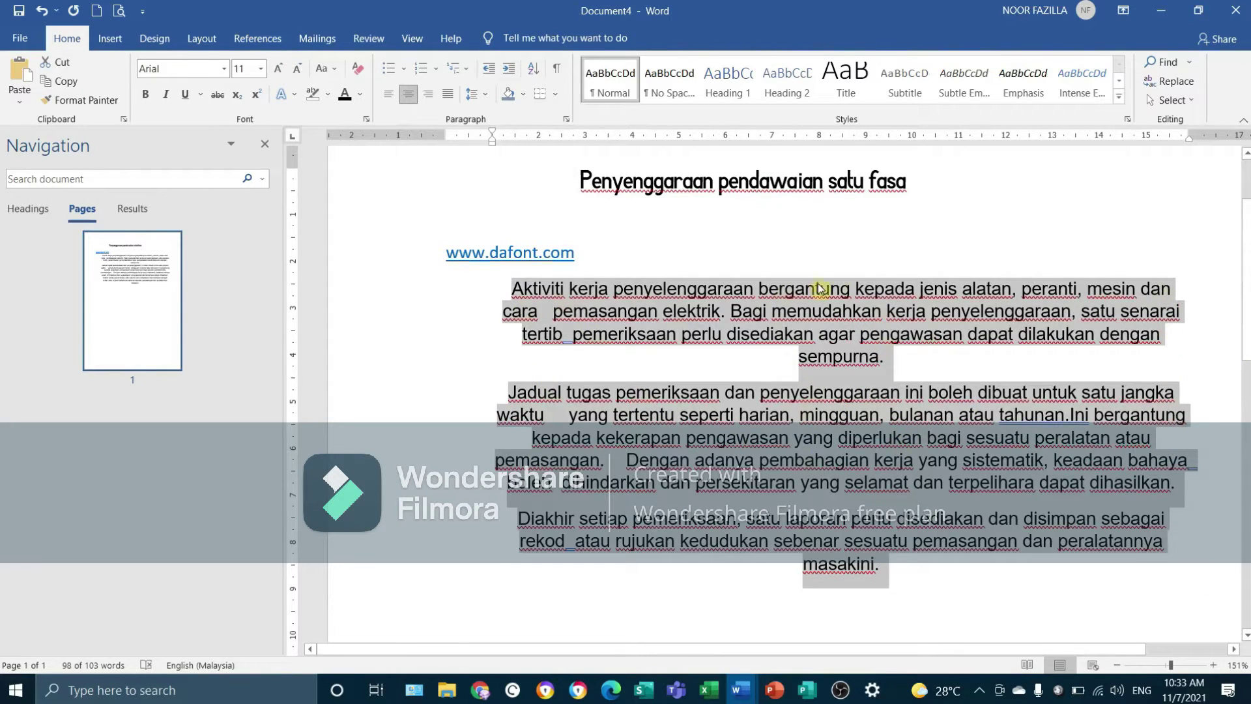
pyautogui.click(429, 97)
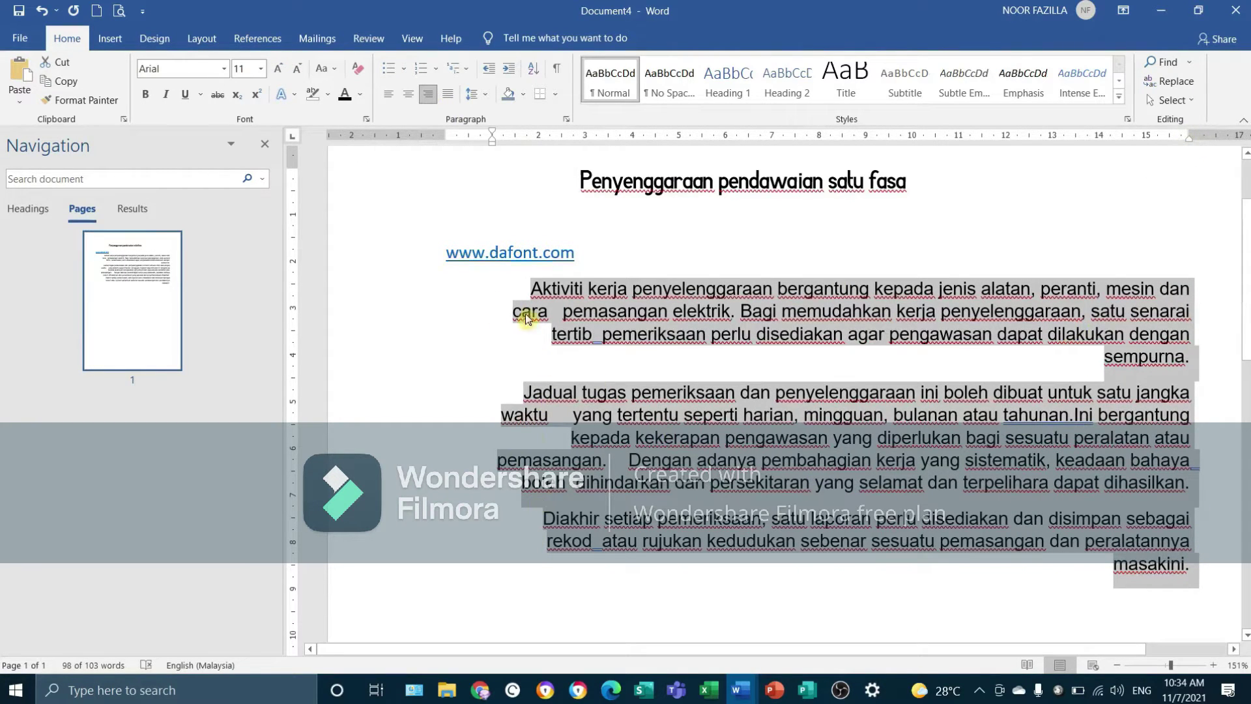
pyautogui.click(449, 98)
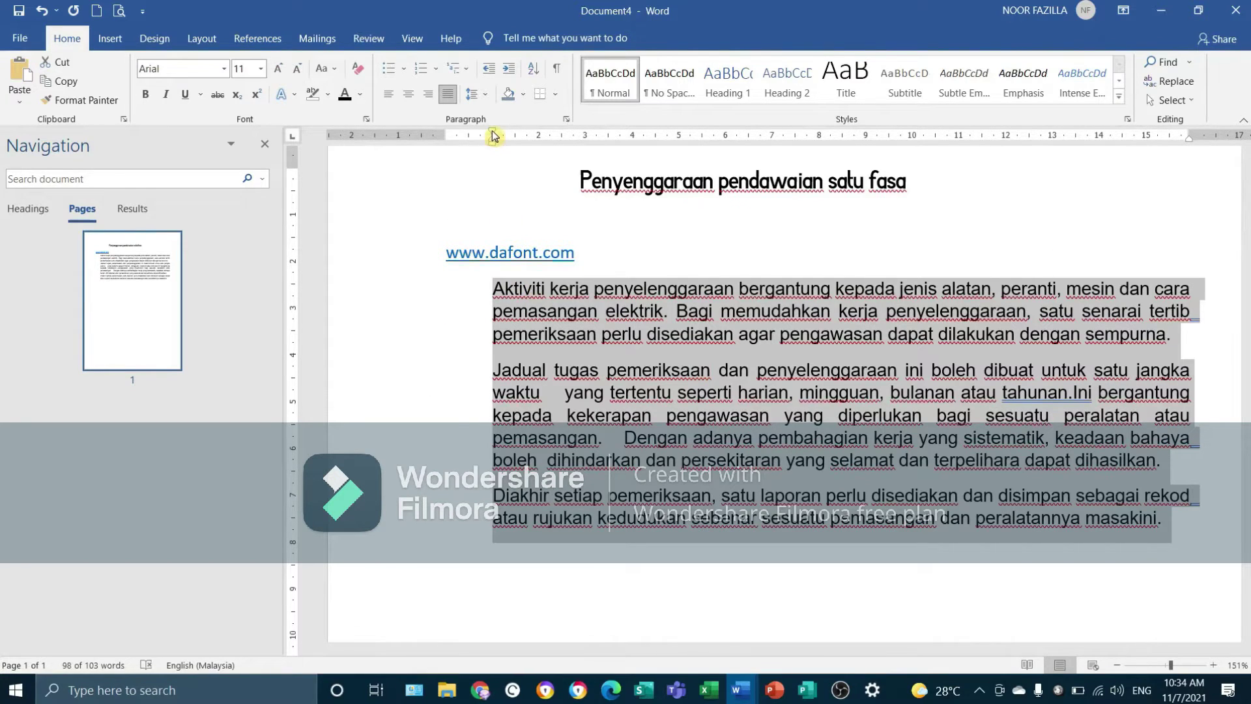
# Step: Try shifting the first-line indent of the three pasted paragraphs slightly and undo the change
pyautogui.moveTo(494, 136); pyautogui.dragTo(489, 137)
pyautogui.hotkey('ctrl', 'z')
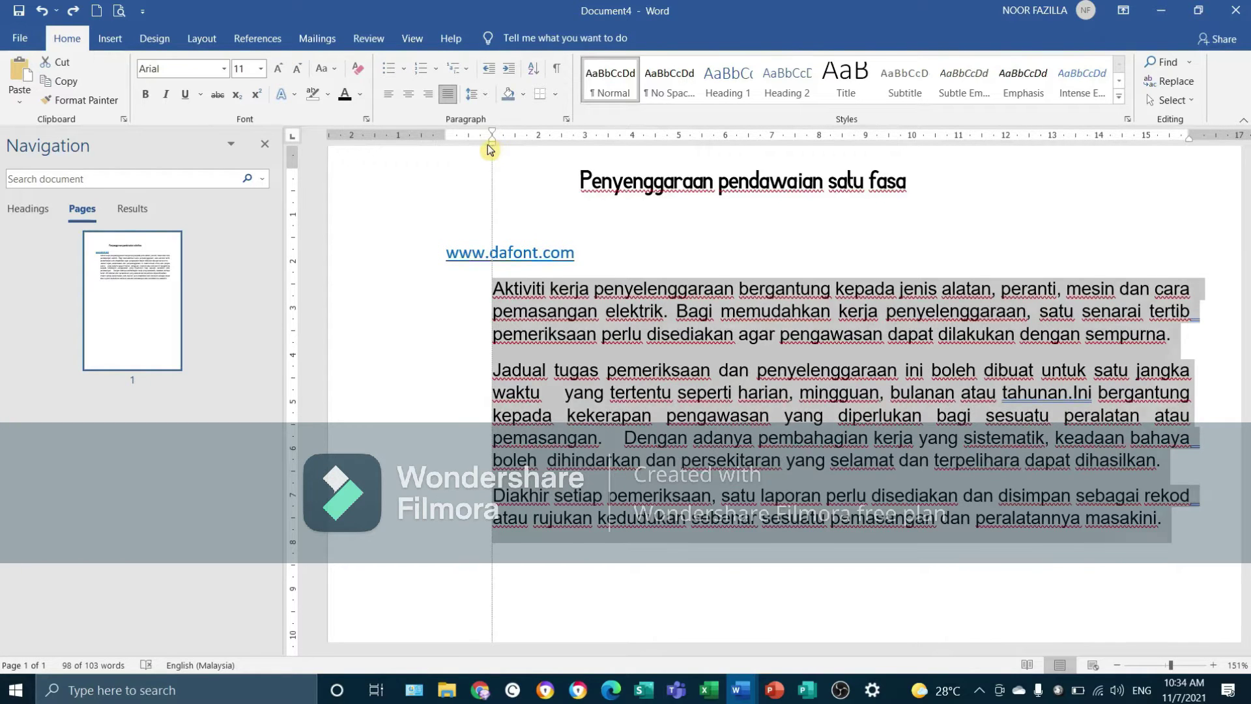
# Step: Move the left indent of the three pasted paragraphs back to the page margin at 0 cm
pyautogui.moveTo(493, 143); pyautogui.dragTo(451, 151)
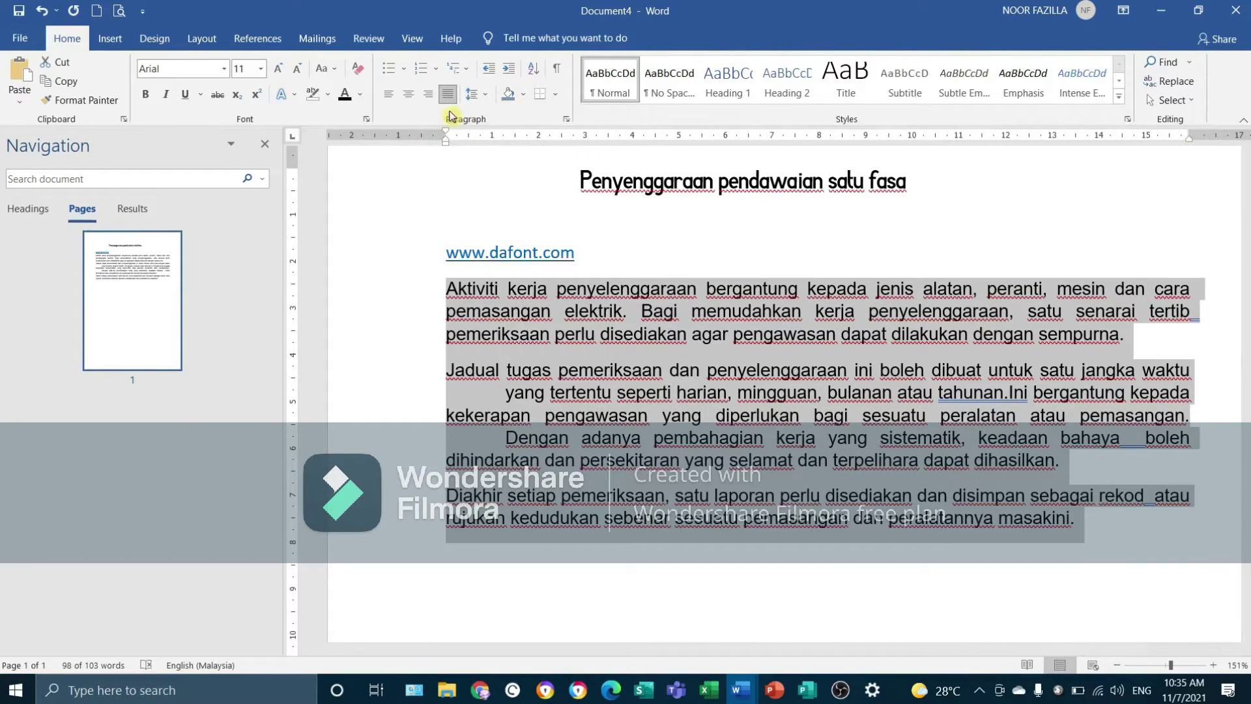
# Step: Look over the line spacing, shading colour and border choices for the three selected paragraphs without applying any
pyautogui.click(483, 99)
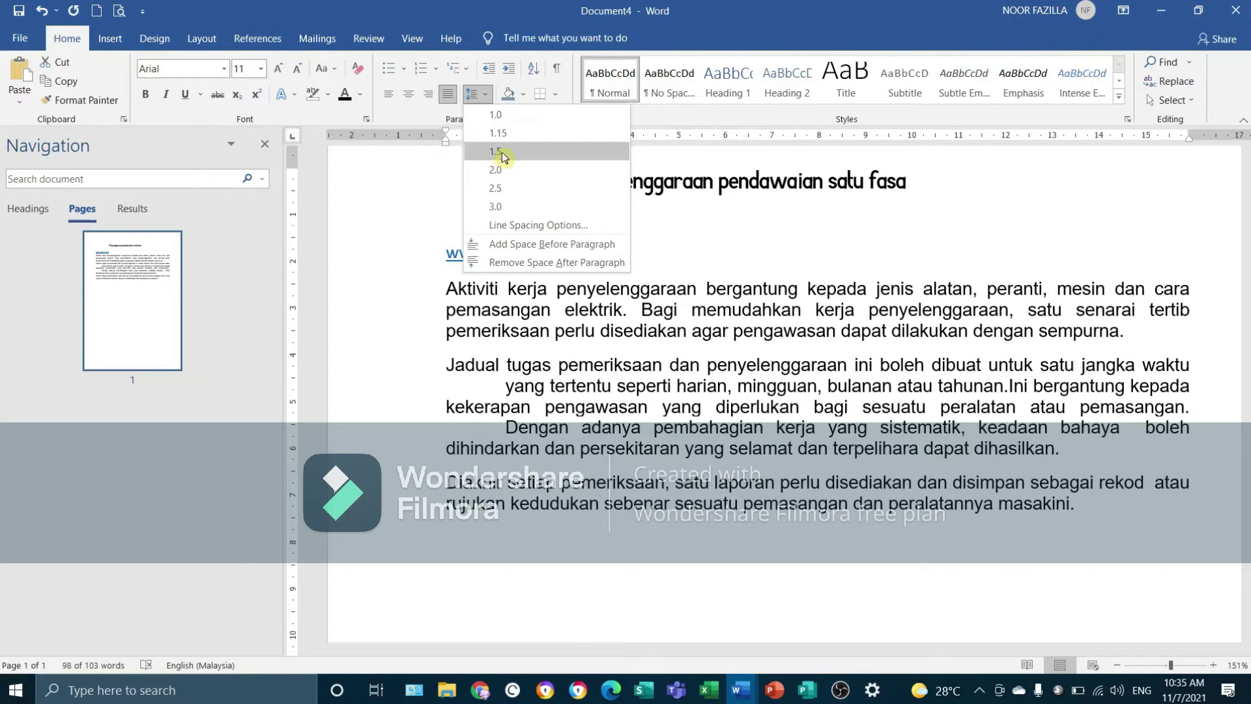
pyautogui.click(615, 171)
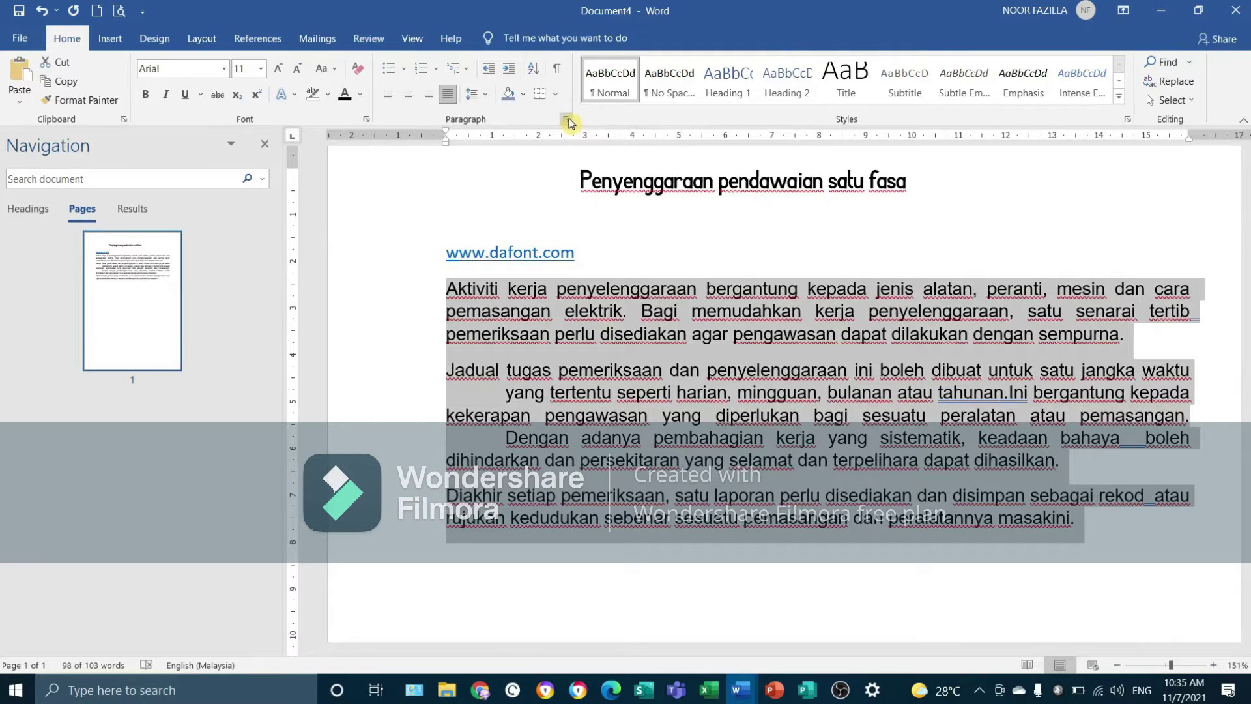
pyautogui.click(523, 95)
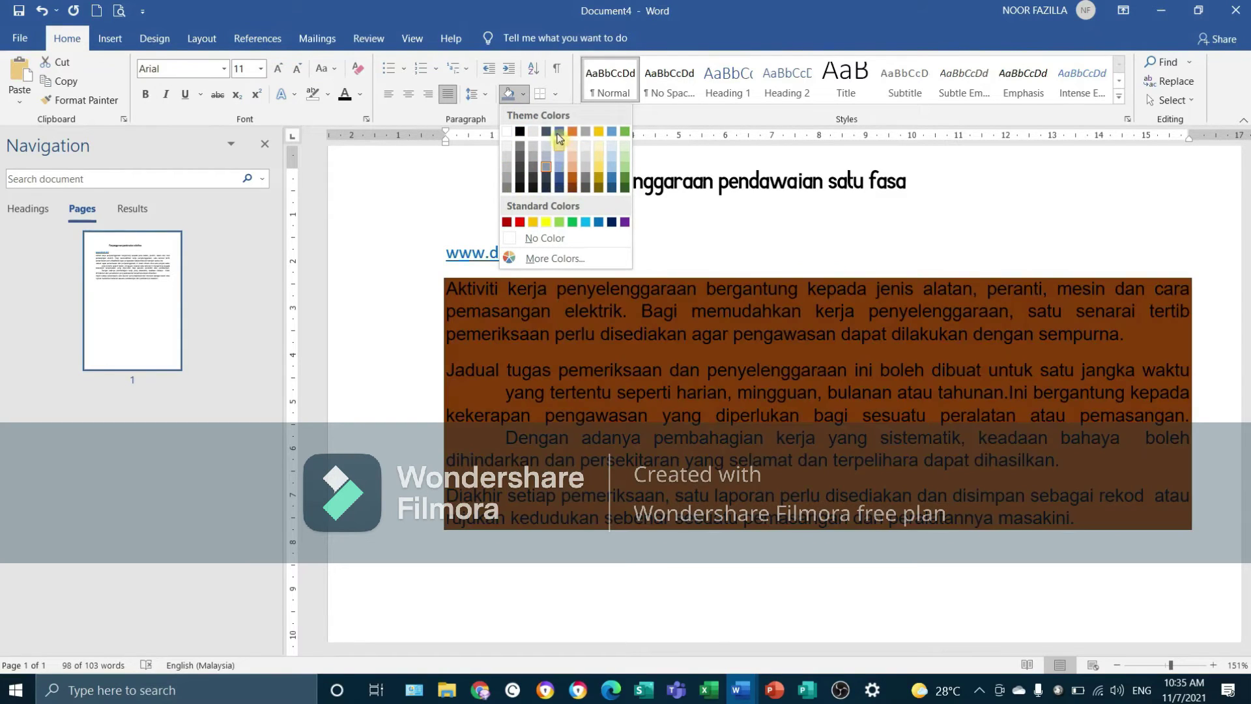
pyautogui.click(555, 96)
pyautogui.click(555, 95)
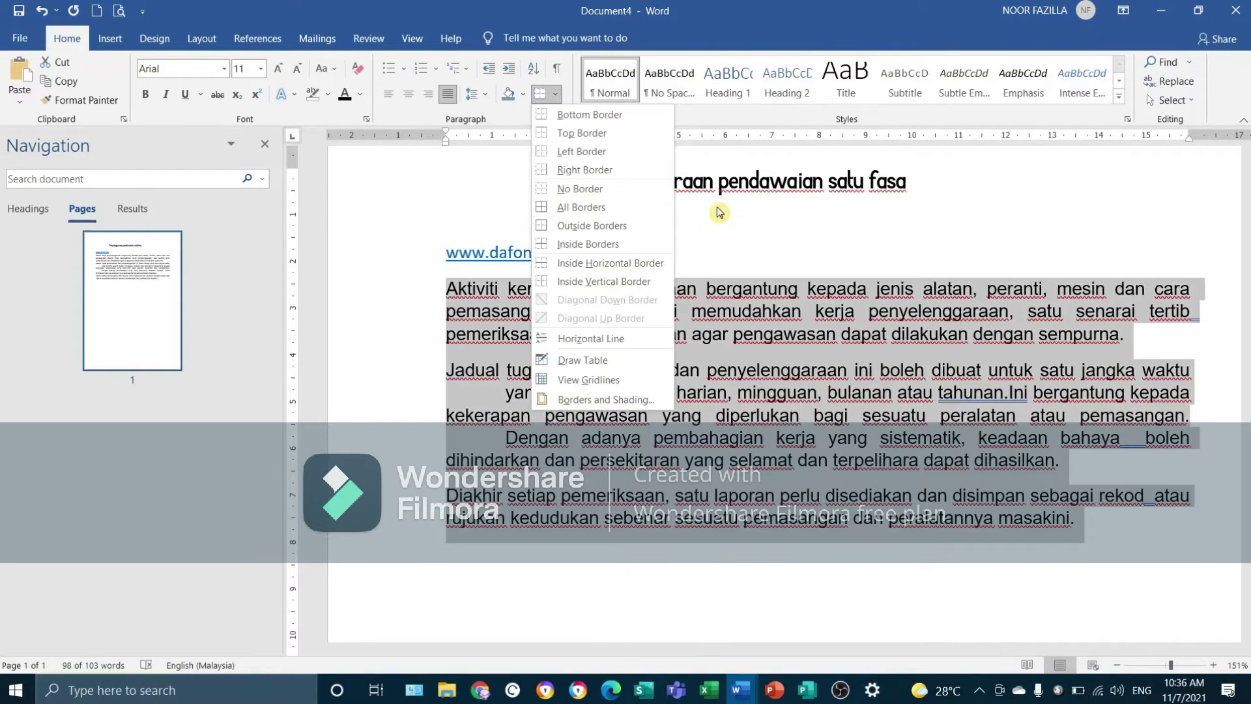
pyautogui.press('Escape')
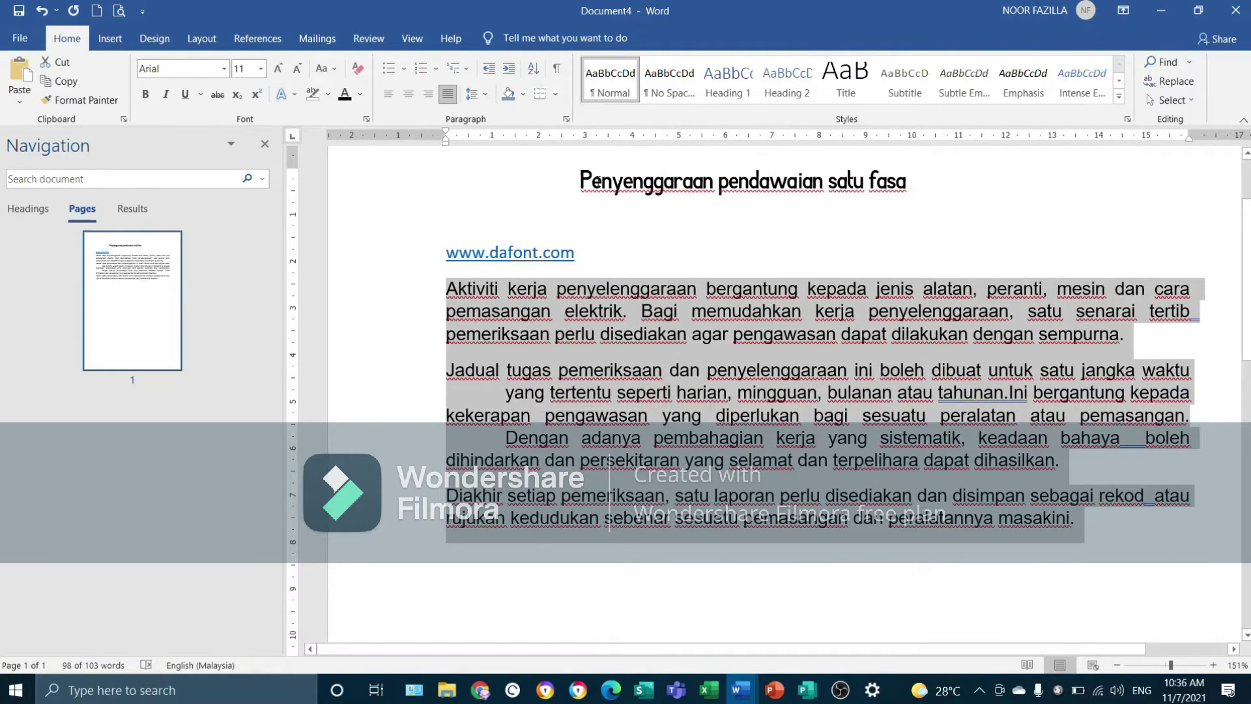
# Step: Set the three selected paragraphs to 1.5 lines spacing with 0 pt spacing after
pyautogui.click(566, 120)
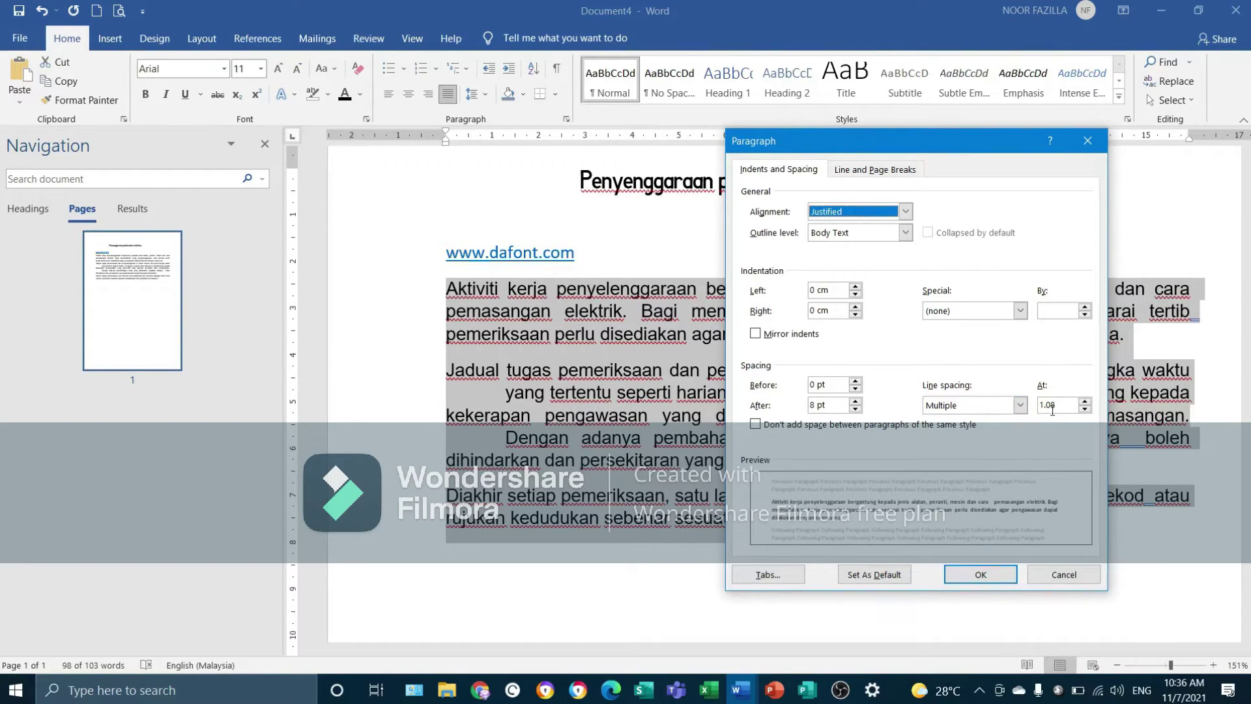
pyautogui.click(1020, 407)
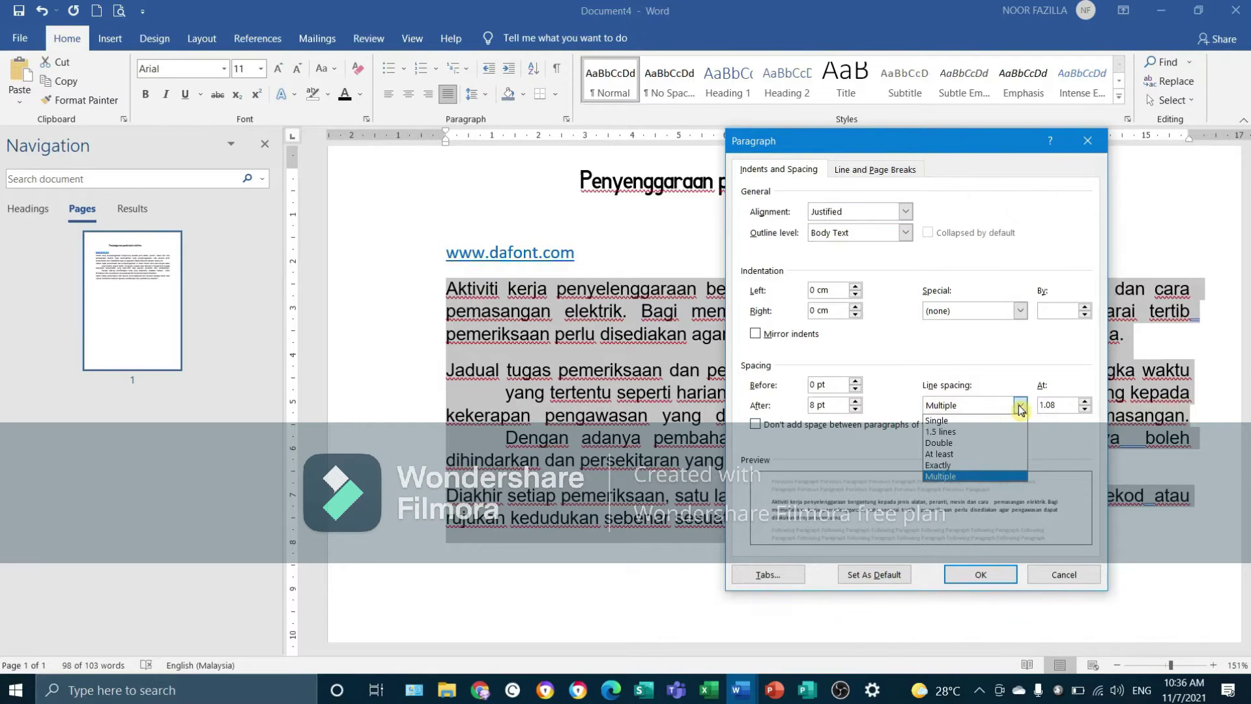
pyautogui.click(997, 433)
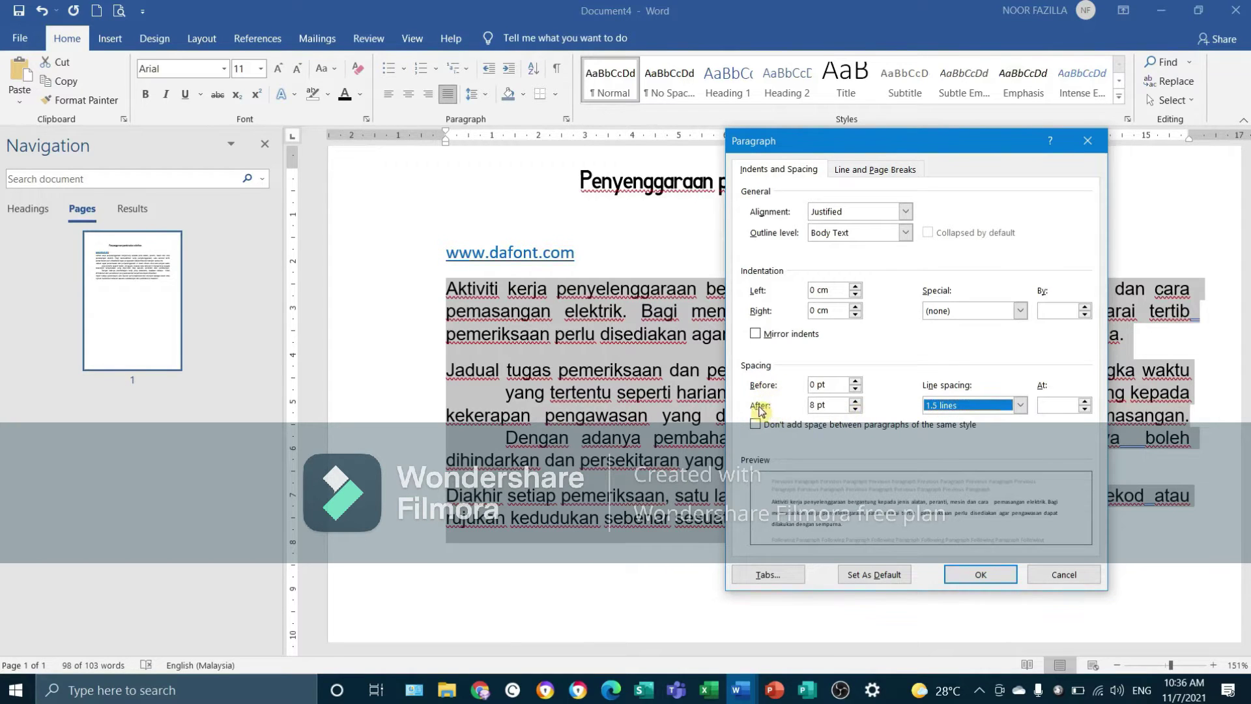
pyautogui.click(855, 409)
pyautogui.click(856, 410)
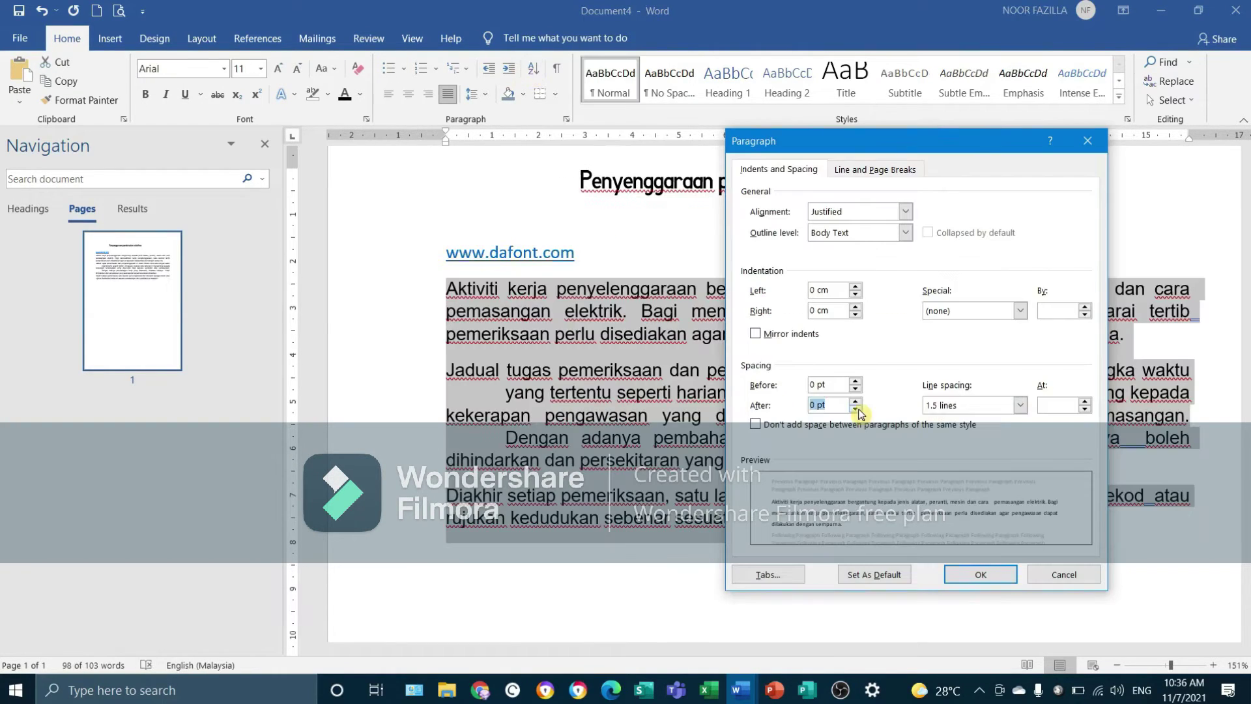
pyautogui.click(1013, 576)
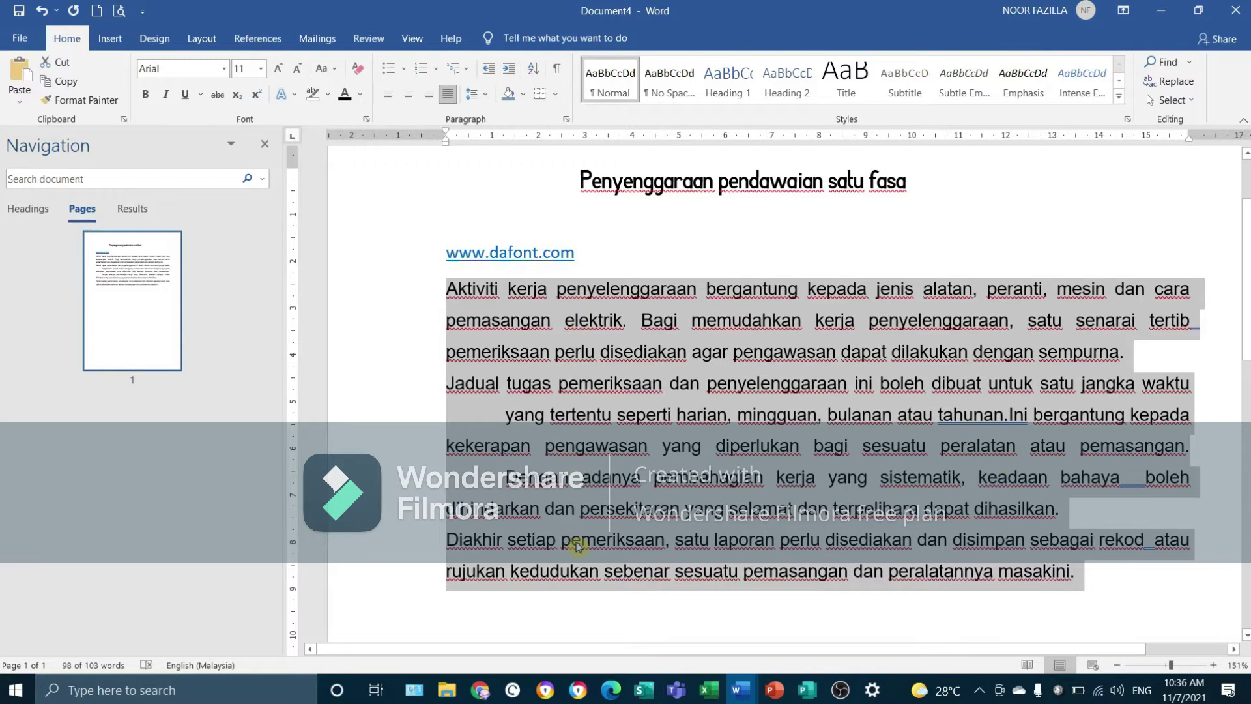
# Step: Review the paragraph indent and spacing settings of the selected paragraphs and leave them without changes
pyautogui.click(567, 118)
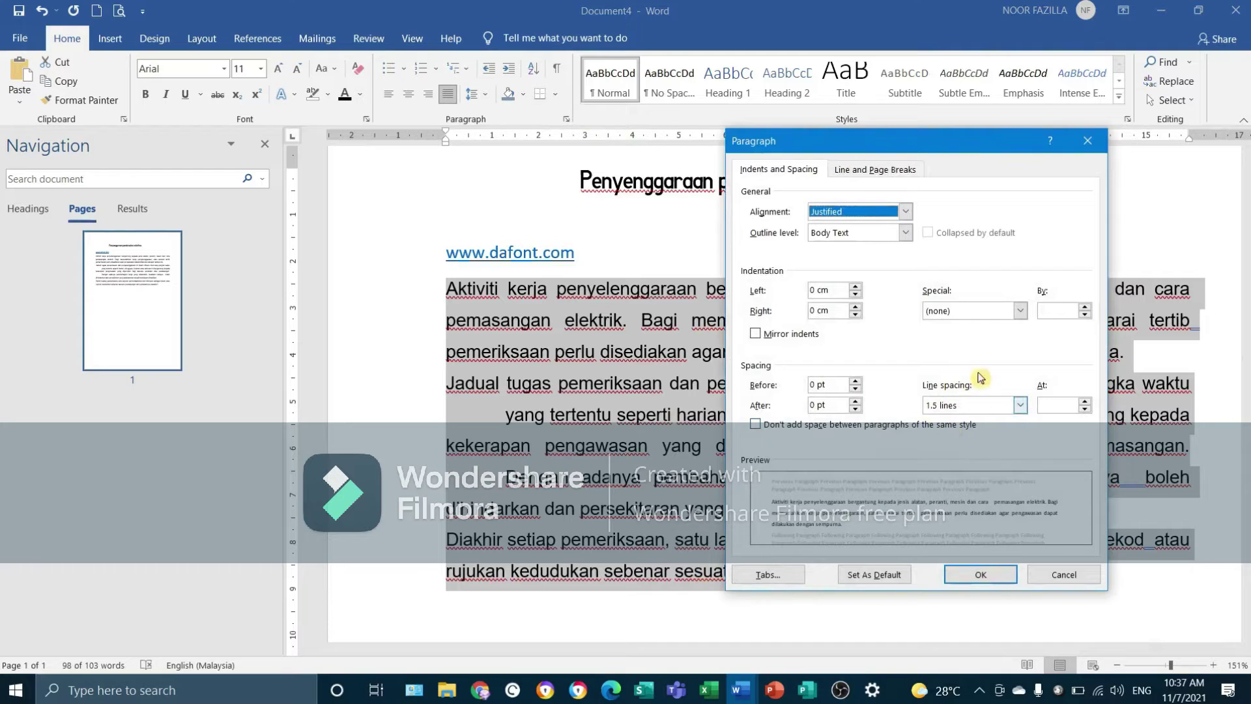
pyautogui.click(1064, 574)
pyautogui.scroll(-1, 756, 446)
pyautogui.scroll(-2, 756, 447)
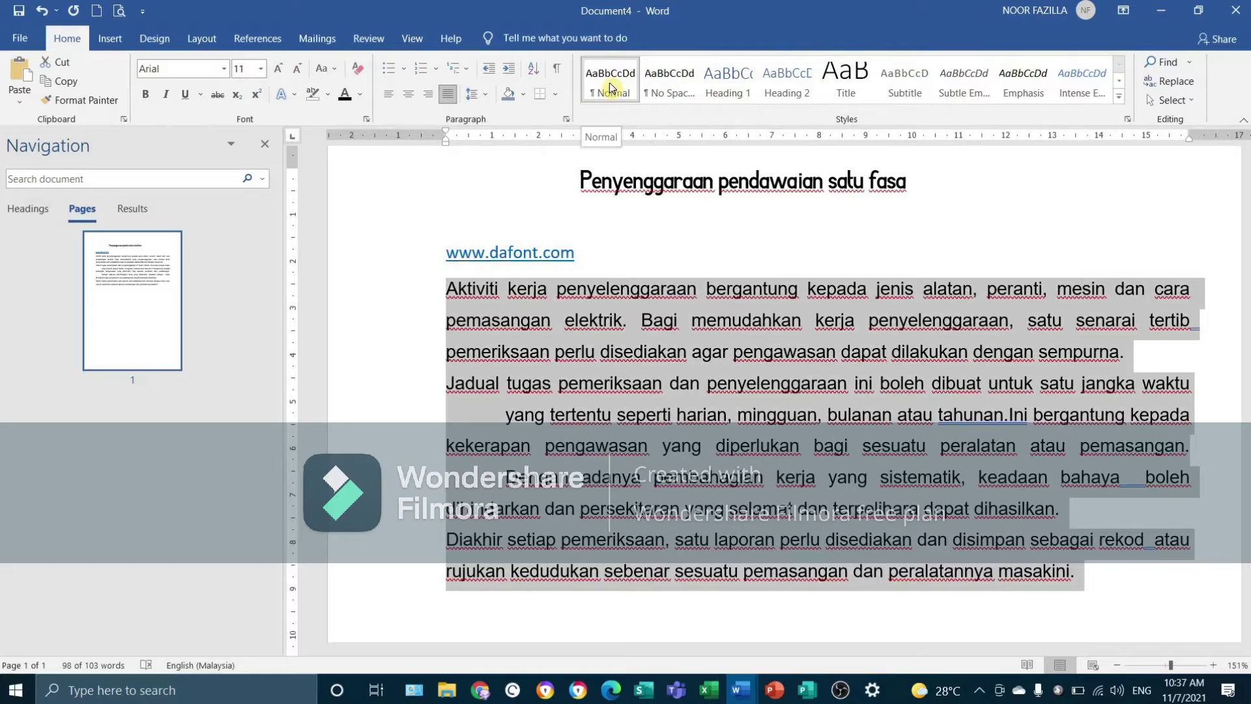
# Step: Try selecting text with similar formatting, select the entire document, and clear the selection
pyautogui.click(1173, 100)
pyautogui.click(1117, 161)
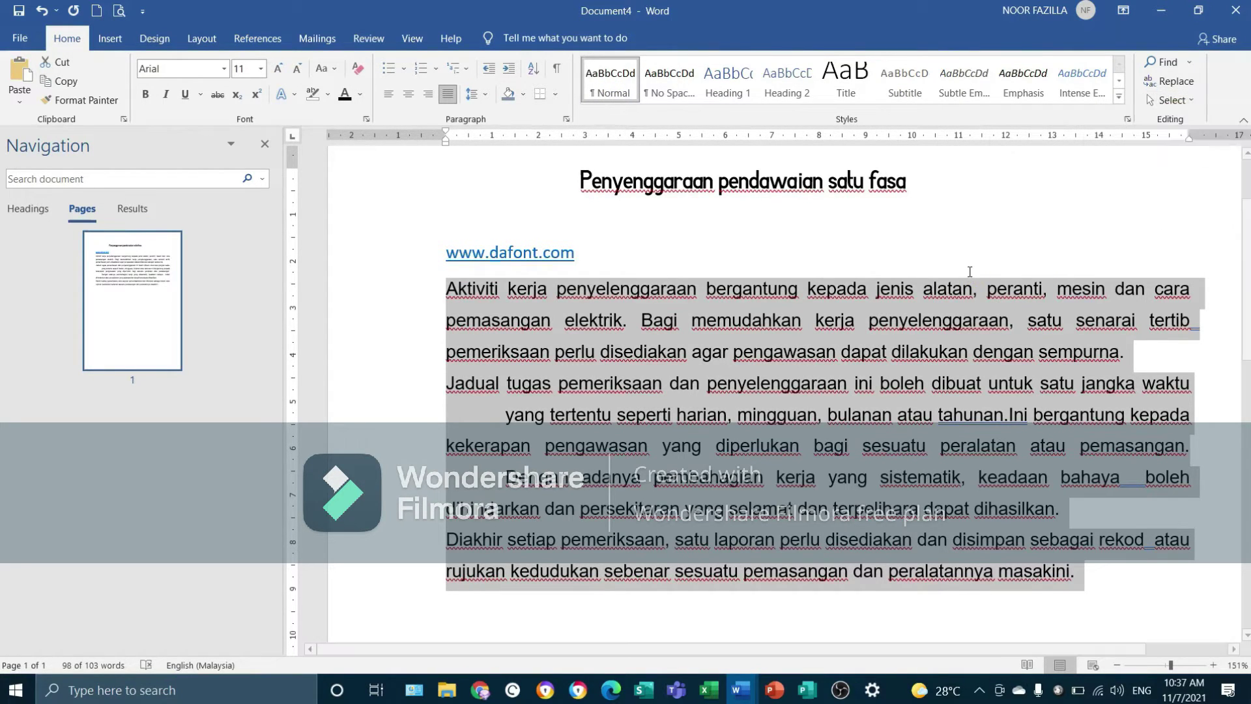
pyautogui.click(976, 415)
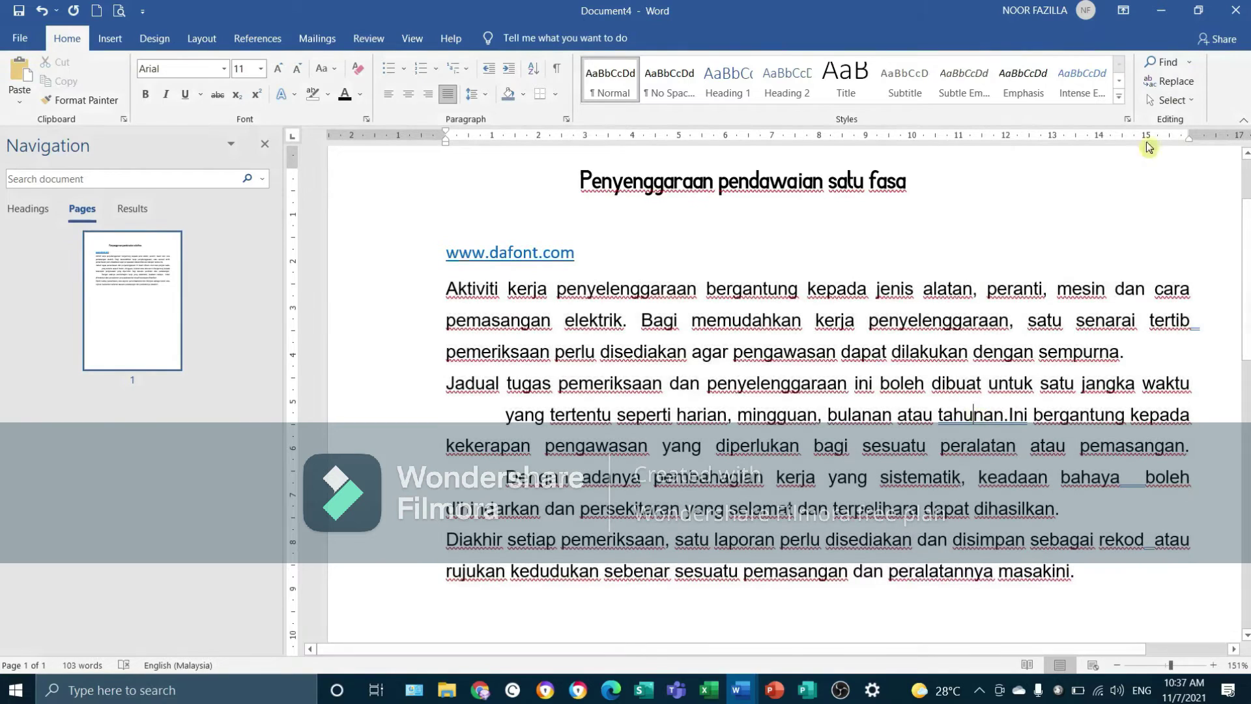
pyautogui.click(1172, 100)
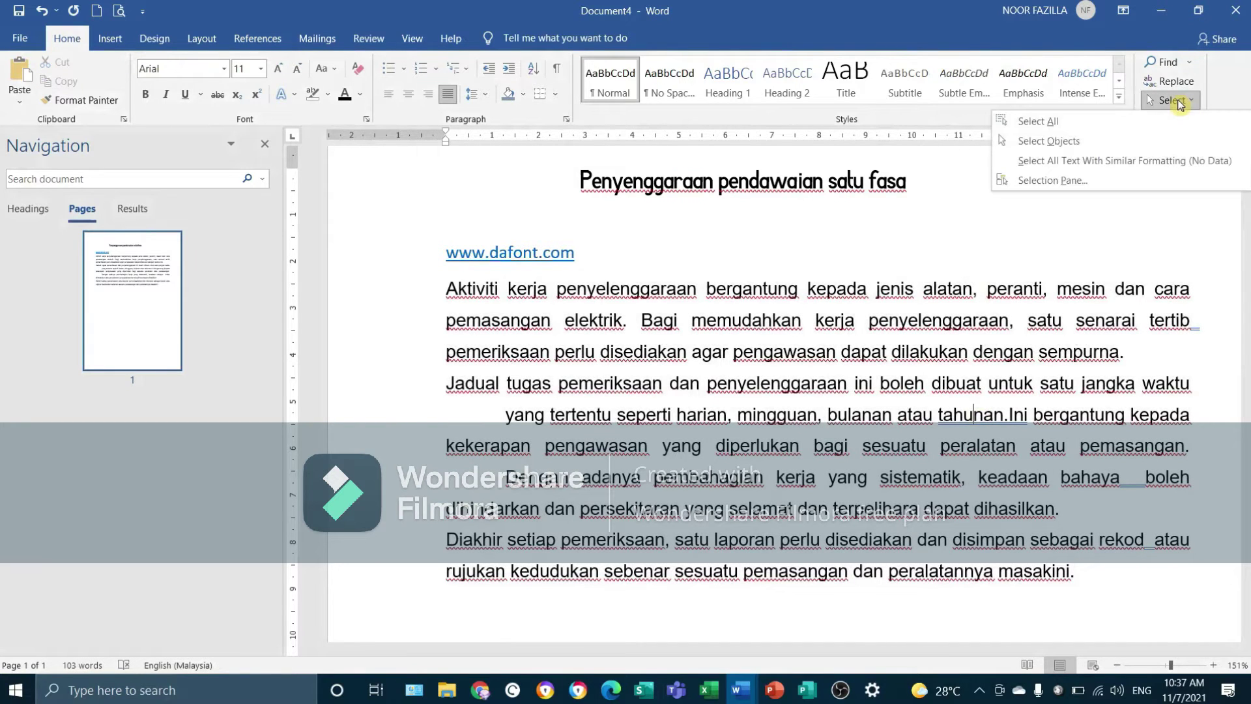
pyautogui.click(1083, 123)
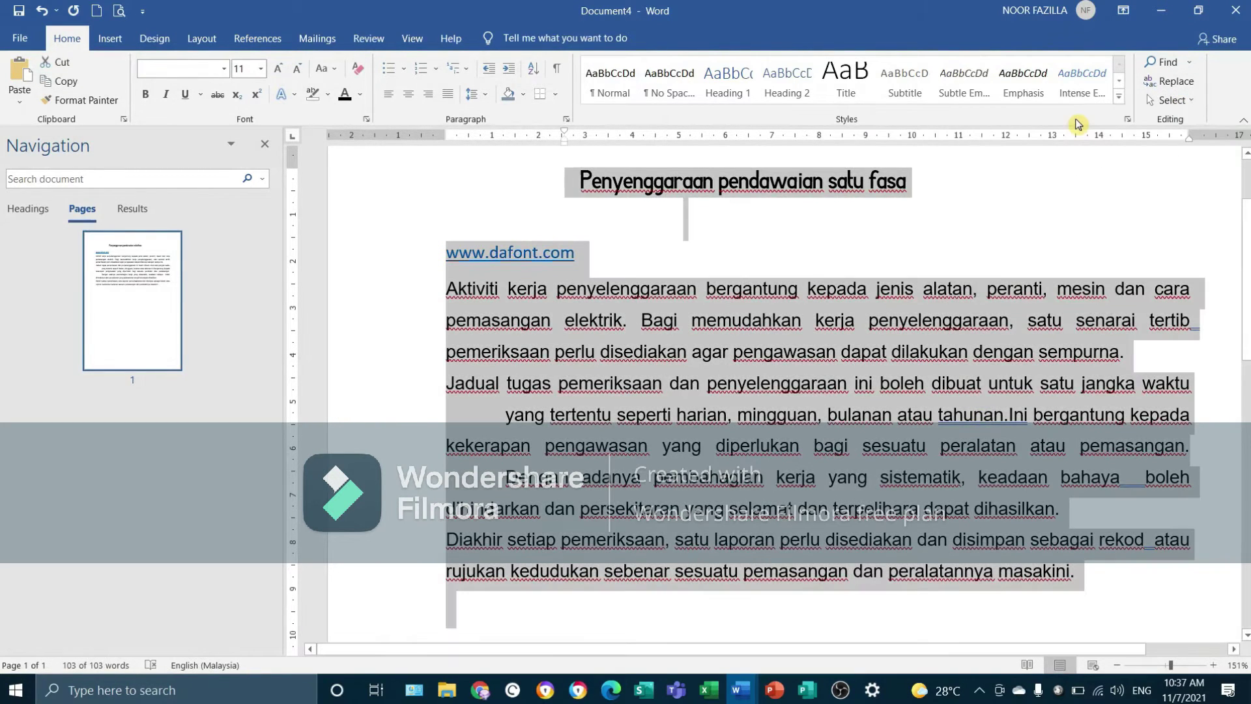
pyautogui.click(963, 209)
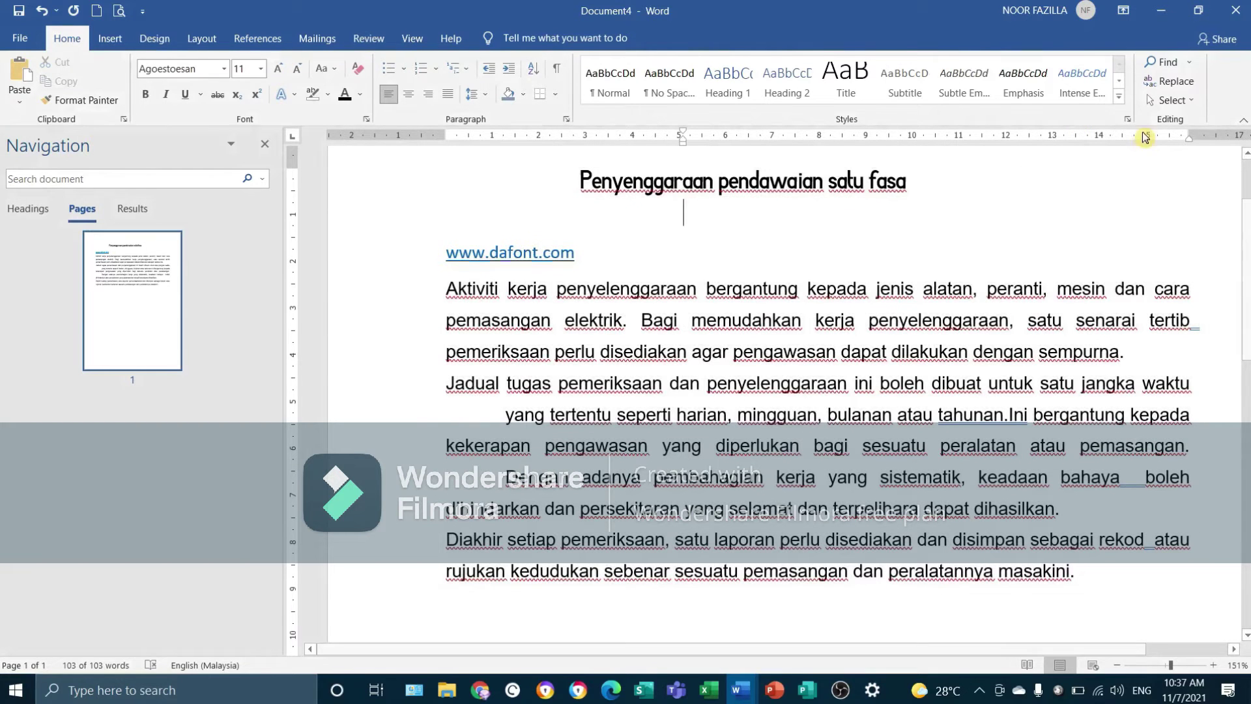
# Step: Look over the remaining selection options, Select Objects and Selection Pane, without choosing one
pyautogui.click(1171, 101)
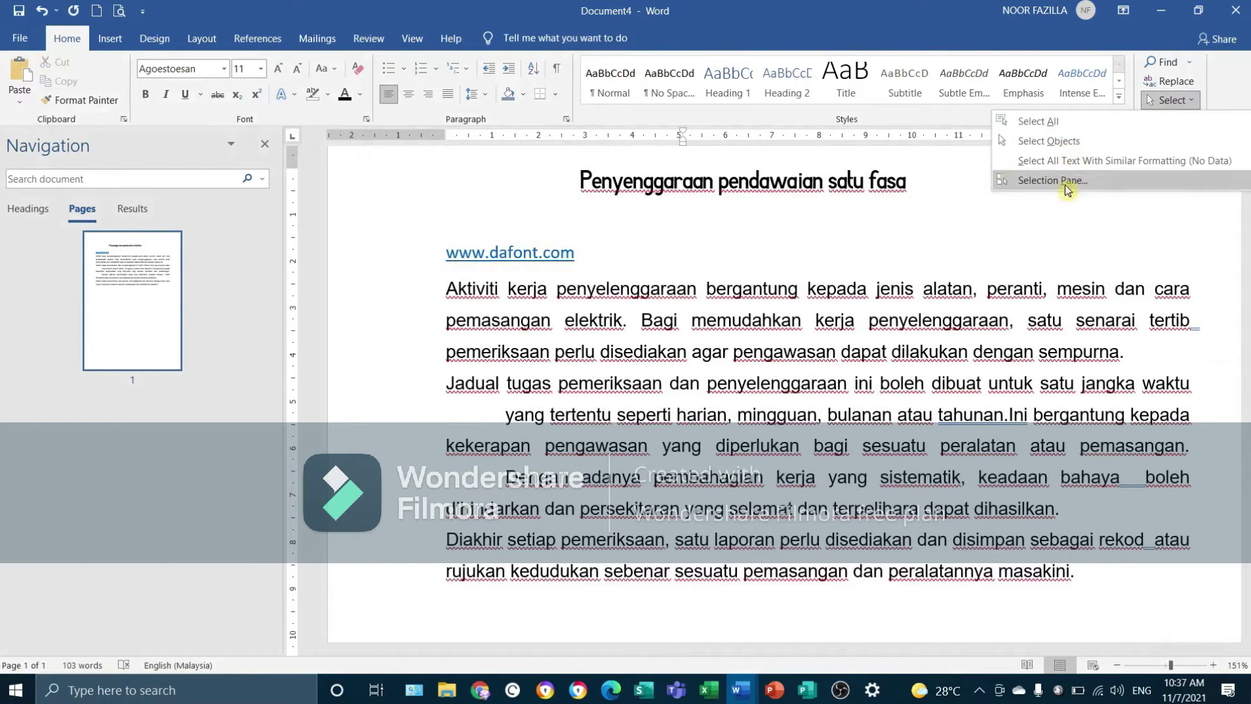
pyautogui.scroll(-3, 806, 448)
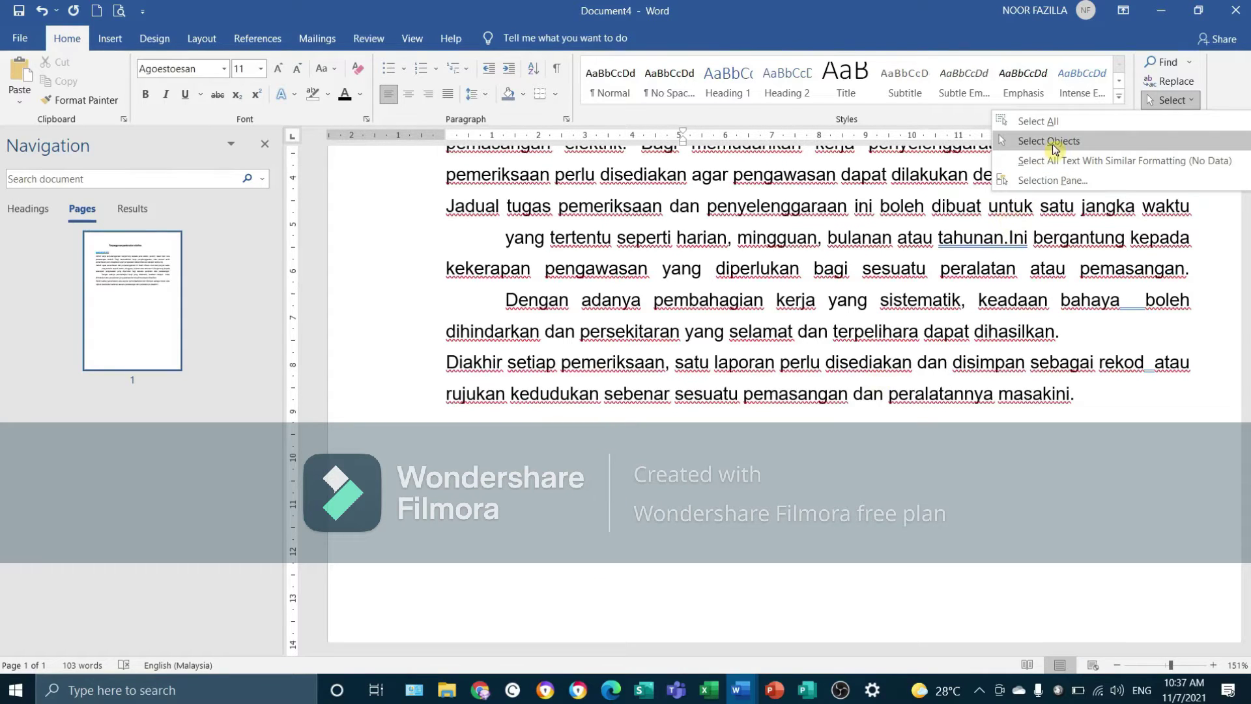
pyautogui.click(1147, 97)
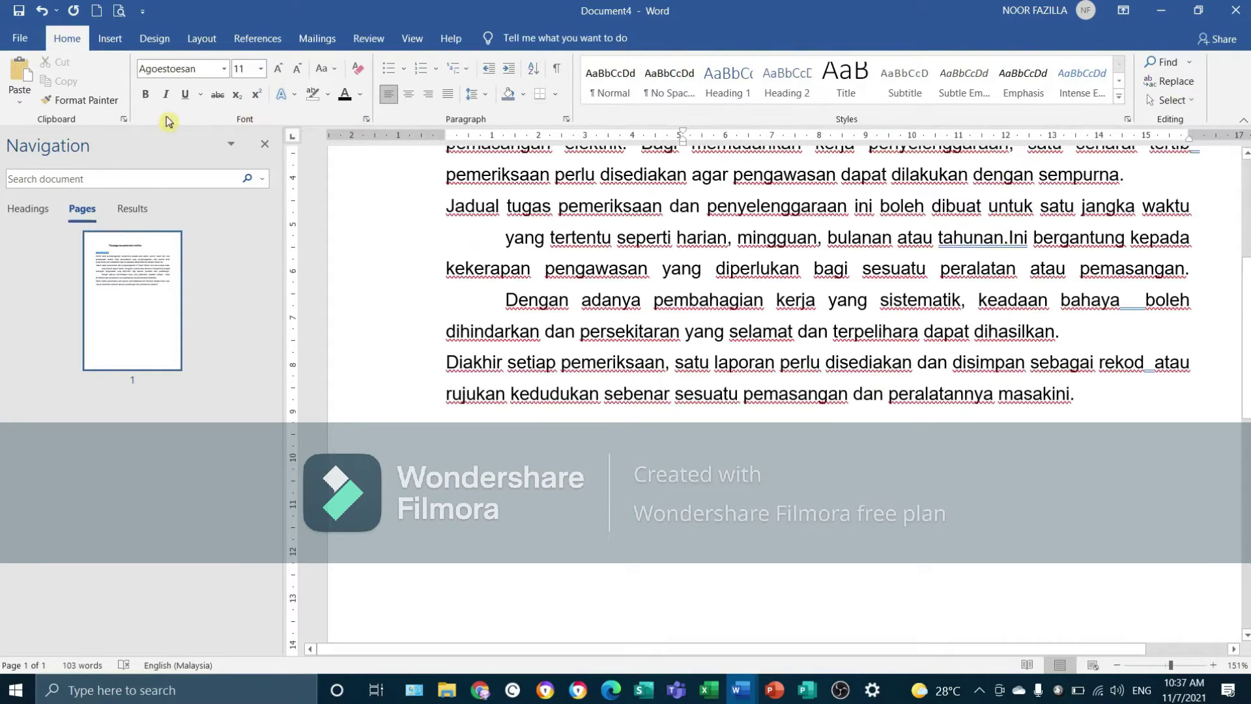
# Step: Insert the built-in Facet cover page at the start of the document
pyautogui.click(109, 39)
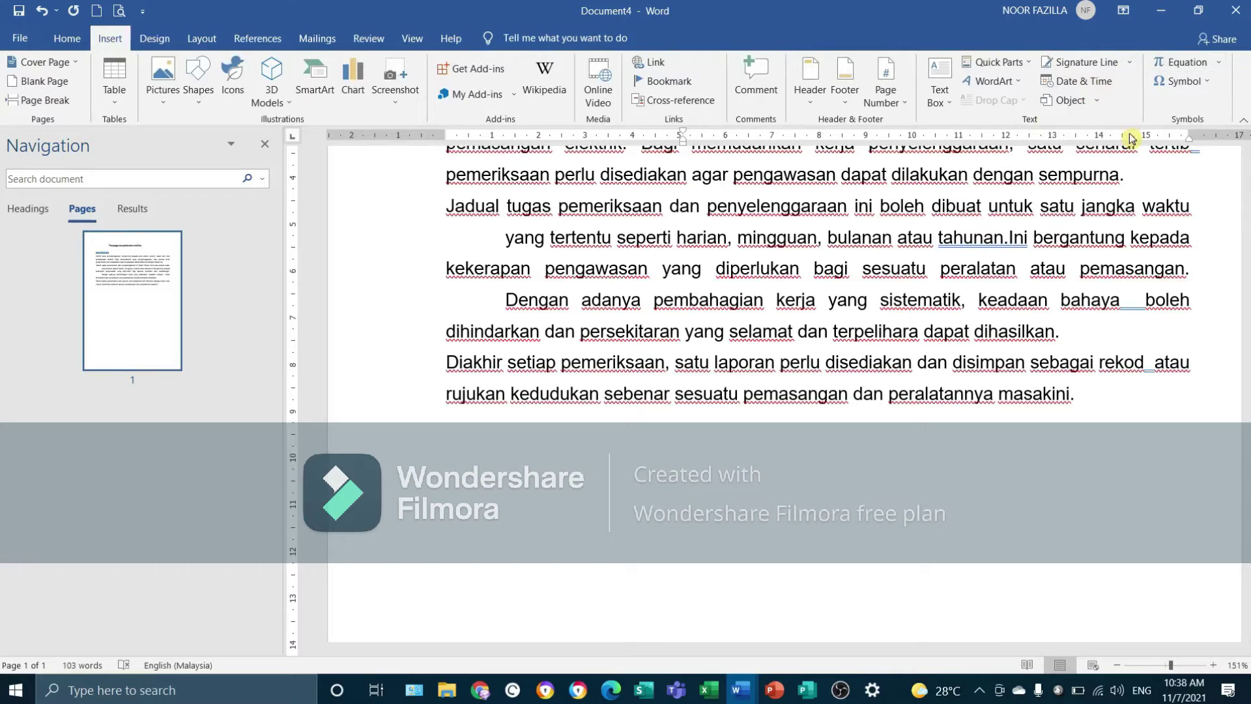
pyautogui.scroll(5, 1108, 261)
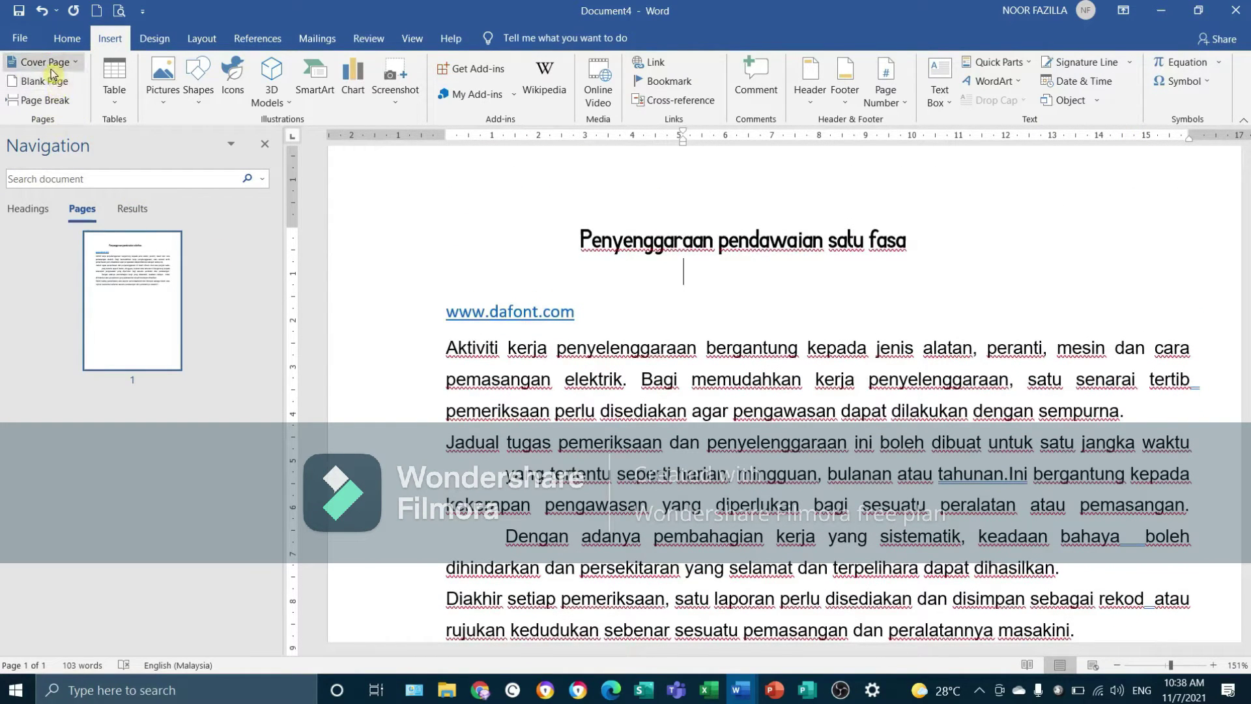
pyautogui.click(74, 60)
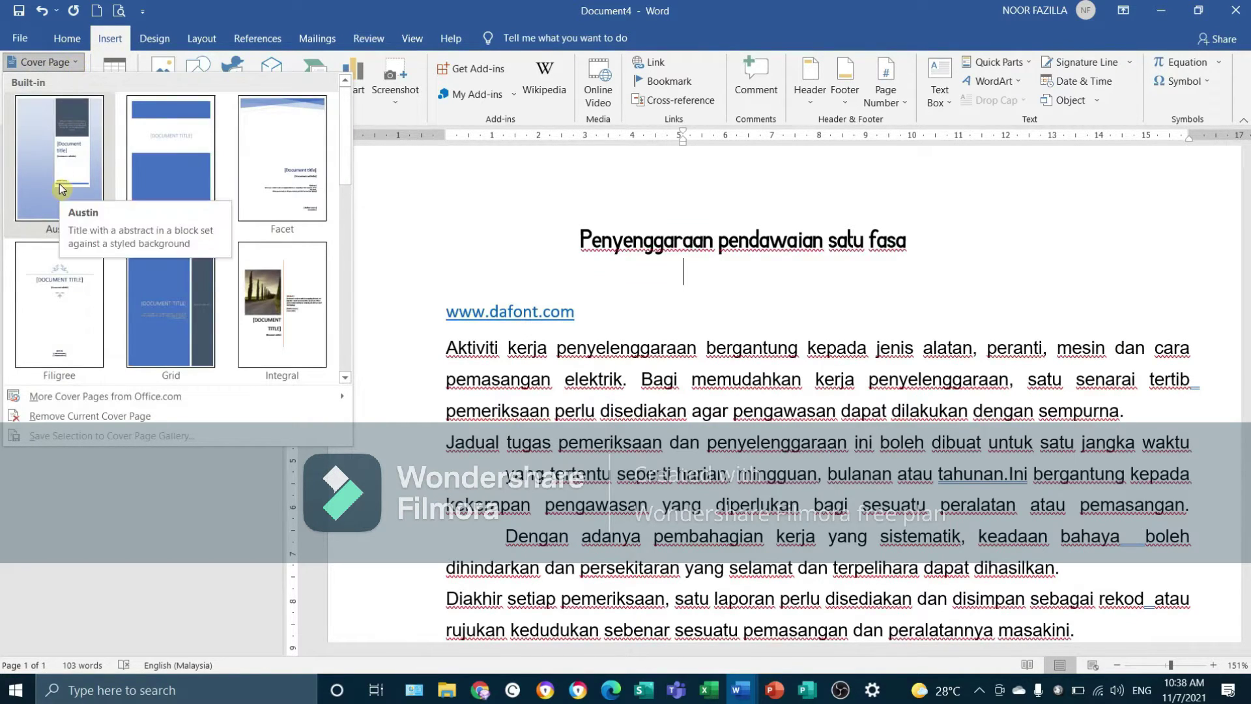
pyautogui.click(273, 204)
# Step: Examine the Facet cover page's title, subtitle, abstract, author and email placeholders, and the text page after it
pyautogui.scroll(-10, 561, 342)
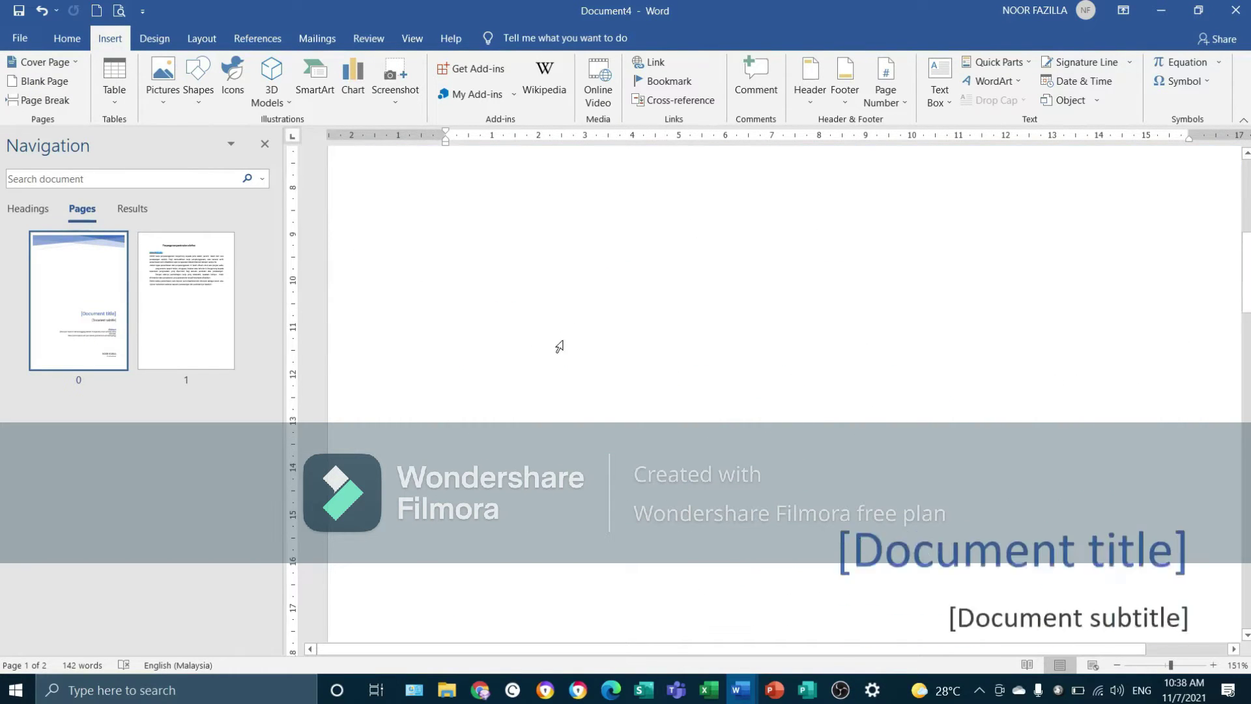
pyautogui.scroll(-5, 561, 344)
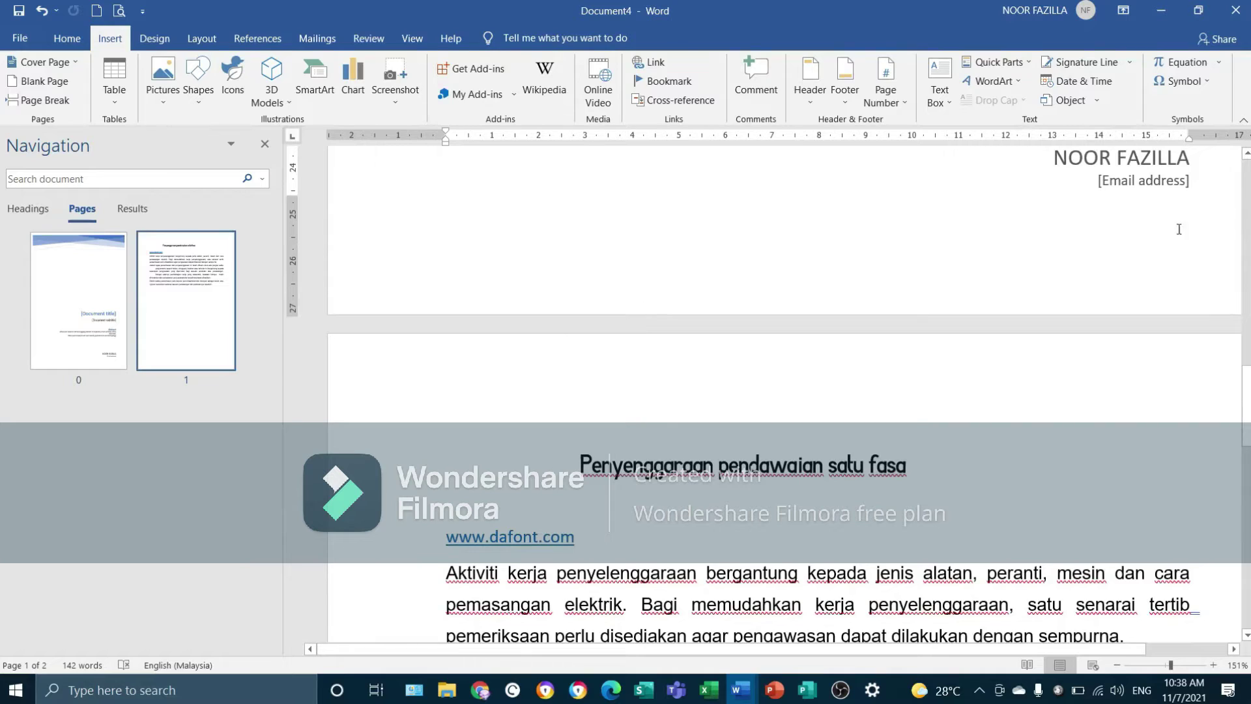
pyautogui.scroll(5, 1179, 229)
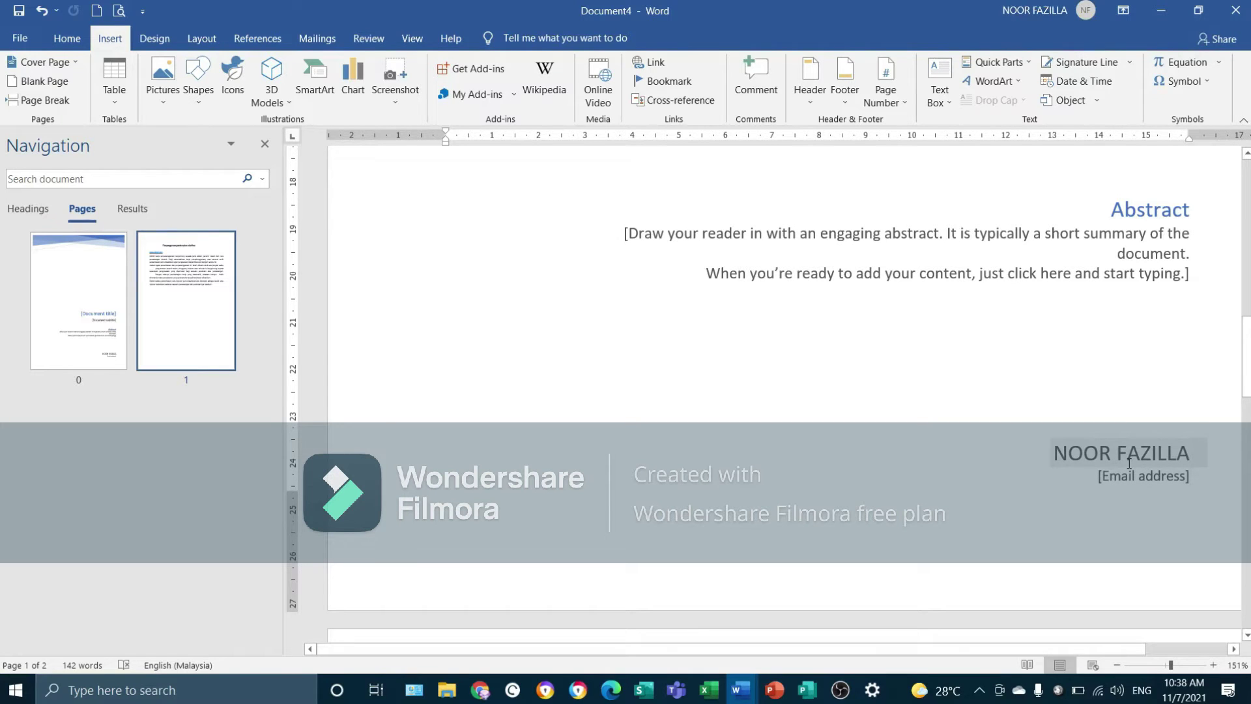
pyautogui.scroll(-10, 1130, 463)
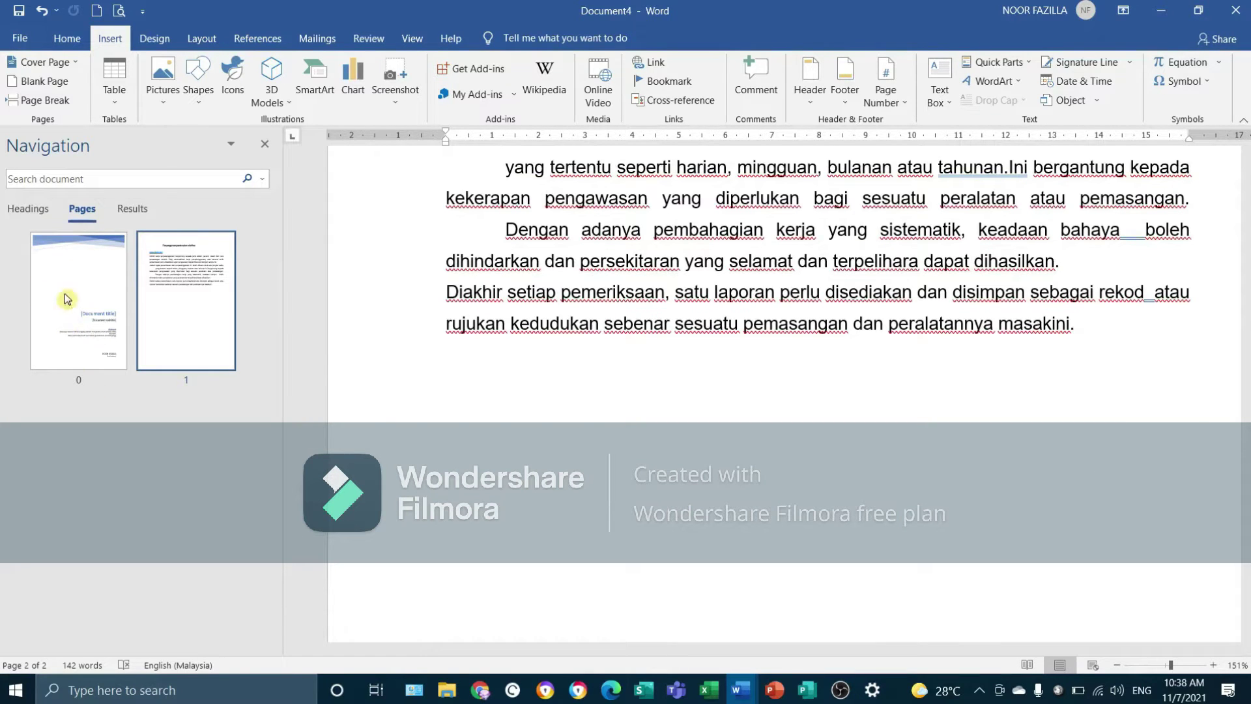
pyautogui.scroll(8, 756, 431)
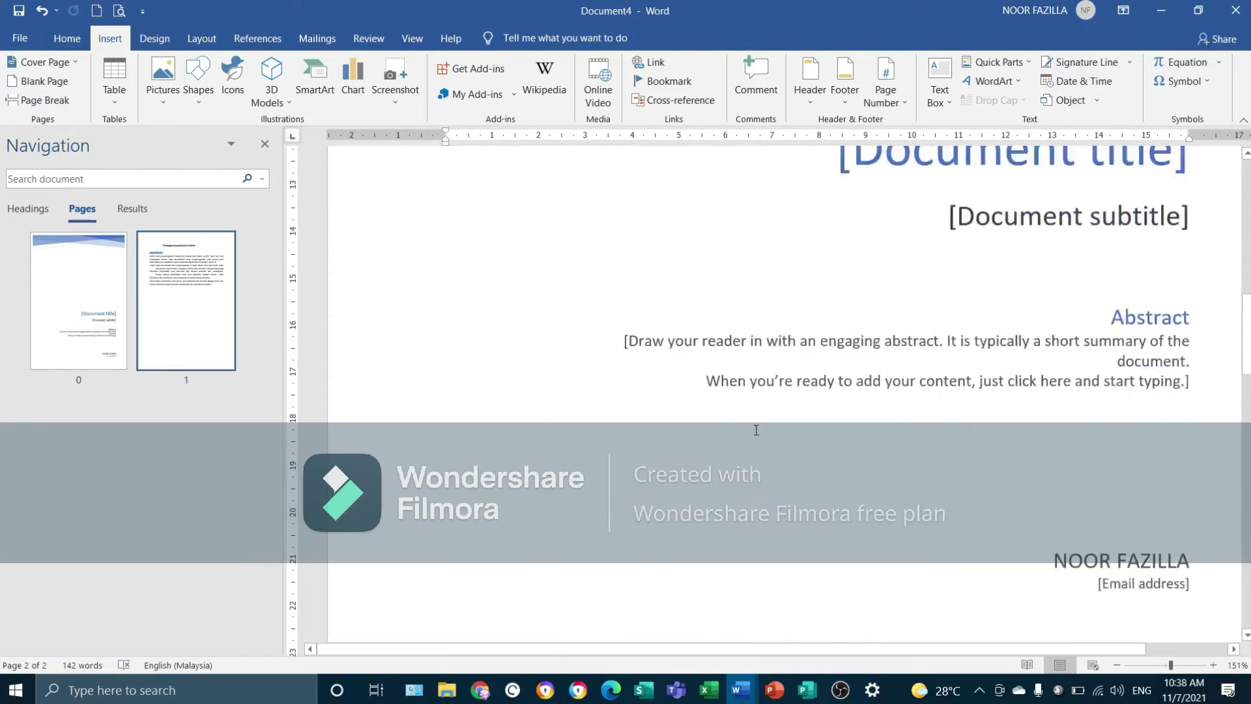
pyautogui.scroll(6, 756, 430)
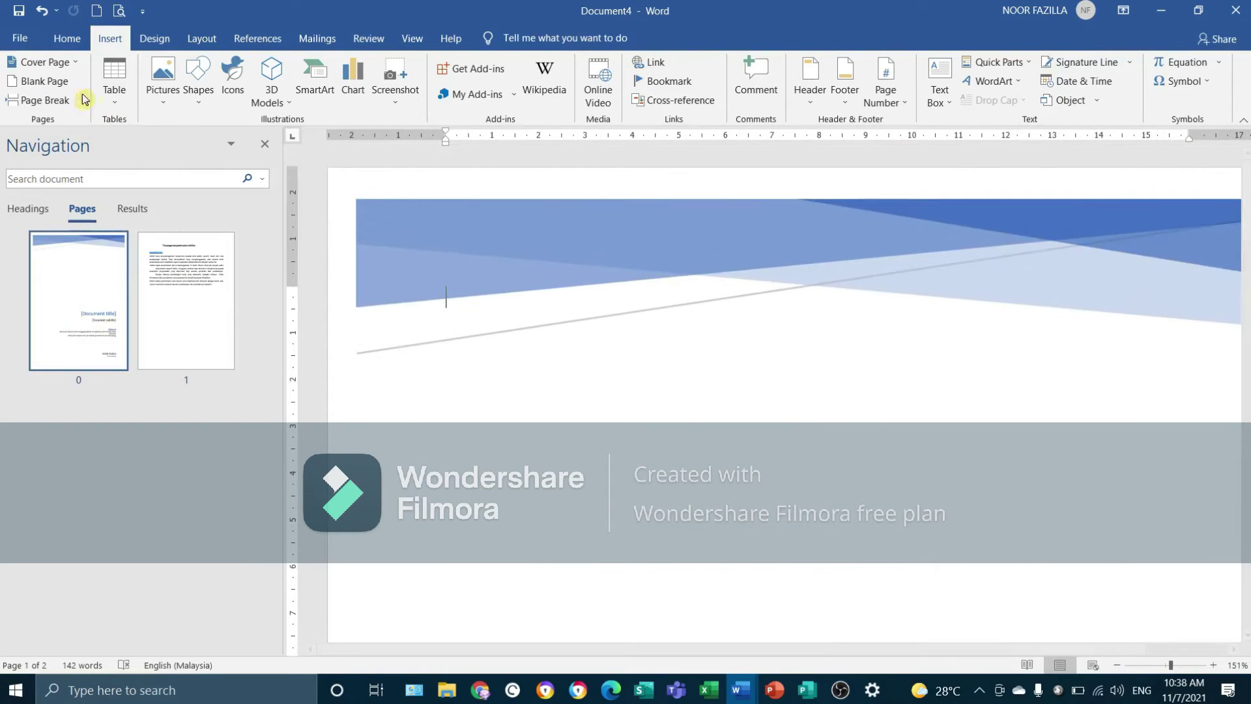
# Step: Browse the other built-in cover page designs and close the gallery without replacing the current cover
pyautogui.click(68, 64)
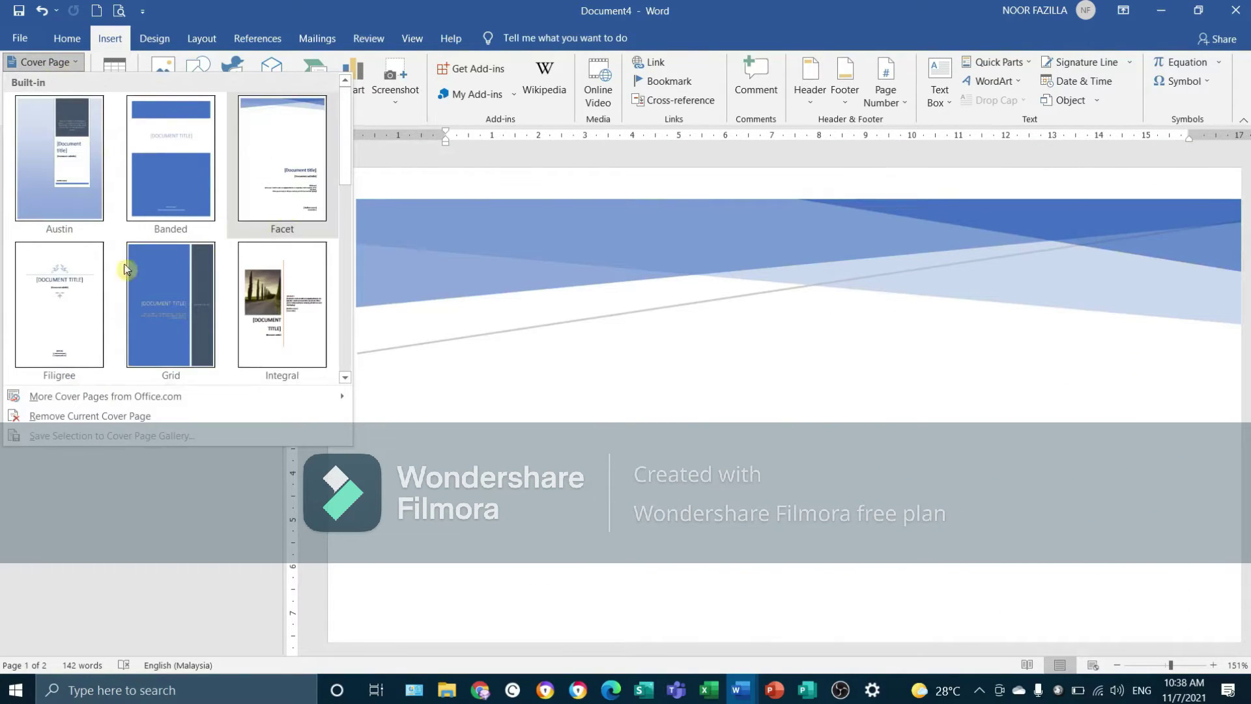
pyautogui.scroll(-1, 349, 260)
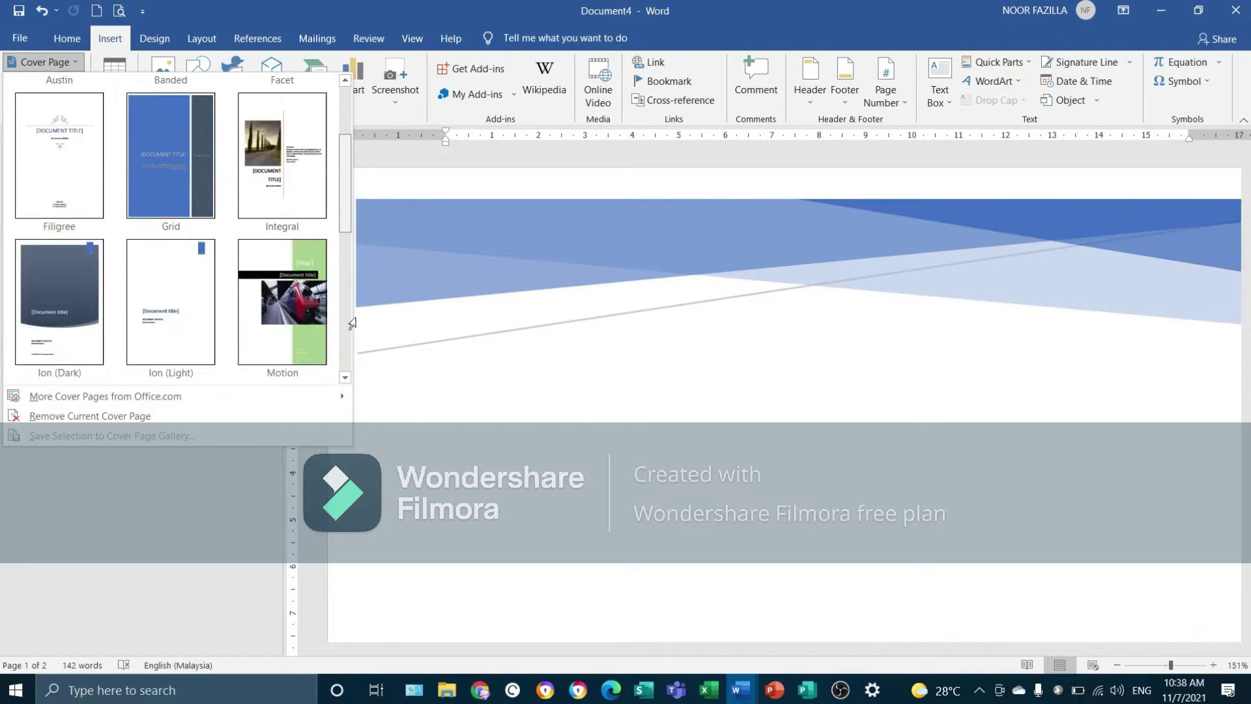
pyautogui.scroll(-3, 349, 333)
pyautogui.scroll(5, 340, 389)
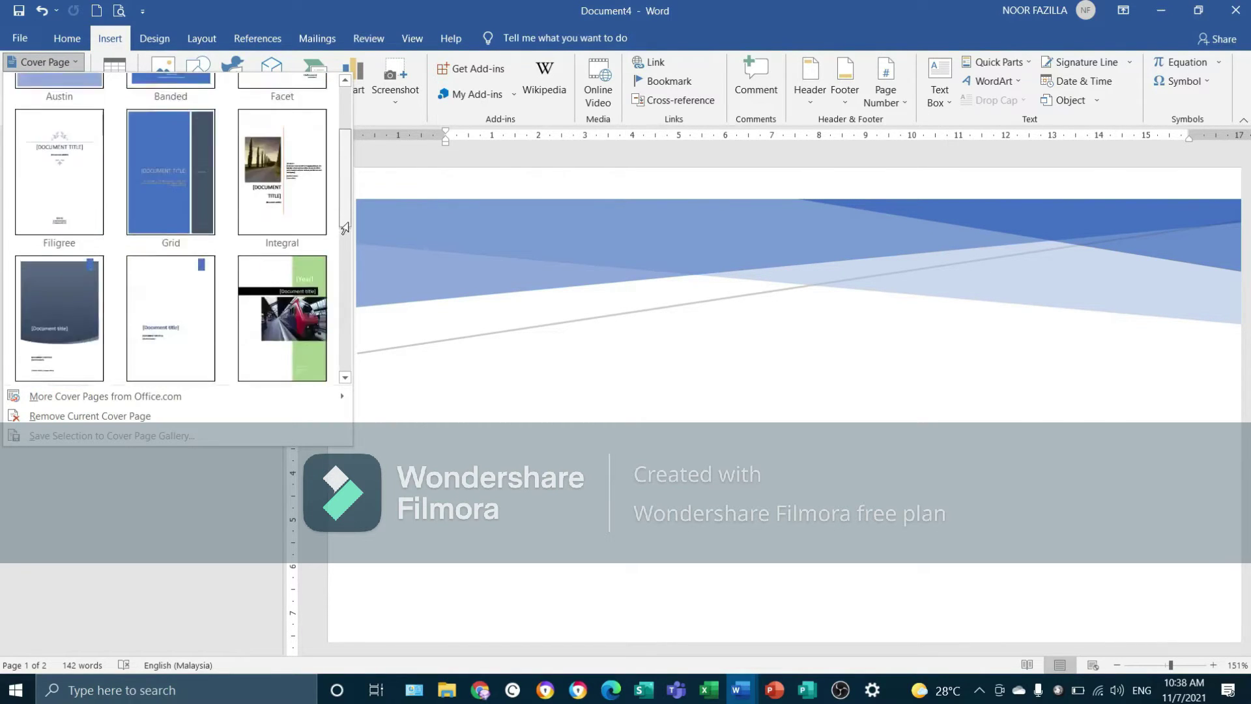
pyautogui.click(523, 406)
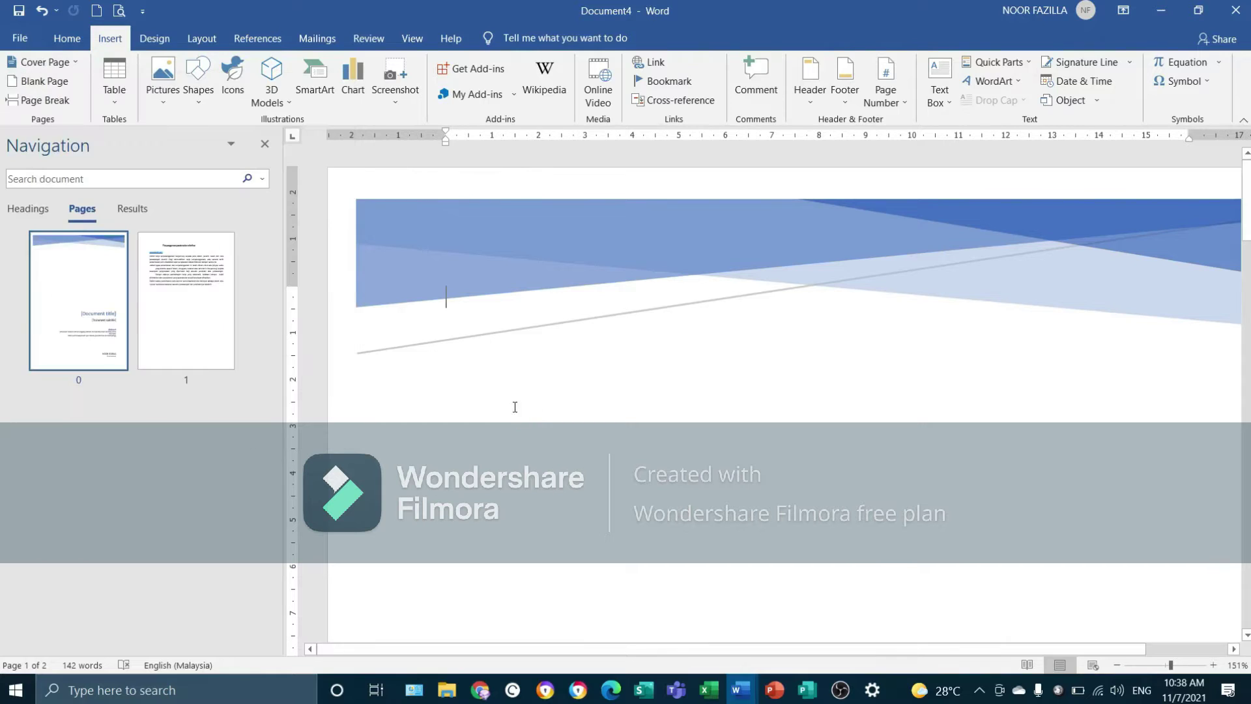
# Step: Insert a blank page between the cover page and the text page
pyautogui.click(57, 88)
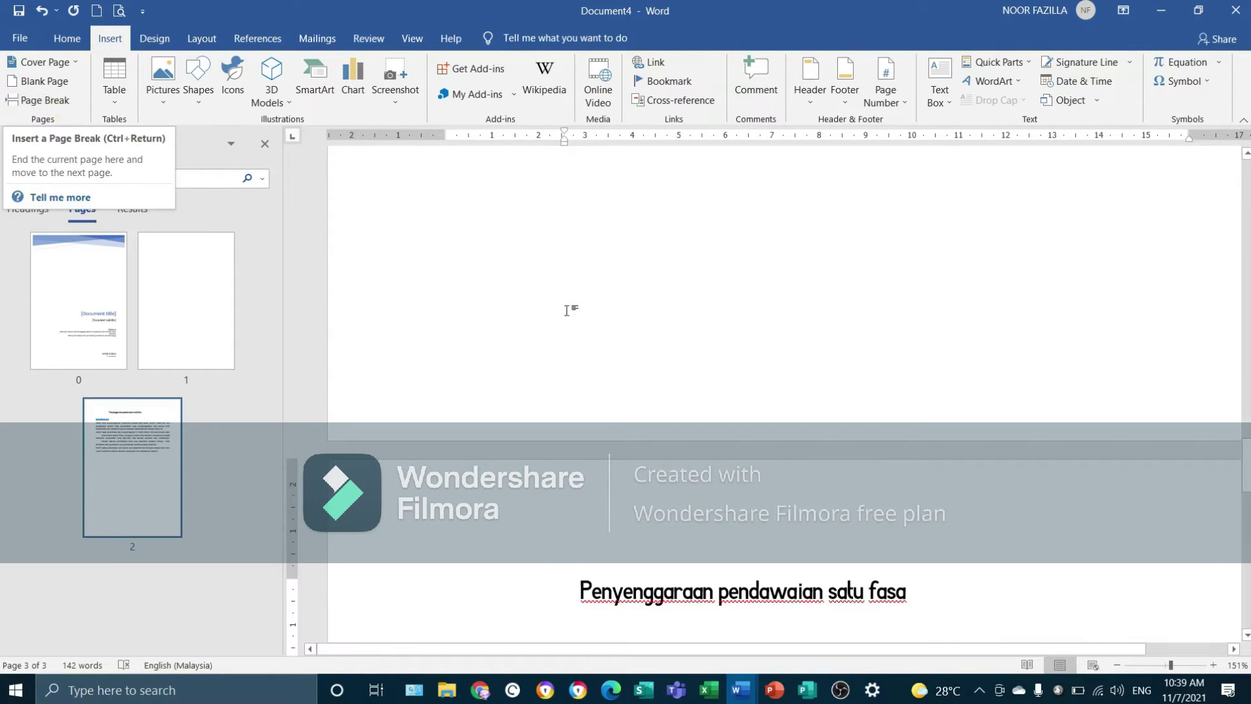
# Step: Insert a page break on the blank page that follows the cover page
pyautogui.doubleClick(587, 392)
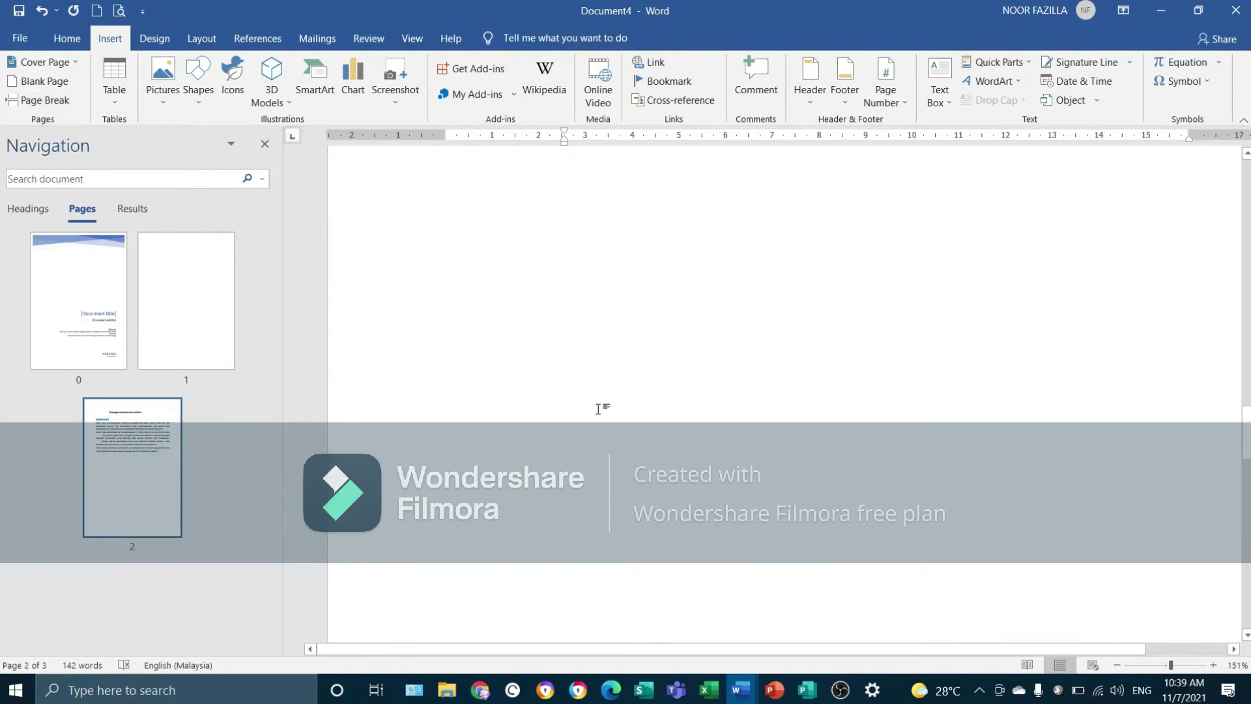
pyautogui.scroll(10, 598, 409)
pyautogui.hotkey('ctrl', 'Home')
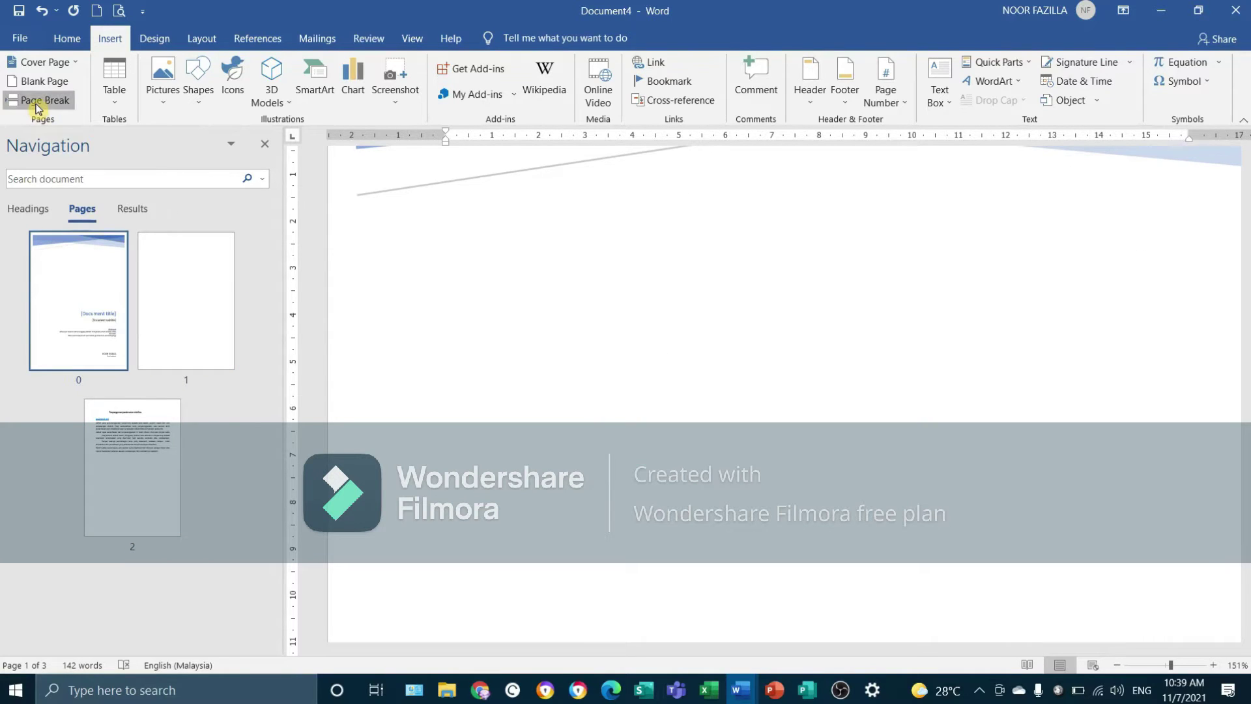
pyautogui.click(37, 104)
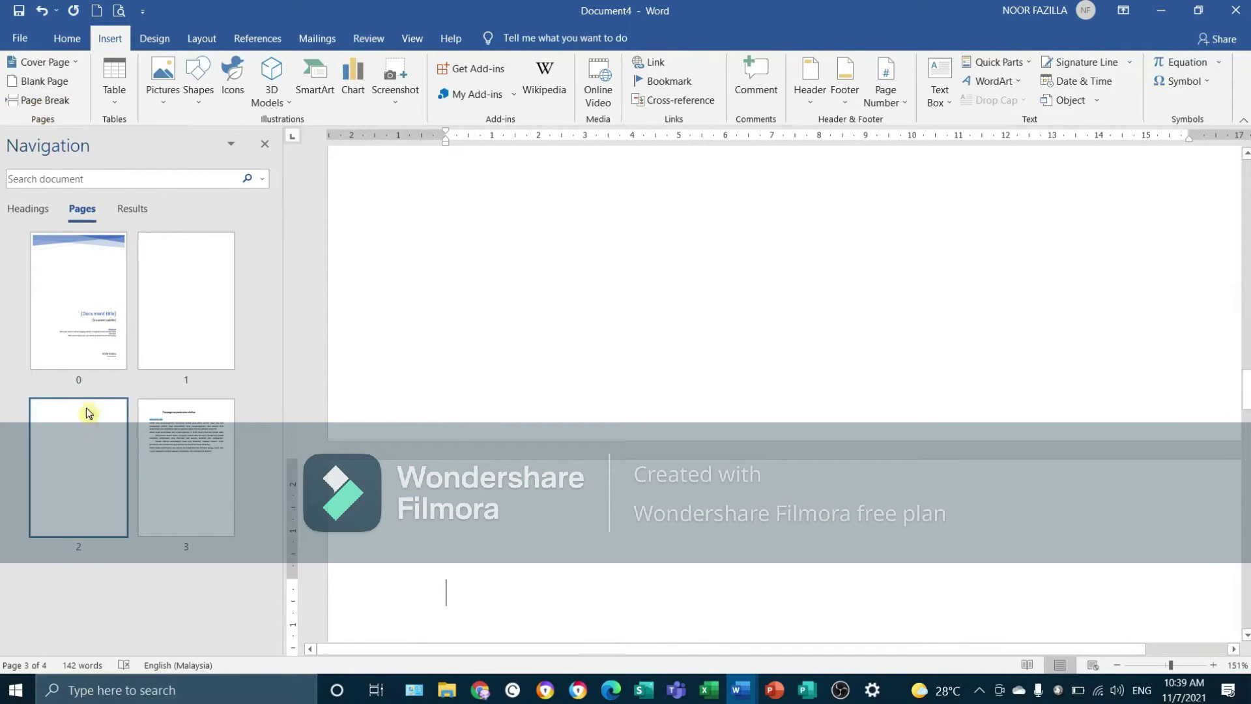
# Step: Insert a table of 4 columns and 5 rows on the page after the cover and narrow its first column
pyautogui.scroll(15, 655, 615)
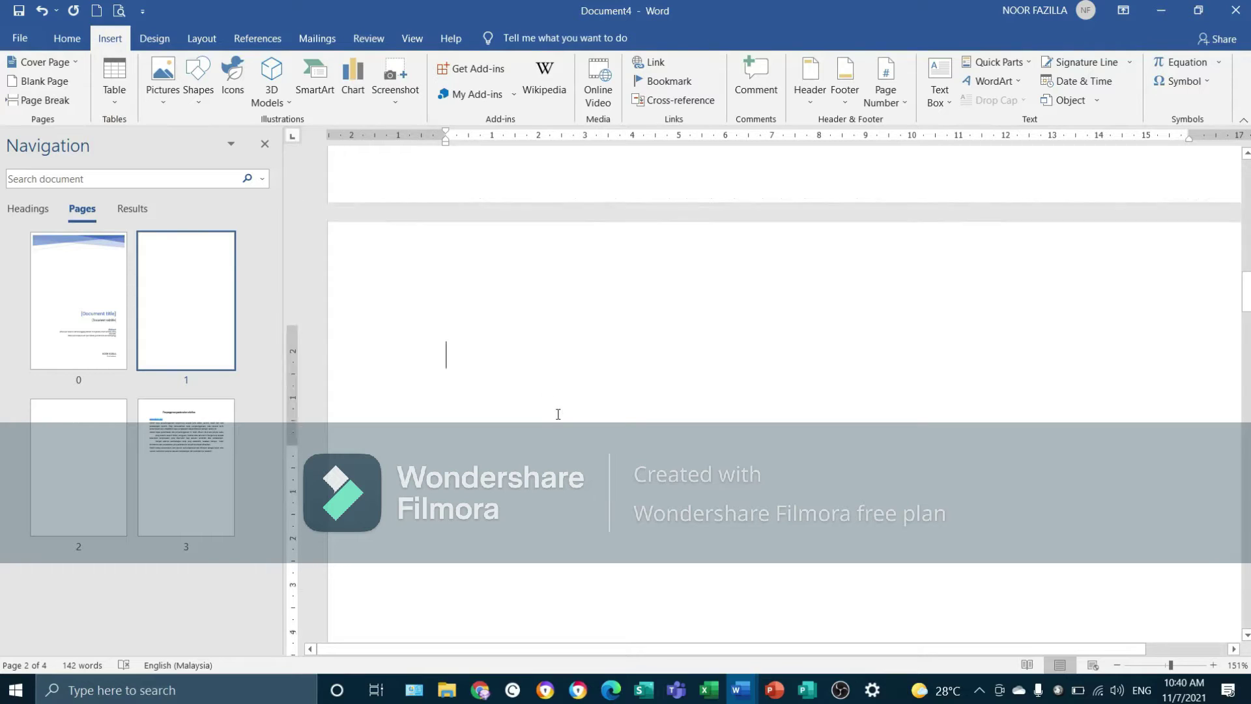
pyautogui.scroll(-4, 558, 413)
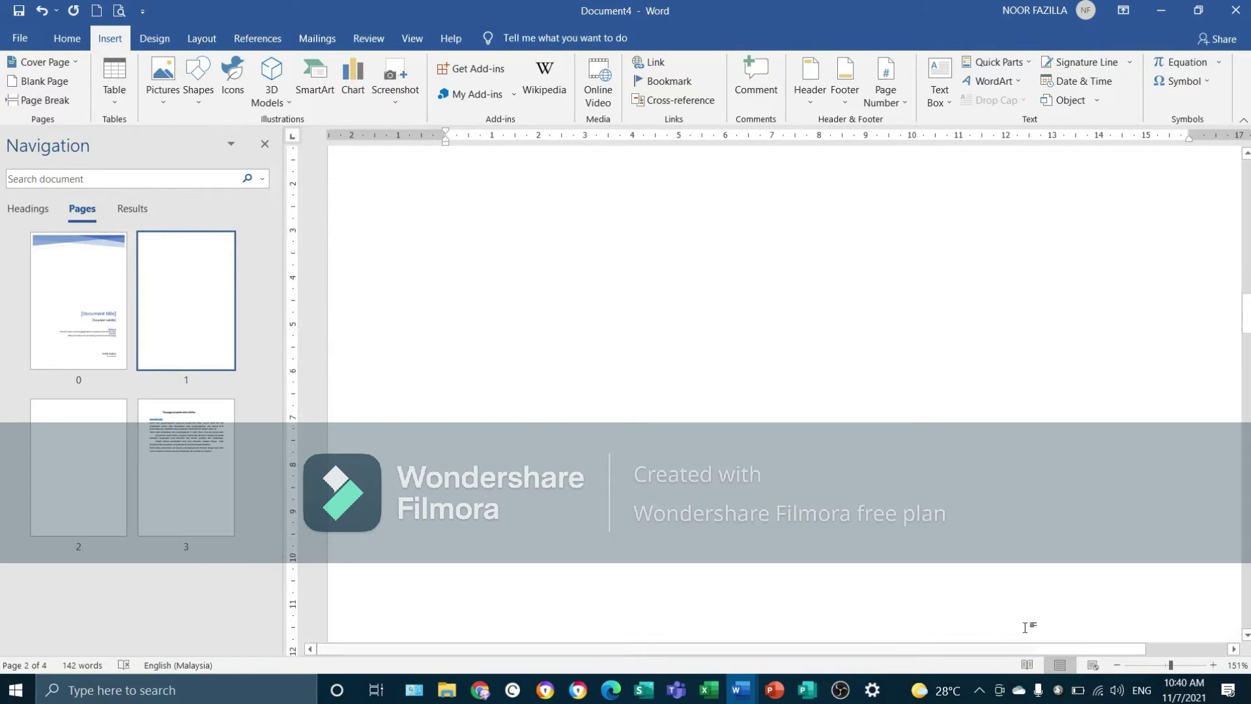
pyautogui.moveTo(1171, 666); pyautogui.dragTo(1161, 666)
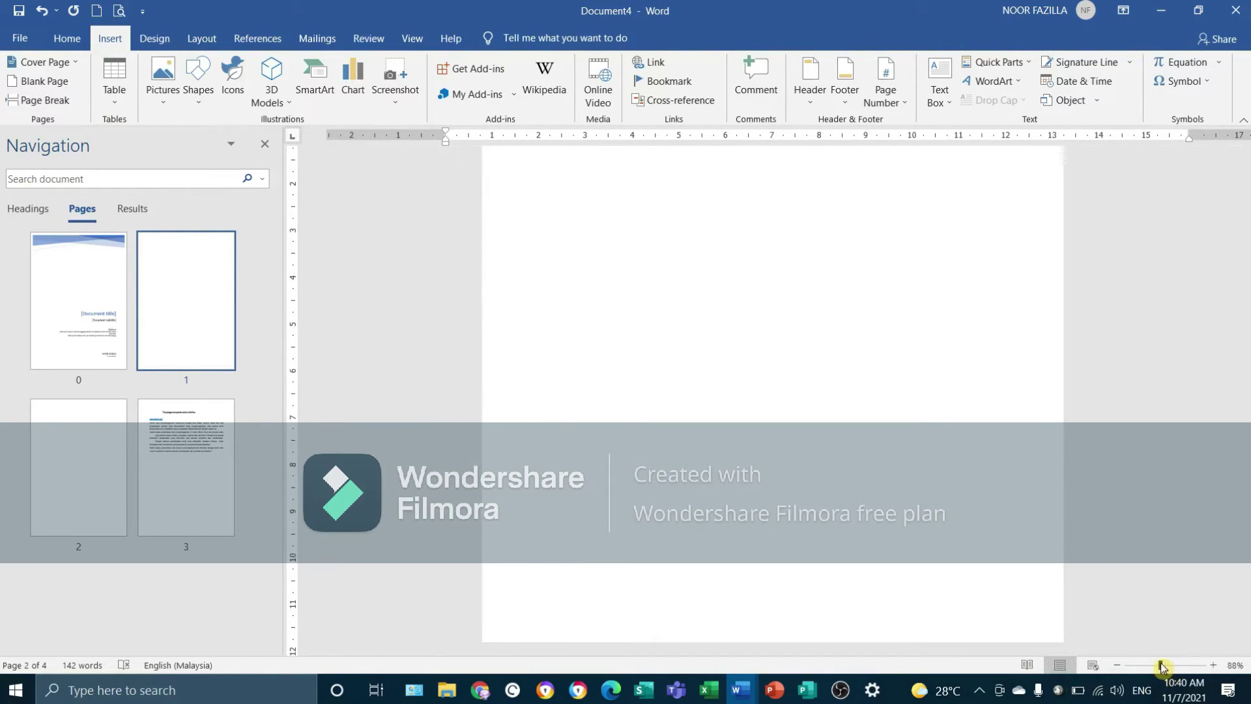
pyautogui.scroll(3, 814, 584)
pyautogui.scroll(-1, 813, 585)
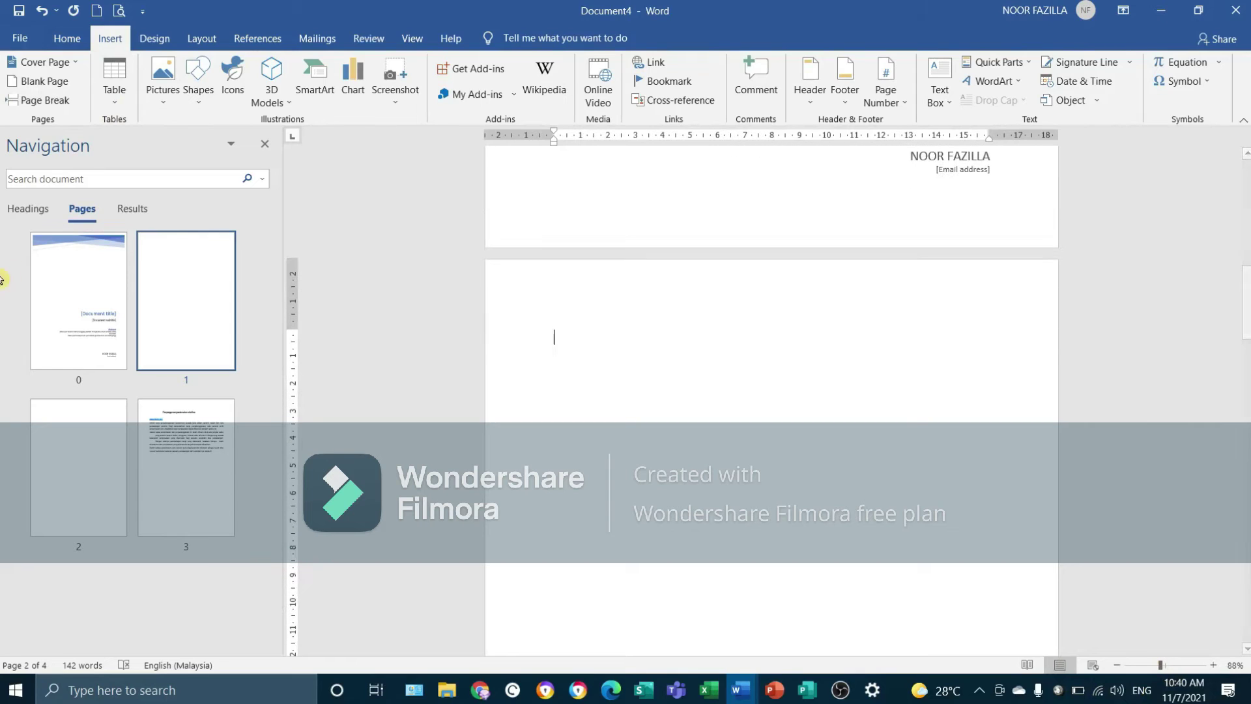
pyautogui.click(112, 100)
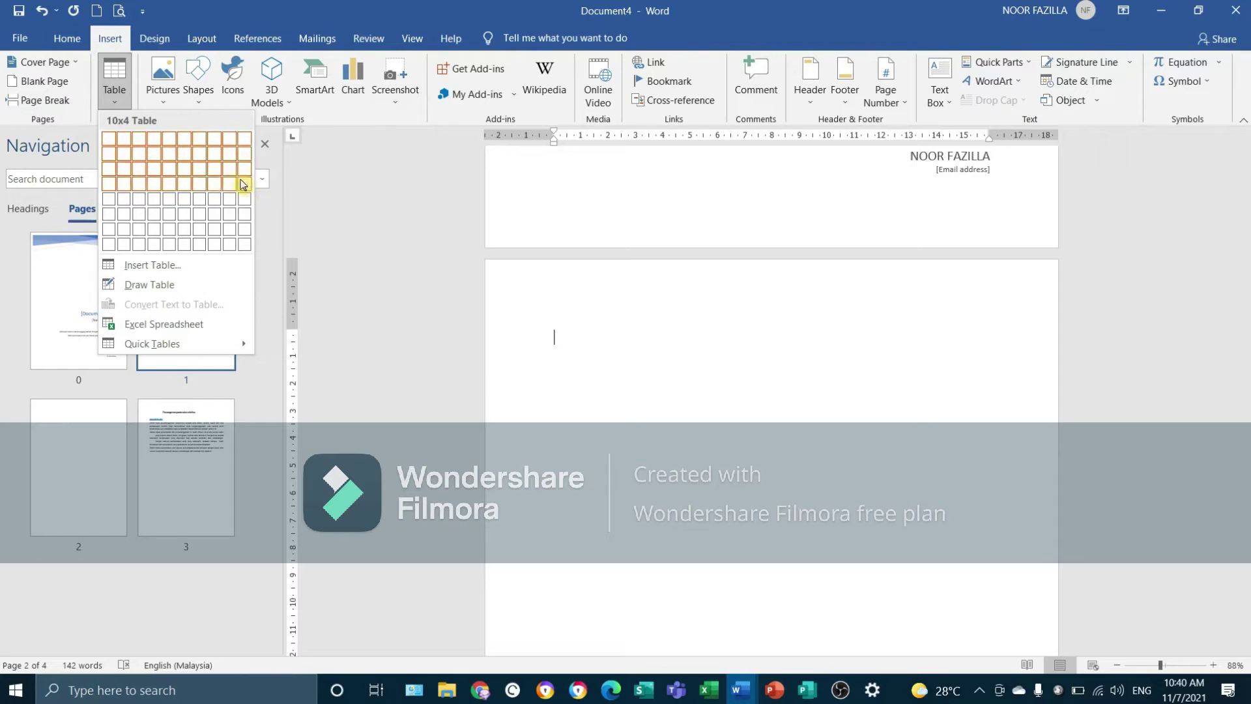
pyautogui.click(152, 209)
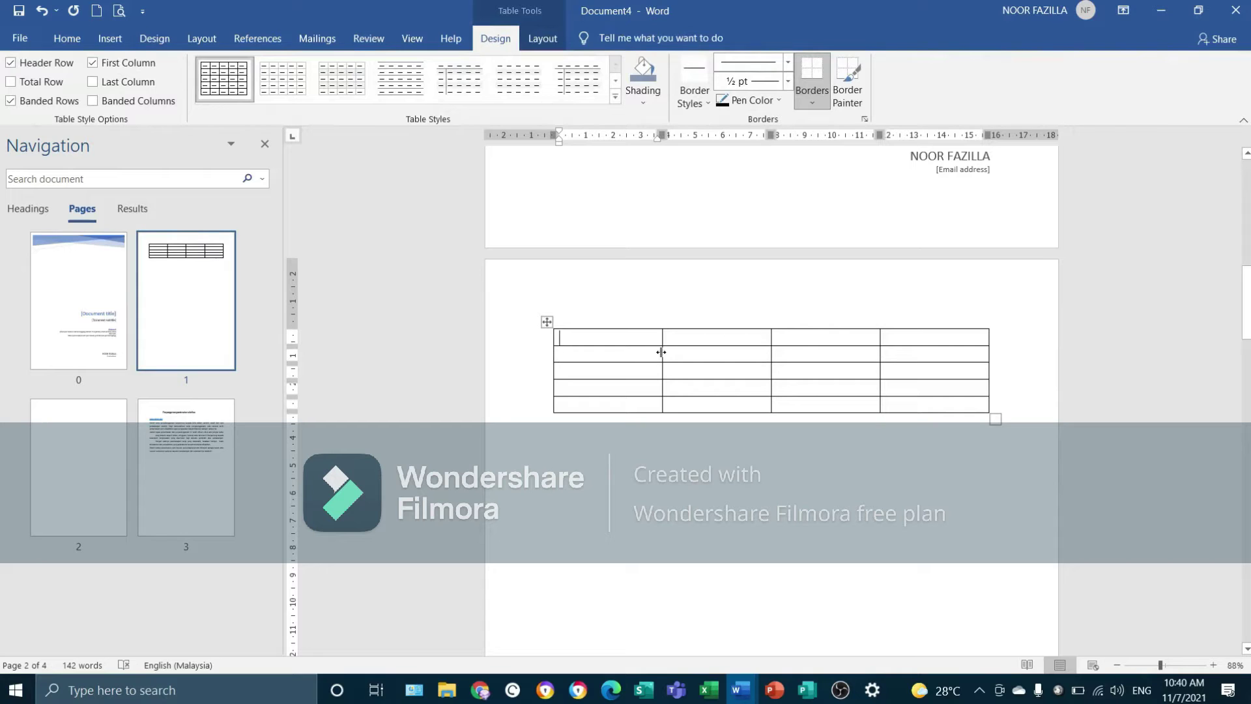
pyautogui.moveTo(661, 352); pyautogui.dragTo(615, 365)
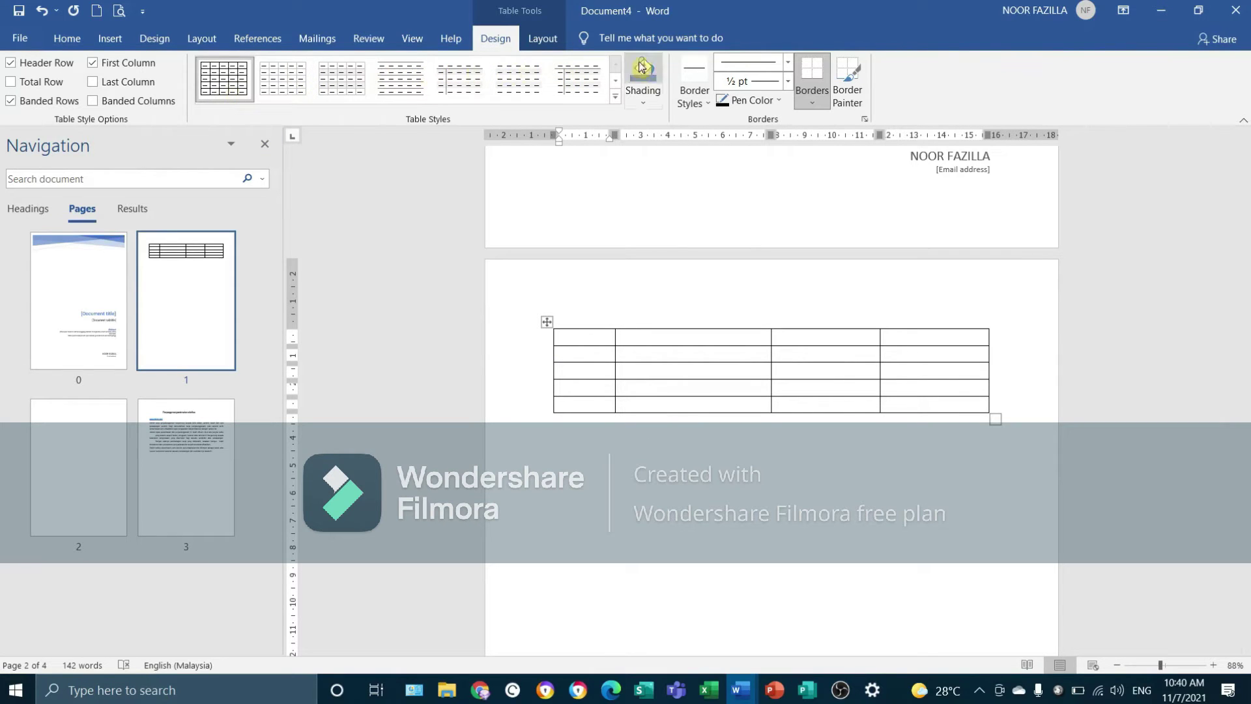
# Step: Look through the table styles and shading colours, and enter "bil" and "perkara" in the first two header cells
pyautogui.click(615, 98)
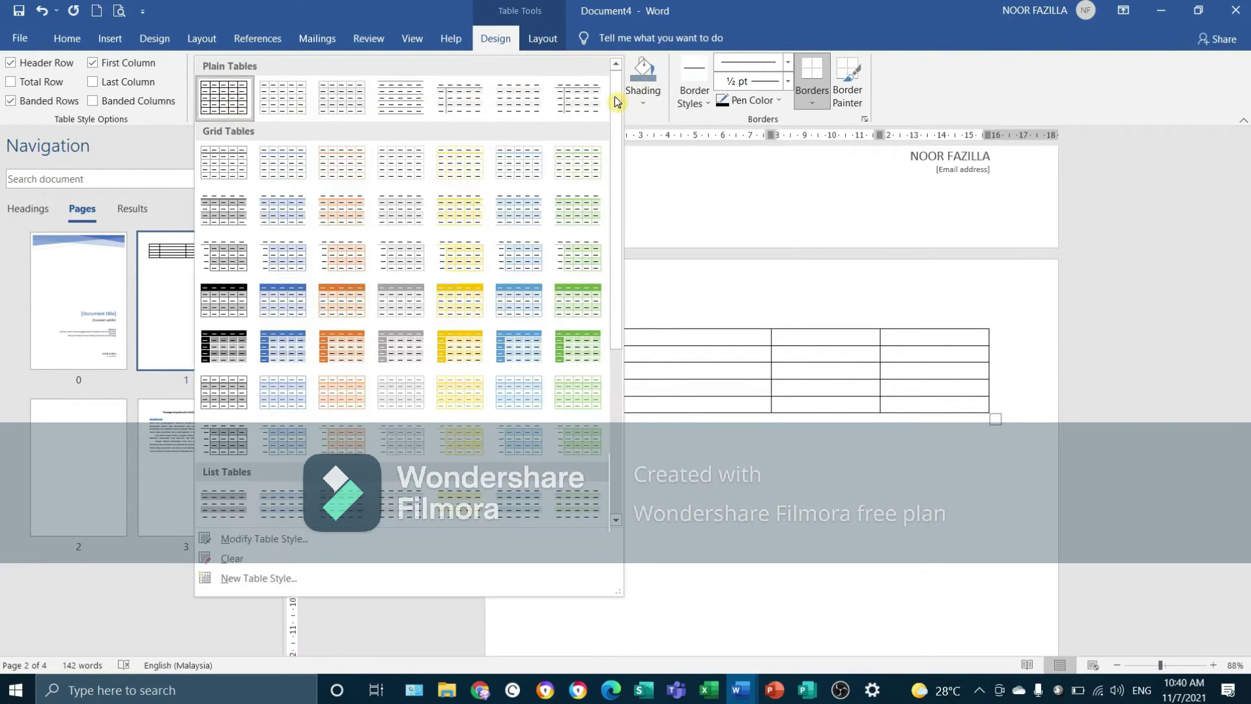
pyautogui.click(644, 96)
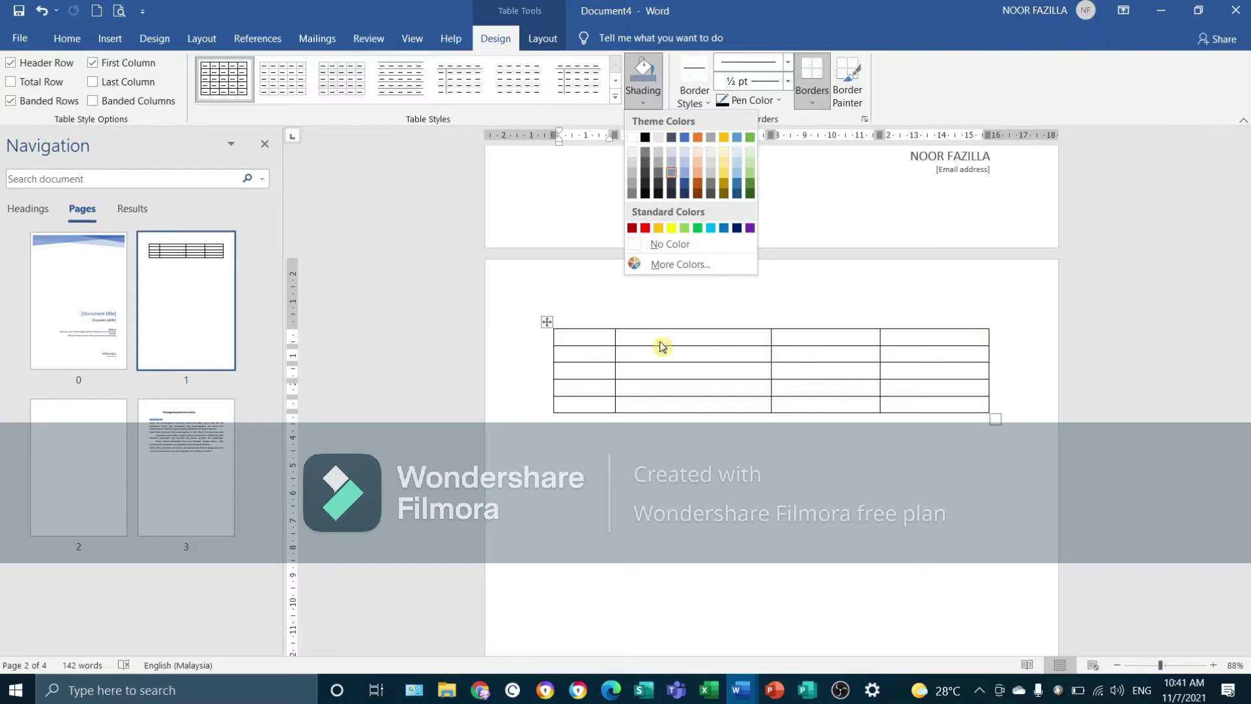
pyautogui.click(590, 340)
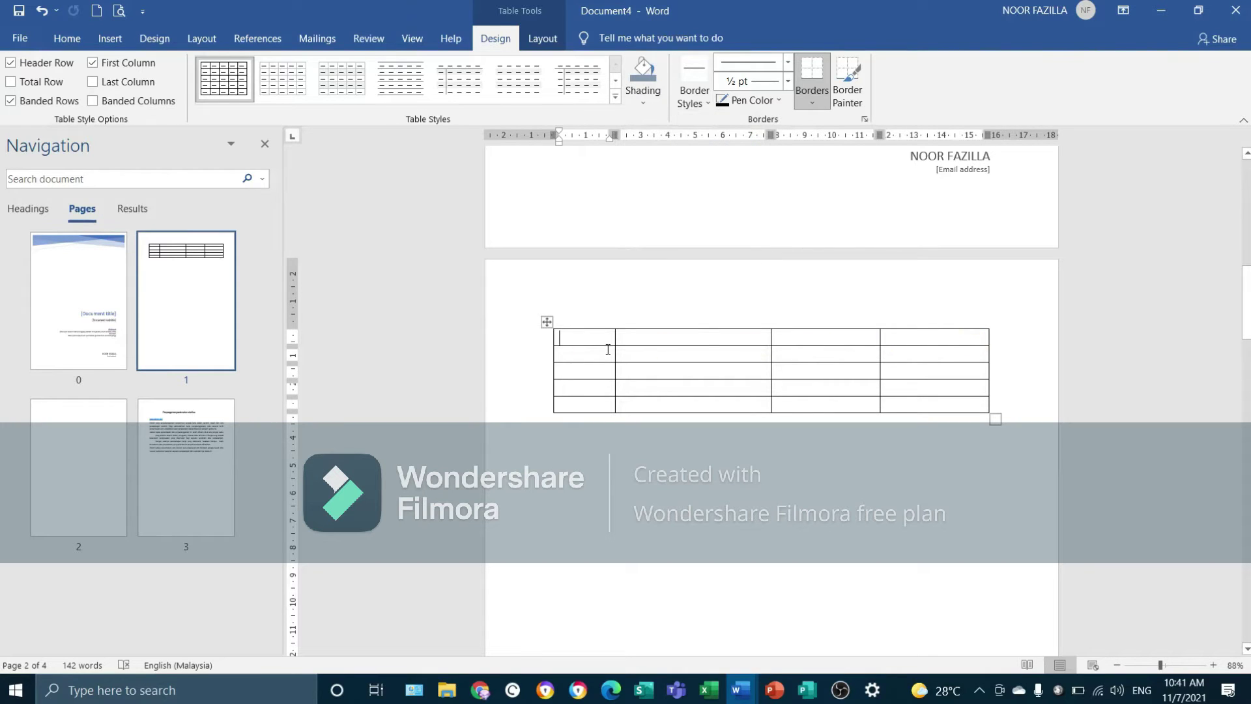
pyautogui.write('bil')
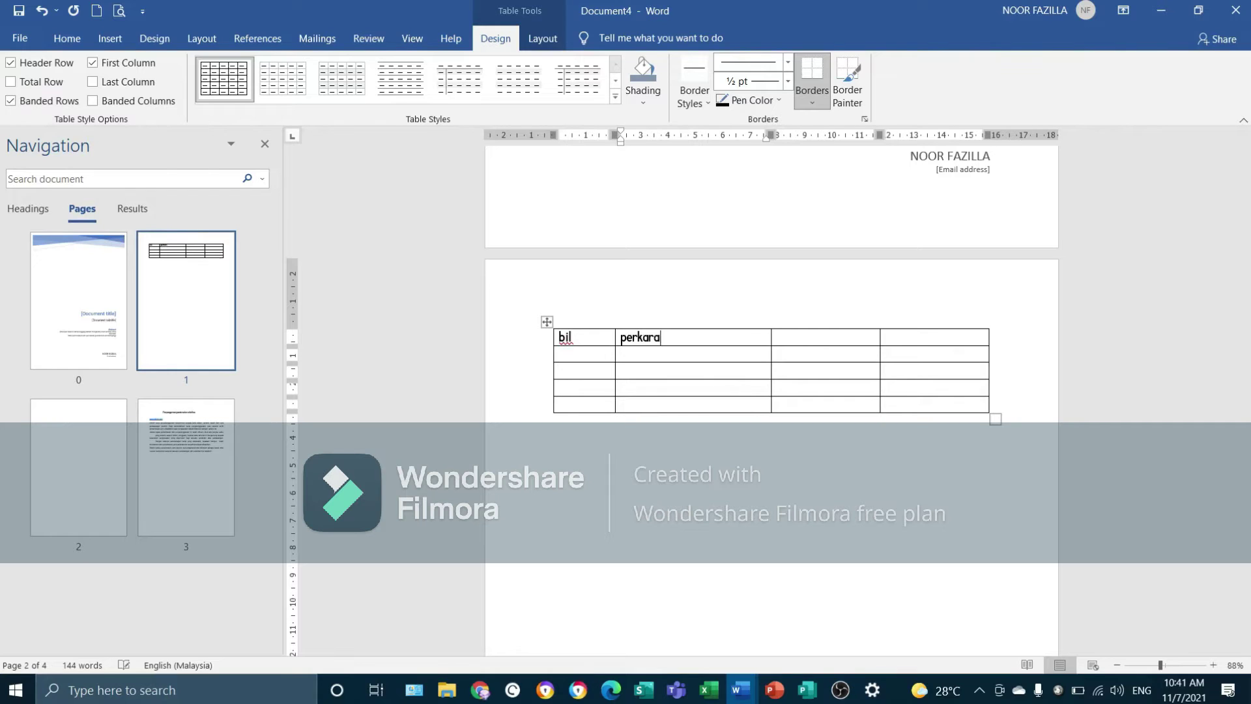
# Step: Shade all four cells of the table's header row light gold
pyautogui.moveTo(552, 345)
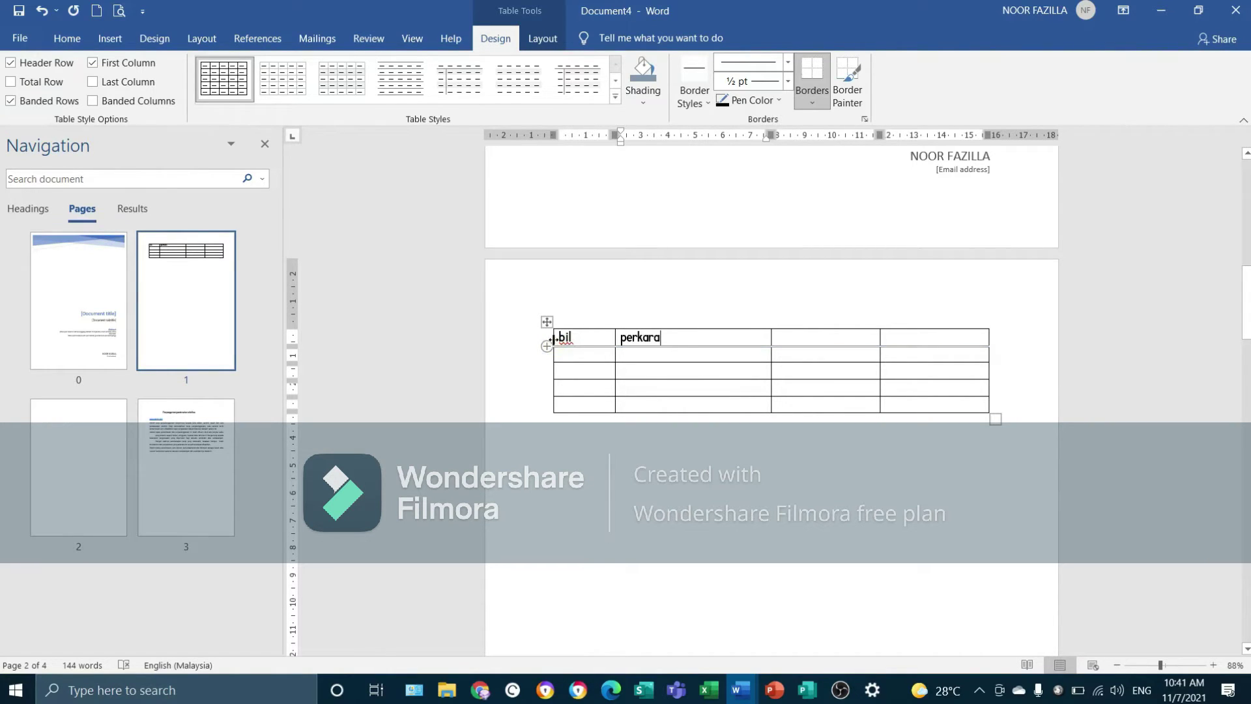
pyautogui.moveTo(558, 339); pyautogui.dragTo(936, 345)
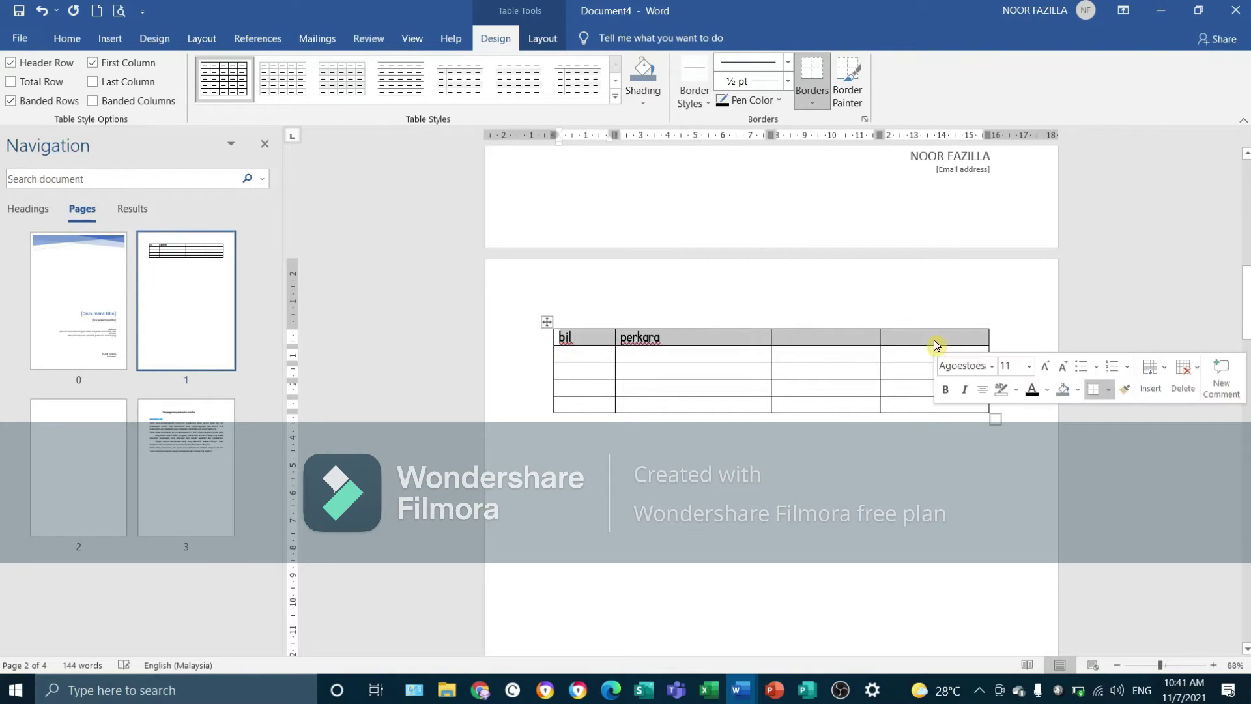
pyautogui.click(645, 104)
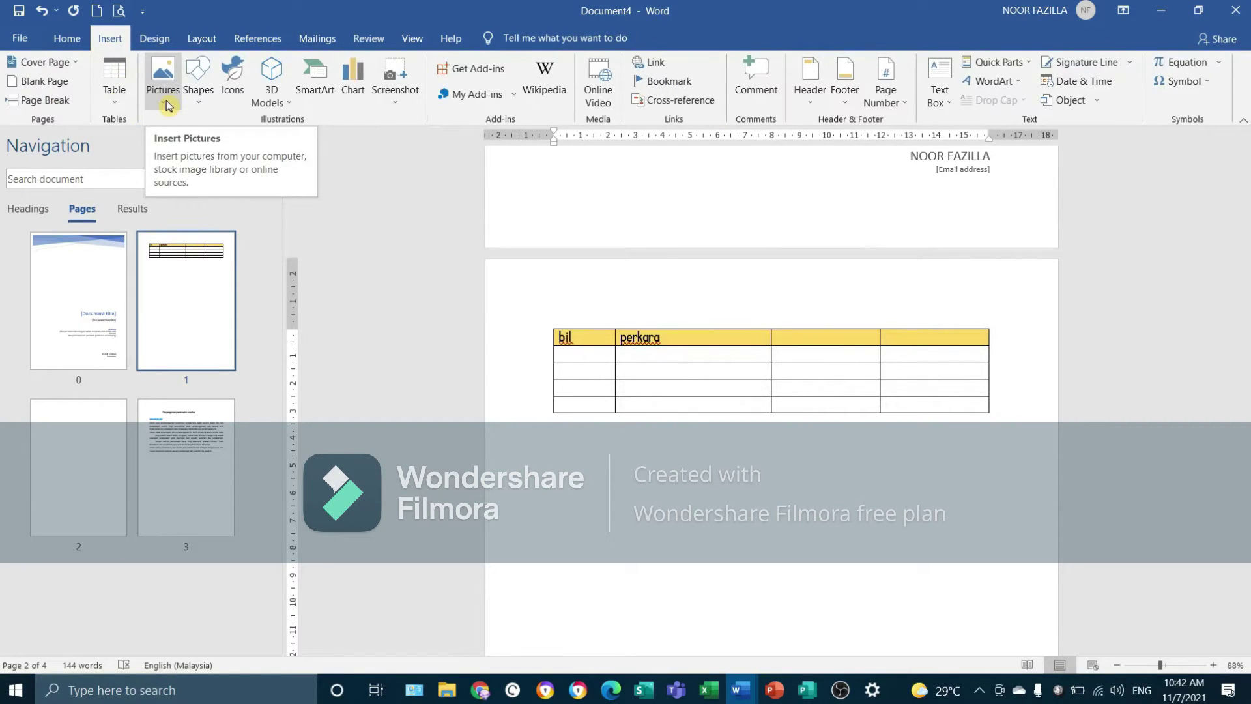
# Step: Insert the purple ribbon bow picture from the Bows folder in D:\APA - APA AJER below the table
pyautogui.click(166, 101)
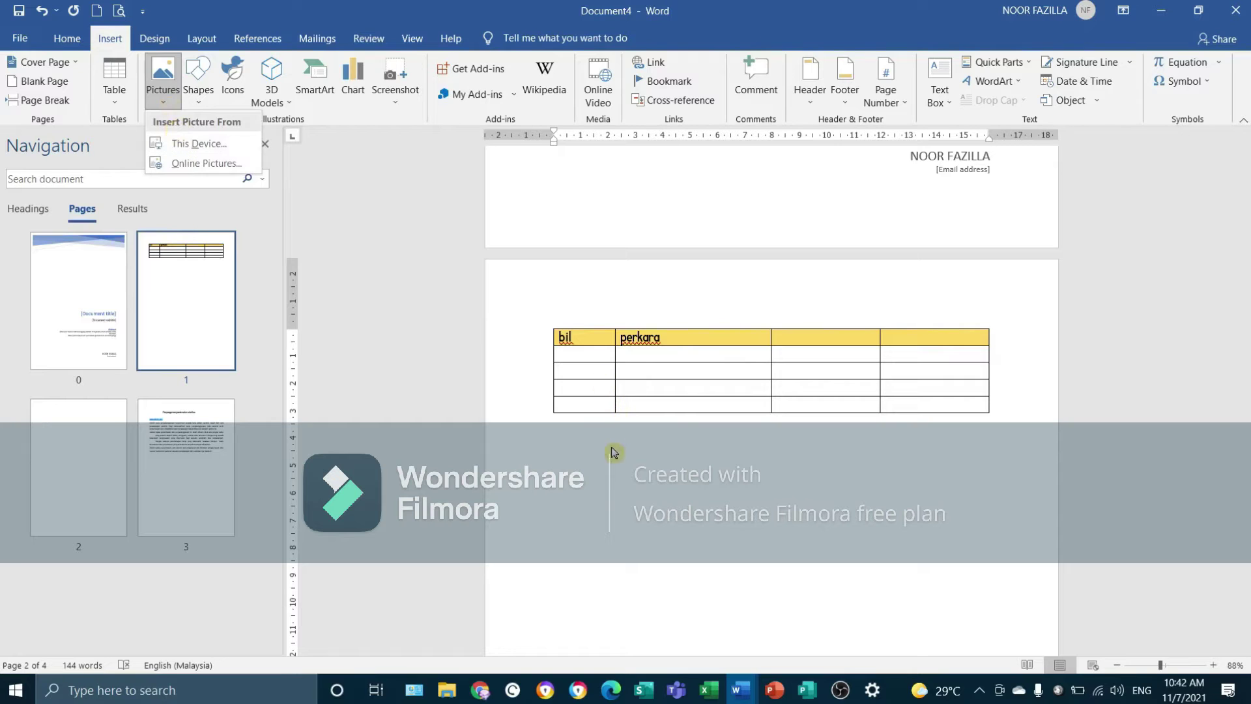
pyautogui.click(196, 143)
pyautogui.scroll(-3, 72, 253)
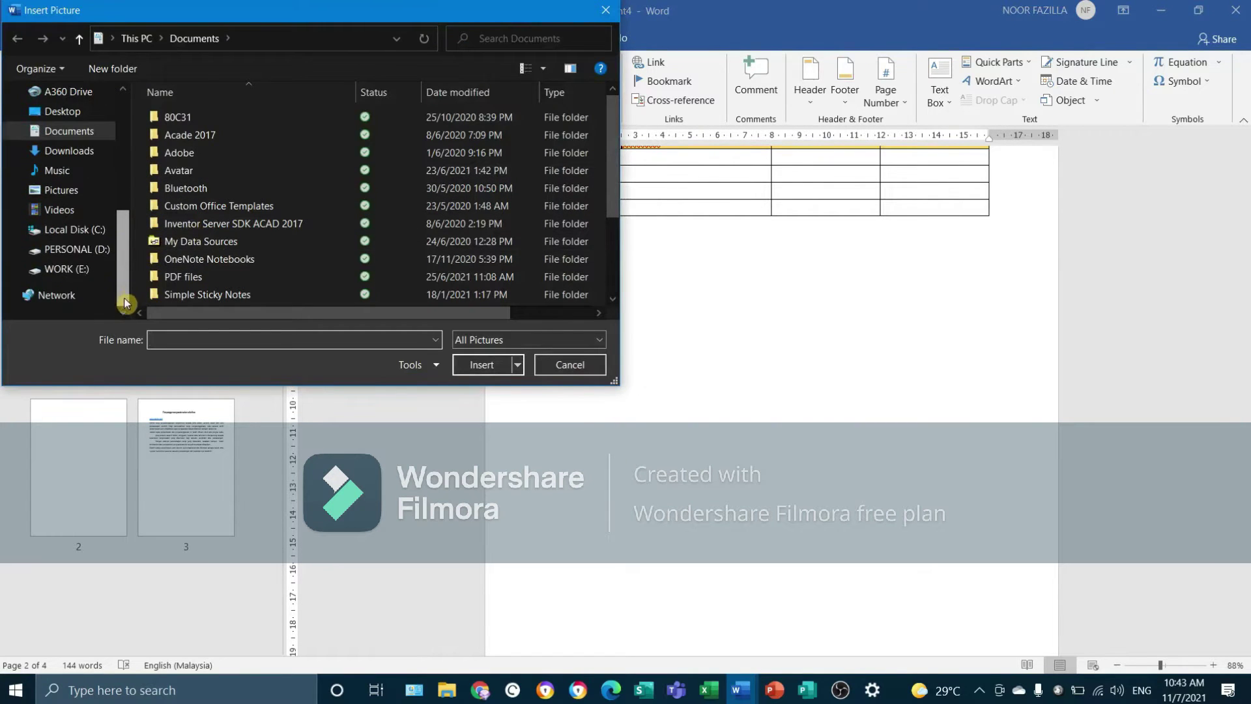
pyautogui.click(72, 252)
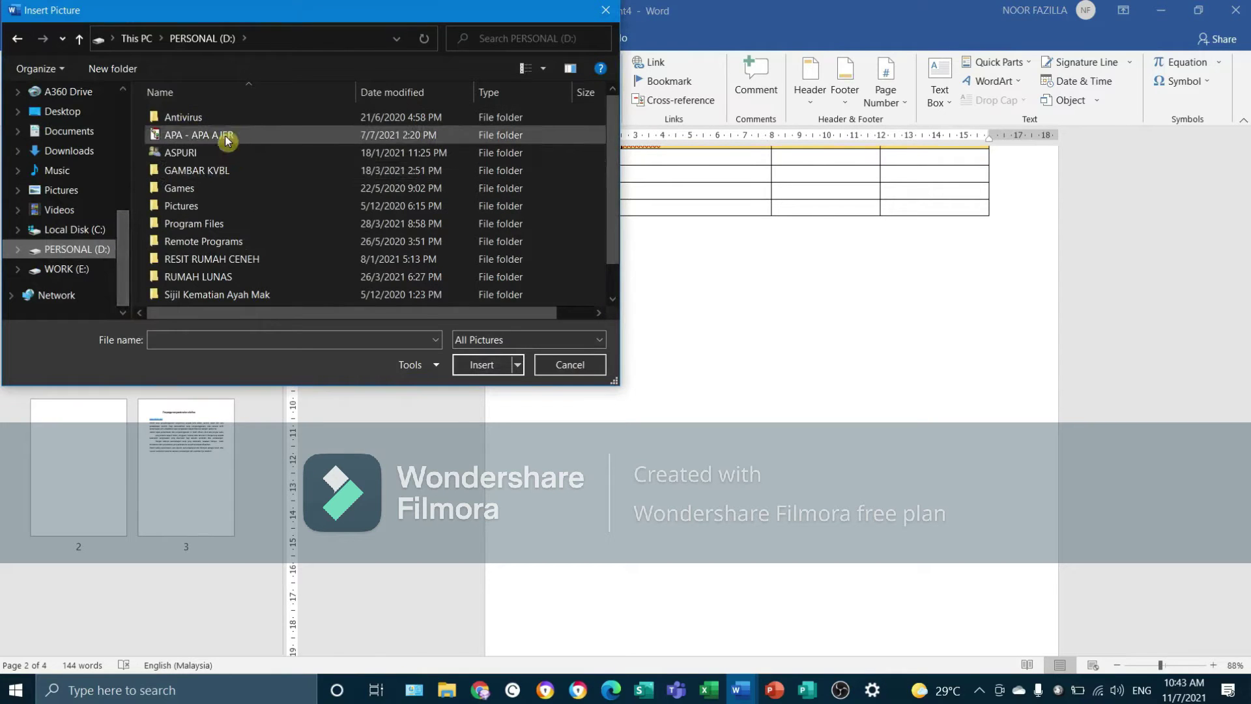
pyautogui.doubleClick(228, 135)
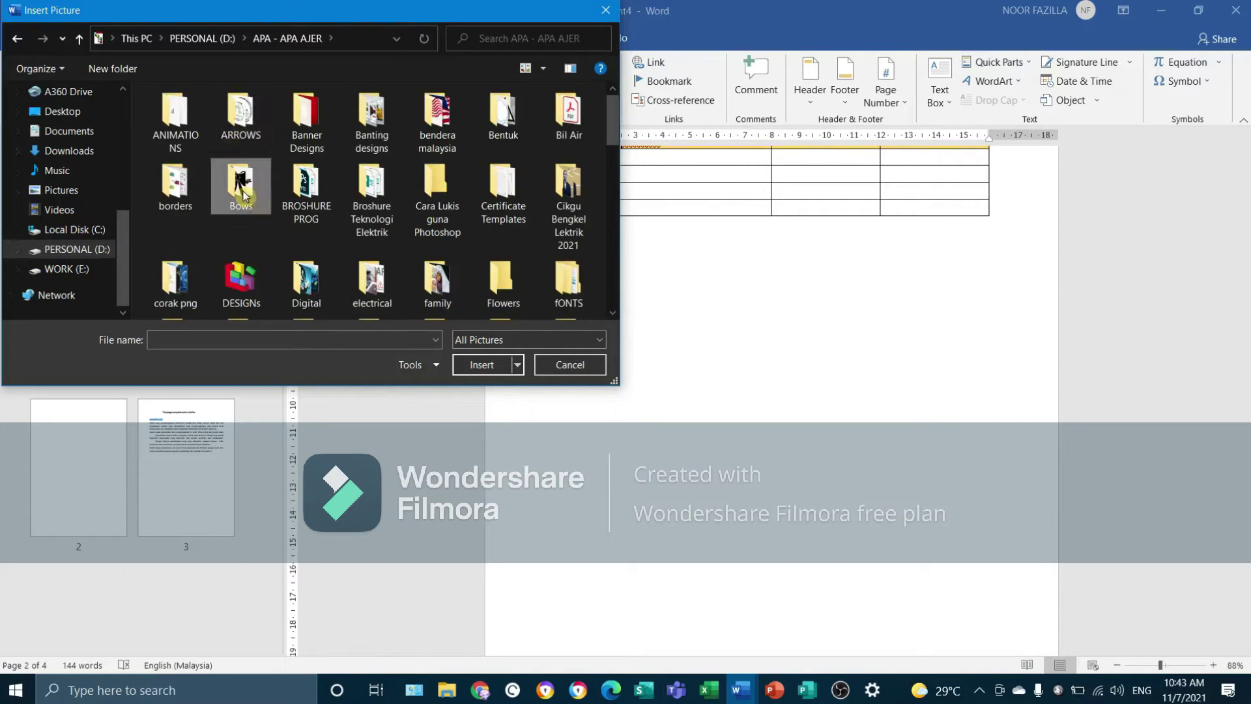
pyautogui.doubleClick(238, 179)
pyautogui.click(500, 366)
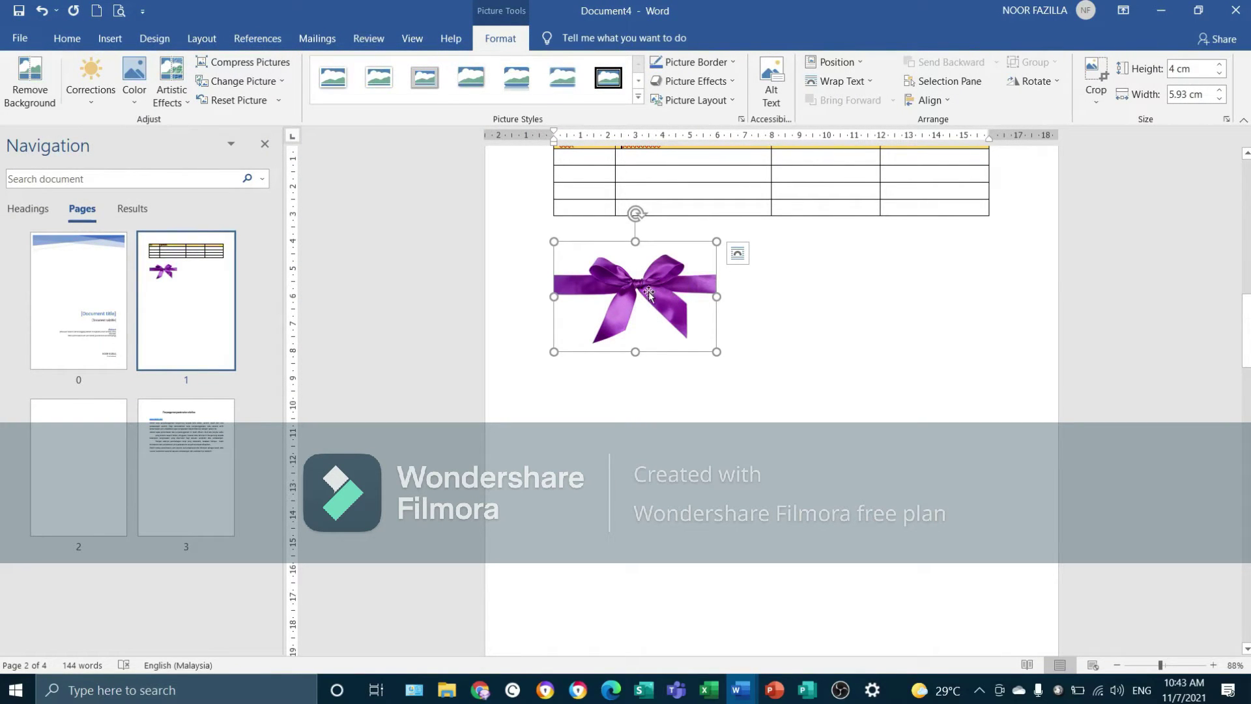
# Step: Try to move the in-line bow picture down the document and undo the move
pyautogui.click(727, 237)
pyautogui.click(572, 328)
pyautogui.moveTo(641, 299); pyautogui.dragTo(816, 437)
pyautogui.scroll(-2, 702, 341)
pyautogui.scroll(3, 699, 342)
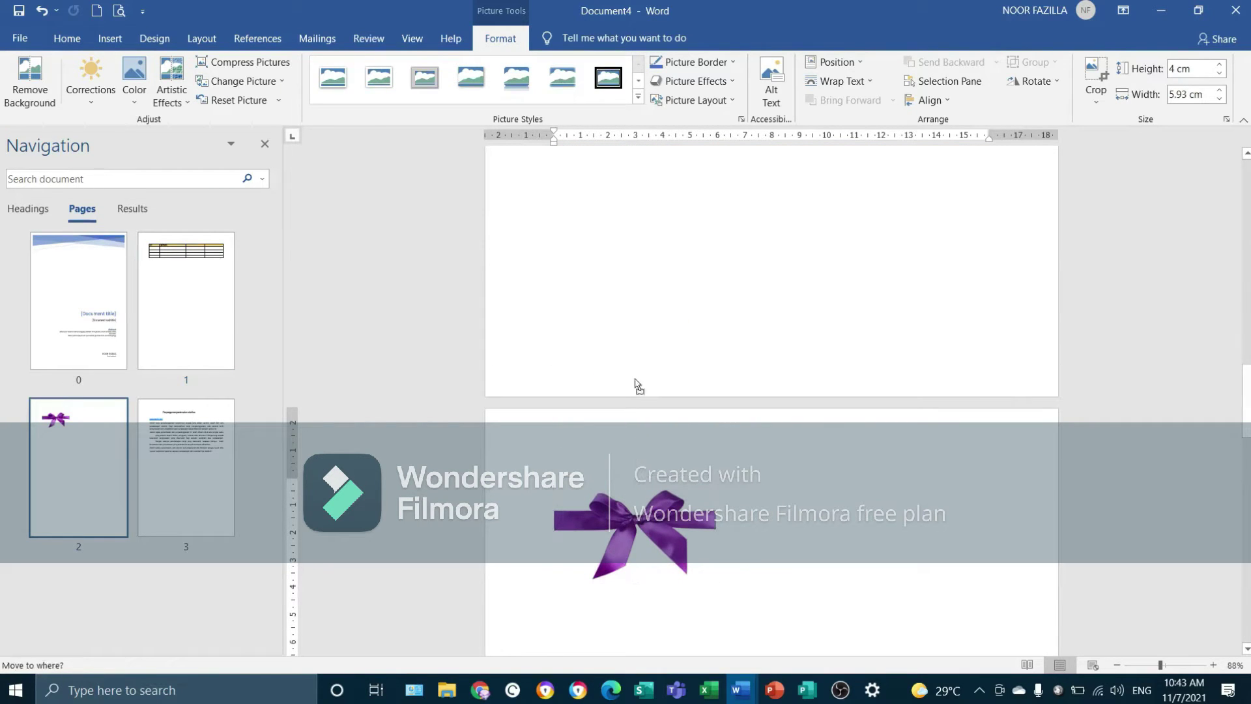
pyautogui.hotkey('ctrl', 'z')
pyautogui.scroll(1, 646, 293)
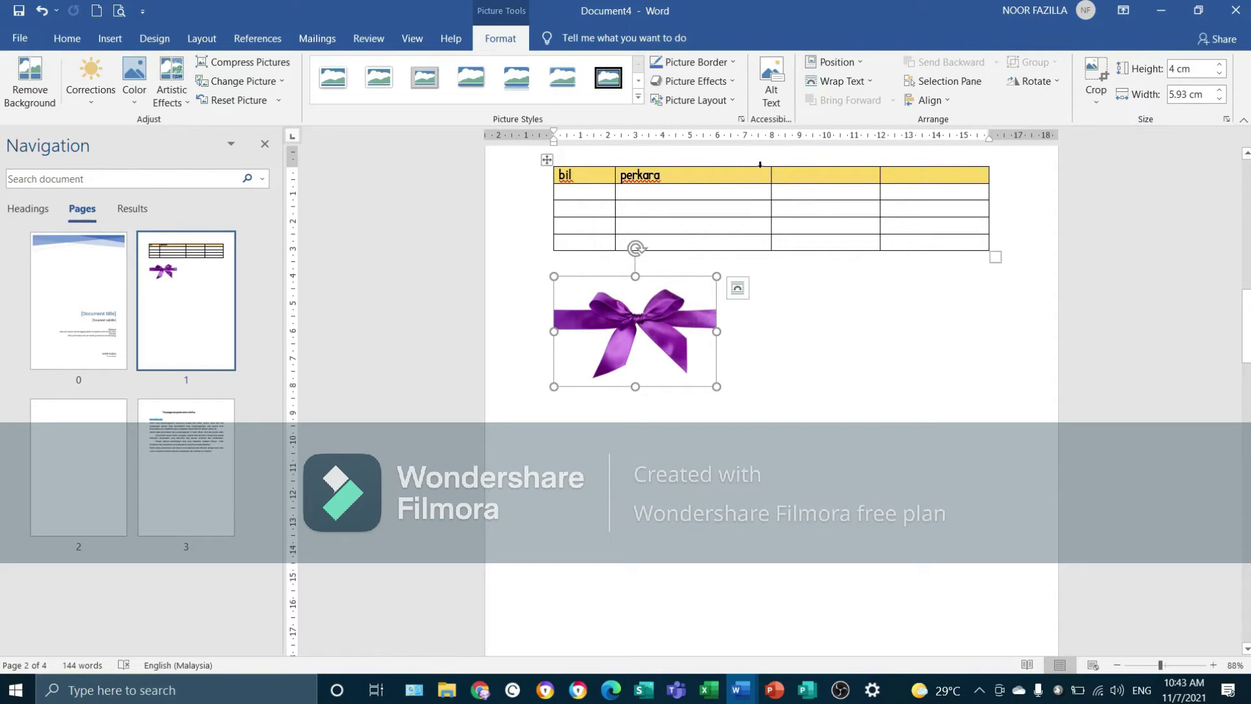
# Step: Set the bow picture's text wrapping to In Front of Text and place it over the table's last two columns
pyautogui.click(854, 88)
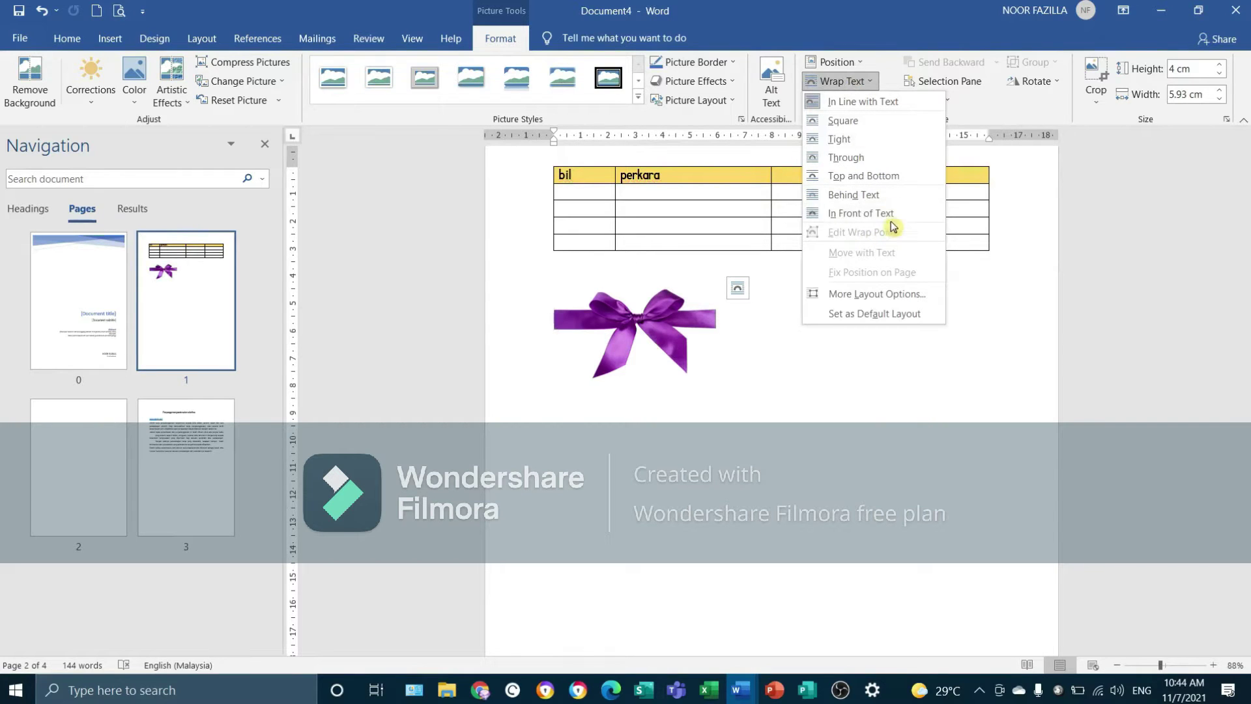
pyautogui.click(889, 219)
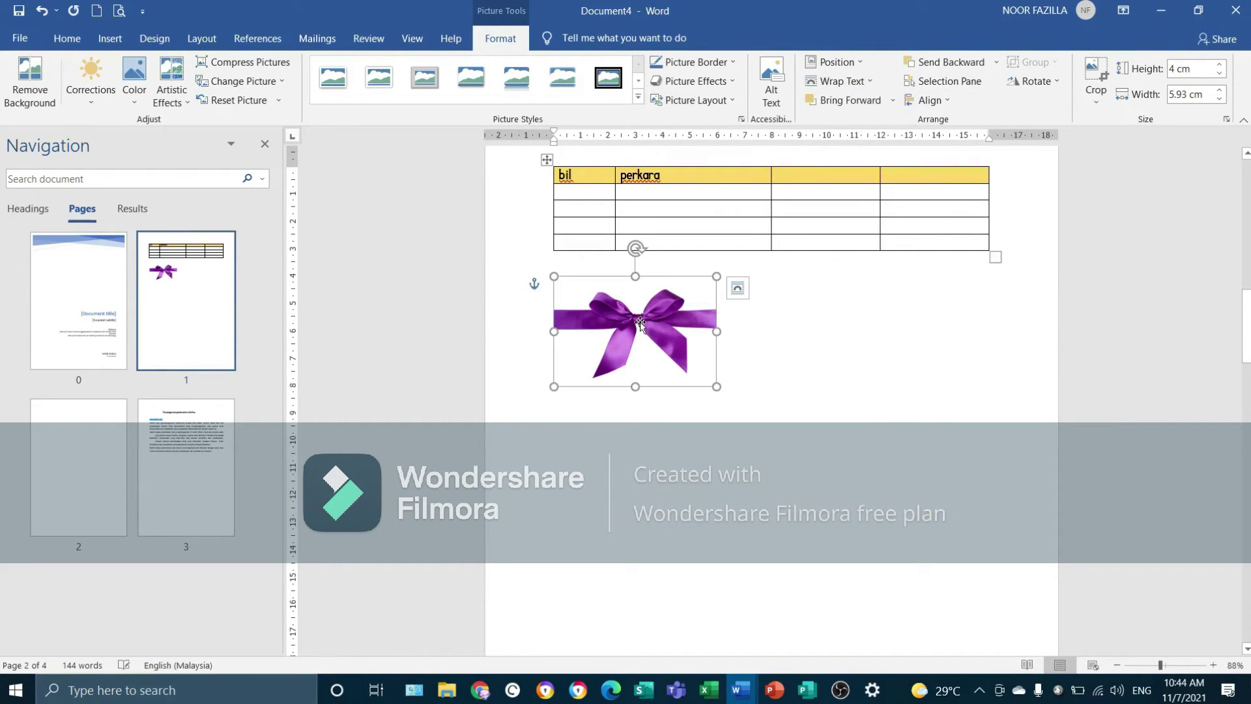
pyautogui.moveTo(640, 322); pyautogui.dragTo(662, 236)
pyautogui.scroll(3, 661, 236)
pyautogui.moveTo(667, 362); pyautogui.dragTo(928, 381)
pyautogui.moveTo(914, 333); pyautogui.dragTo(939, 250)
pyautogui.moveTo(899, 303); pyautogui.dragTo(806, 346)
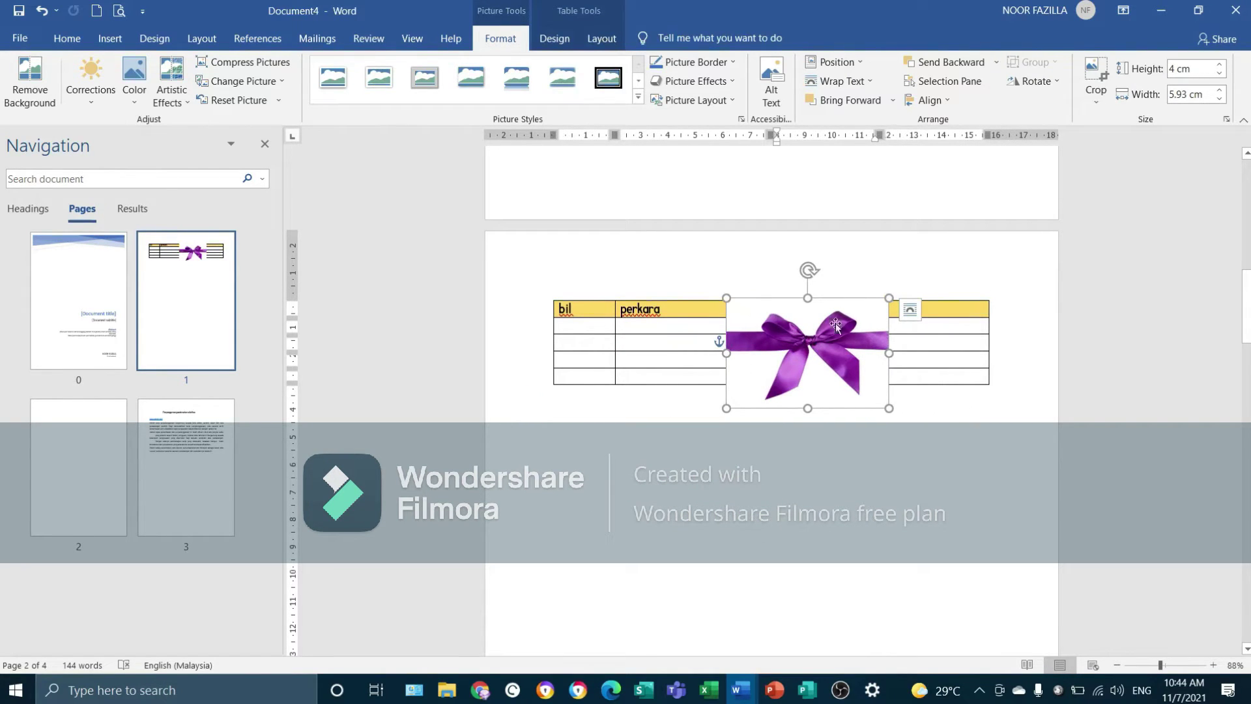
pyautogui.moveTo(808, 343); pyautogui.dragTo(906, 344)
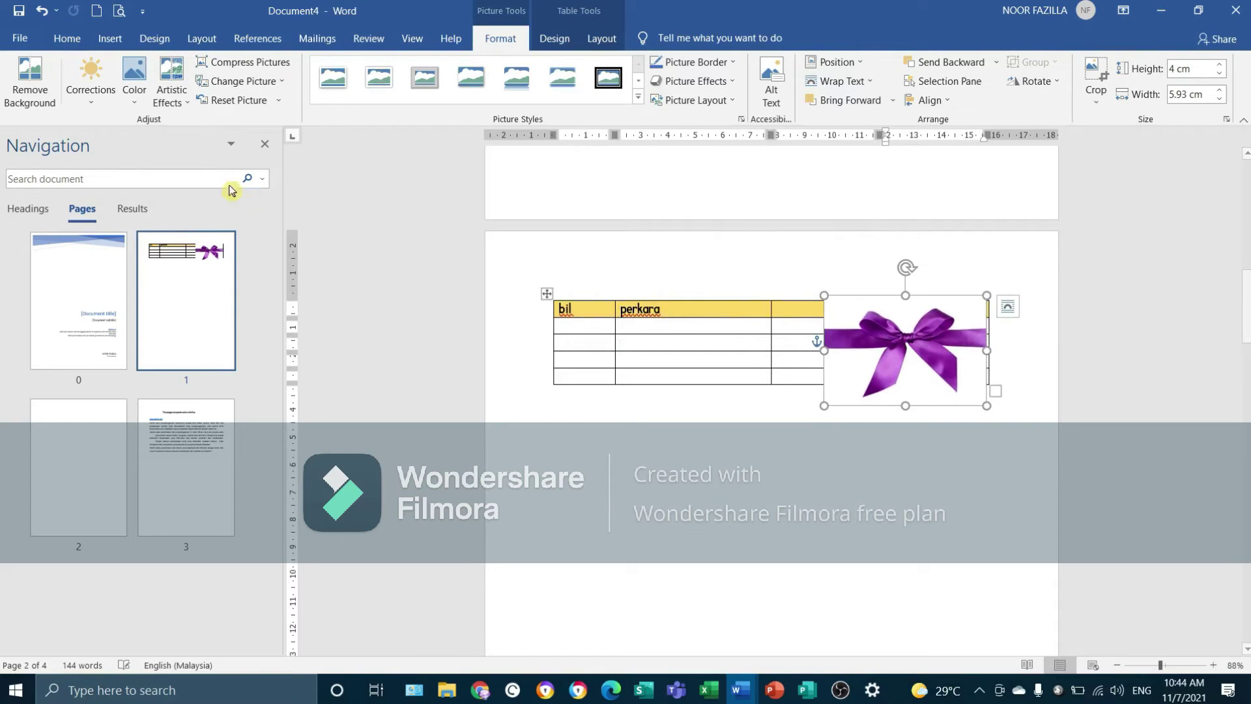
# Step: Set the bow picture's white background as its transparent colour
pyautogui.click(135, 105)
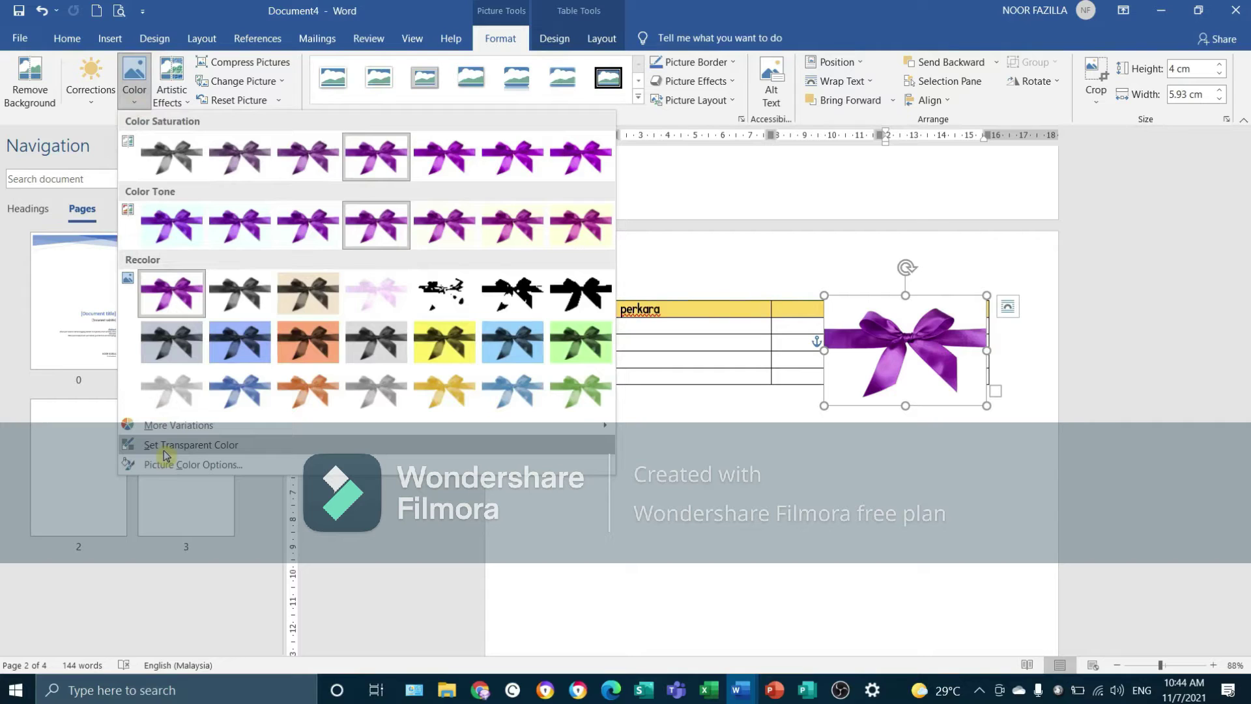
pyautogui.click(166, 446)
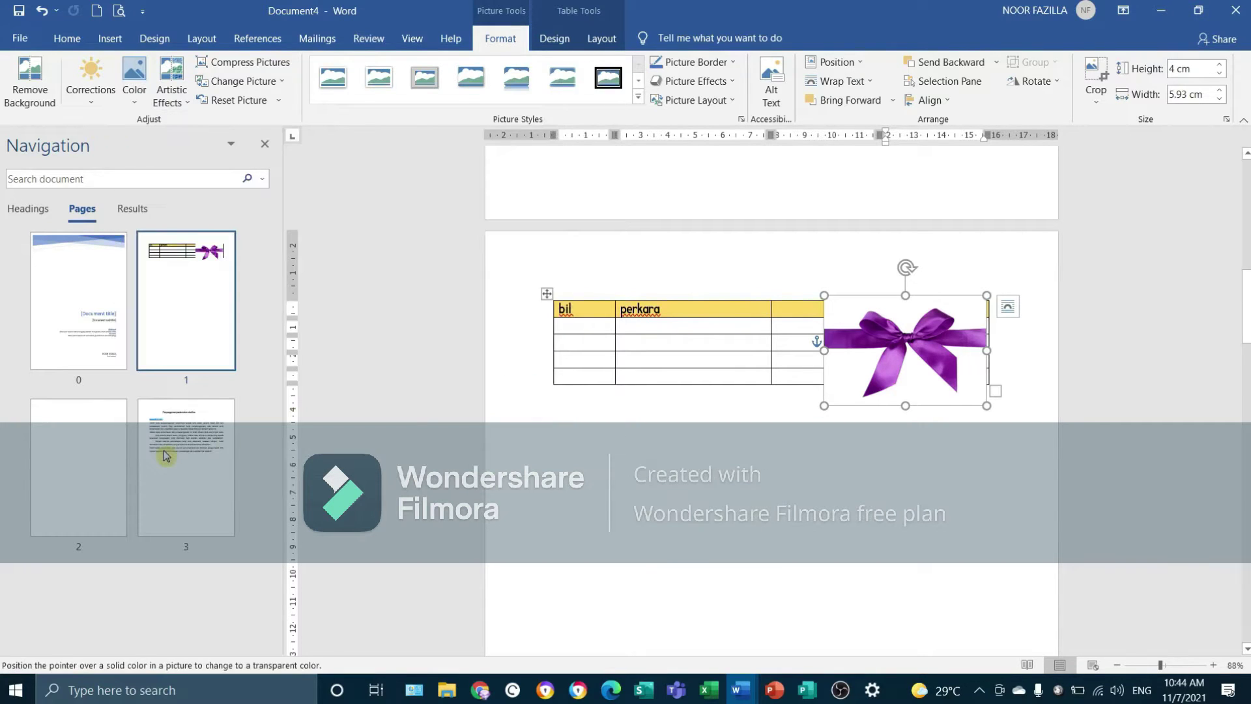
pyautogui.click(853, 376)
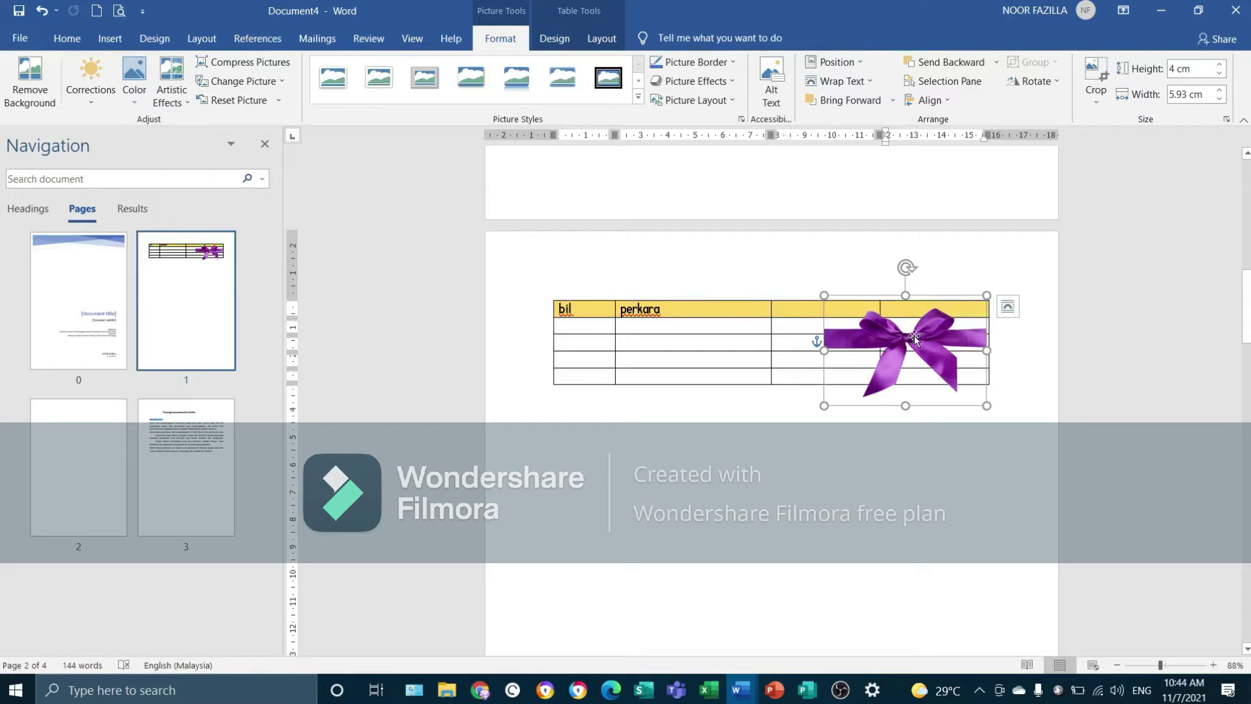
# Step: Move the bow picture over the table's upper corner and back down below the table's first columns
pyautogui.moveTo(910, 338); pyautogui.dragTo(958, 294)
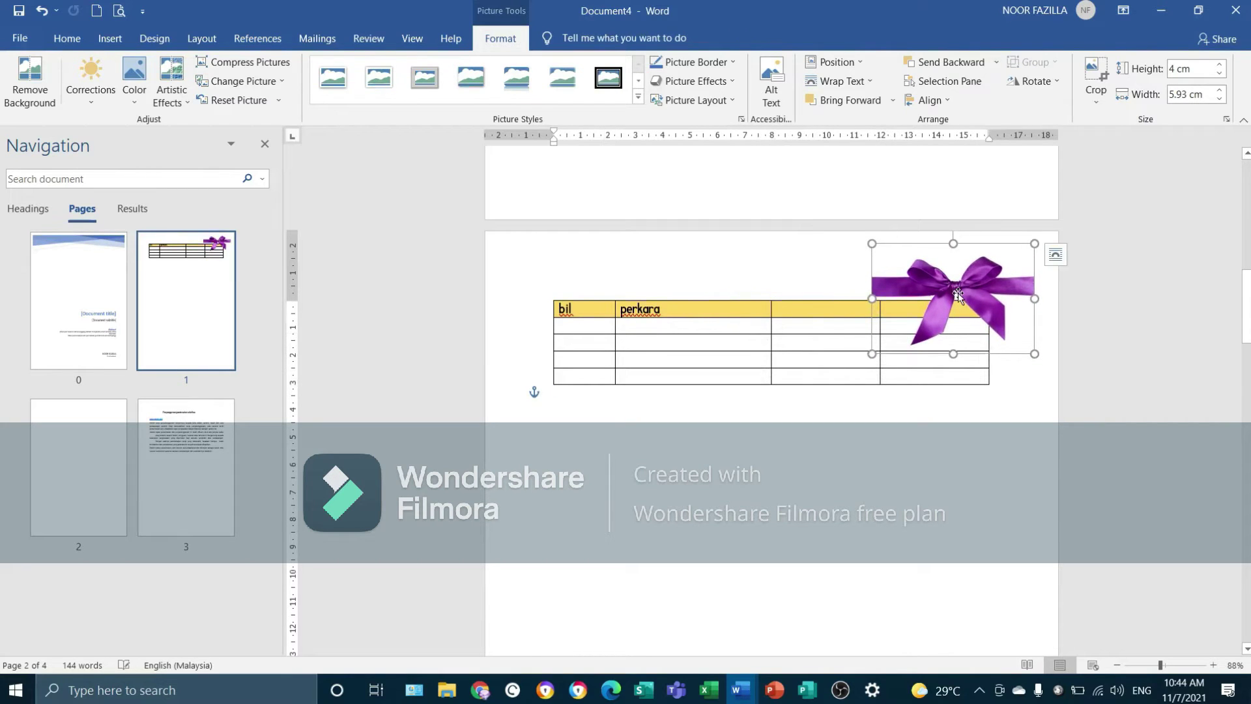
pyautogui.click(962, 419)
pyautogui.moveTo(951, 302); pyautogui.dragTo(628, 433)
# Step: Draw a rectangle with rounded diagonal corners, about 13.75 cm wide and 5 cm high, below the bow picture
pyautogui.click(110, 39)
pyautogui.click(199, 84)
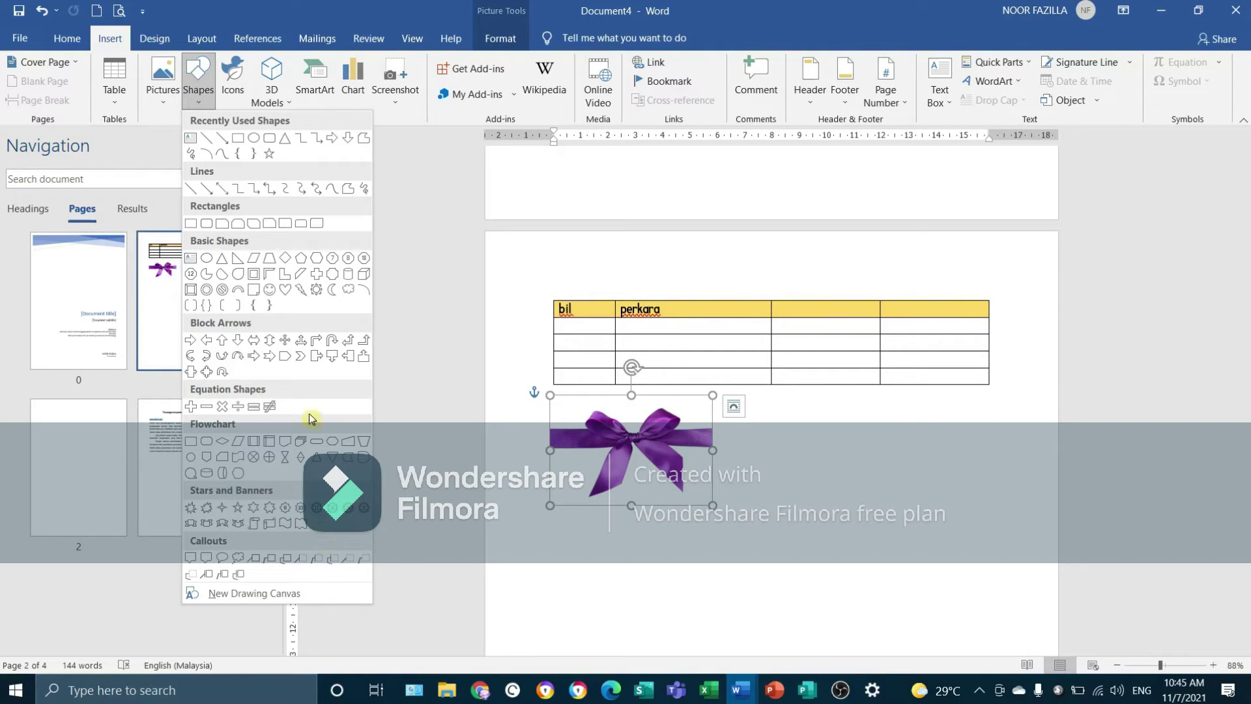
pyautogui.click(316, 224)
pyautogui.scroll(-3, 615, 458)
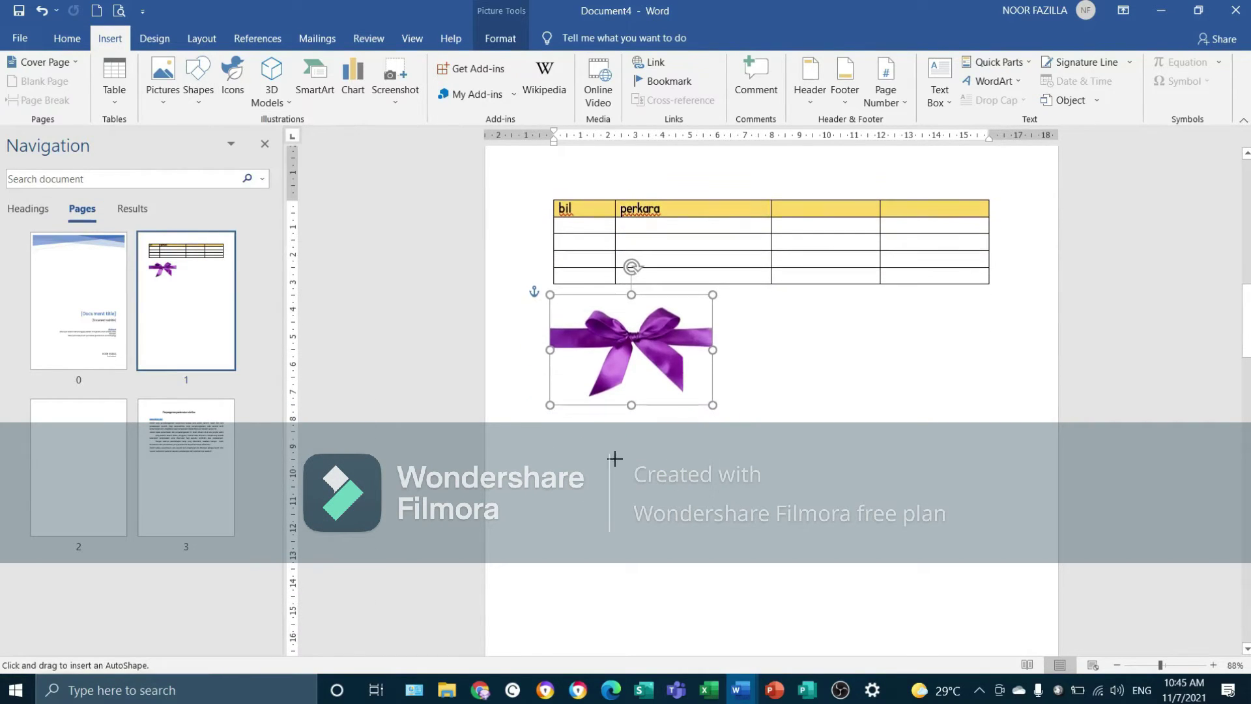
pyautogui.moveTo(583, 430)
pyautogui.mouseDown()
pyautogui.moveTo(620, 534)
pyautogui.moveTo(959, 568)
pyautogui.mouseUp()
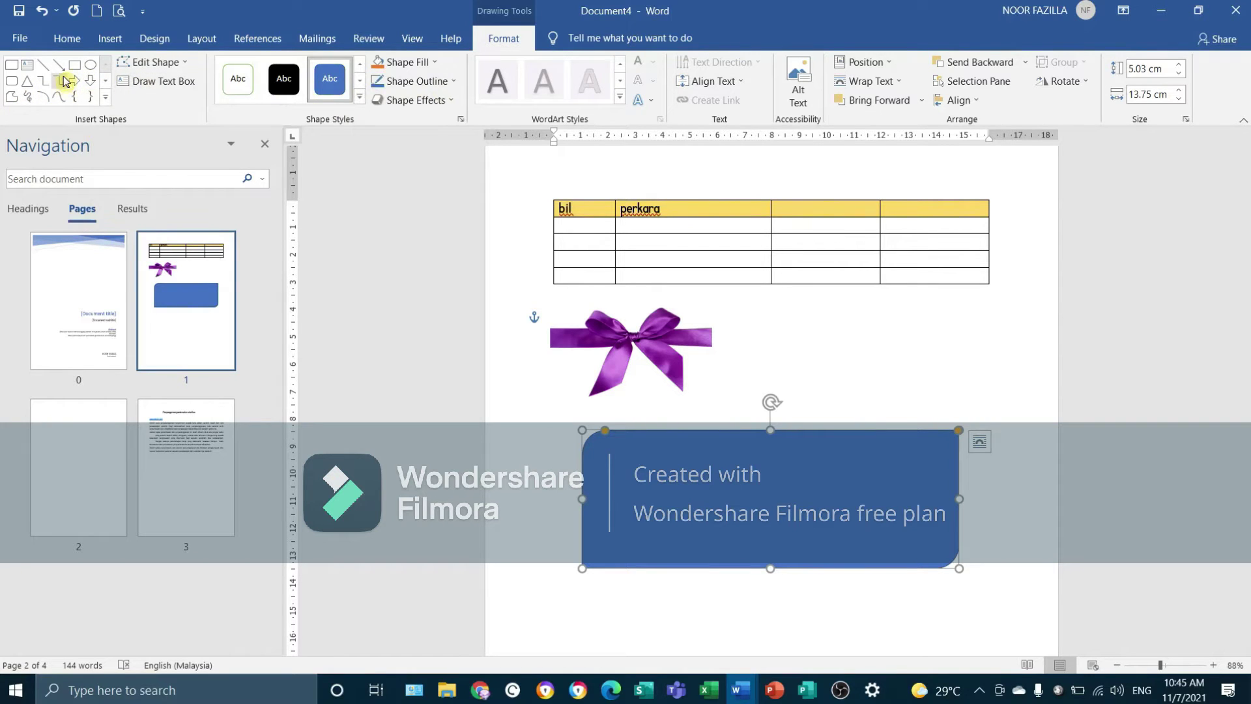
# Step: Apply the light green subtle theme style to the rectangle and look at its fill colour options without changing them
pyautogui.click(360, 96)
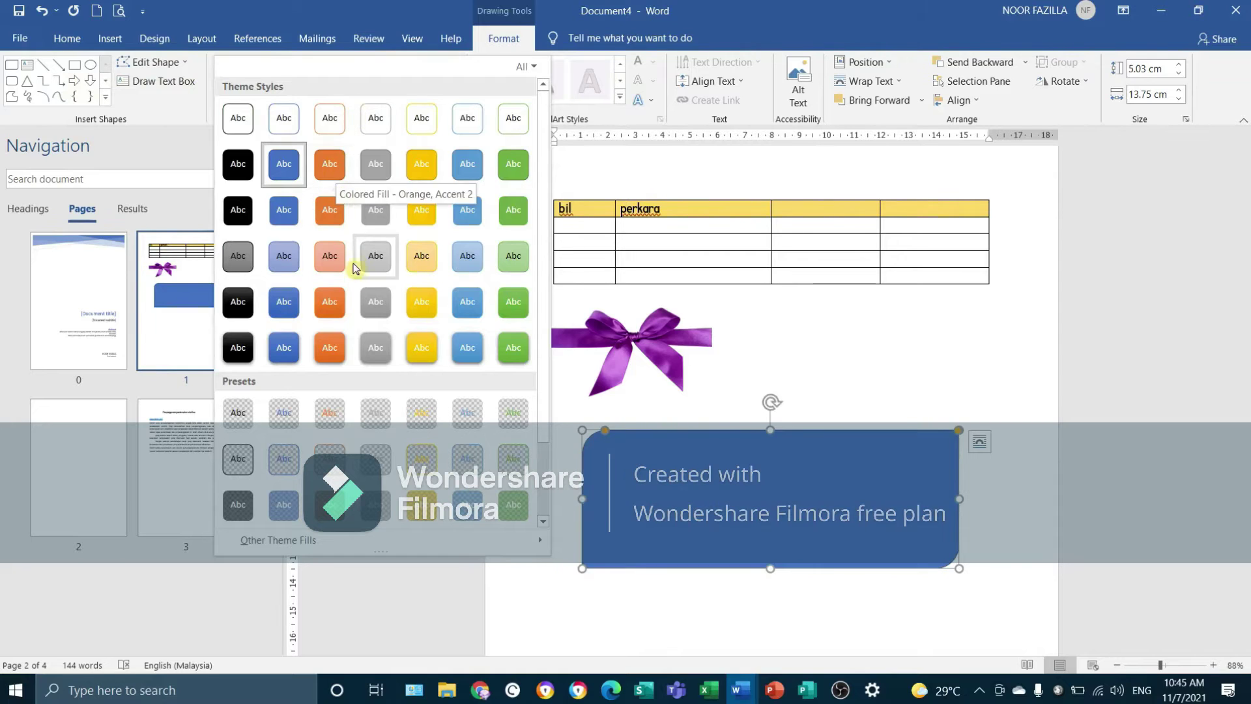
pyautogui.click(514, 255)
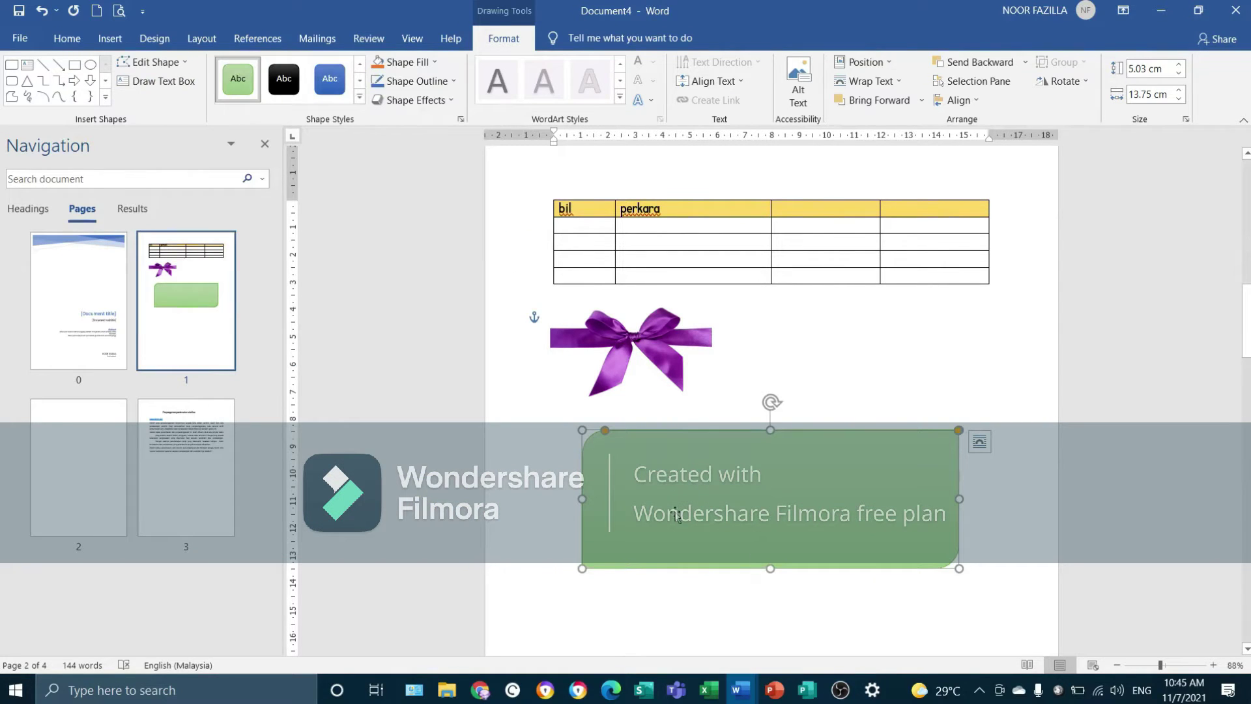
pyautogui.click(421, 65)
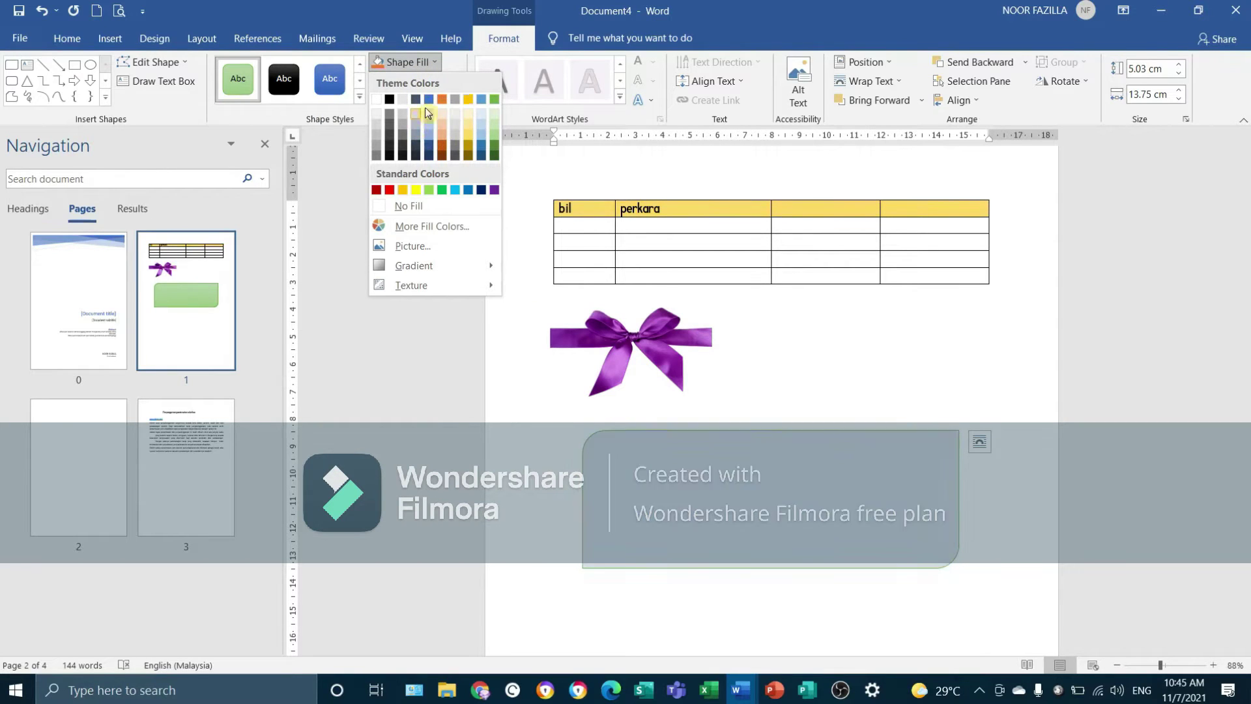
pyautogui.press('Escape')
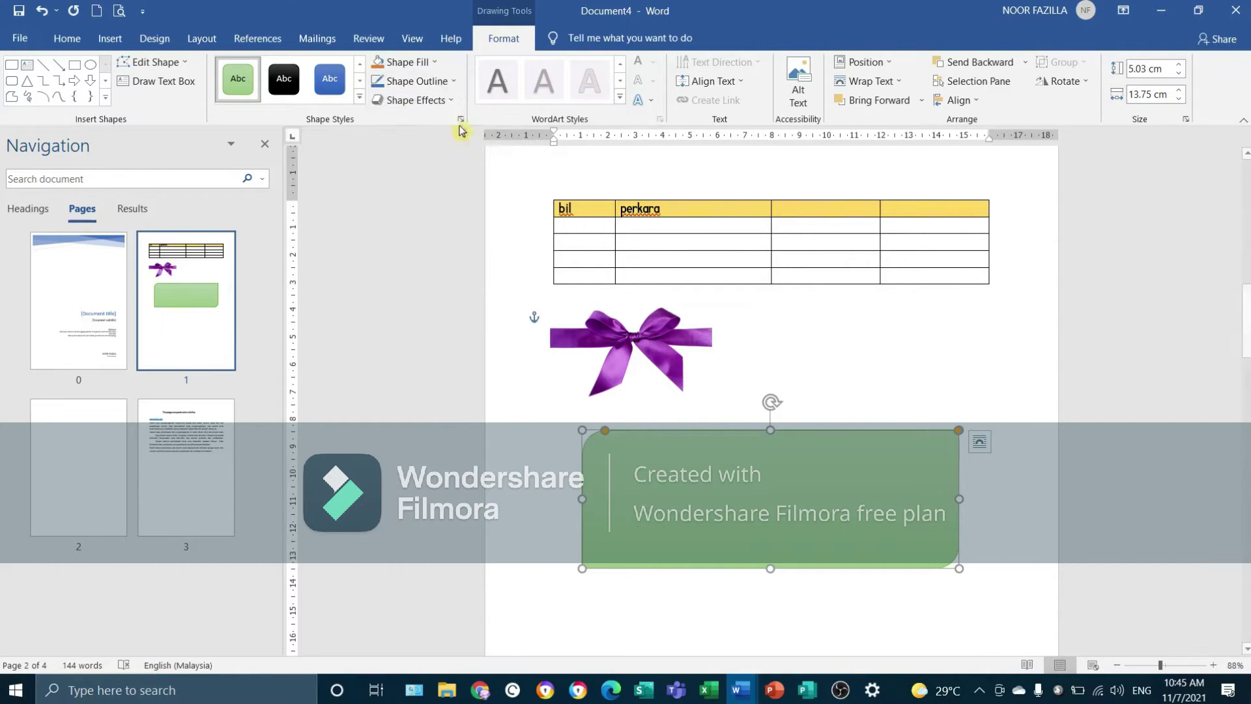
# Step: Set the green shape's outline to the darkest green theme shade and preview the dash styles without applying one
pyautogui.click(450, 82)
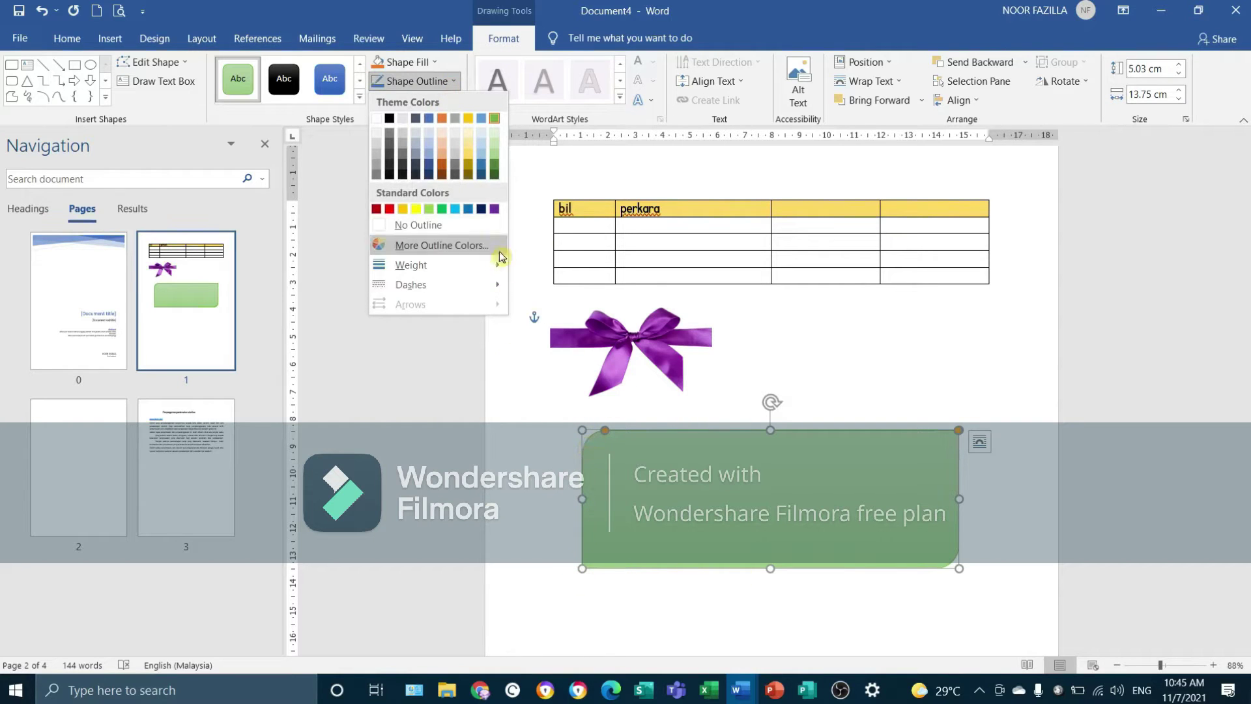
pyautogui.moveTo(437, 271)
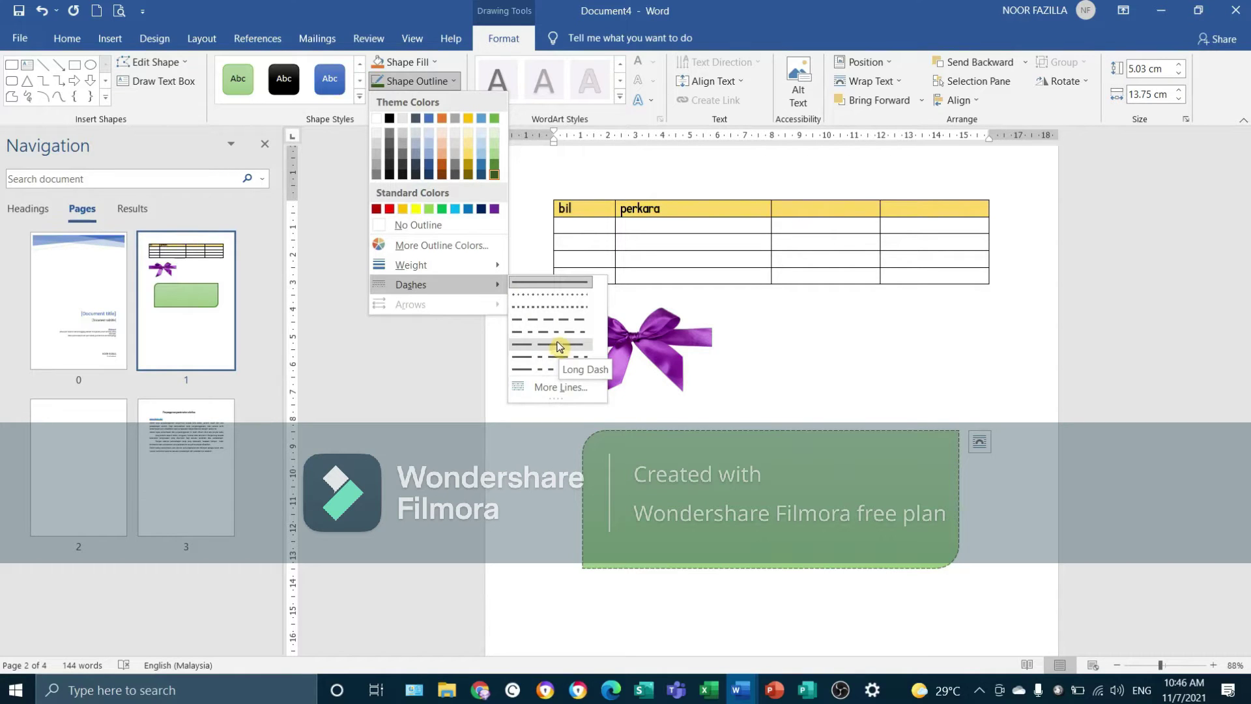
pyautogui.click(734, 333)
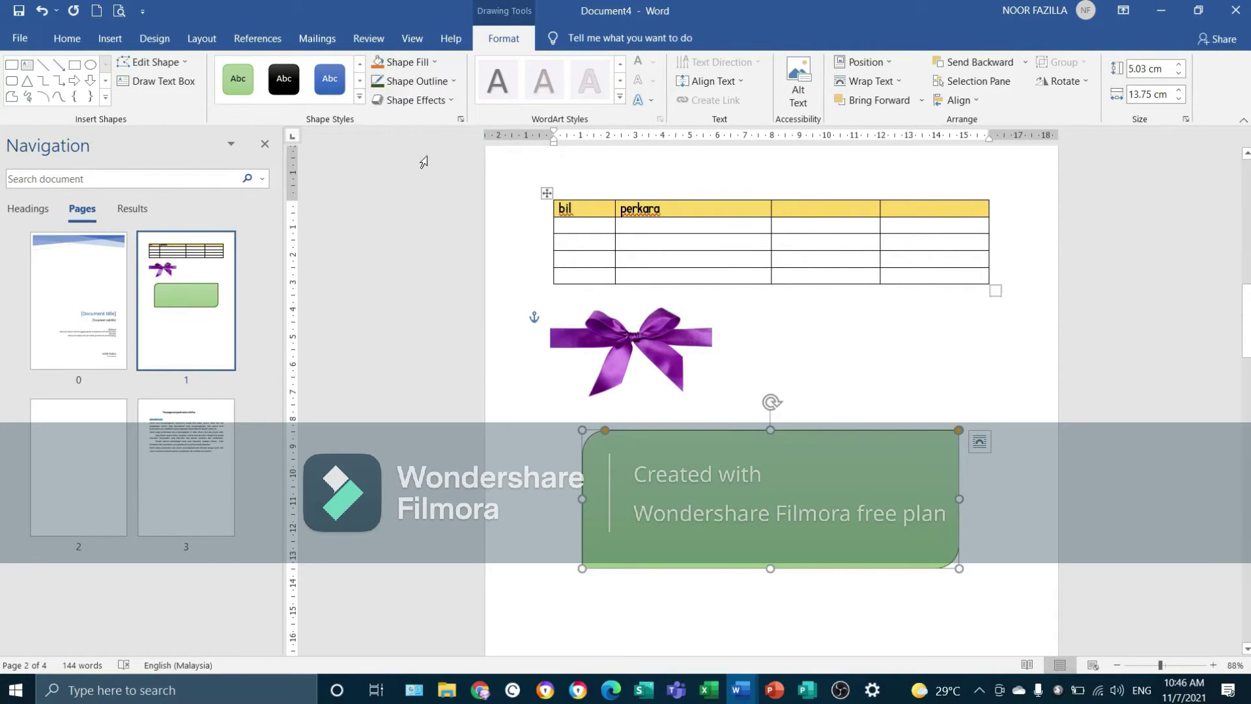
# Step: Preview the preset, shadow, bevel and 3-D rotation effects for the green shape without applying any
pyautogui.click(411, 102)
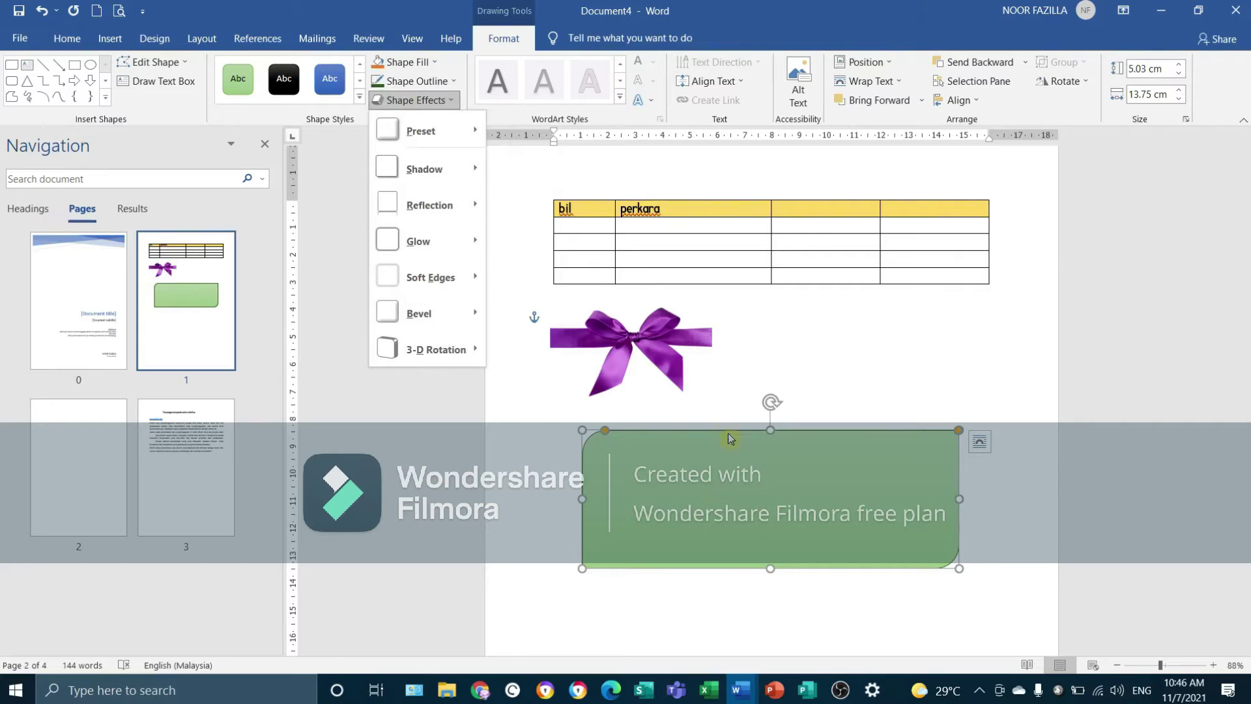
pyautogui.moveTo(443, 135)
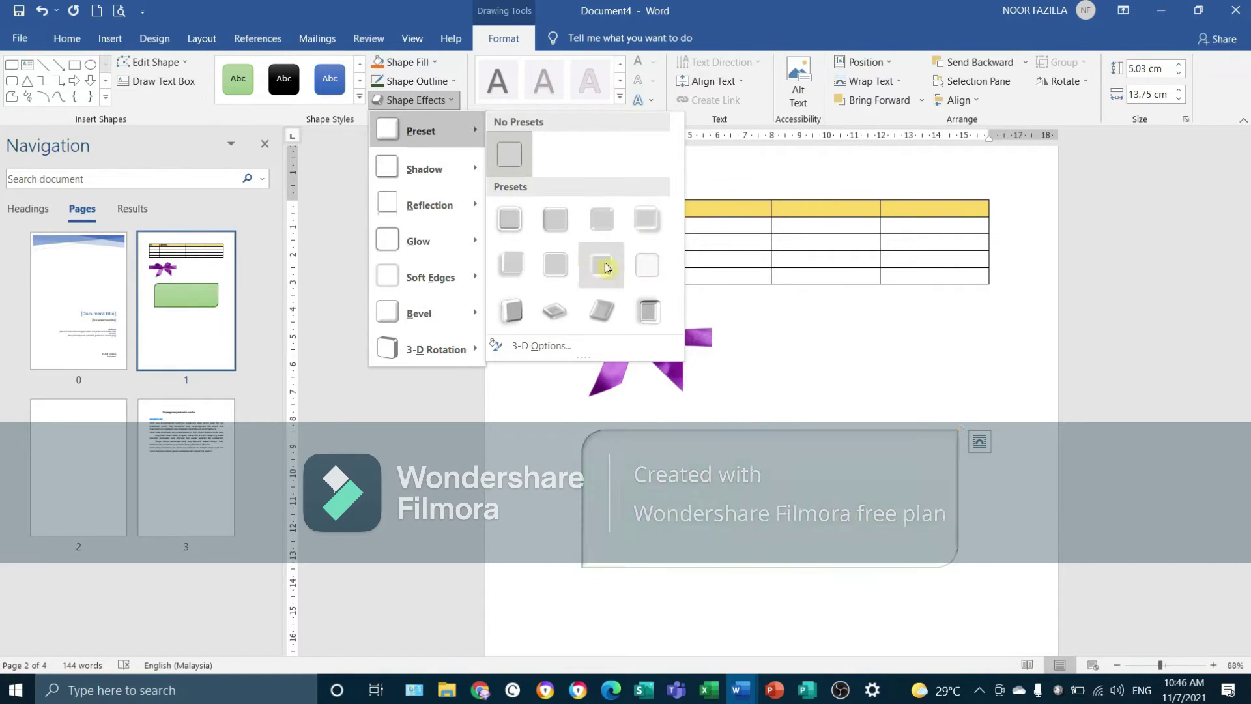
pyautogui.moveTo(425, 170)
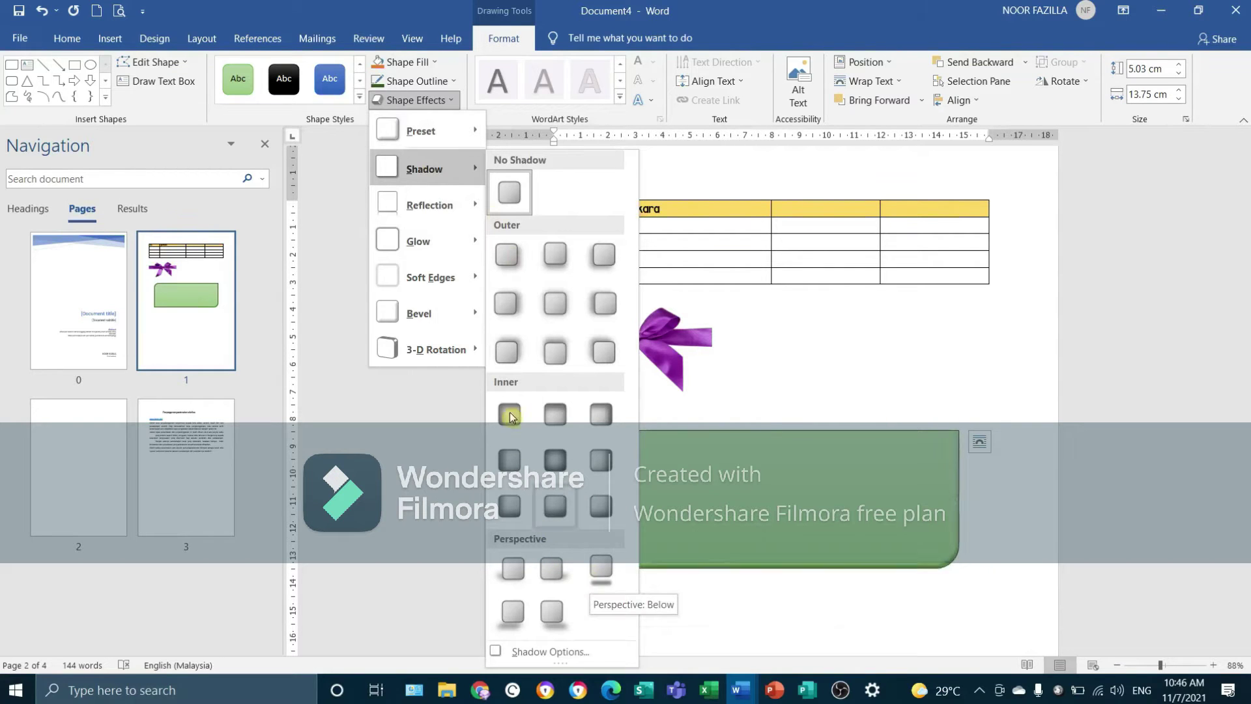
pyautogui.moveTo(407, 243)
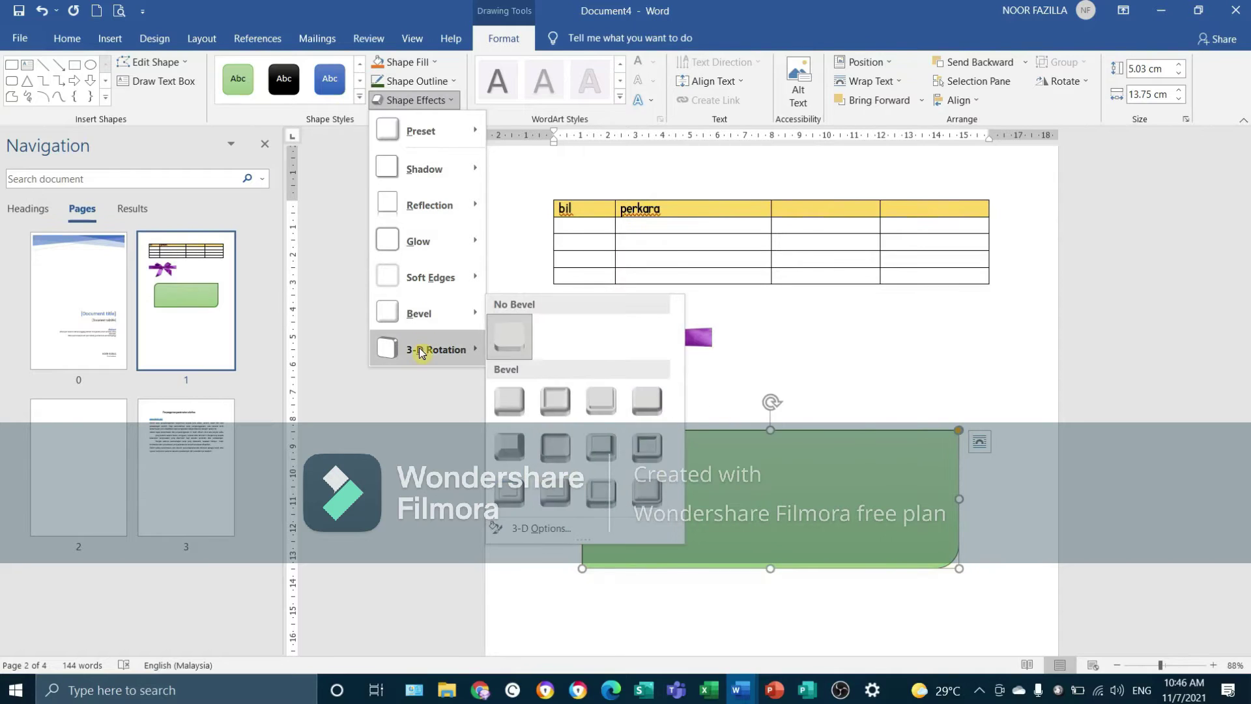
pyautogui.moveTo(430, 350)
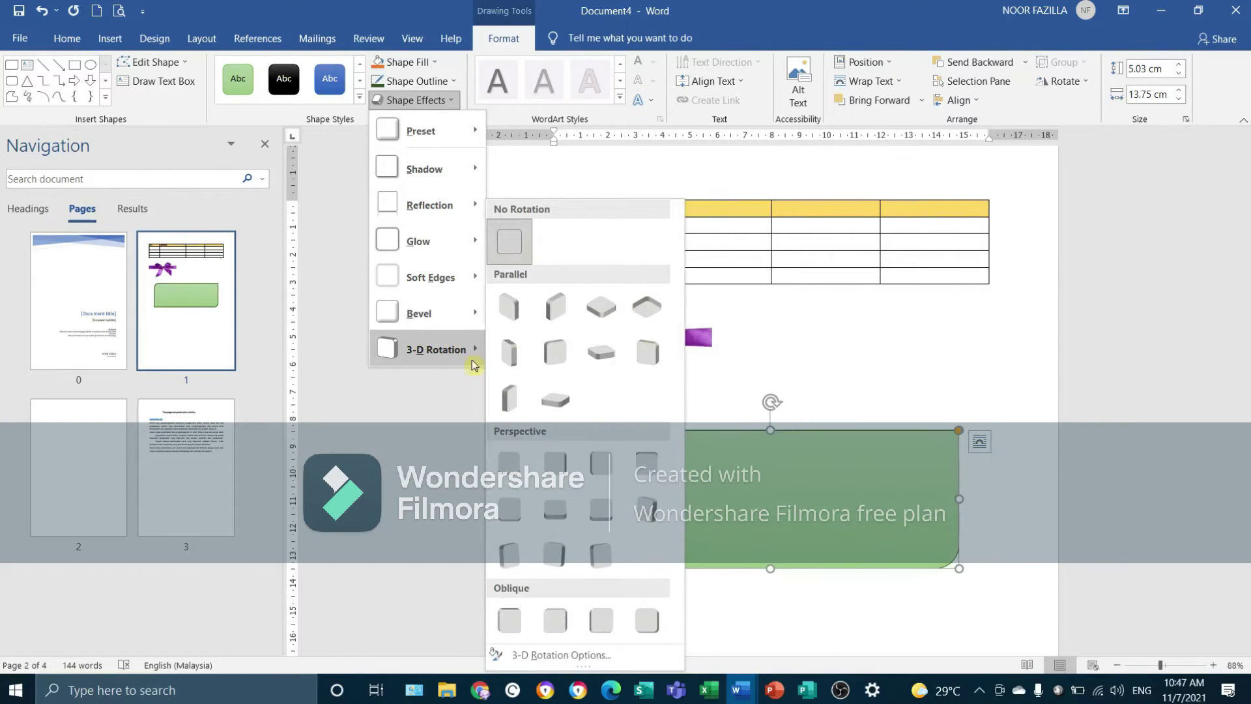
pyautogui.moveTo(456, 314)
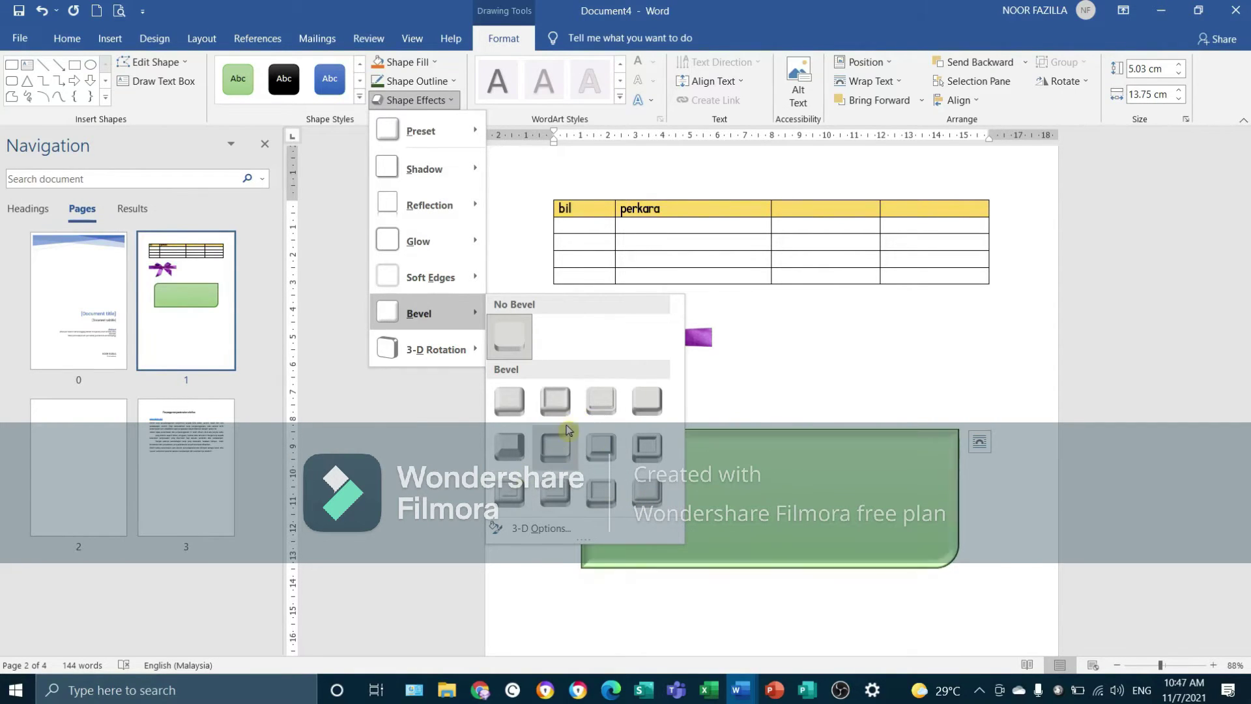
pyautogui.click(752, 370)
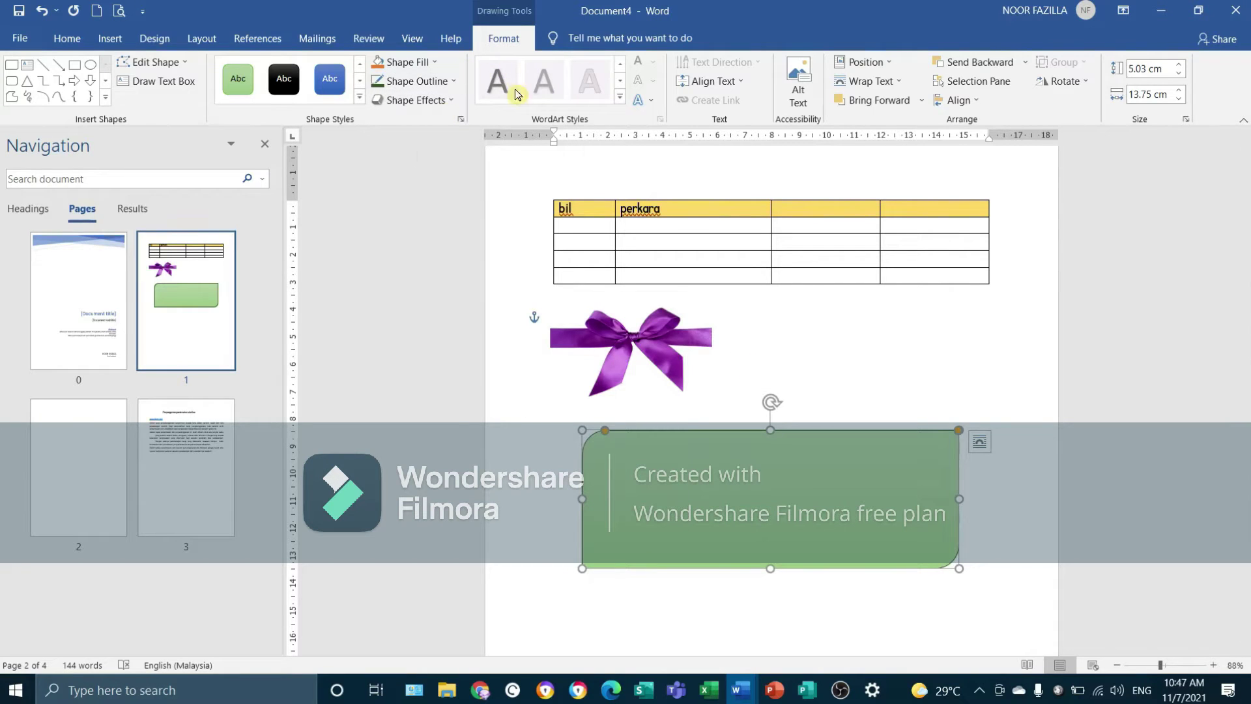
# Step: Add the text "Pendawaian Elektrik" inside the green shape
pyautogui.rightClick(729, 474)
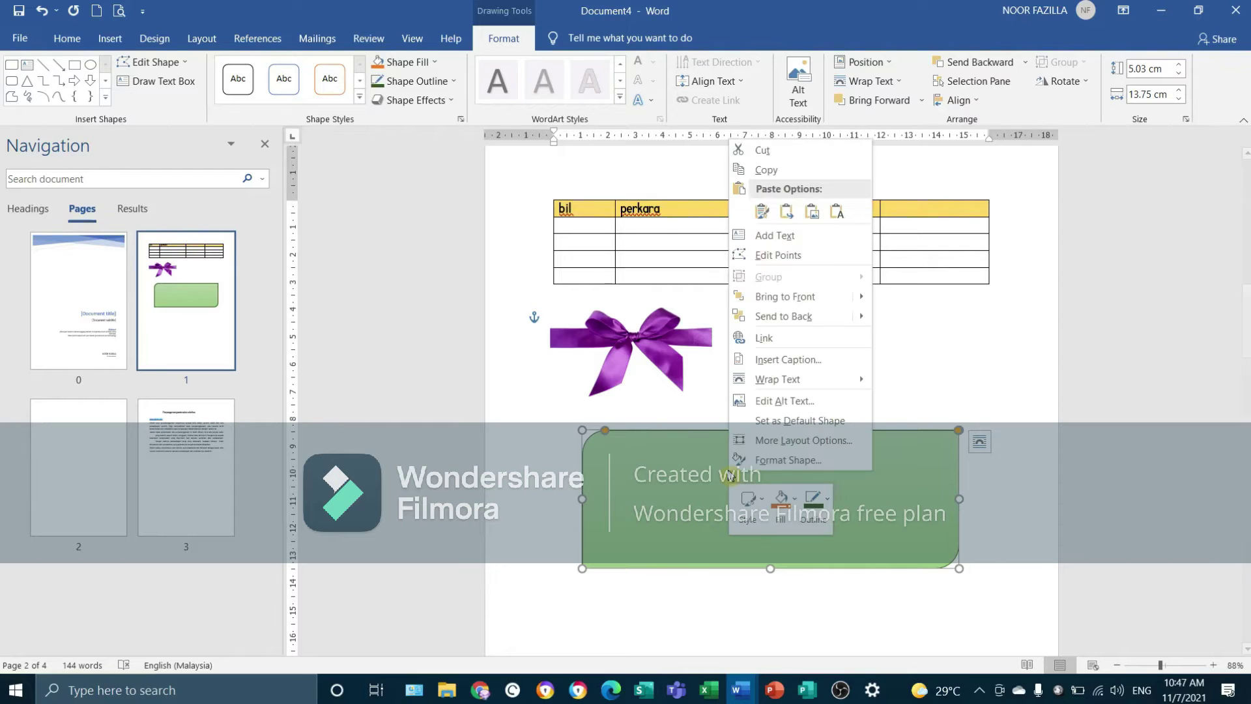
pyautogui.click(801, 237)
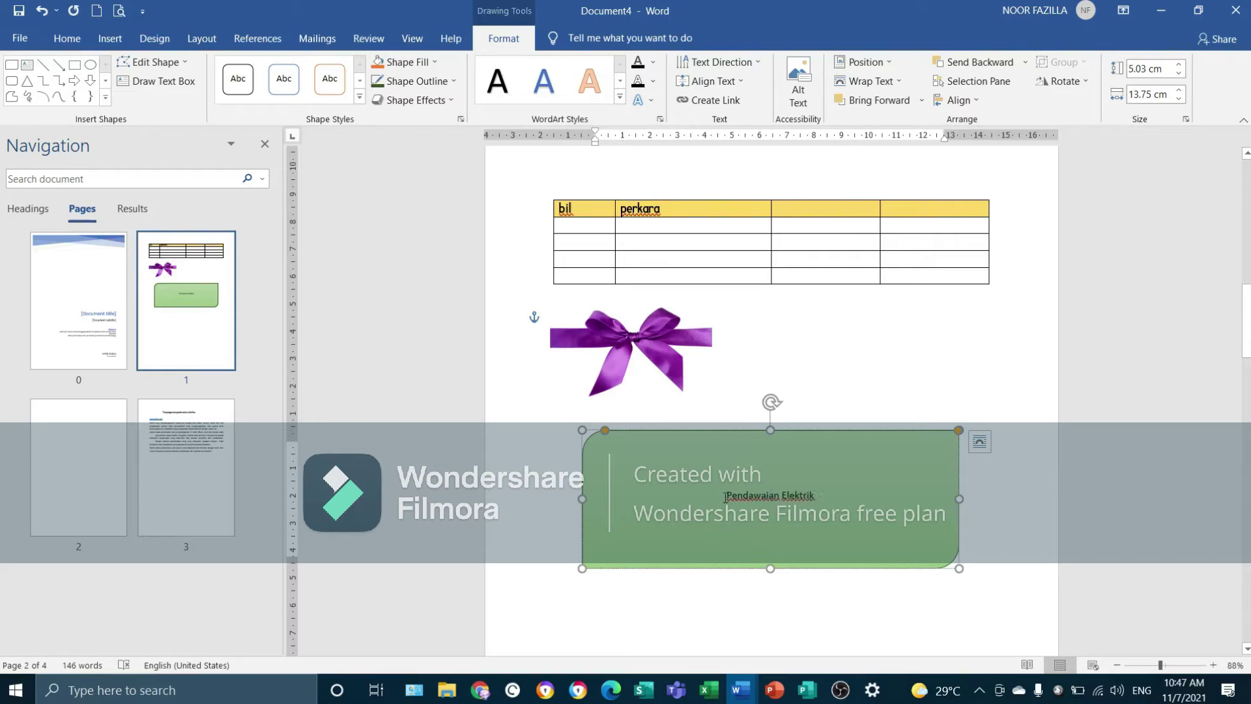
# Step: Format the text in the green shape as Bahnschrift SemiBold, size 36
pyautogui.moveTo(726, 497); pyautogui.dragTo(821, 495)
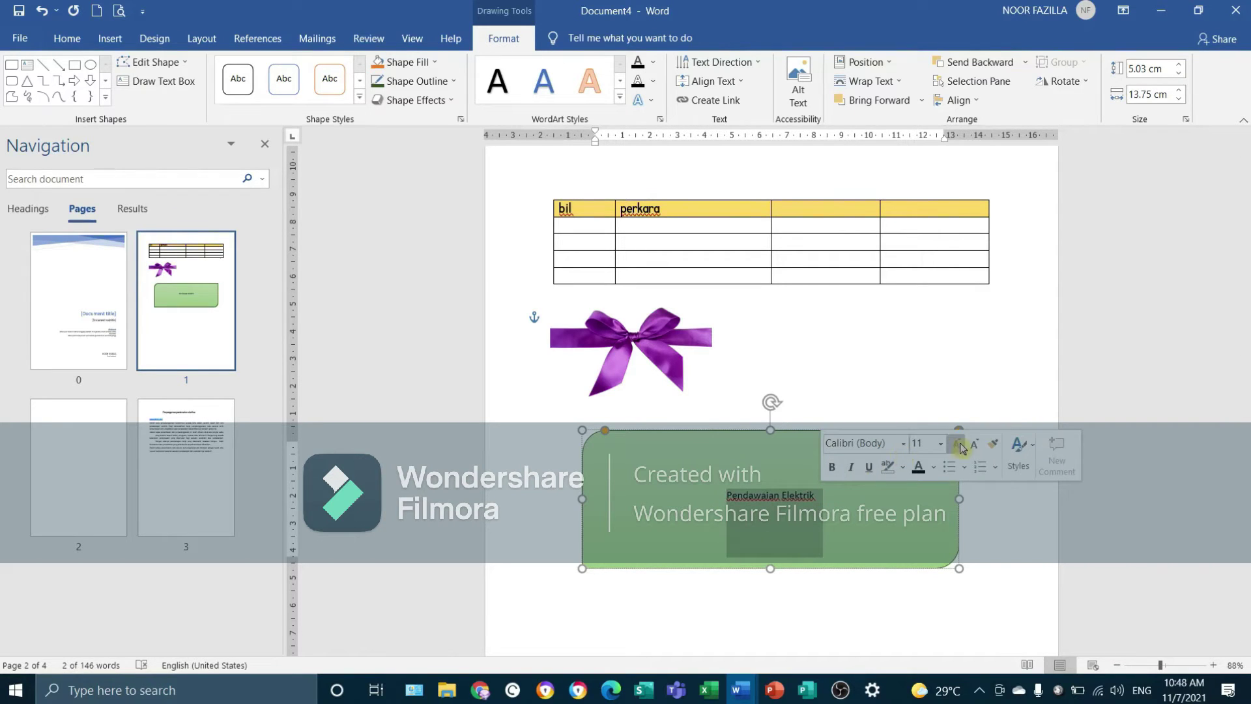
pyautogui.click(941, 444)
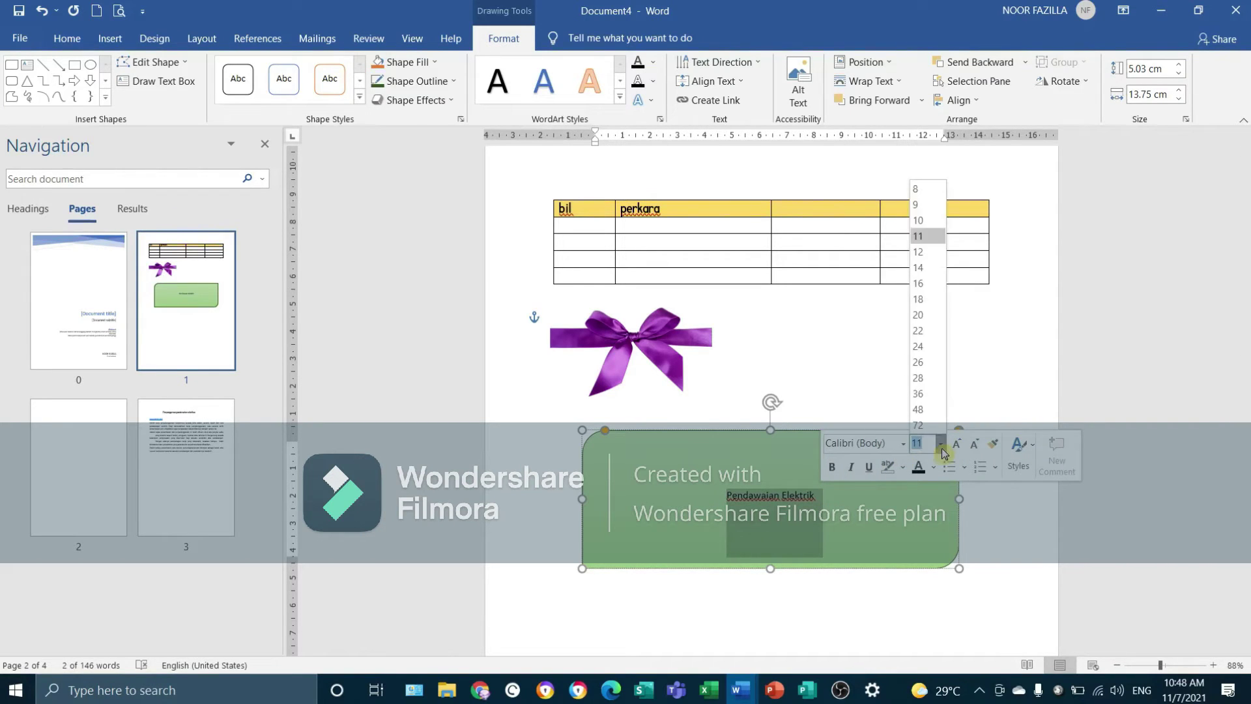
pyautogui.click(726, 497)
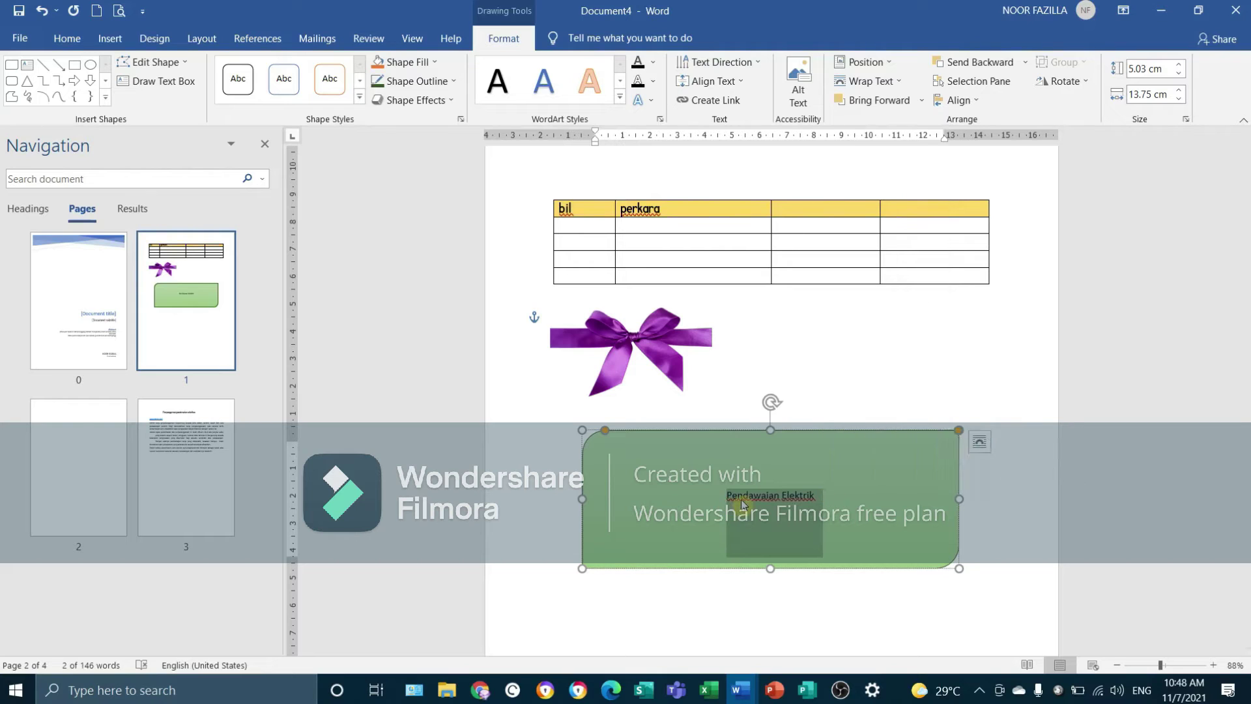
pyautogui.rightClick(803, 501)
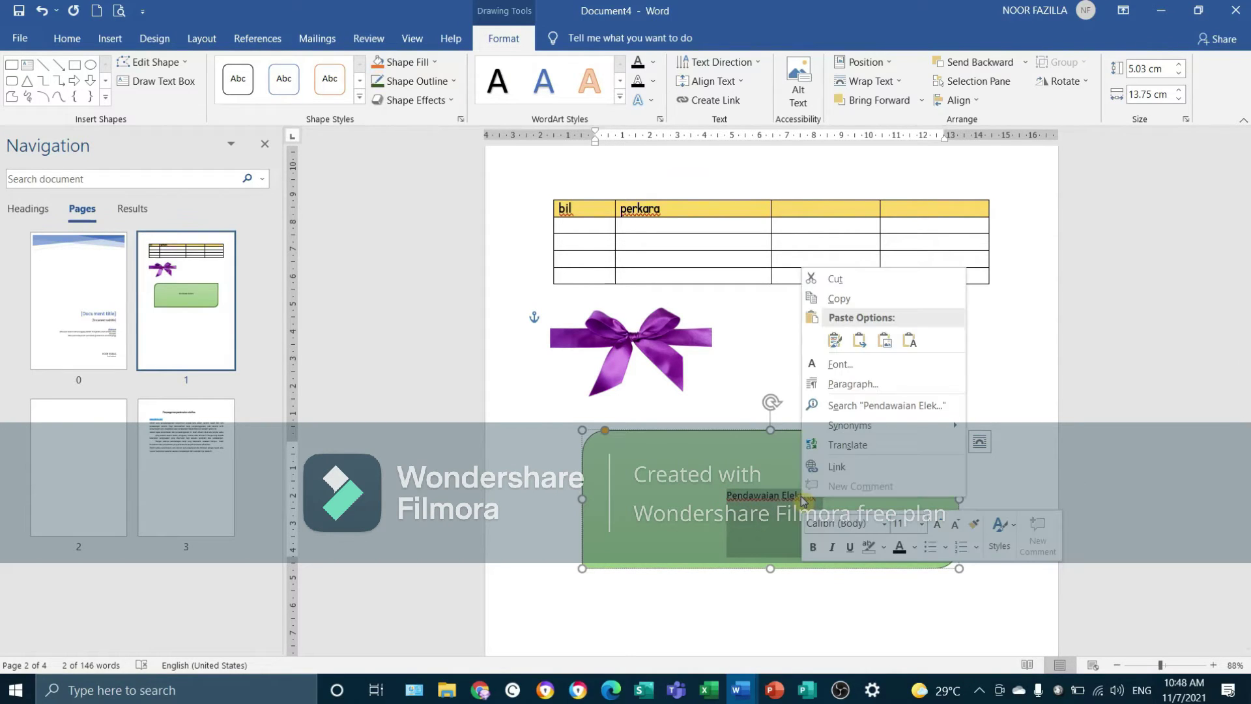
pyautogui.click(886, 525)
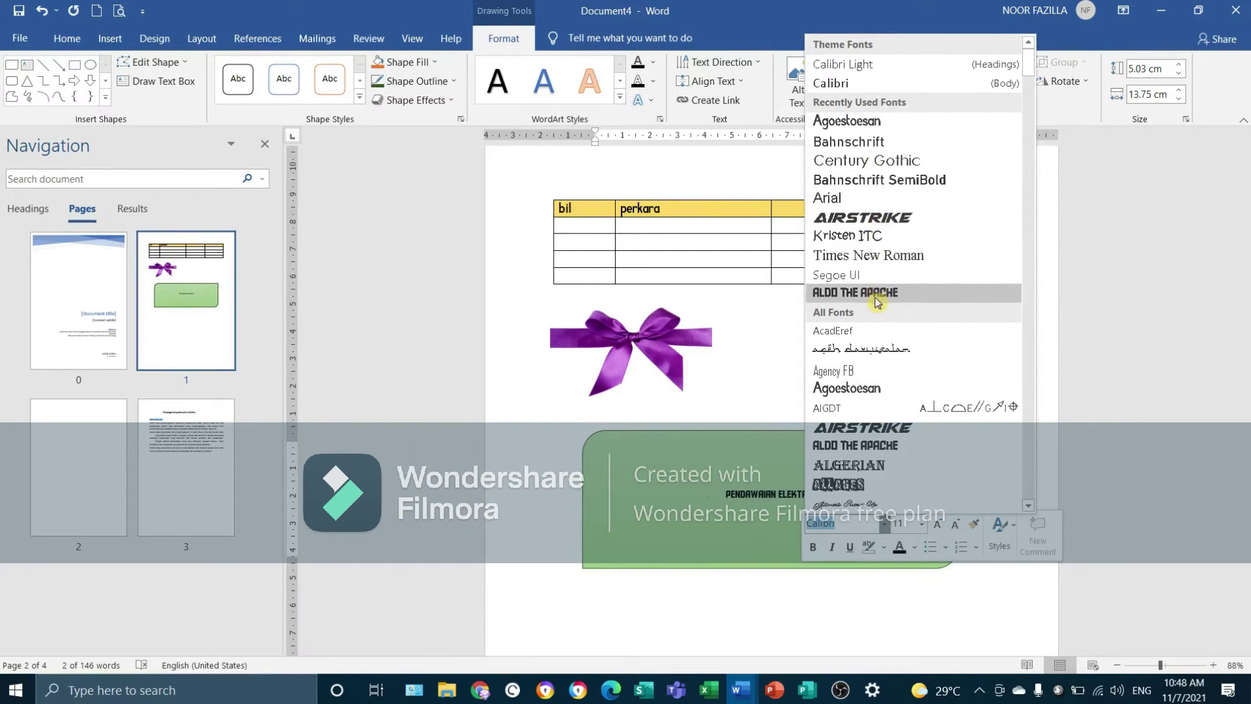
pyautogui.click(870, 180)
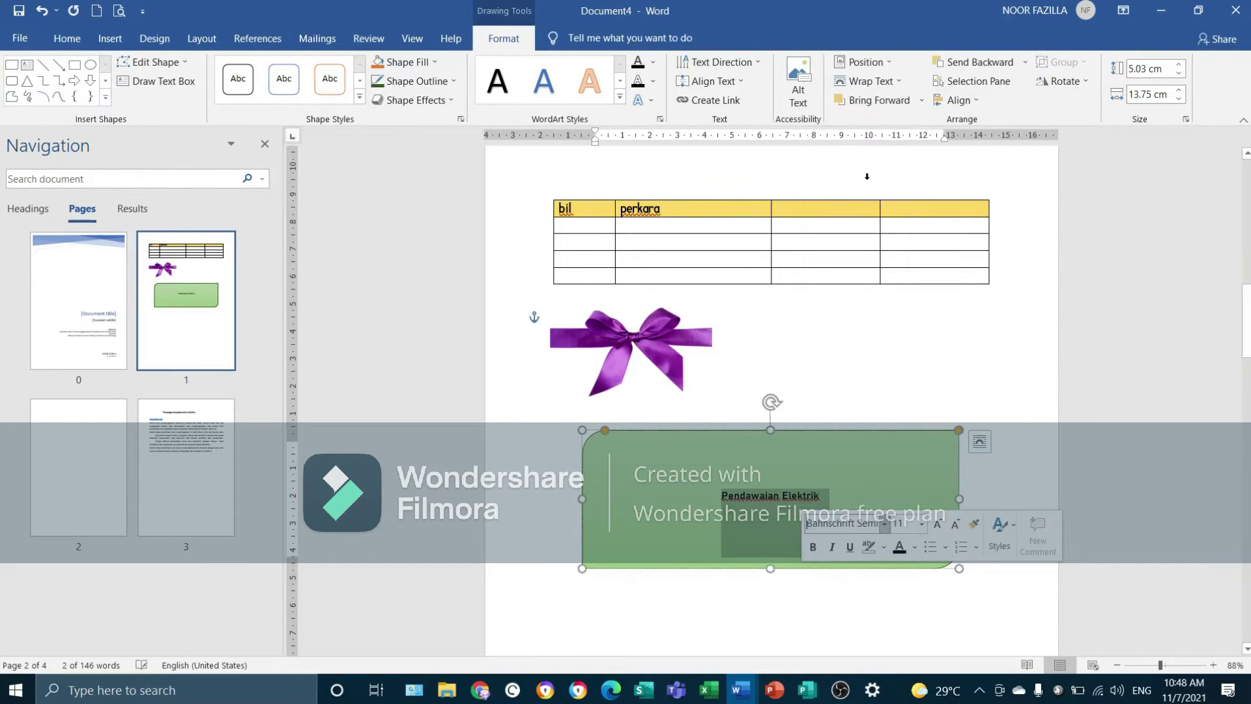
pyautogui.click(928, 528)
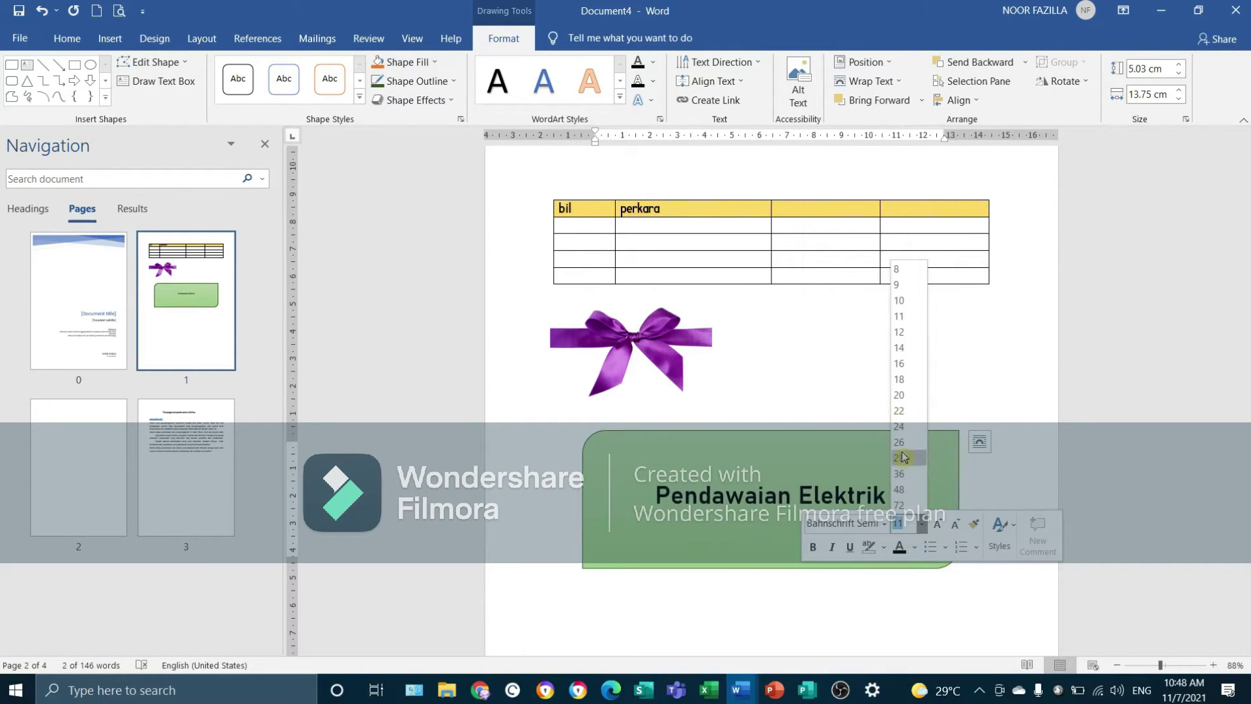
pyautogui.click(902, 474)
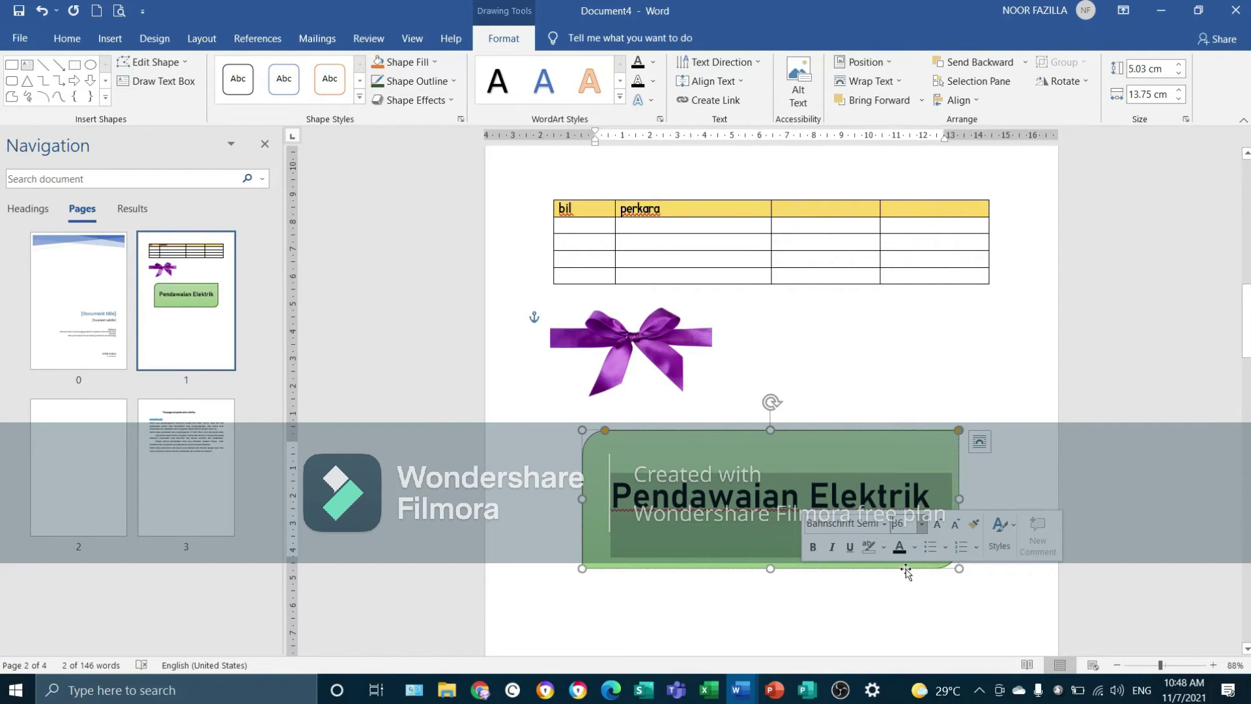
# Step: Colour the shape's text with the darkest blue theme shade and deselect the shape
pyautogui.click(915, 550)
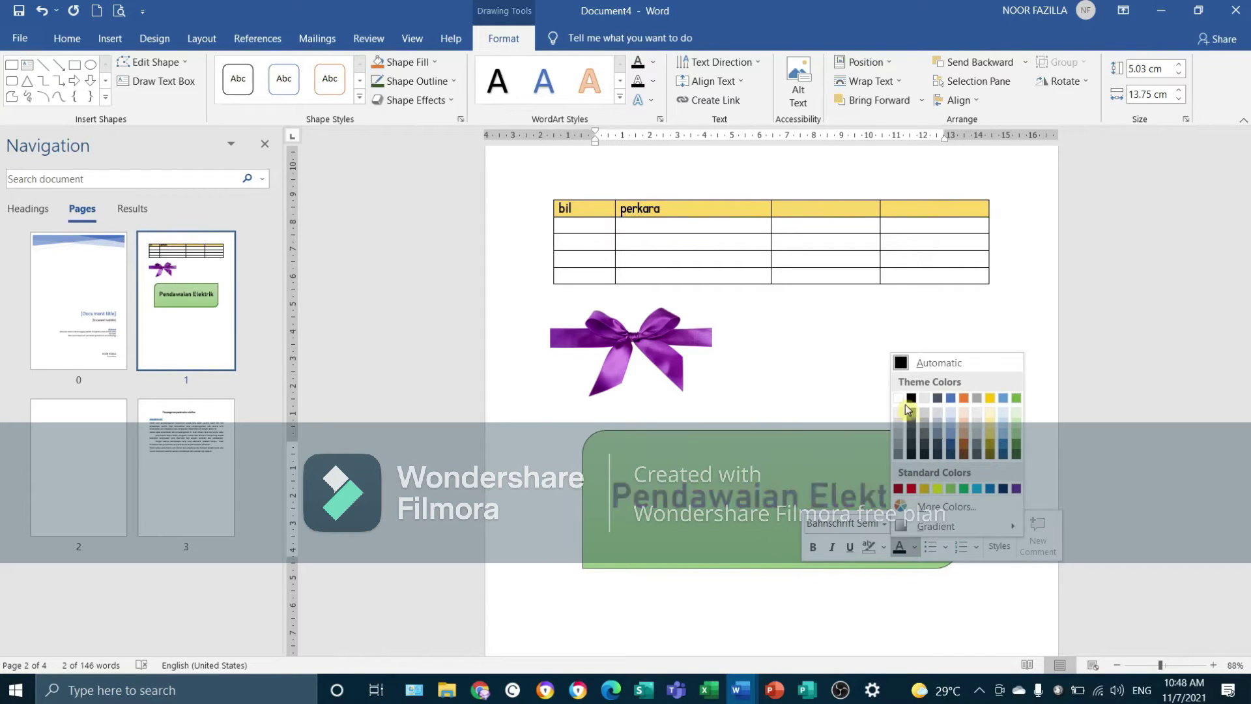
pyautogui.click(952, 450)
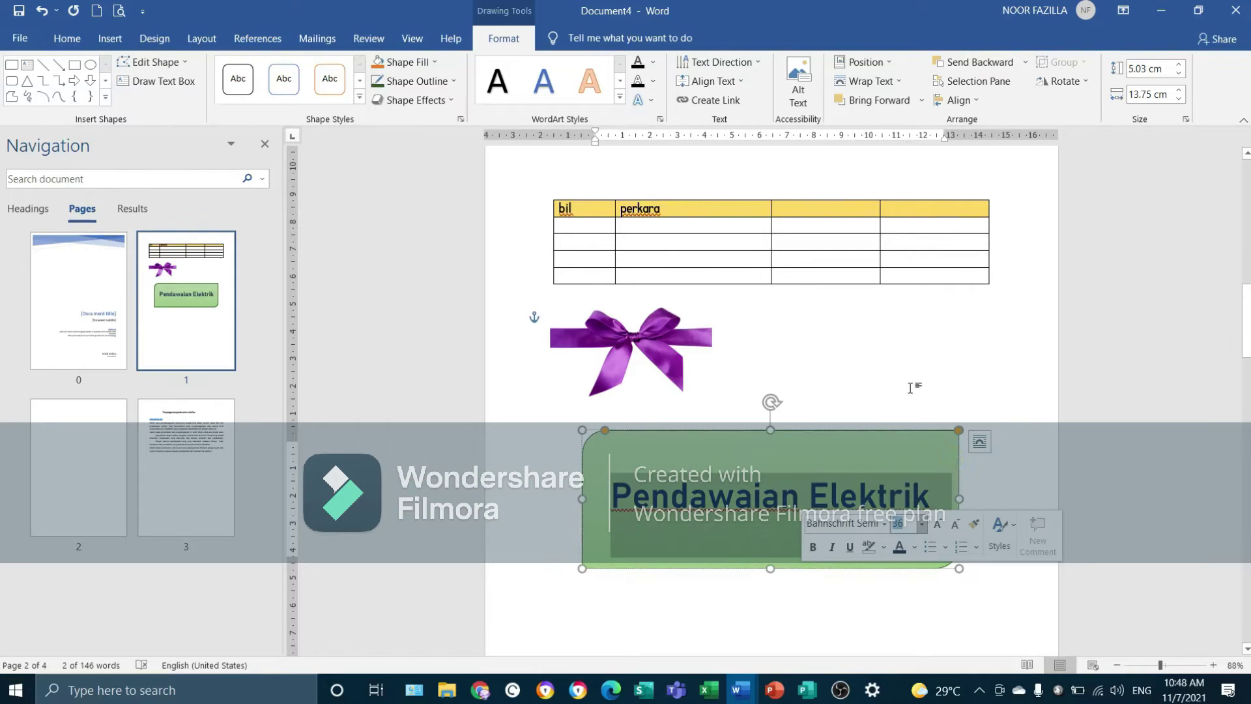
pyautogui.click(911, 388)
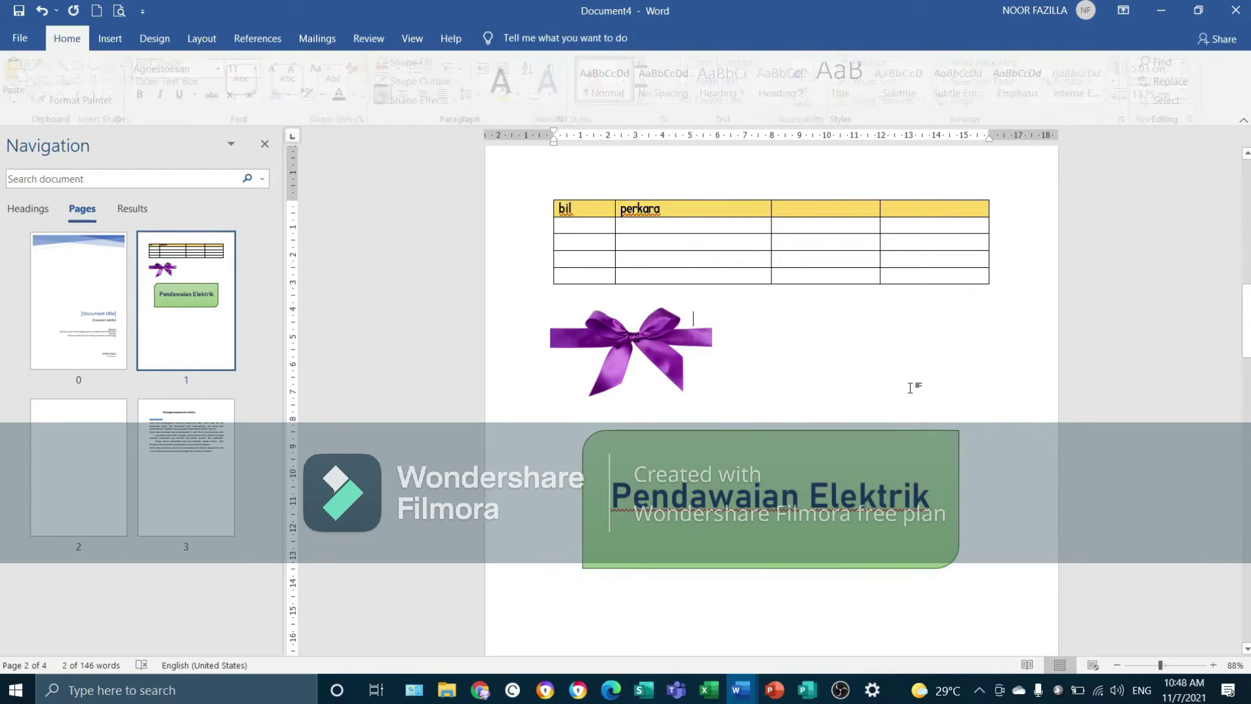
# Step: Shift the green shape slightly left and up, and give its text the black WordArt style with a hard blue shadow
pyautogui.click(750, 500)
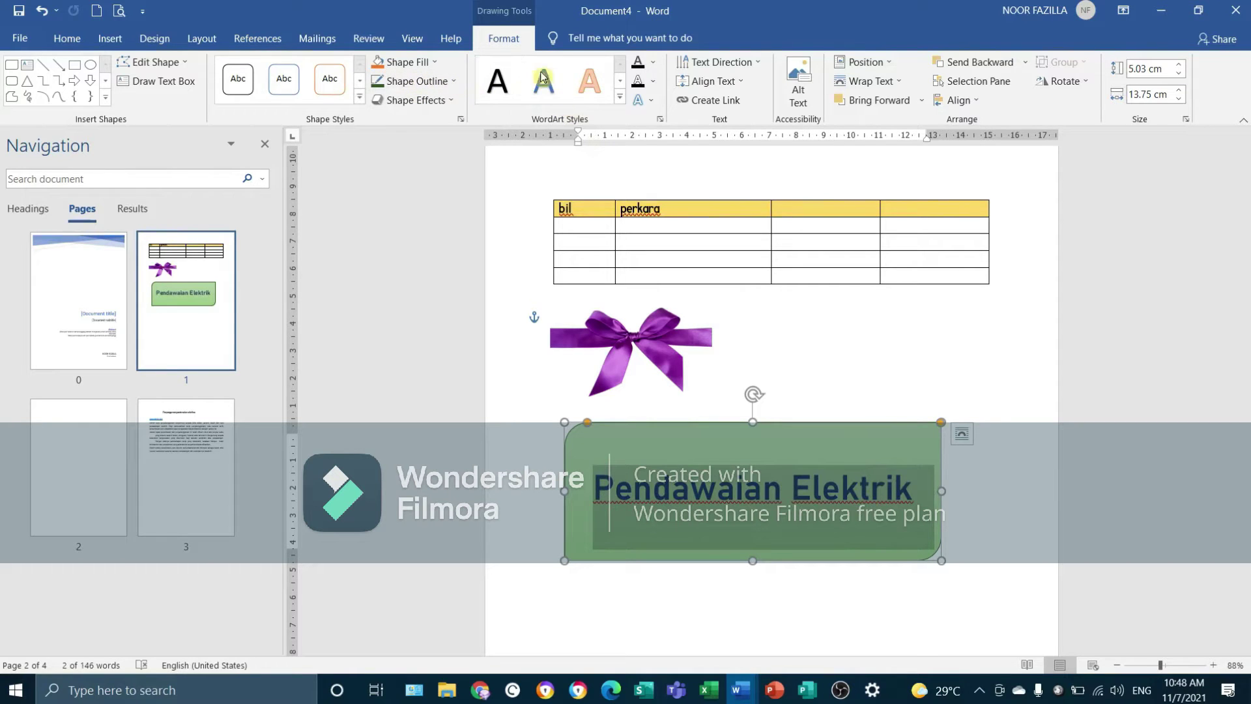
pyautogui.click(620, 103)
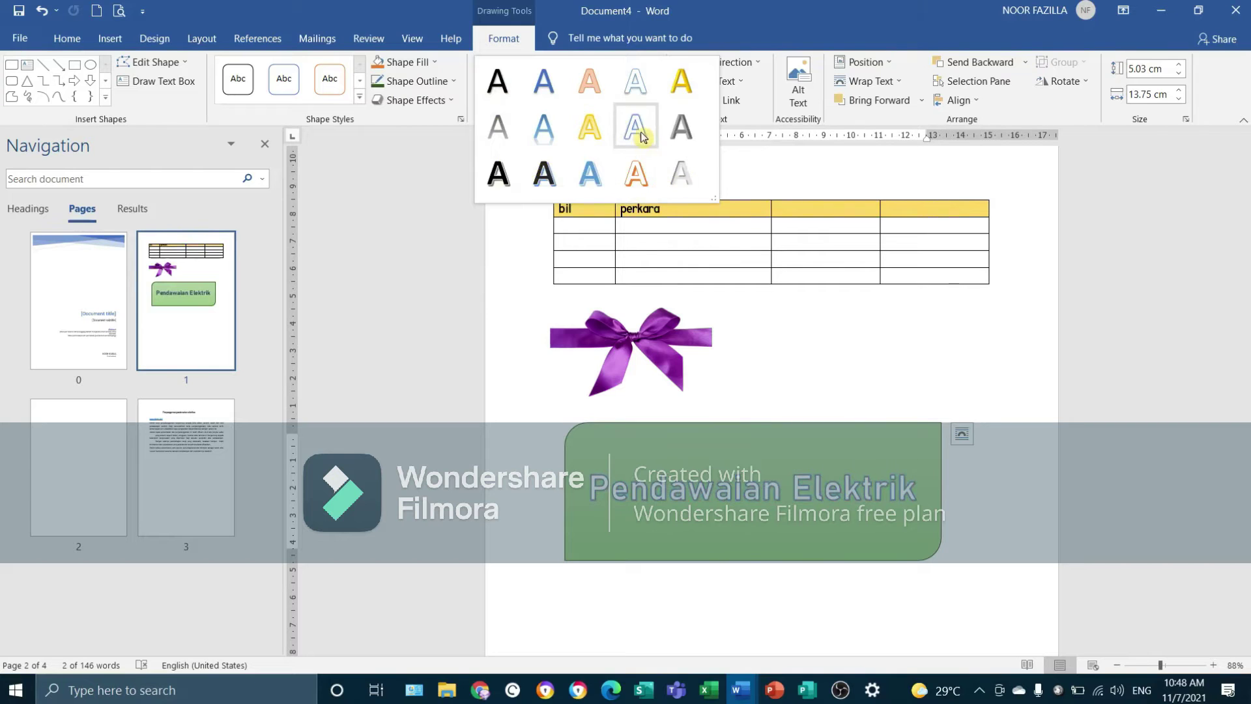
pyautogui.click(688, 182)
# Step: Look through the fill and outline colour options for the shape's text without changing them
pyautogui.click(654, 62)
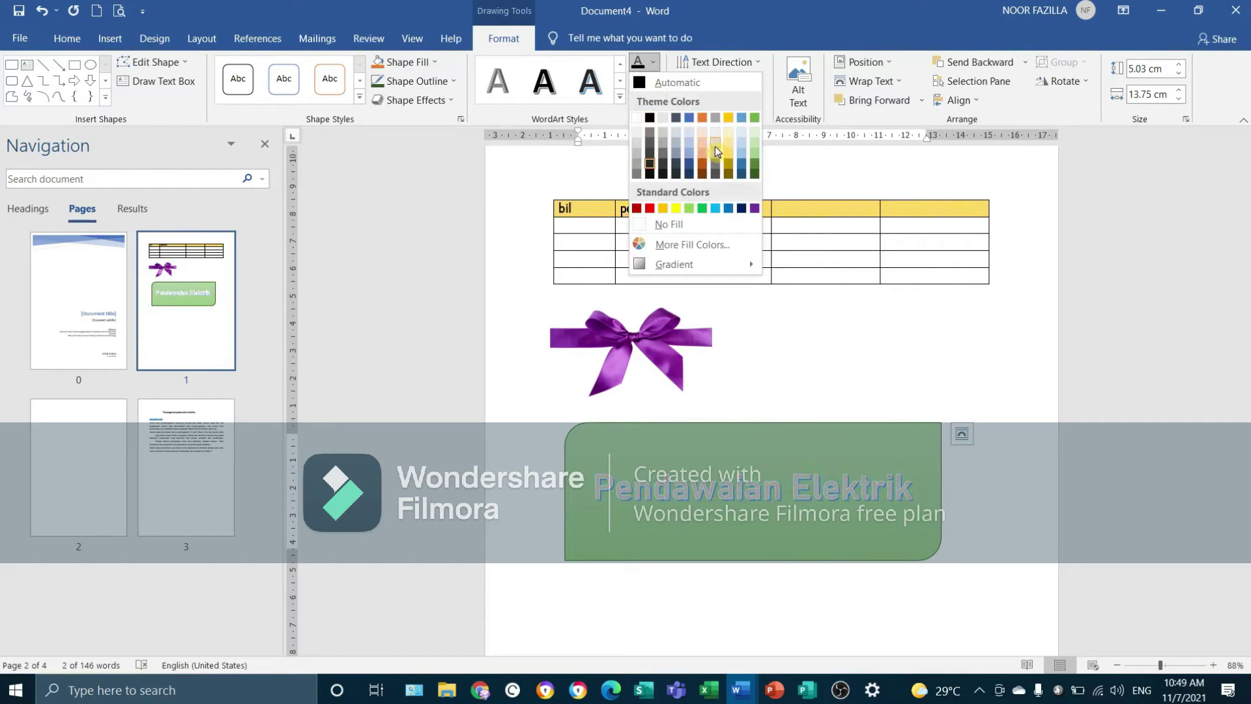
pyautogui.click(656, 85)
pyautogui.click(653, 82)
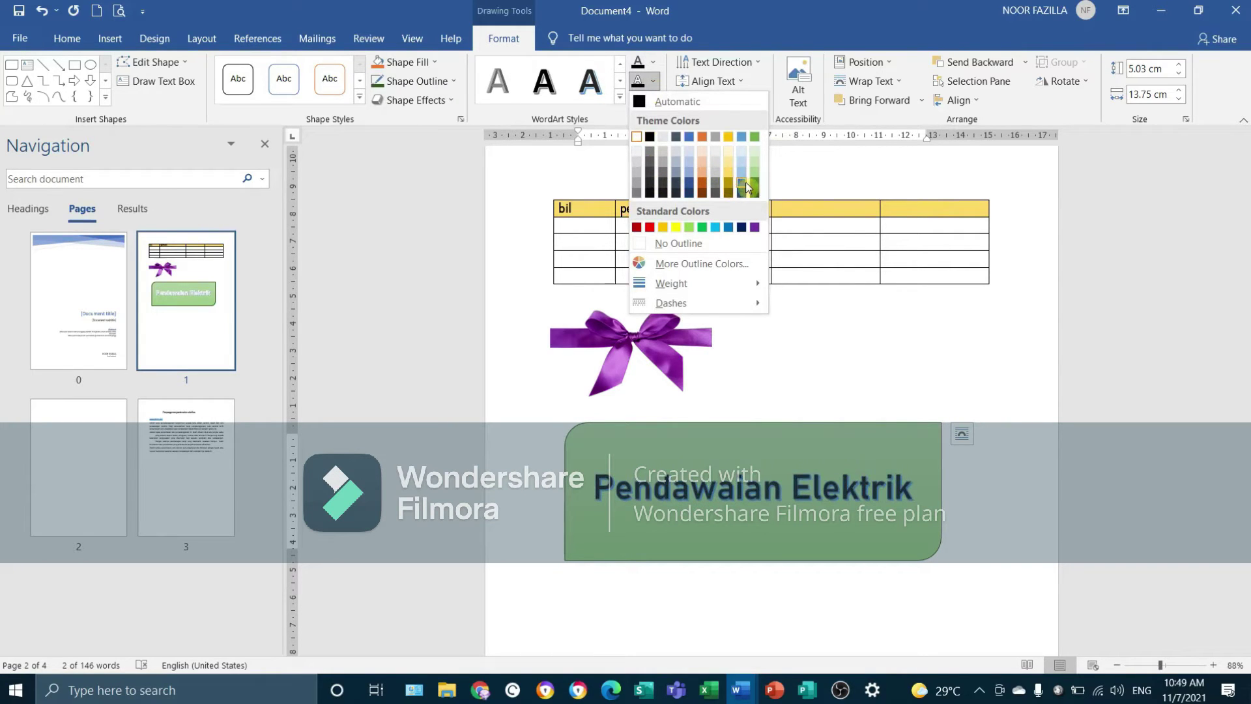
pyautogui.press('Escape')
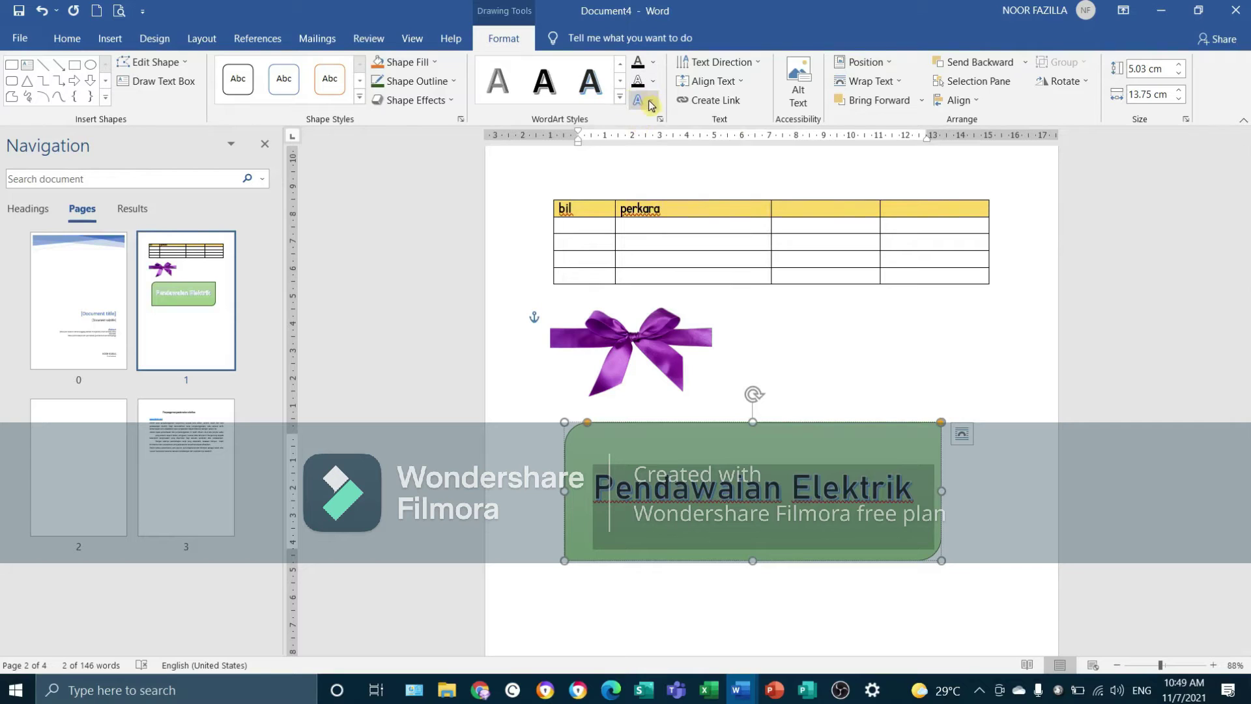
# Step: Preview the reflection, 3-D rotation and transform effects for the shape's text without applying any
pyautogui.click(645, 99)
pyautogui.moveTo(665, 170)
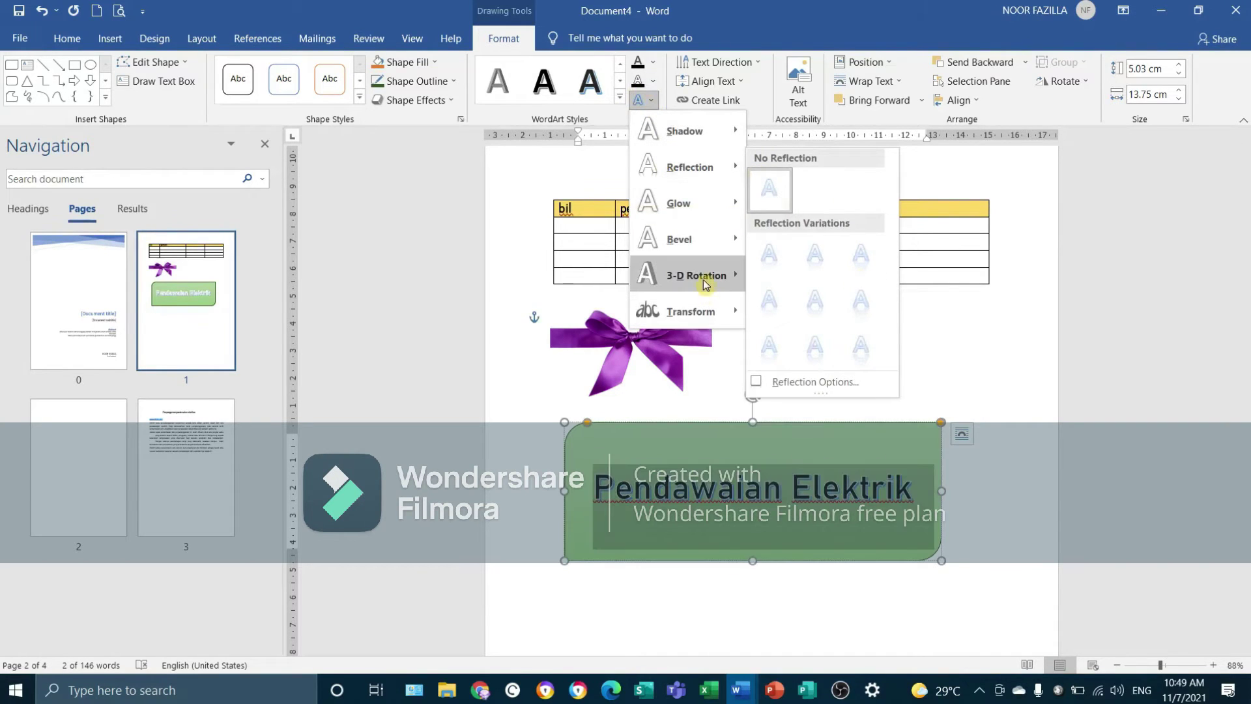
pyautogui.moveTo(707, 277)
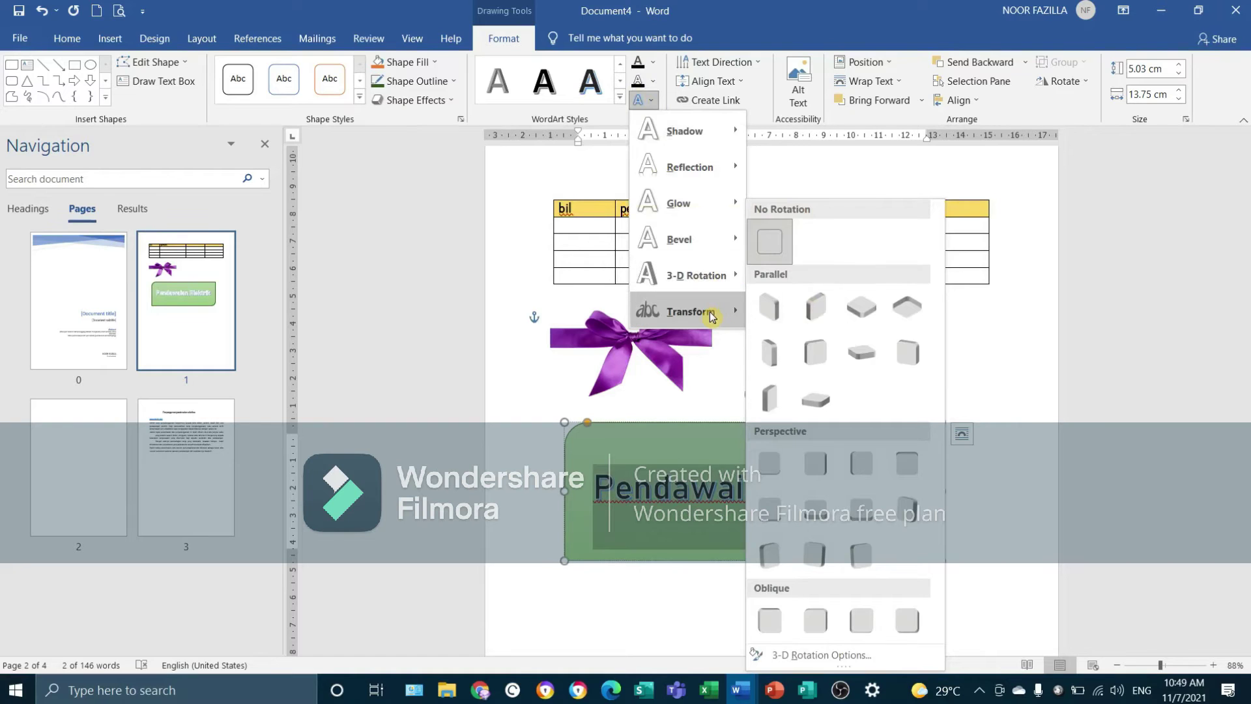
pyautogui.moveTo(701, 312)
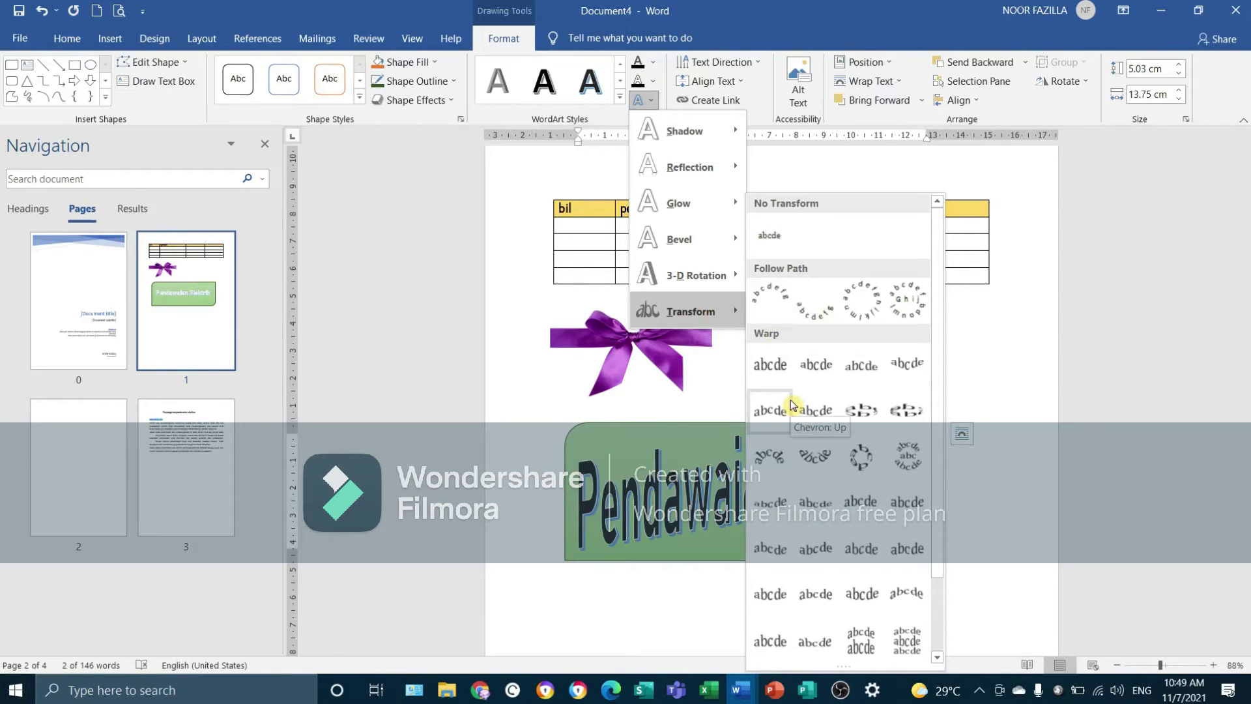
pyautogui.click(832, 171)
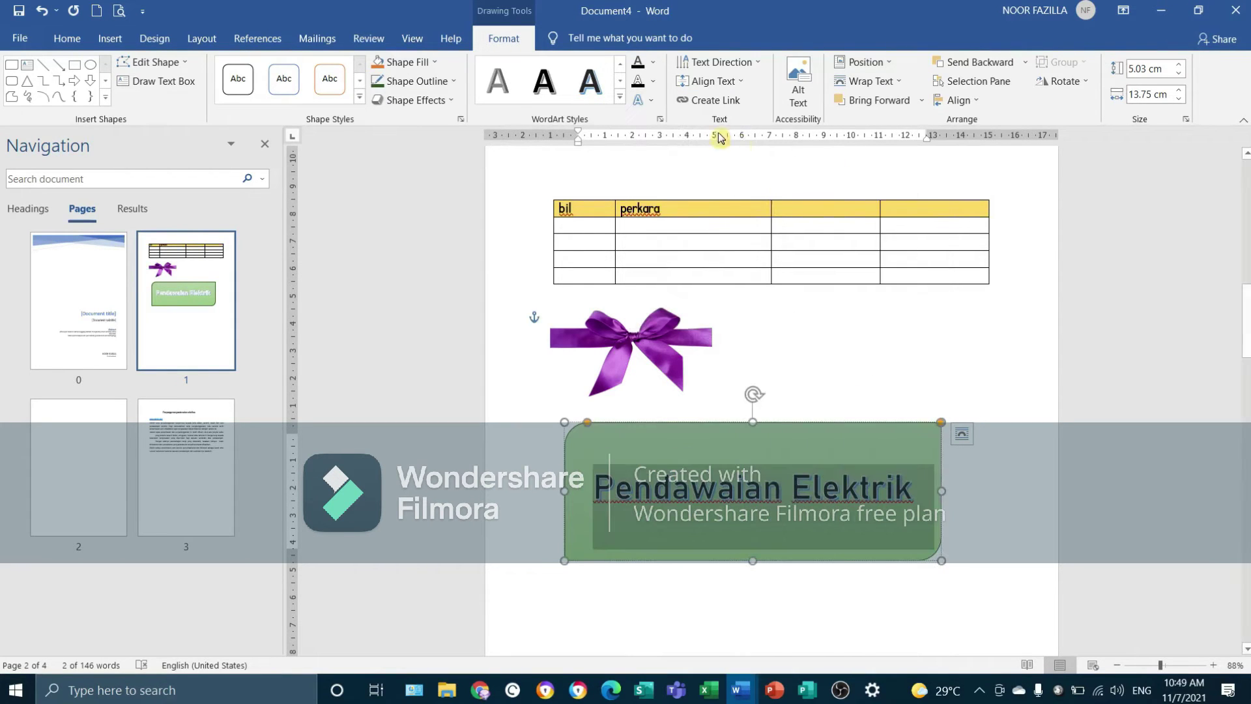
# Step: Open the SmartArt graphic chooser and select the Picture Caption List layout
pyautogui.click(110, 38)
pyautogui.click(315, 85)
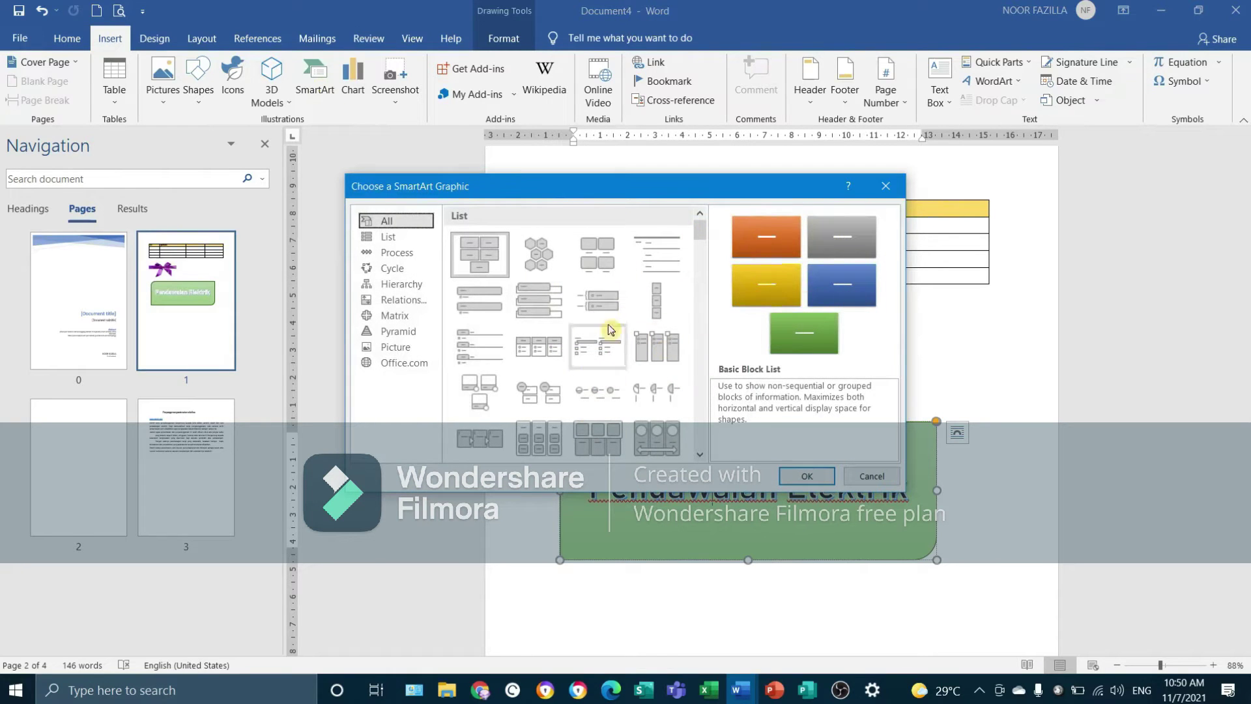
pyautogui.click(538, 256)
pyautogui.click(597, 256)
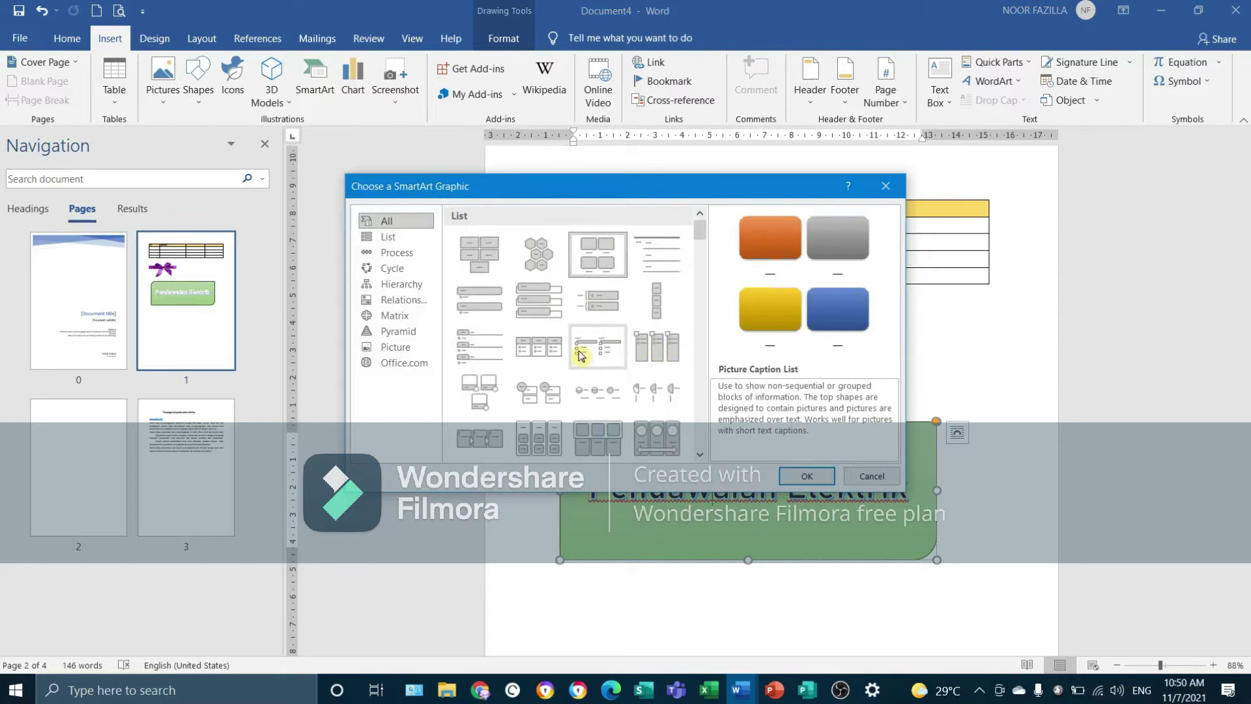
# Step: Insert a Picture Strips SmartArt graphic
pyautogui.click(537, 313)
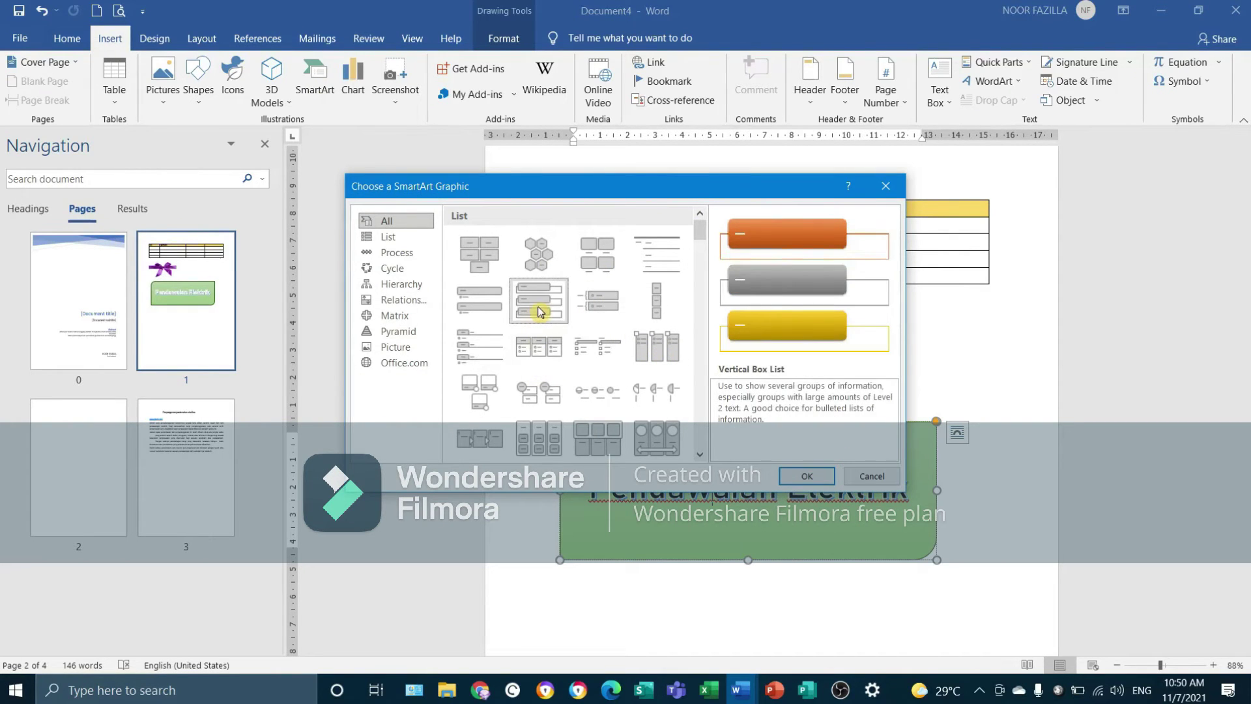
pyautogui.moveTo(701, 232); pyautogui.dragTo(704, 258)
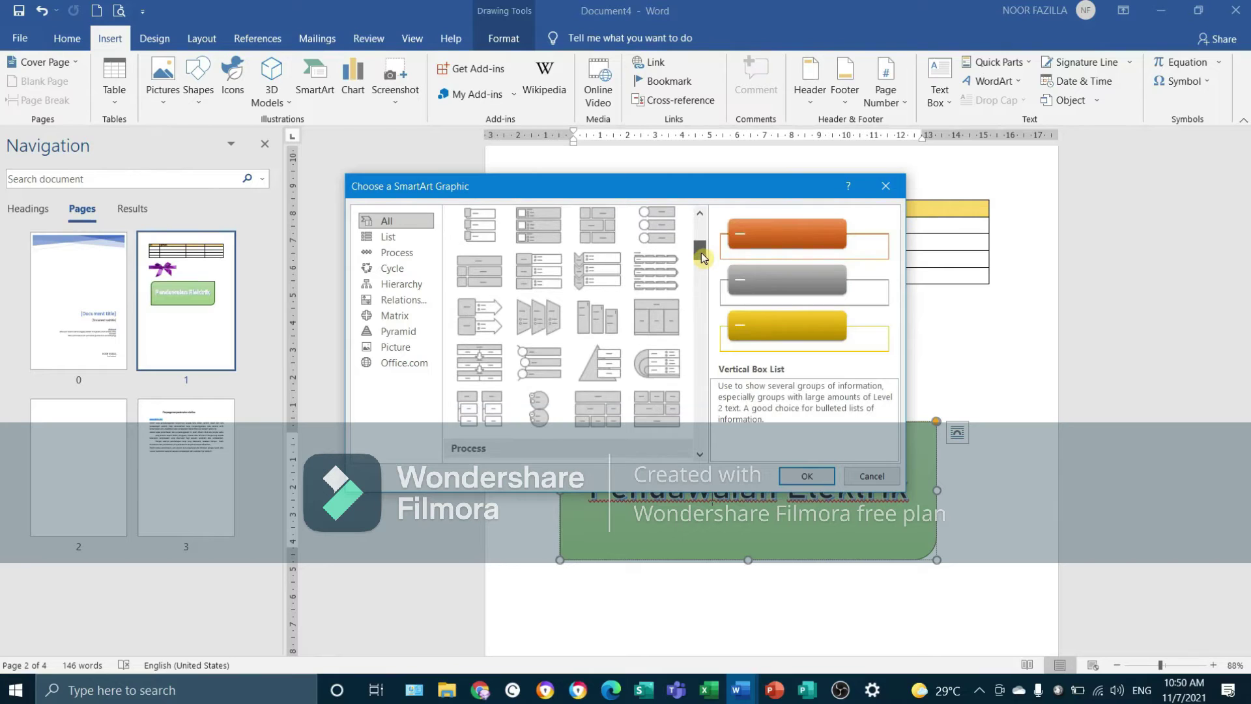
pyautogui.click(597, 282)
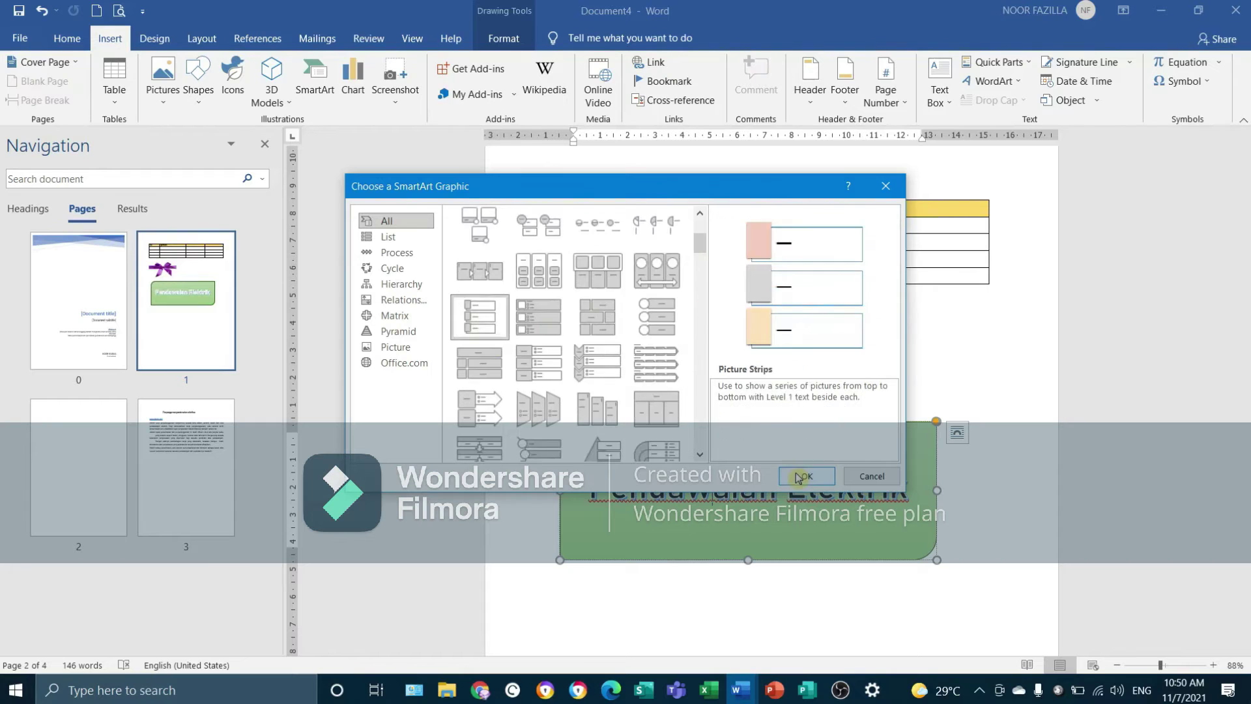
pyautogui.click(798, 476)
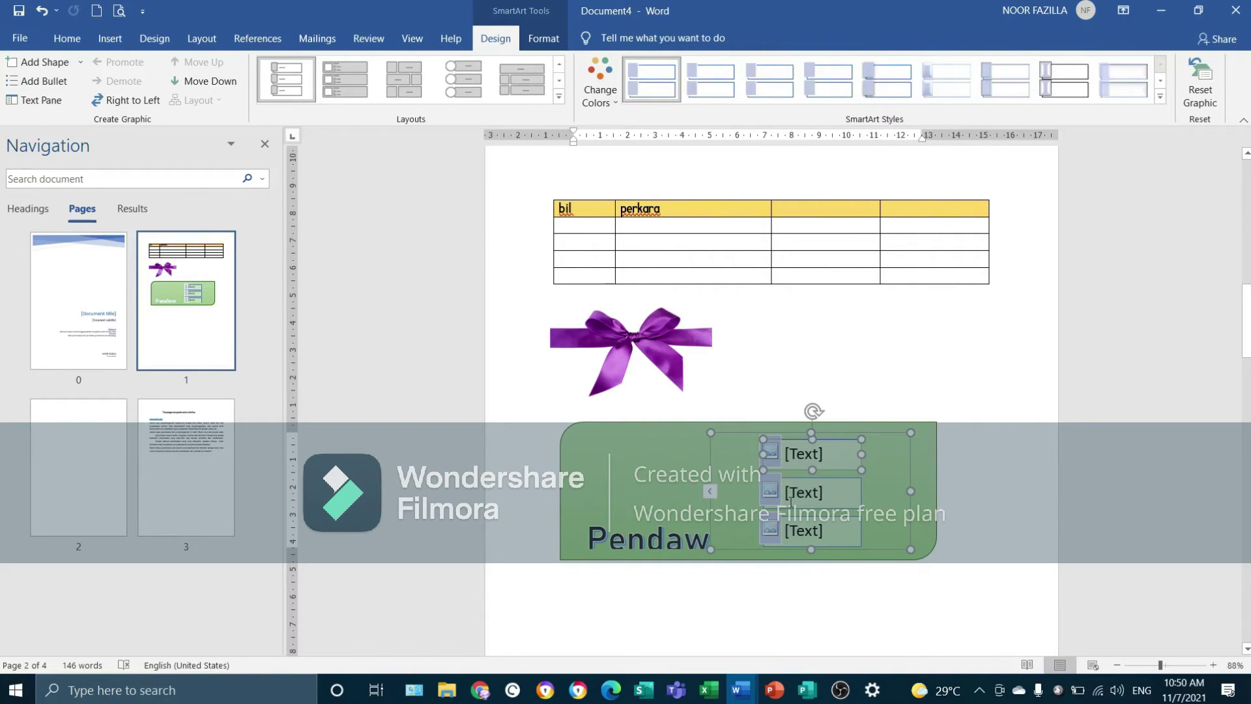
# Step: Move the SmartArt graphic out of the green shape onto the blank page below
pyautogui.scroll(-4, 807, 457)
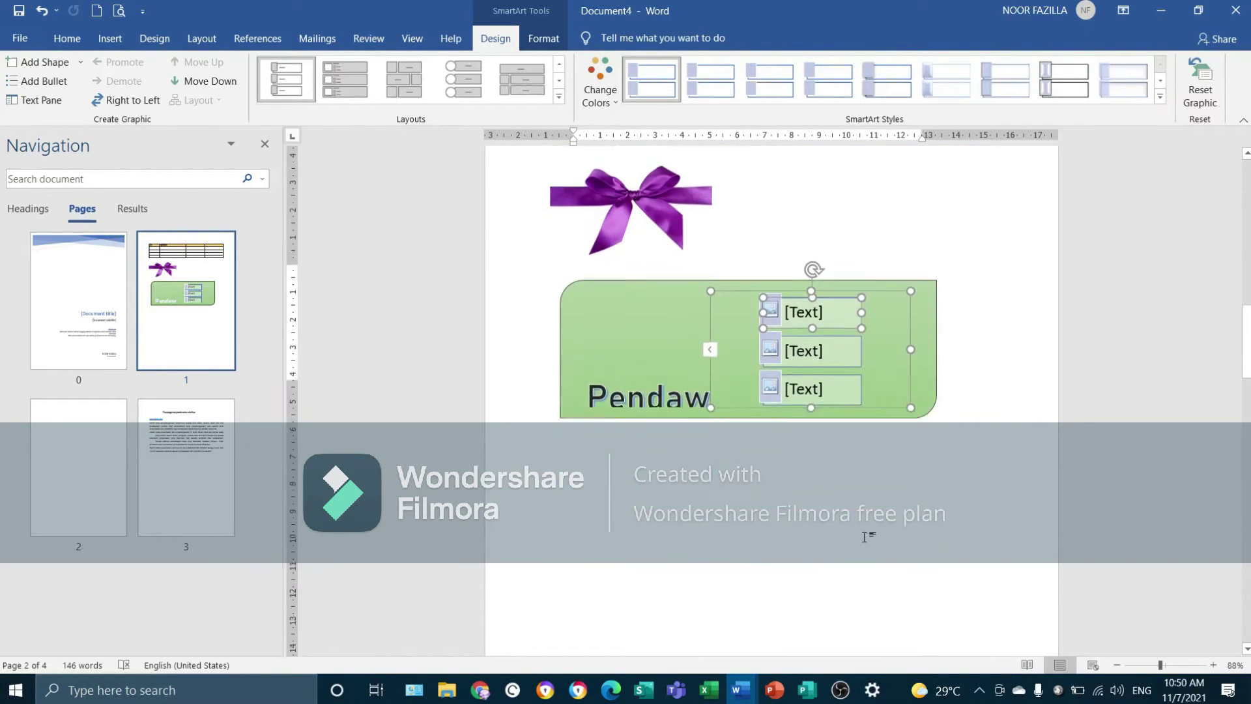
pyautogui.moveTo(758, 235); pyautogui.dragTo(690, 438)
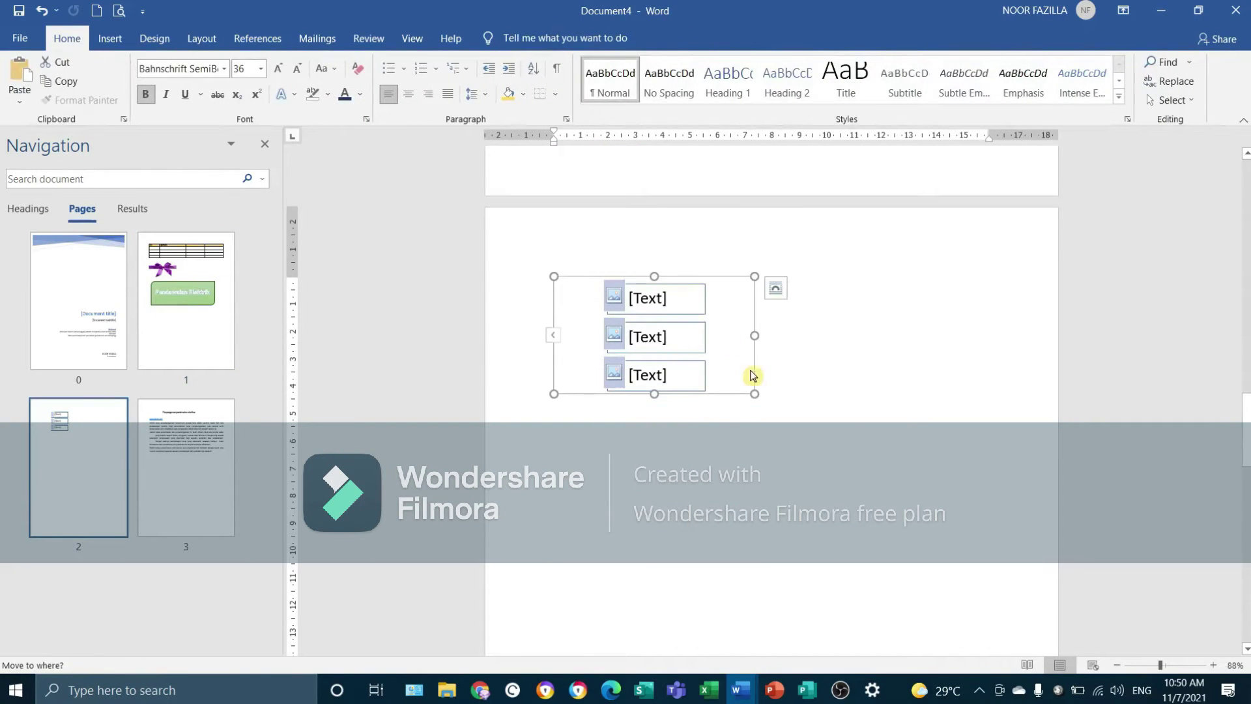
pyautogui.scroll(3, 753, 376)
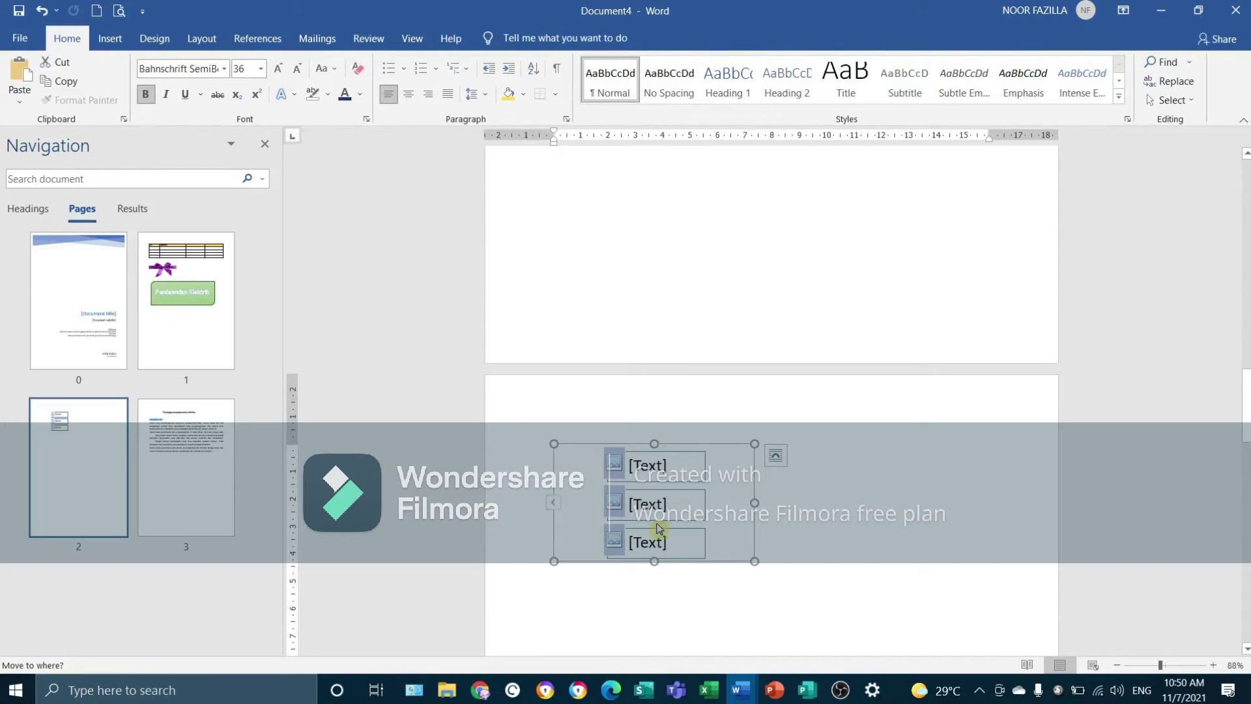
pyautogui.scroll(-4, 659, 528)
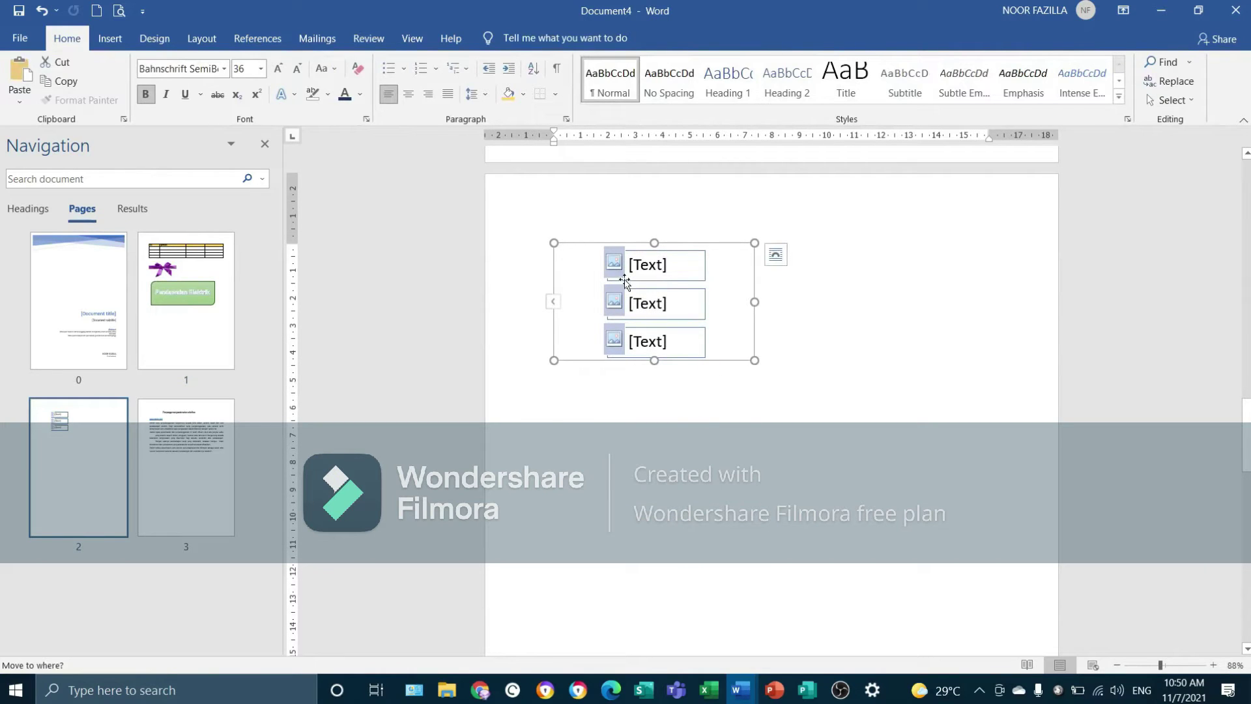
# Step: Enter "hammer" as the text of the first SmartArt strip
pyautogui.click(652, 266)
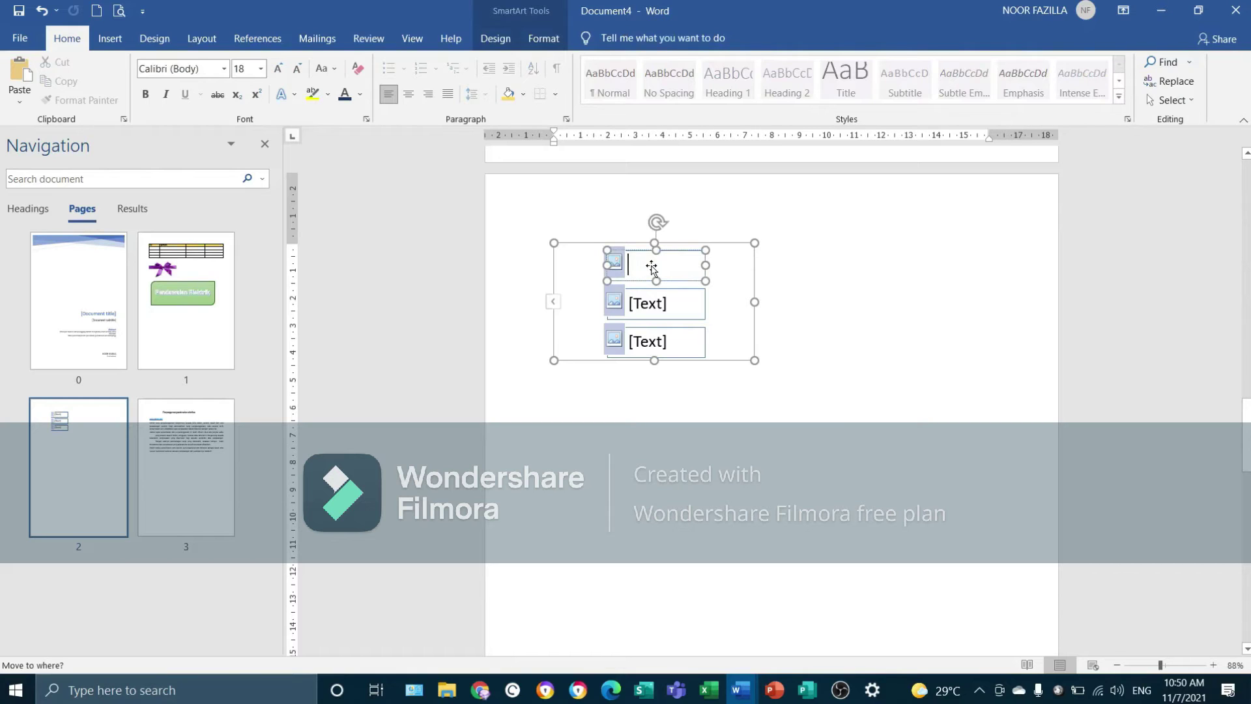
pyautogui.write('hammer')
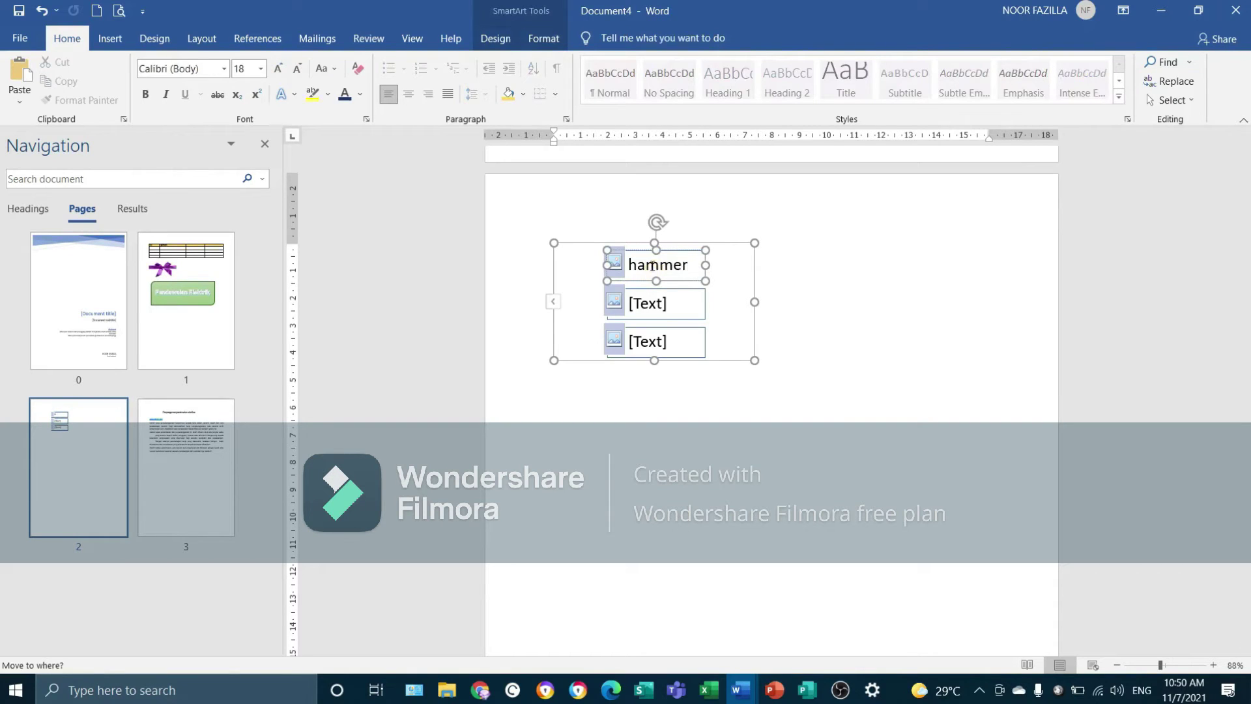
pyautogui.click(825, 316)
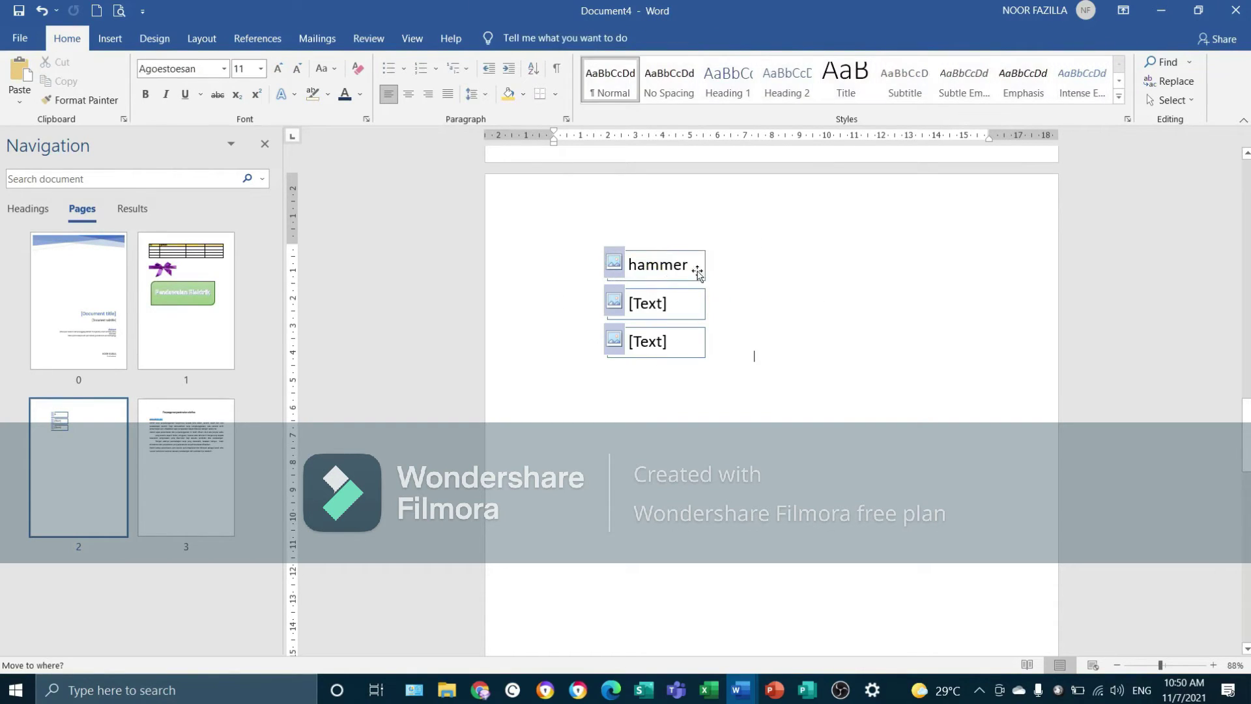
# Step: Insert the picture file 134 from the Bows folder into the picture placeholder beside "hammer"
pyautogui.click(614, 265)
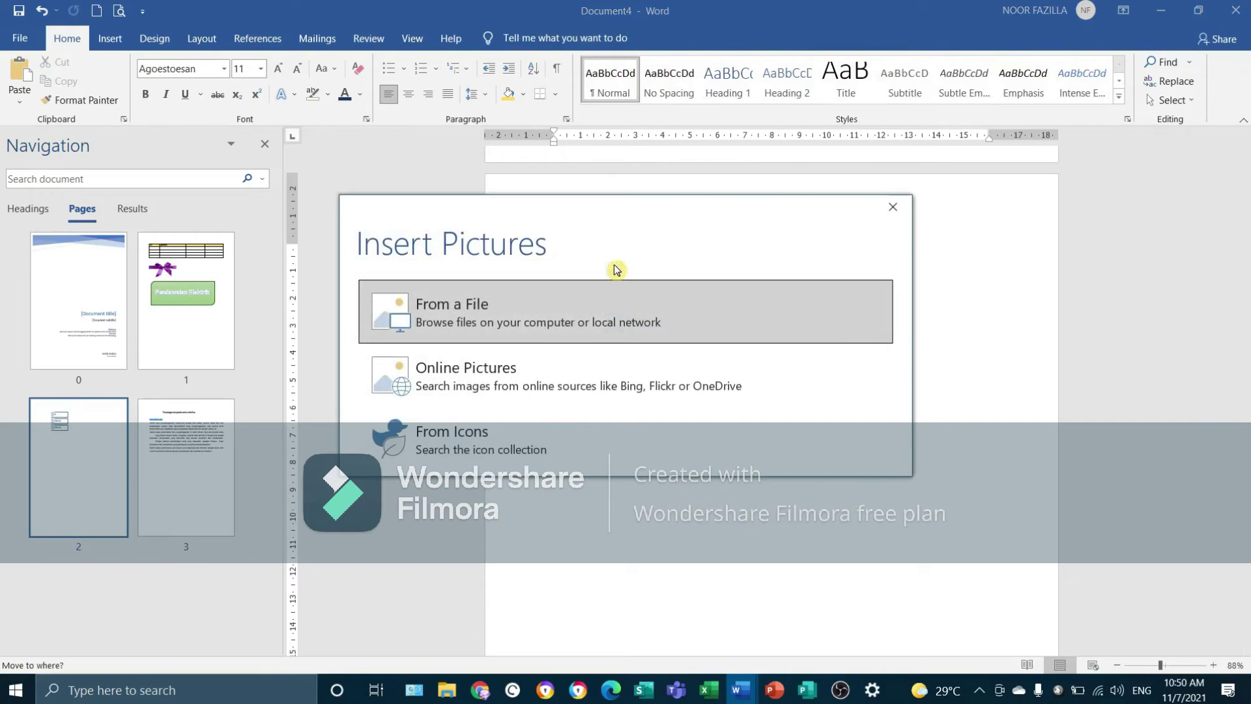
pyautogui.click(460, 324)
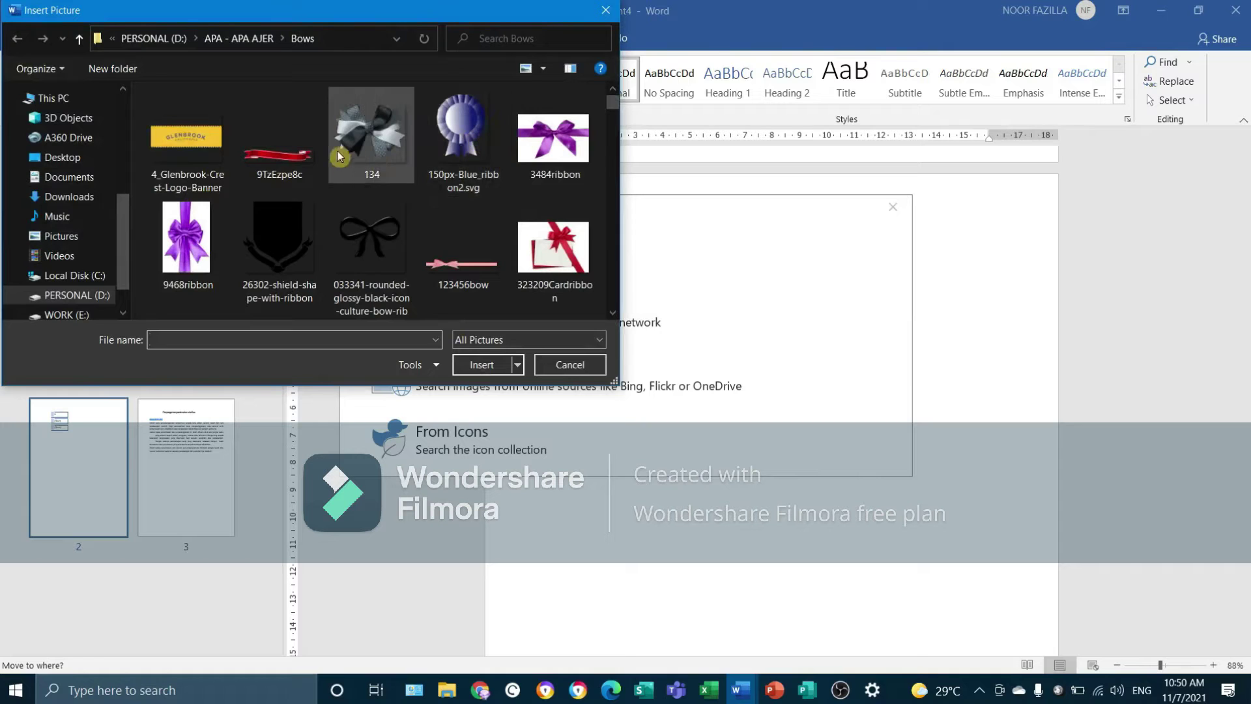
pyautogui.click(393, 152)
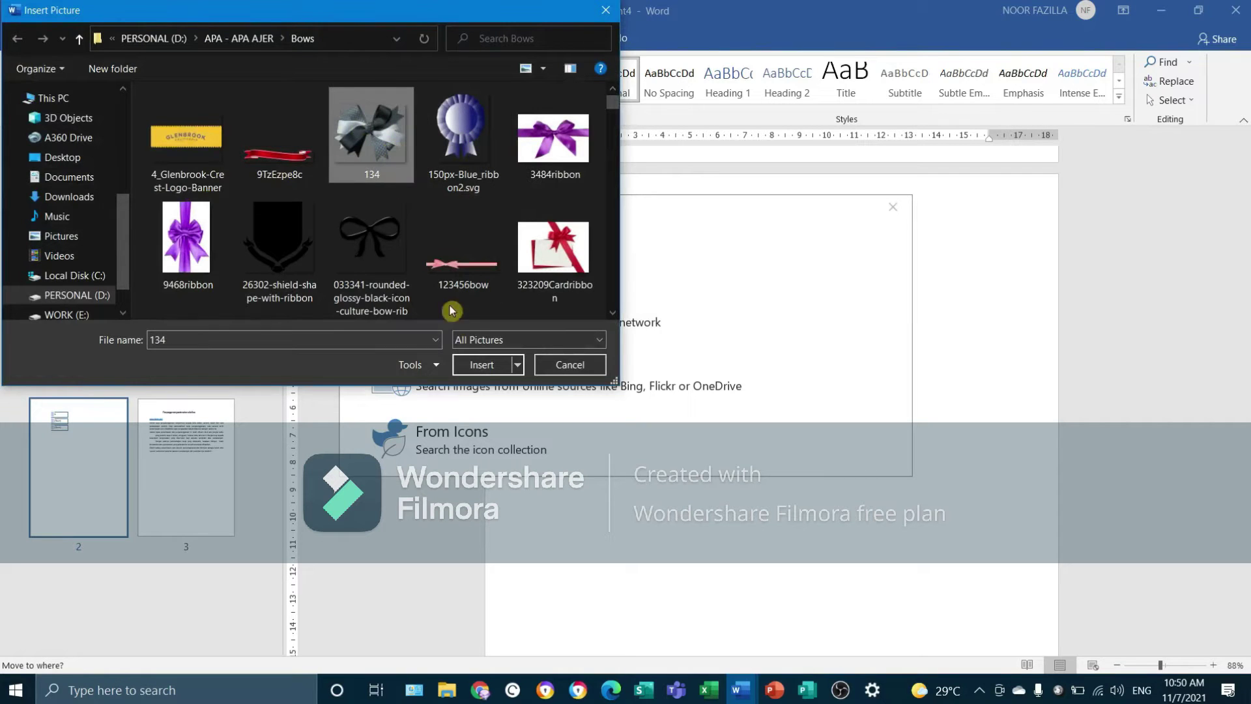
pyautogui.click(483, 364)
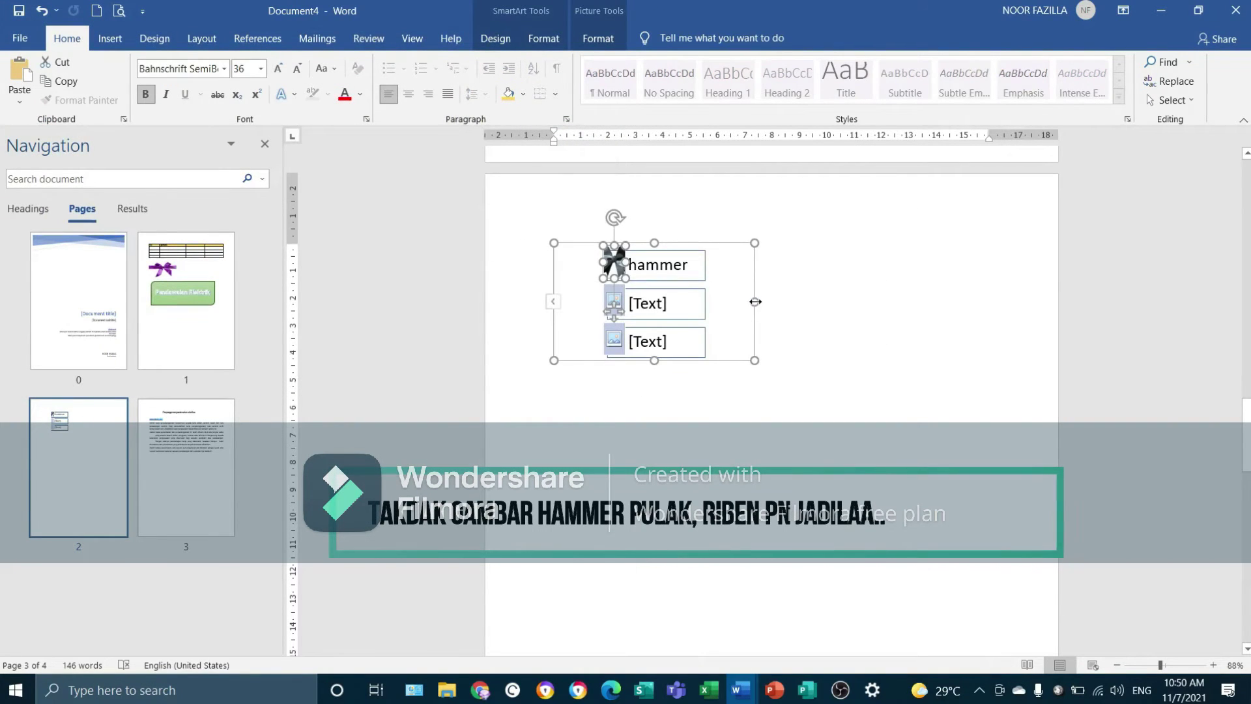
# Step: Widen the SmartArt graphic to about 14 cm, keeping its height
pyautogui.moveTo(754, 302); pyautogui.dragTo(939, 305)
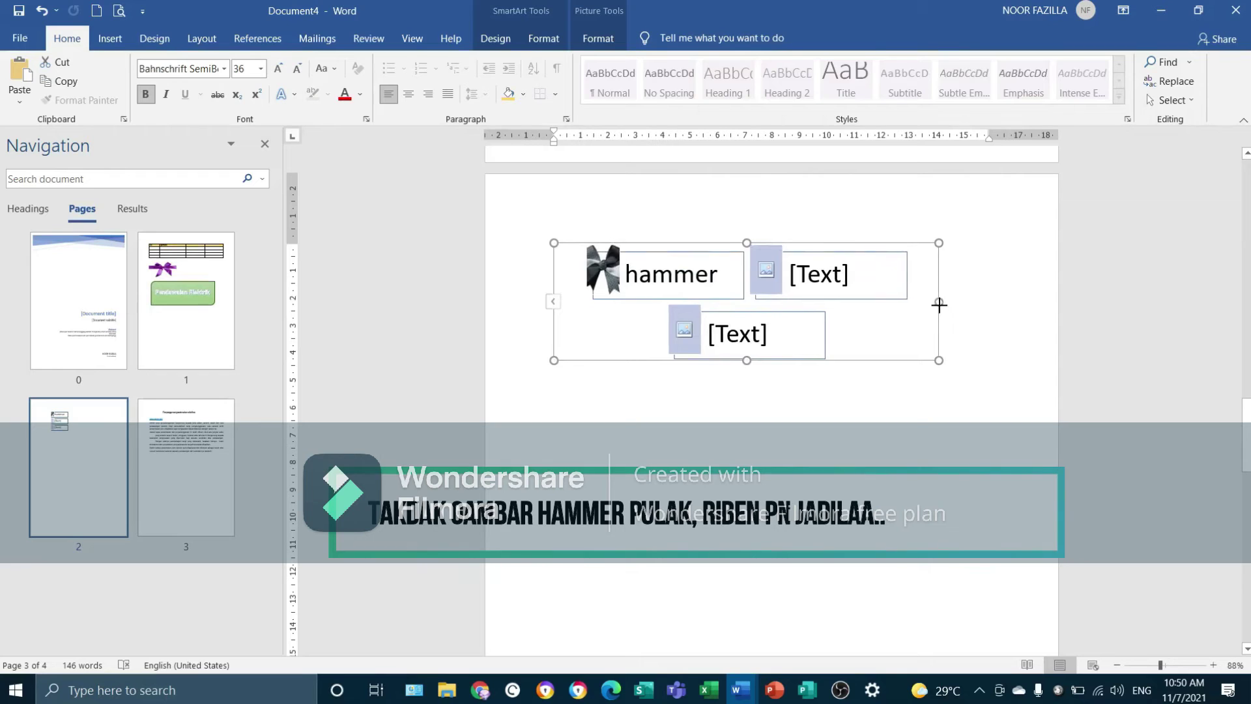
pyautogui.click(657, 399)
pyautogui.click(612, 271)
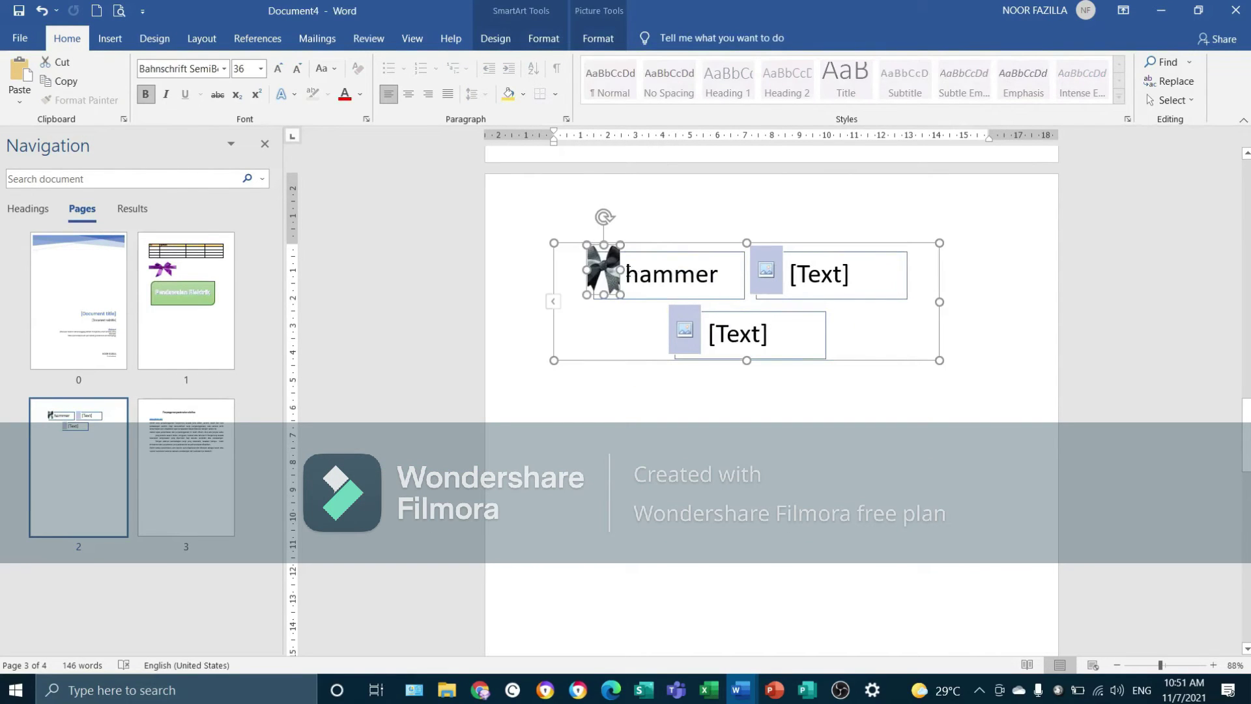
pyautogui.click(624, 273)
pyautogui.click(807, 446)
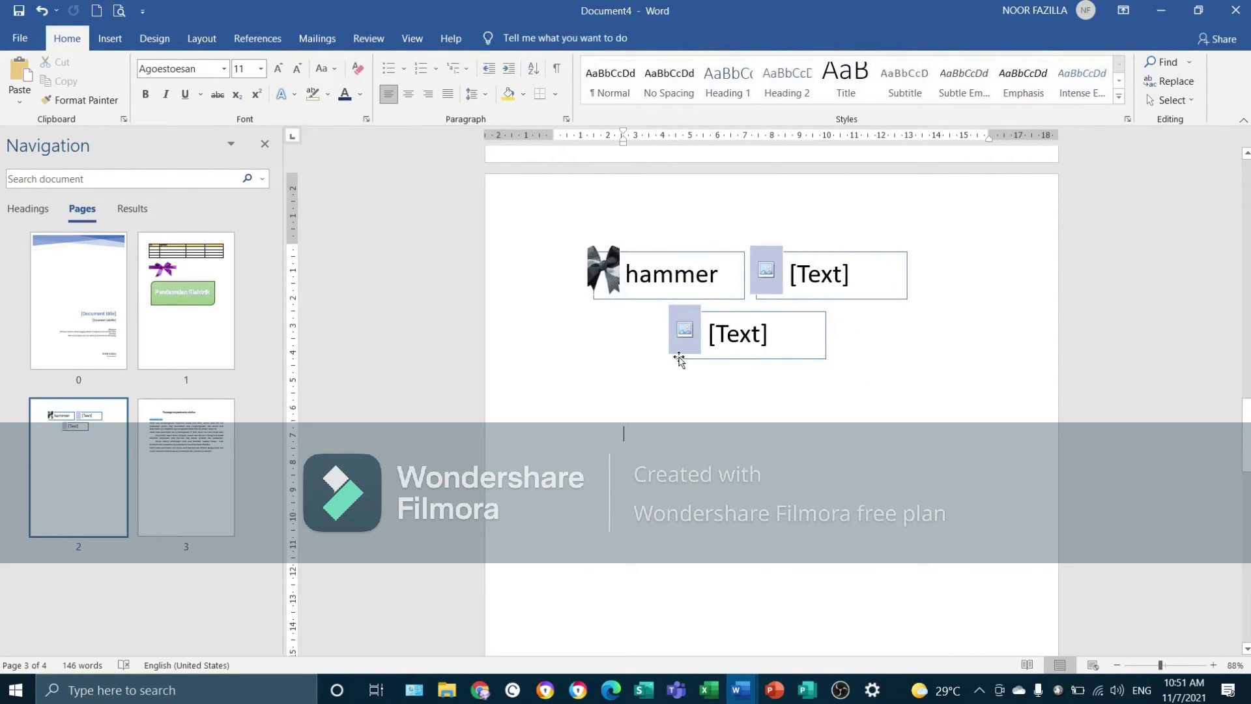
# Step: Select the whole SmartArt graphic and look through its text style and shape formatting options
pyautogui.click(652, 274)
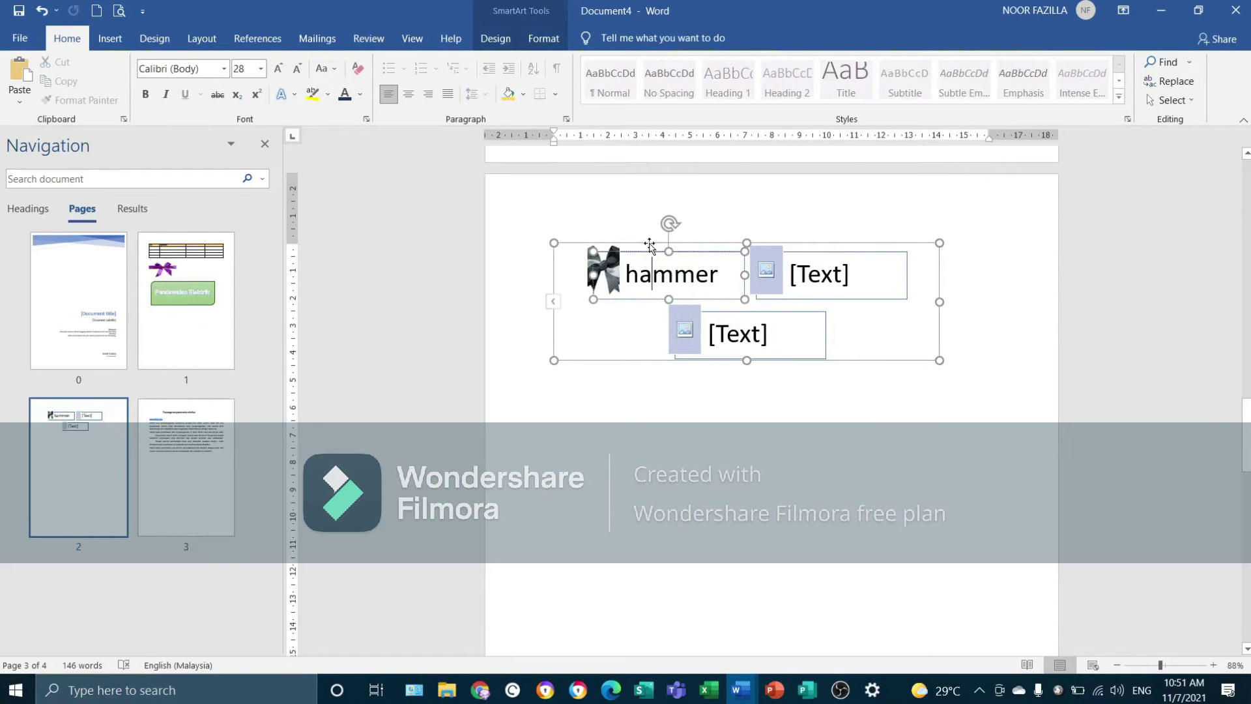
pyautogui.click(651, 251)
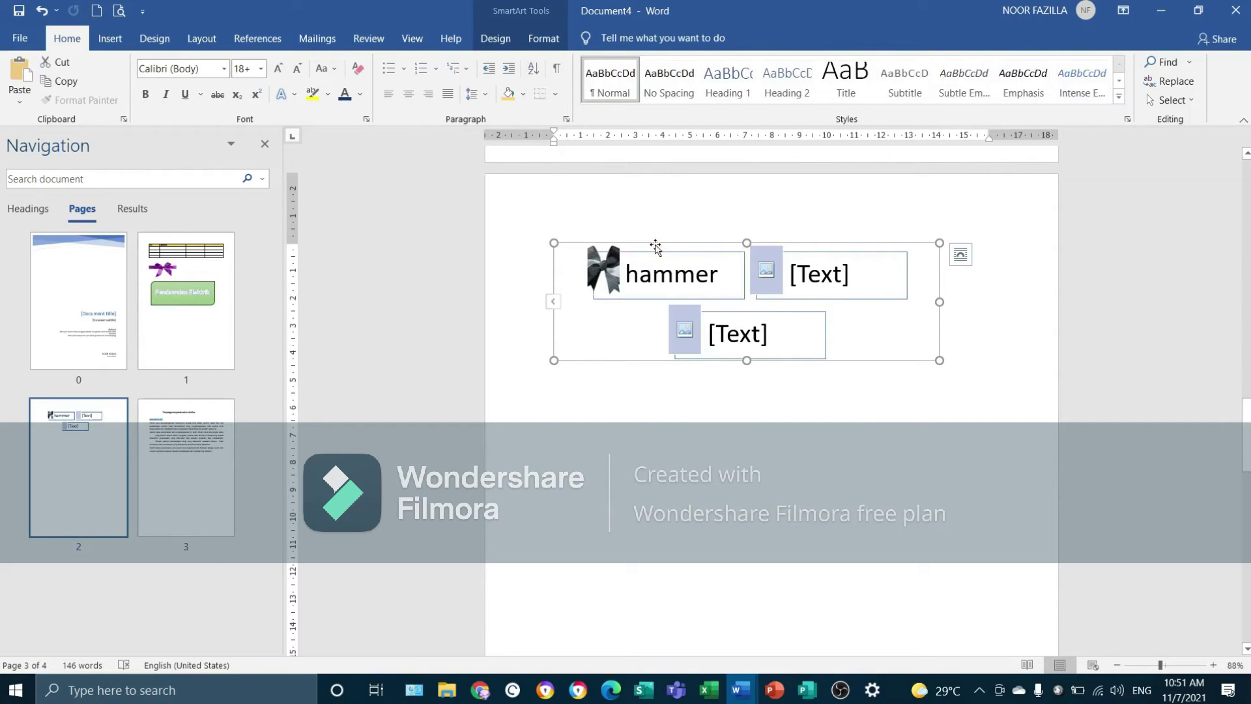
pyautogui.click(535, 44)
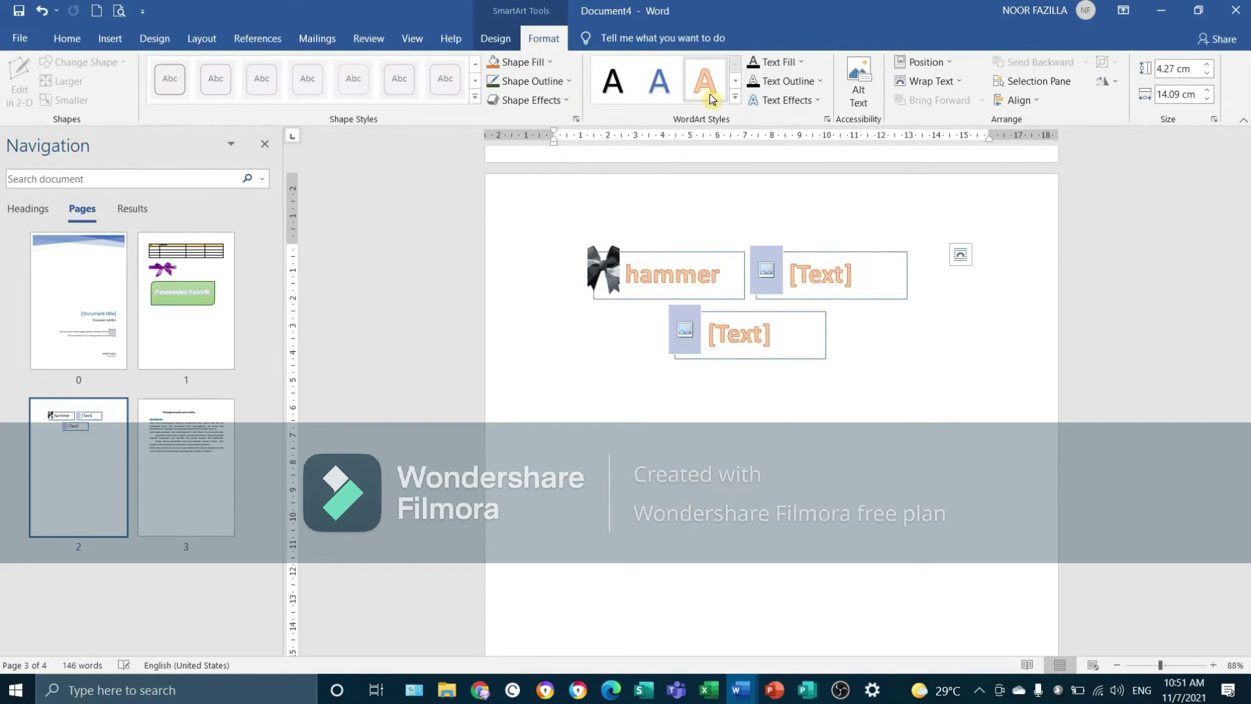
pyautogui.click(549, 63)
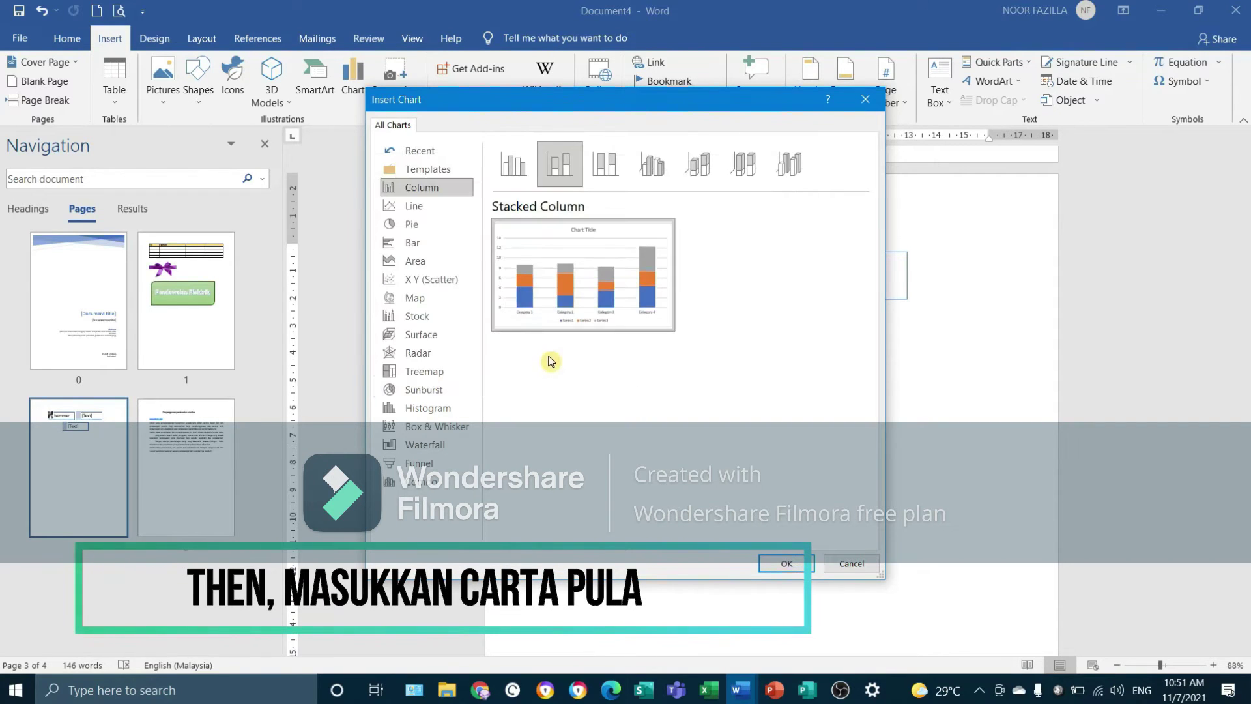
# Step: Insert a Stacked Column chart below the SmartArt graphic and close its data sheet
pyautogui.moveTo(652, 316)
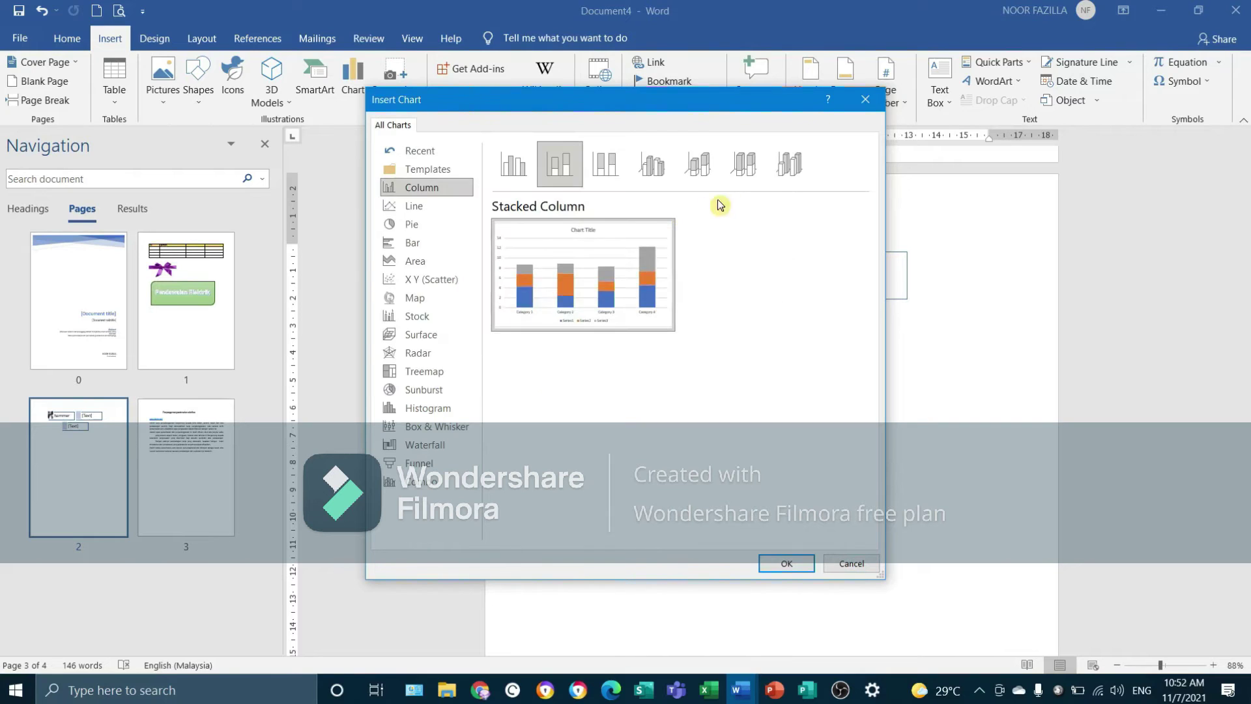
pyautogui.moveTo(597, 239)
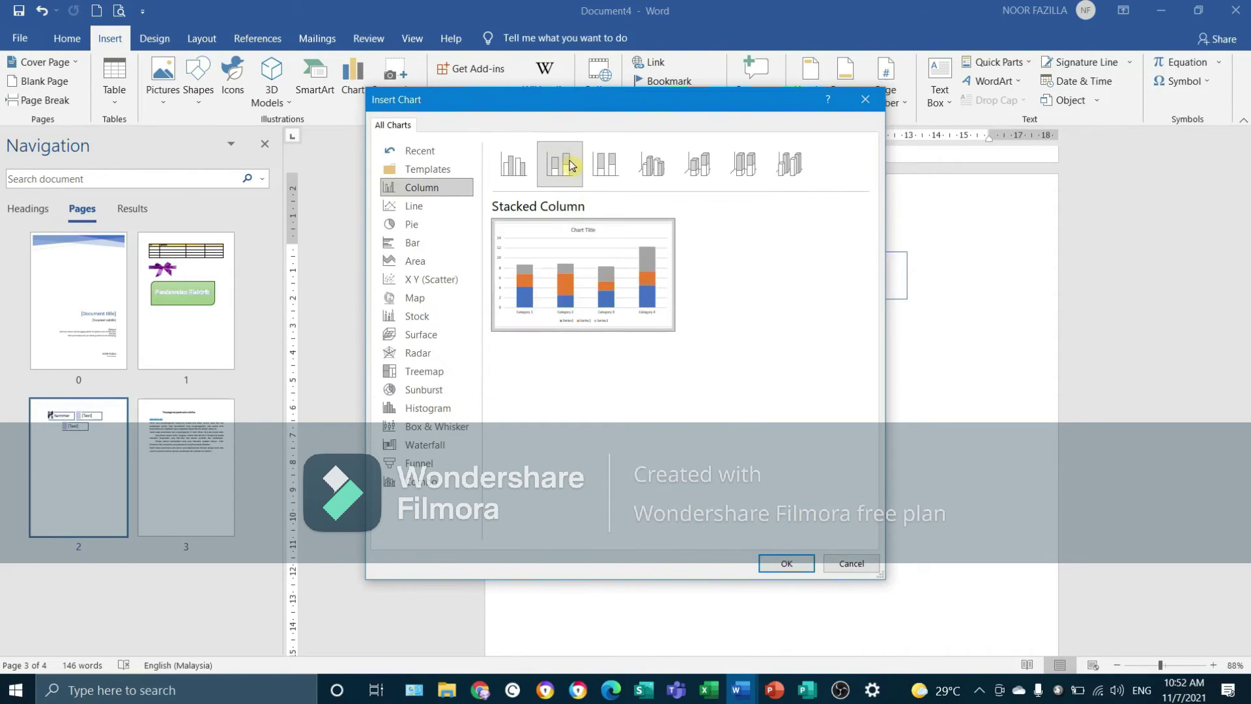
pyautogui.click(785, 564)
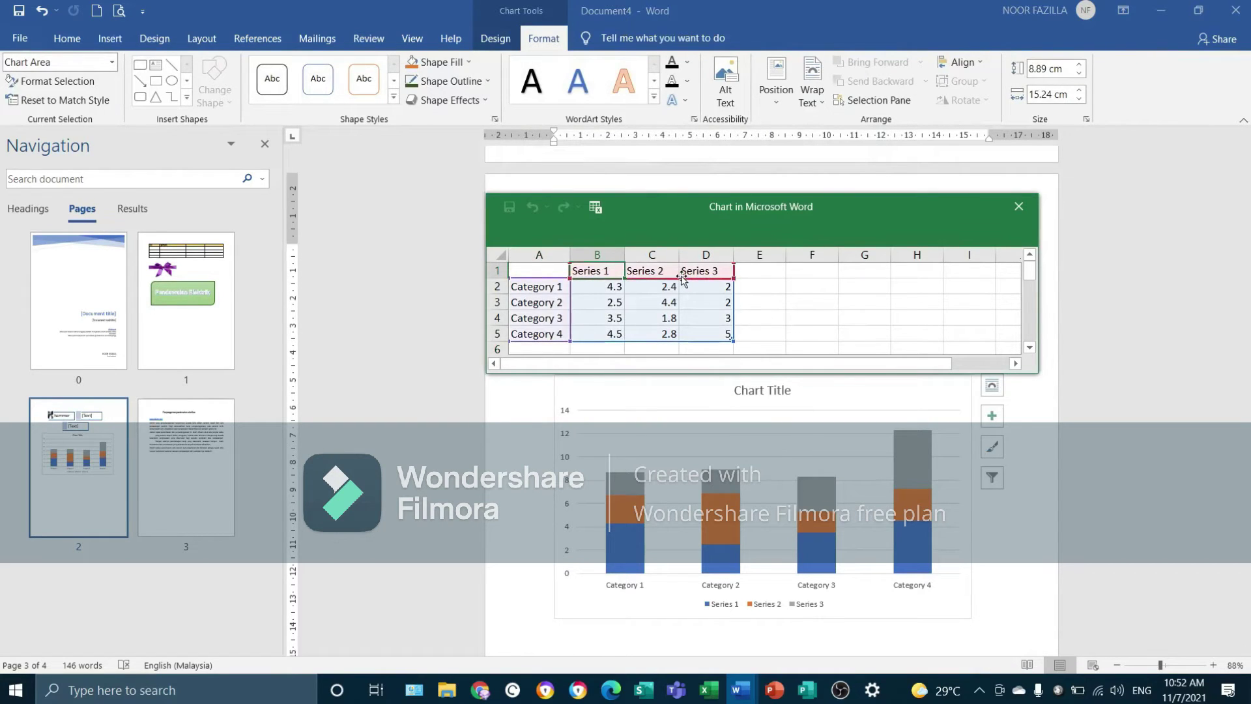
pyautogui.click(704, 287)
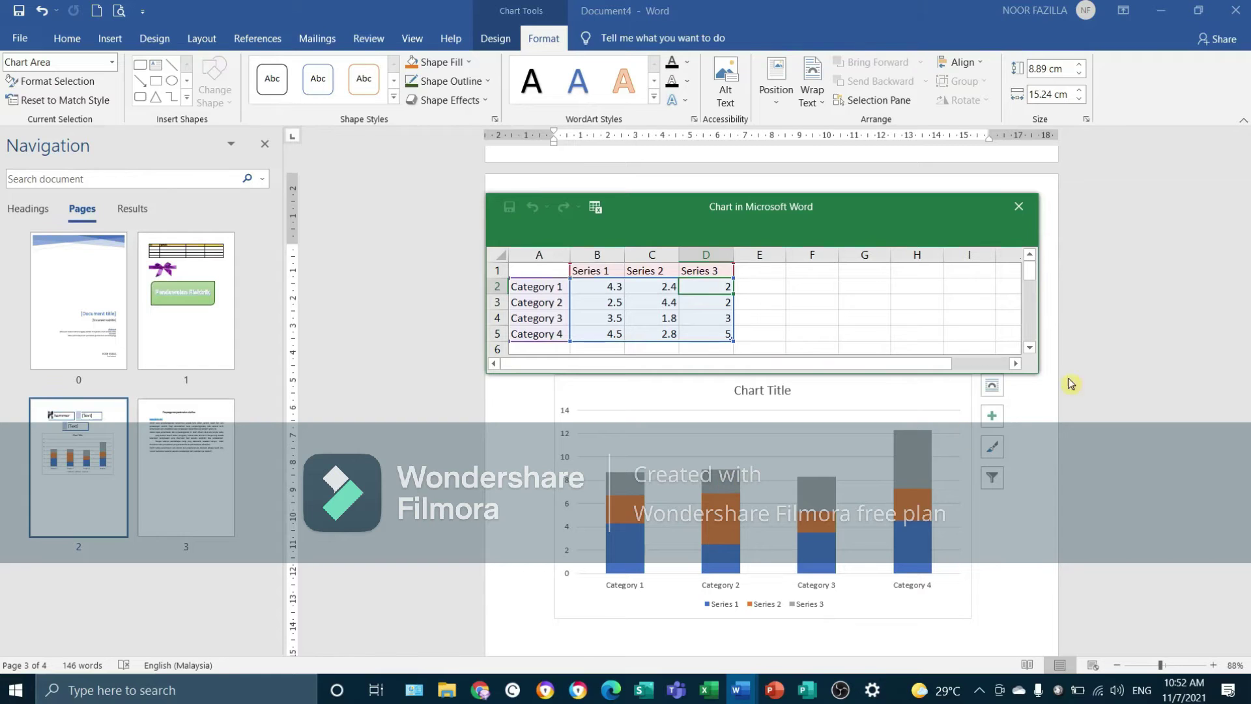
pyautogui.click(1029, 427)
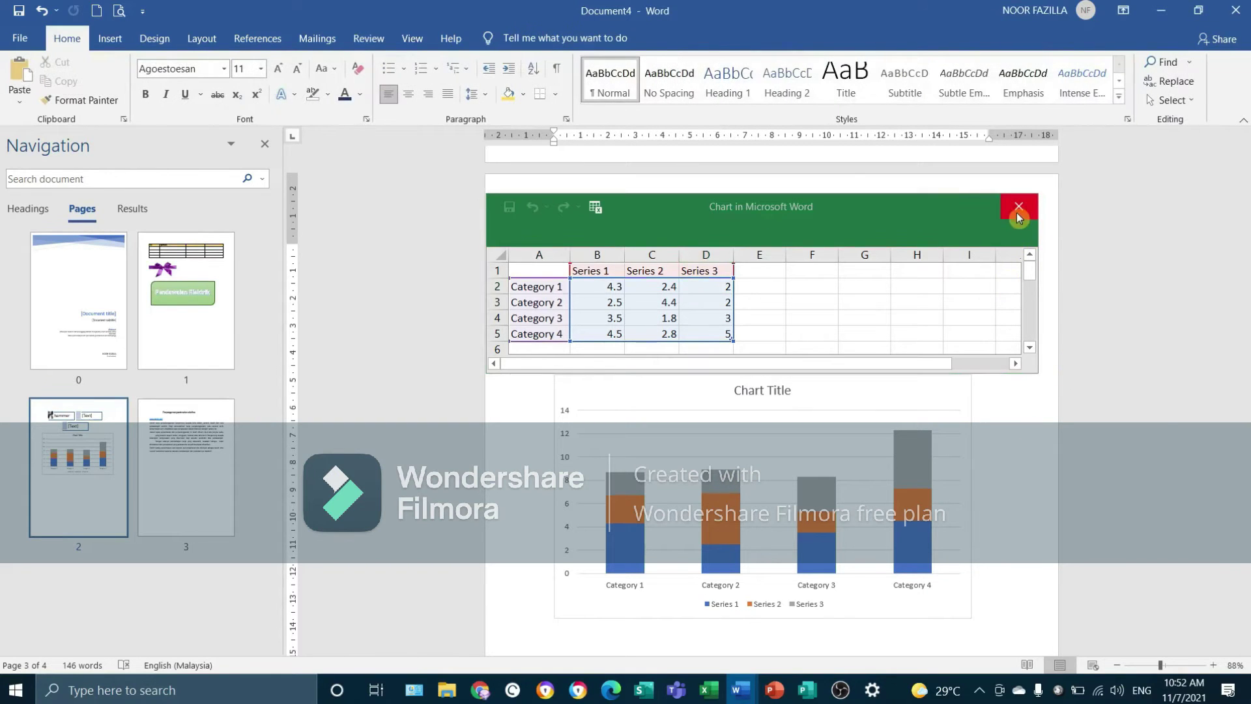
pyautogui.click(1019, 206)
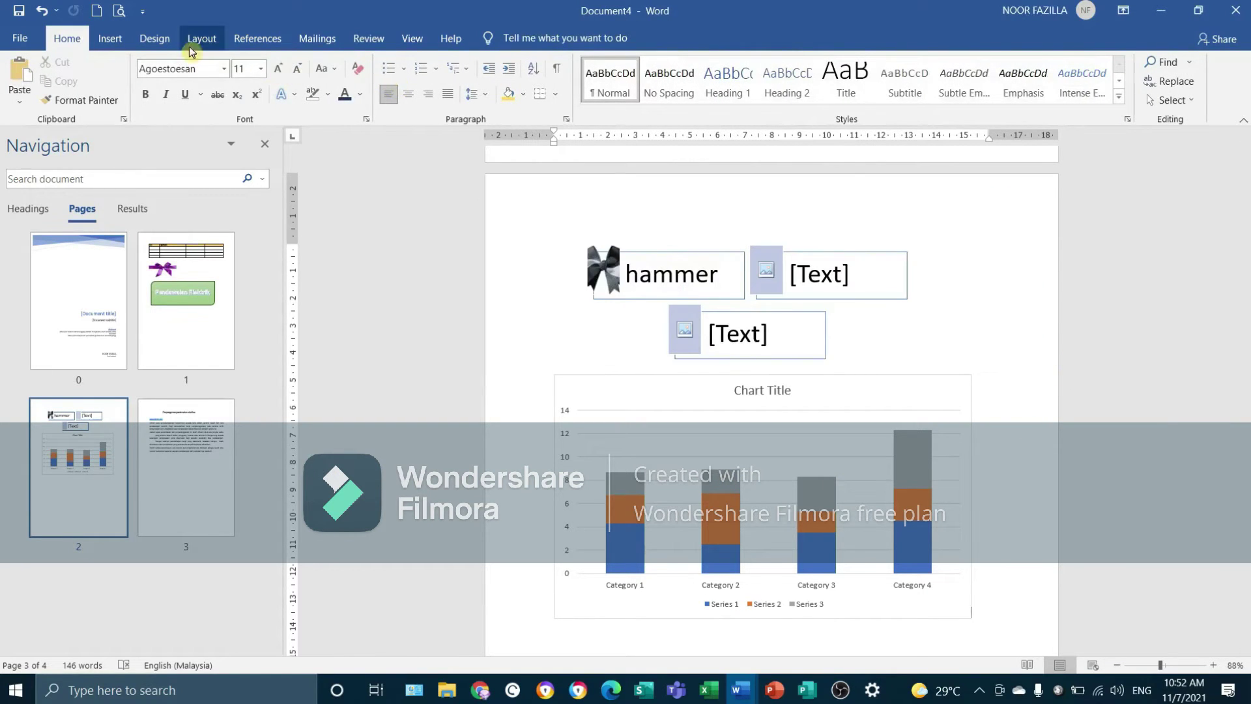
# Step: Add a Blank built-in header with the text "1033", return to the document body and check the header on the last page
pyautogui.click(107, 40)
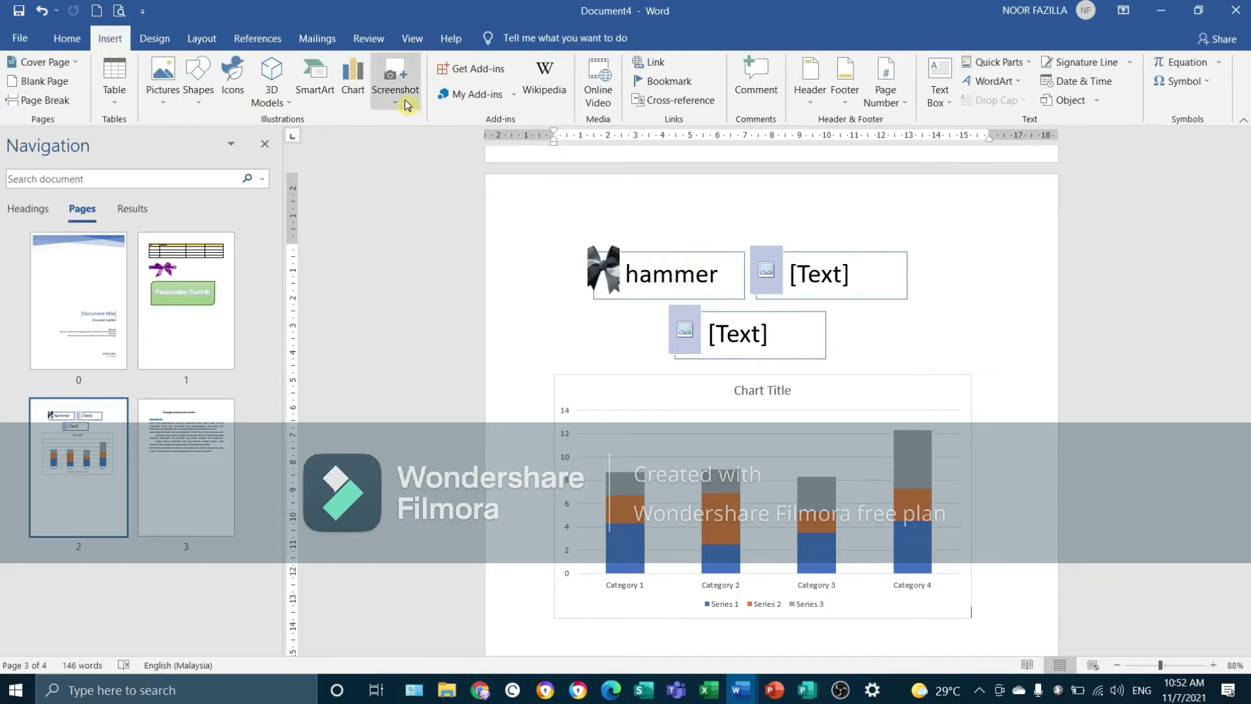
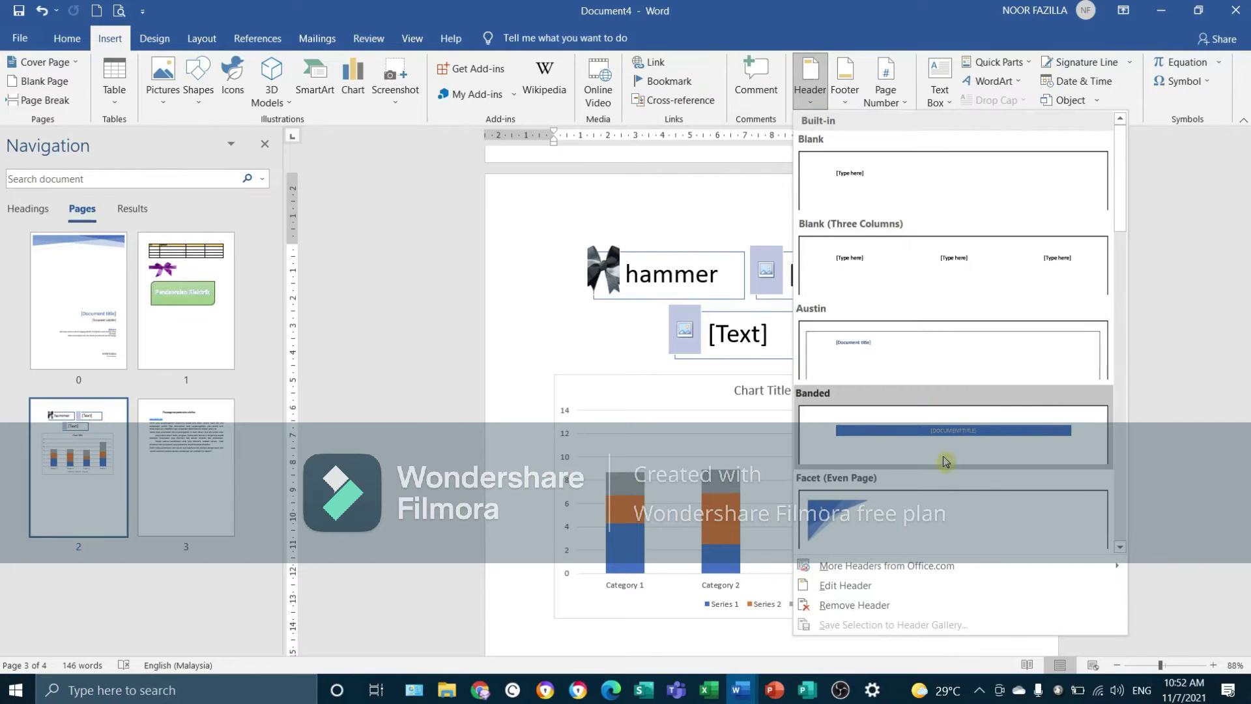
pyautogui.click(911, 184)
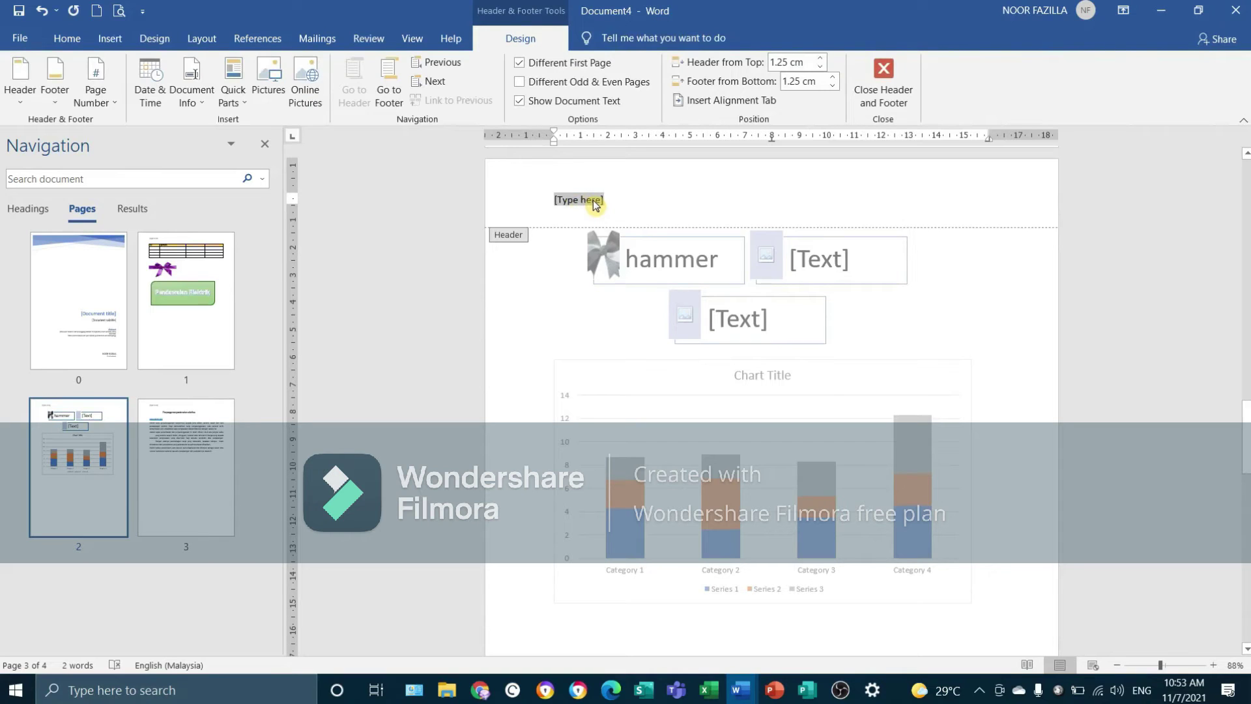
pyautogui.write('1033')
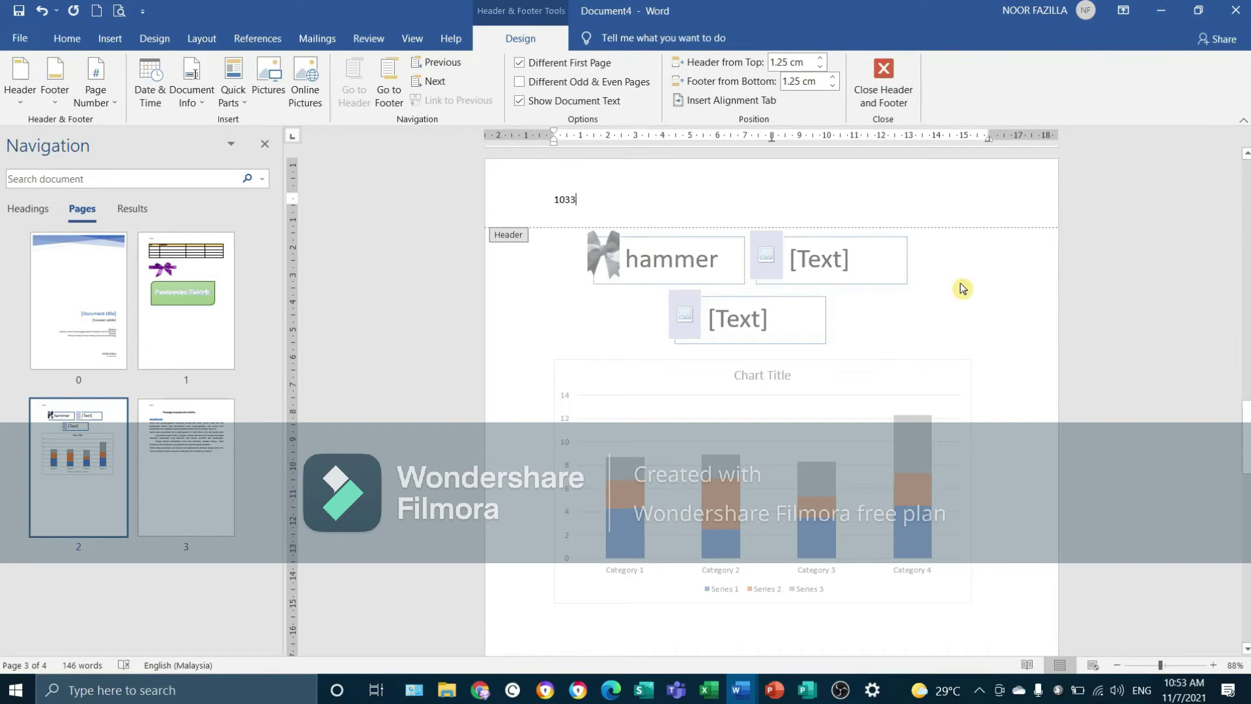
pyautogui.doubleClick(933, 268)
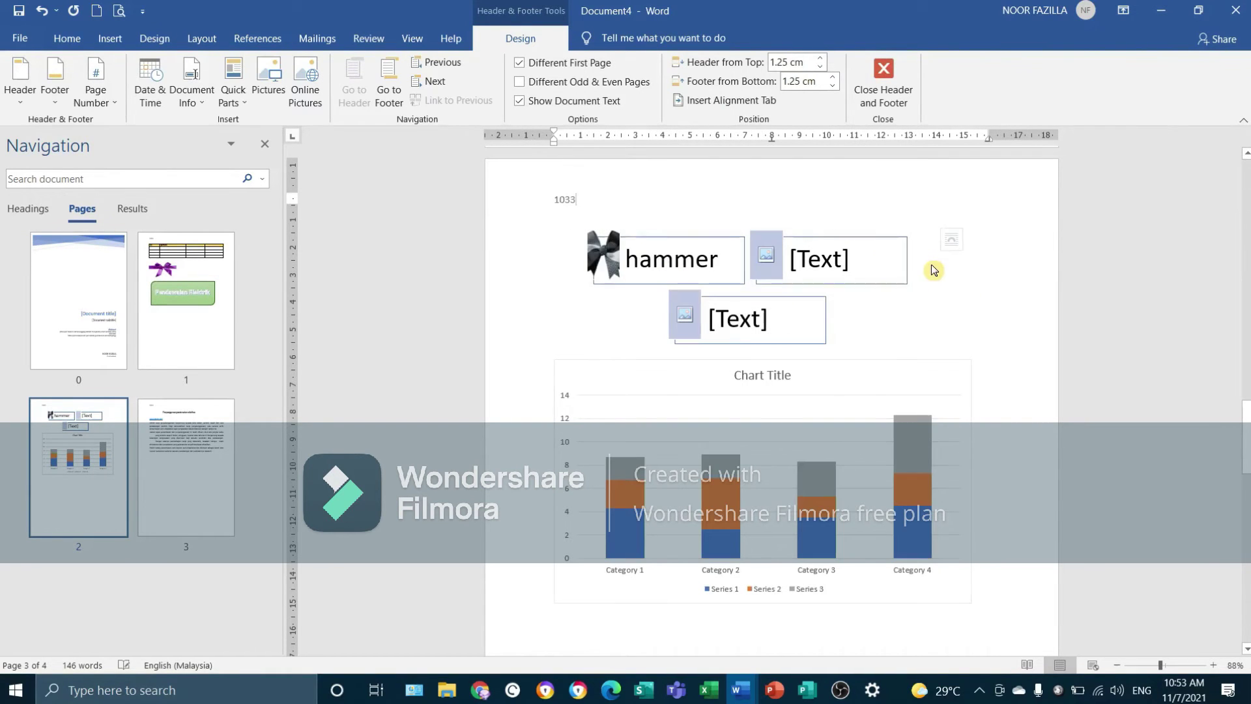
pyautogui.click(1015, 342)
pyautogui.scroll(-20, 897, 378)
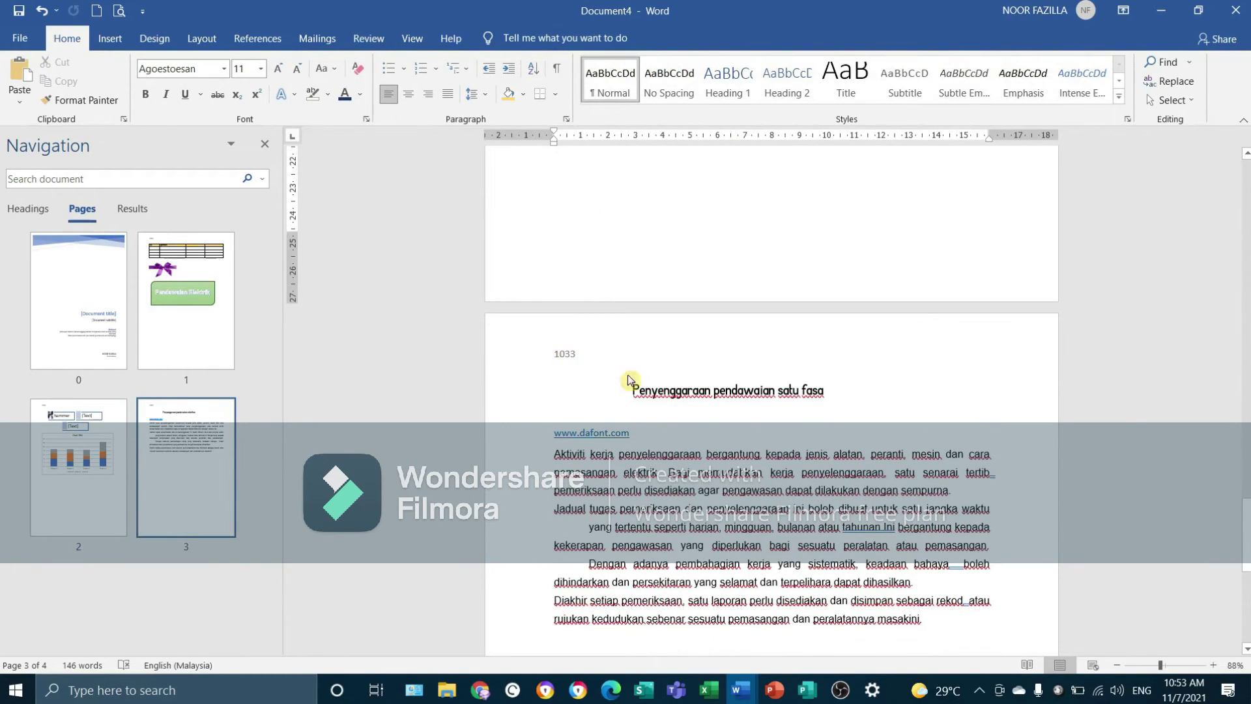
pyautogui.scroll(-15, 631, 430)
pyautogui.scroll(15, 631, 430)
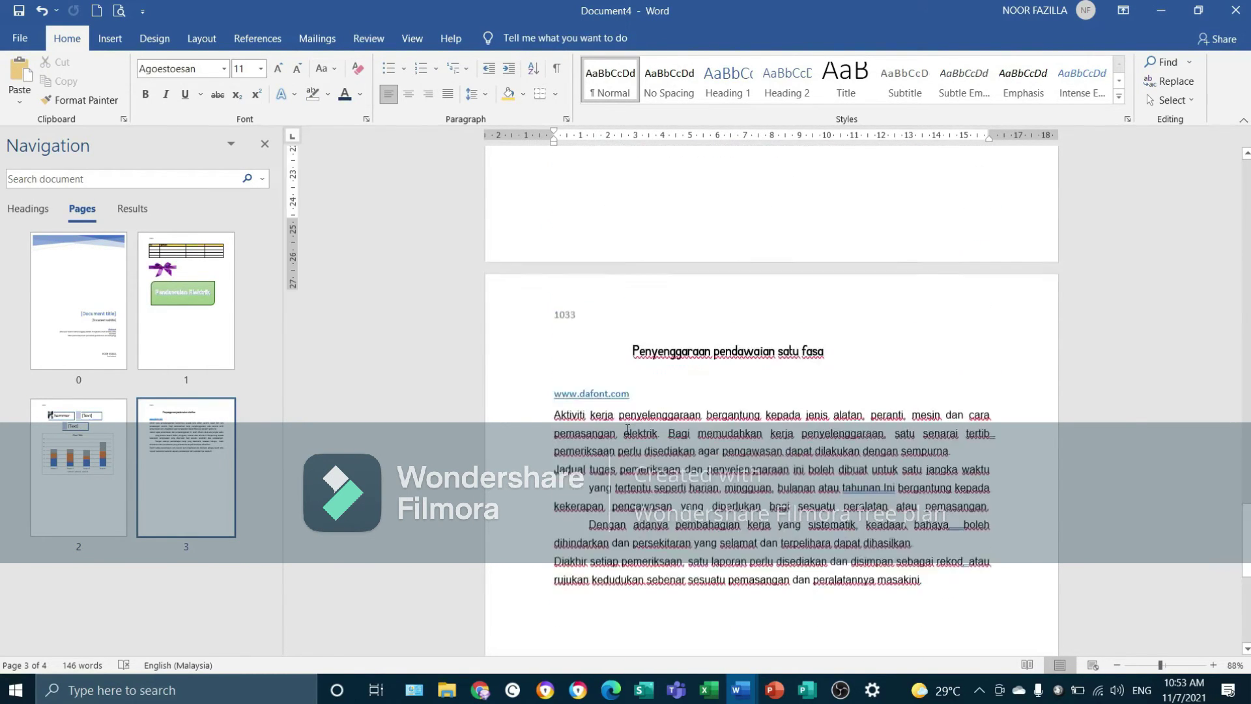
# Step: Add a Blank built-in footer containing the teacher's name, return to the document body and check the footer on the last page
pyautogui.scroll(10, 648, 393)
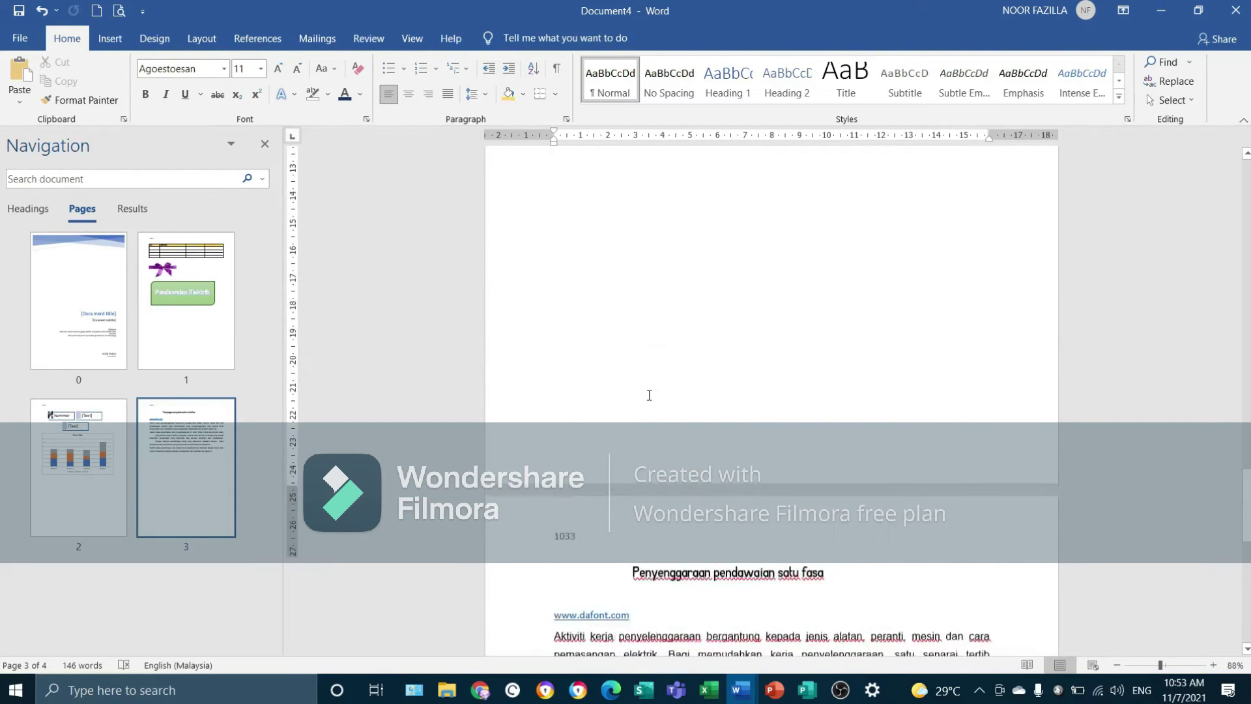
pyautogui.scroll(3, 648, 400)
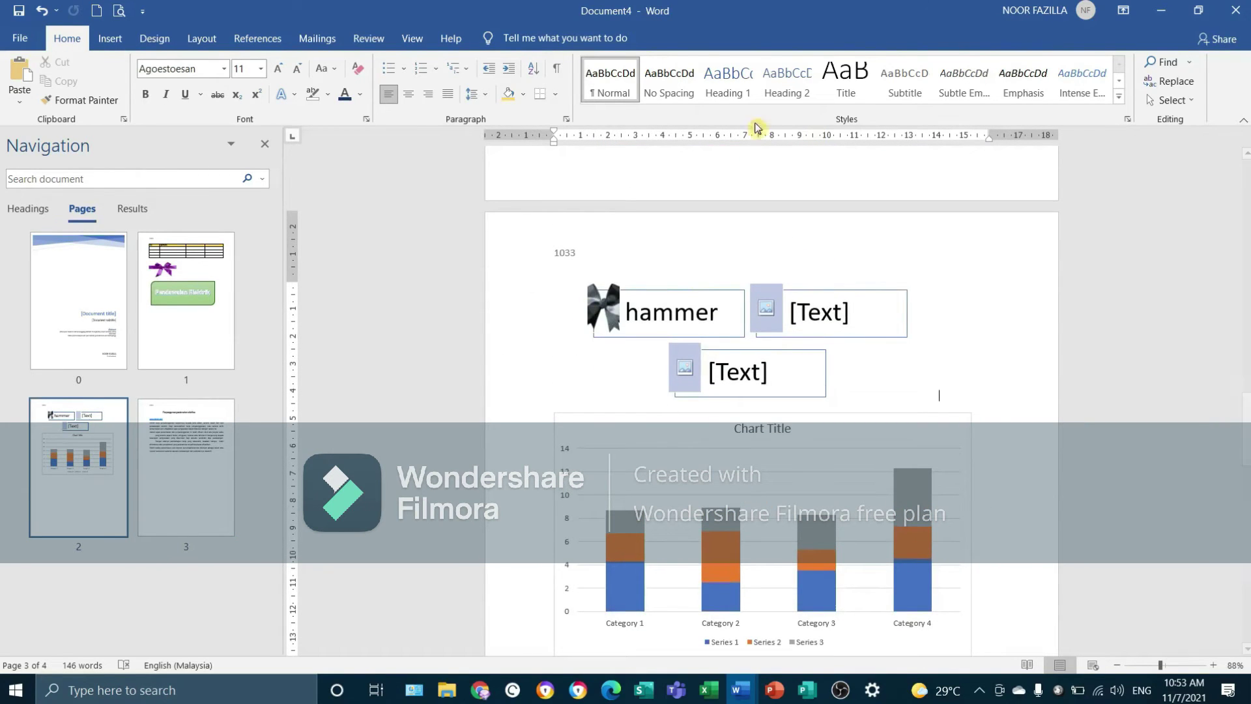
pyautogui.click(109, 38)
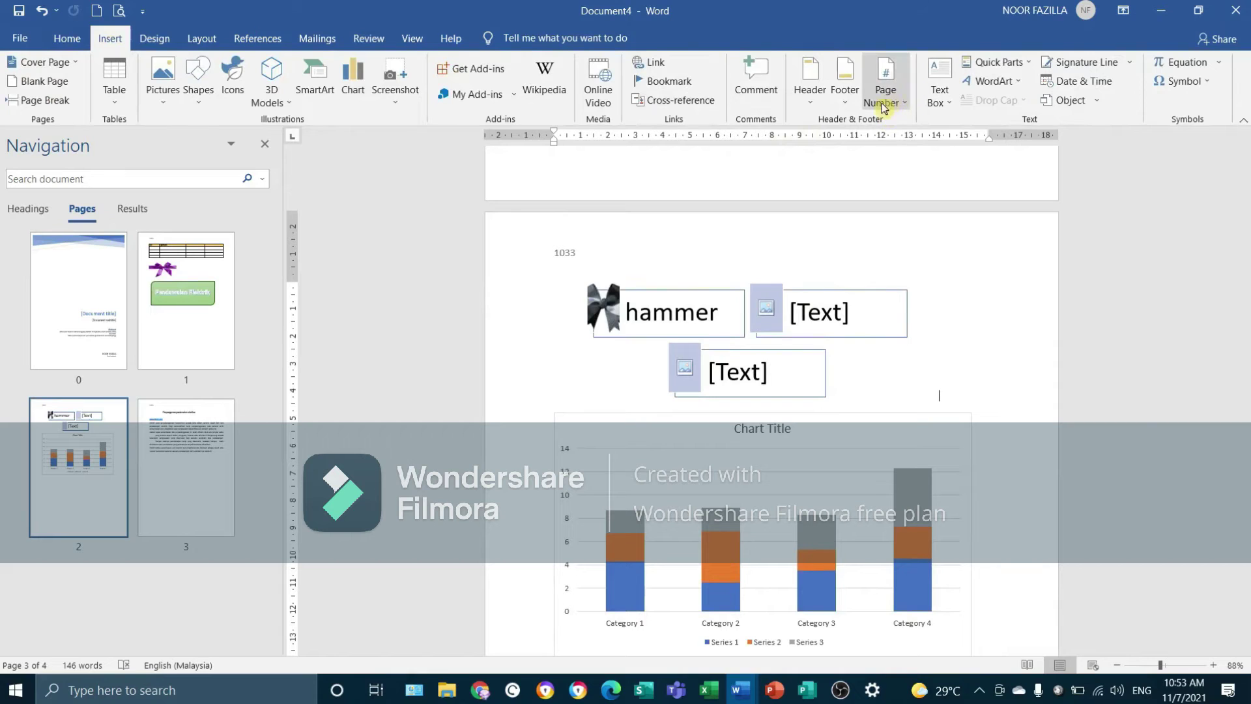
pyautogui.click(844, 98)
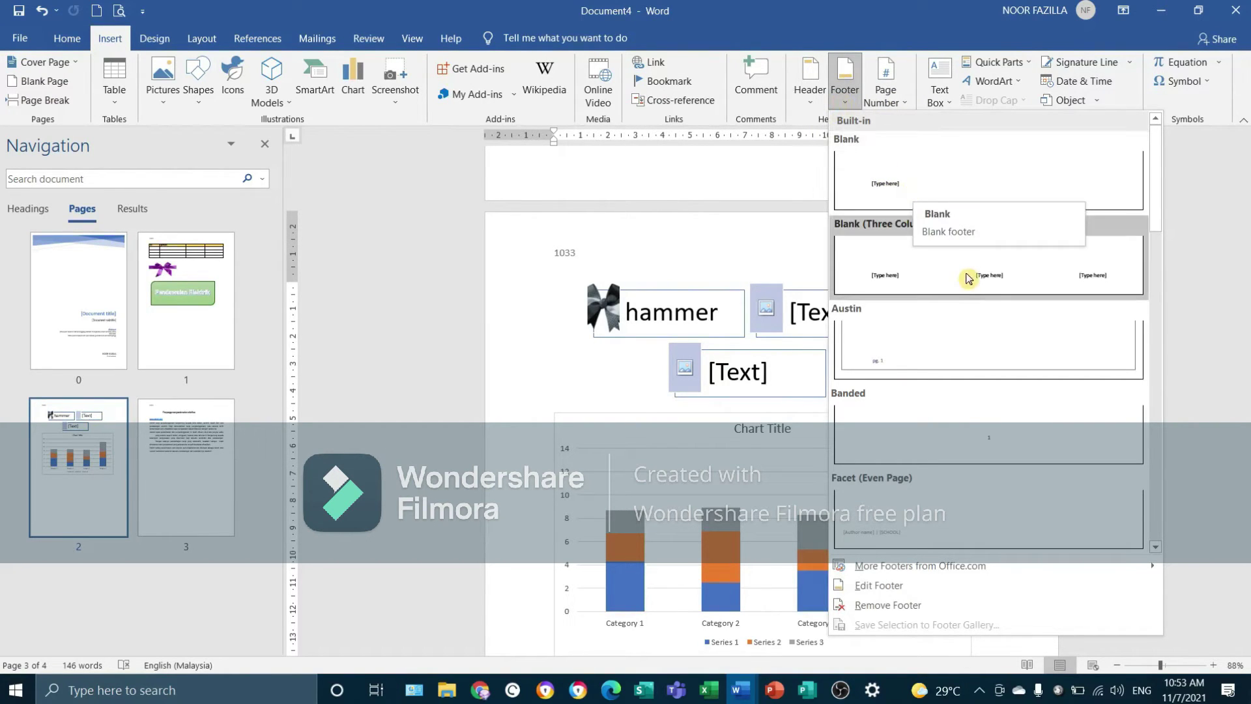
pyautogui.click(930, 186)
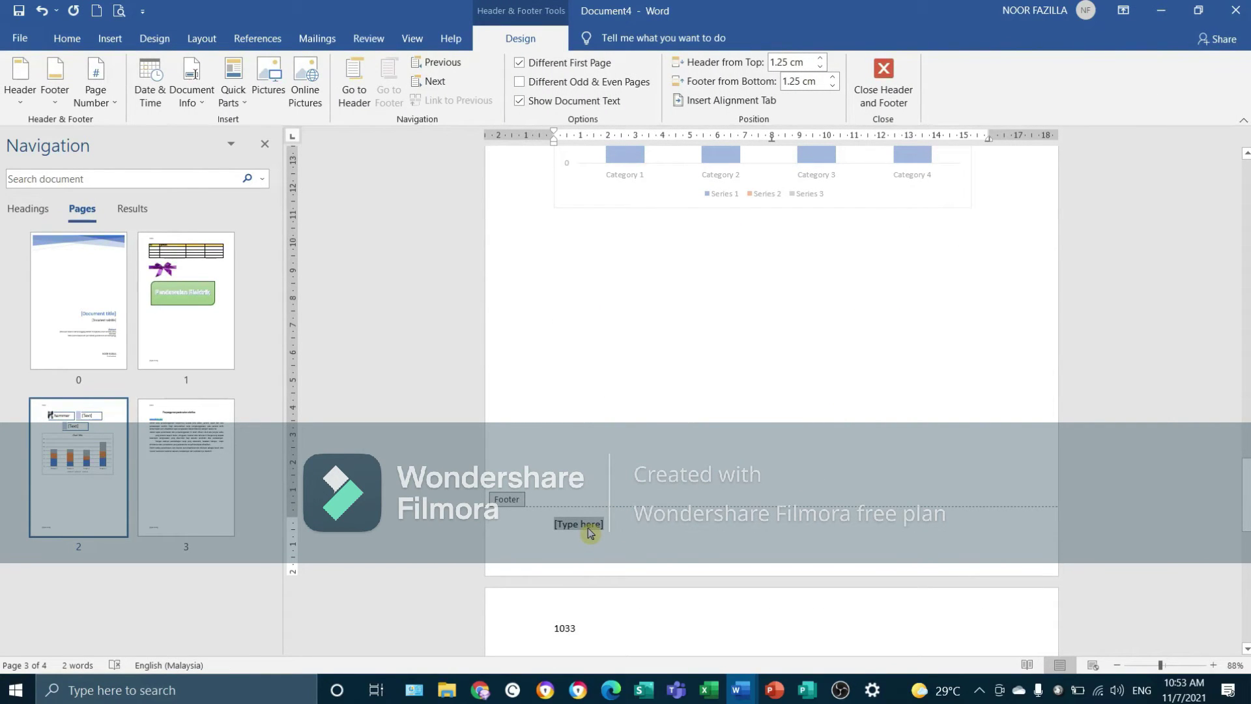
pyautogui.write('Cg Lala')
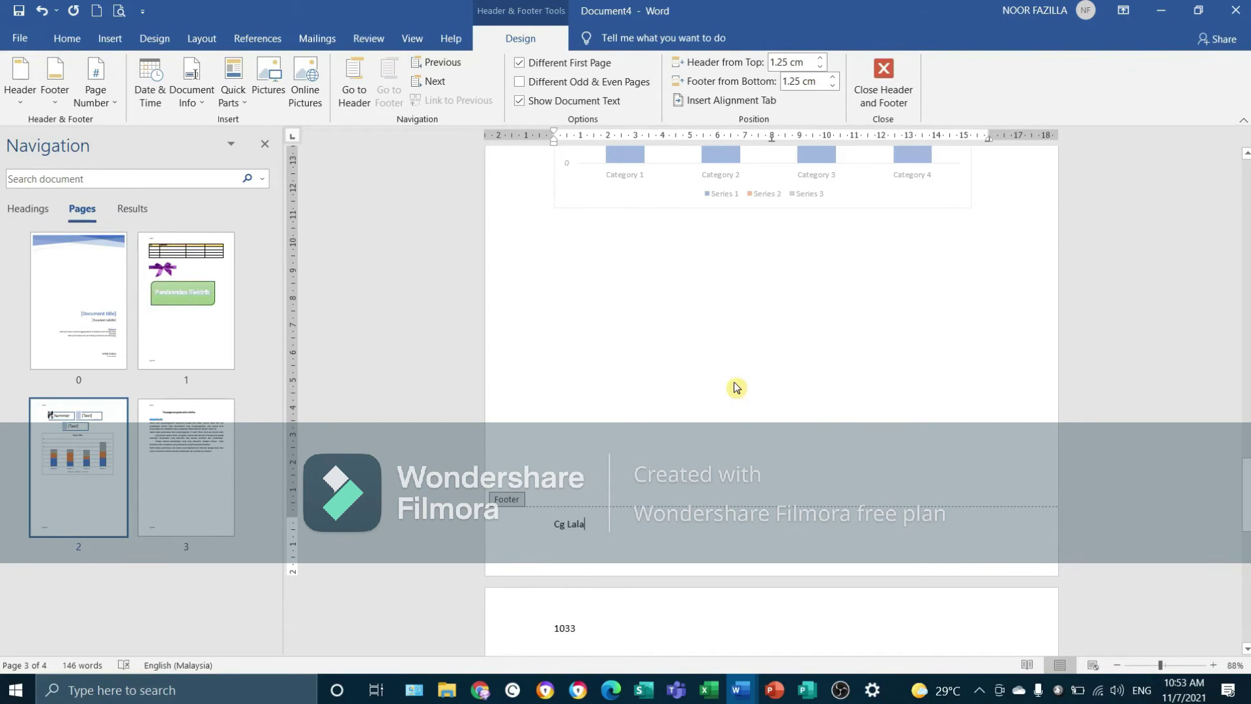
pyautogui.doubleClick(691, 486)
pyautogui.scroll(-10, 672, 492)
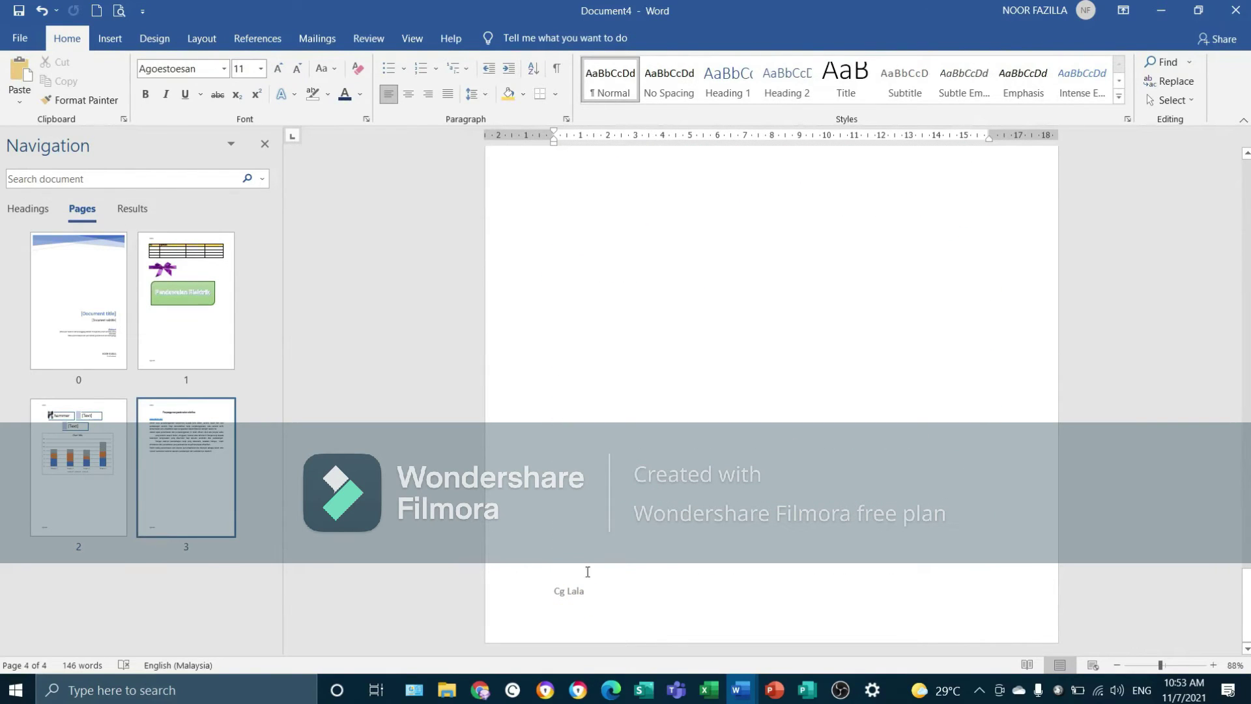
pyautogui.scroll(5, 696, 521)
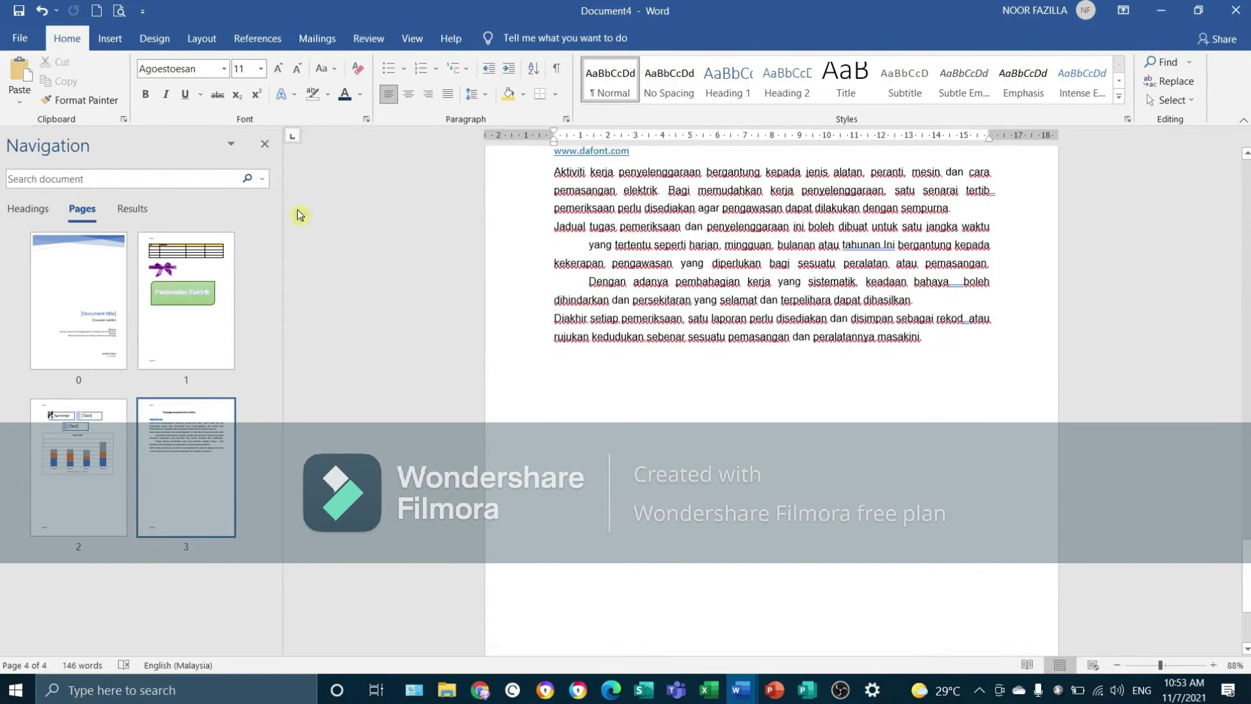
# Step: Insert a centred Plain Number 2 page number at the bottom of the pages, check it and return to the document body
pyautogui.click(110, 38)
pyautogui.click(890, 108)
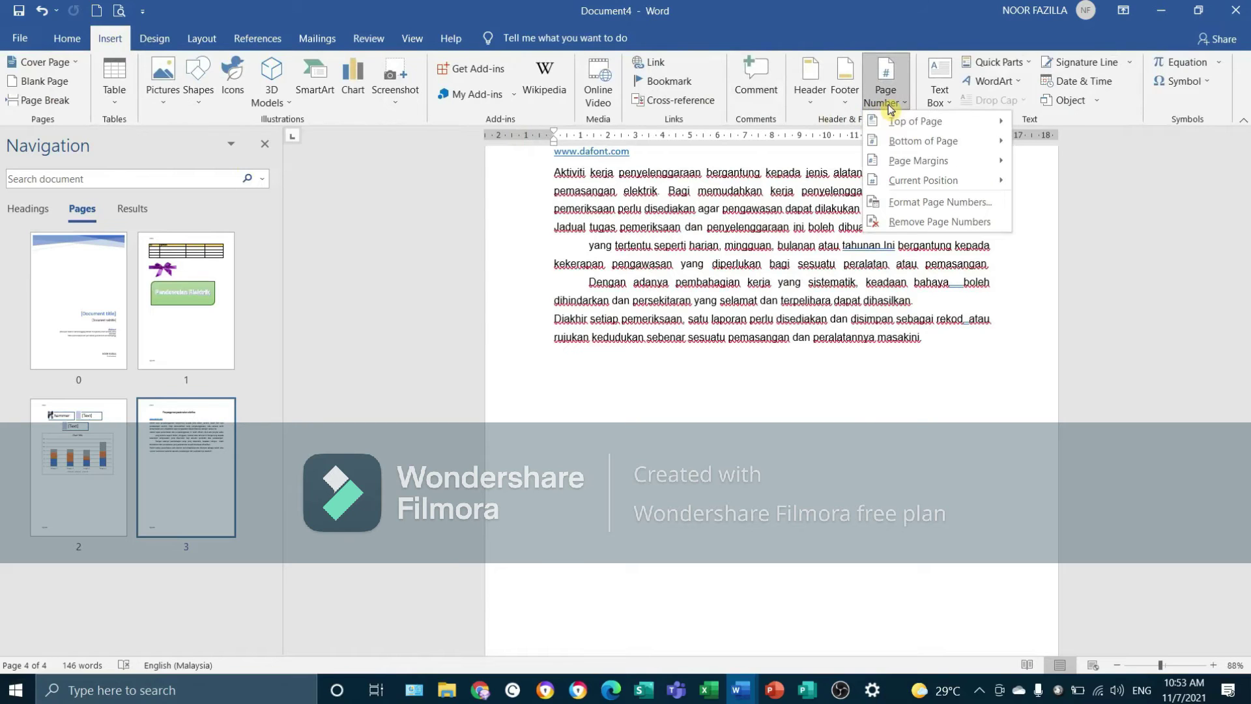
pyautogui.moveTo(900, 124)
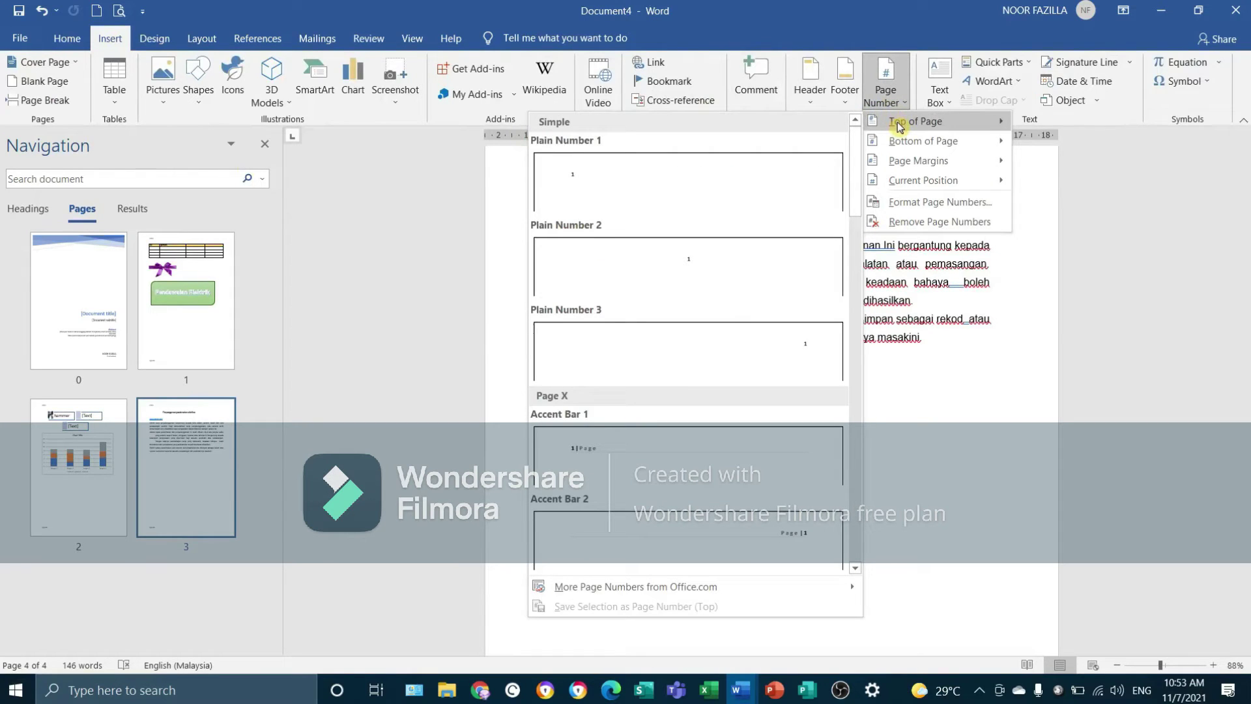
pyautogui.moveTo(919, 144)
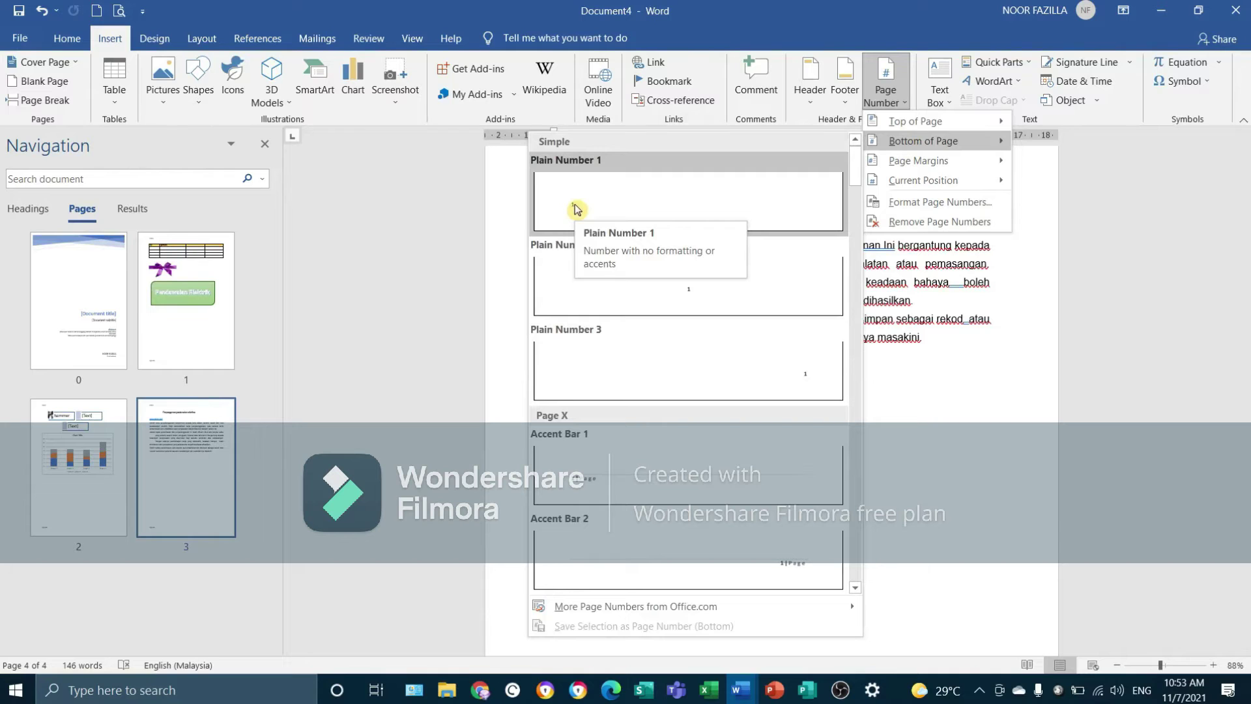
pyautogui.click(702, 294)
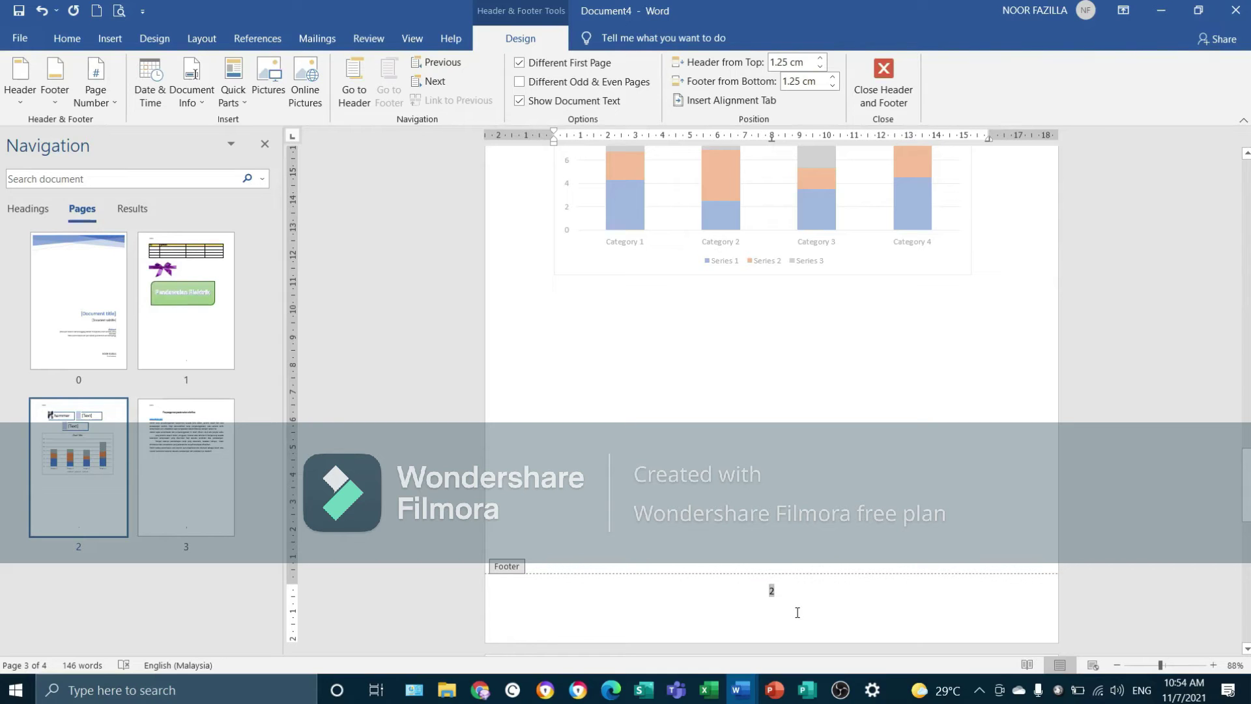
pyautogui.scroll(-6, 798, 613)
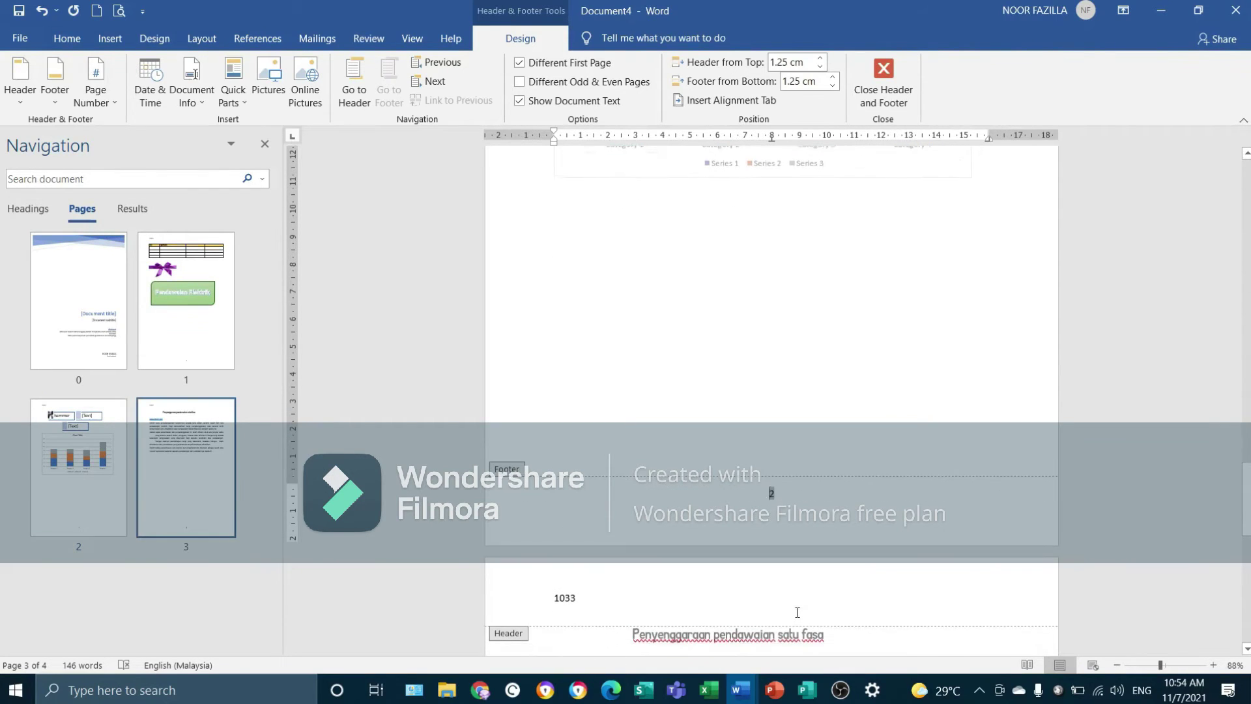
pyautogui.scroll(-5, 795, 566)
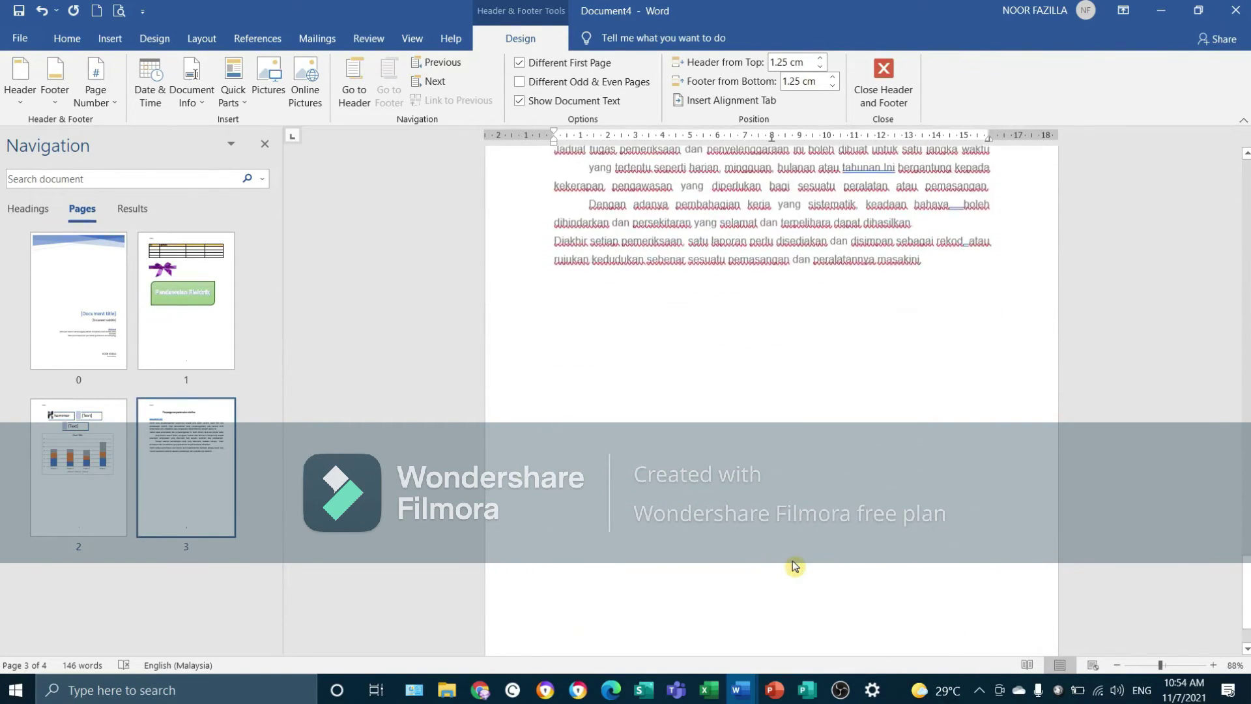
pyautogui.scroll(5, 796, 566)
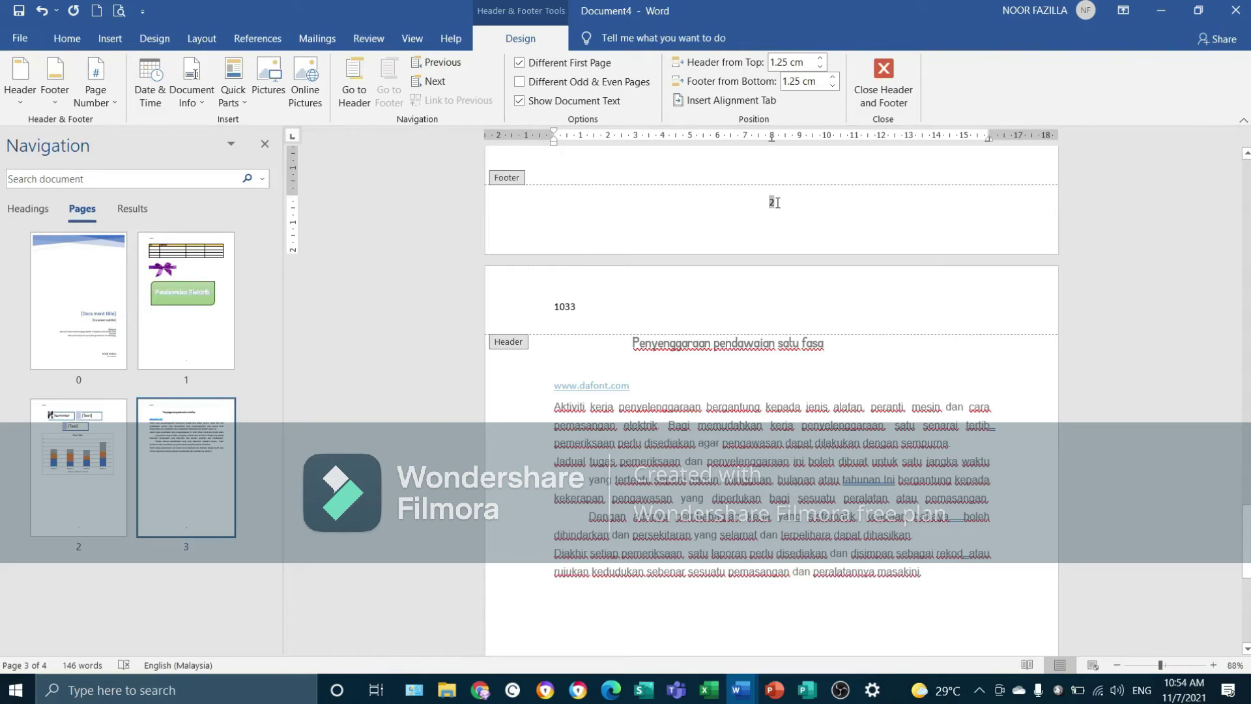
pyautogui.doubleClick(844, 152)
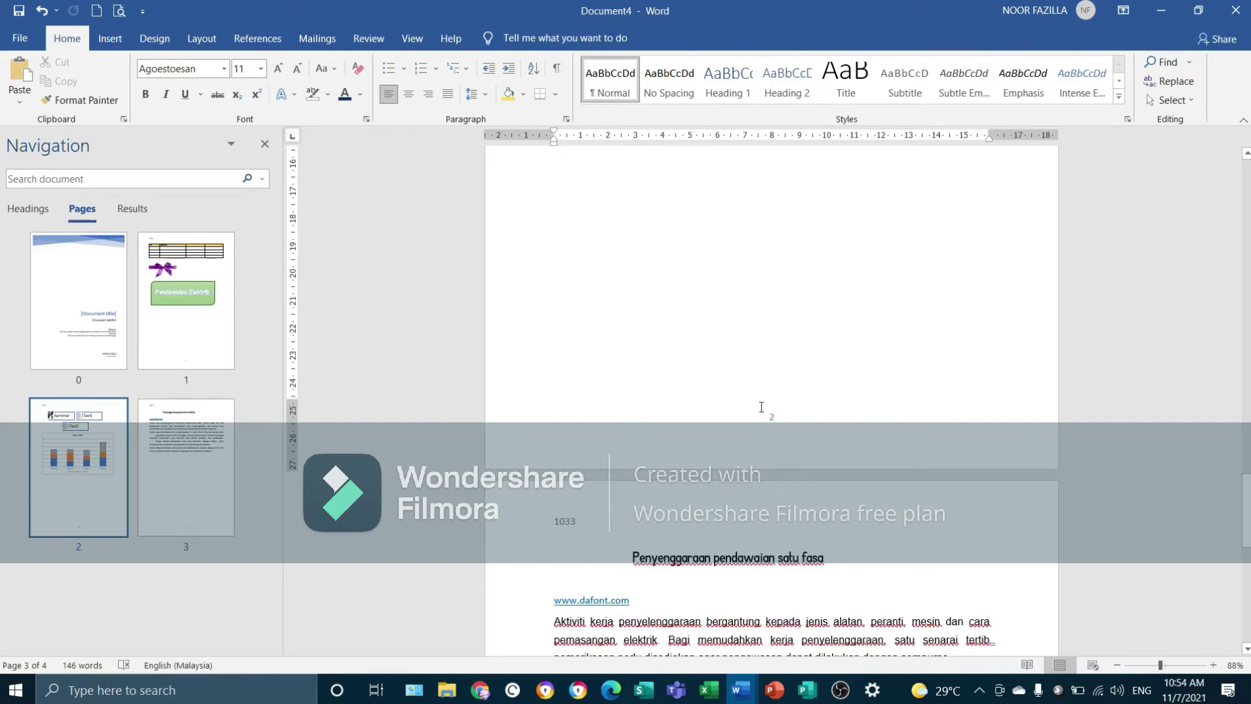
# Step: Insert a Simple Text Box, move it into the empty space below the chart near the left margin, and deselect it
pyautogui.hotkey('alt', 'n')
pyautogui.scroll(4, 913, 240)
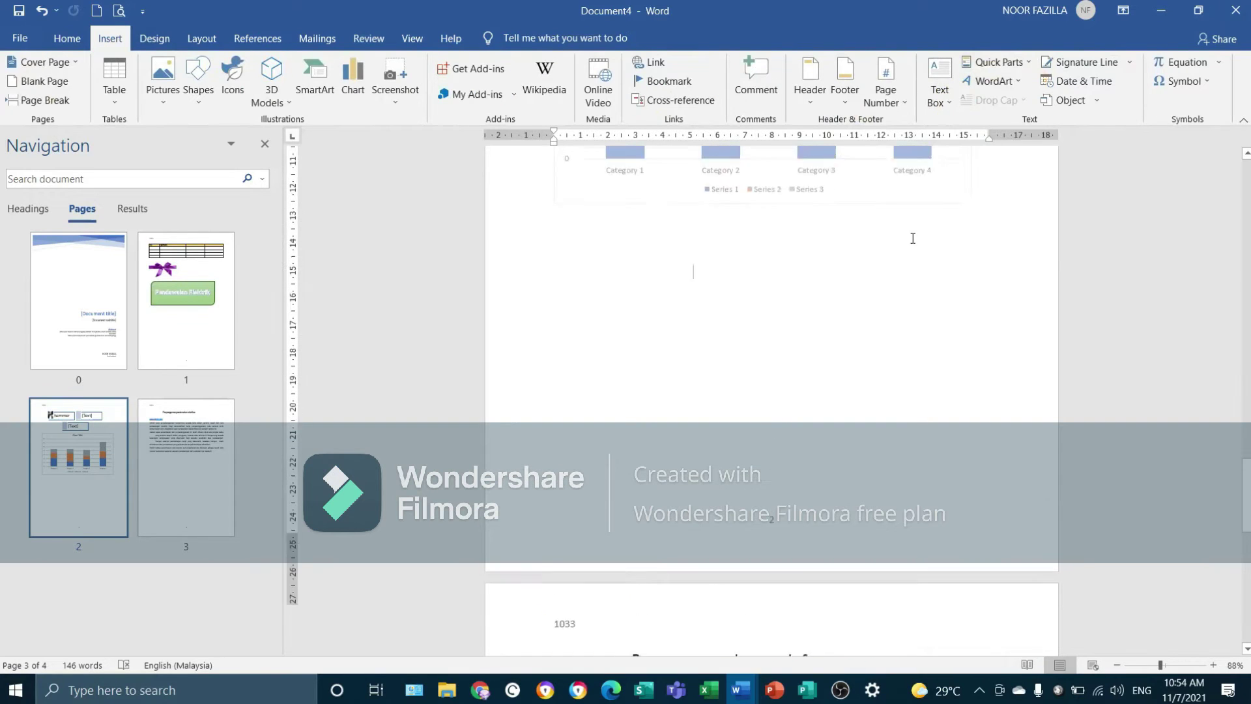
pyautogui.click(946, 98)
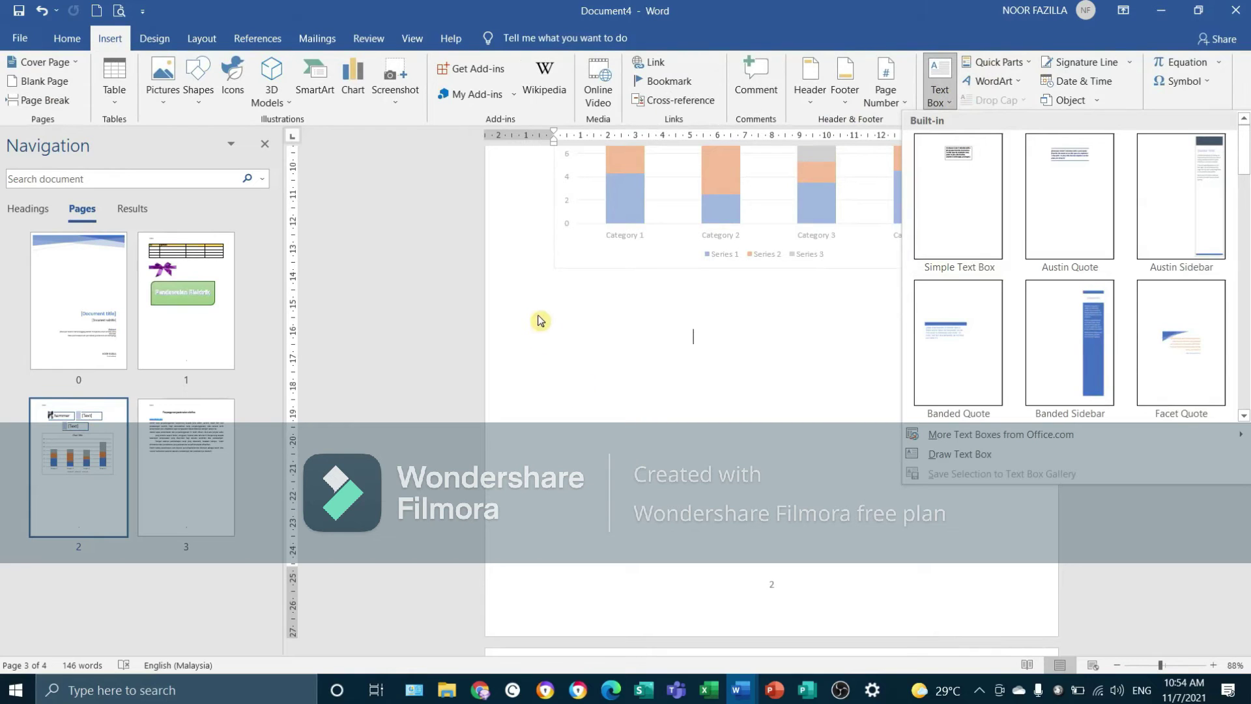
pyautogui.click(976, 190)
pyautogui.moveTo(791, 342); pyautogui.dragTo(646, 294)
pyautogui.click(697, 360)
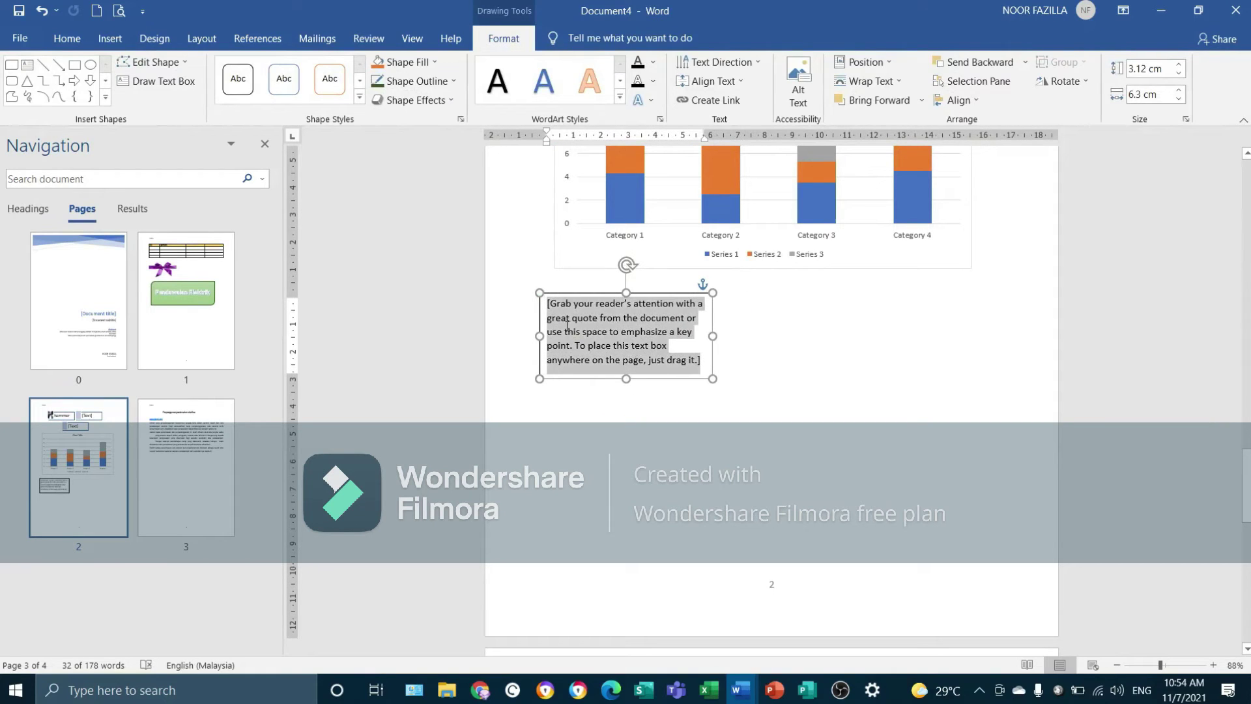
pyautogui.click(721, 335)
# Step: Insert a light-blue shadowed WordArt, place it below and to the right of the text box, and set its text to "ELEKTRIK"
pyautogui.click(1010, 85)
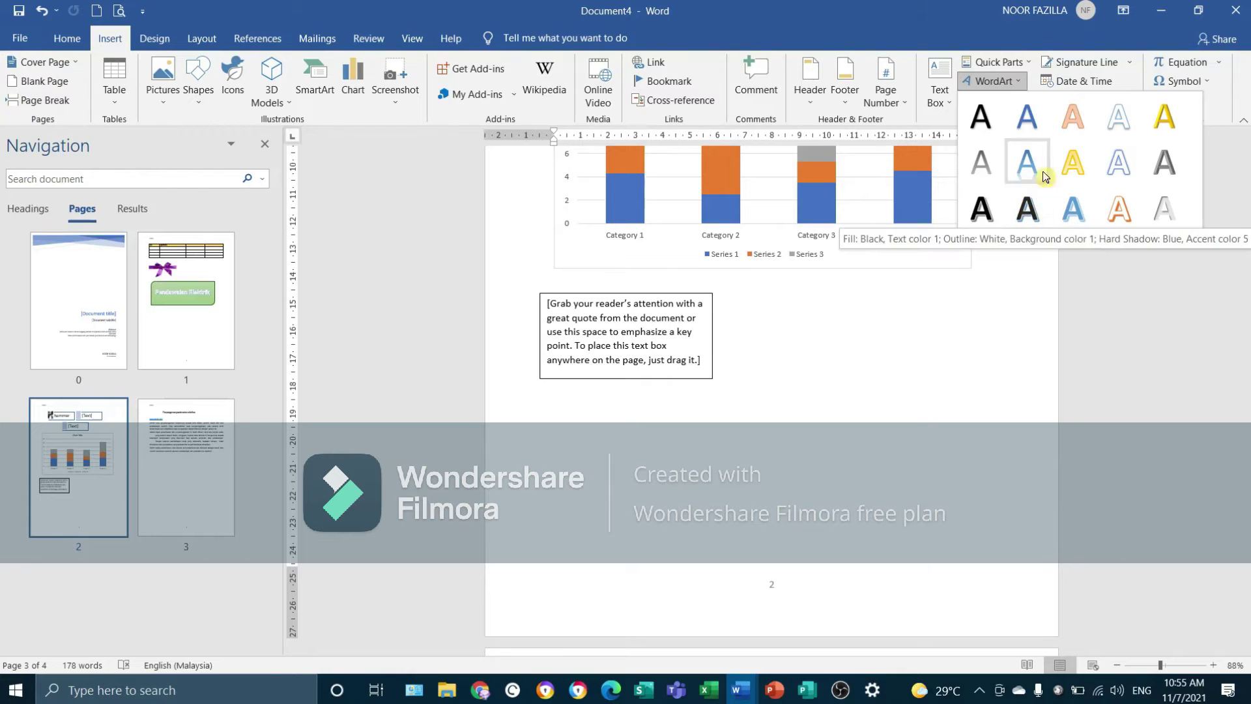
pyautogui.click(1074, 209)
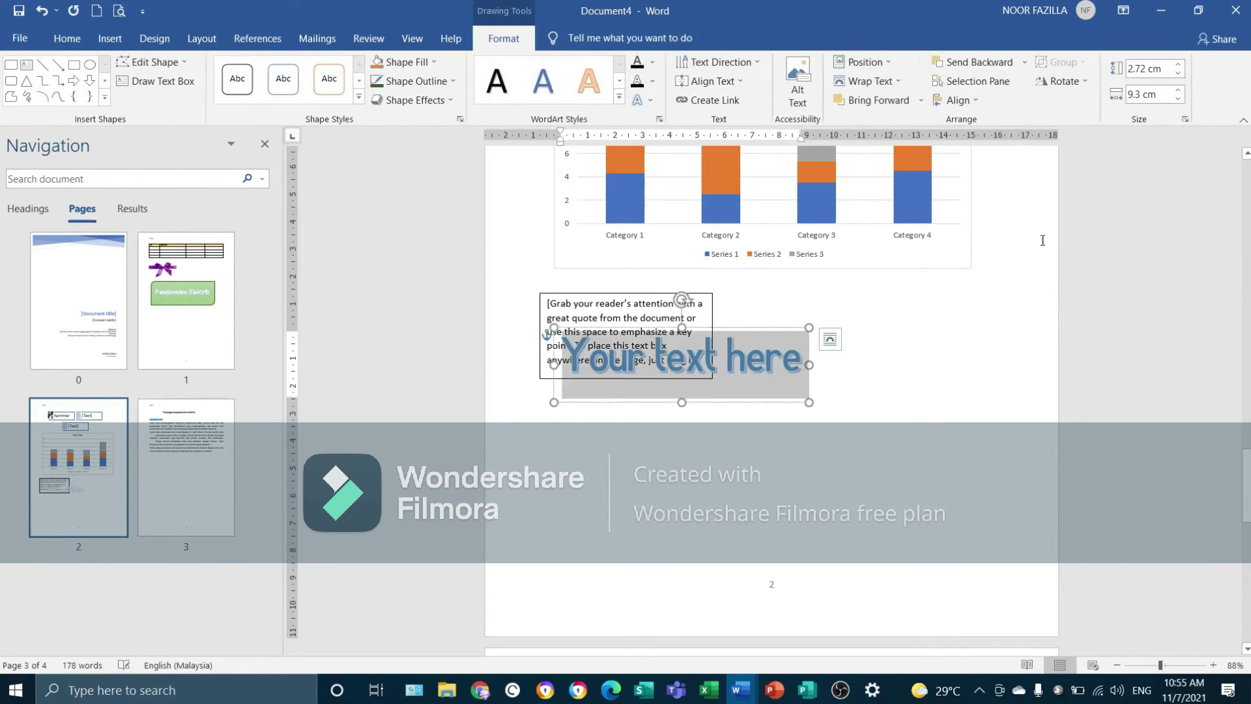
pyautogui.moveTo(735, 330); pyautogui.dragTo(823, 409)
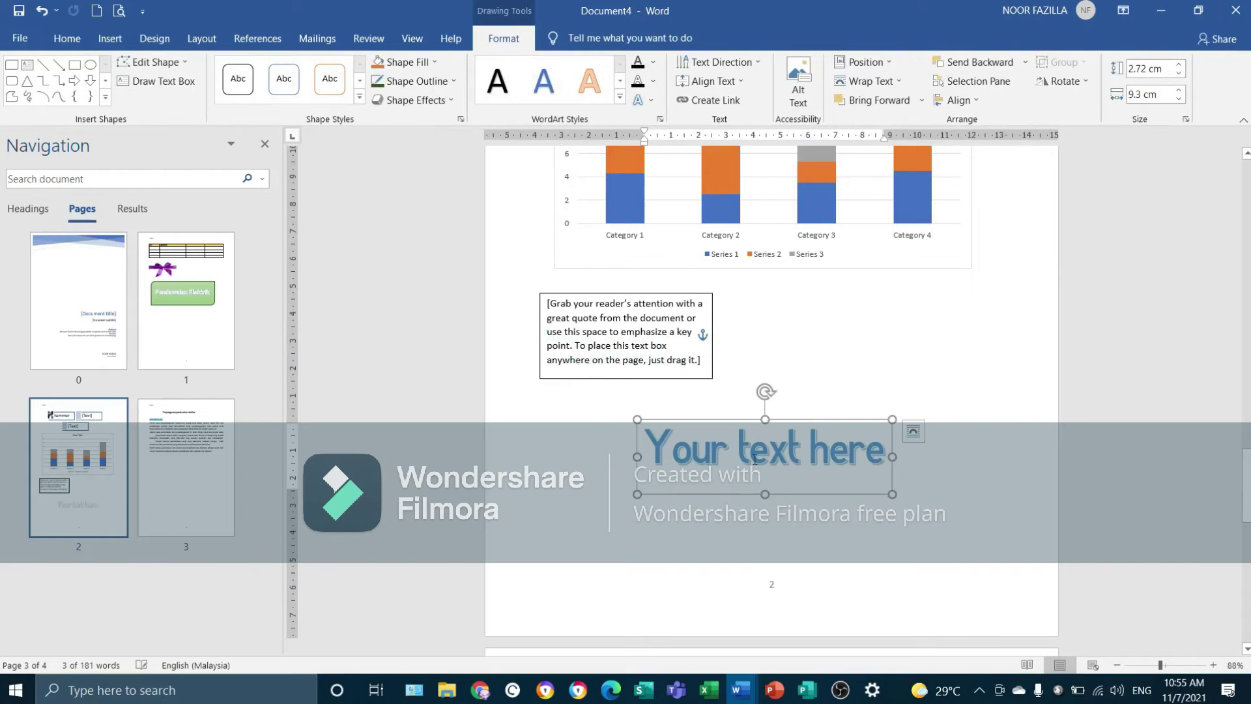
pyautogui.write('ELEKTRIK')
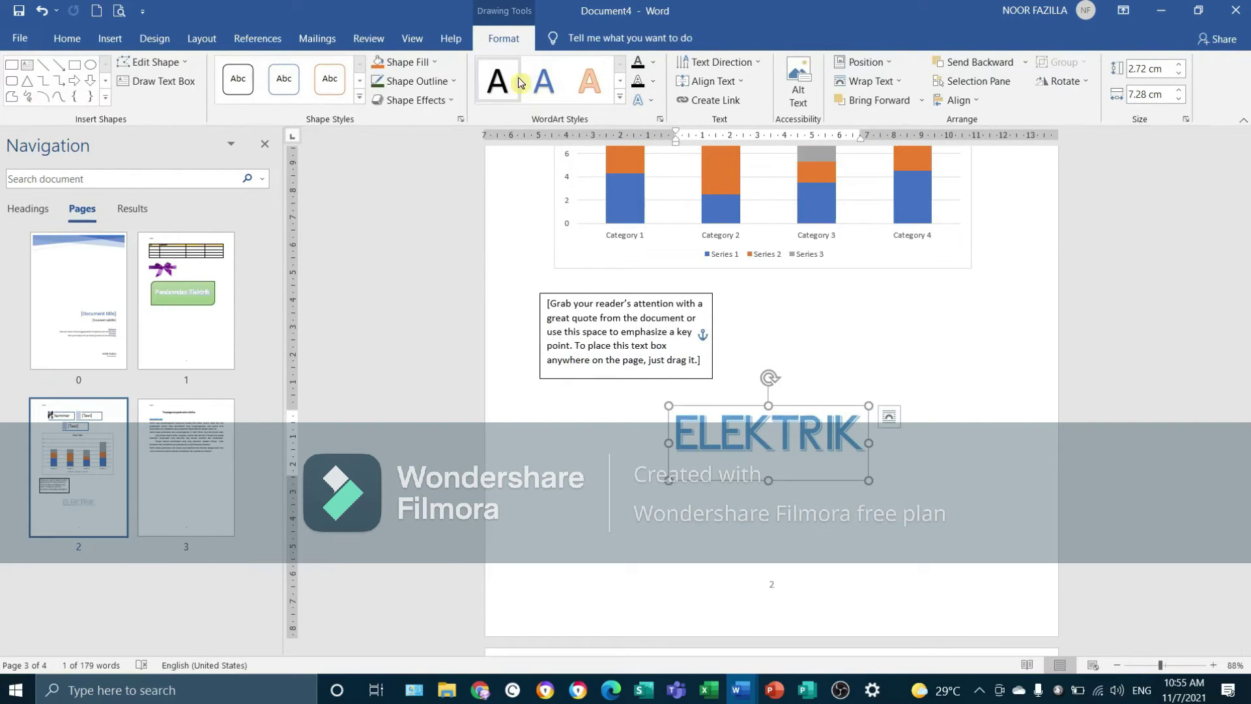
# Step: Restyle the "ELEKTRIK" WordArt with the orange-outlined, white-filled WordArt style
pyautogui.click(804, 408)
pyautogui.click(808, 408)
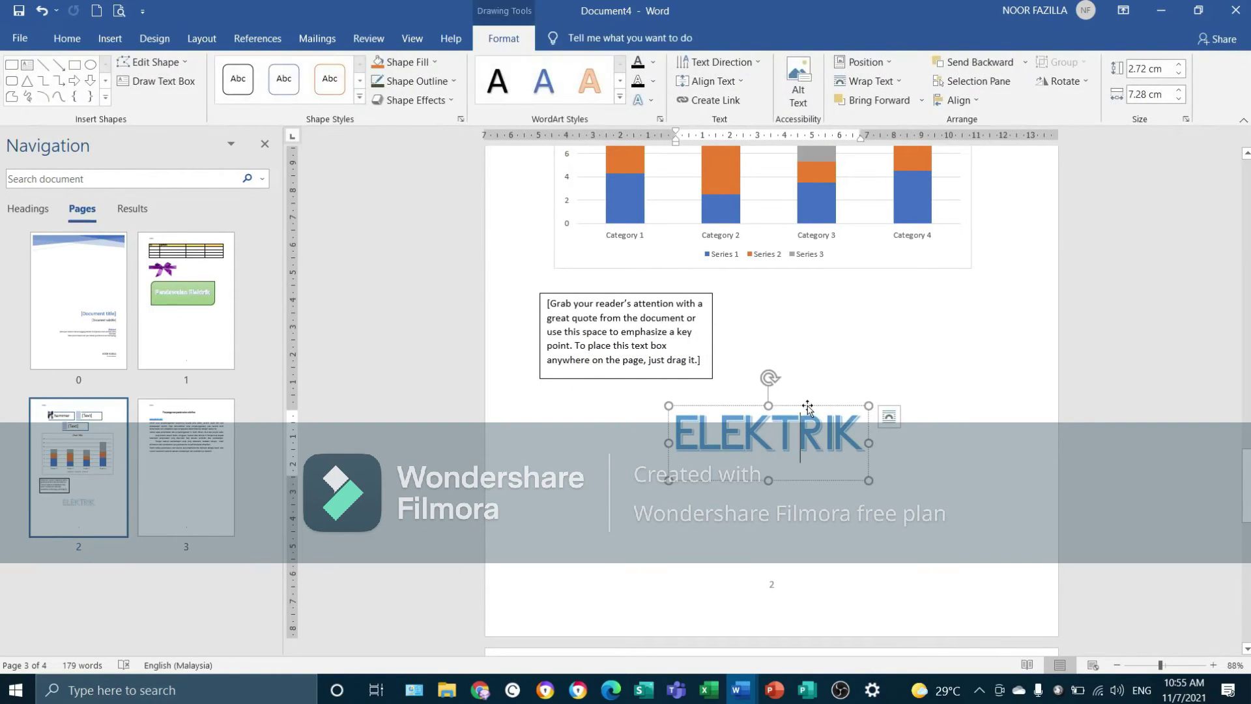
pyautogui.click(807, 408)
pyautogui.click(619, 102)
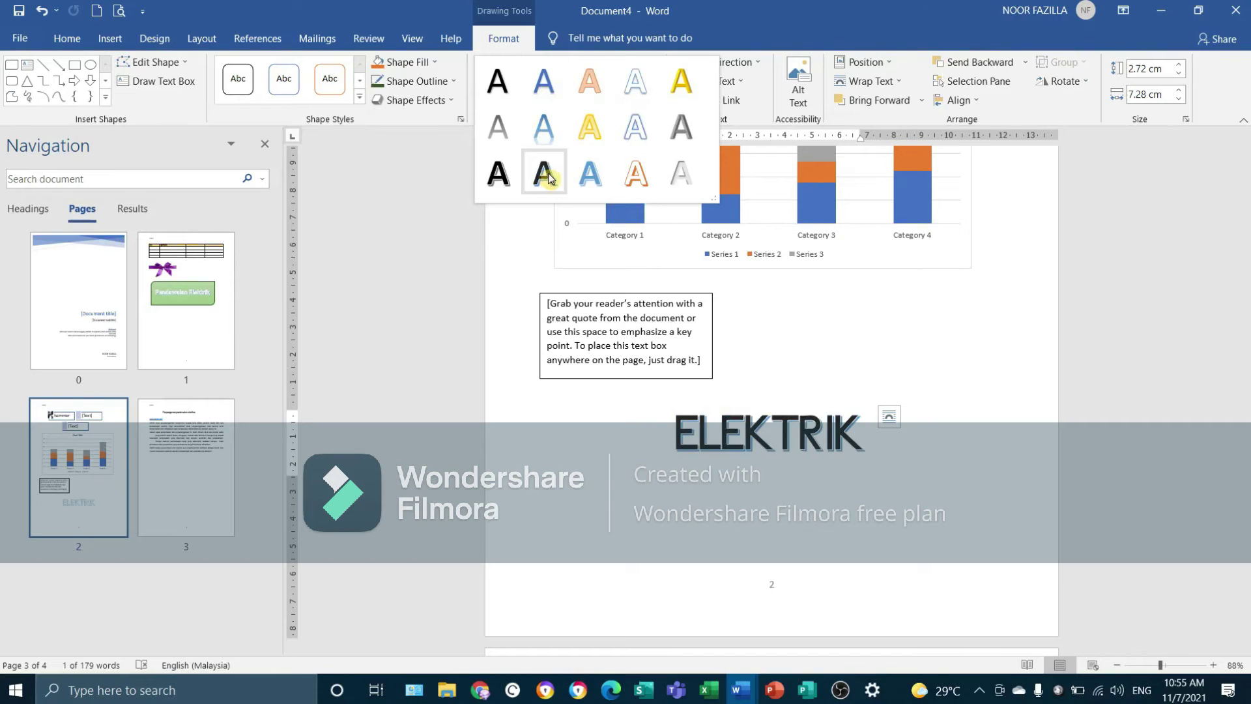
pyautogui.click(622, 181)
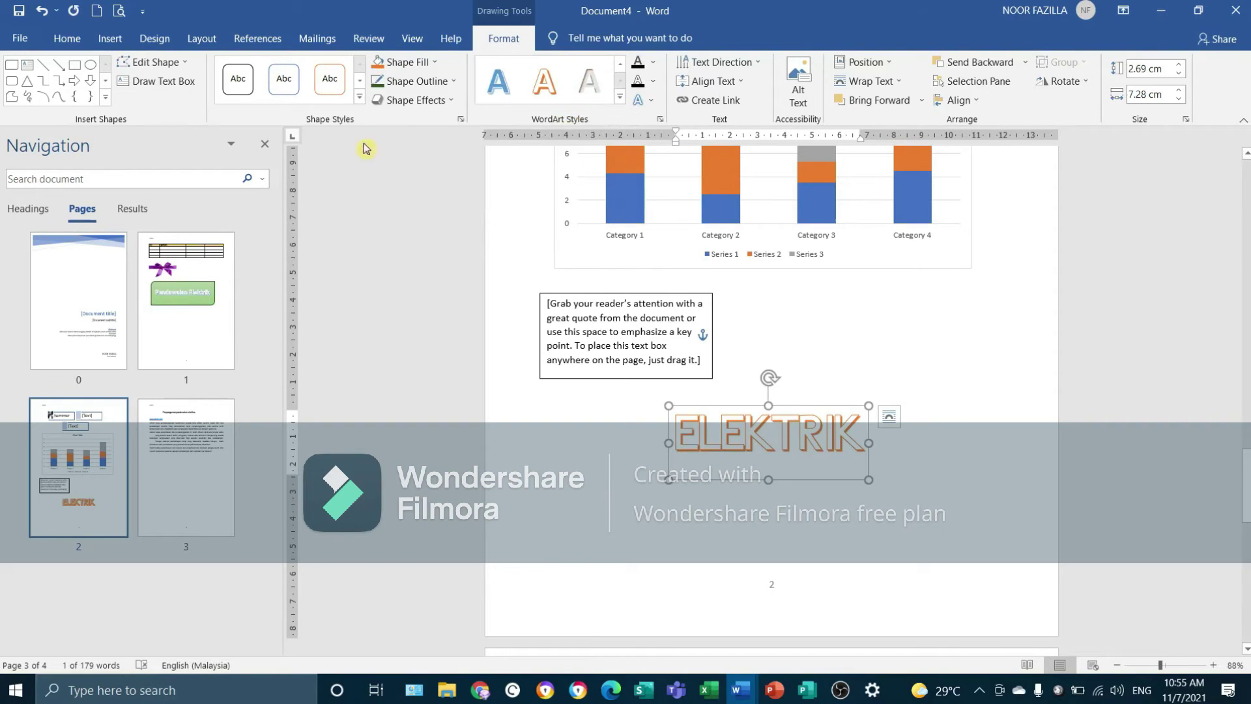
# Step: Change the font of the "ELEKTRIK" WordArt to a wide, slanted typeface
pyautogui.click(758, 451)
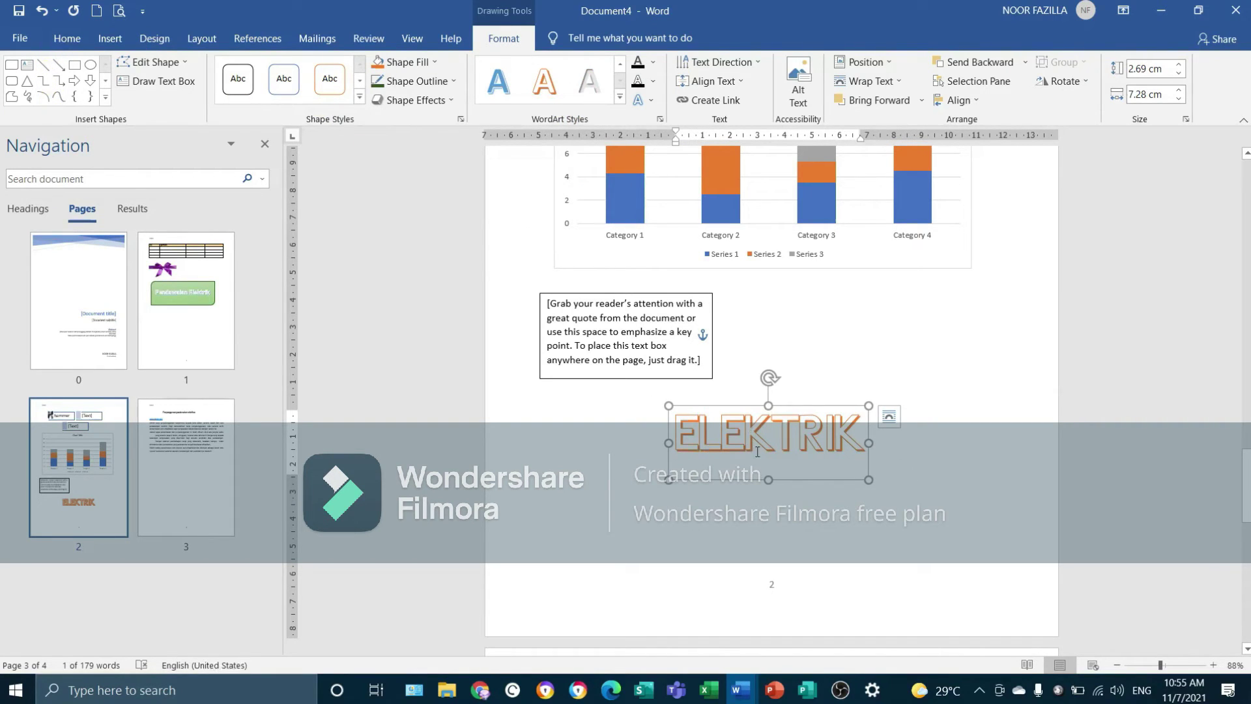
pyautogui.click(67, 39)
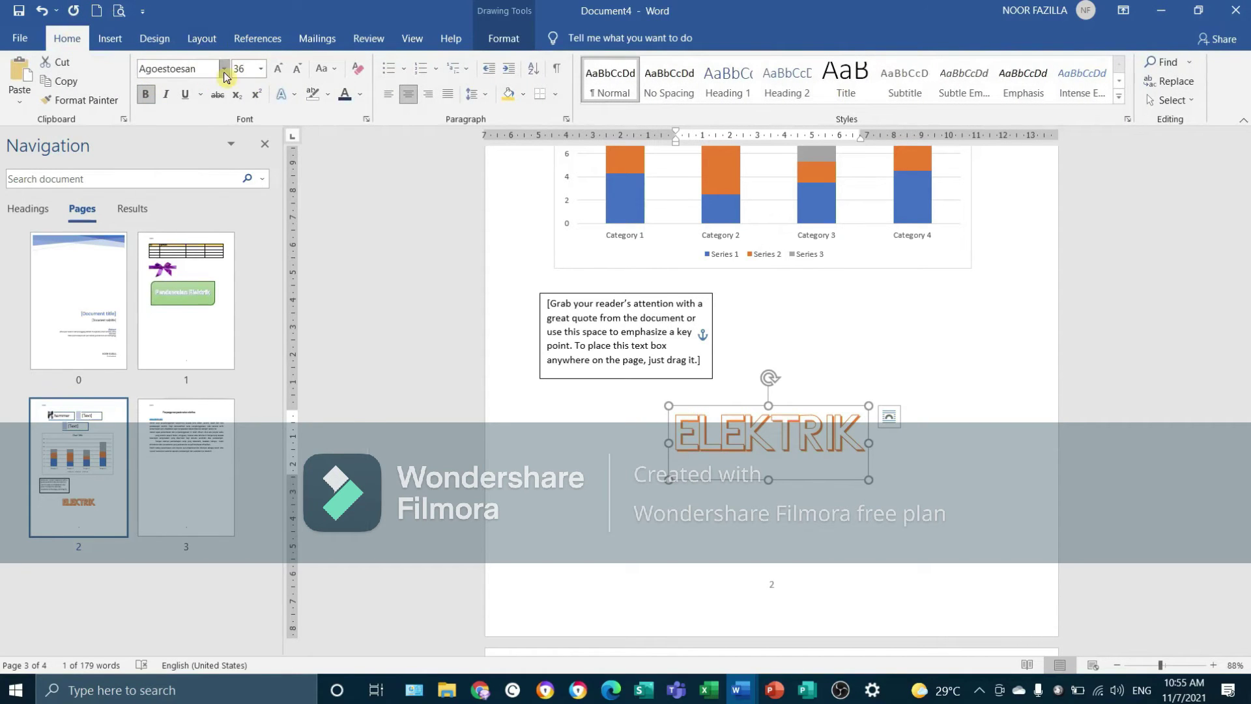
pyautogui.click(224, 69)
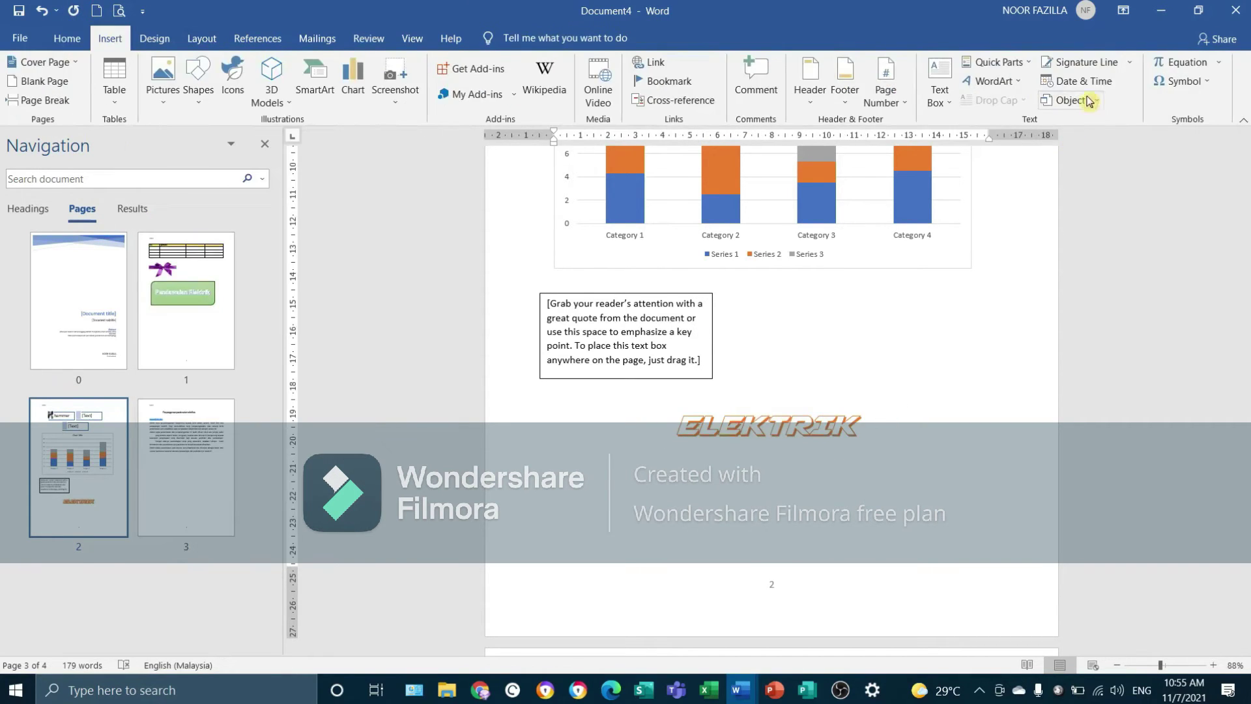
# Step: Insert the built-in Area of Circle equation above the last page's heading and put a stacked fraction 25 over 80 in front of it
pyautogui.click(1204, 70)
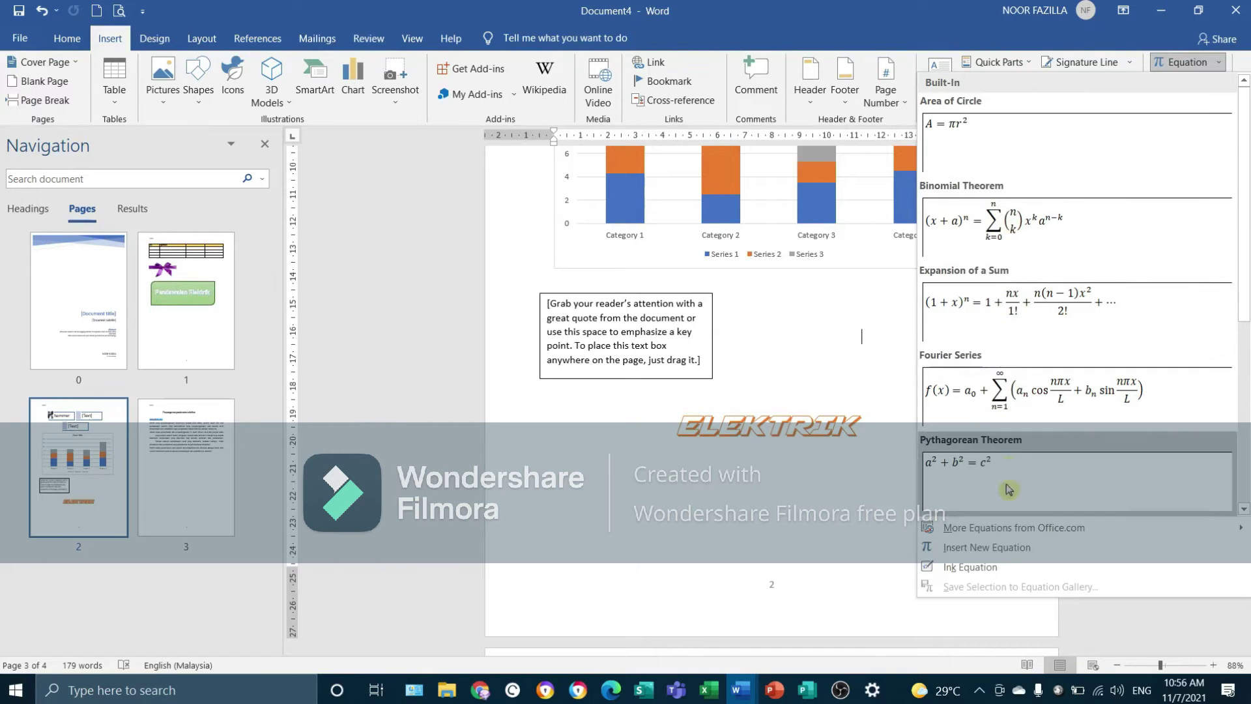
pyautogui.click(1017, 158)
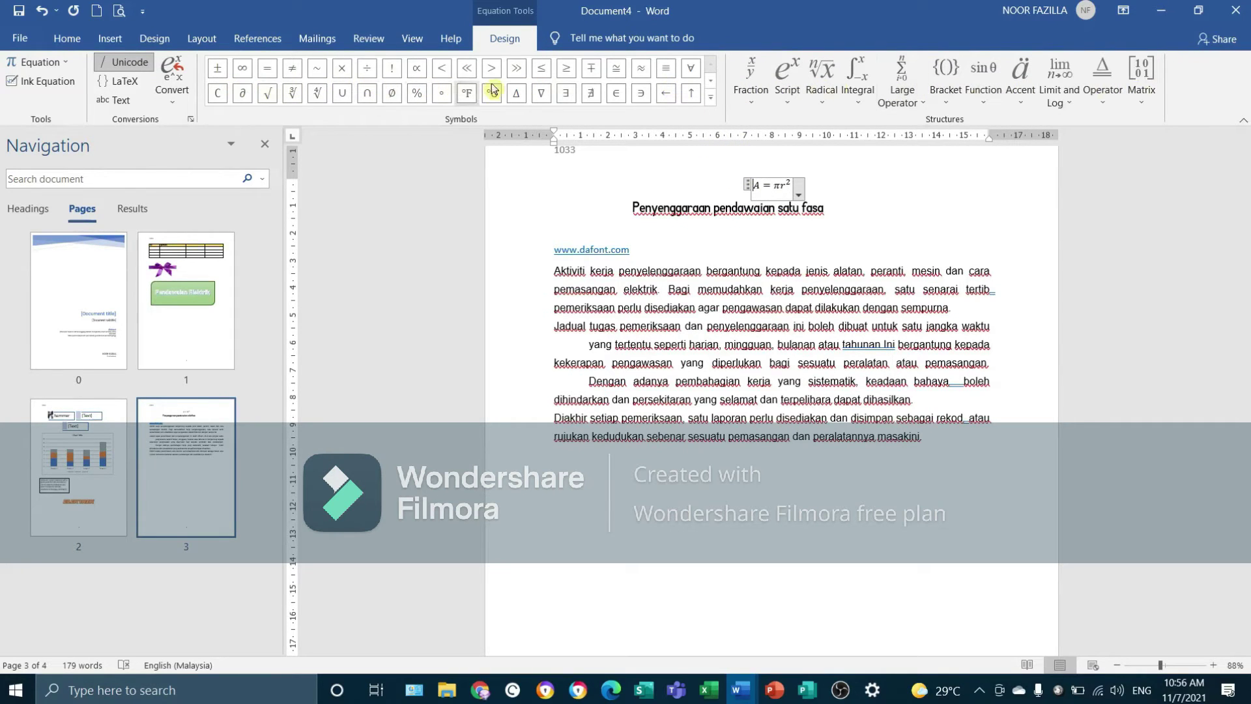
pyautogui.click(750, 104)
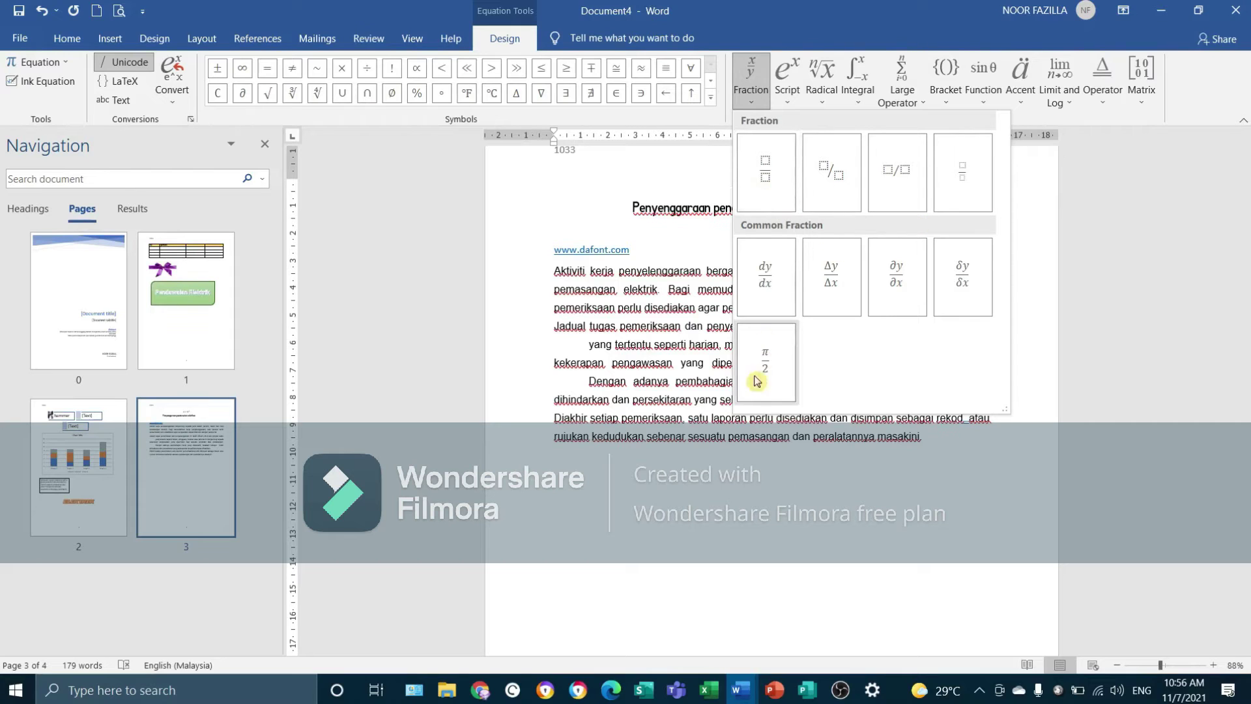
pyautogui.click(768, 177)
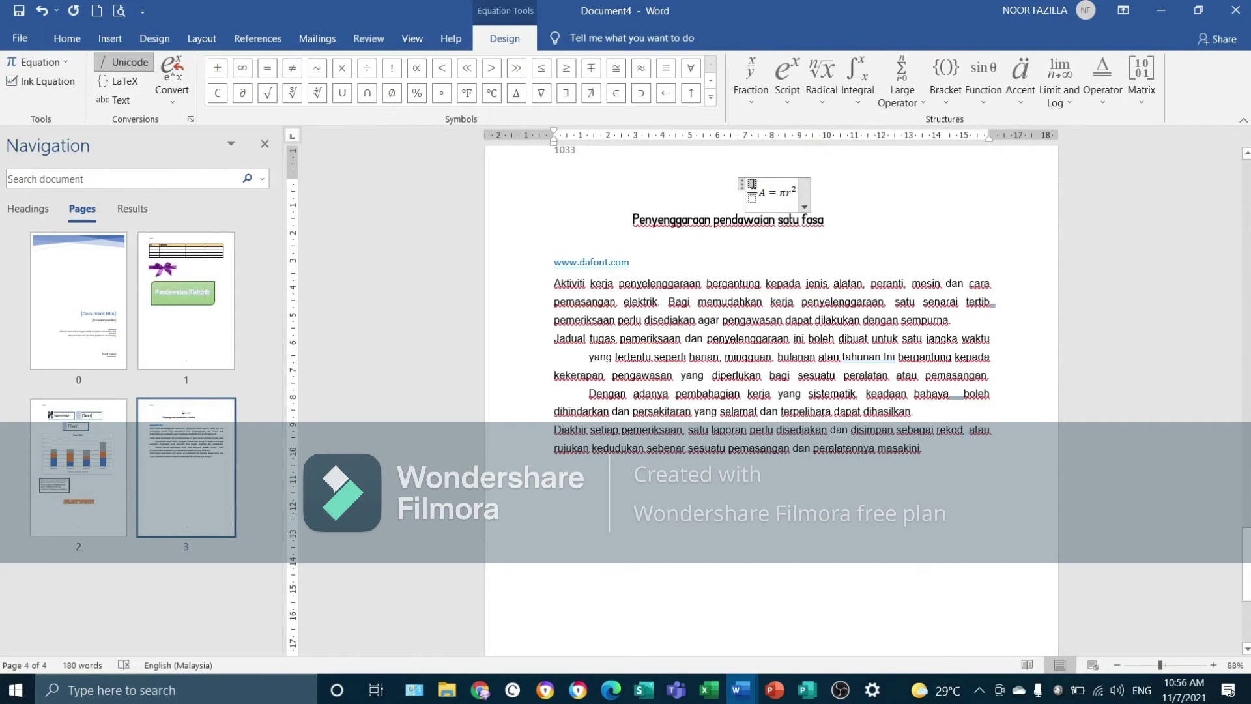
pyautogui.write('25/')
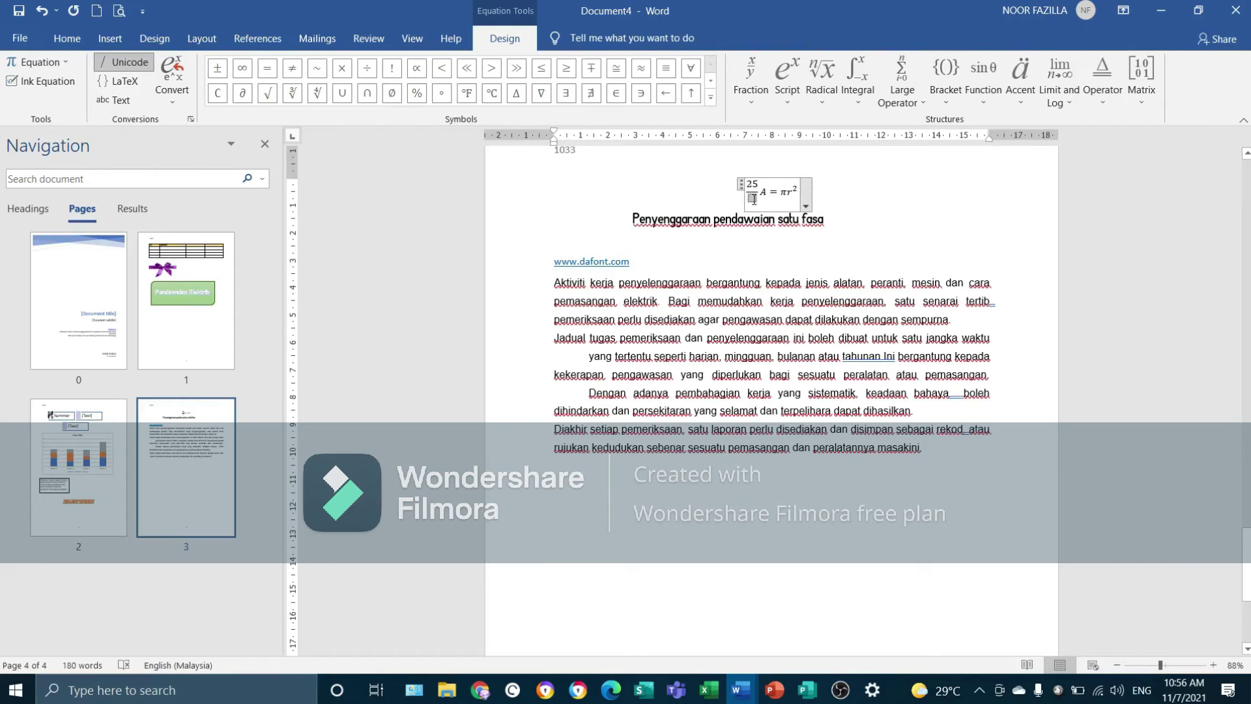
pyautogui.write('80')
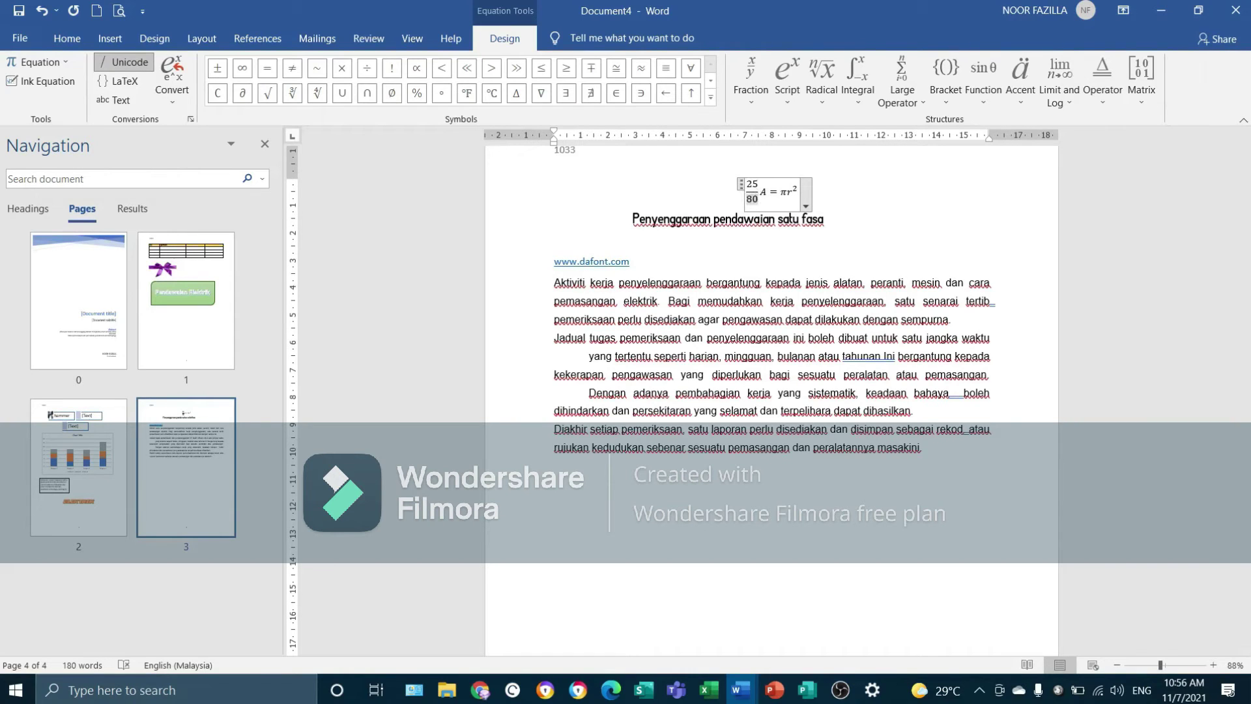
# Step: Insert the Ω symbol directly after the equation above the last page's heading
pyautogui.click(741, 219)
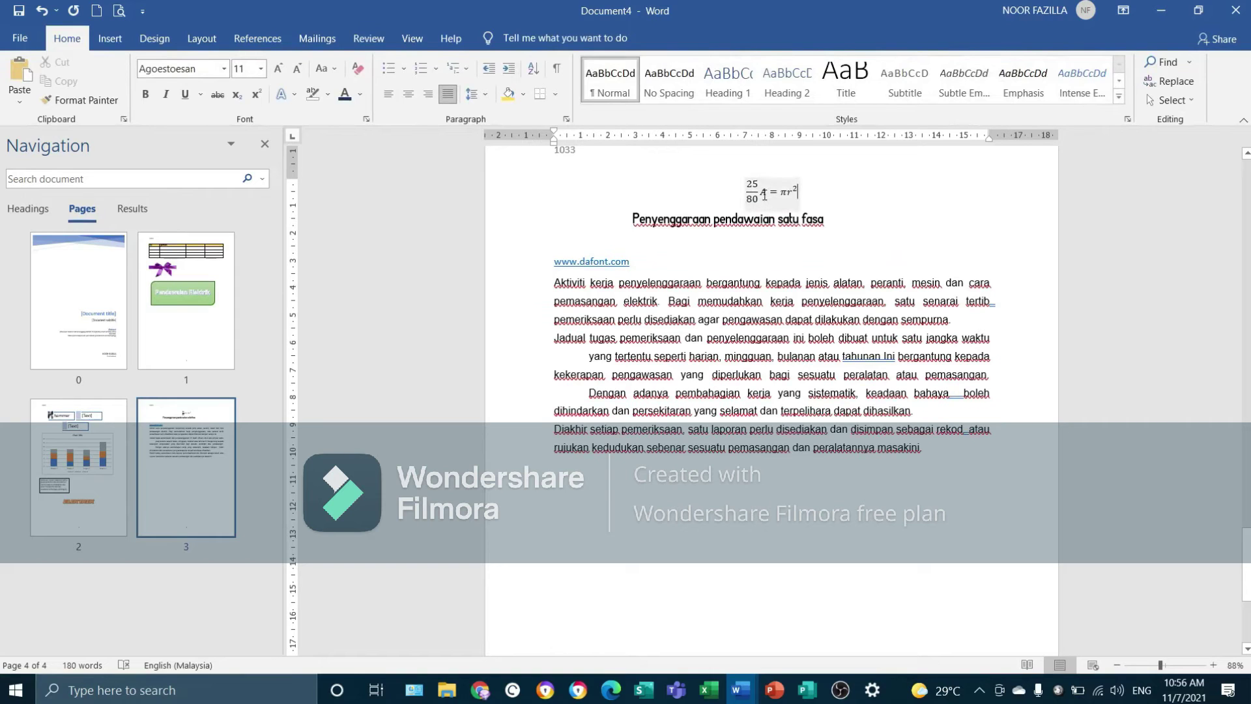
pyautogui.click(109, 38)
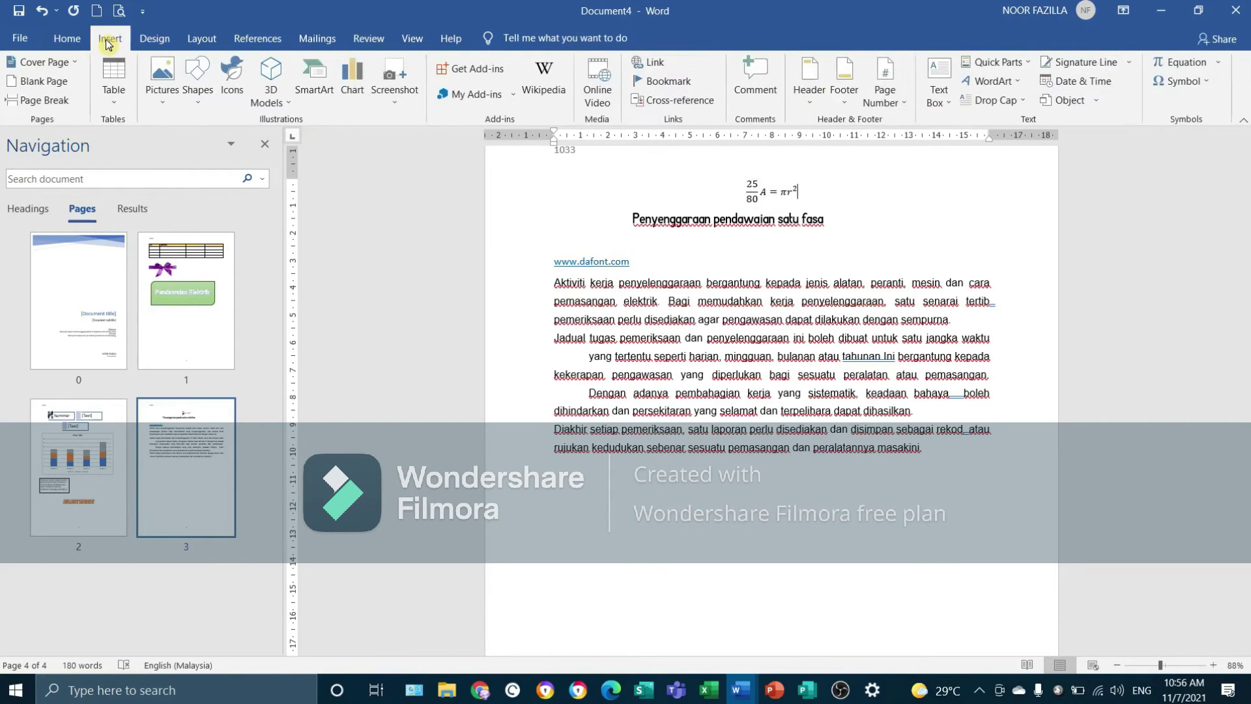
pyautogui.click(1205, 86)
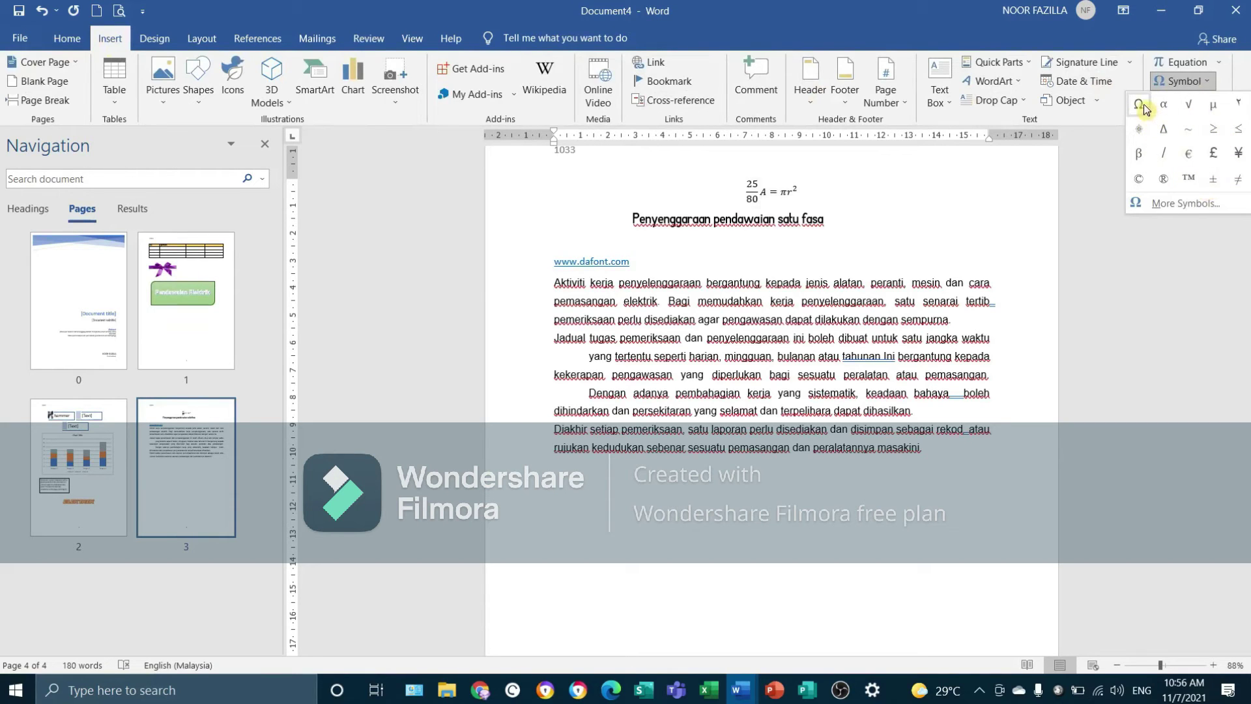
pyautogui.click(1140, 108)
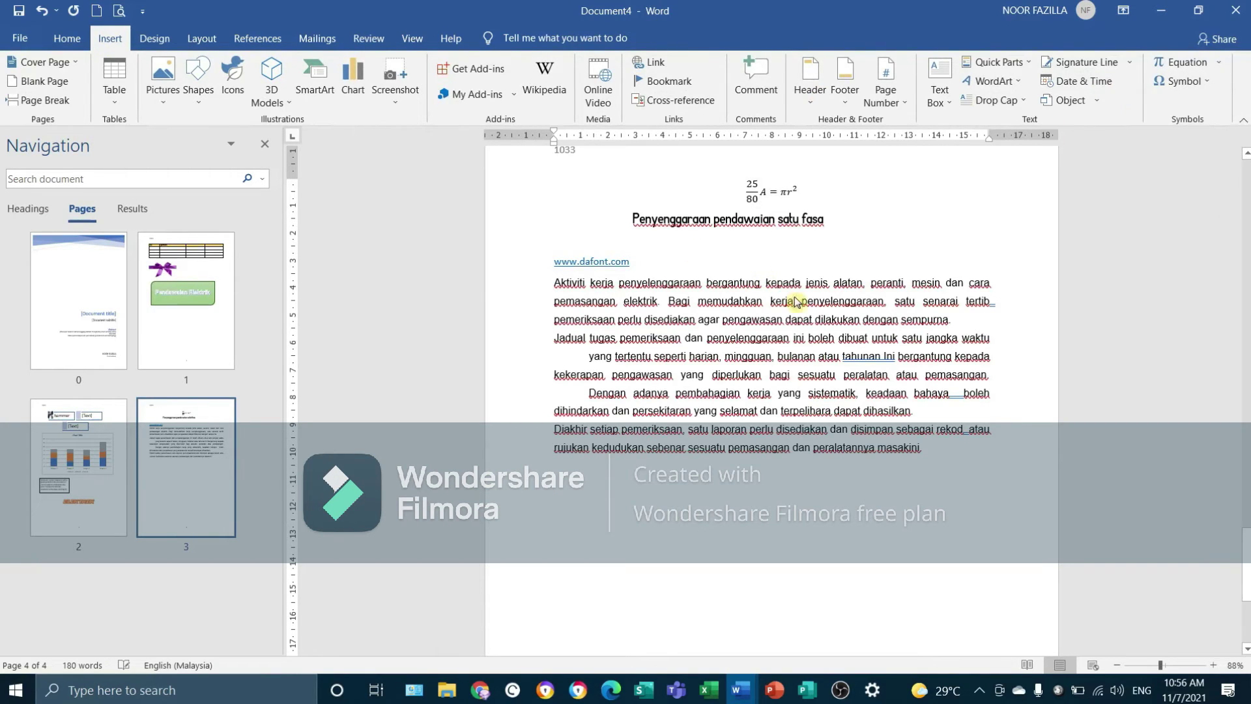
# Step: Insert the symbols Ω, α and √ on the empty line below the last paragraph of the page
pyautogui.click(1181, 80)
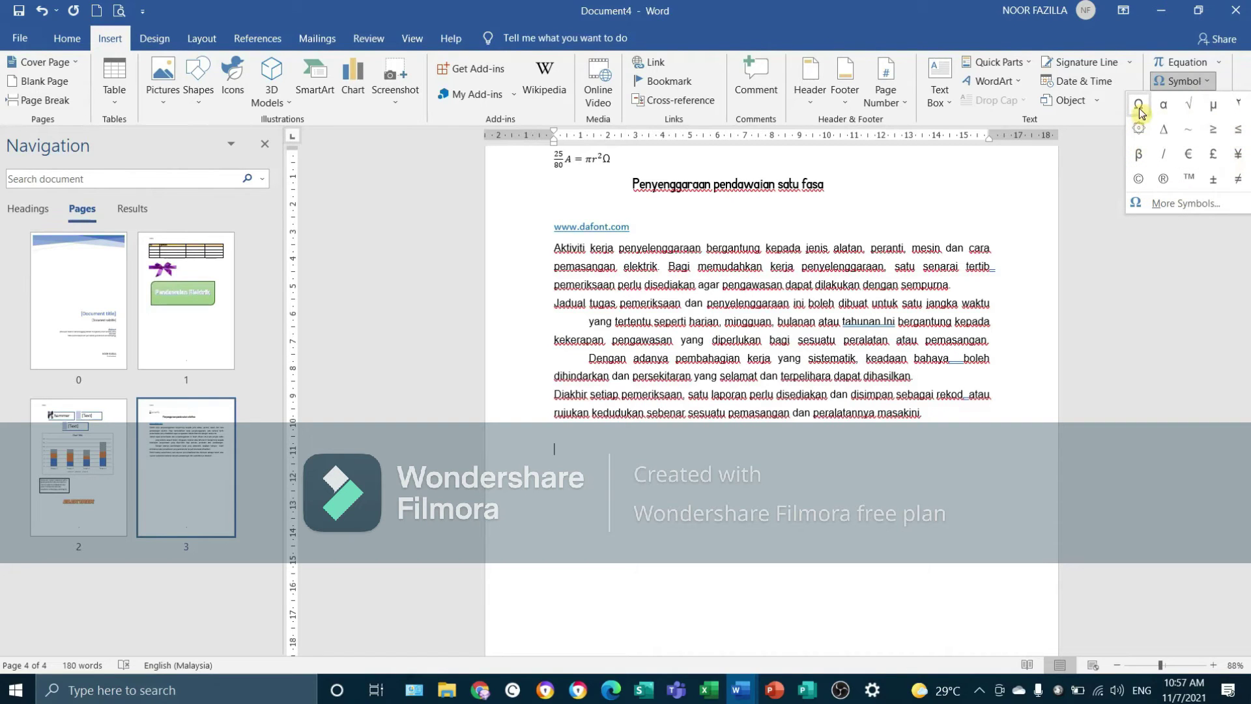
pyautogui.click(1140, 122)
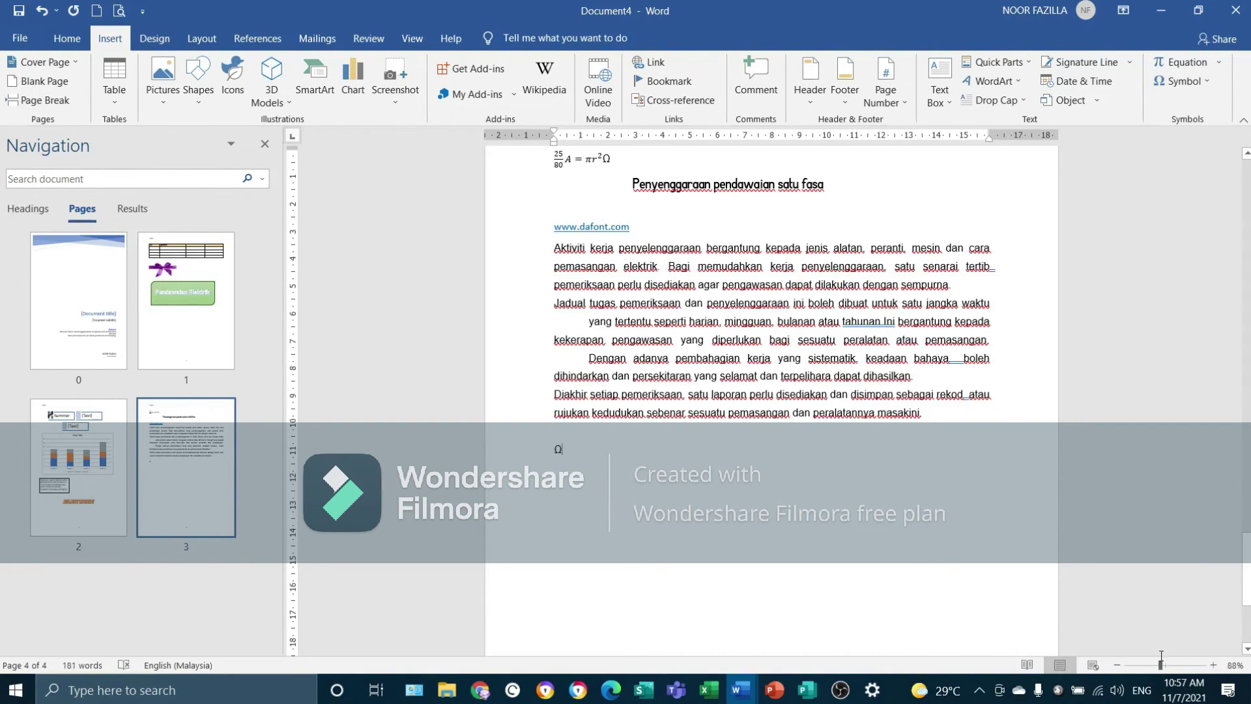
pyautogui.moveTo(1160, 655); pyautogui.dragTo(1175, 659)
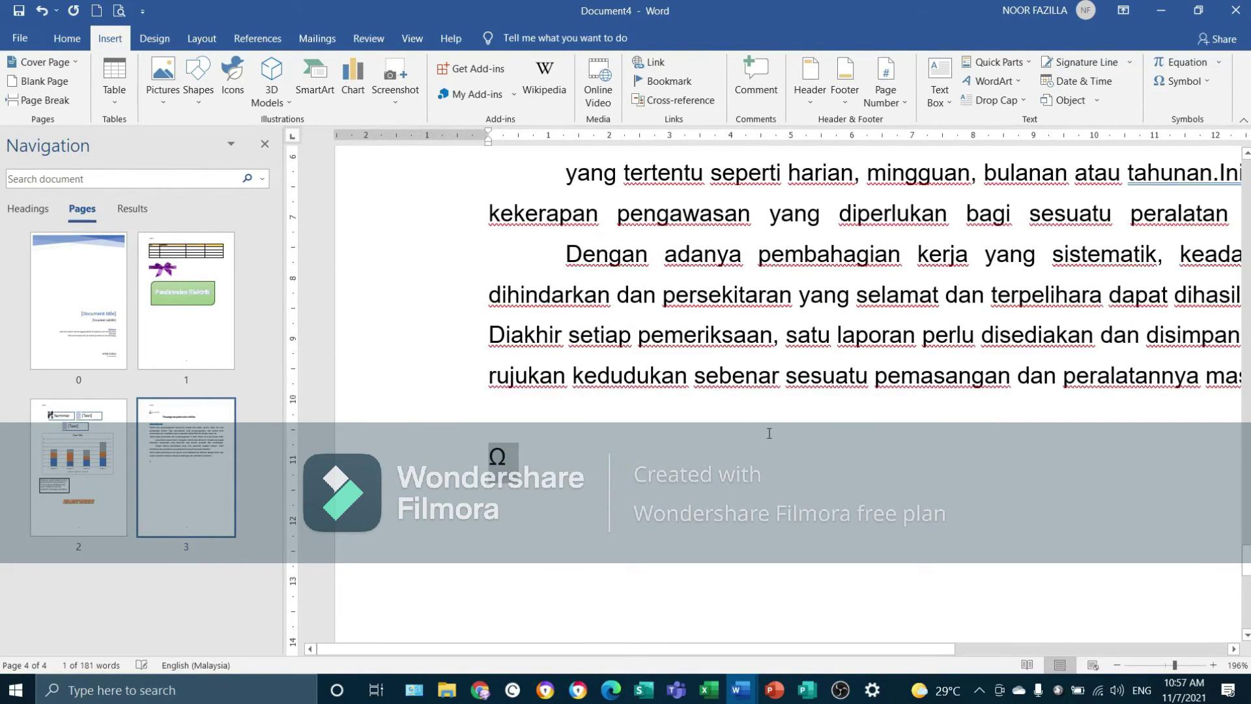
pyautogui.click(515, 473)
pyautogui.click(1181, 81)
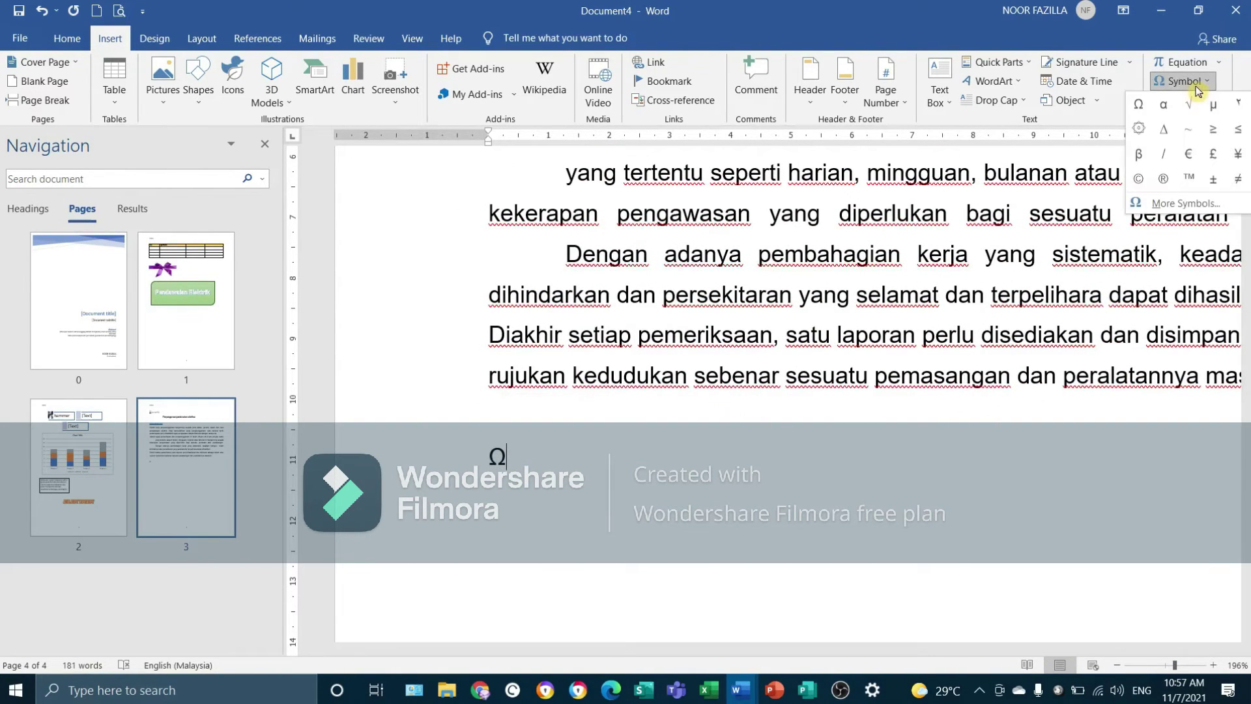
pyautogui.click(1163, 104)
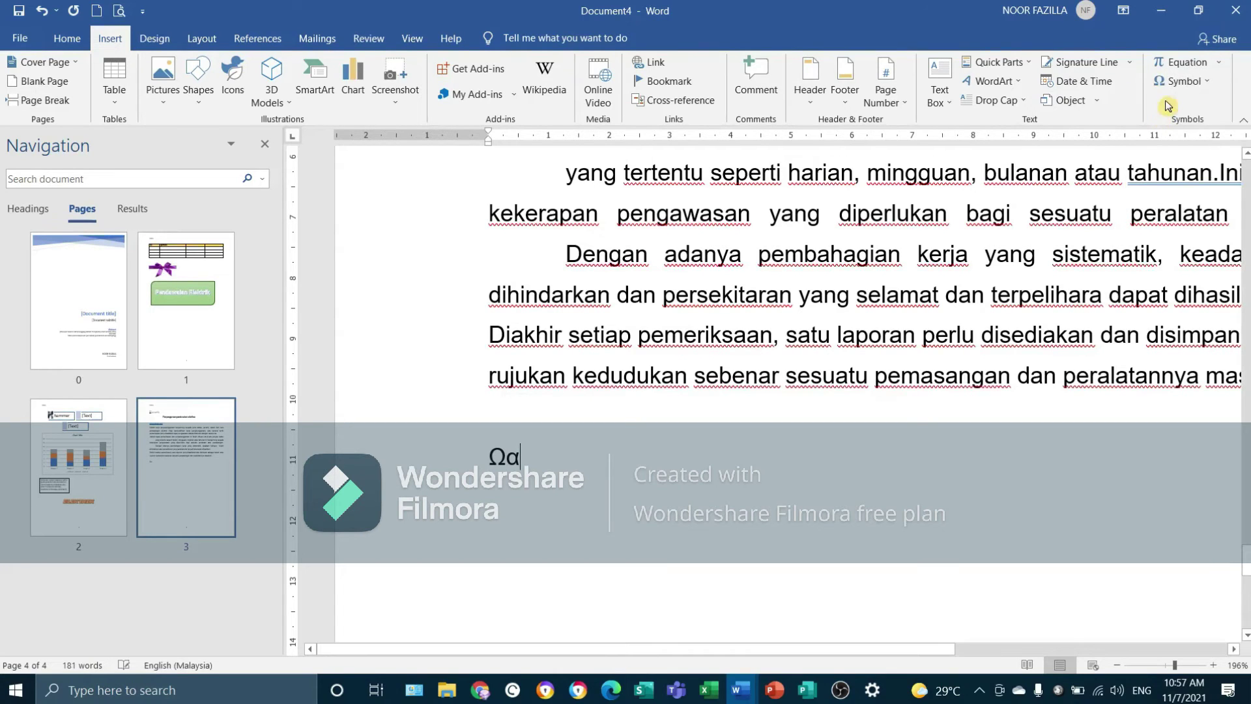
pyautogui.click(1183, 82)
pyautogui.click(1191, 113)
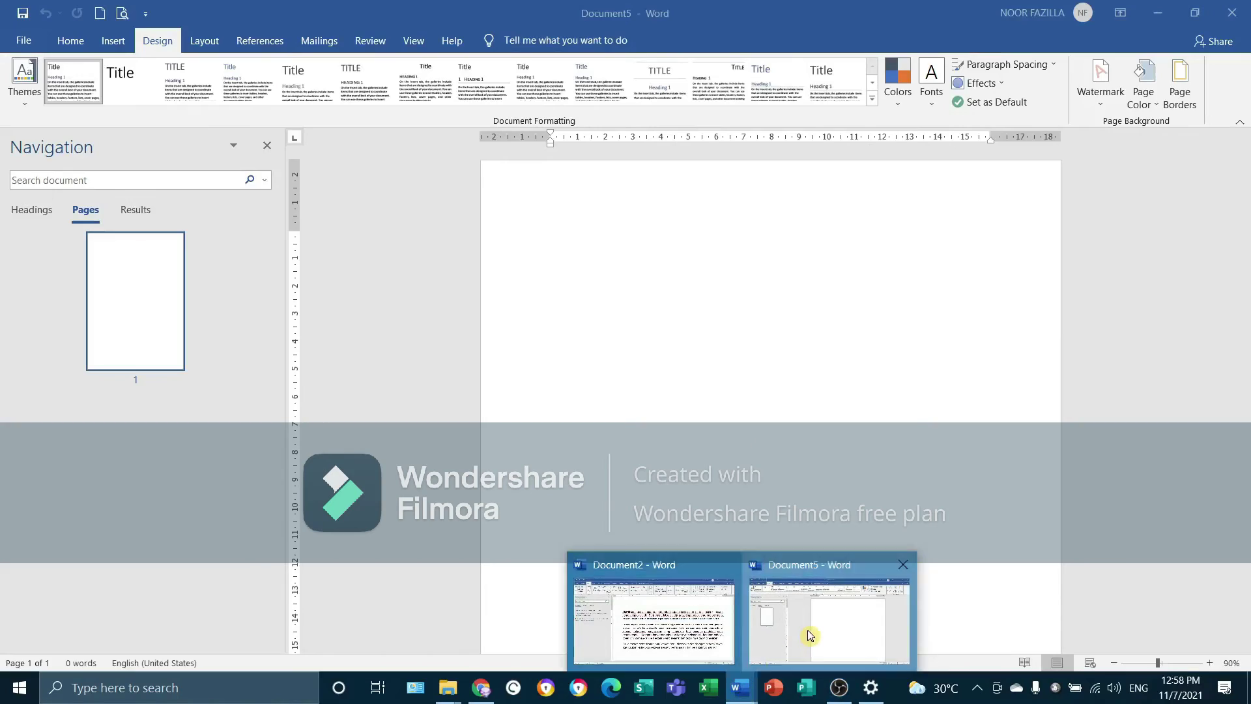
# Step: Switch to the blank Document5 and view the available document themes and built-in paragraph spacing options
pyautogui.click(807, 630)
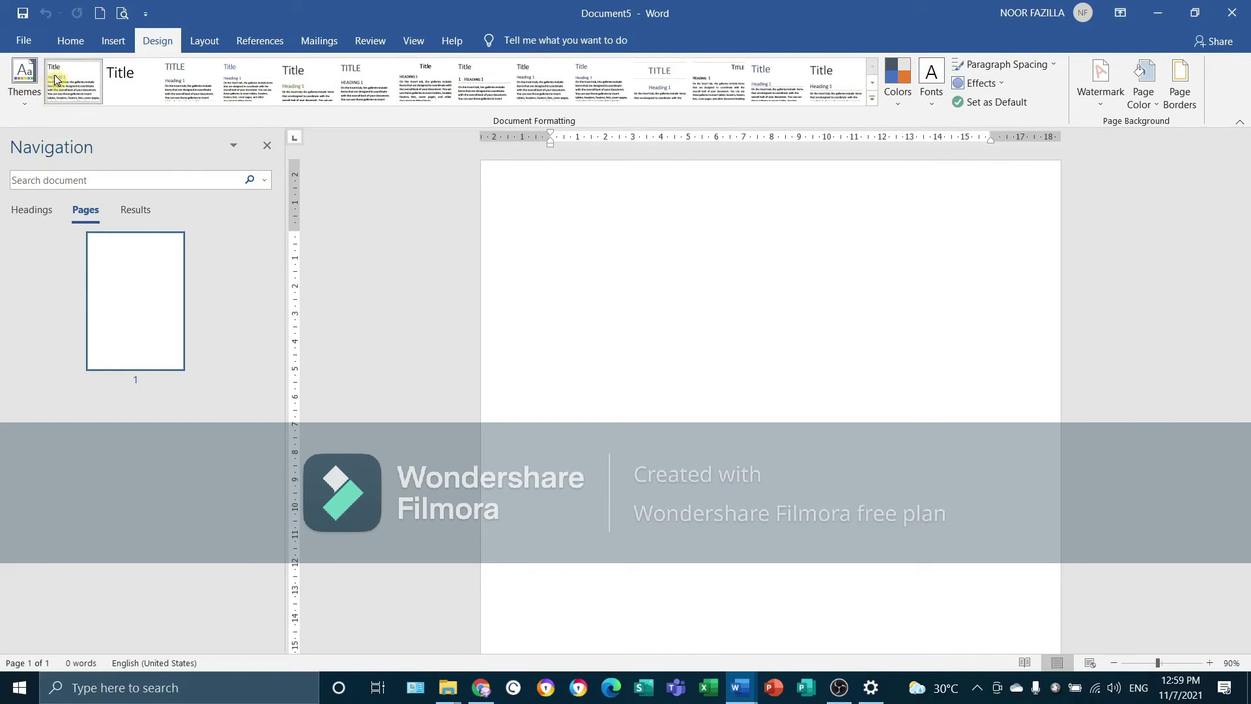
pyautogui.click(18, 109)
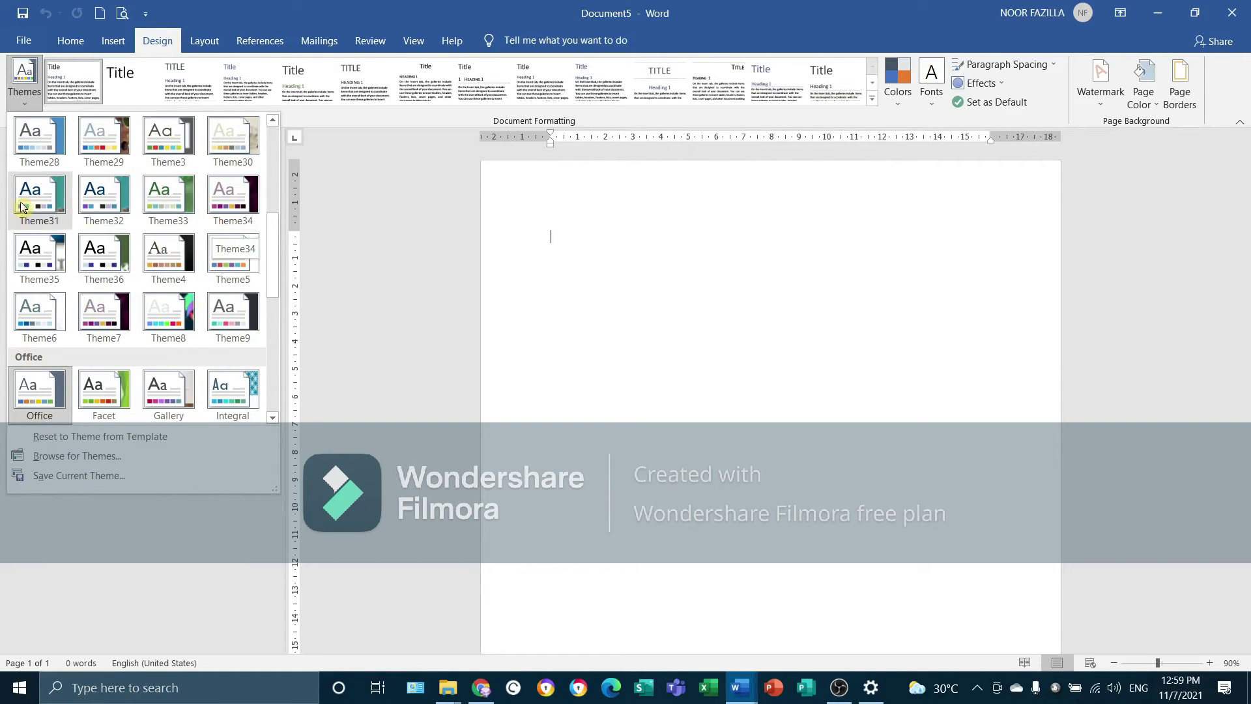
pyautogui.click(26, 103)
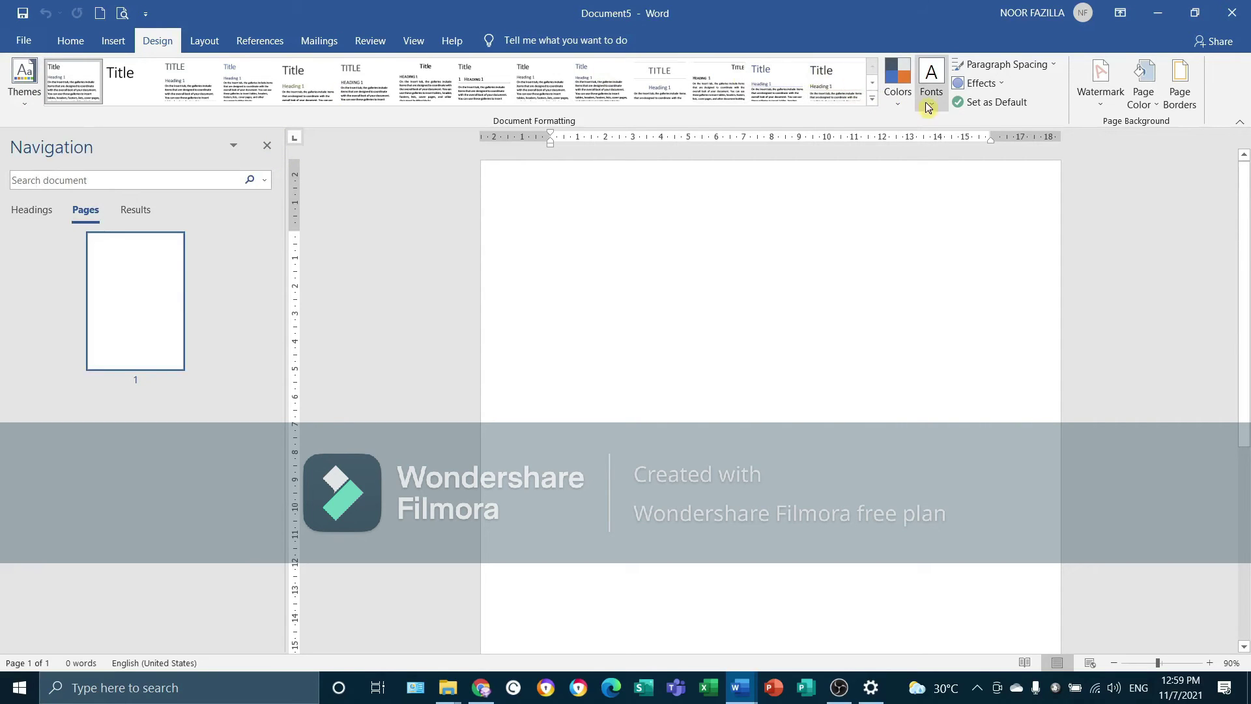
pyautogui.click(1056, 65)
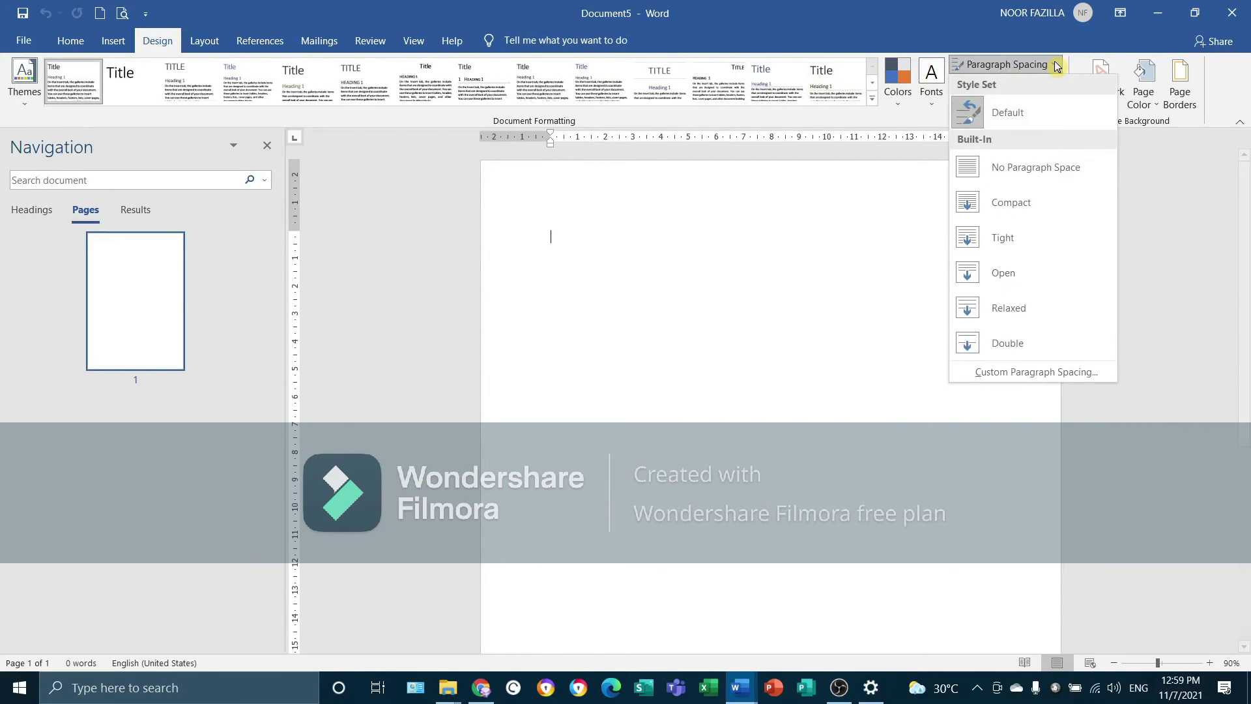
pyautogui.click(1052, 65)
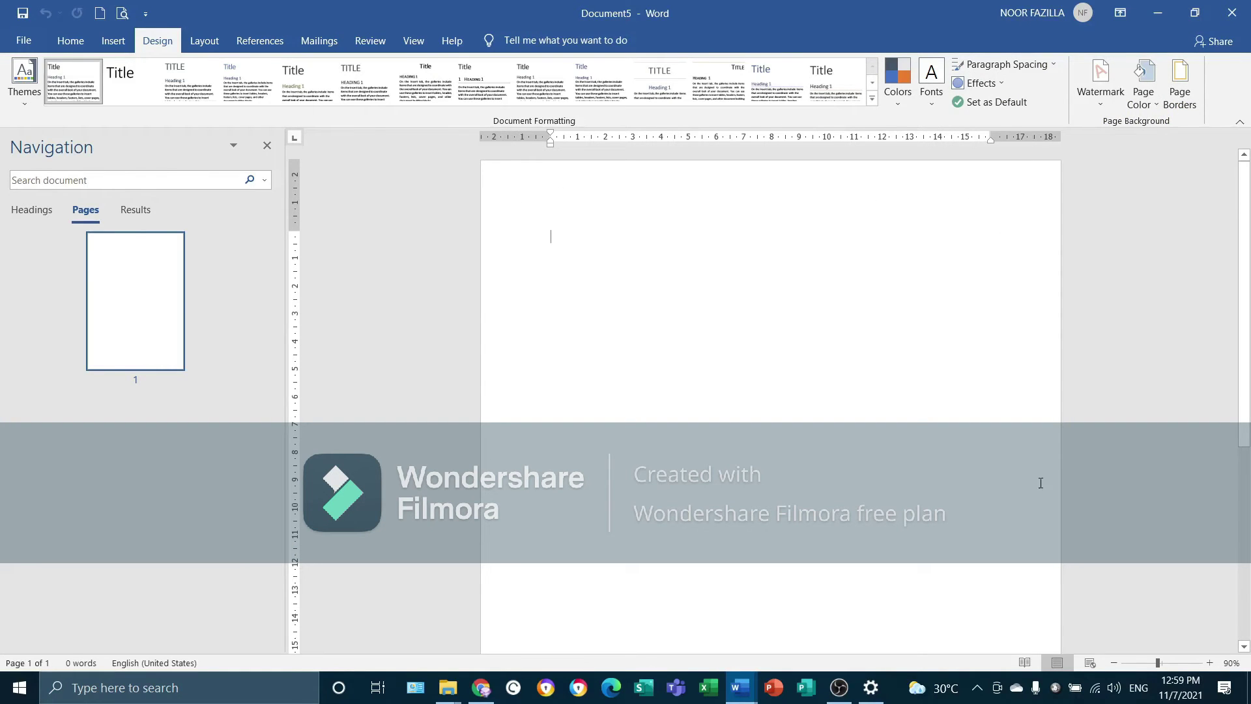
# Step: Open the page border settings and review the paragraph border, page border and shading options
pyautogui.click(1171, 103)
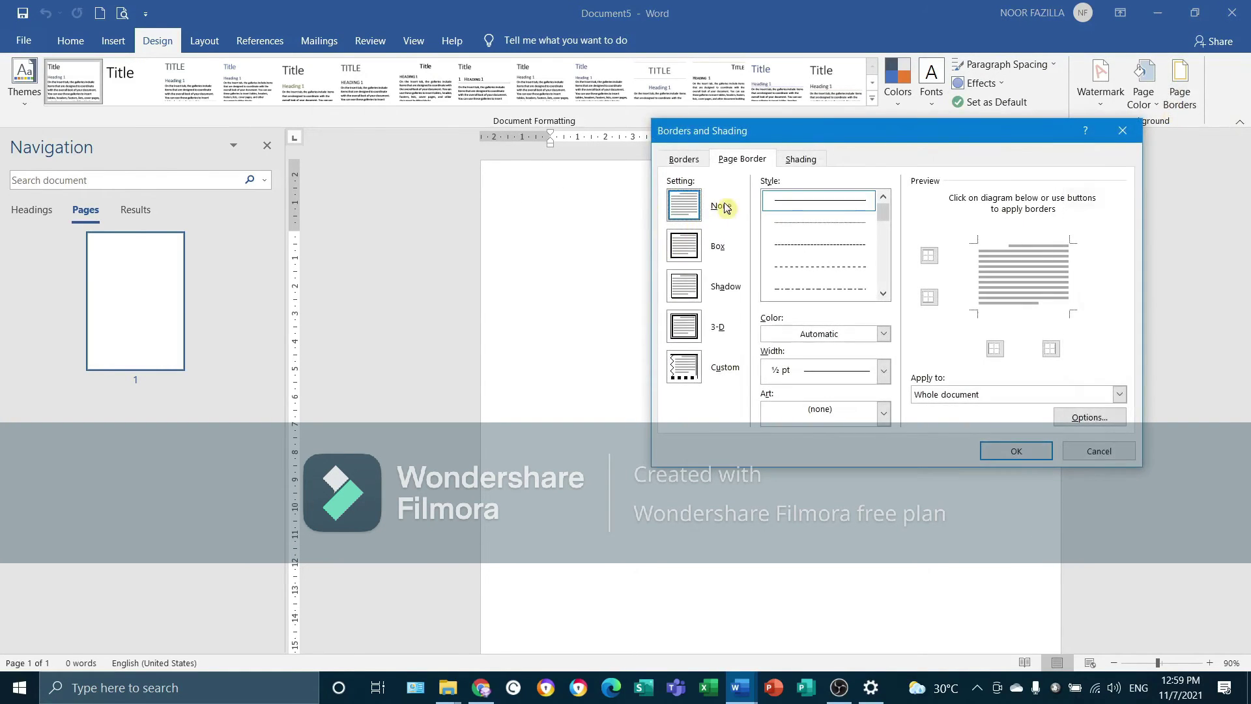
pyautogui.click(682, 163)
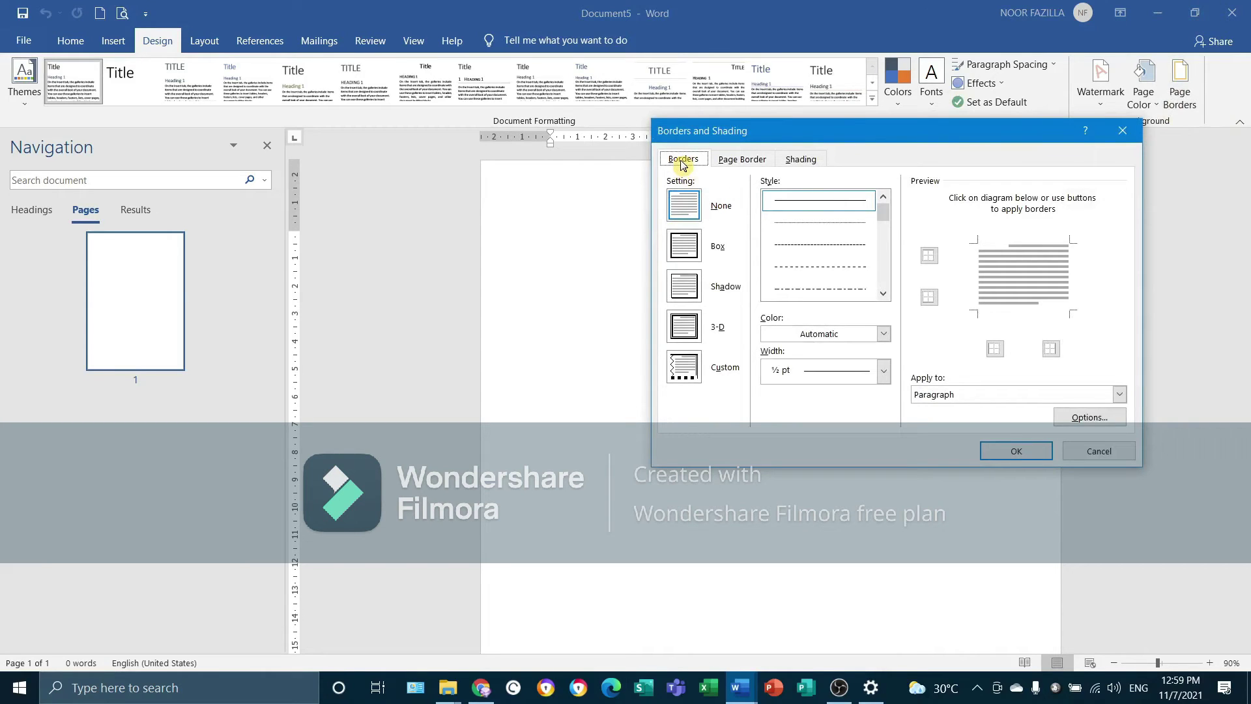
pyautogui.click(743, 163)
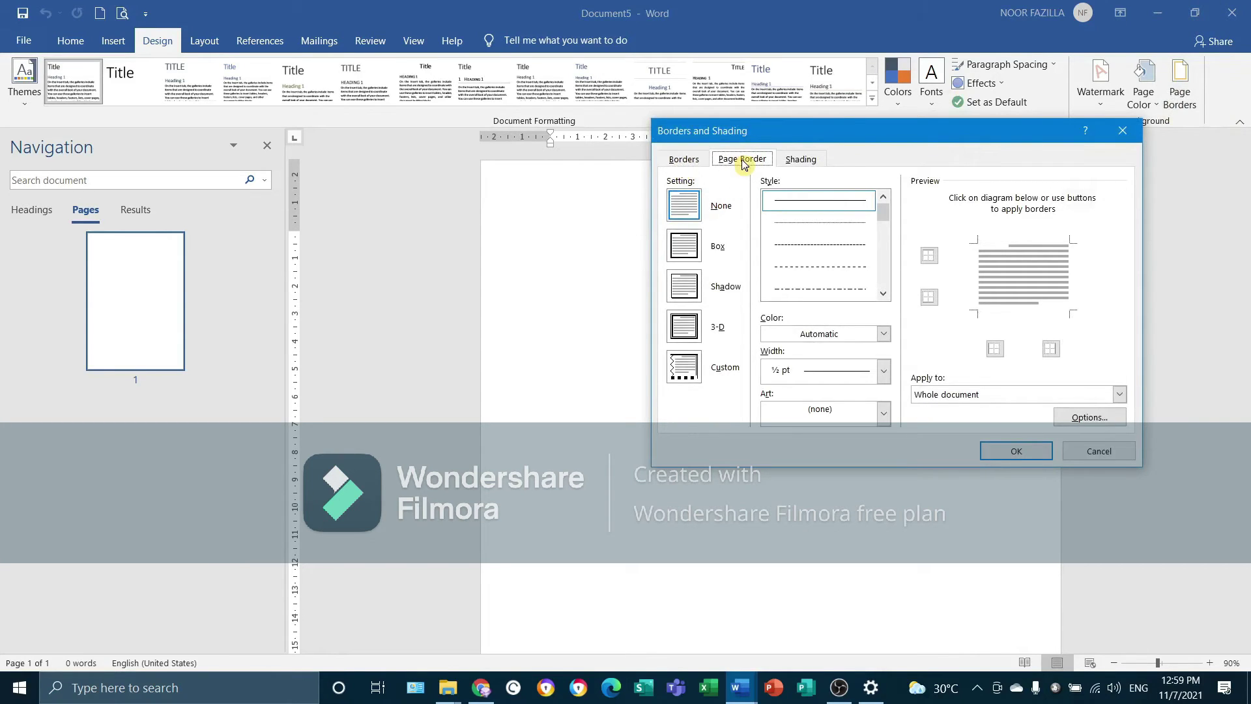
pyautogui.click(802, 161)
pyautogui.click(696, 162)
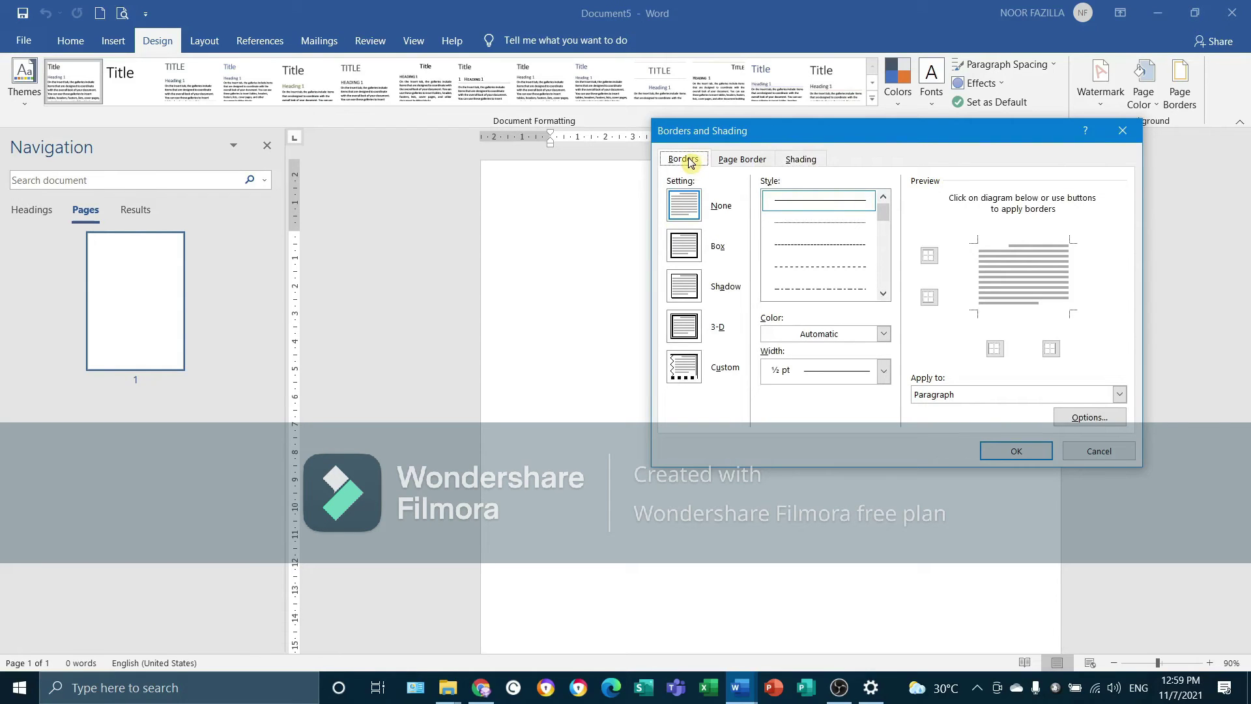
pyautogui.click(743, 160)
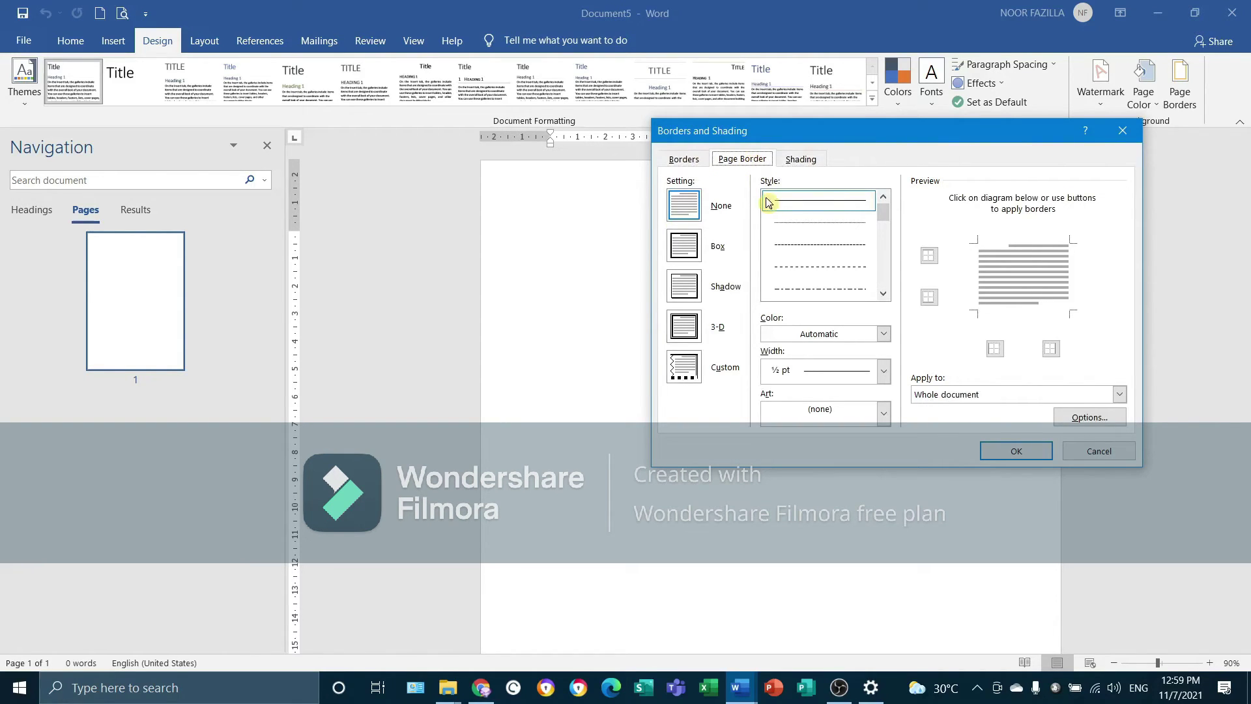
# Step: Apply a 14 pt art page border of small hanging triangles and dots to the whole document
pyautogui.click(884, 413)
pyautogui.moveTo(888, 456); pyautogui.dragTo(886, 468)
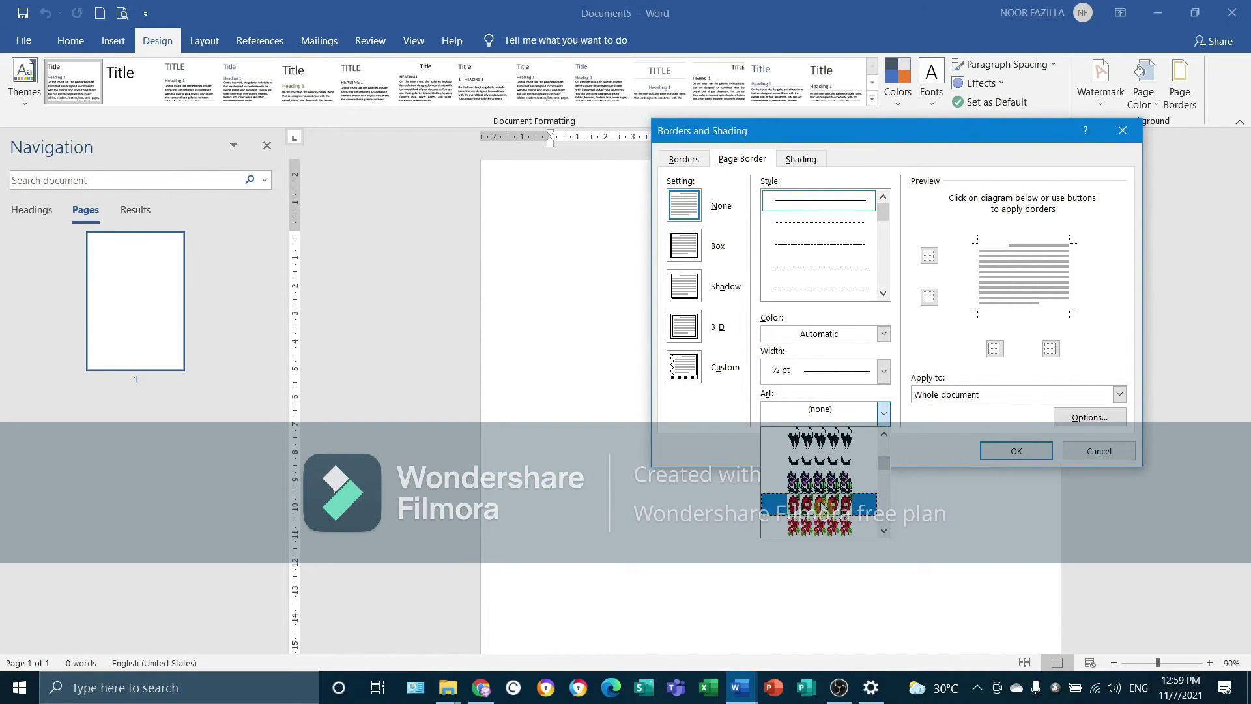
pyautogui.scroll(-2, 821, 505)
pyautogui.click(837, 439)
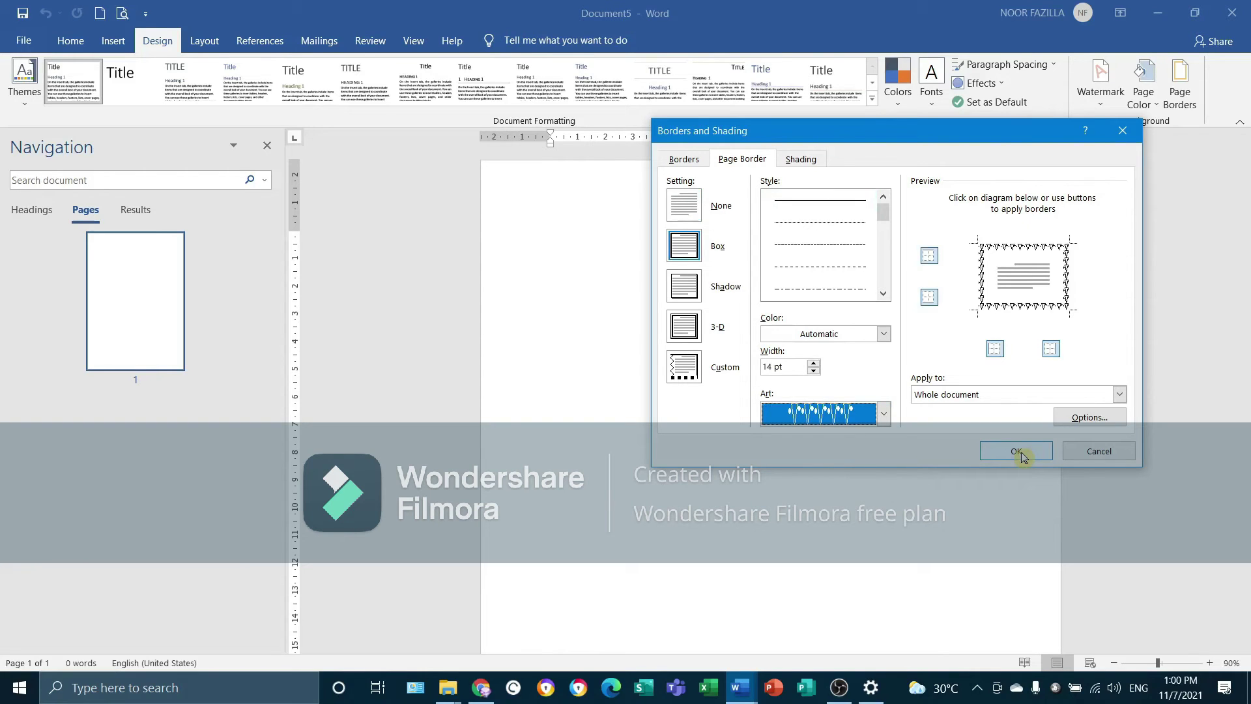
pyautogui.click(1016, 451)
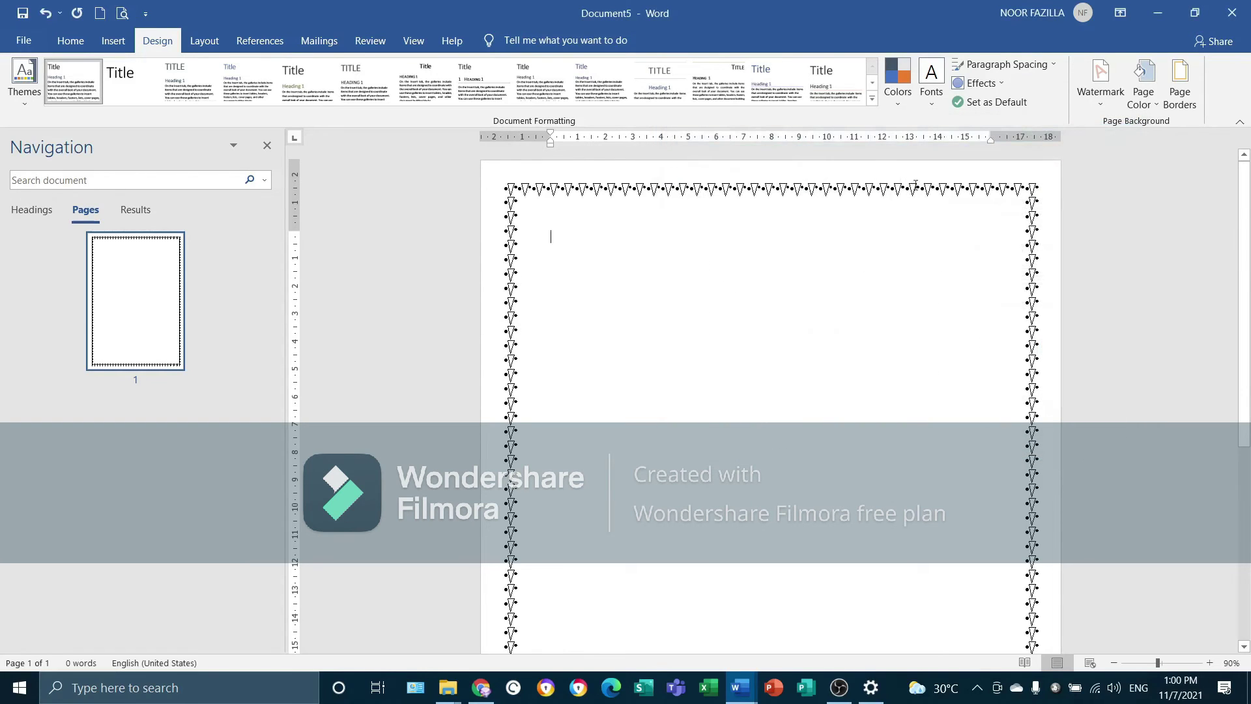
# Step: Replace the art page border with a 3 pt box border in a heavy black line style, applied to the whole document
pyautogui.click(1180, 91)
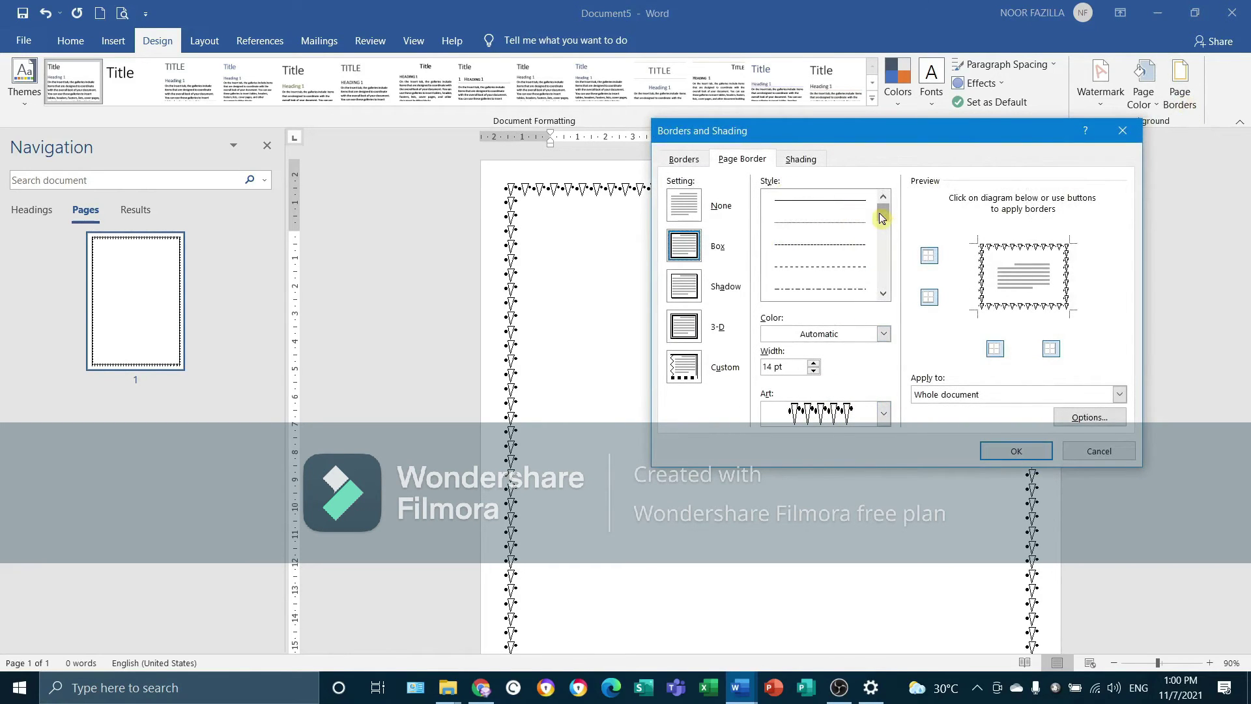
pyautogui.moveTo(884, 217); pyautogui.dragTo(884, 249)
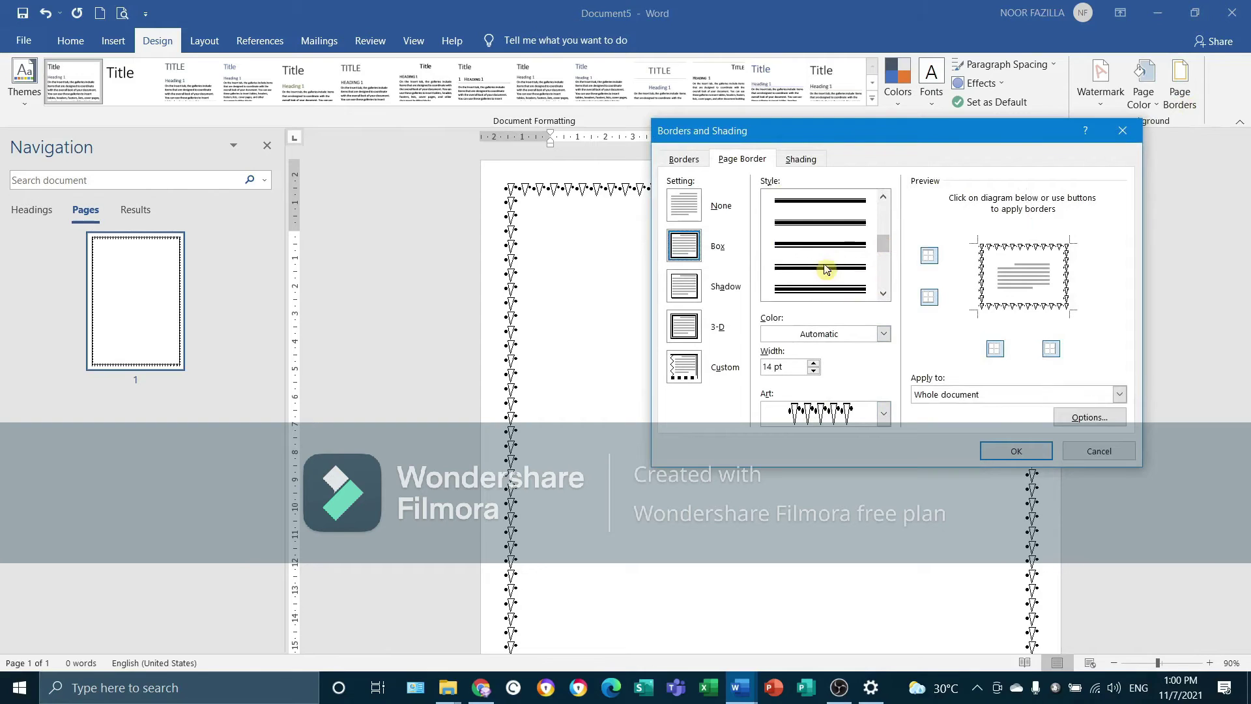
pyautogui.click(828, 228)
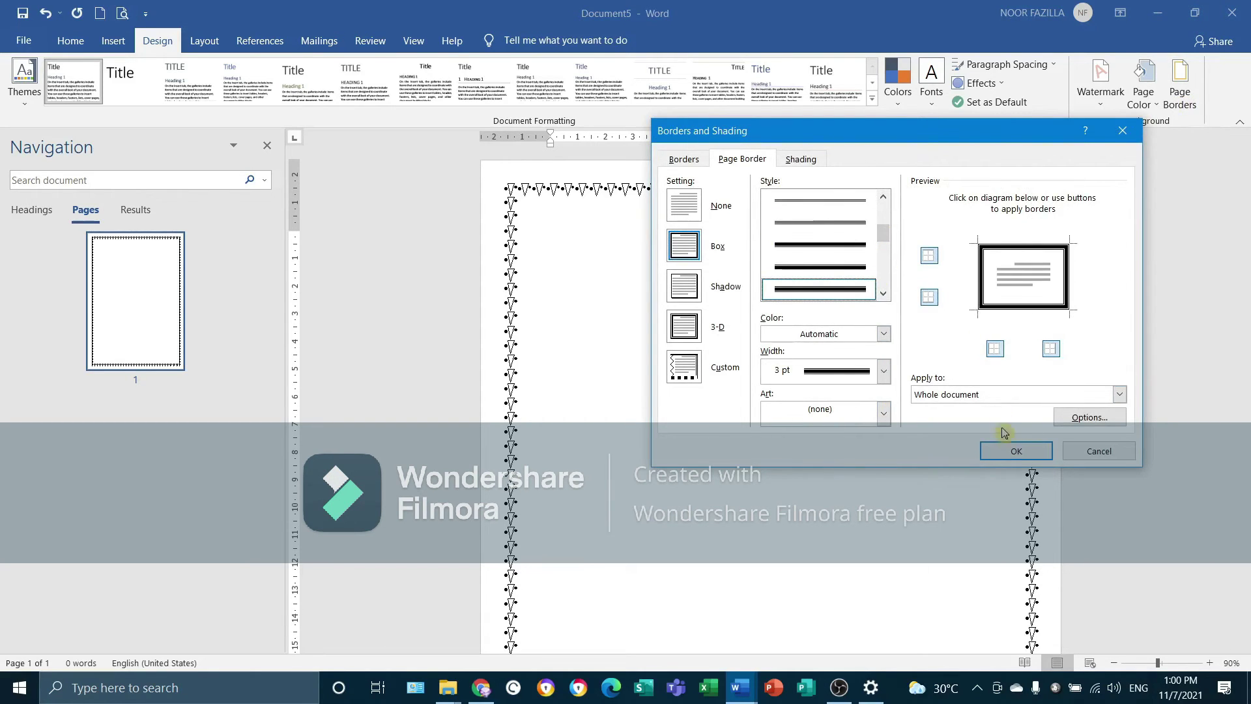
pyautogui.click(1015, 451)
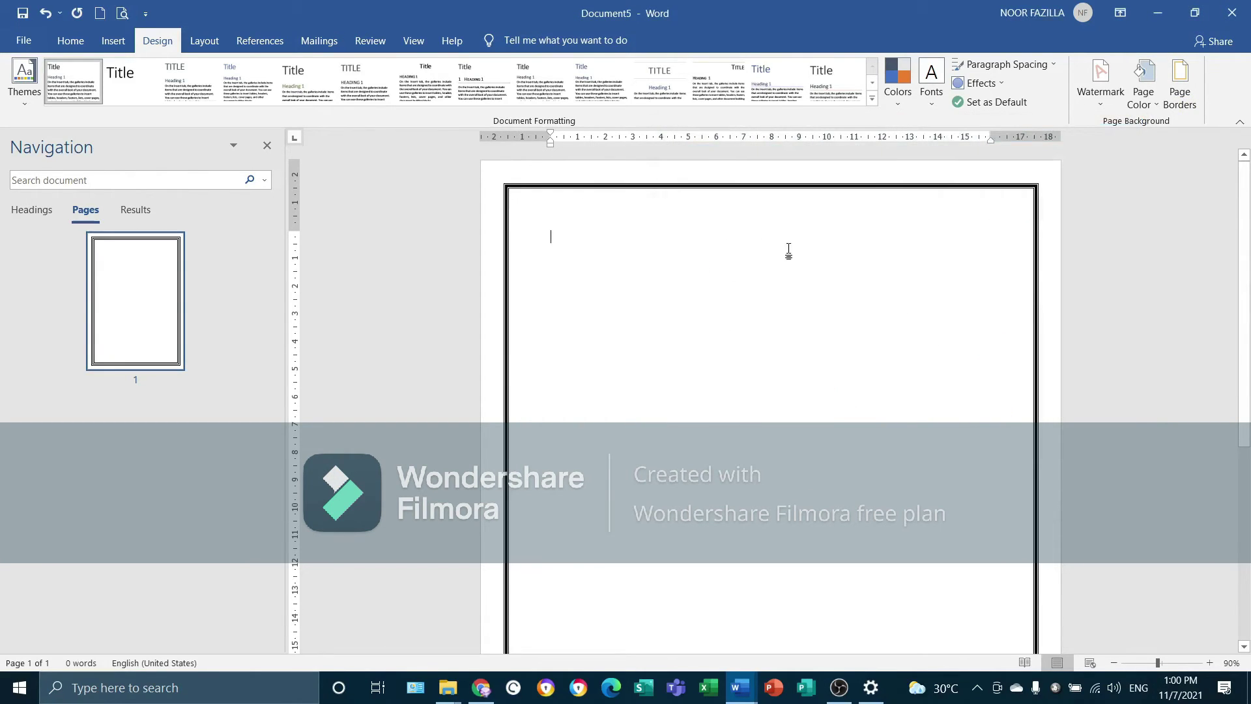
pyautogui.scroll(-5, 785, 497)
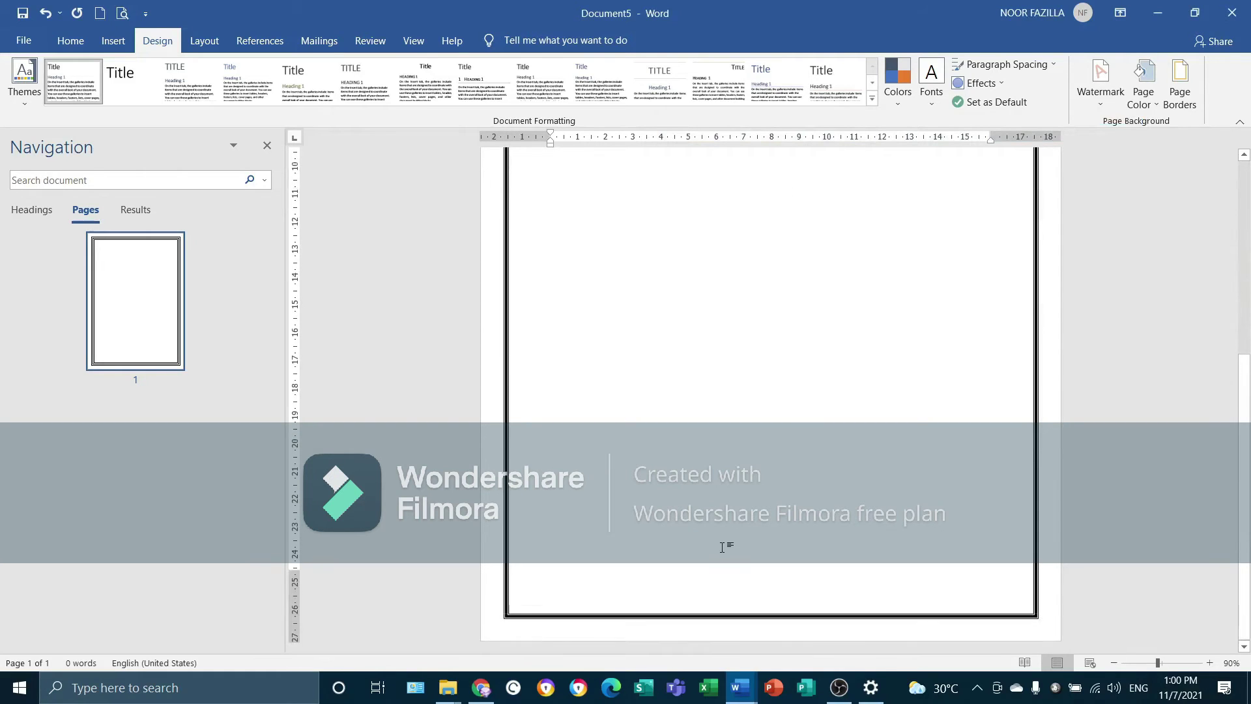
pyautogui.scroll(5, 733, 545)
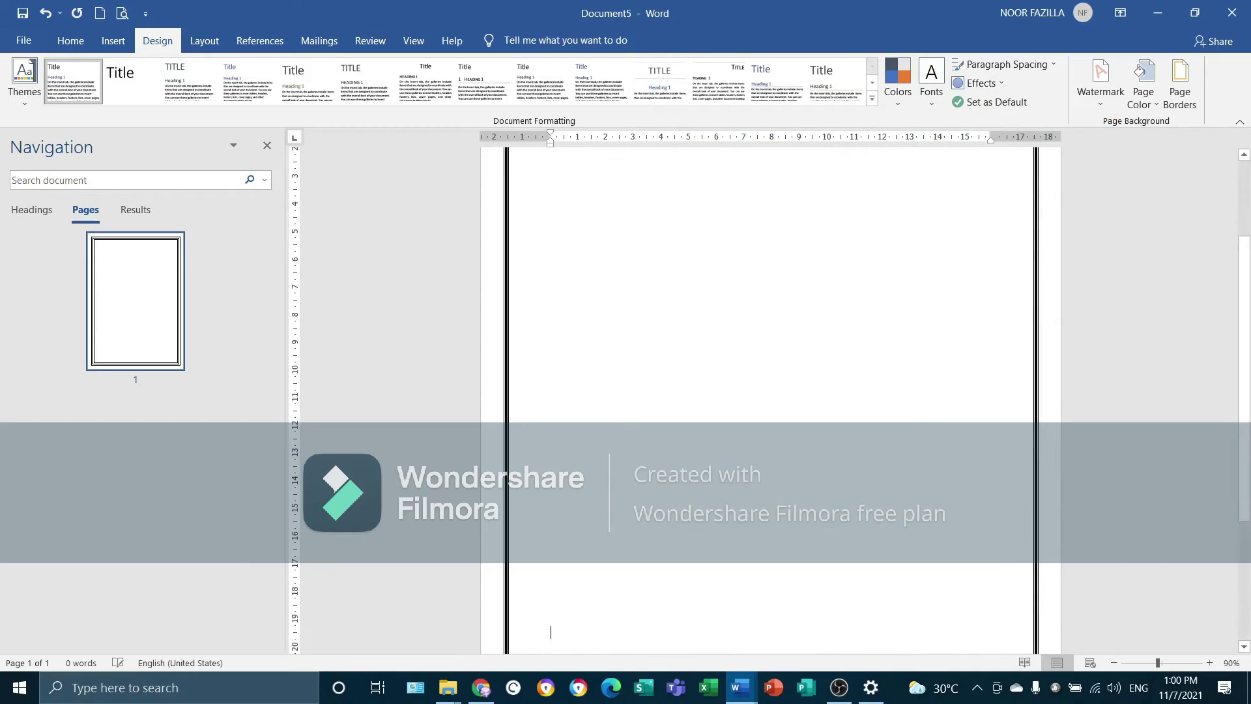
# Step: Insert a page break to add a second page to the bordered document and return to the first page
pyautogui.hotkey('ctrl', 'Return')
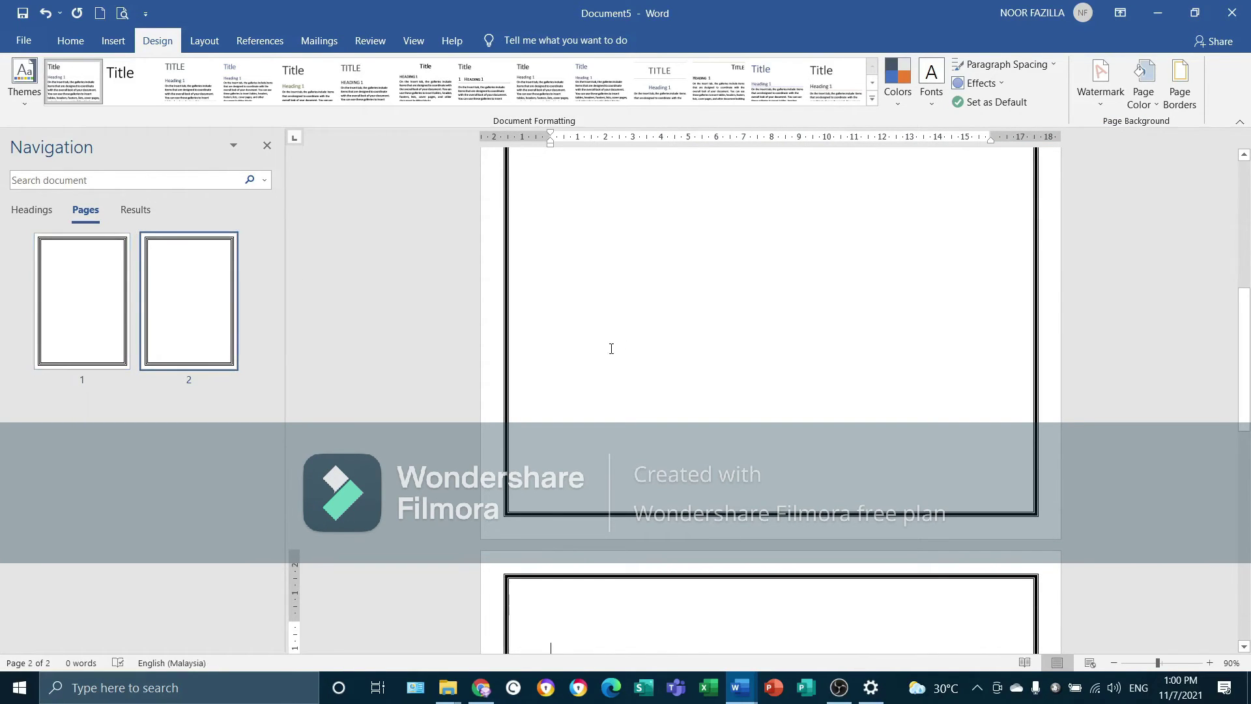
pyautogui.scroll(3, 612, 349)
pyautogui.scroll(3, 702, 236)
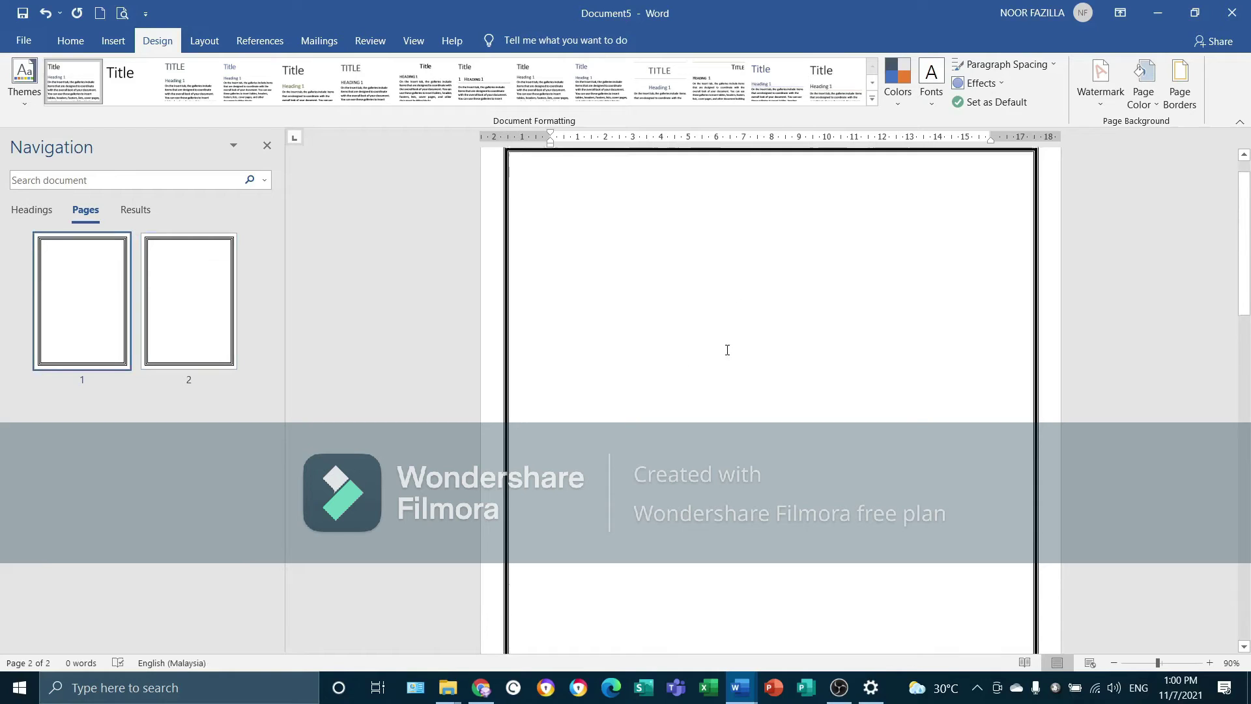
# Step: Preview the Gold, Accent 4 page color on the document without applying it
pyautogui.click(1144, 88)
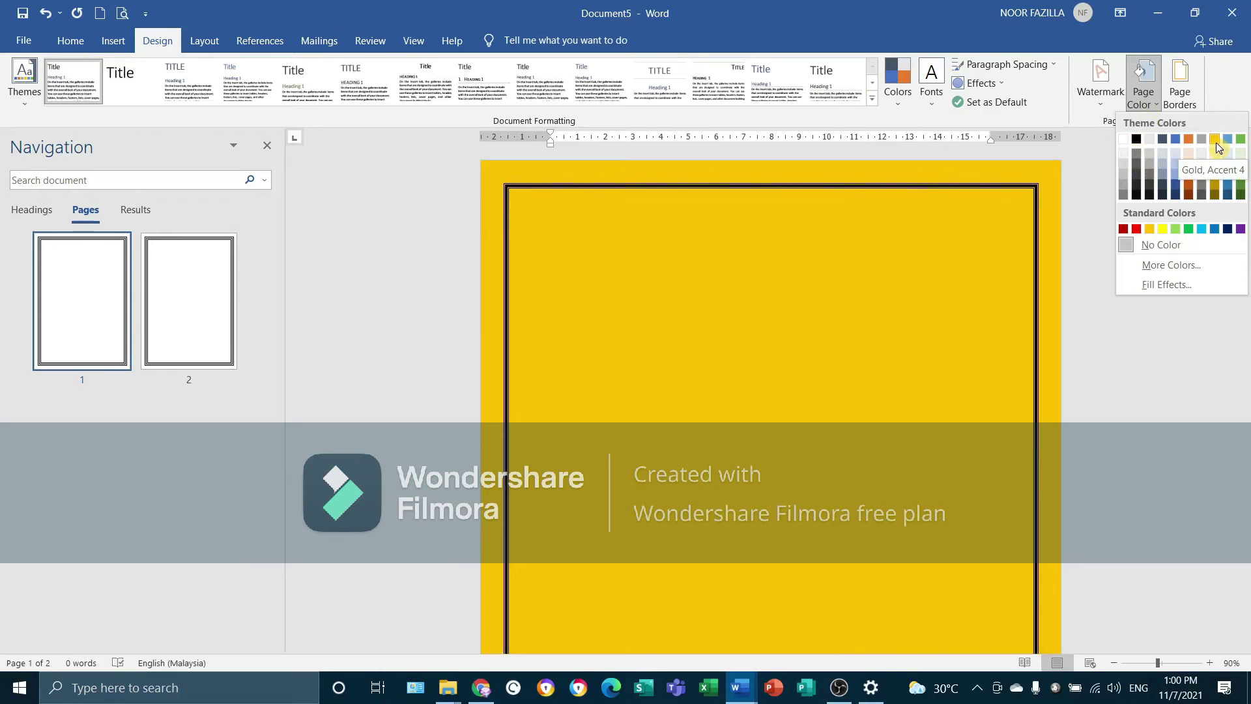
pyautogui.click(232, 302)
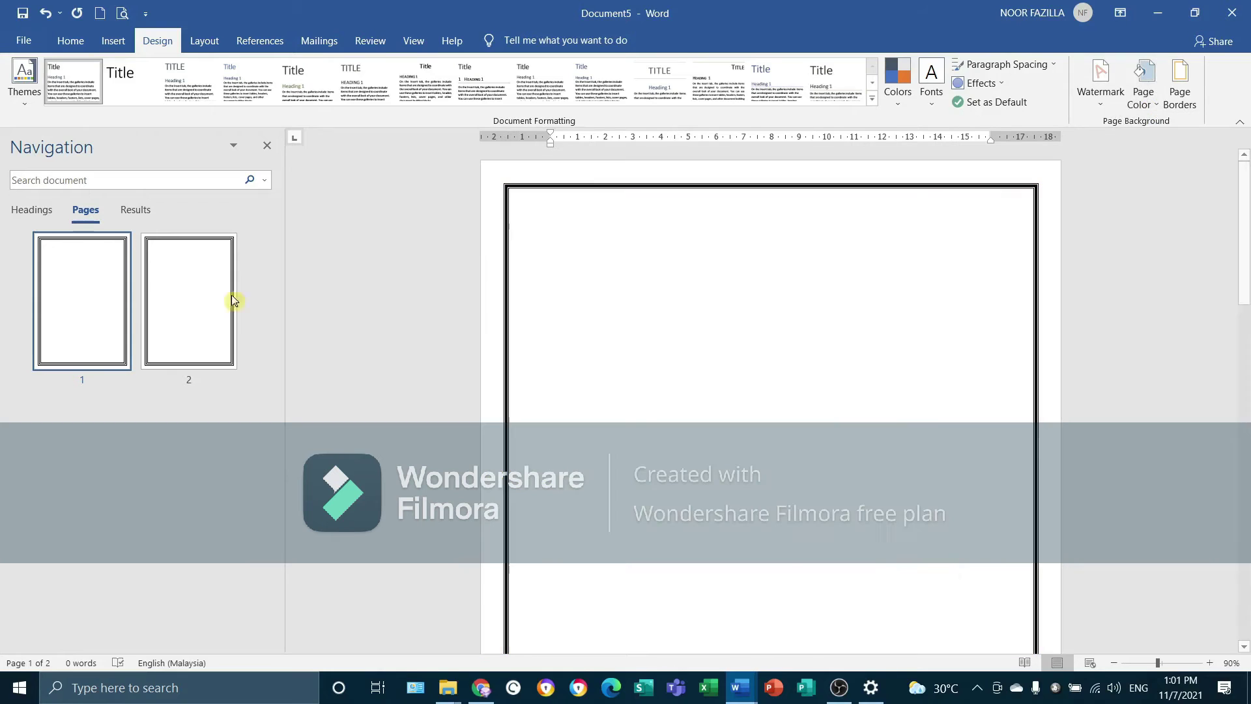
# Step: Apply the Narrow margin preset, with 1.27 cm on all sides, to the bordered document
pyautogui.click(203, 40)
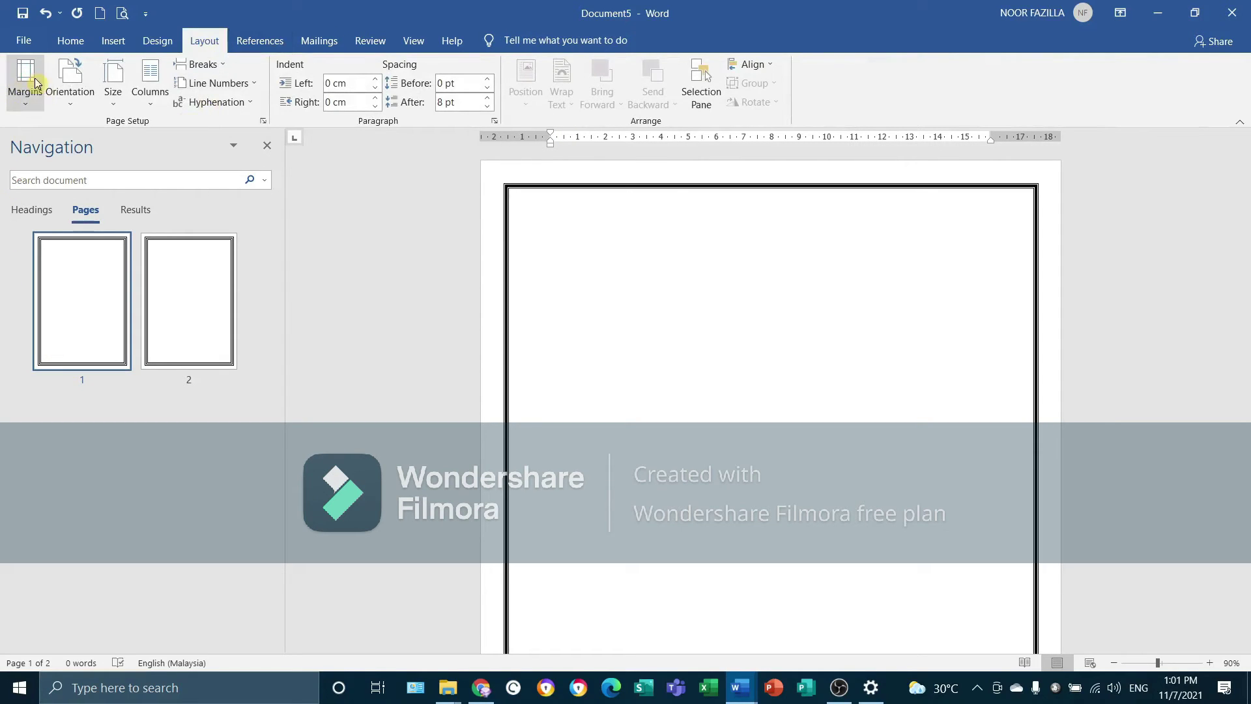
pyautogui.click(26, 98)
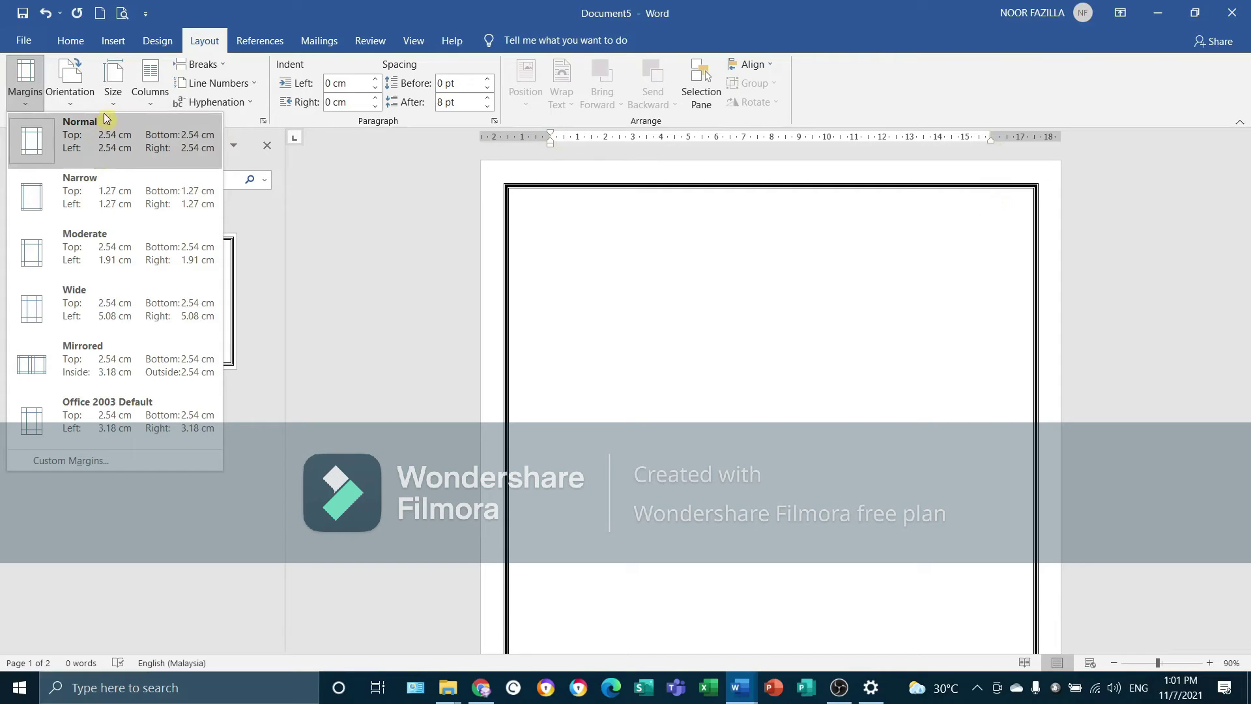
pyautogui.click(83, 205)
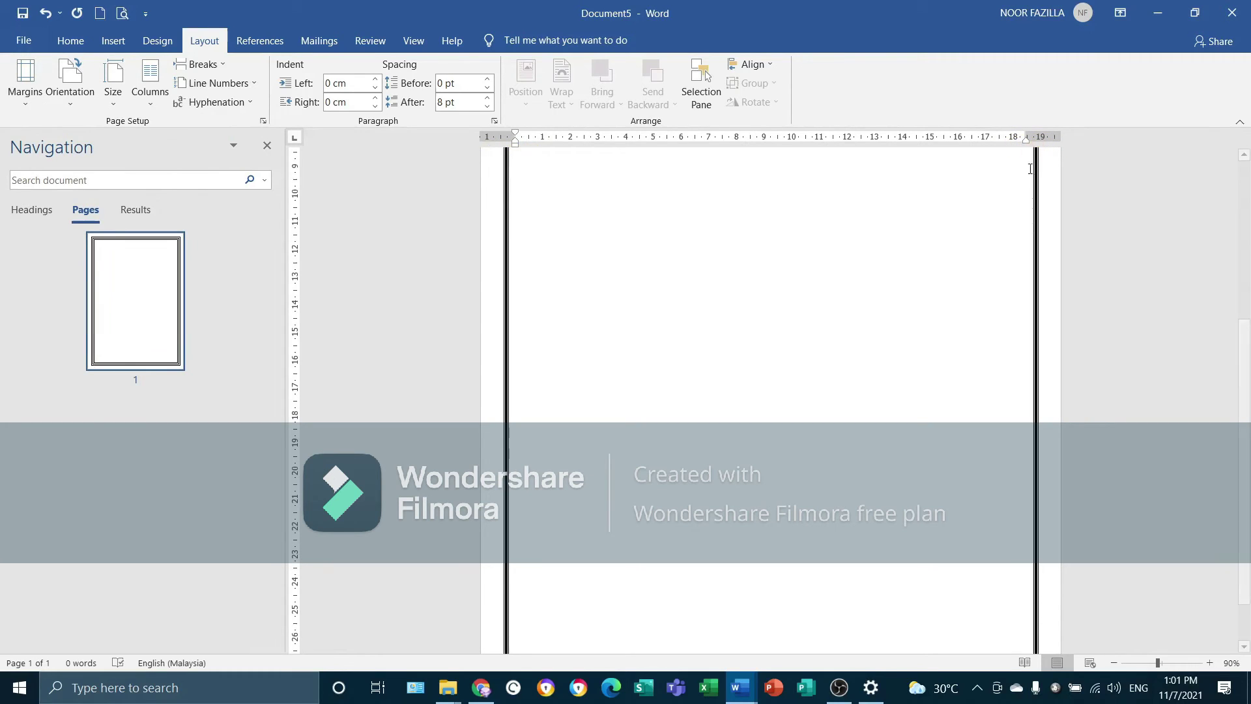
pyautogui.scroll(3, 1019, 228)
pyautogui.scroll(2, 1018, 226)
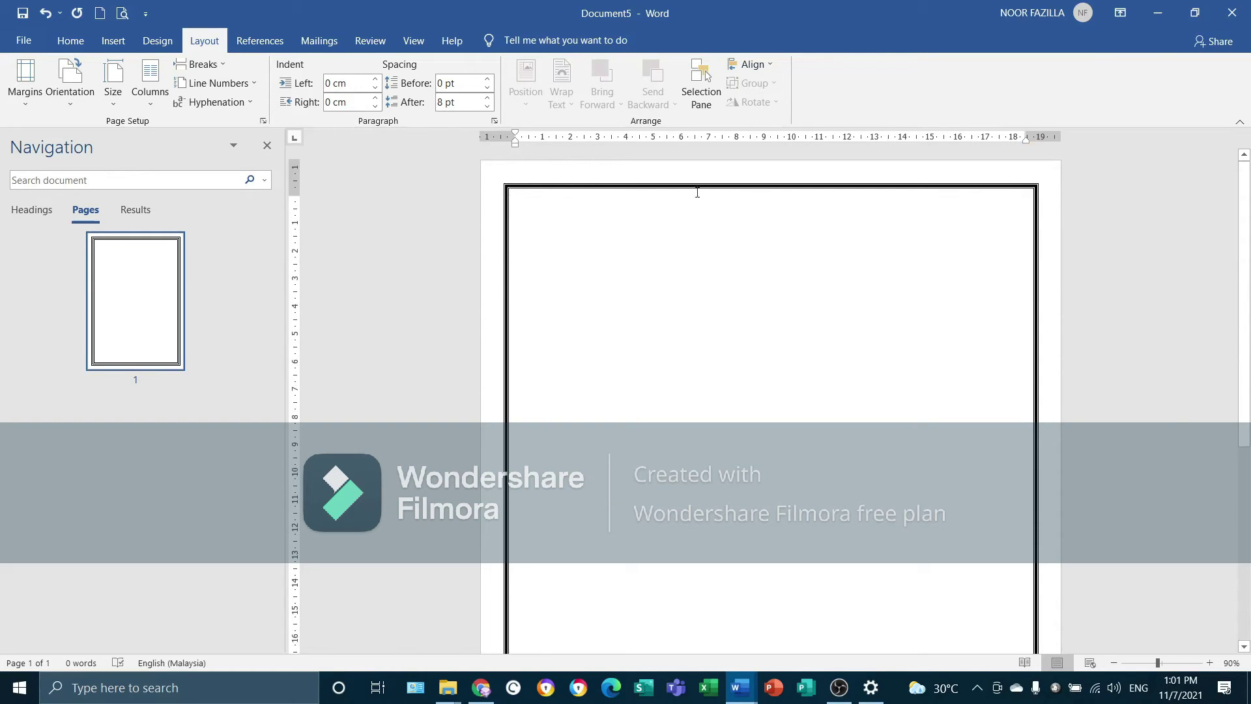
# Step: Try the Moderate margin preset on the document and return it to the Normal 2.54 cm margins
pyautogui.click(25, 85)
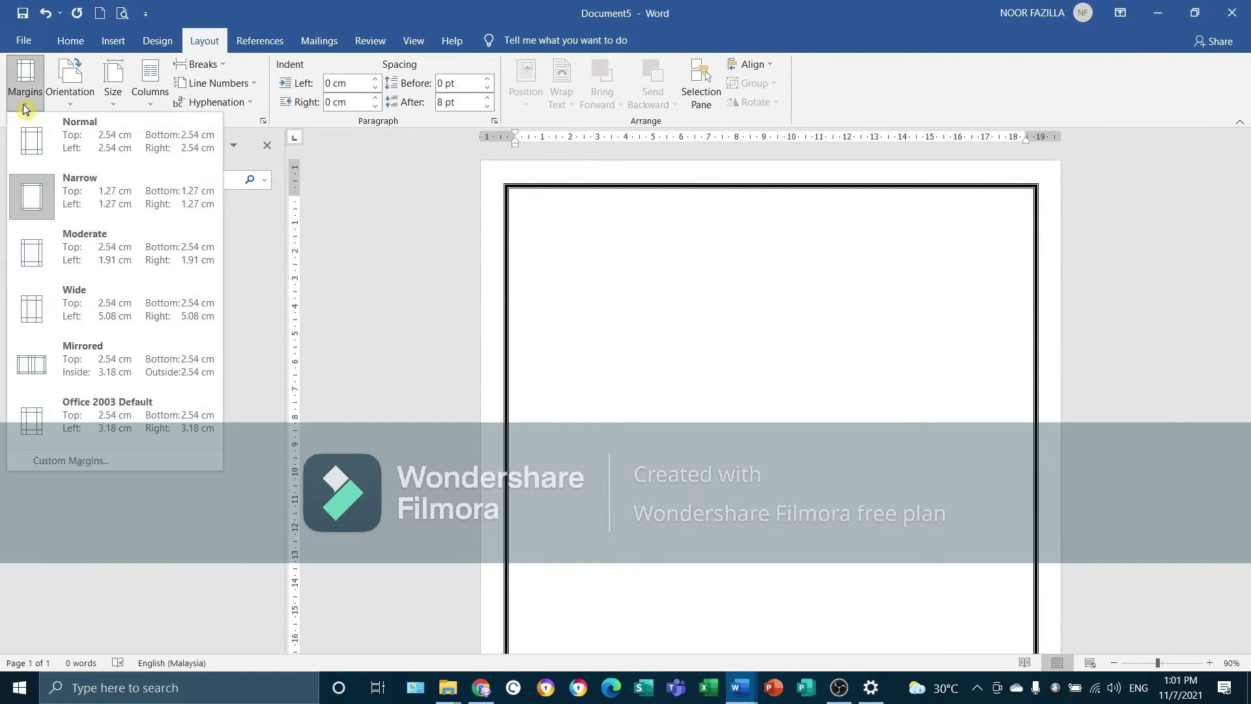
pyautogui.click(58, 266)
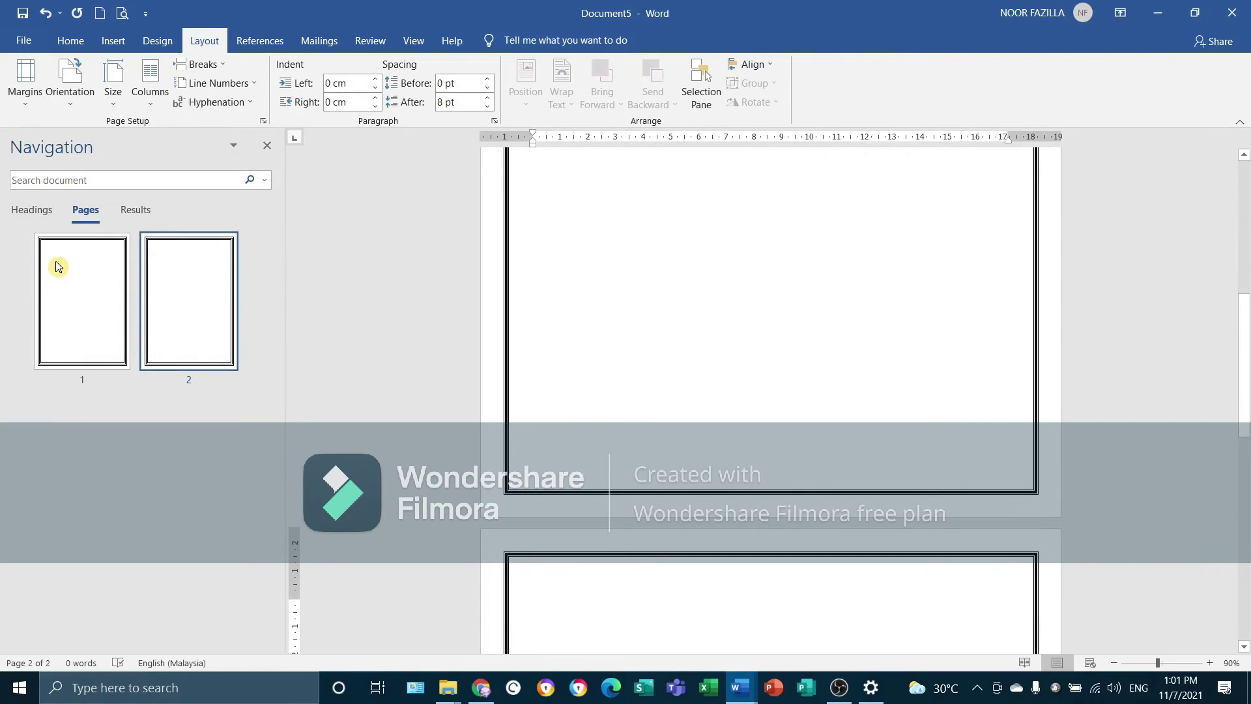
pyautogui.click(30, 104)
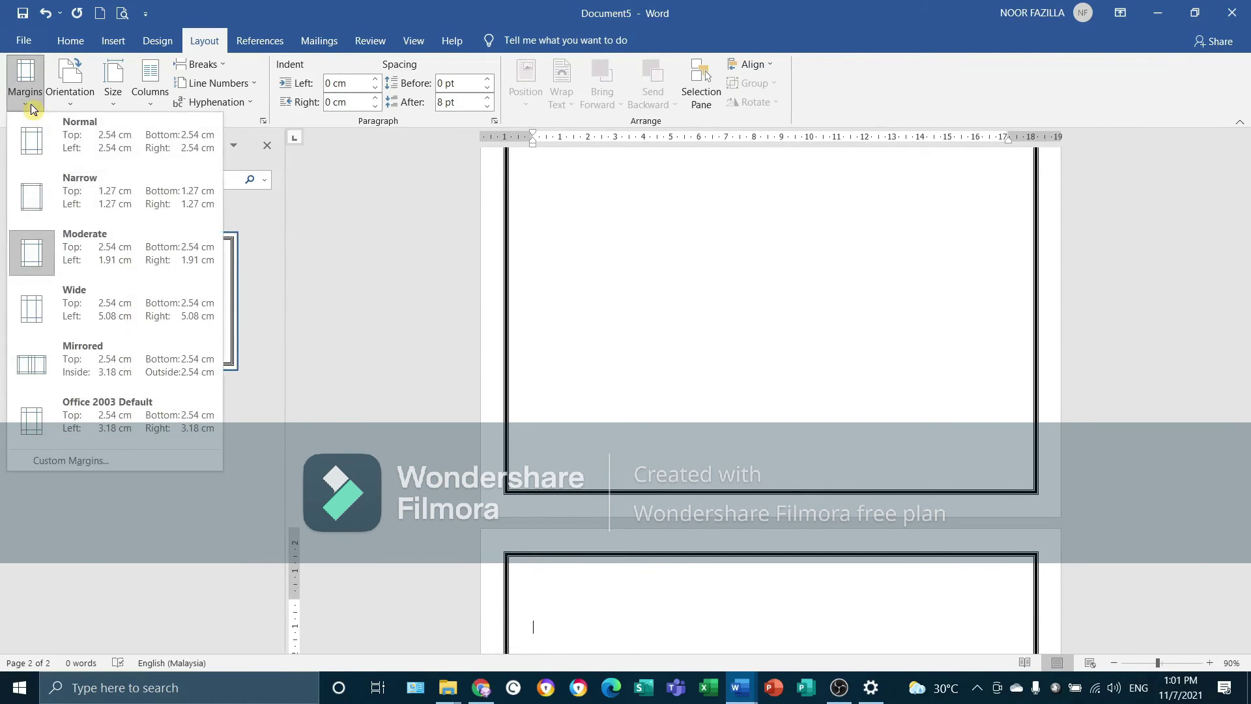
pyautogui.click(52, 150)
pyautogui.scroll(7, 513, 227)
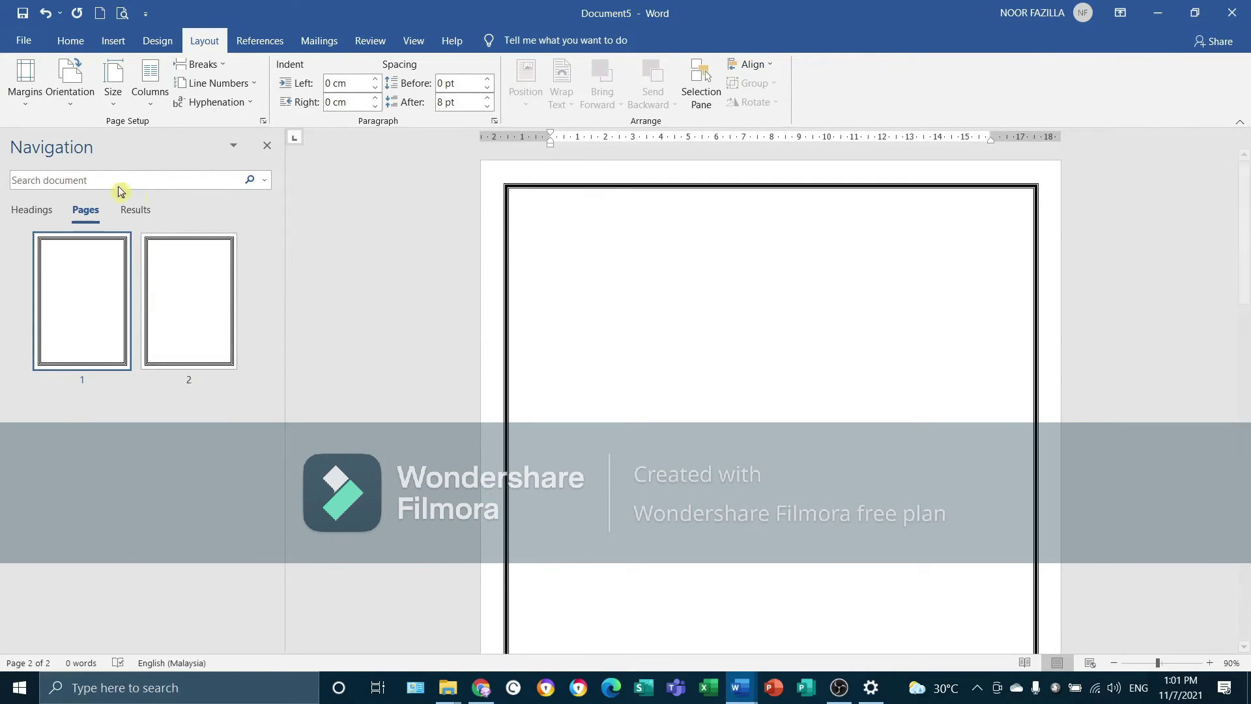
# Step: Set the page orientation of the document to Landscape
pyautogui.click(69, 104)
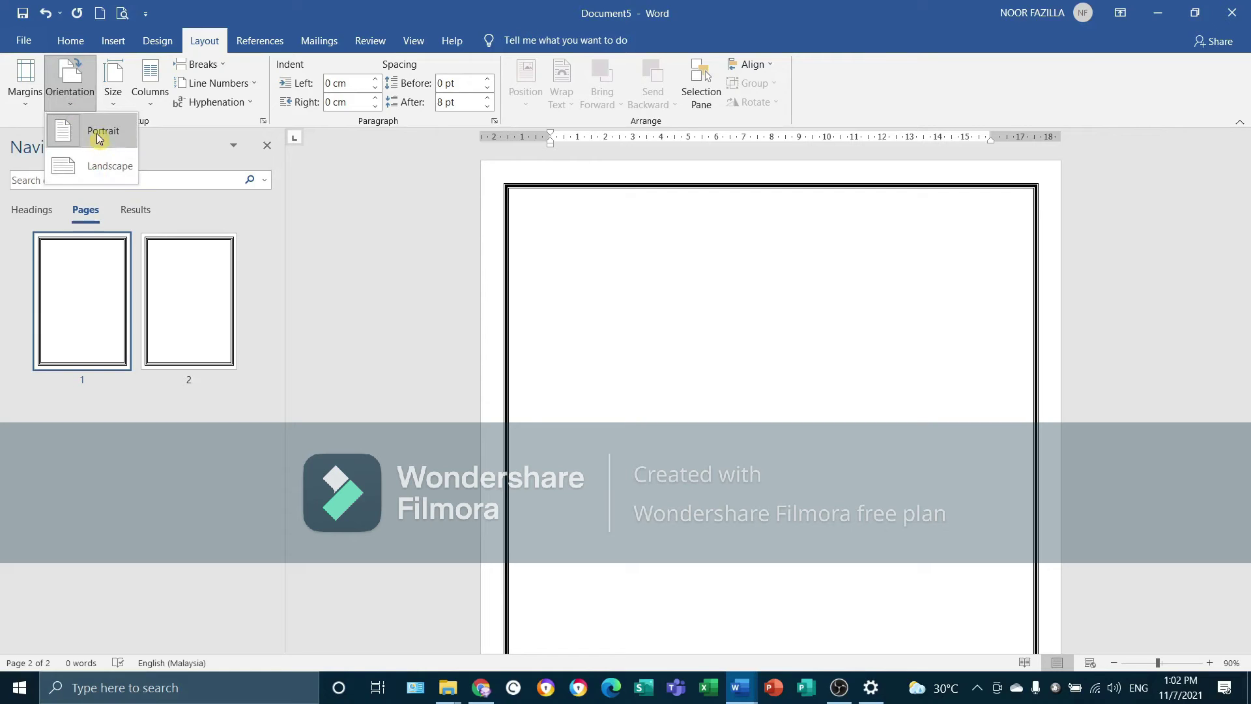
pyautogui.click(106, 171)
pyautogui.scroll(5, 749, 392)
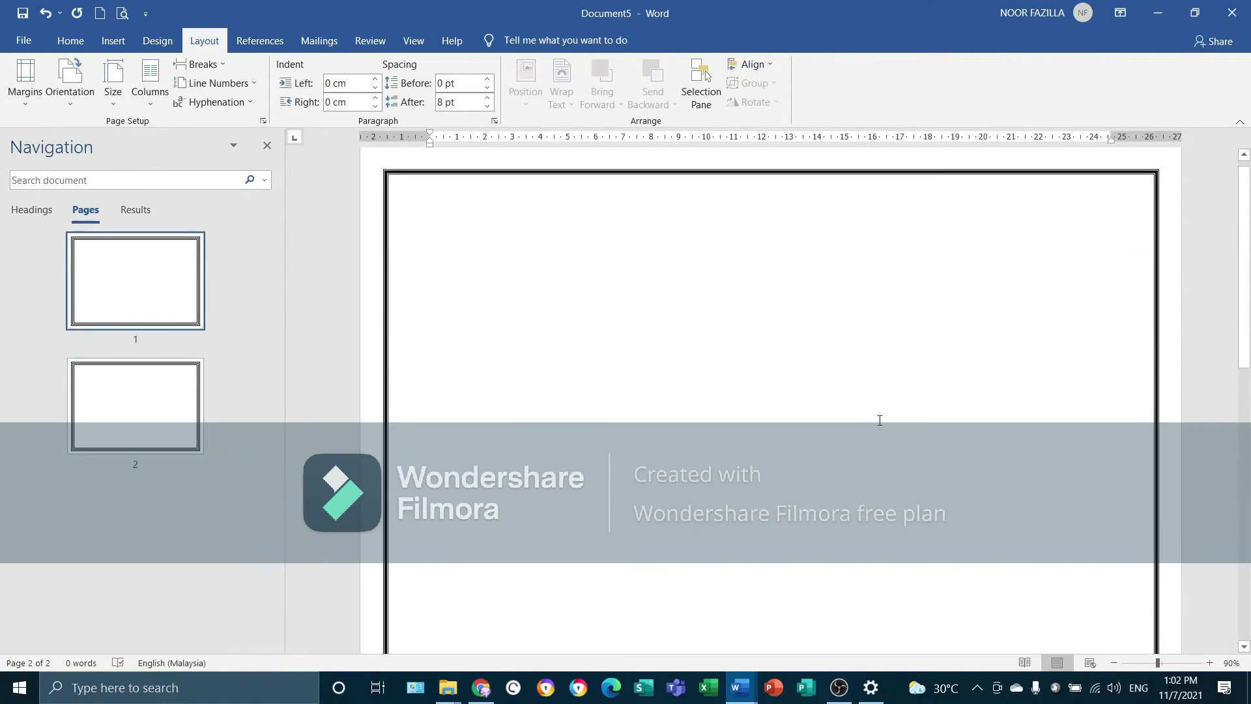
pyautogui.scroll(1, 879, 417)
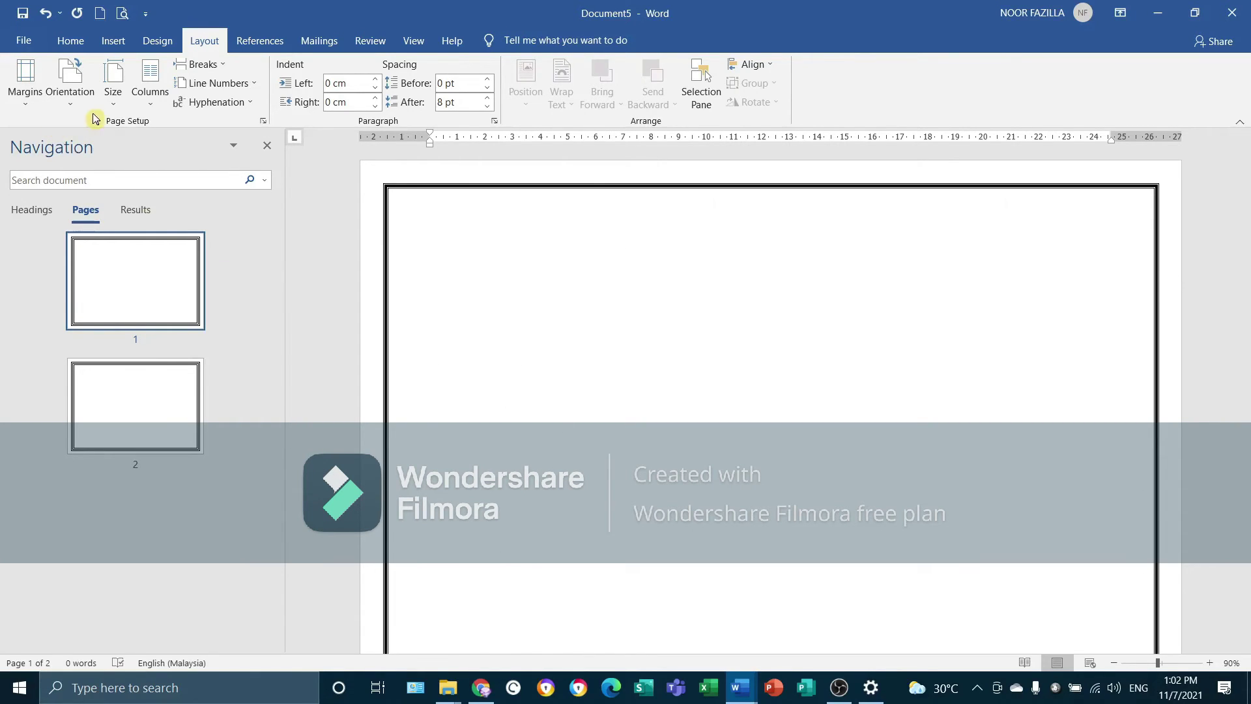
# Step: Browse the preset paper sizes without changing the page size
pyautogui.click(113, 105)
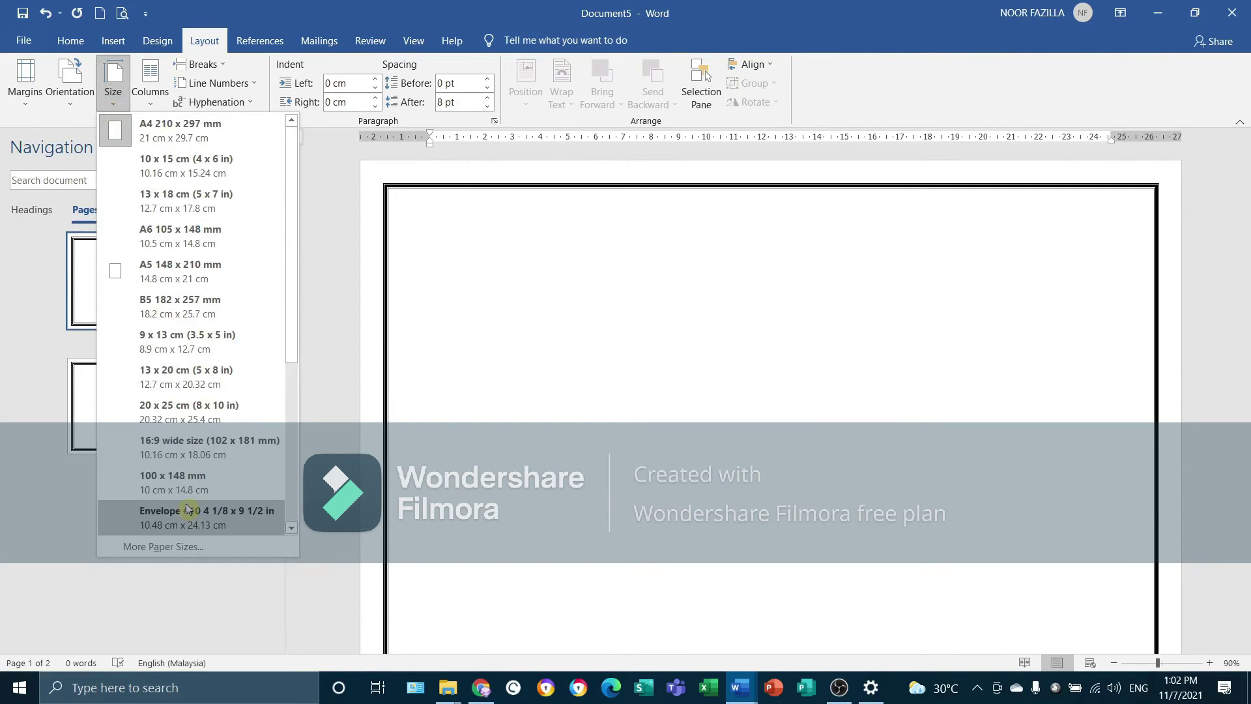
pyautogui.moveTo(292, 362); pyautogui.dragTo(290, 327)
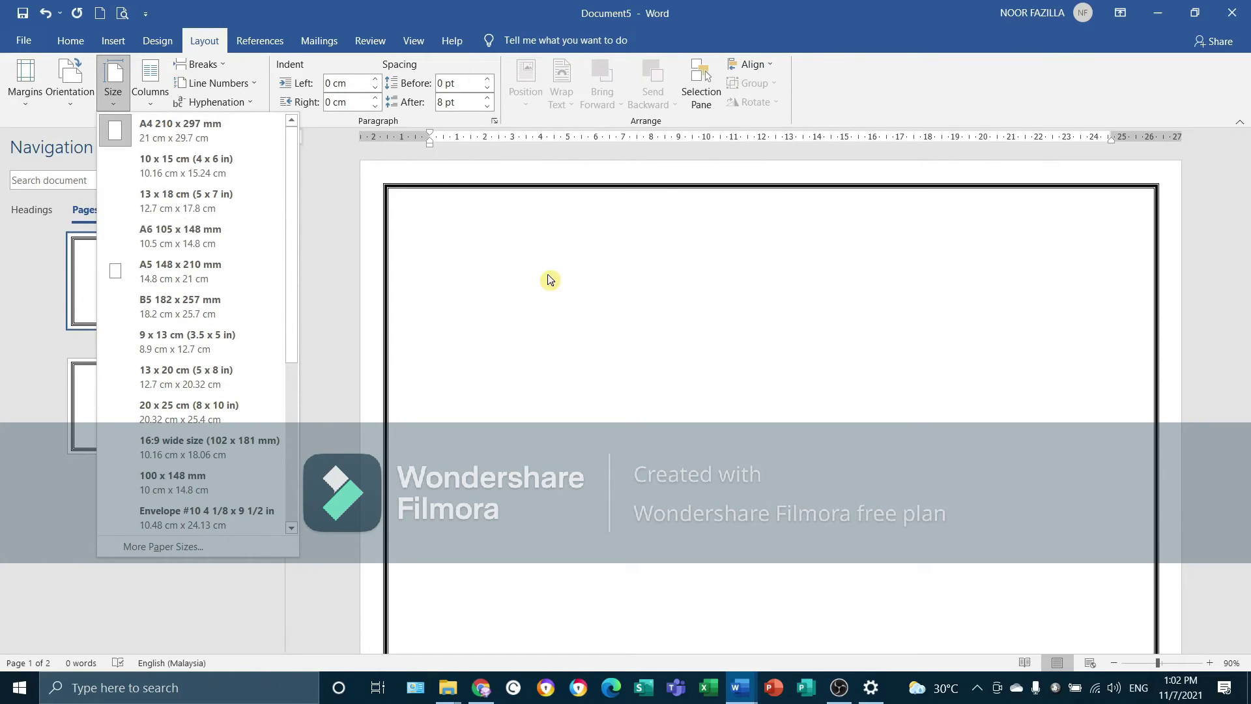
# Step: Split the landscape page into two columns
pyautogui.click(155, 105)
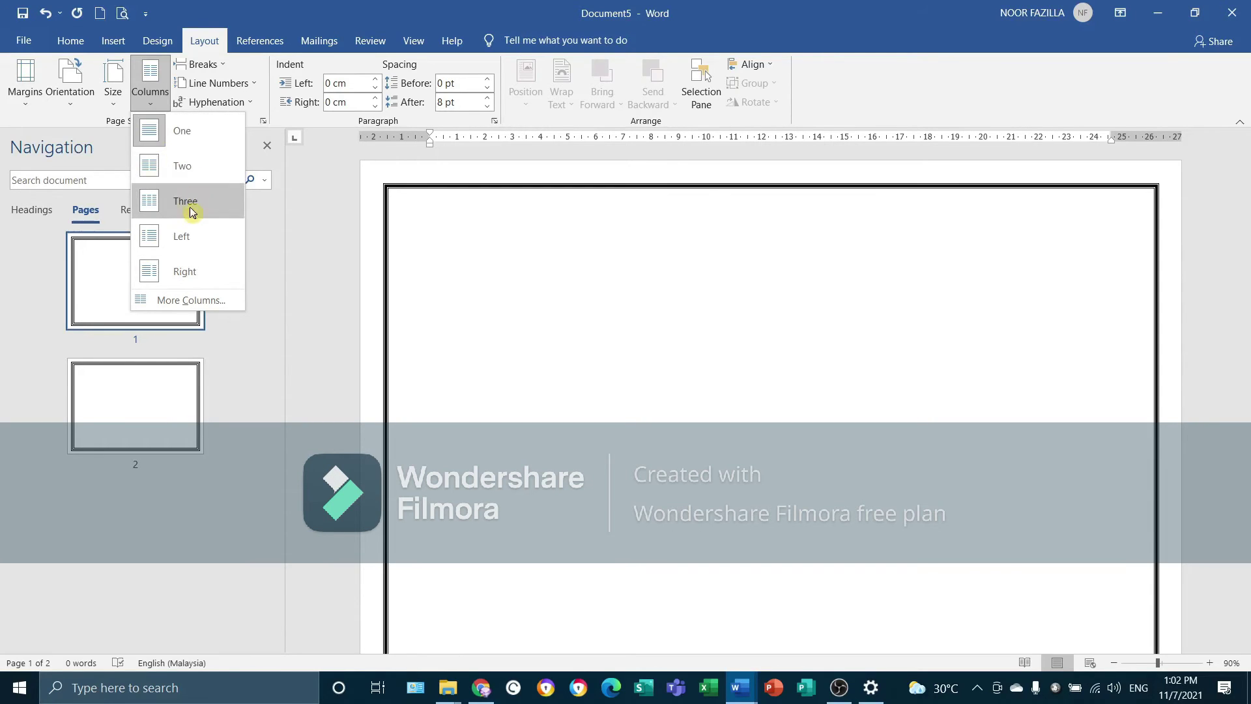
pyautogui.click(171, 171)
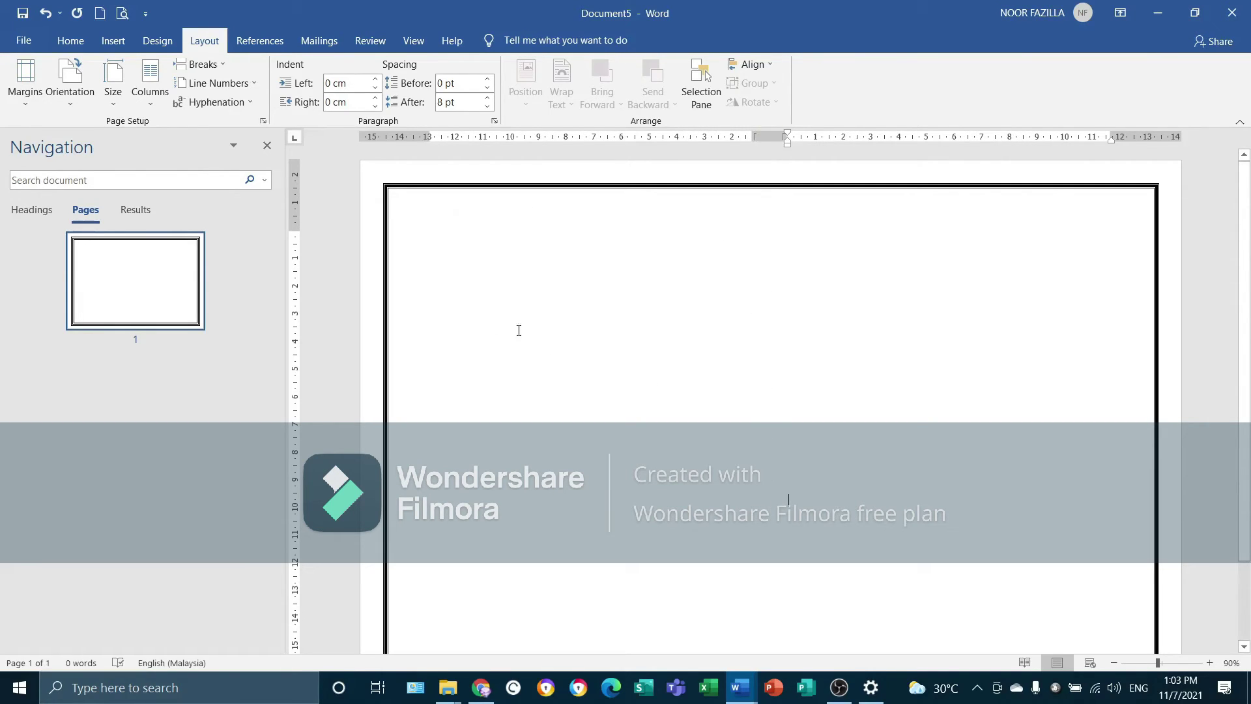
pyautogui.scroll(-2, 788, 399)
pyautogui.scroll(2, 897, 230)
# Step: Copy the selected three paragraphs from Document2 and paste them at the start of the first column in Document5
pyautogui.click(741, 688)
pyautogui.click(675, 643)
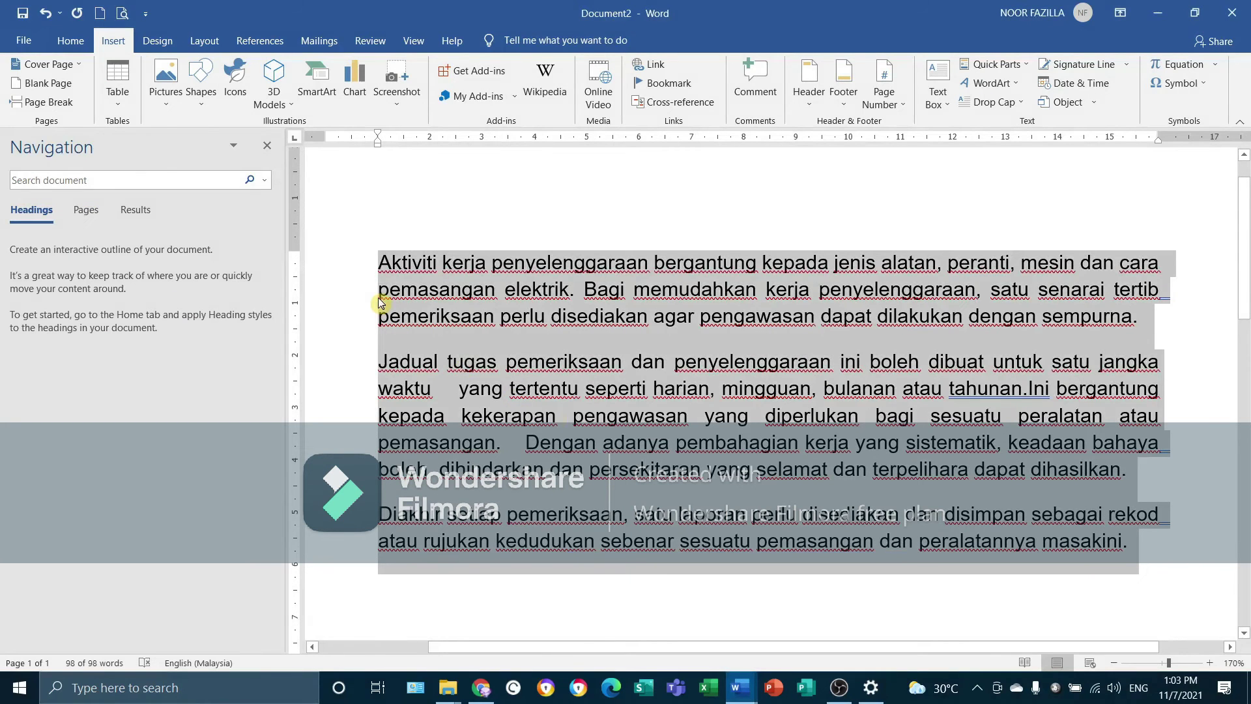
pyautogui.click(741, 688)
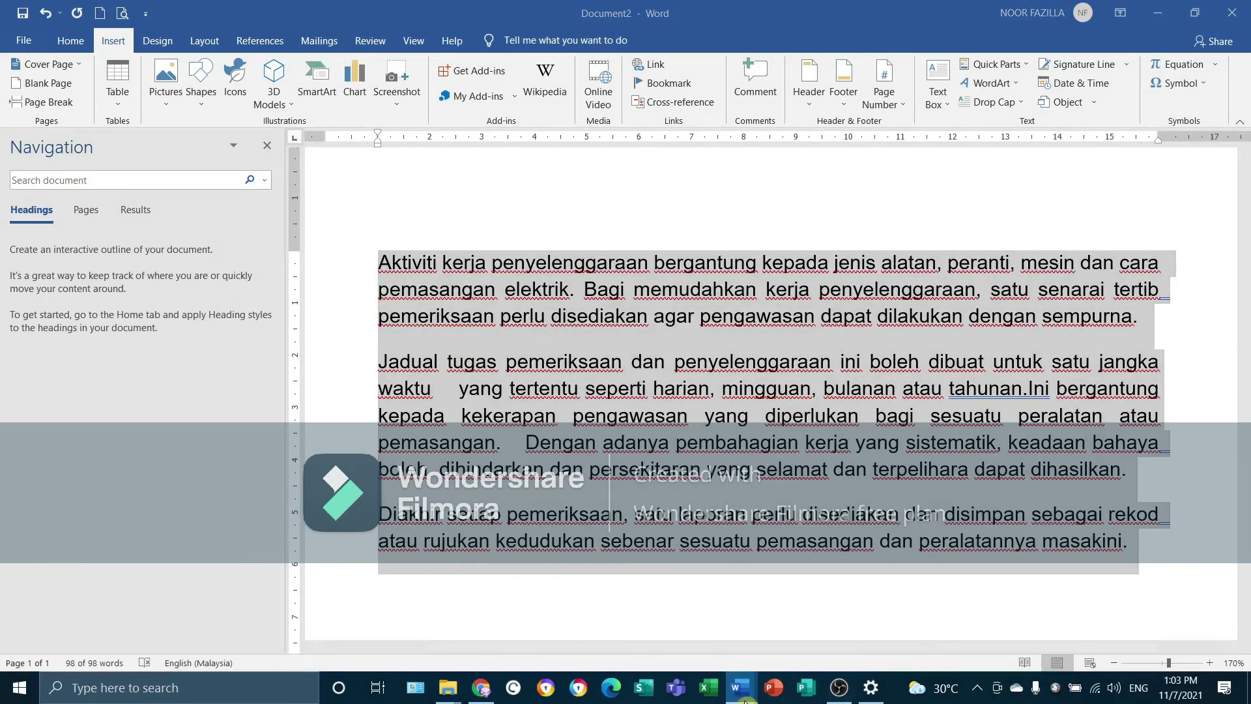
pyautogui.click(839, 644)
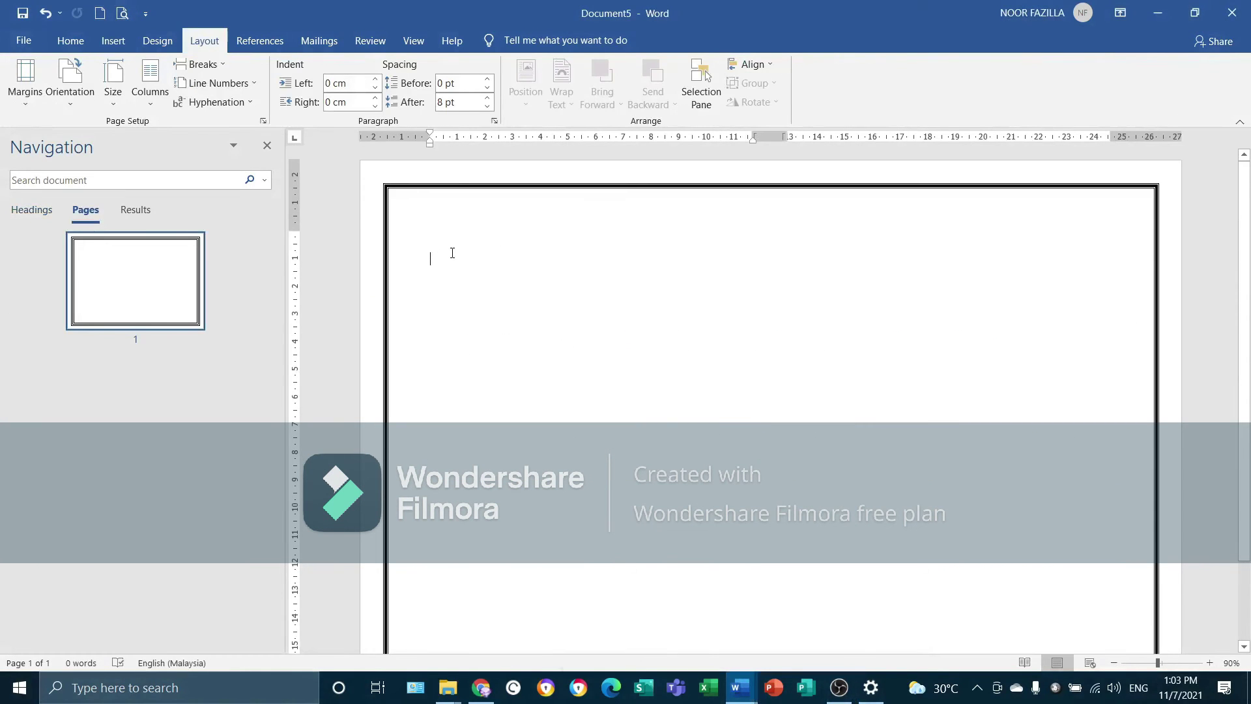
pyautogui.write('Aktiviti kerja penyelenggaraan bergantung kepada jenis alatan, peranti, mesin dan cara pemasangan elektrik. Bagi memudahkan kerja penyelenggaraan, satu senarai tertib pemeriksaan perlu disediakan agar pengawasan dapat dilakukan dengan sempurna. Jadual tugas pemeriksaan dan penyelenggaraan ini boleh dibuat untuk satu jangka waktu yang tertentu seperti harian, mingguan, bulanan atau tahunan.Ini bergantung kepada kekerapan pengawasan yang diperlukan bagi sesuatu peralatan atau pemasangan. Dengan adanya pembahagian kerja yang sistematik, keadaan bahaya boleh dihindarkan dan persekitaran yang selamat dan terpelihara dapat dihasilkan. Diakhir setiap pemeriksaan, satu laporan perlu disediakan dan disimpan sebagai rekod atau rujukan kedudukan sebenar sesuatu pemasangan dan peralatannya masakini.')
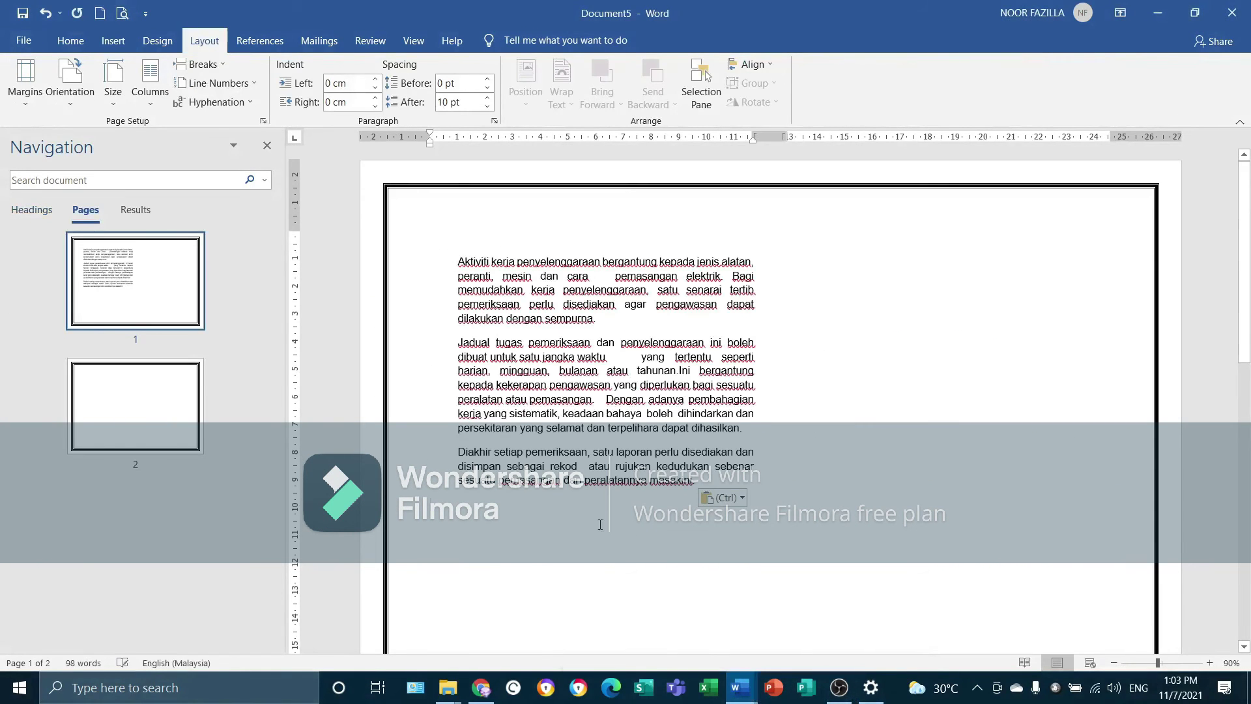
# Step: Add two blank lines below the pasted text and paste the same three paragraphs a second time
pyautogui.press('Return')
pyautogui.press('Return')
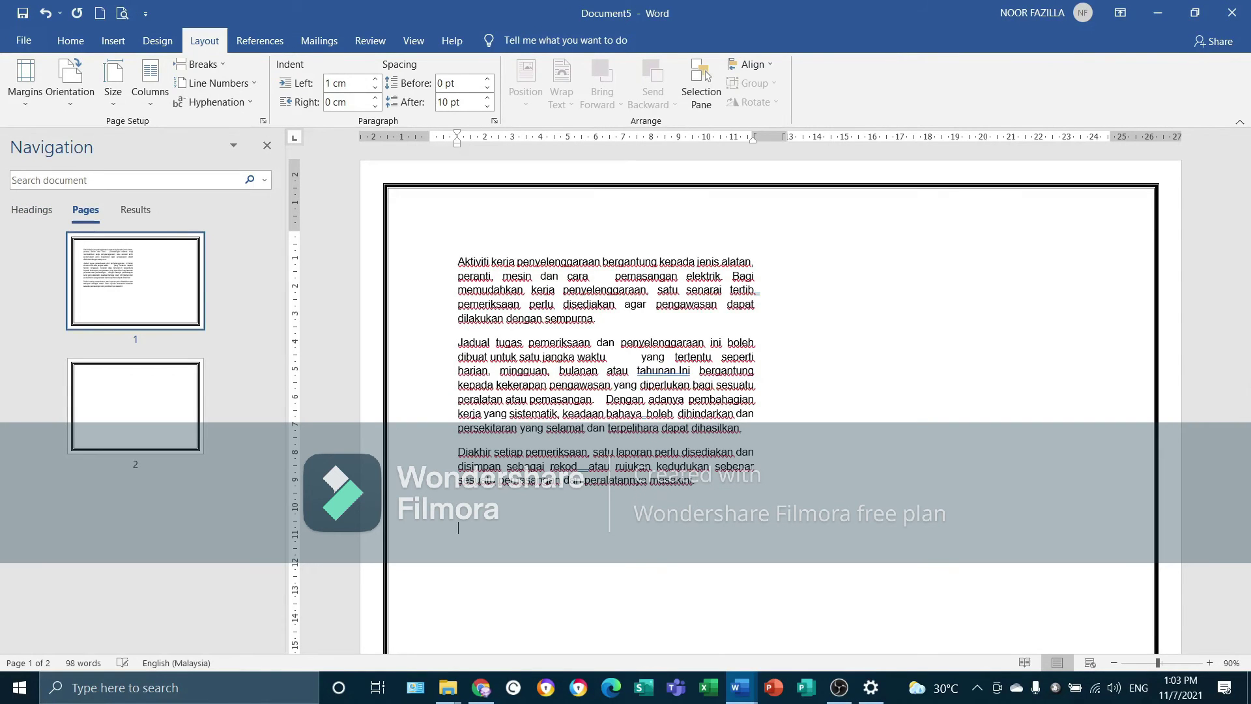
pyautogui.write('Aktiviti kerja penyelenggaraan bergantung kepada jenis alatan, peranti, mesin dan cara pemasangan elektrik. Bagi memudahkan kerja penyelenggaraan, satu senarai tertib pemeriksaan perlu disediakan agar pengawasan dapat dilakukan dengan sempurna. Jadual tugas pemeriksaan dan penyelenggaraan ini boleh dibuat untuk satu jangka waktu yang tertentu seperti harian, mingguan, bulanan atau tahunan.Ini bergantung kepada kekerapan pengawasan yang diperlukan bagi sesuatu peralatan atau pemasangan. Dengan adanya pembahagian kerja yang sistematik, keadaan bahaya boleh dihindarkan dan persekitaran yang selamat dan terpelihara dapat dihasilkan. Diakhir setiap pemeriksaan, satu laporan perlu disediakan dan disimpan sebagai rekod atau rujukan kedudukan sebenar sesuatu pemasangan dan peralatannya masakini.')
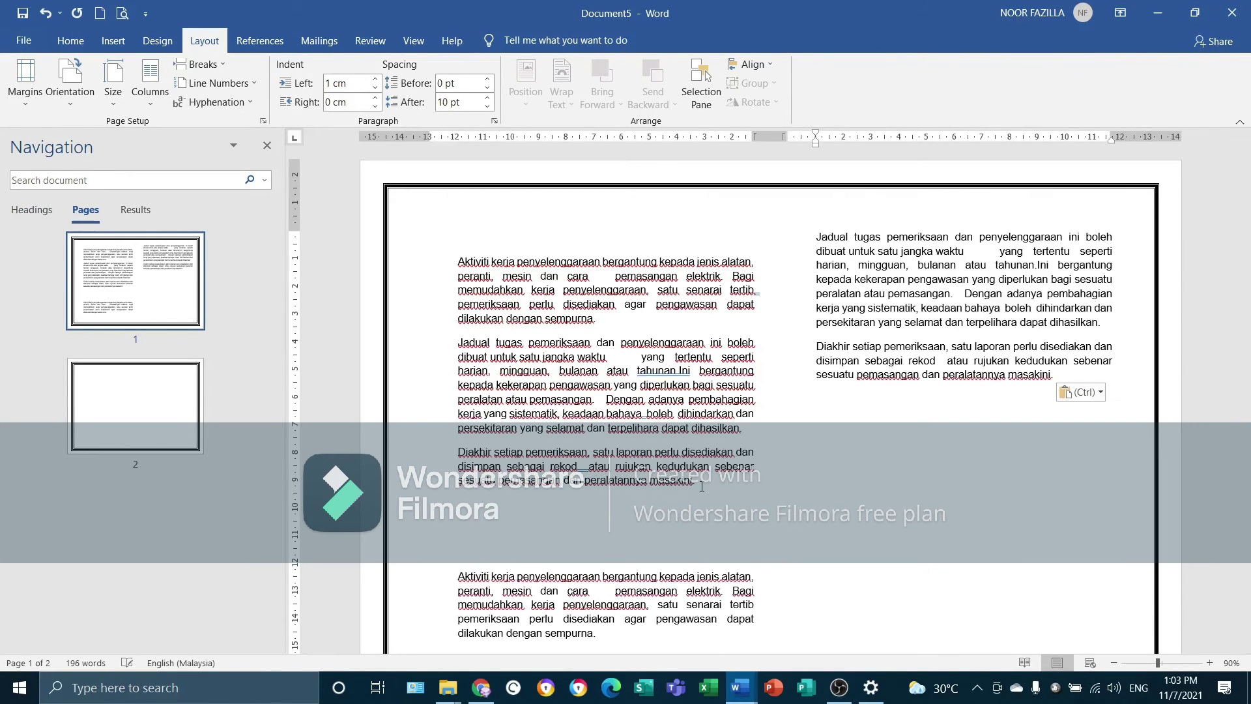
pyautogui.scroll(-3, 829, 226)
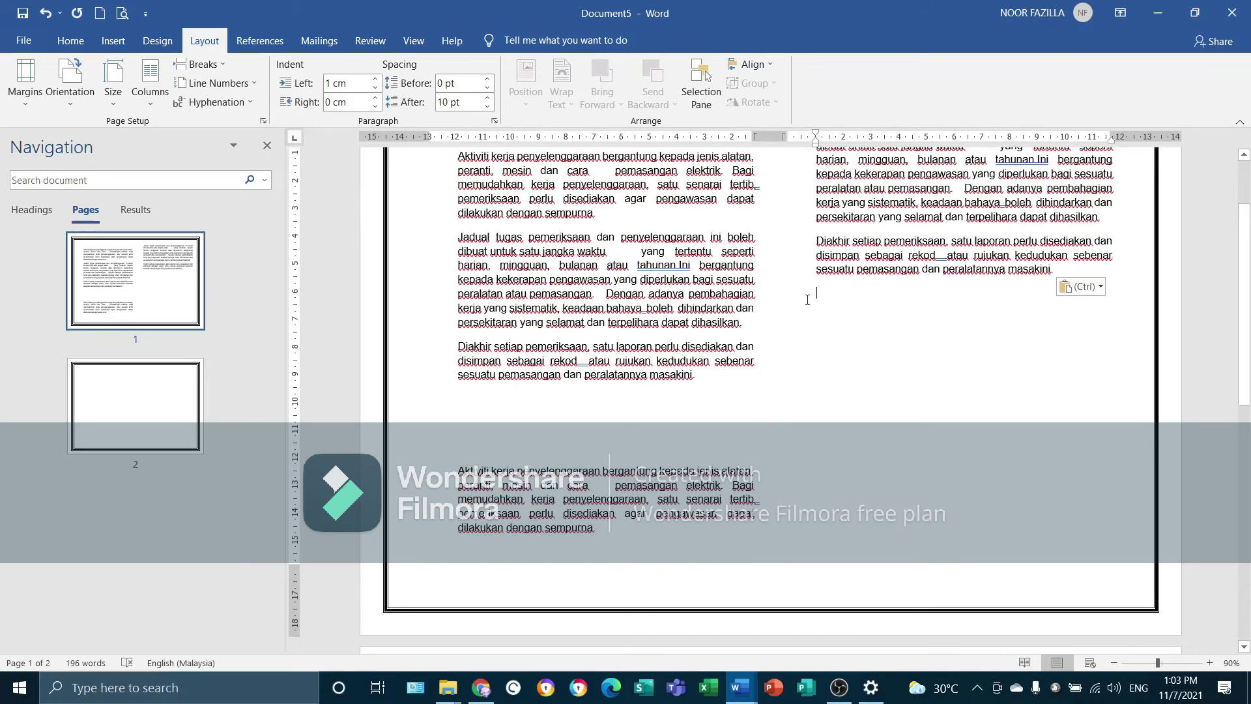
pyautogui.scroll(3, 781, 217)
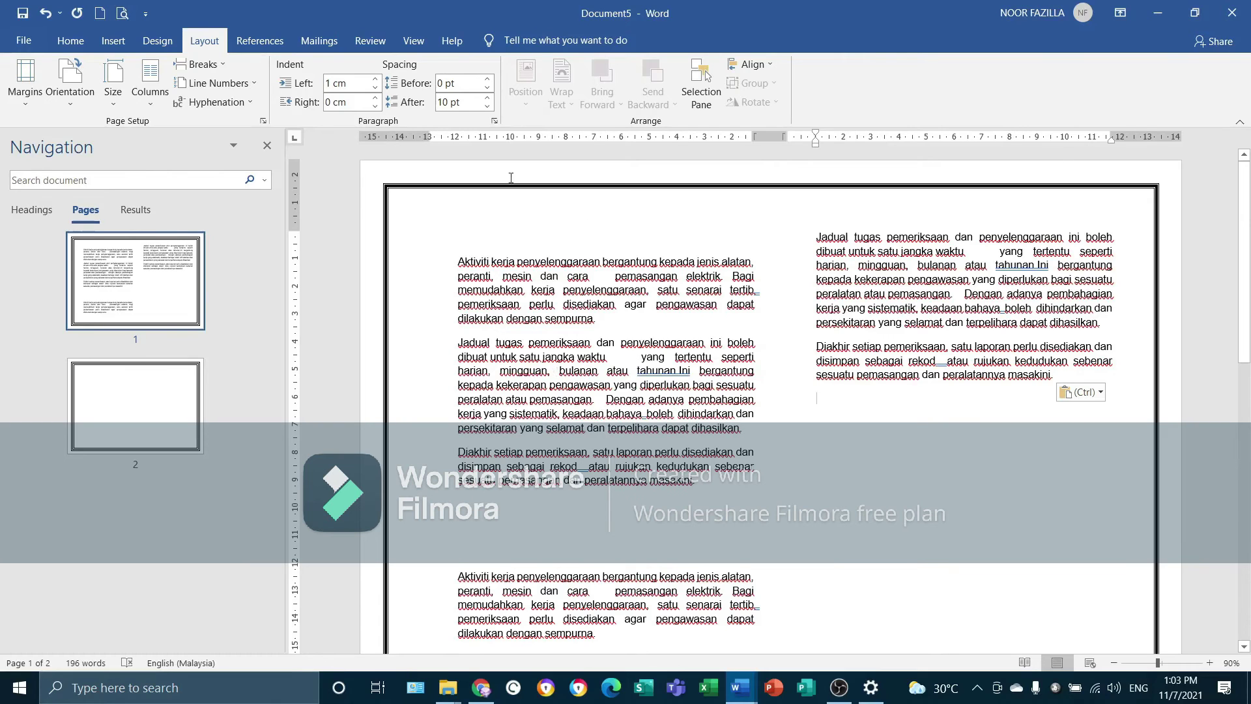
# Step: Lay out the pasted text in three columns and place the cursor in the empty area of the third column
pyautogui.click(150, 81)
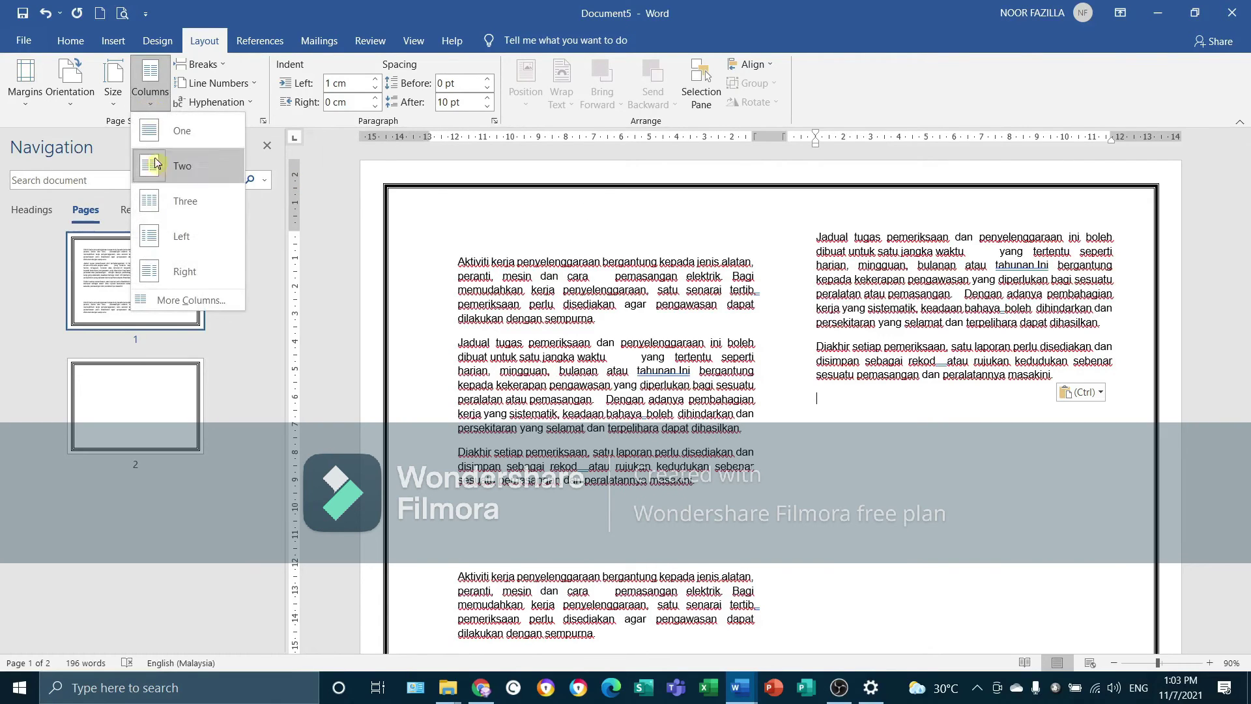
pyautogui.click(159, 208)
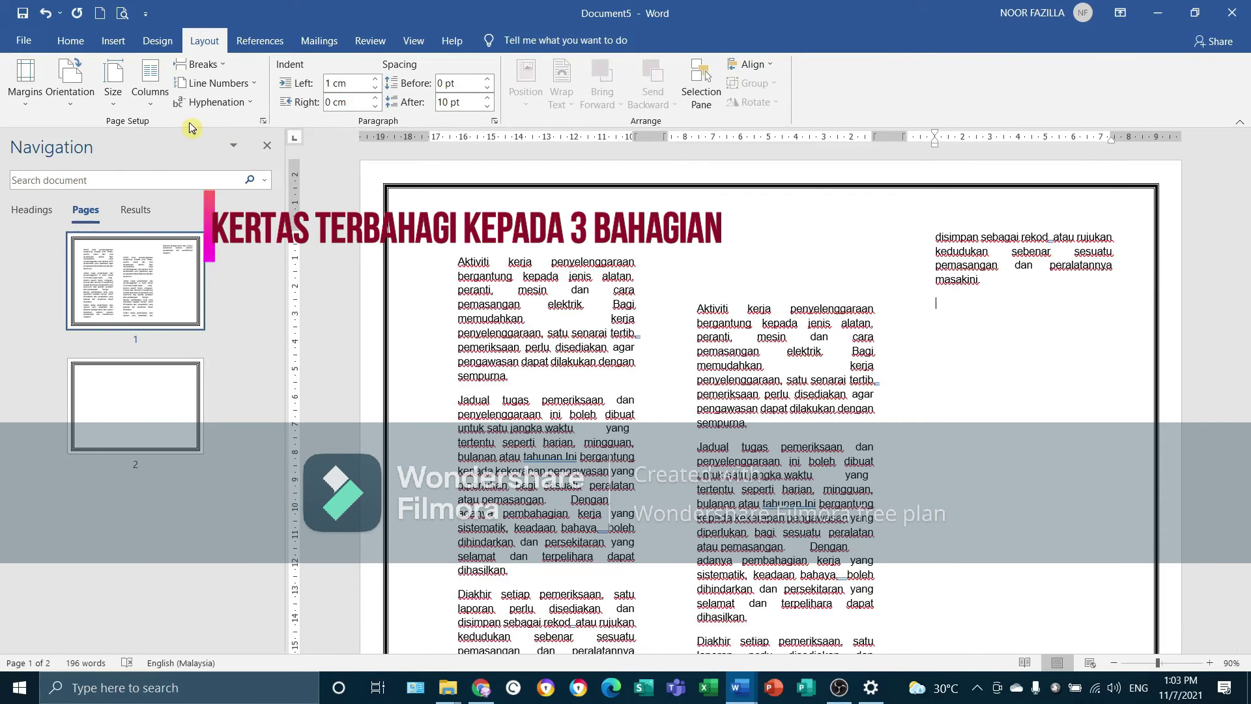
pyautogui.scroll(-8, 964, 282)
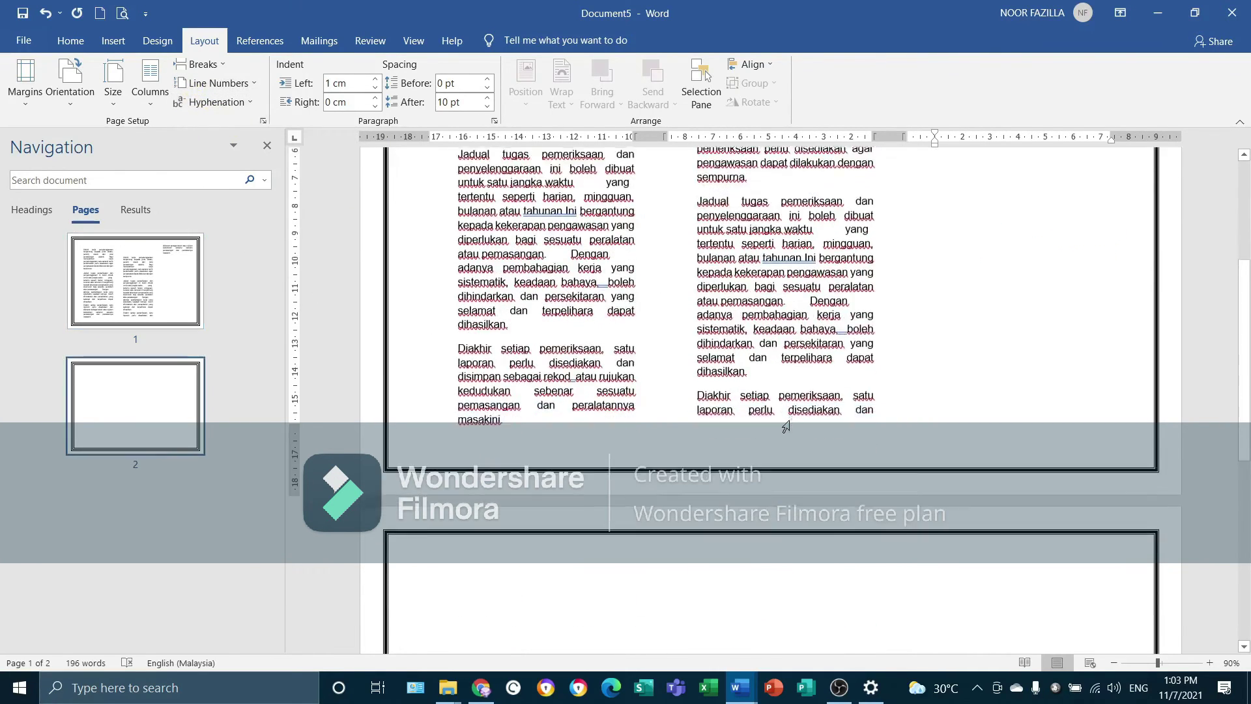
pyautogui.scroll(4, 964, 282)
pyautogui.click(951, 443)
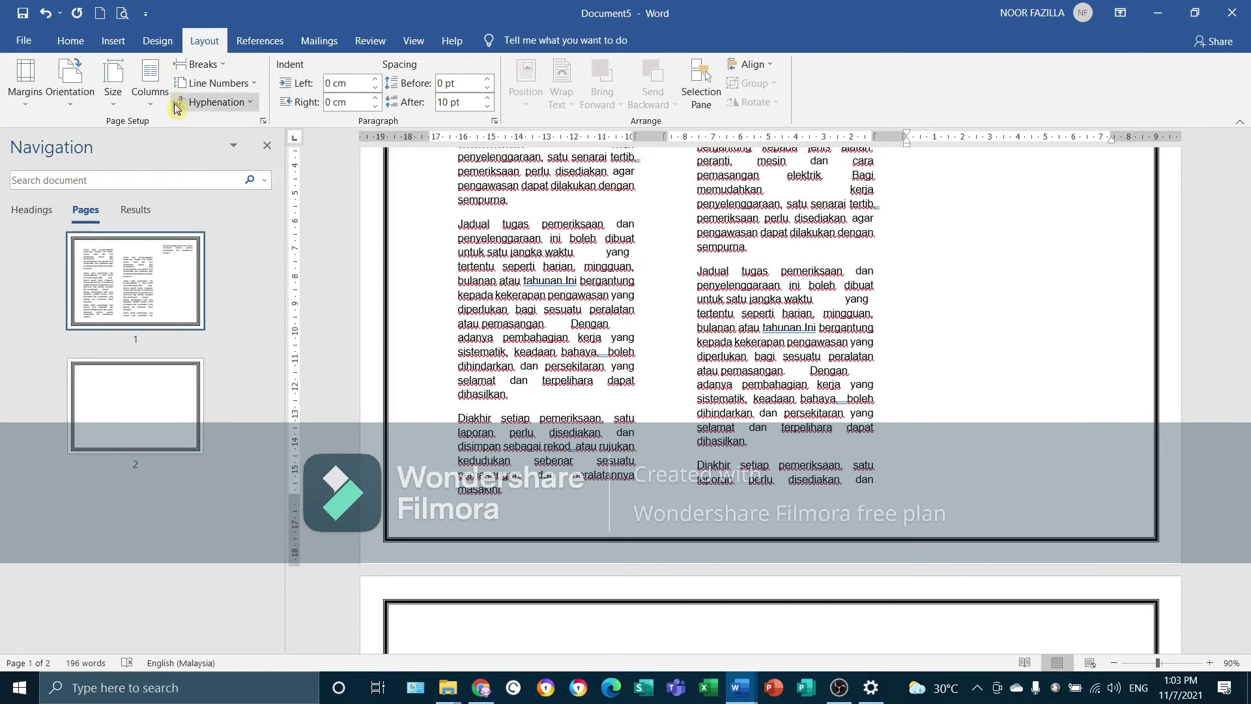
# Step: Examine the available page break and section break types without inserting one
pyautogui.click(213, 68)
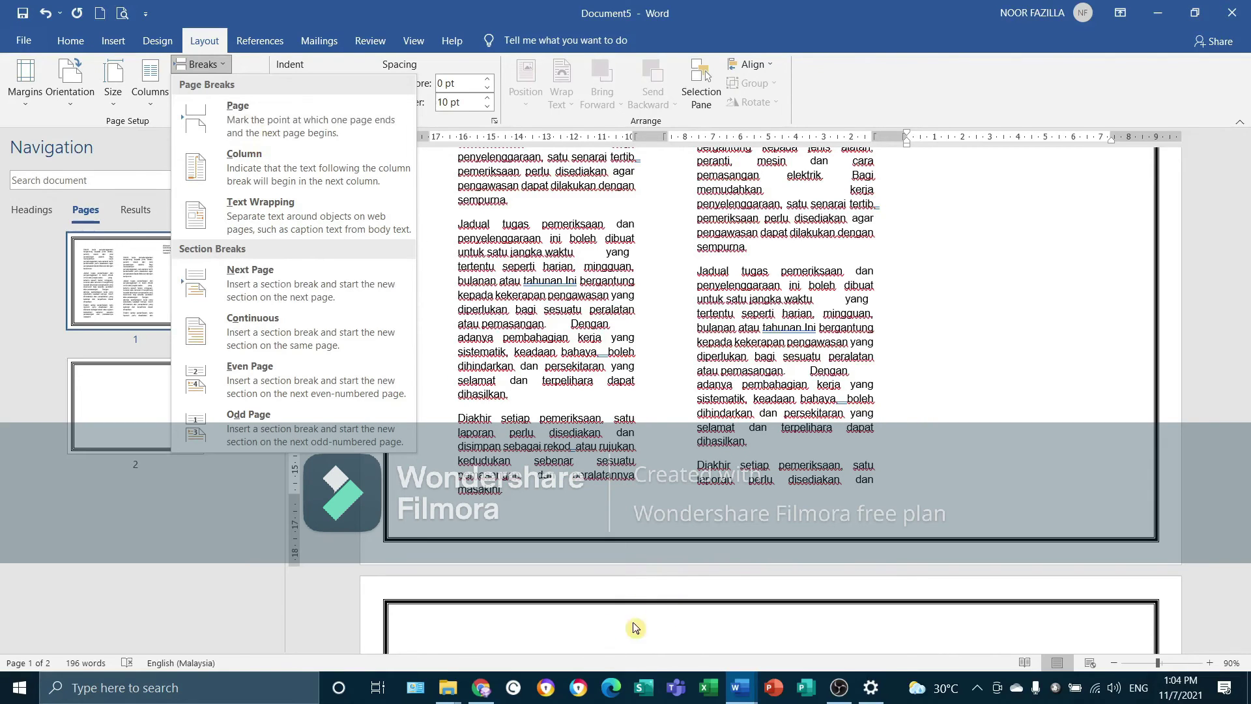
pyautogui.scroll(-1, 661, 485)
pyautogui.scroll(3, 877, 413)
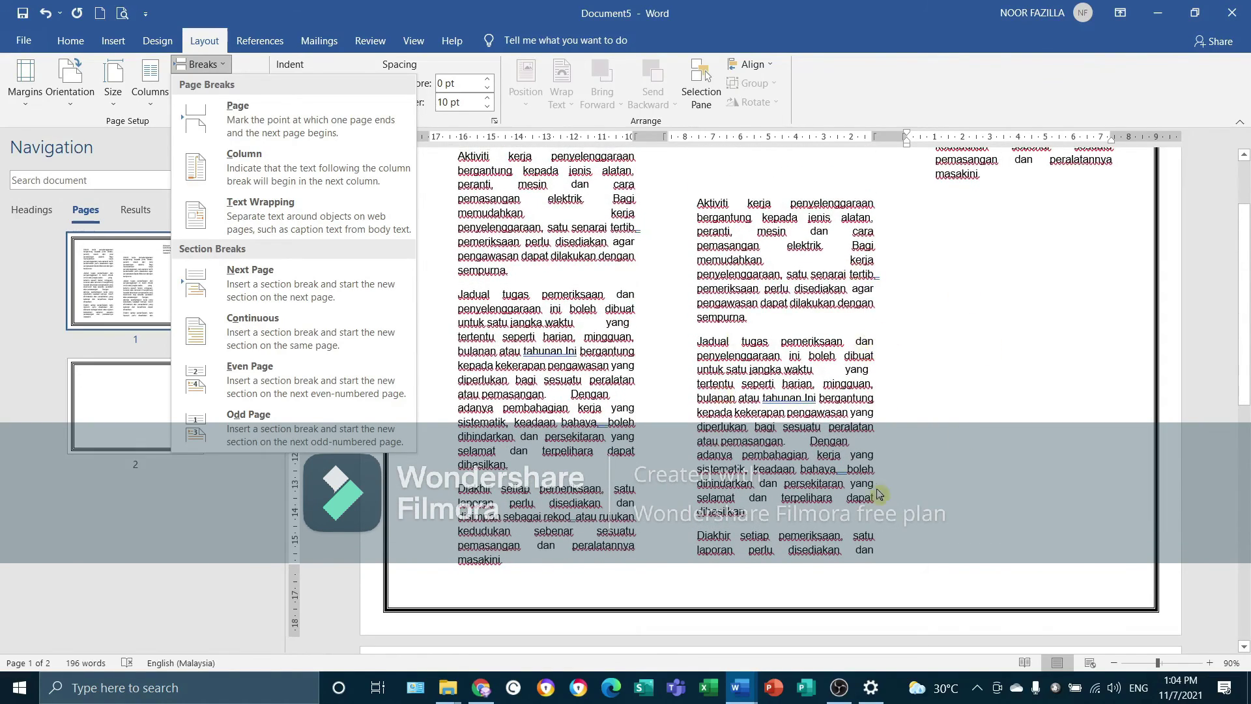
pyautogui.scroll(-9, 880, 489)
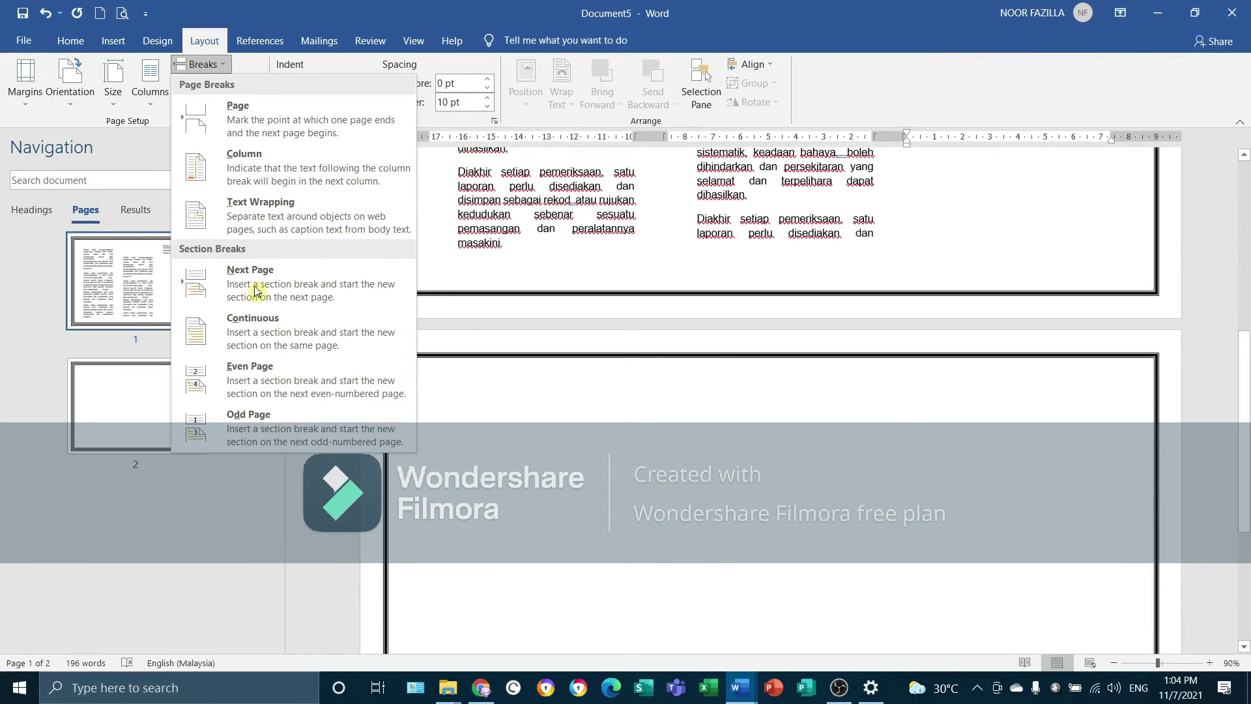
# Step: Switch the three-column document to Portrait to check its layout and return it to Landscape
pyautogui.click(70, 97)
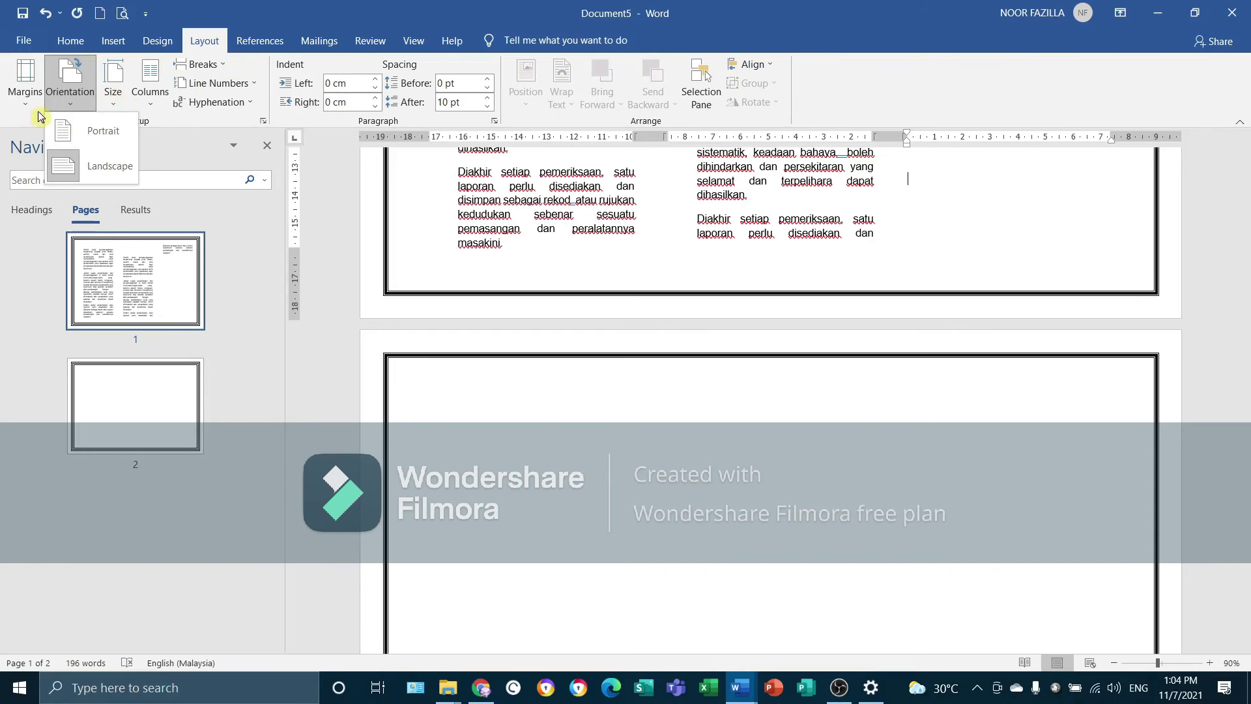
pyautogui.click(73, 137)
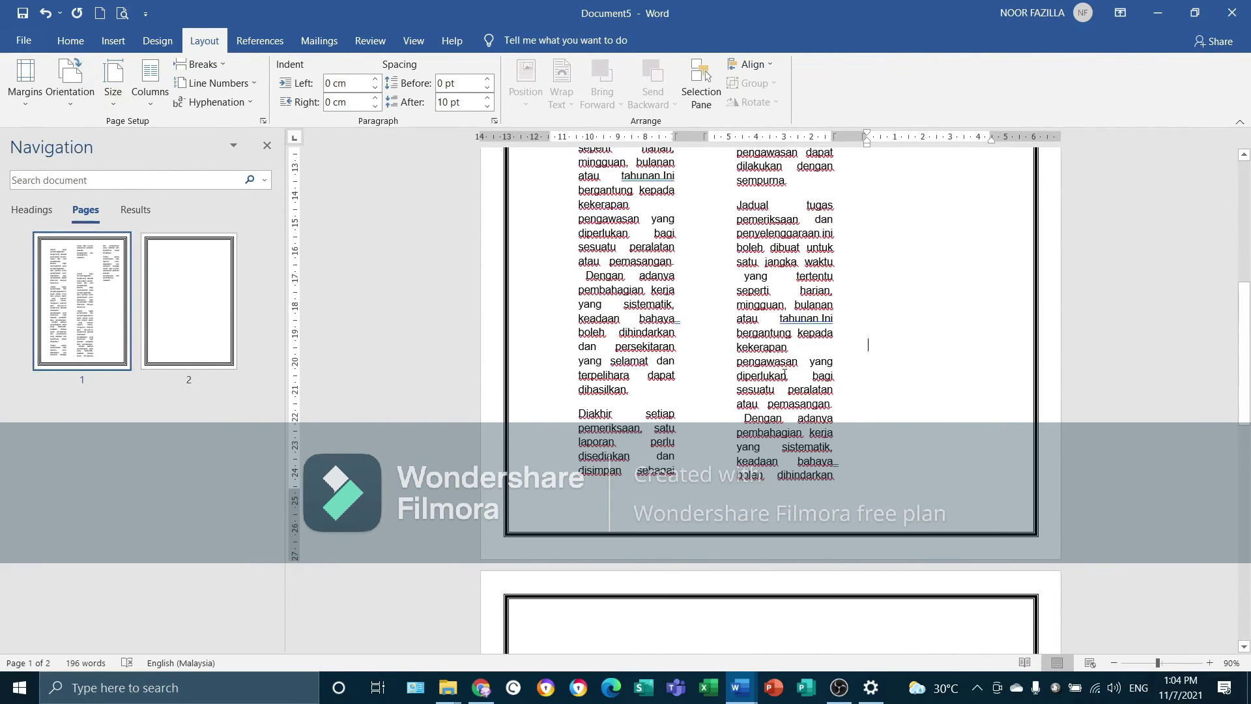
pyautogui.scroll(-3, 760, 456)
pyautogui.scroll(3, 760, 457)
pyautogui.scroll(-3, 729, 462)
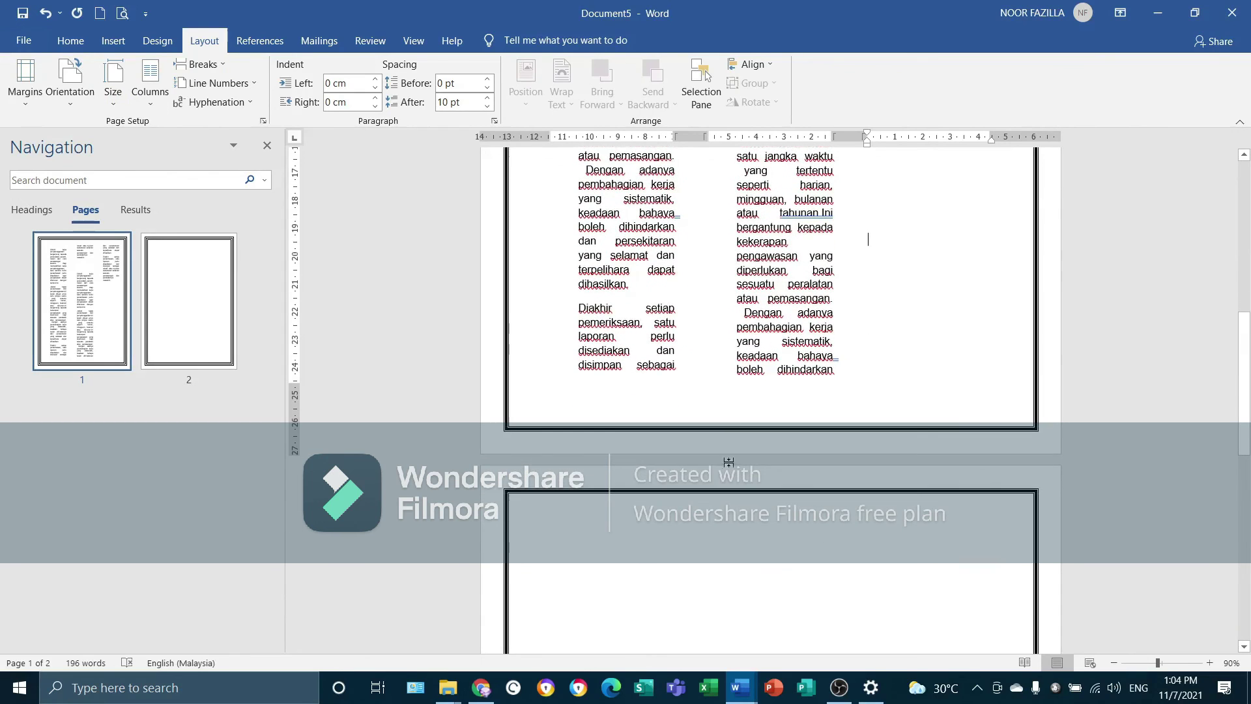
pyautogui.scroll(5, 729, 461)
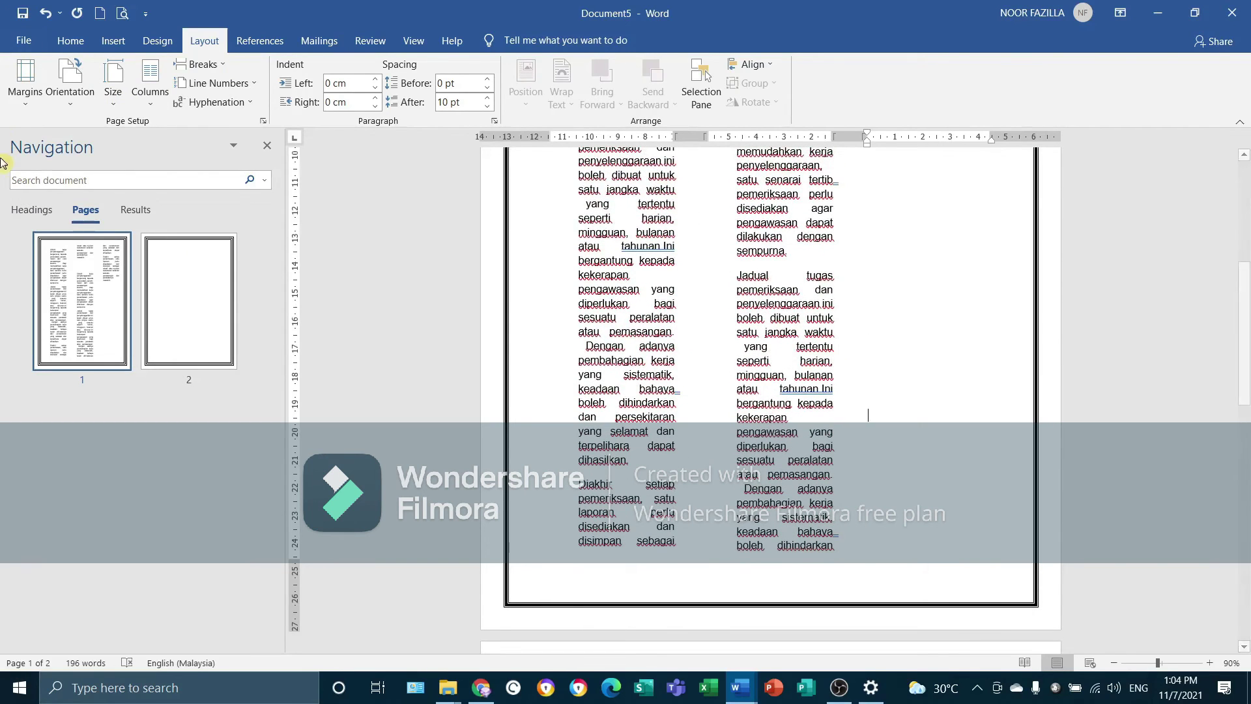
pyautogui.click(70, 85)
pyautogui.click(90, 164)
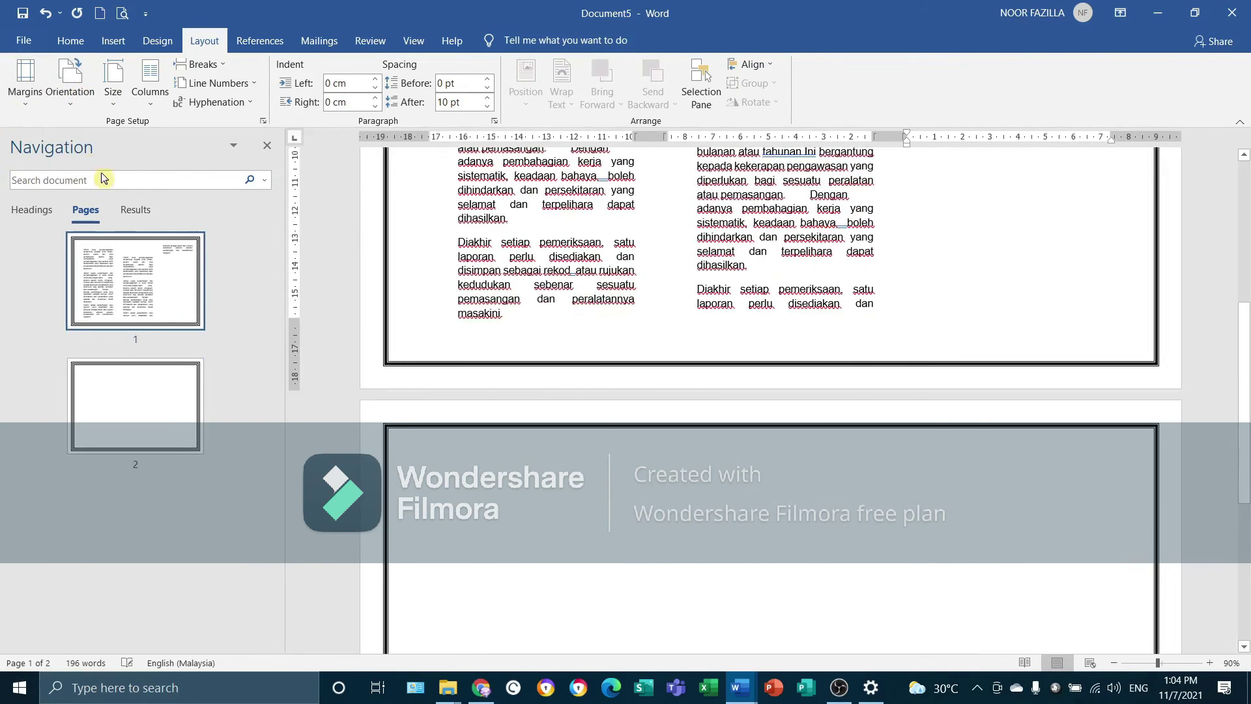
# Step: Insert a Next Page section break after the three-column text on page 1
pyautogui.scroll(-3, 792, 561)
pyautogui.scroll(-1, 785, 539)
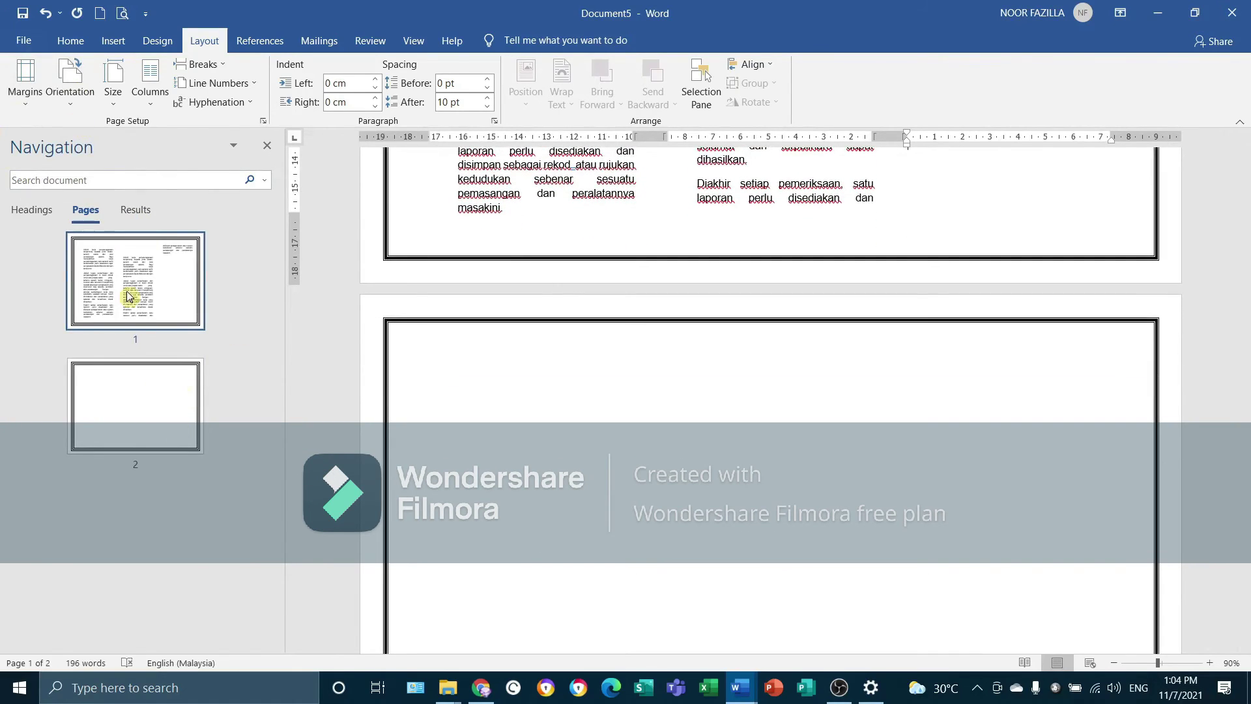
pyautogui.scroll(2, 874, 324)
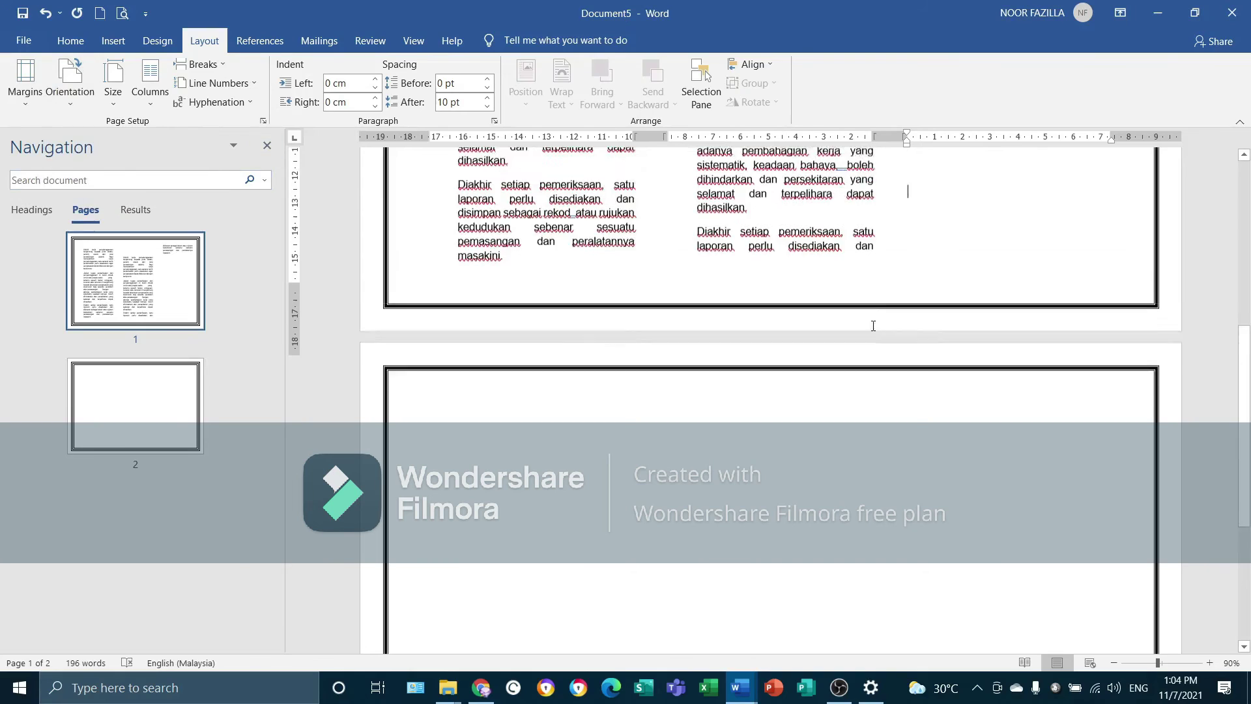
pyautogui.scroll(4, 926, 198)
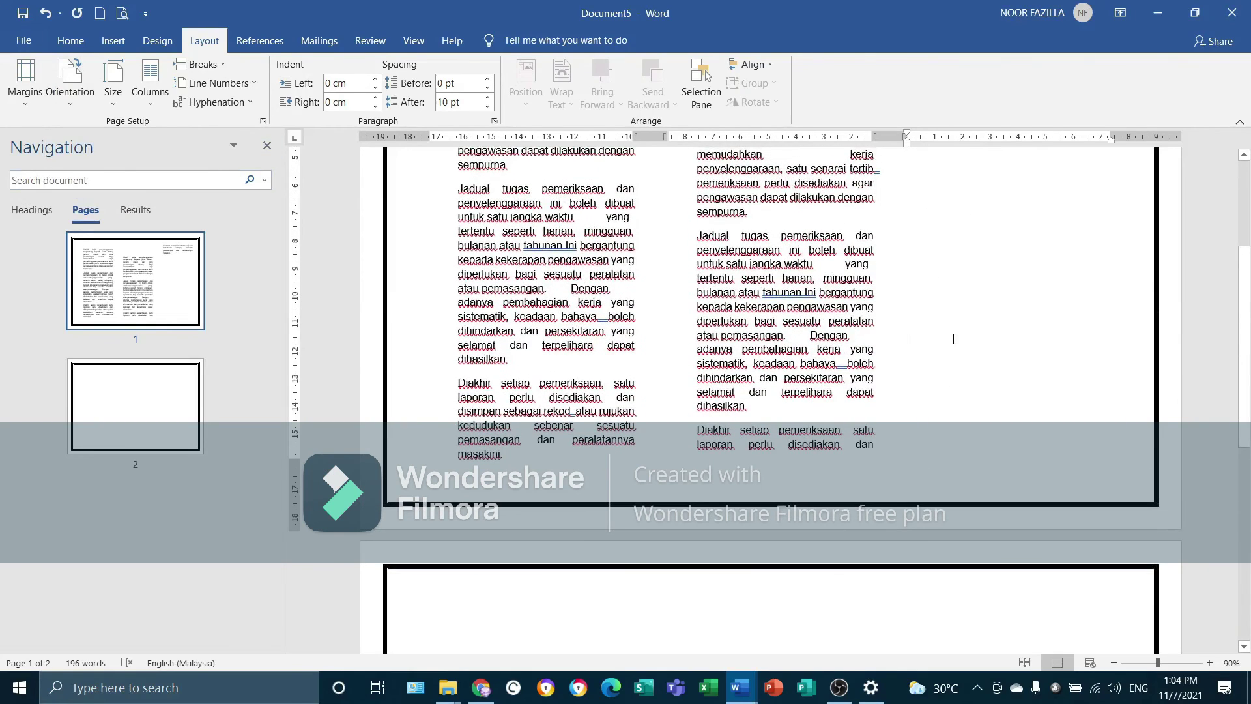
pyautogui.scroll(5, 949, 385)
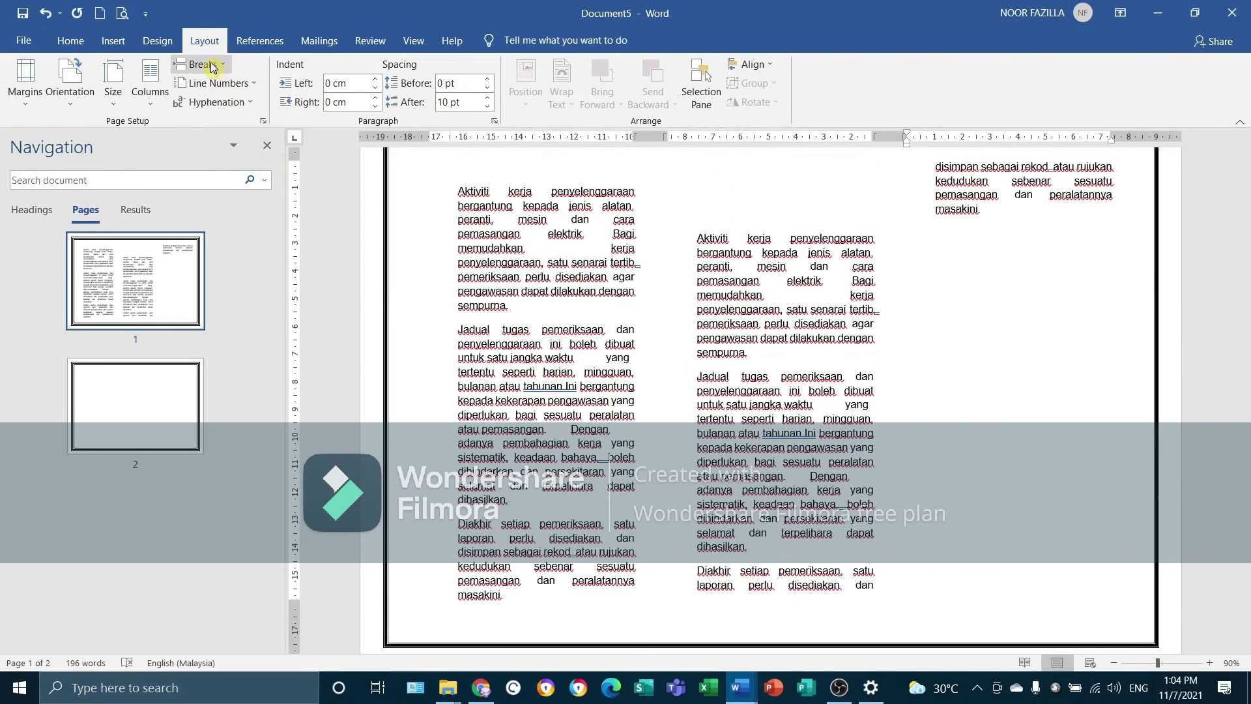
pyautogui.click(197, 64)
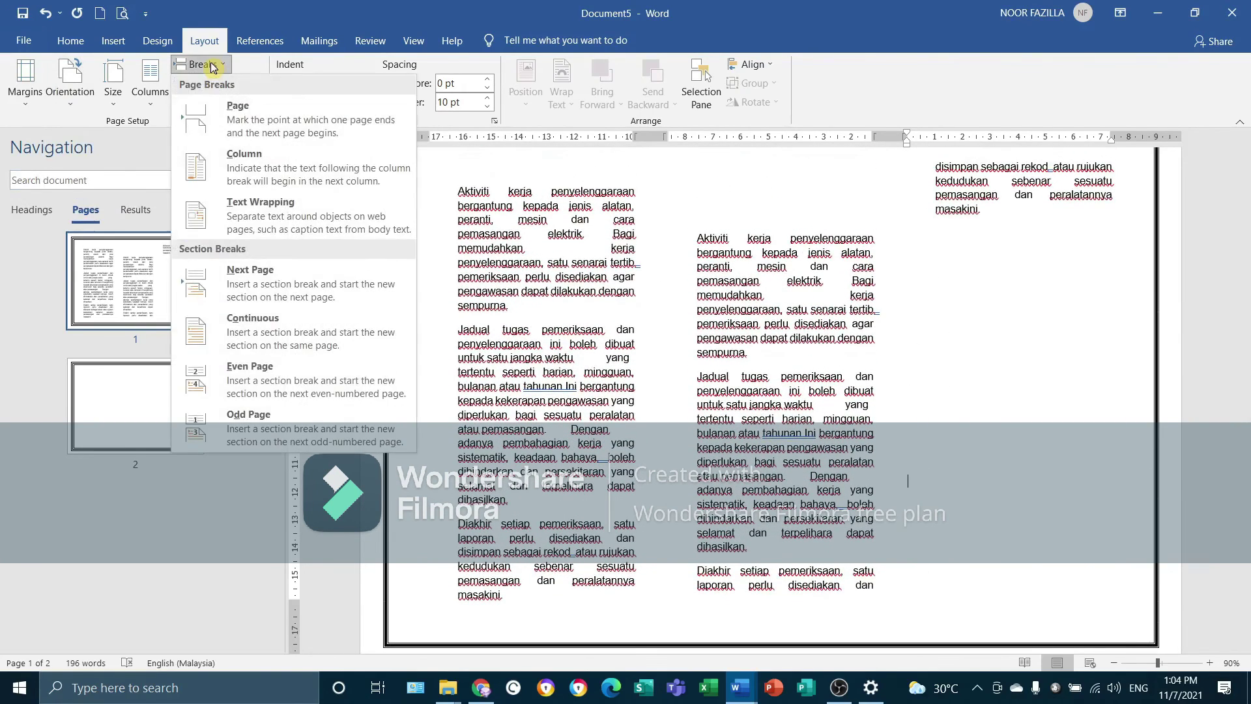
pyautogui.click(252, 286)
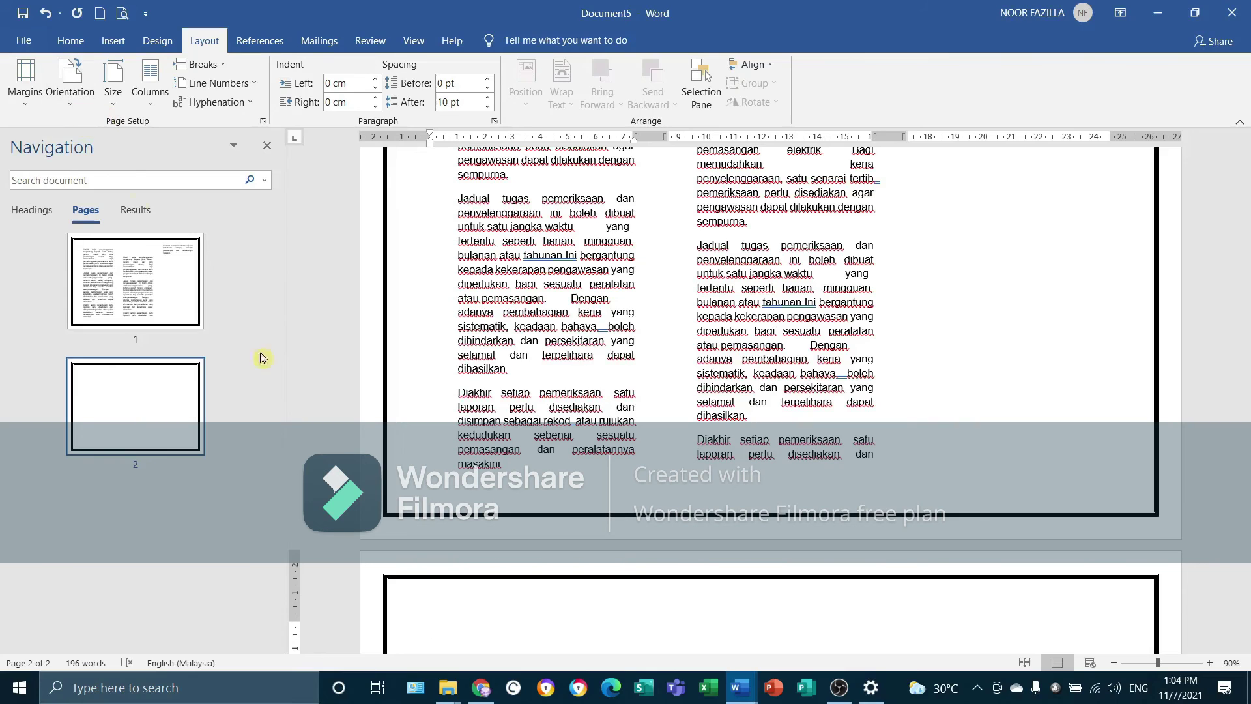
# Step: Set the new section on page 2 to Portrait orientation
pyautogui.scroll(-3, 561, 524)
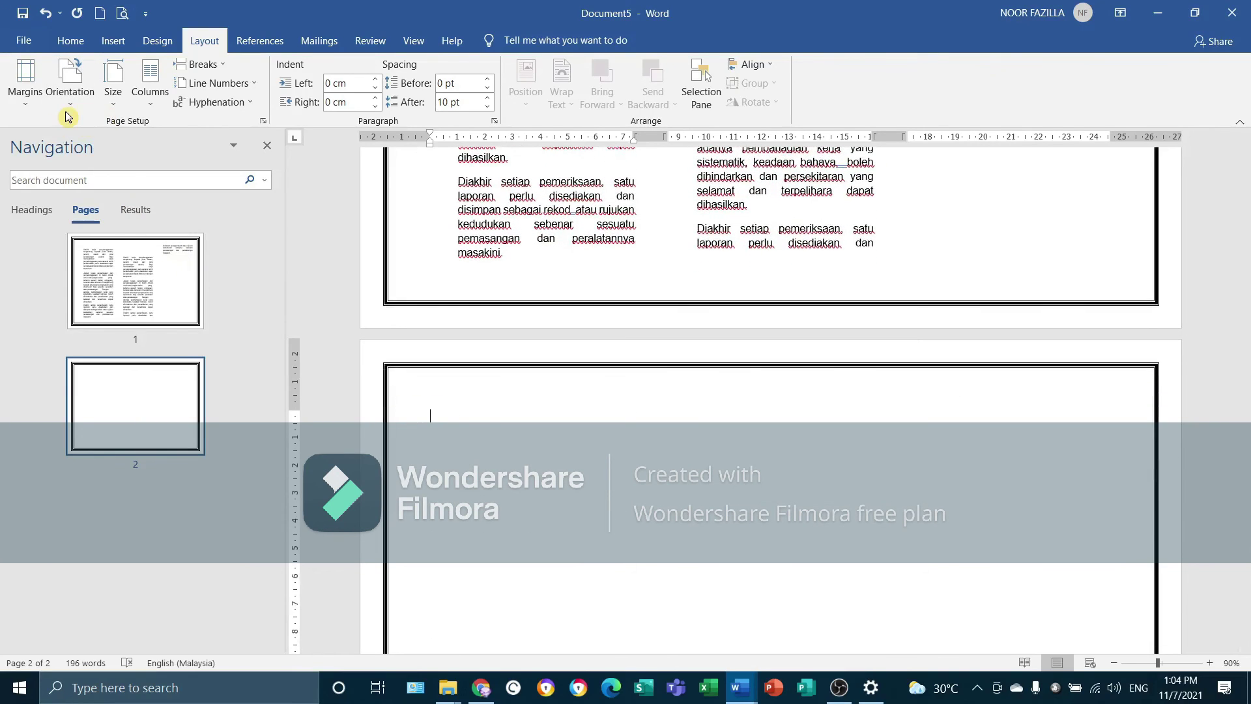
pyautogui.click(70, 81)
pyautogui.click(75, 124)
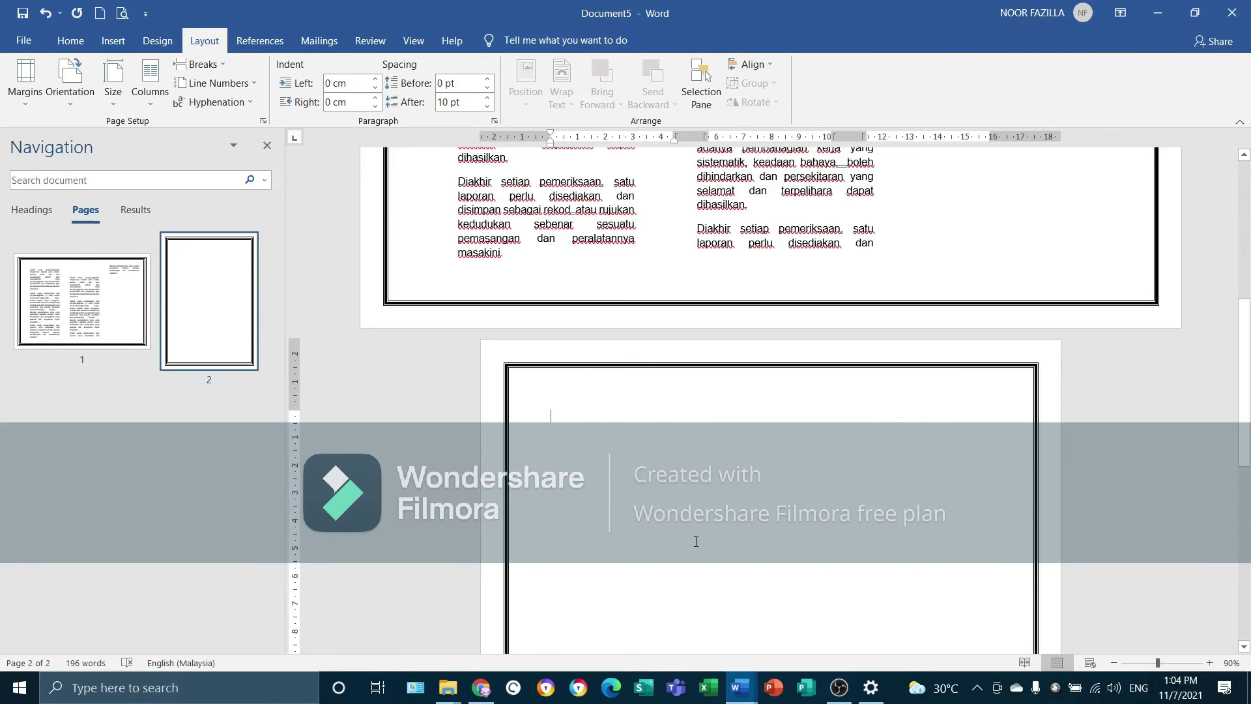
pyautogui.scroll(-2, 767, 496)
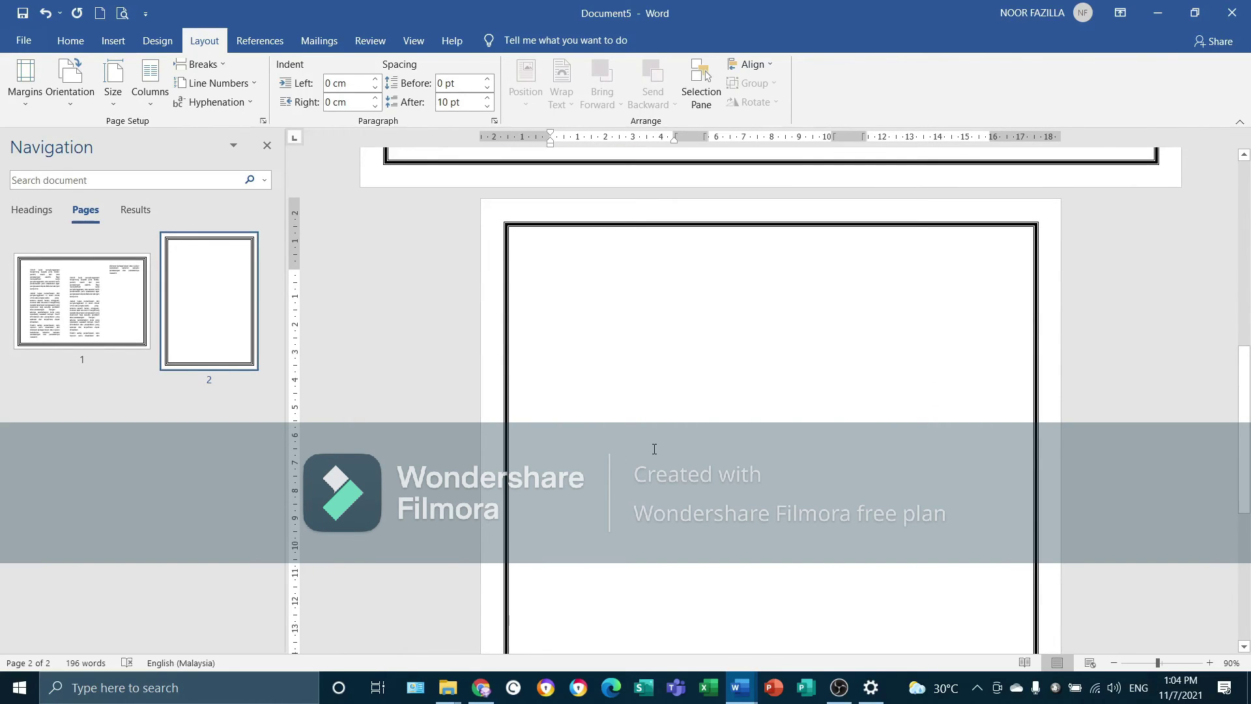
pyautogui.scroll(2, 666, 453)
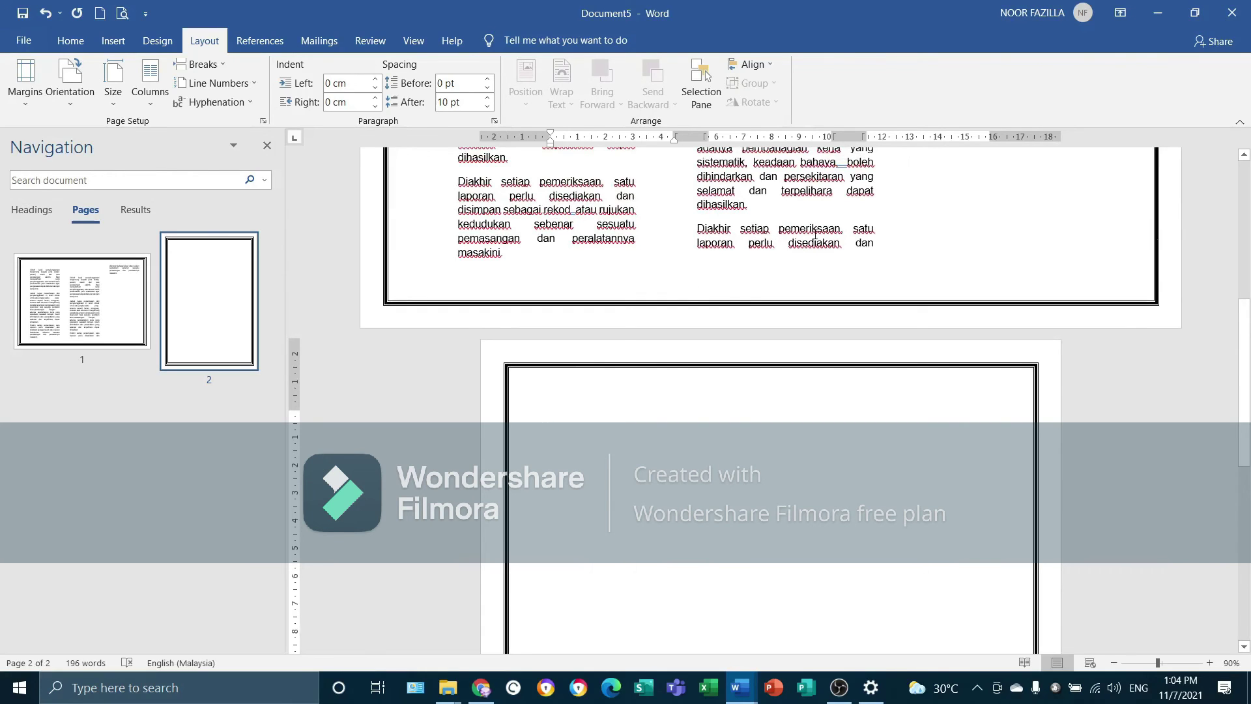
pyautogui.scroll(-8, 736, 248)
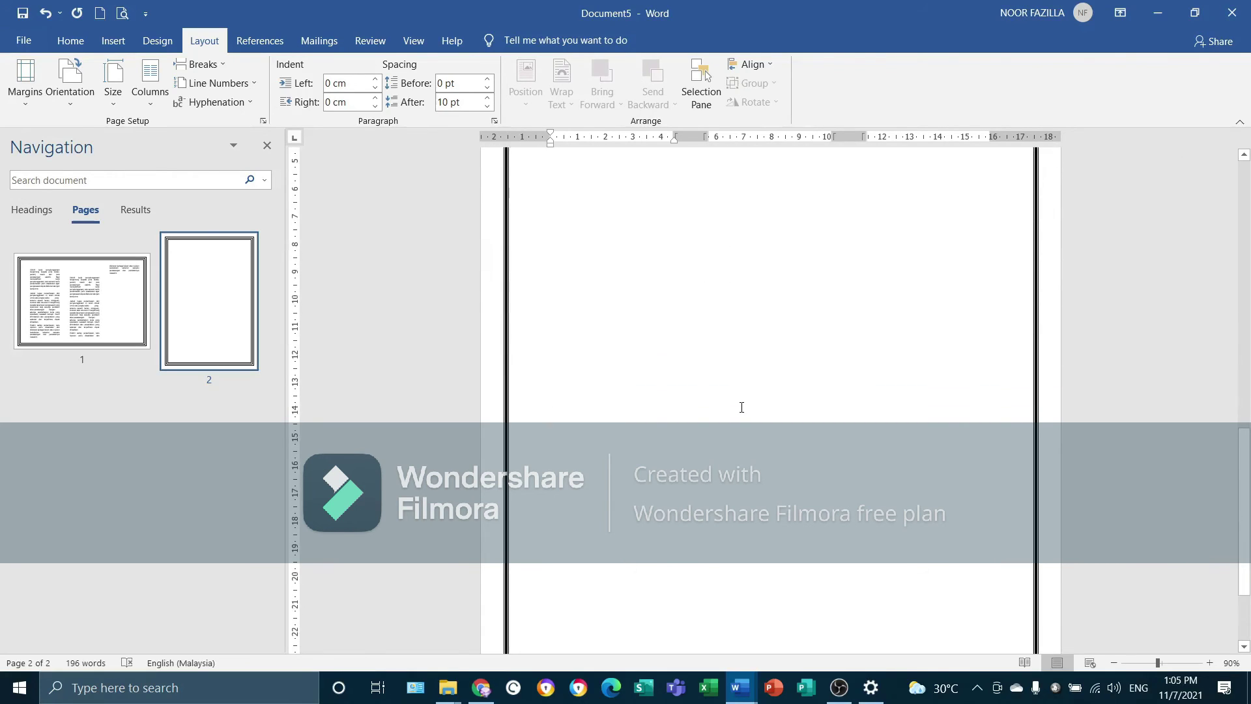
pyautogui.scroll(10, 705, 451)
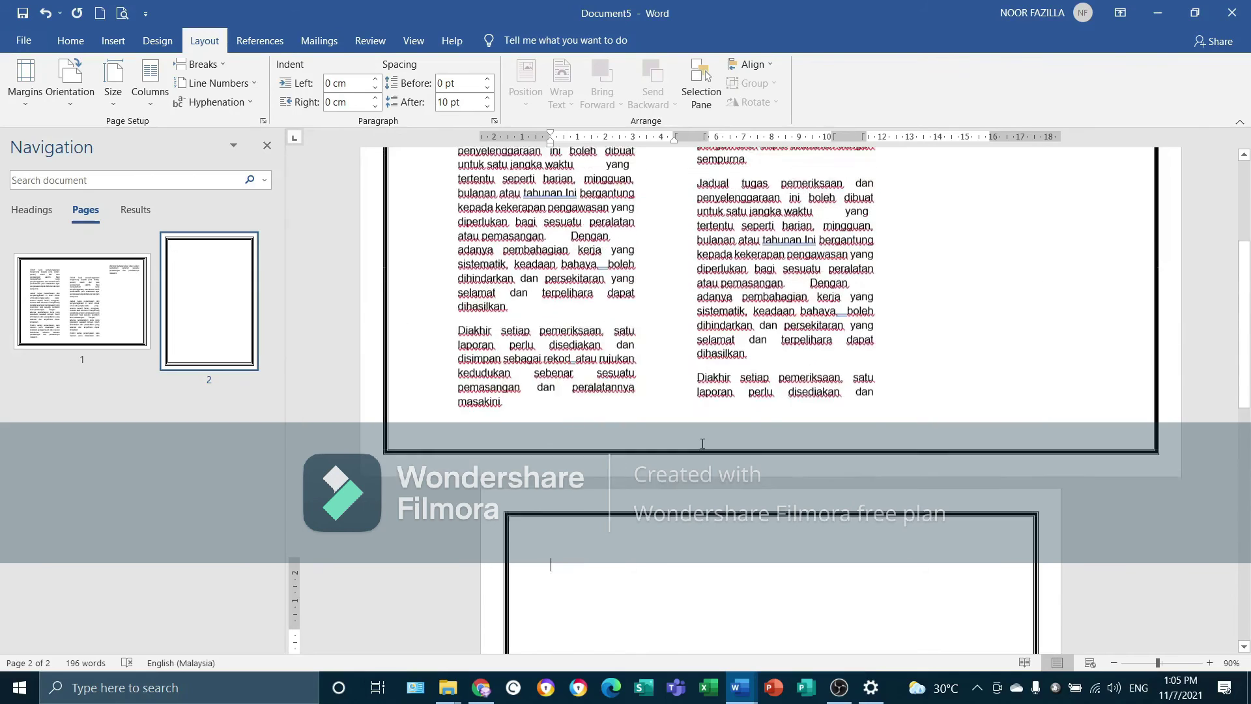
pyautogui.scroll(-9, 703, 443)
pyautogui.click(253, 43)
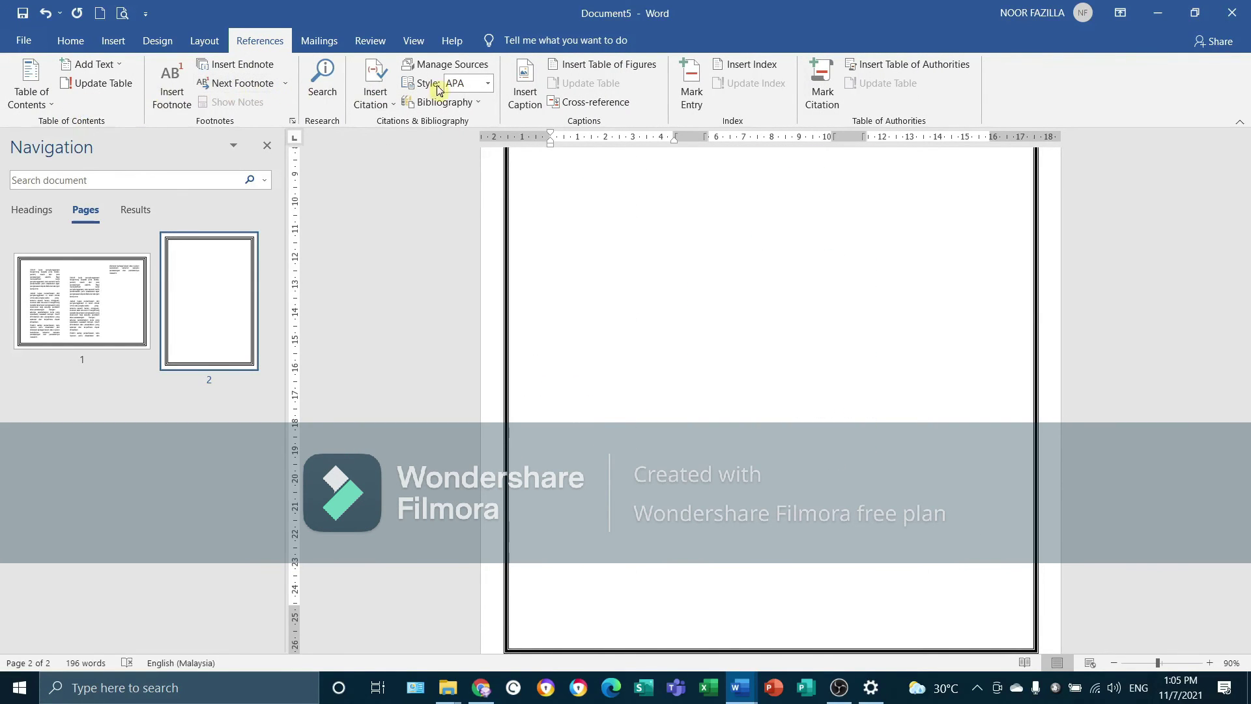
pyautogui.click(313, 43)
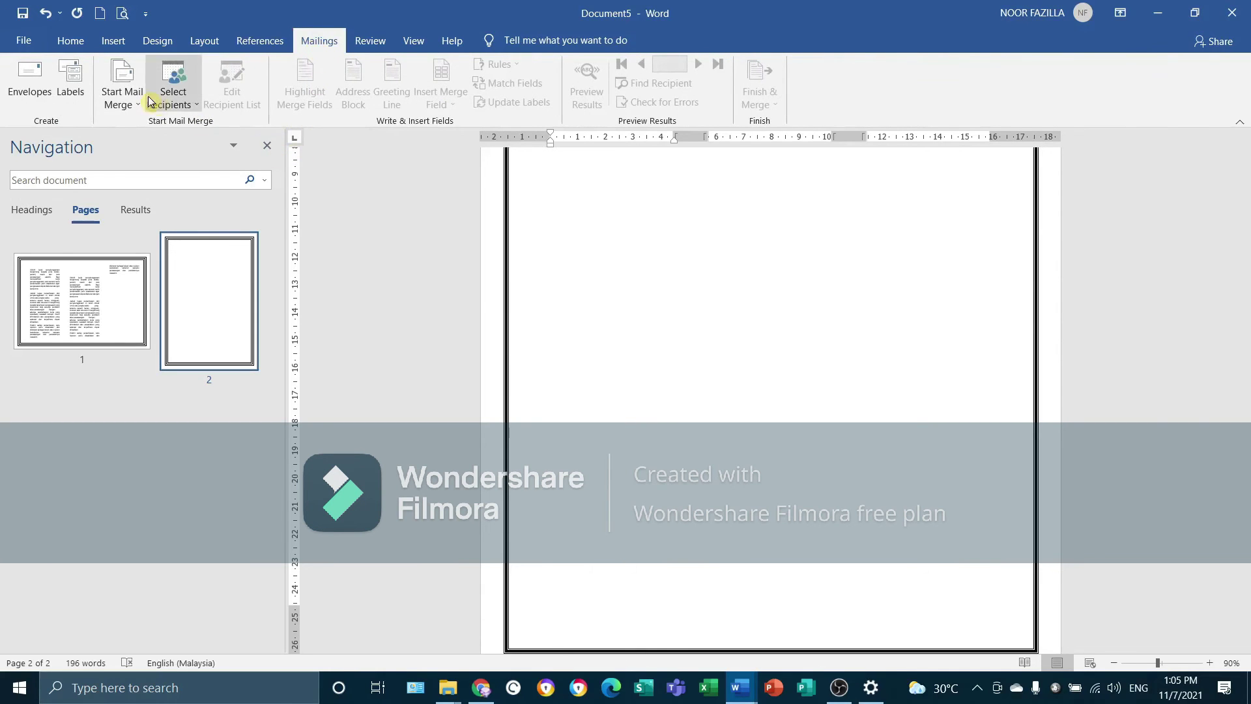
# Step: Complete the underscore line after "NAMA :" on page 2 and add a "NO IC :" line with underscores below it
pyautogui.scroll(8, 705, 302)
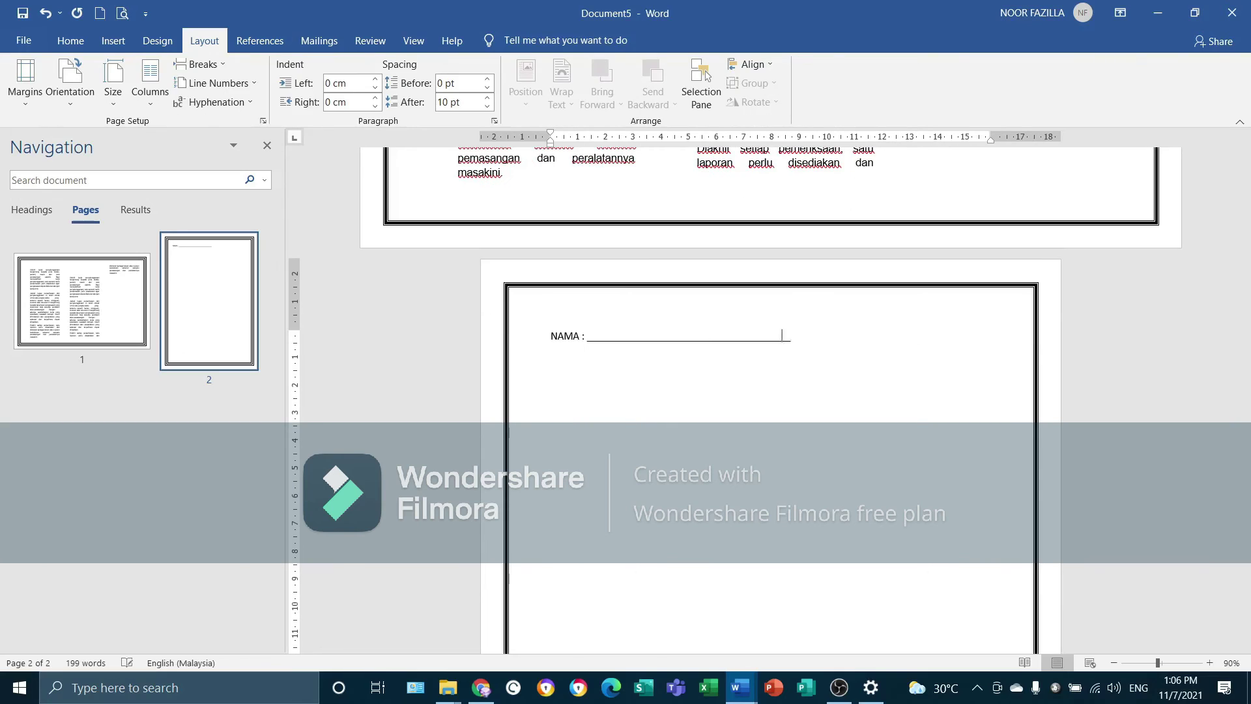
pyautogui.write('________')
pyautogui.press('Return')
pyautogui.write('nO')
pyautogui.press('BackSpace')
pyautogui.press('BackSpace')
pyautogui.write('NO IC :______________________________________________________')
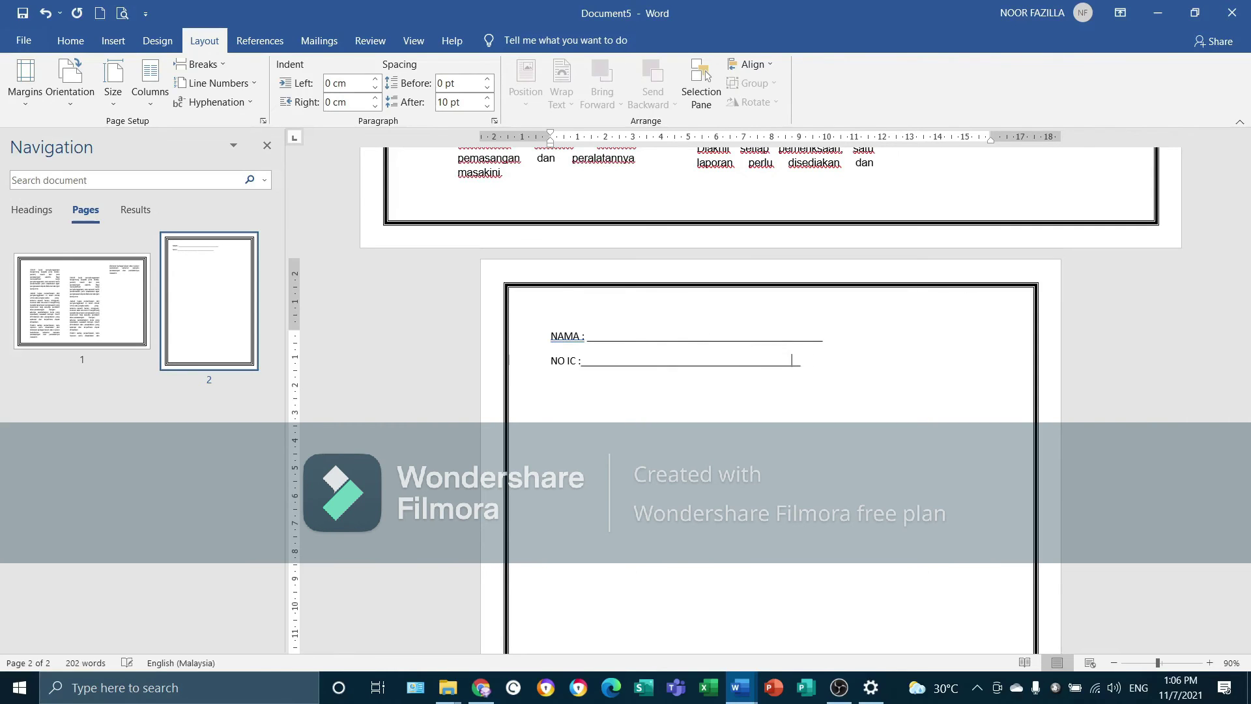
pyautogui.press('Return')
pyautogui.scroll(-2, 603, 287)
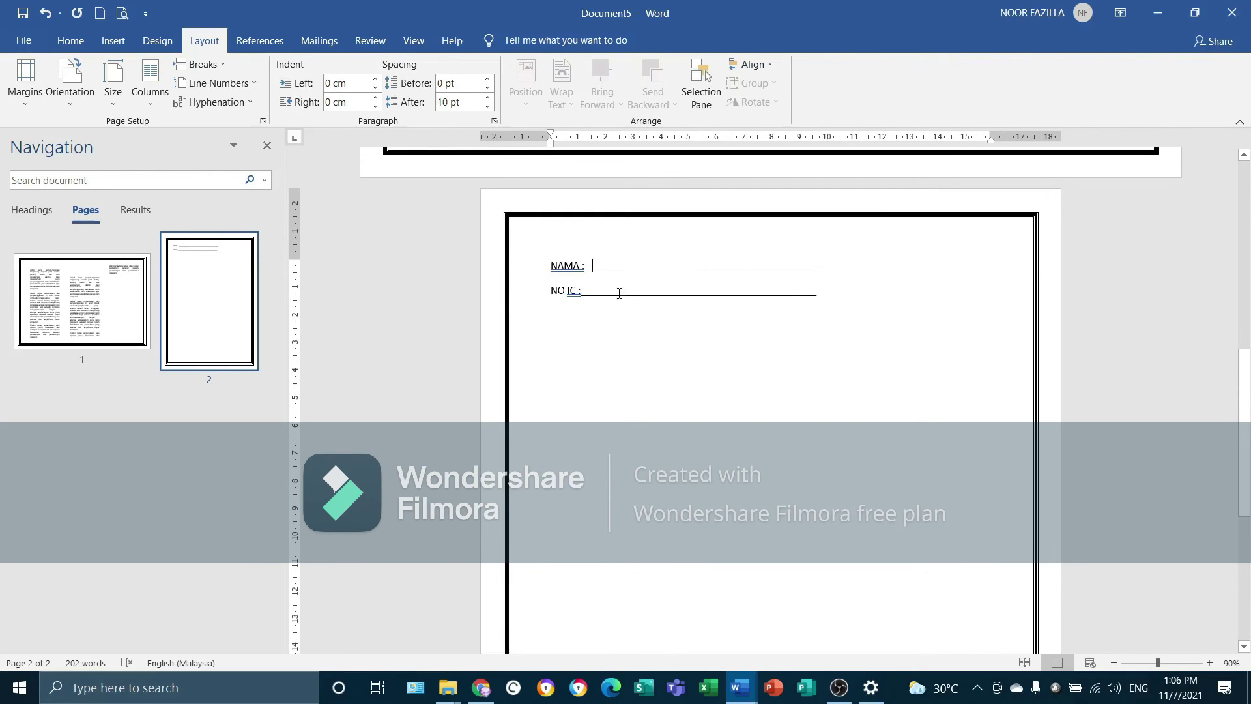
# Step: Switch to File Explorer and open the ATTENDANCE 1033 workbook from the ATTENDANCE folder on the WORK (E:) drive
pyautogui.hotkey('alt', 'Tab')
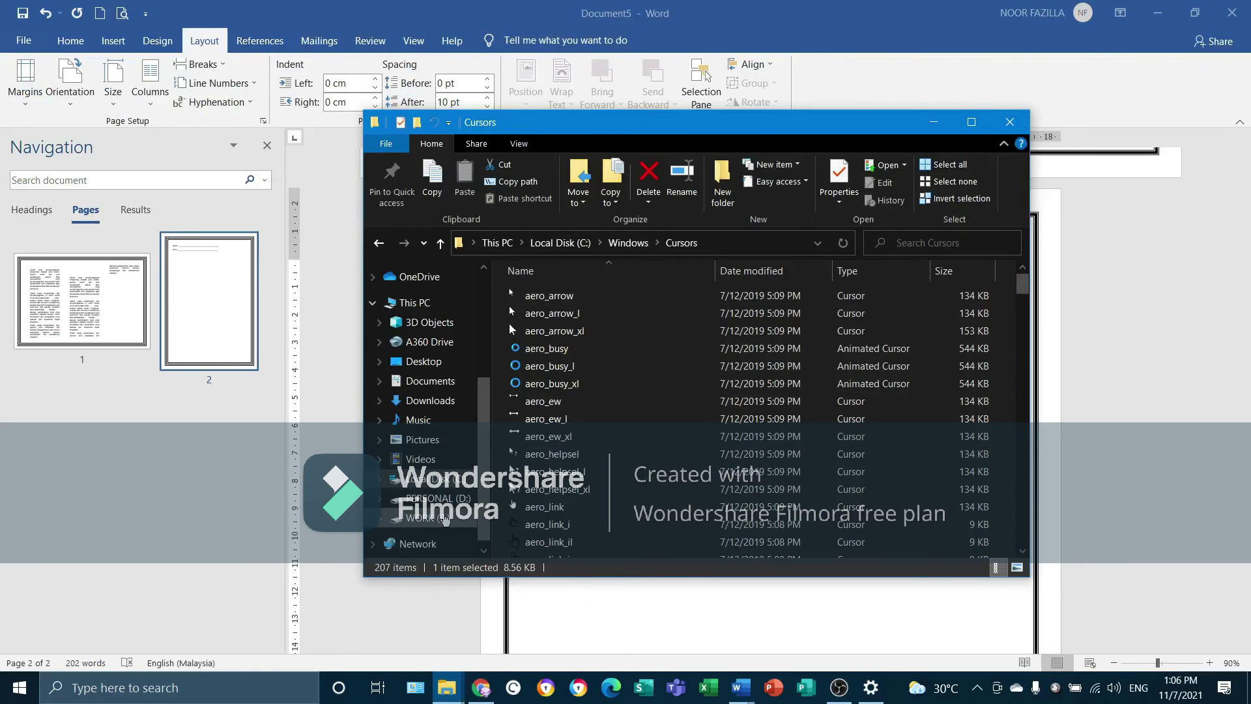
pyautogui.click(445, 519)
pyautogui.doubleClick(953, 386)
pyautogui.doubleClick(551, 315)
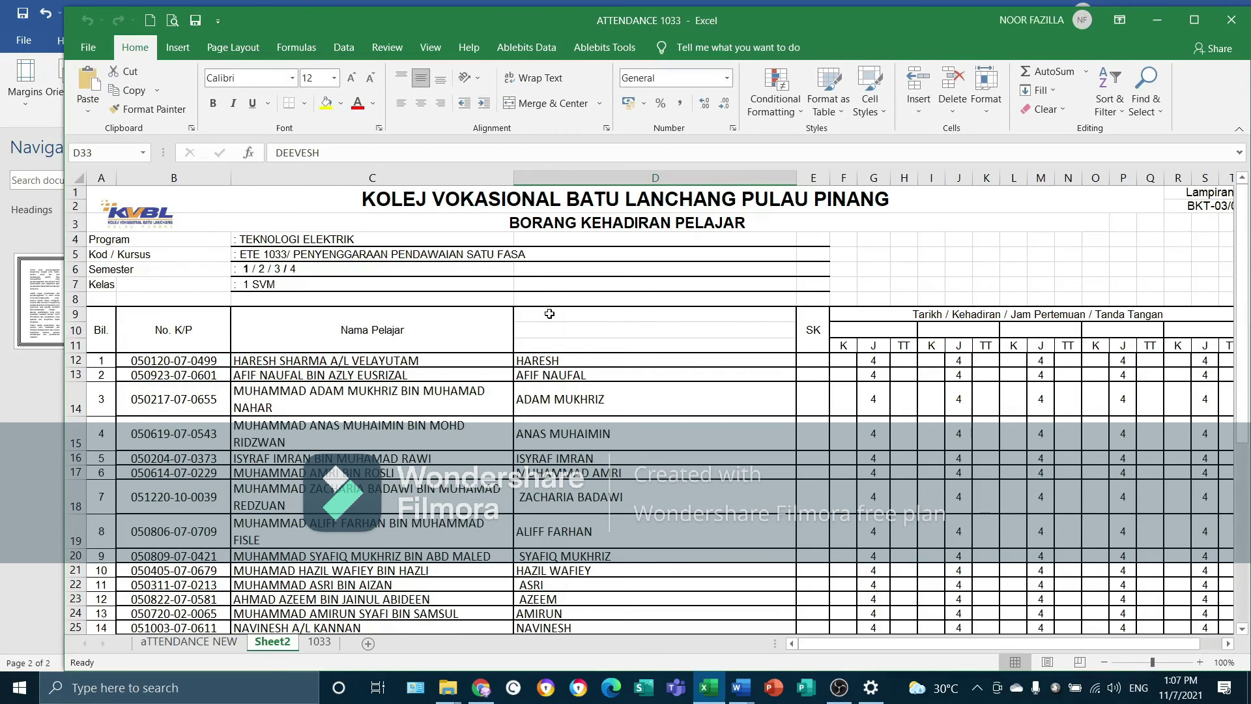
# Step: Examine the No. K/P and Nama Pelajar columns on Sheet2, and return to the Word document
pyautogui.scroll(-2, 440, 407)
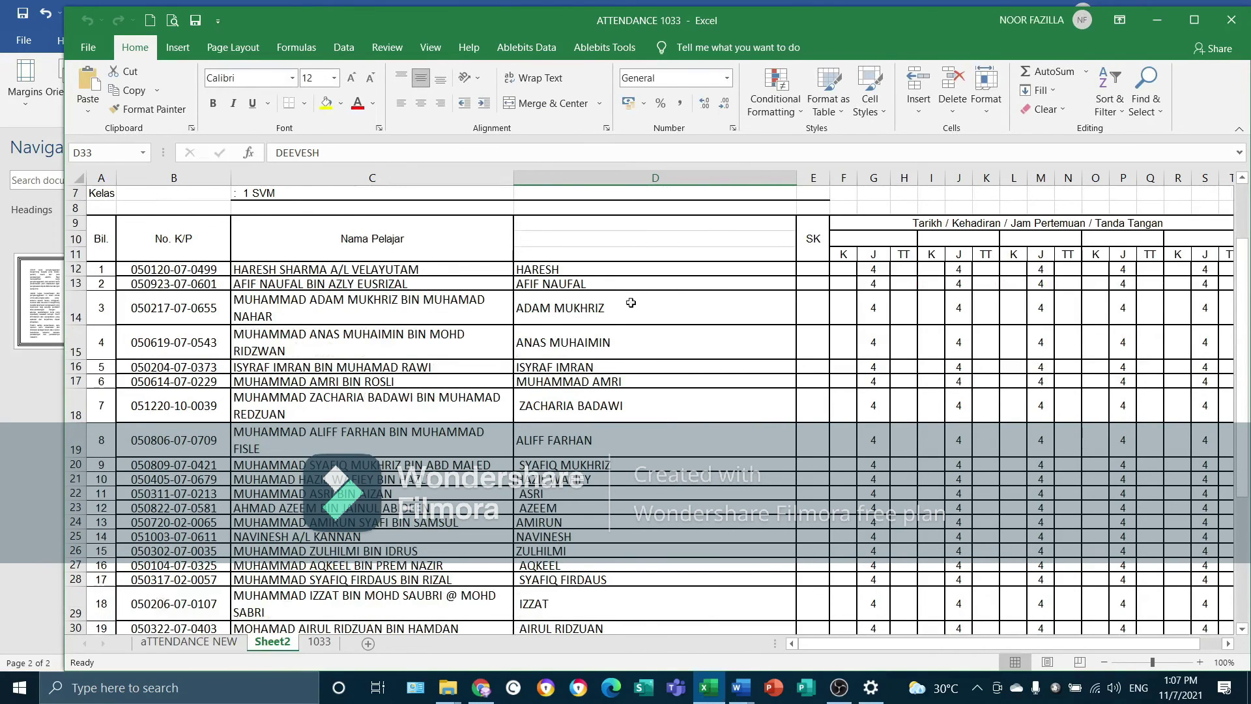
pyautogui.scroll(-1, 369, 361)
pyautogui.scroll(2, 291, 321)
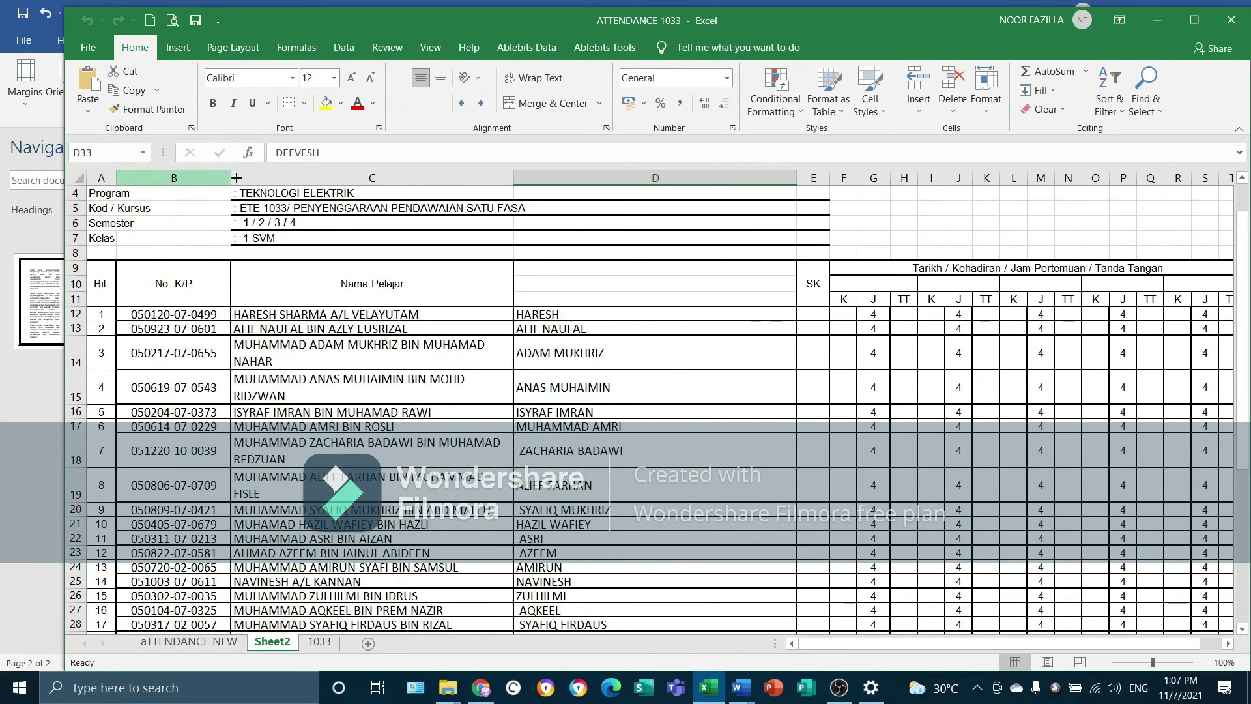
pyautogui.click(1161, 22)
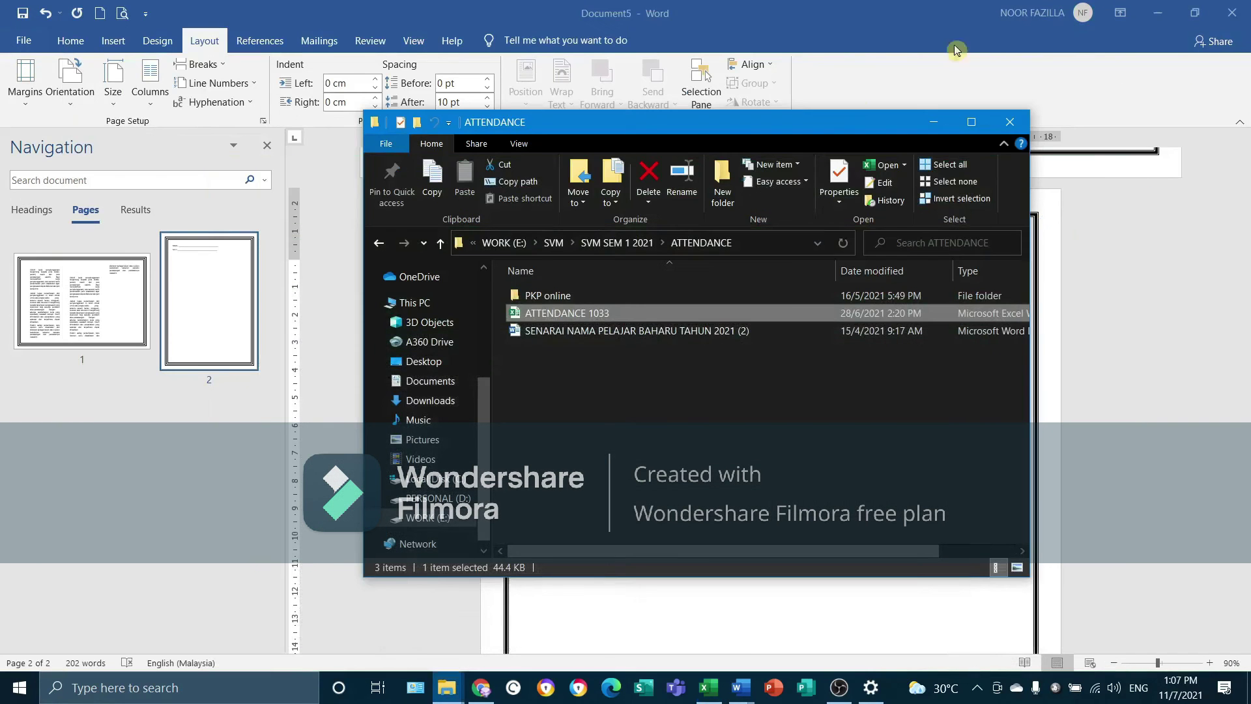
pyautogui.click(924, 123)
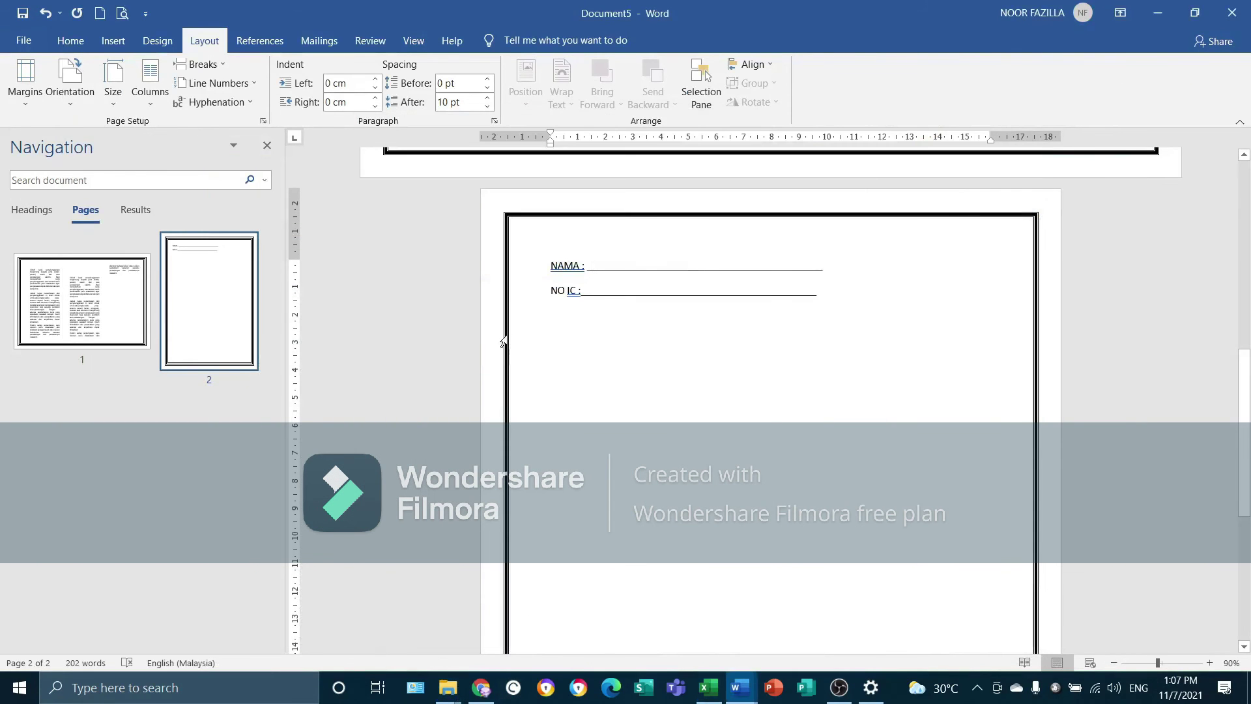
# Step: Start the Step-by-Step Mail Merge Wizard with Letters as document type and the current document, up to recipient selection
pyautogui.click(325, 41)
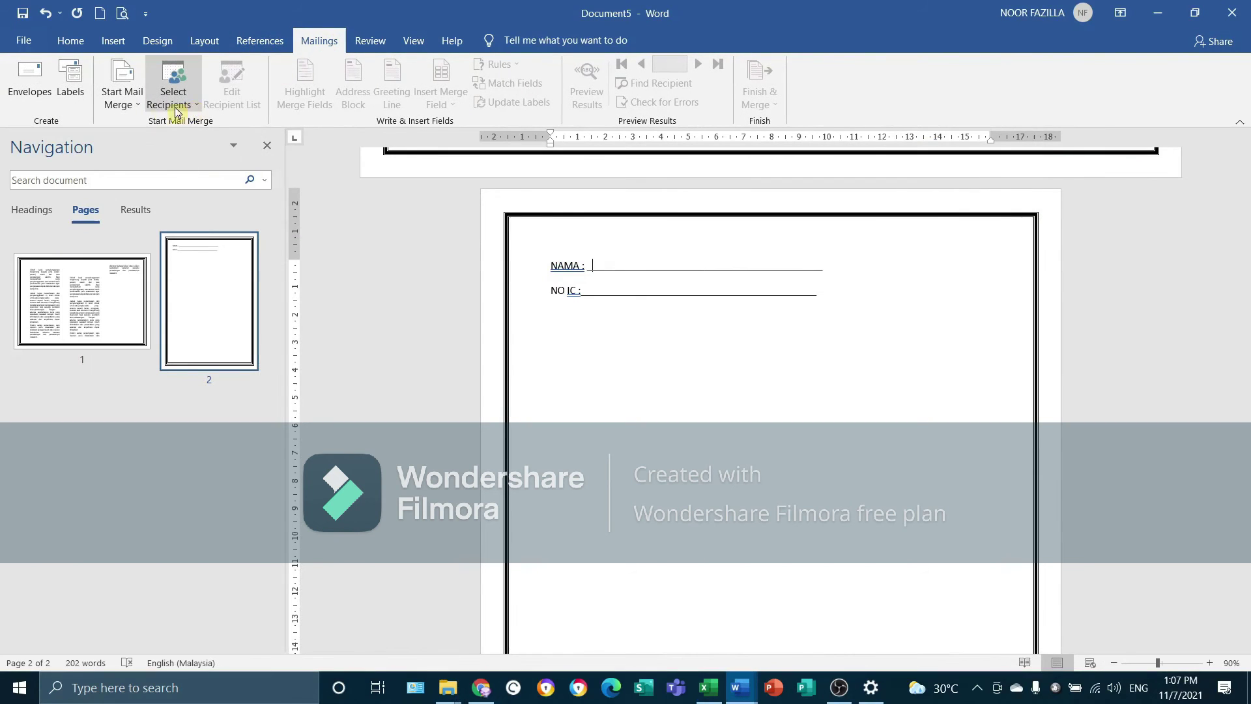
pyautogui.click(137, 109)
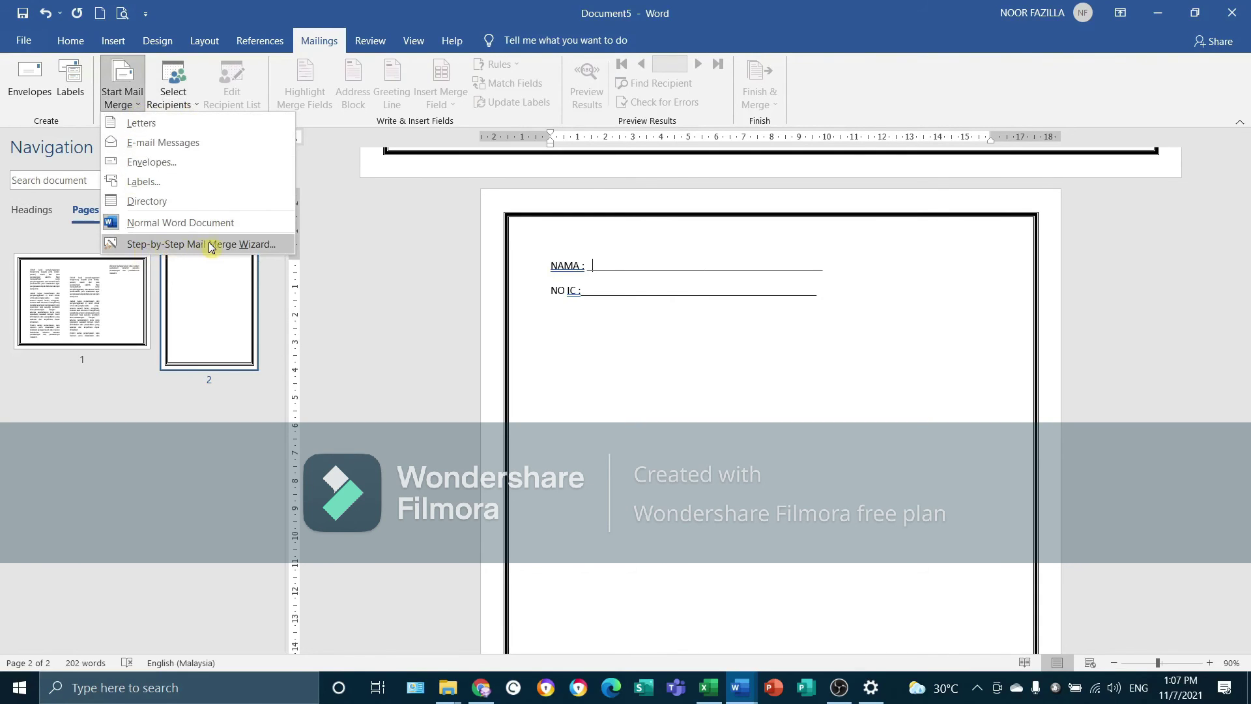
pyautogui.click(235, 245)
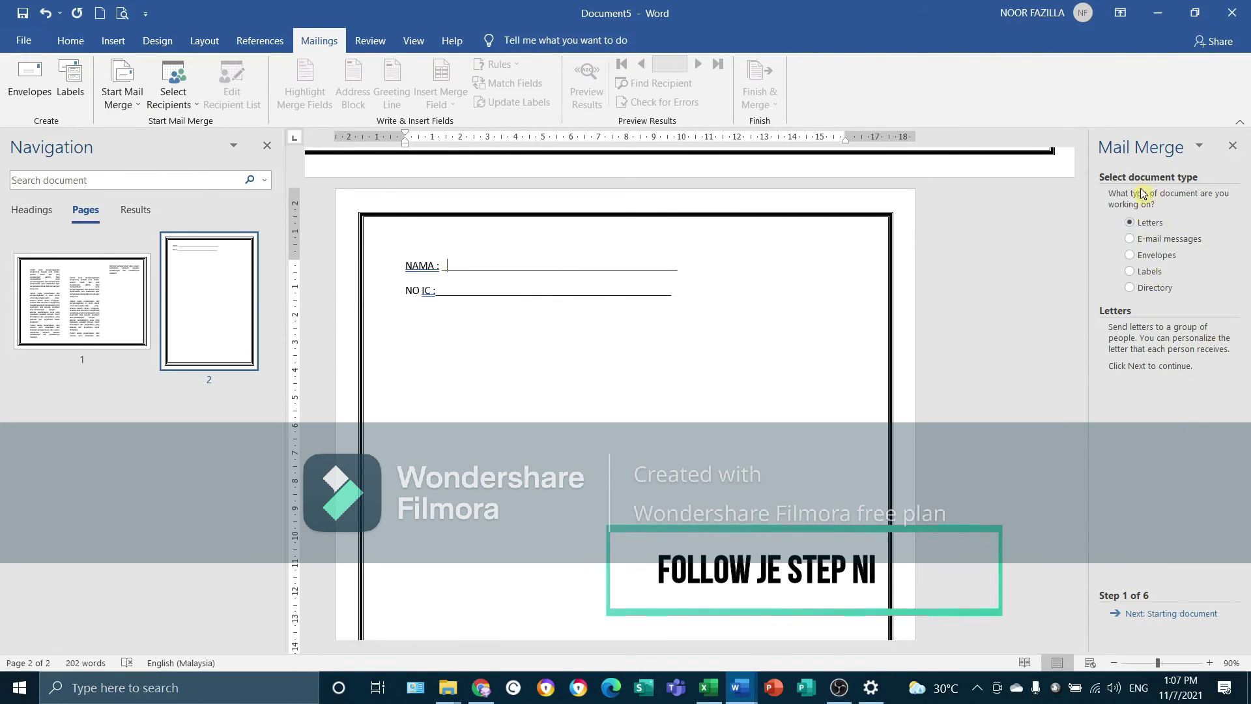
pyautogui.click(1152, 615)
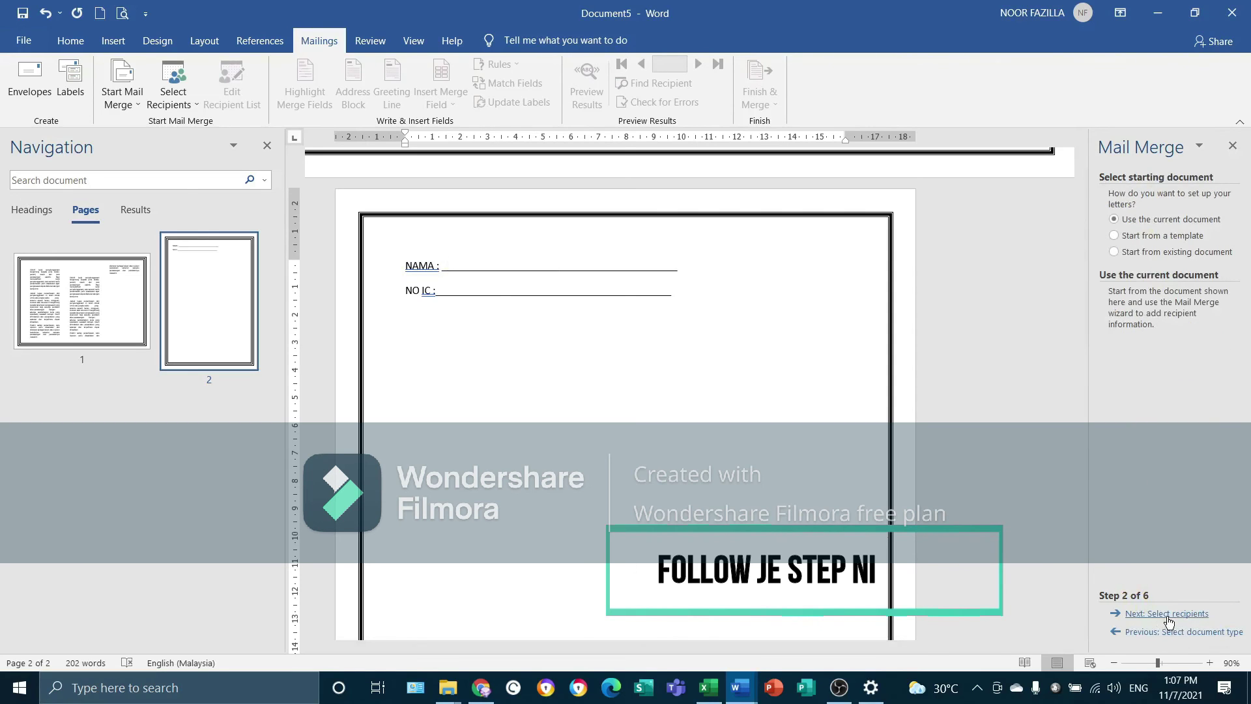
pyautogui.click(1173, 614)
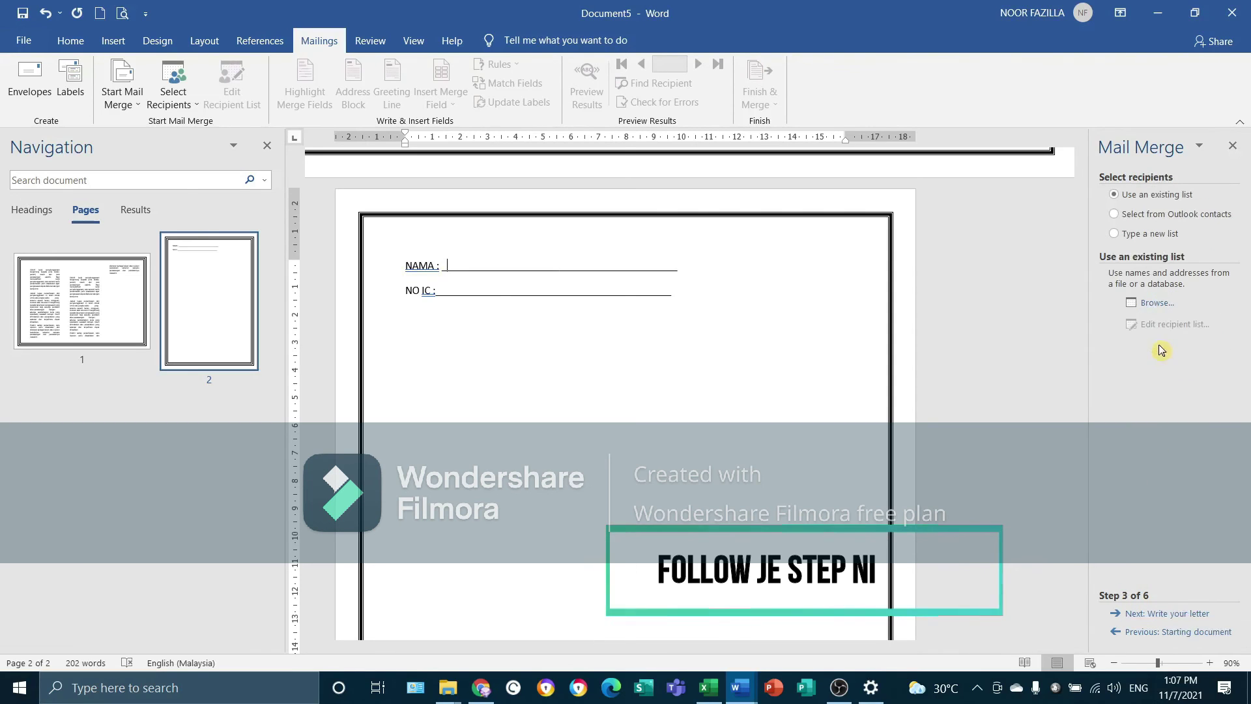
# Step: Use the '1033$' table of the ATTENDANCE 1033 workbook as recipient list, with the first row as column headers
pyautogui.click(1157, 303)
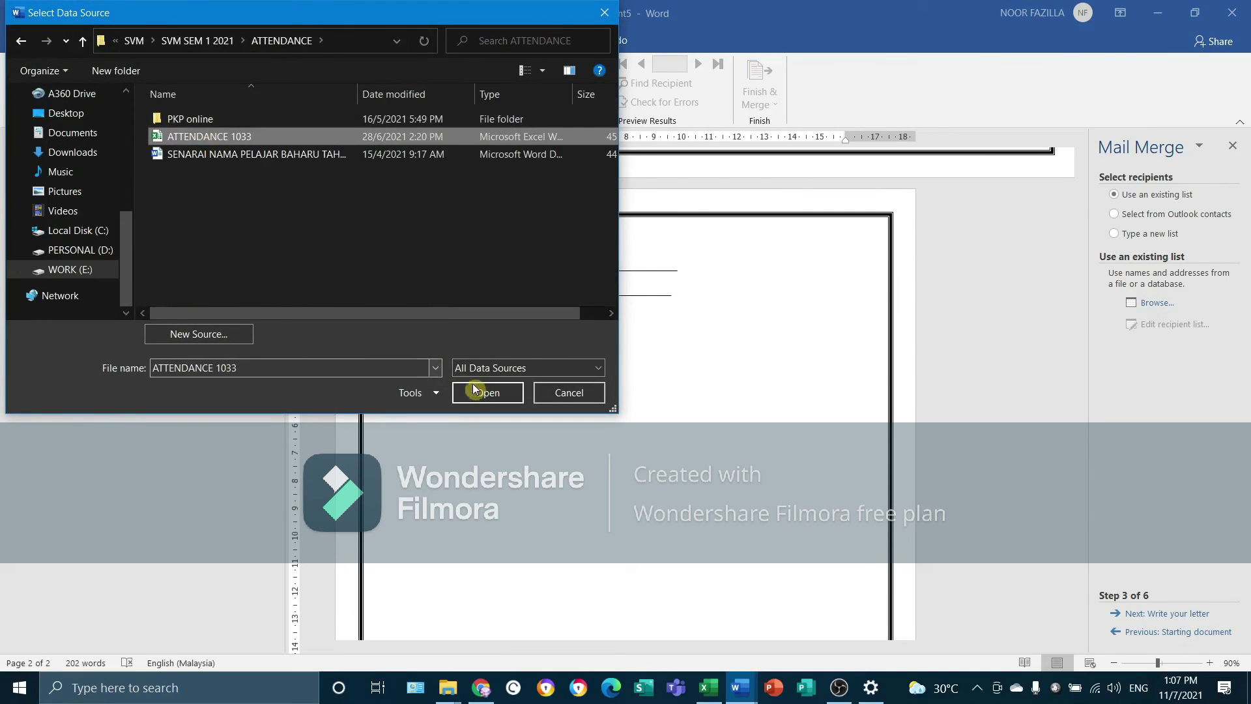
pyautogui.click(480, 385)
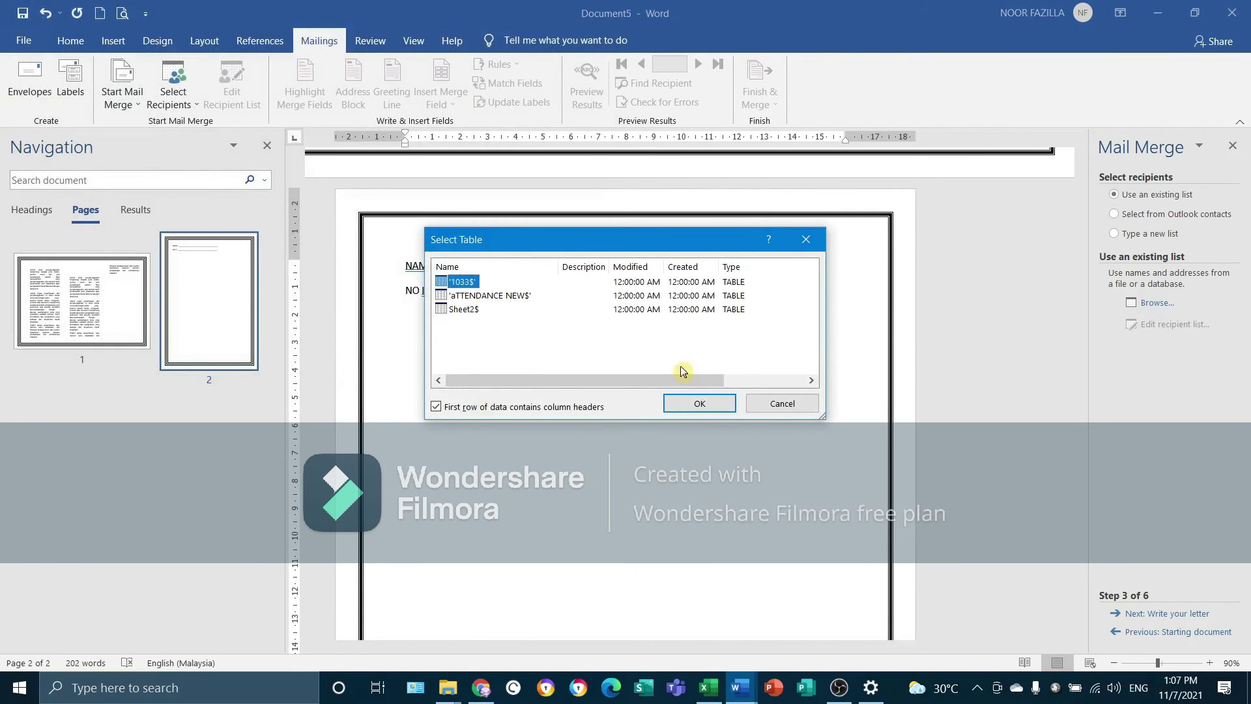
pyautogui.click(699, 404)
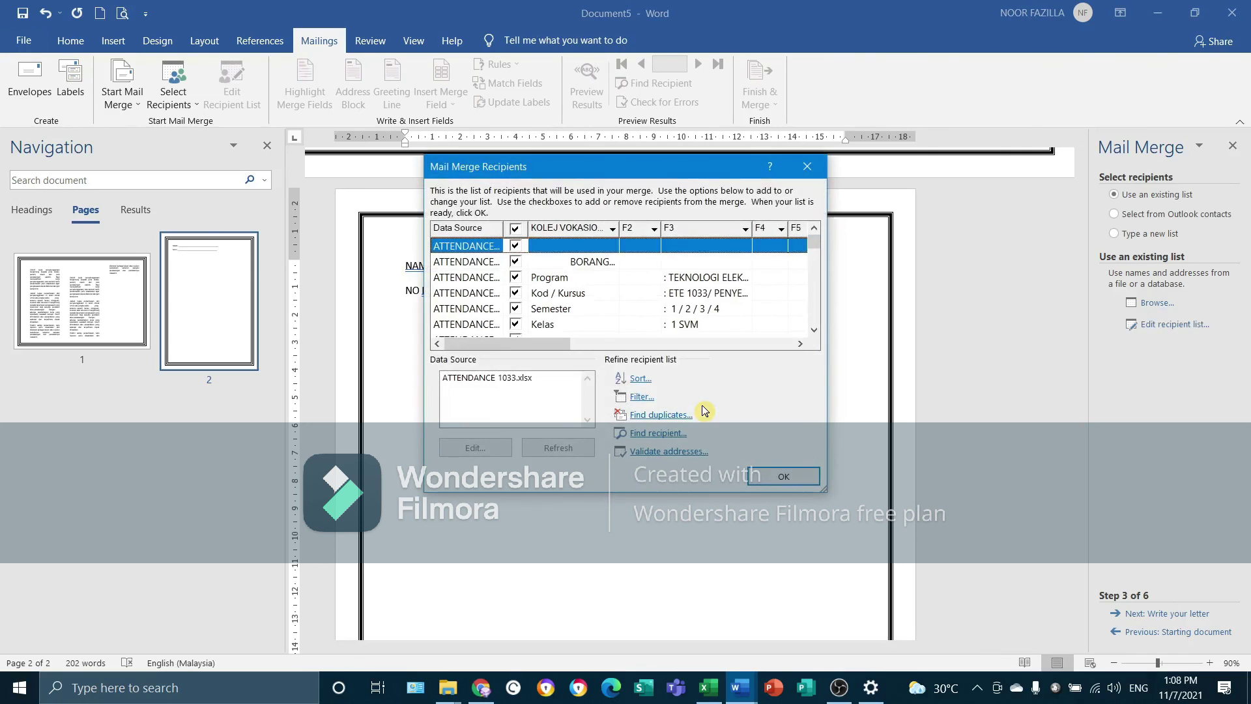
# Step: Exclude the form heading rows from the merge recipients, from the empty first row through Kelas and the blank row below it
pyautogui.scroll(-3, 720, 316)
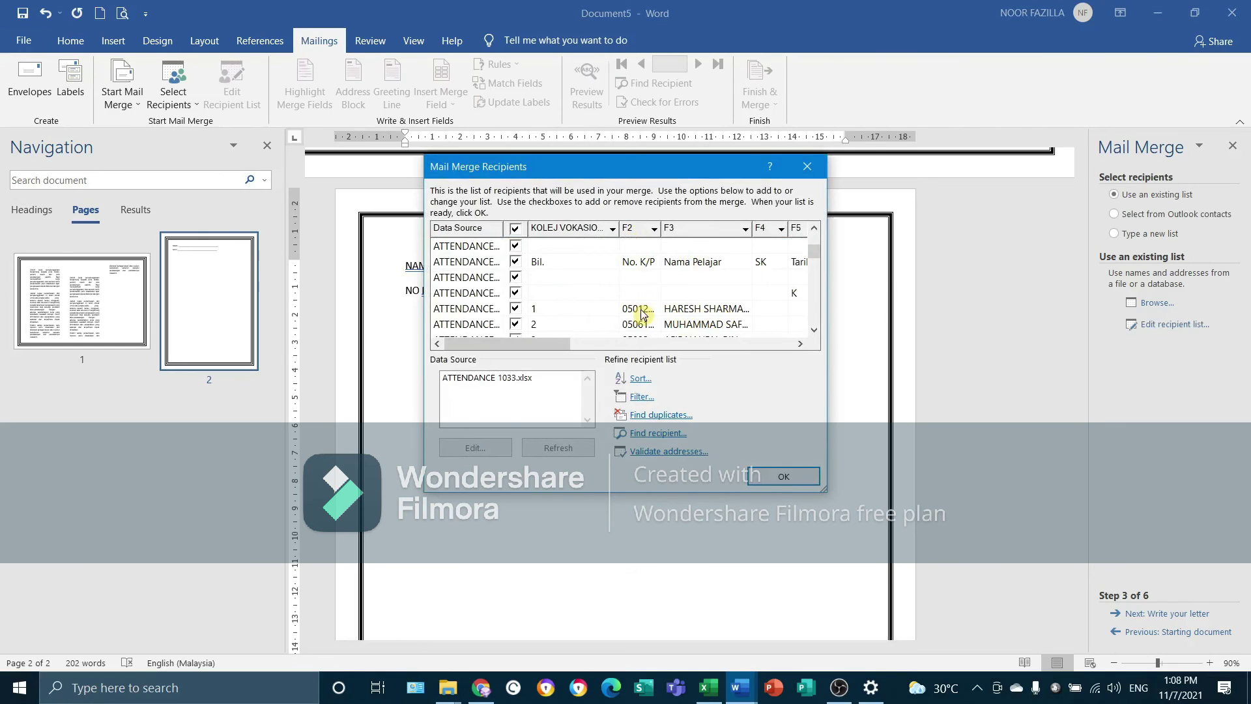
pyautogui.click(515, 279)
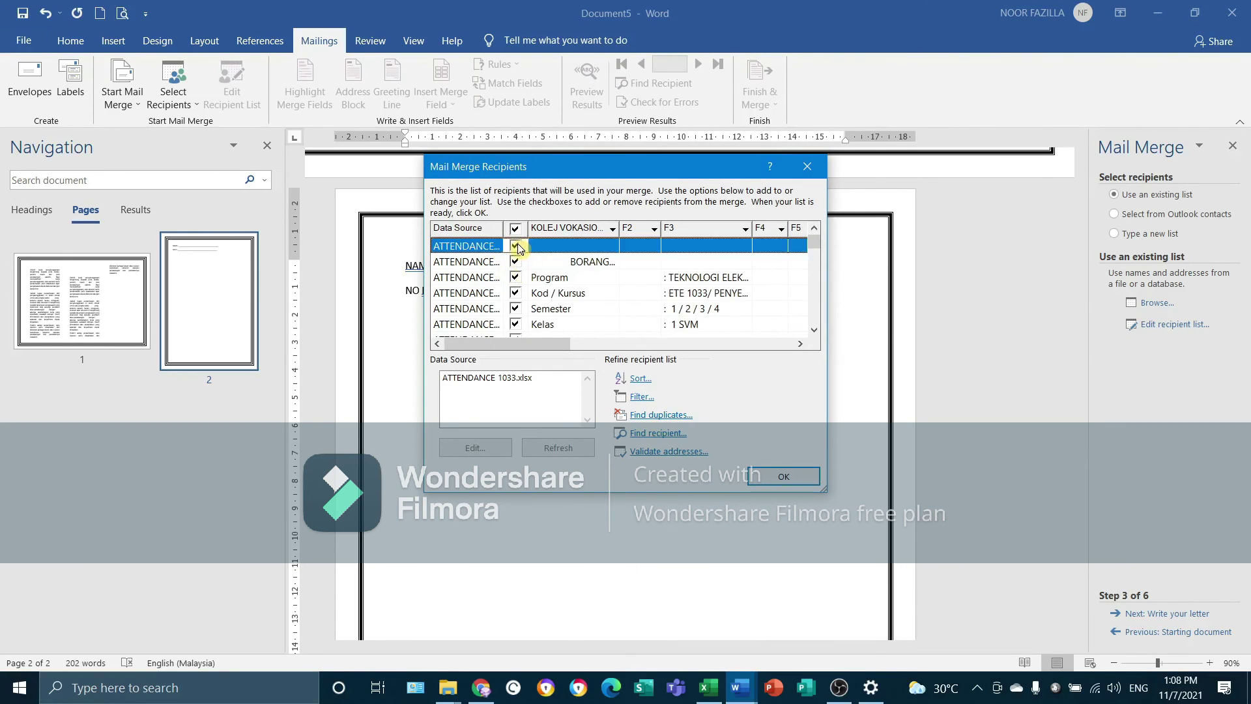
pyautogui.click(516, 246)
pyautogui.click(516, 262)
pyautogui.click(515, 277)
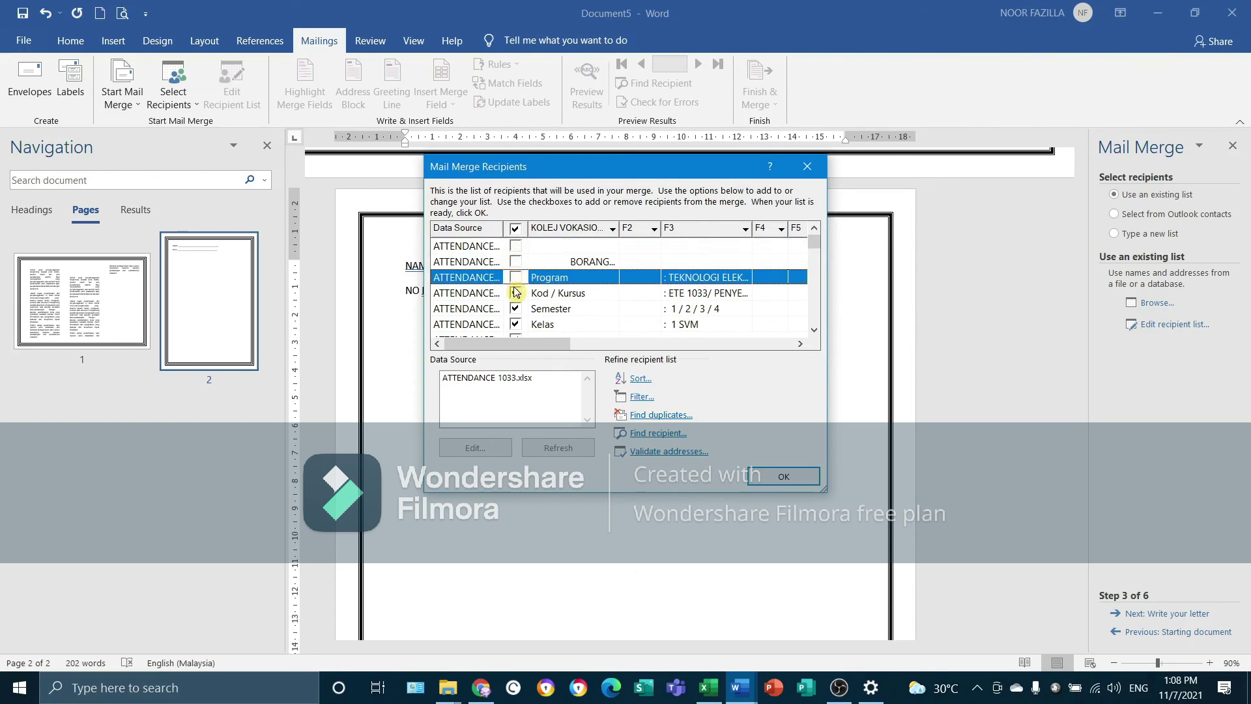
pyautogui.click(516, 293)
pyautogui.click(515, 308)
pyautogui.scroll(-1, 516, 303)
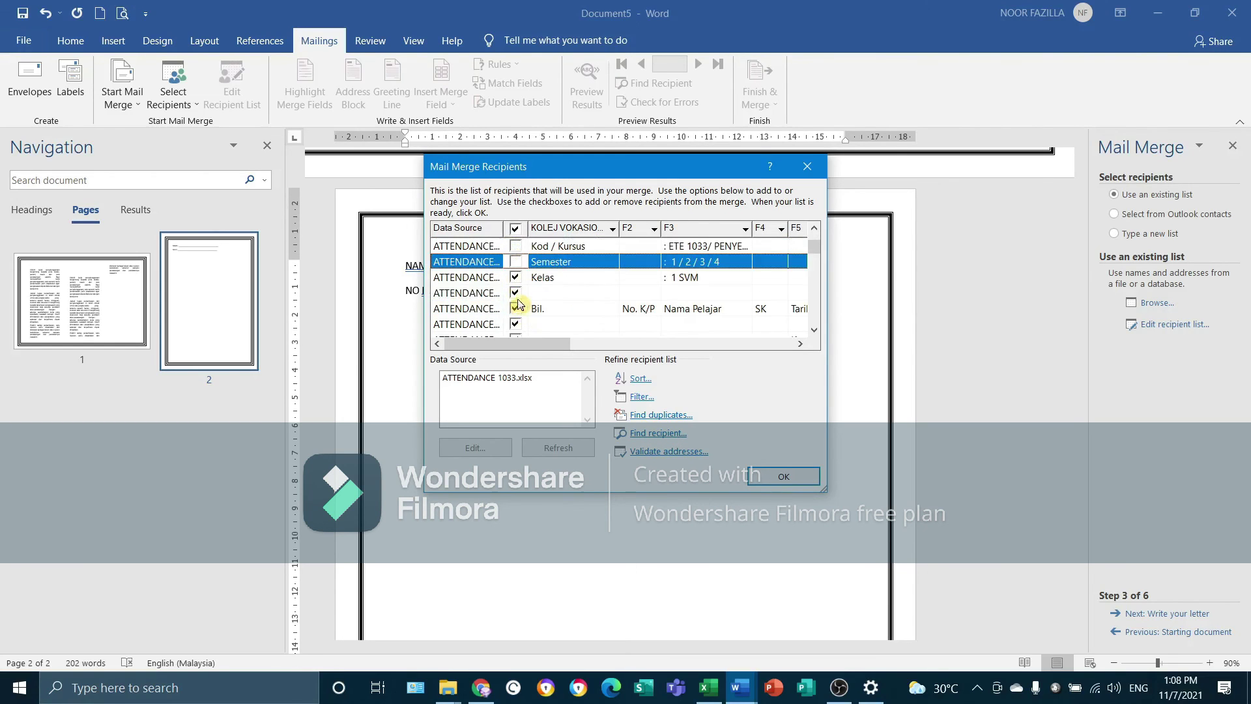
pyautogui.click(515, 279)
pyautogui.click(516, 293)
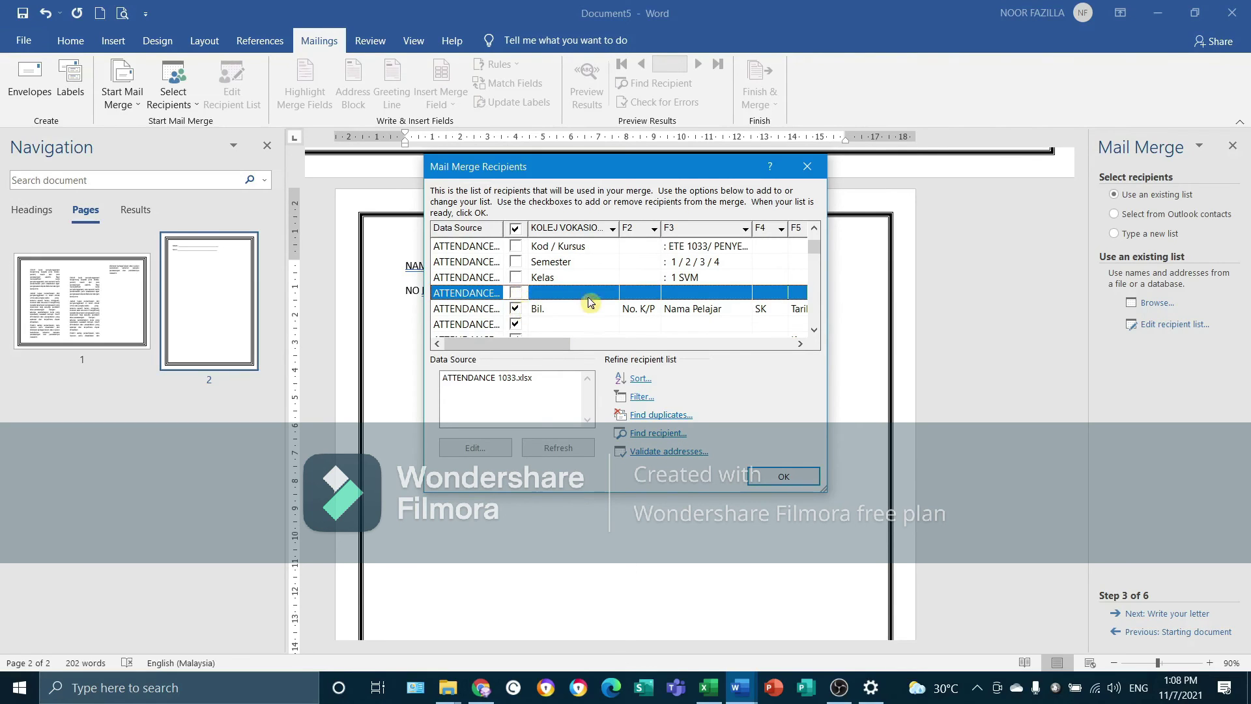
# Step: Exclude the Bil. column-title row and the two rows beneath it from the recipients, and accept the list
pyautogui.scroll(-1, 587, 300)
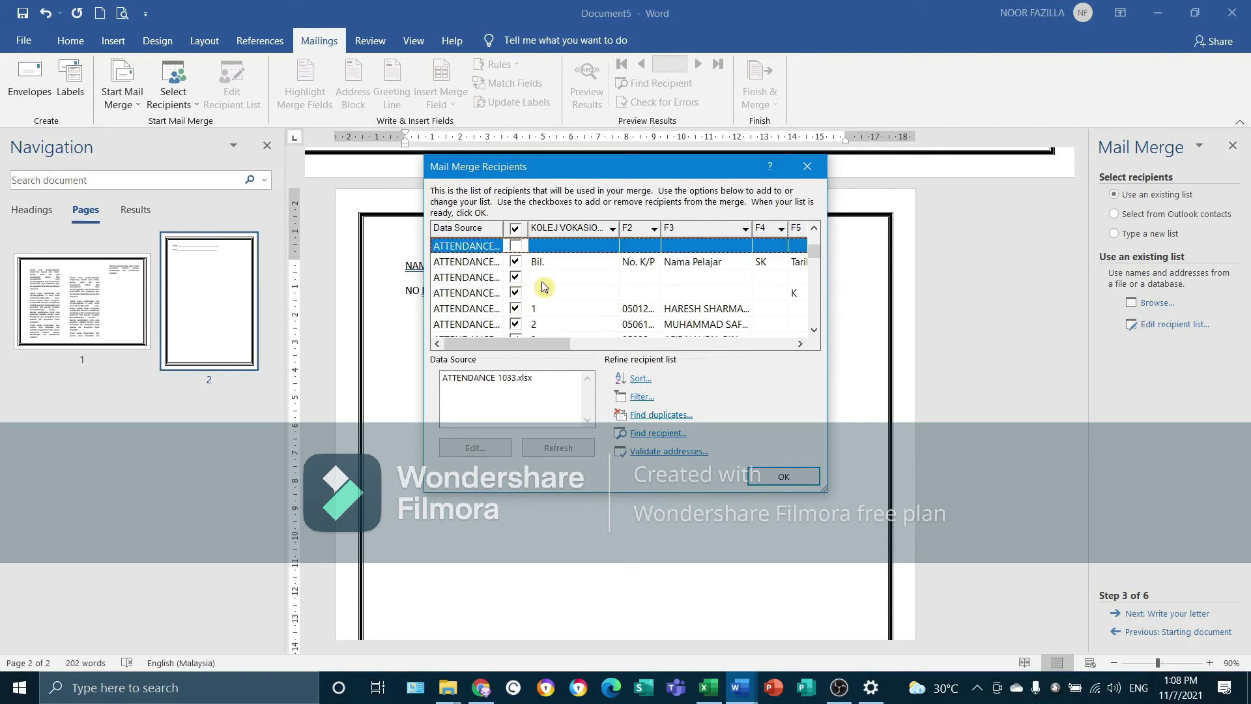
pyautogui.click(516, 261)
pyautogui.click(516, 278)
pyautogui.click(516, 294)
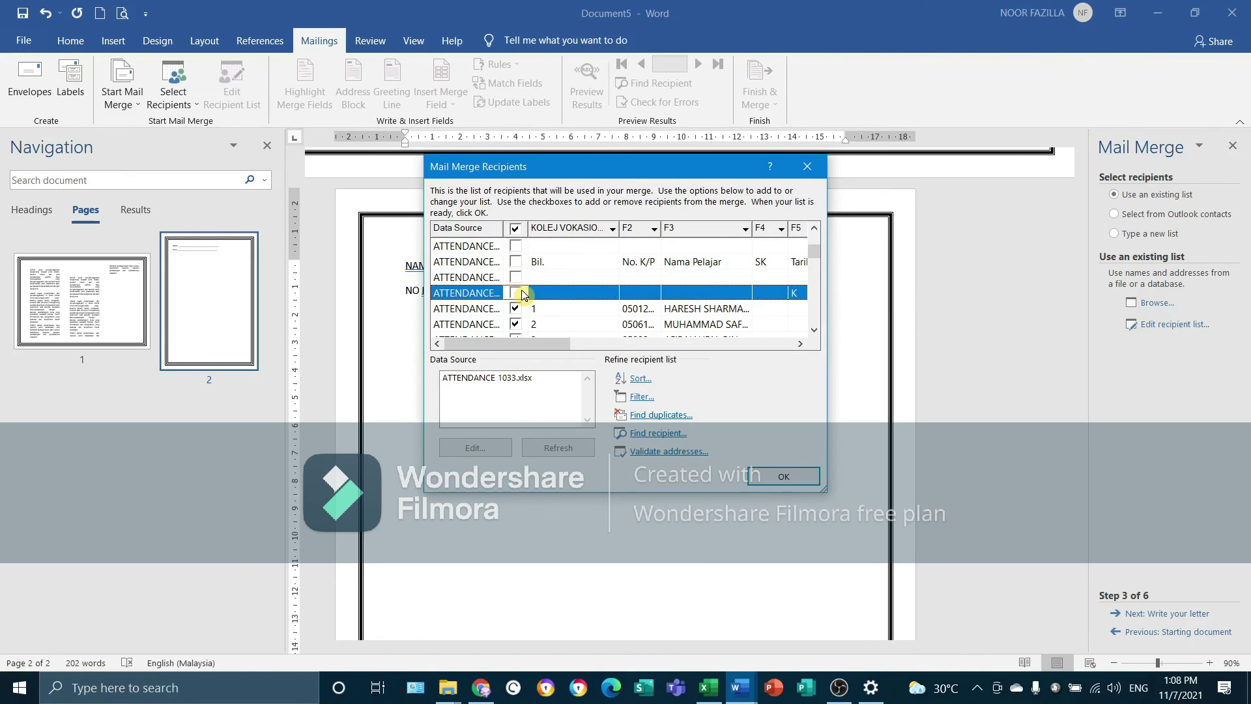
pyautogui.click(784, 476)
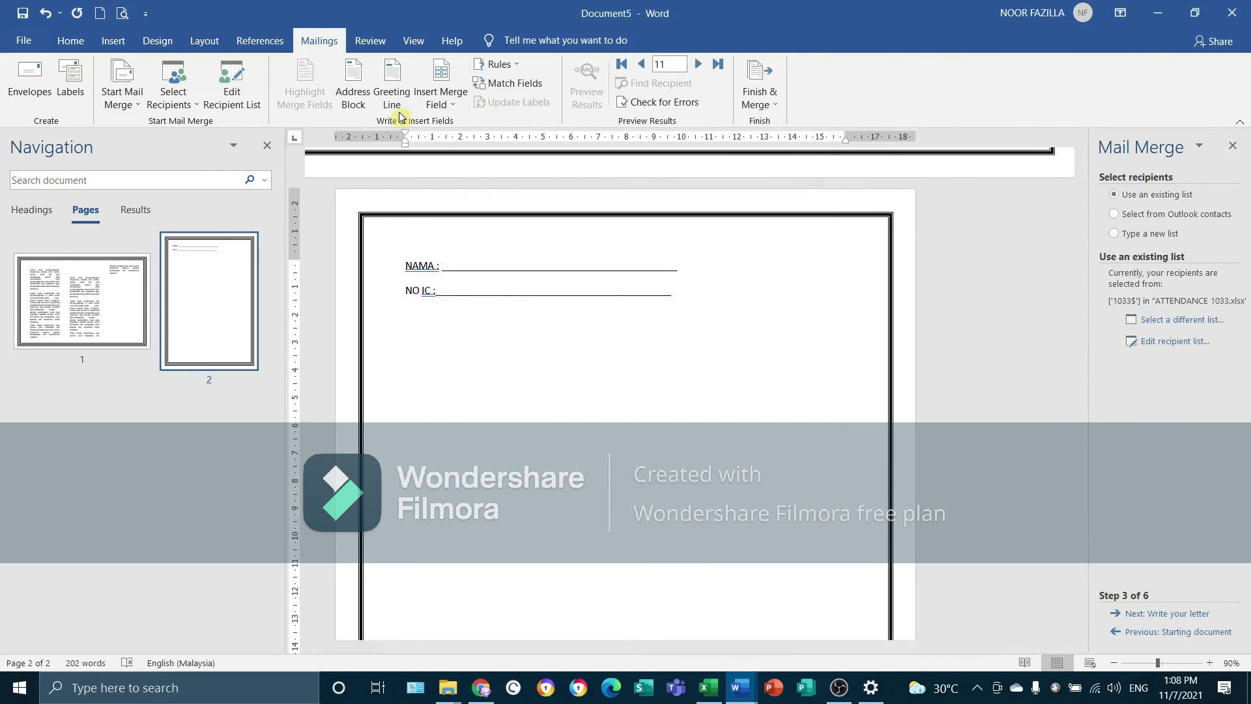
# Step: Advance the merge wizard to writing the letter and insert the F3 merge field on the NAMA line
pyautogui.click(1161, 615)
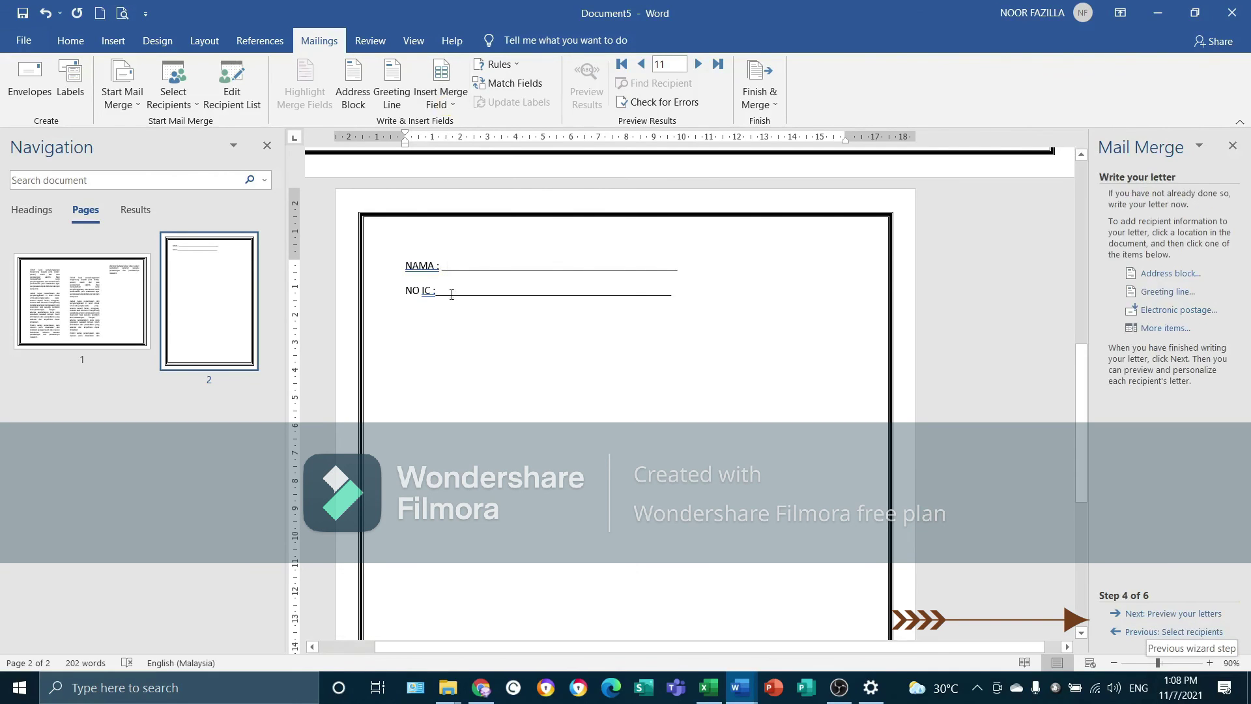
pyautogui.click(435, 105)
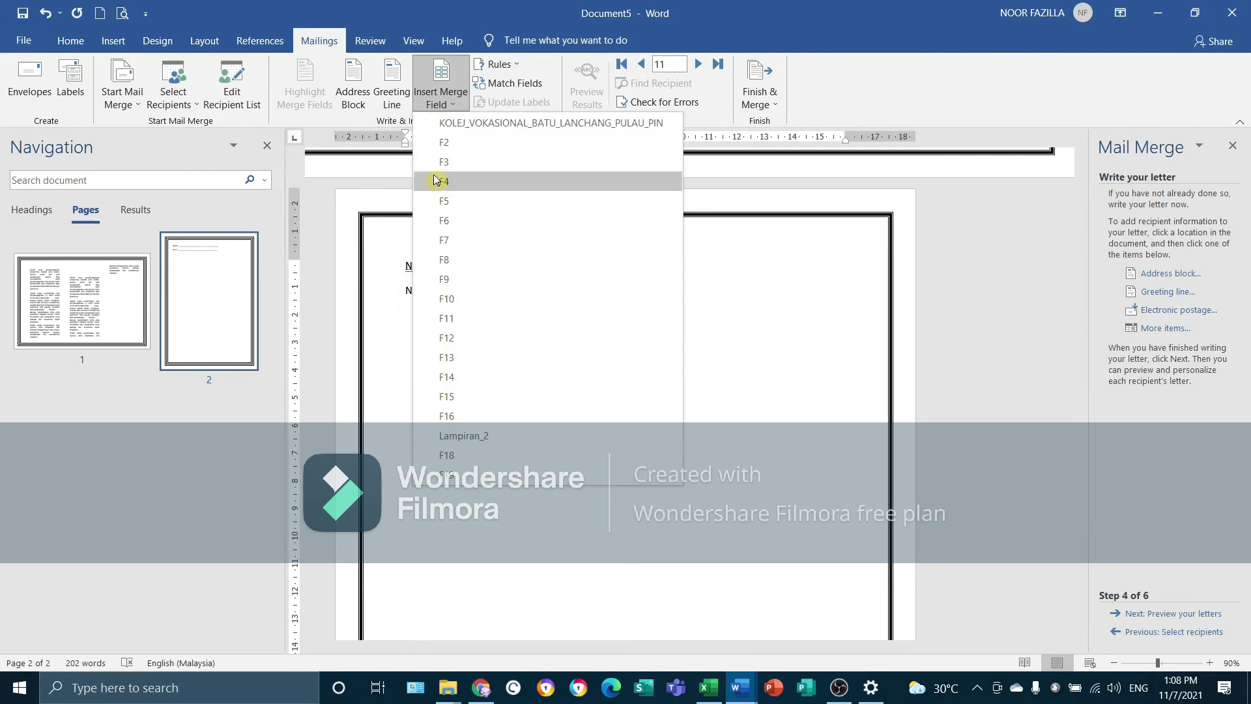
pyautogui.click(467, 163)
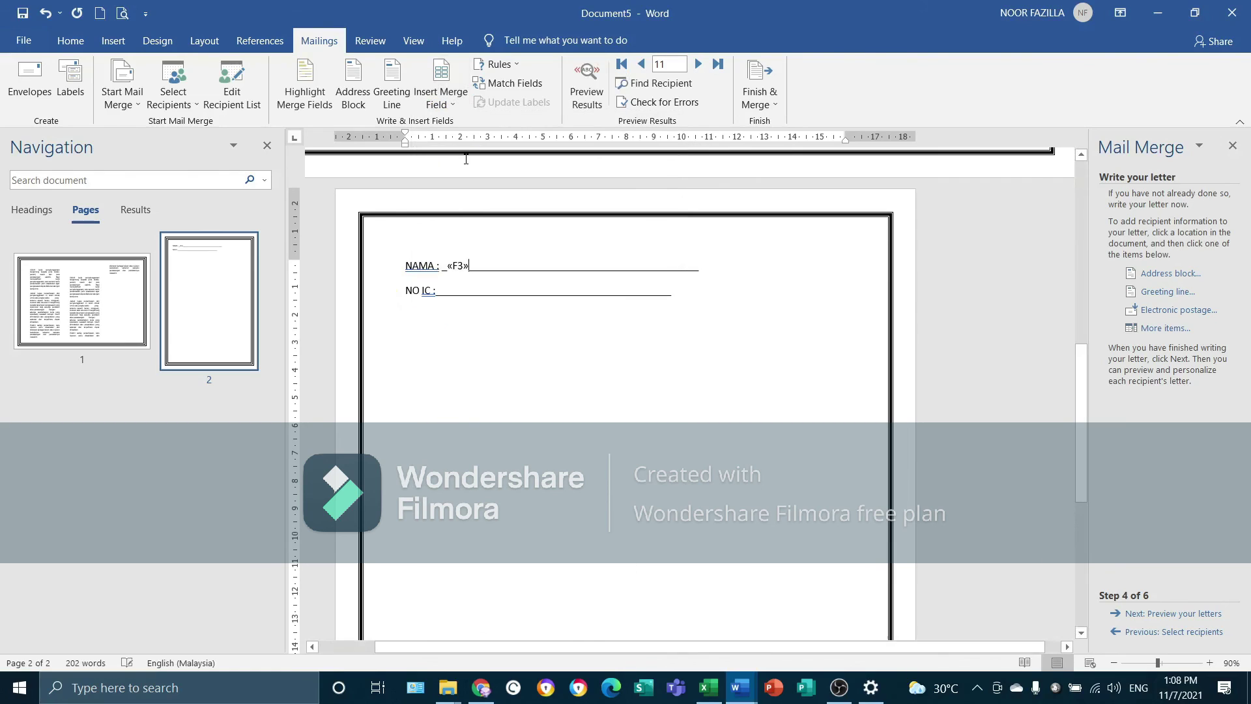
# Step: Preview the merge results and browse through several student records to check the name field
pyautogui.click(597, 91)
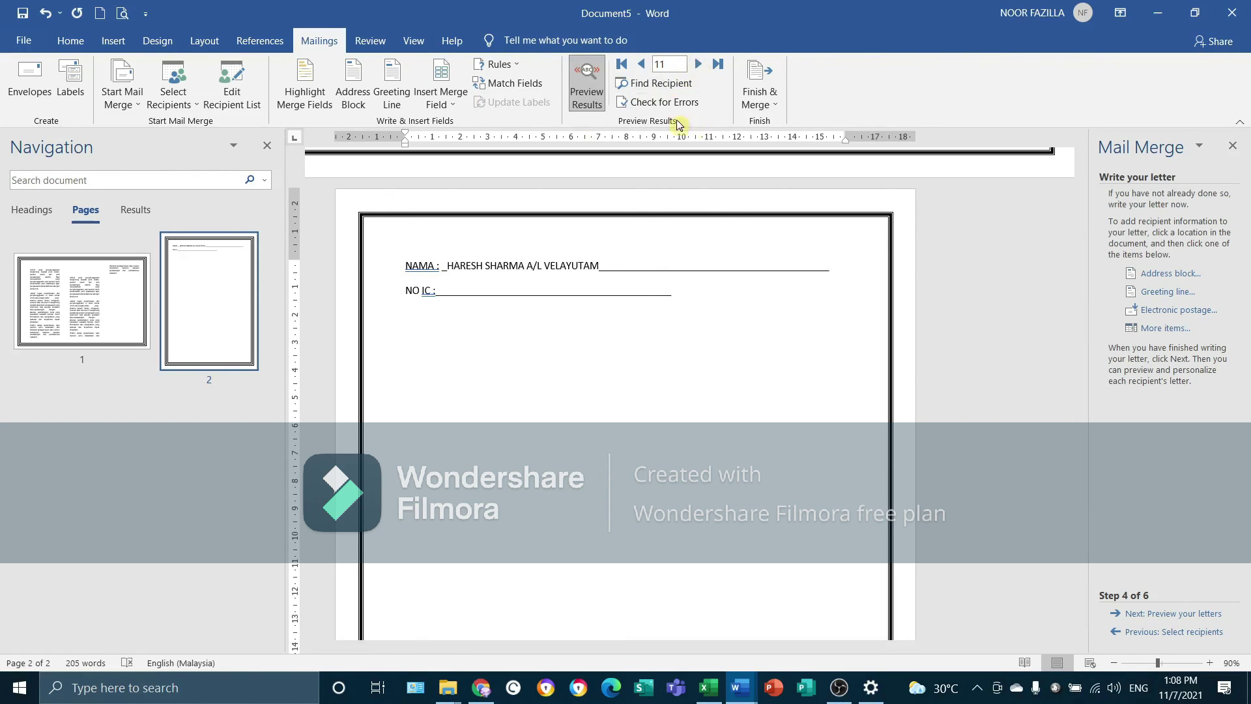
pyautogui.click(699, 65)
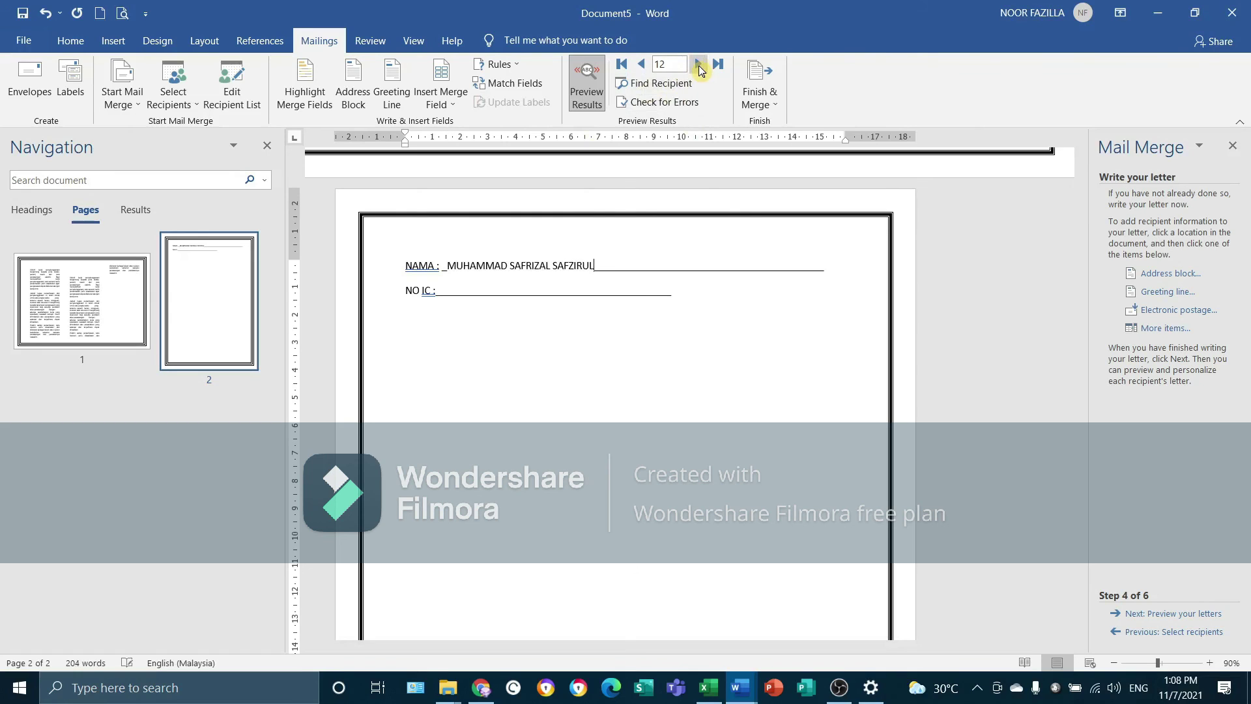
pyautogui.click(699, 65)
pyautogui.click(699, 65)
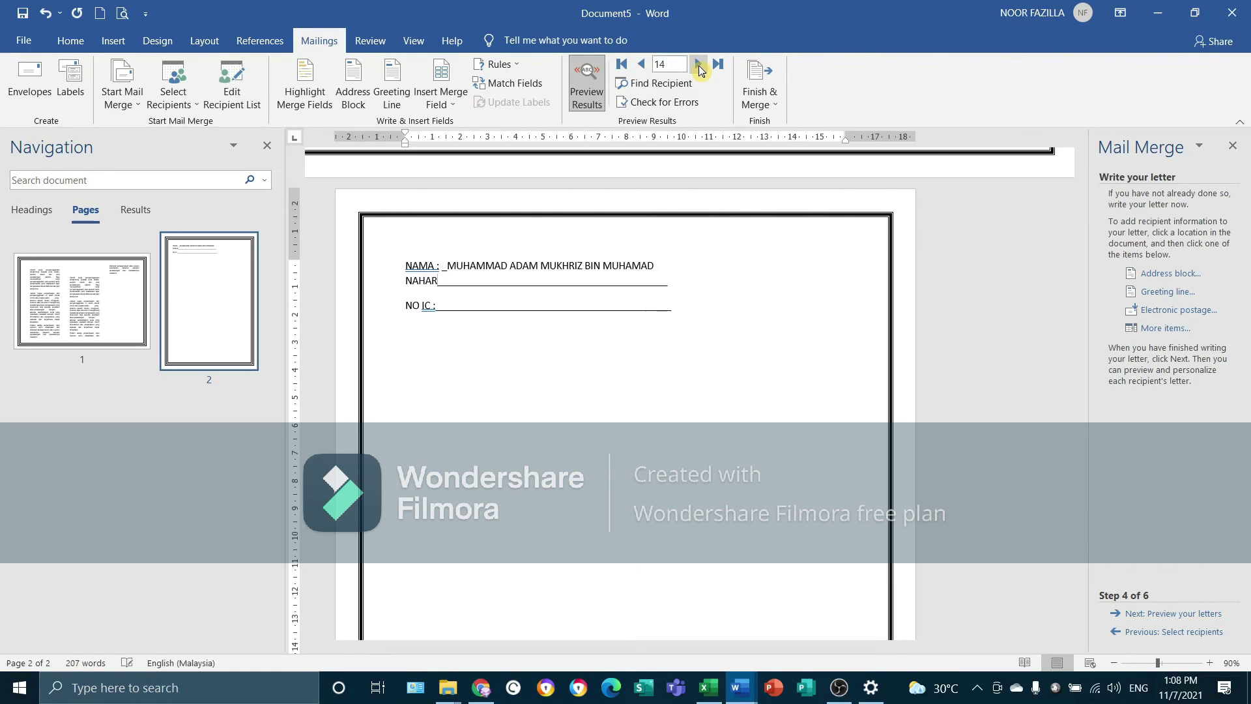
pyautogui.click(643, 65)
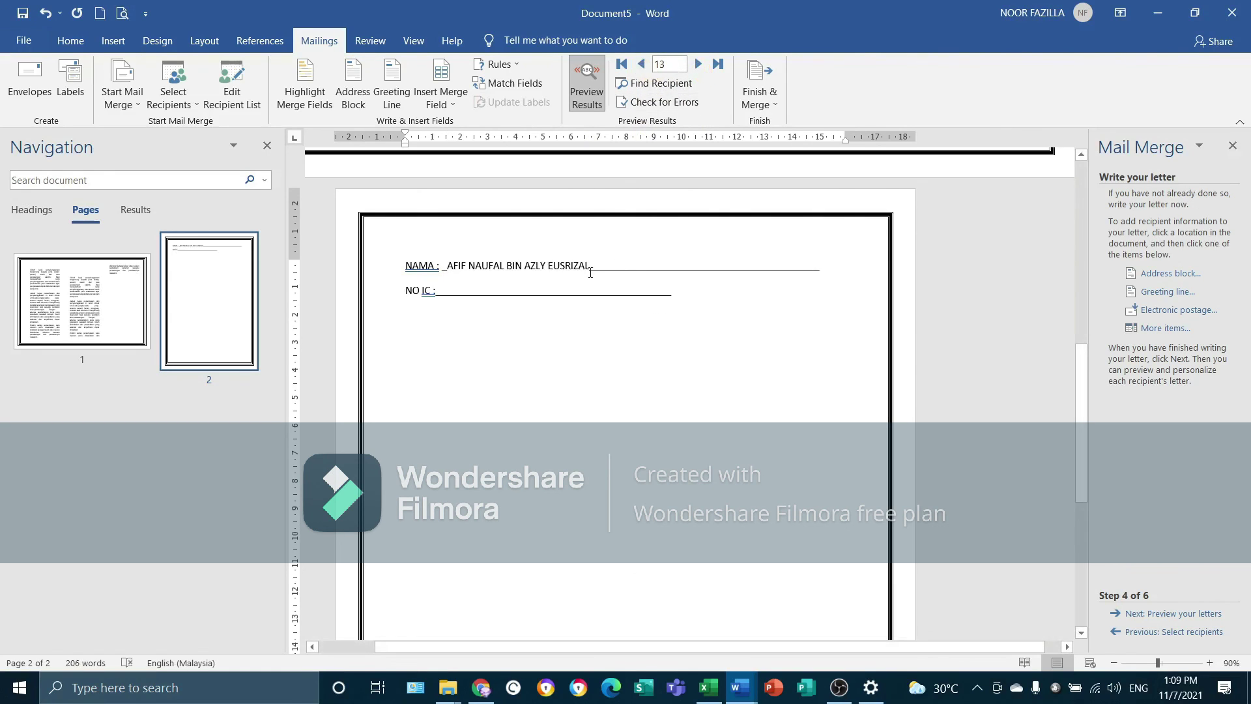
# Step: Delete the underscores before and after the name field on the NAMA line, and preview the following records
pyautogui.moveTo(592, 266); pyautogui.dragTo(817, 278)
pyautogui.press('BackSpace')
pyautogui.click(447, 270)
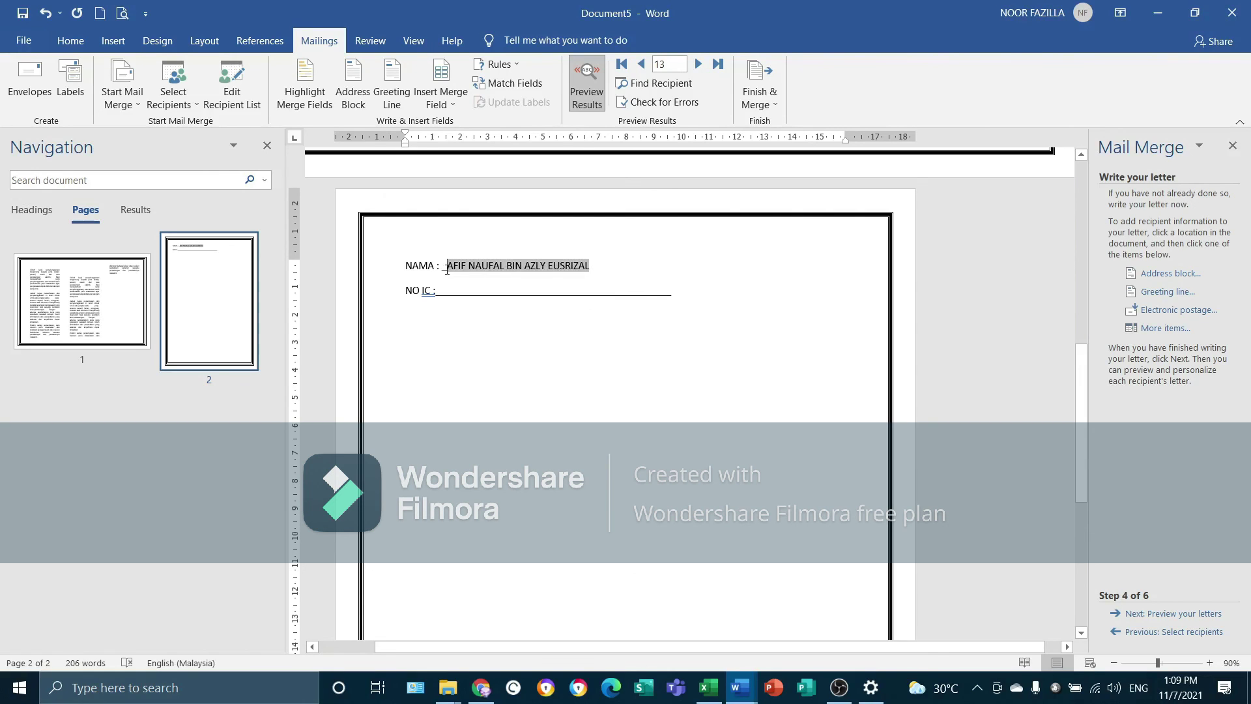
pyautogui.press('BackSpace')
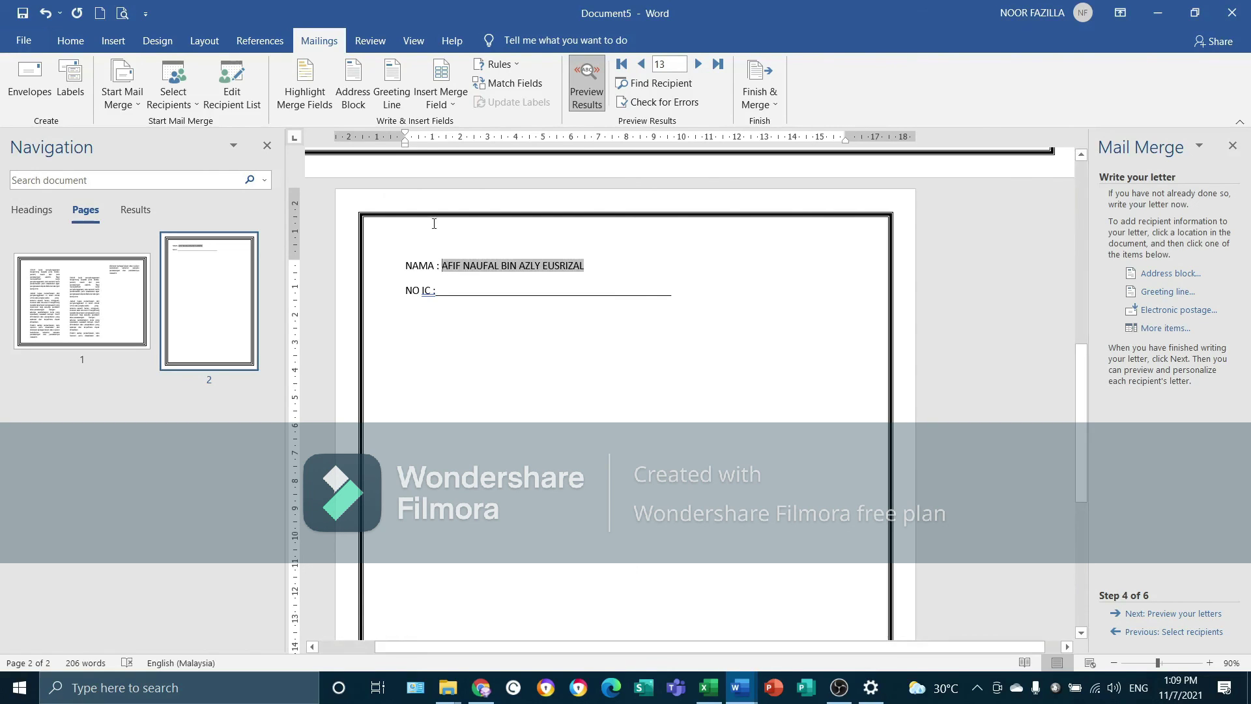
pyautogui.click(698, 63)
pyautogui.click(698, 63)
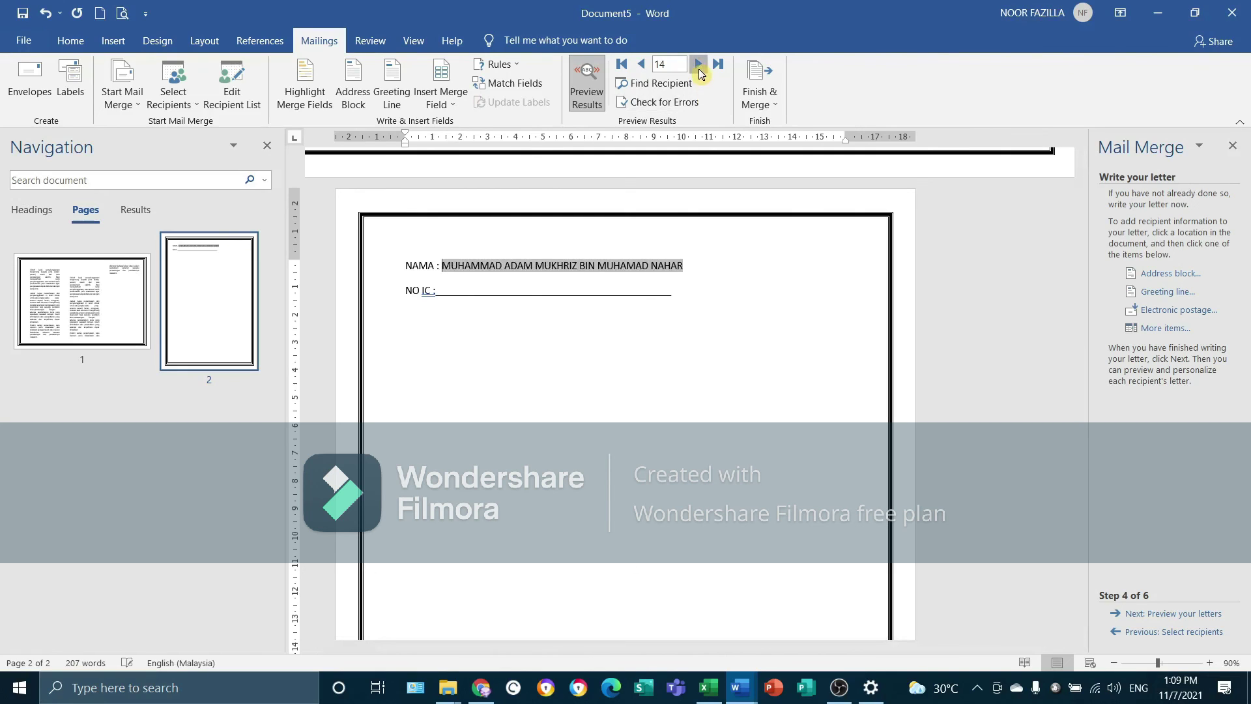
# Step: Replace the underscores on the NO IC line with the F2 merge field, leaving a space after the colon
pyautogui.click(438, 290)
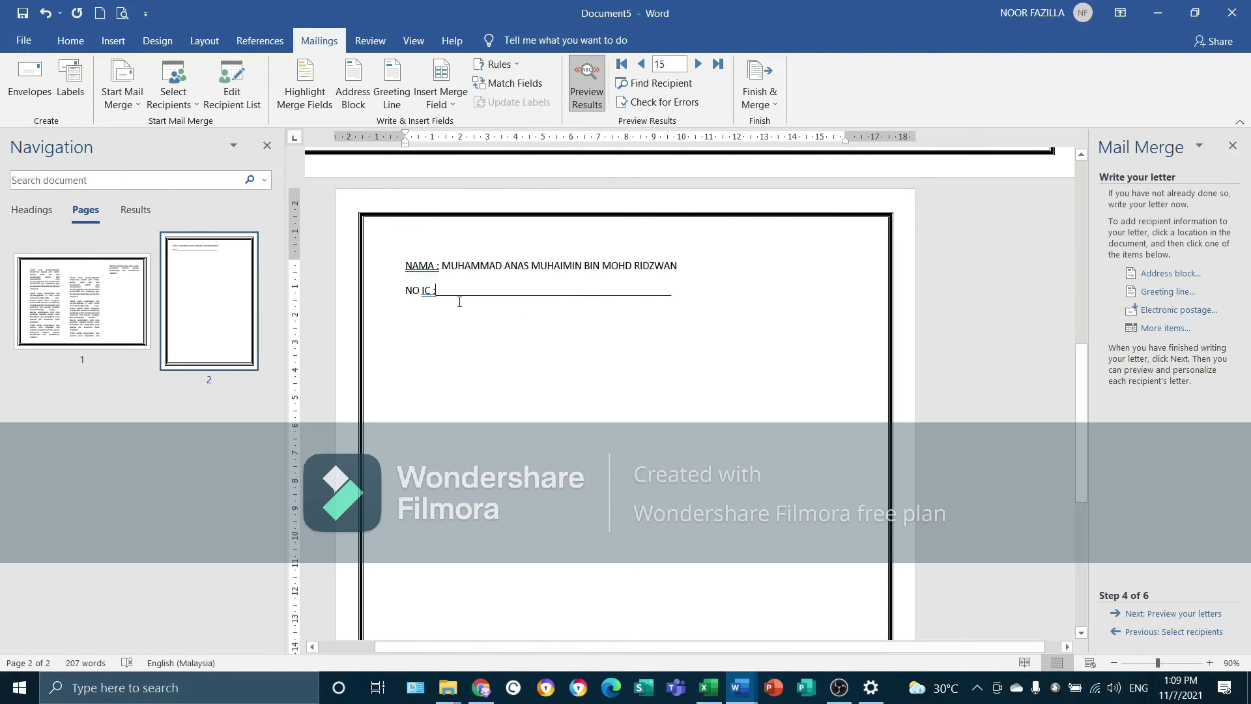
pyautogui.click(442, 102)
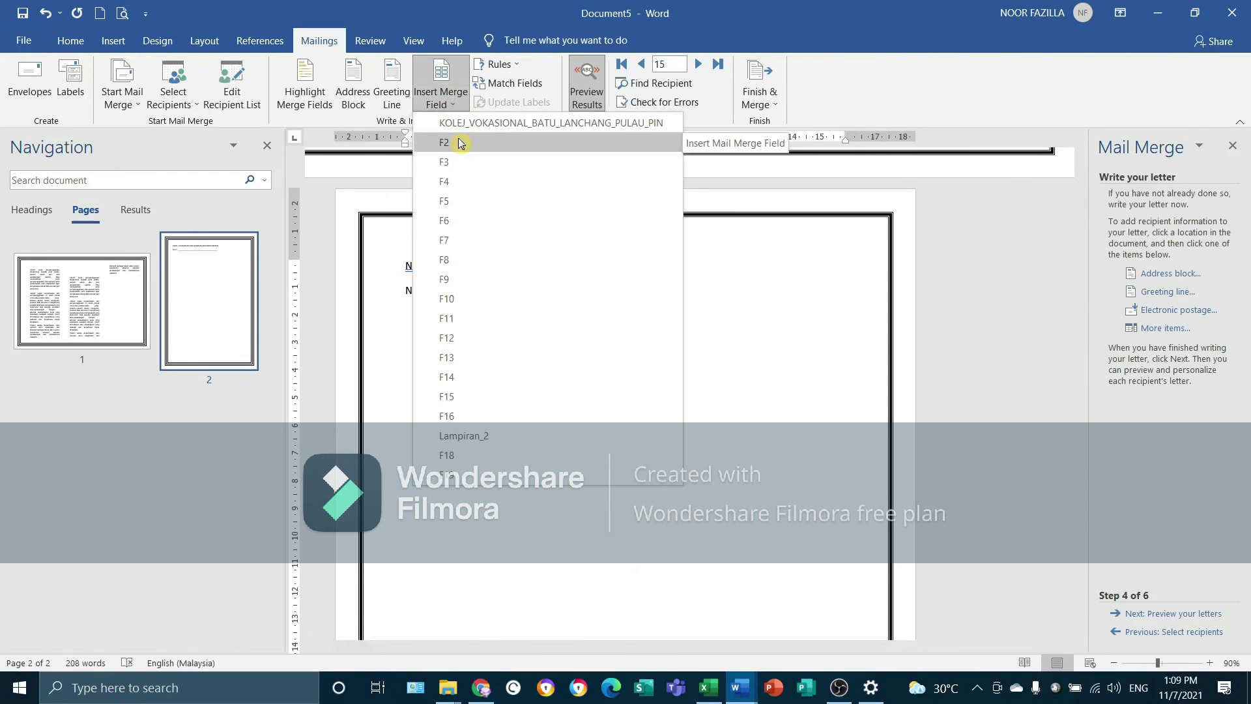
pyautogui.click(459, 142)
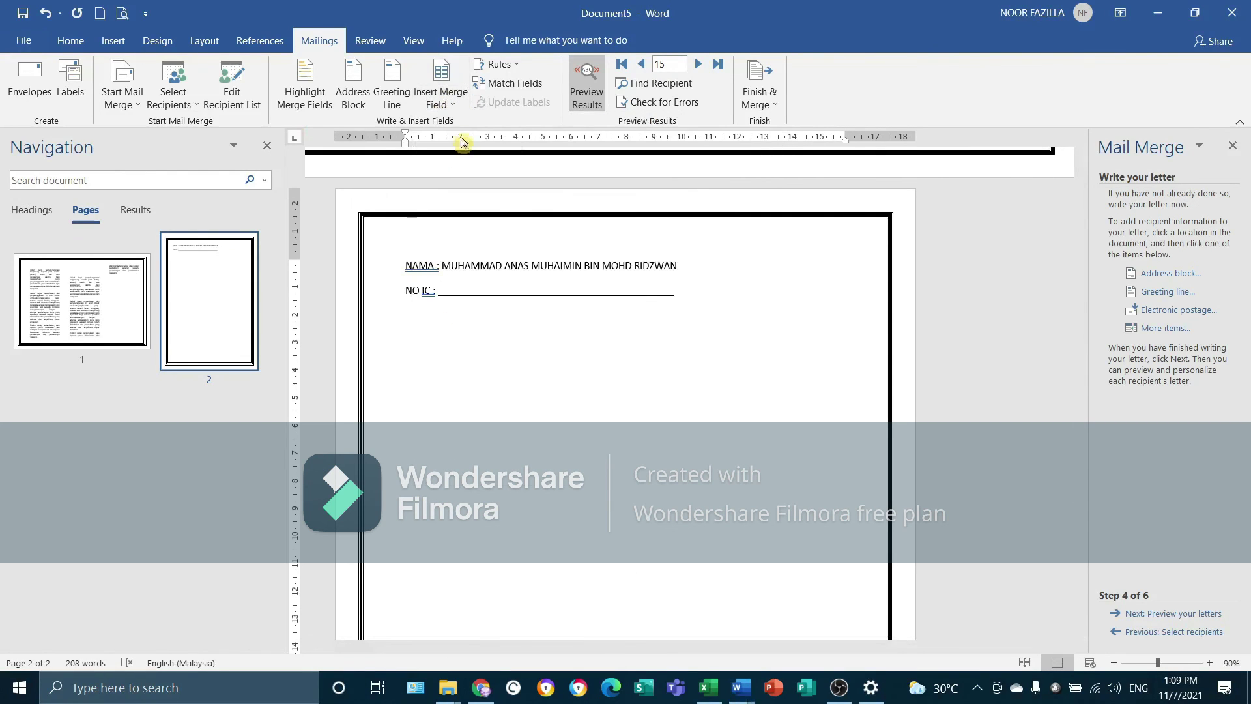
pyautogui.click(438, 102)
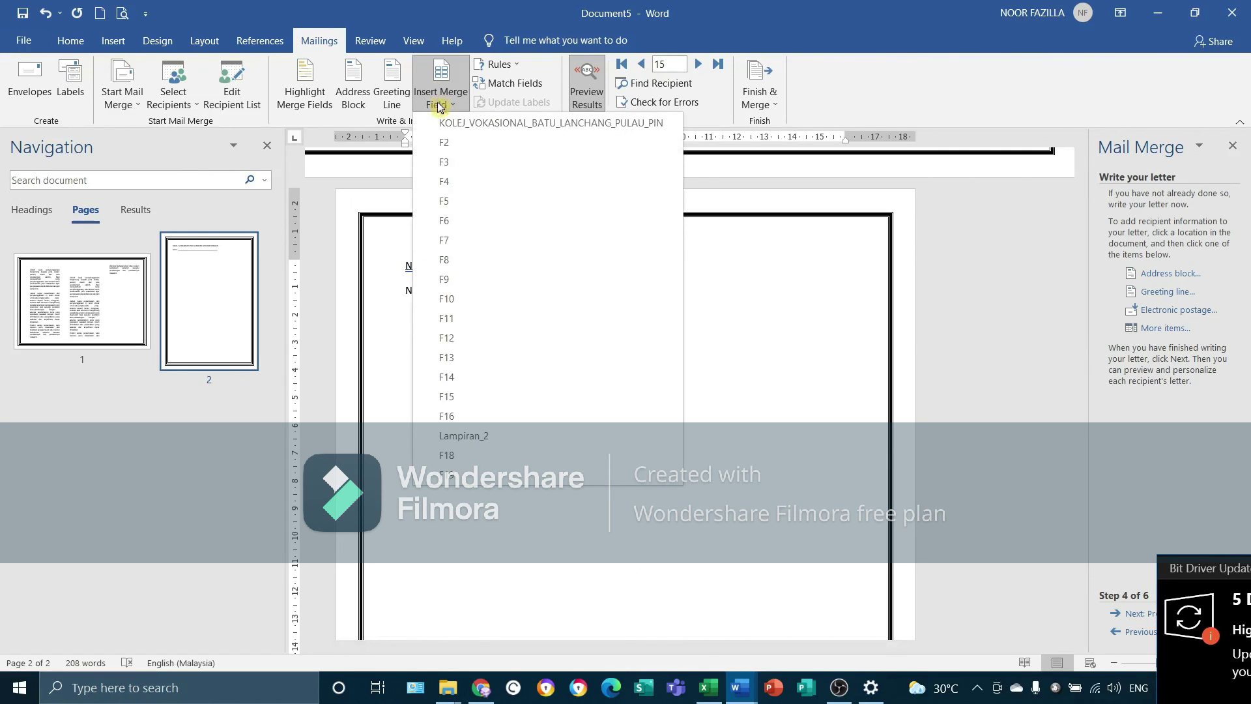
pyautogui.click(445, 142)
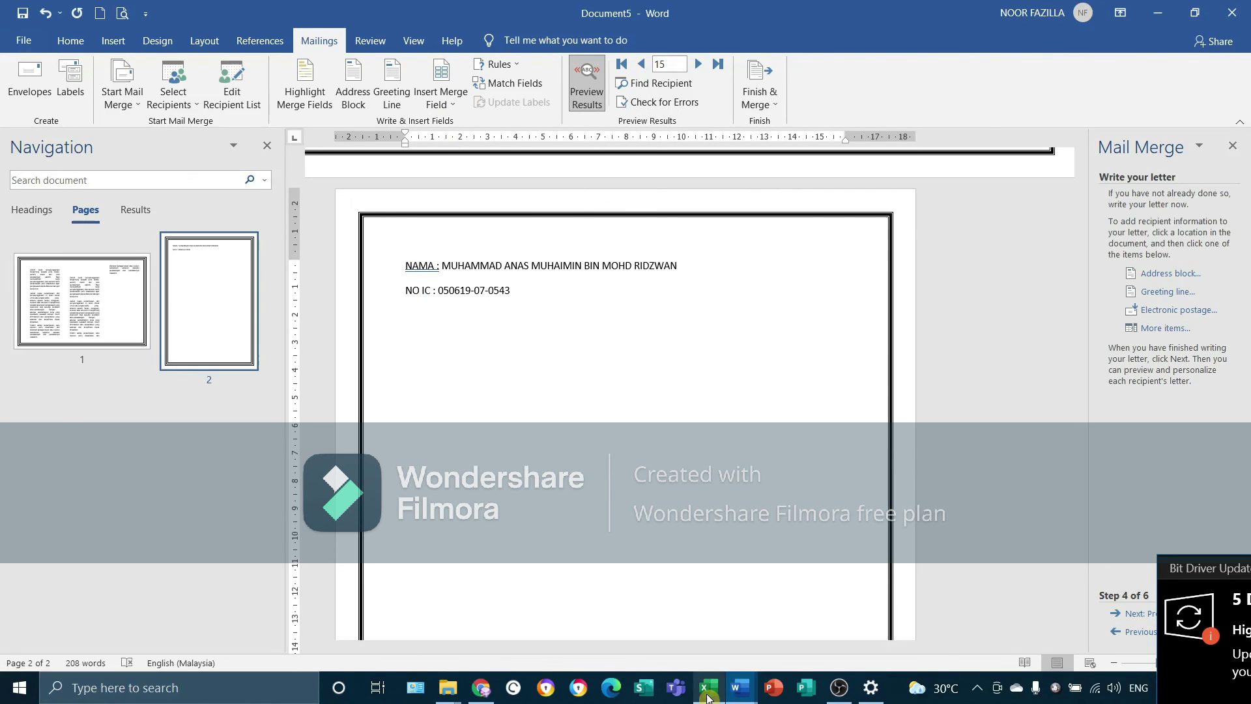
# Step: Compare the previewed IC number with the ATTENDANCE 1033 workbook in Excel, and return to Word to preview further records
pyautogui.hotkey('alt', 'Tab')
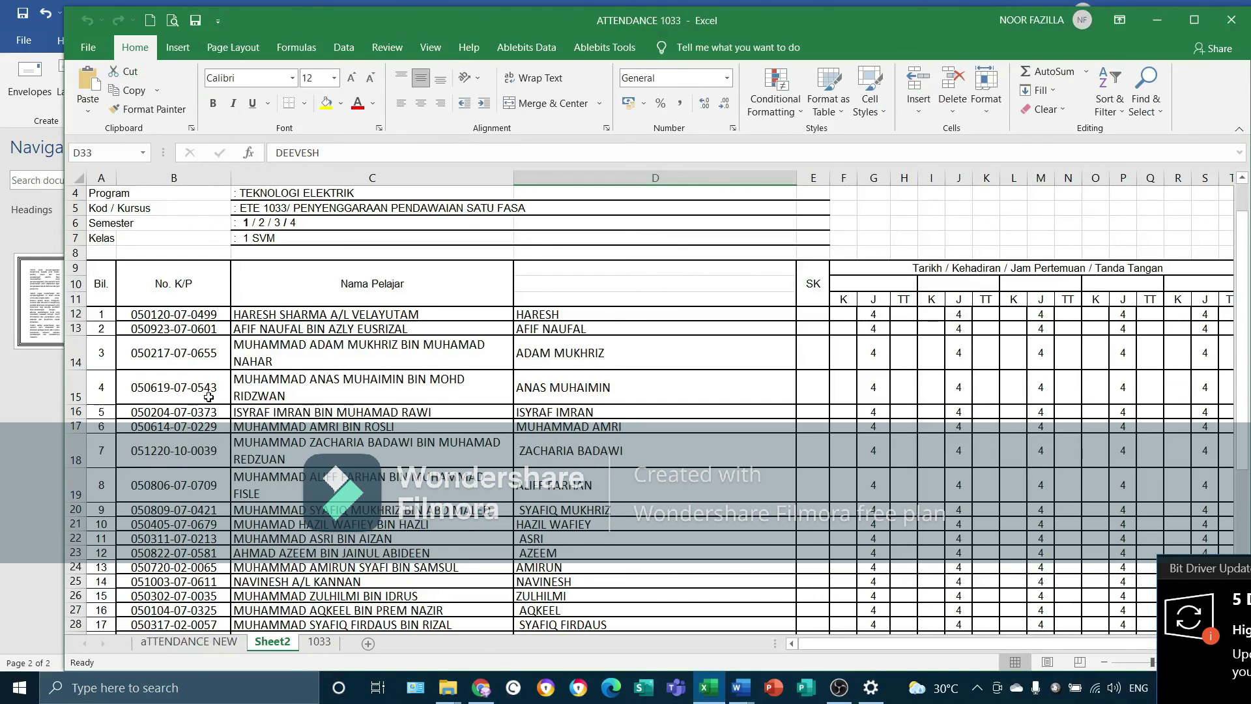
pyautogui.click(1157, 19)
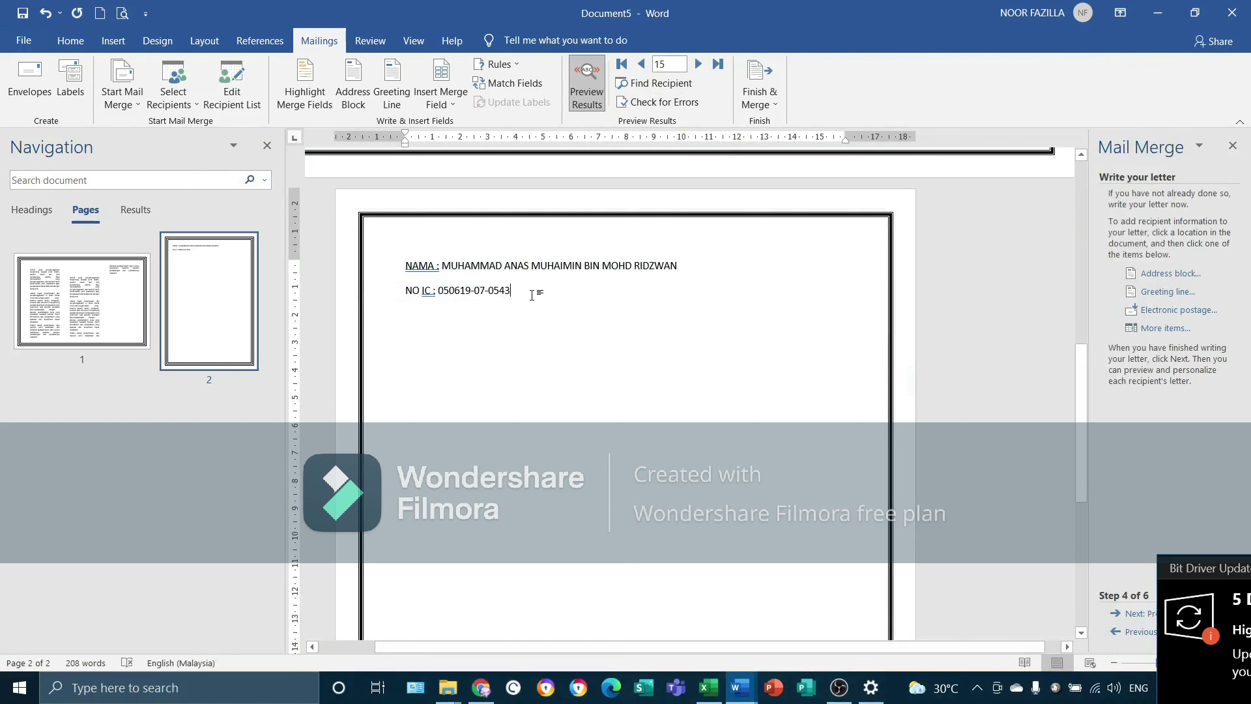
pyautogui.click(700, 67)
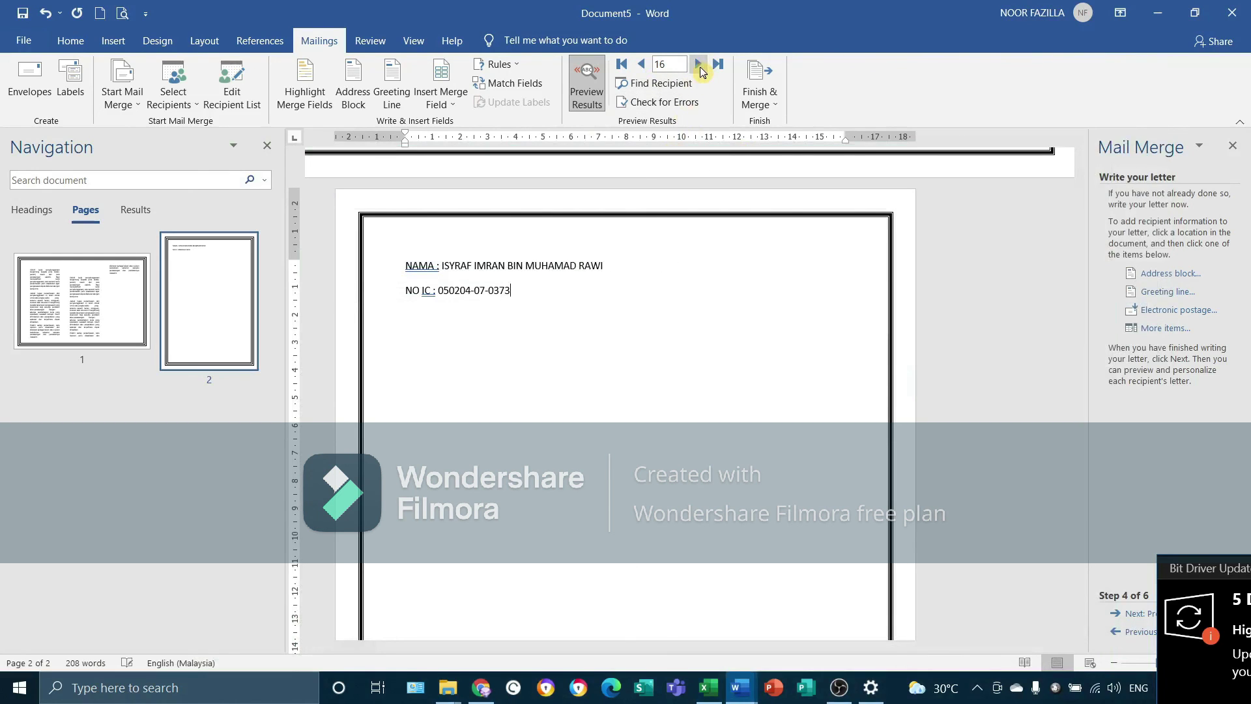
pyautogui.click(700, 67)
pyautogui.click(700, 66)
pyautogui.click(700, 66)
# Step: Look at the Finish & Merge output options for the completed letter without choosing one
pyautogui.click(372, 41)
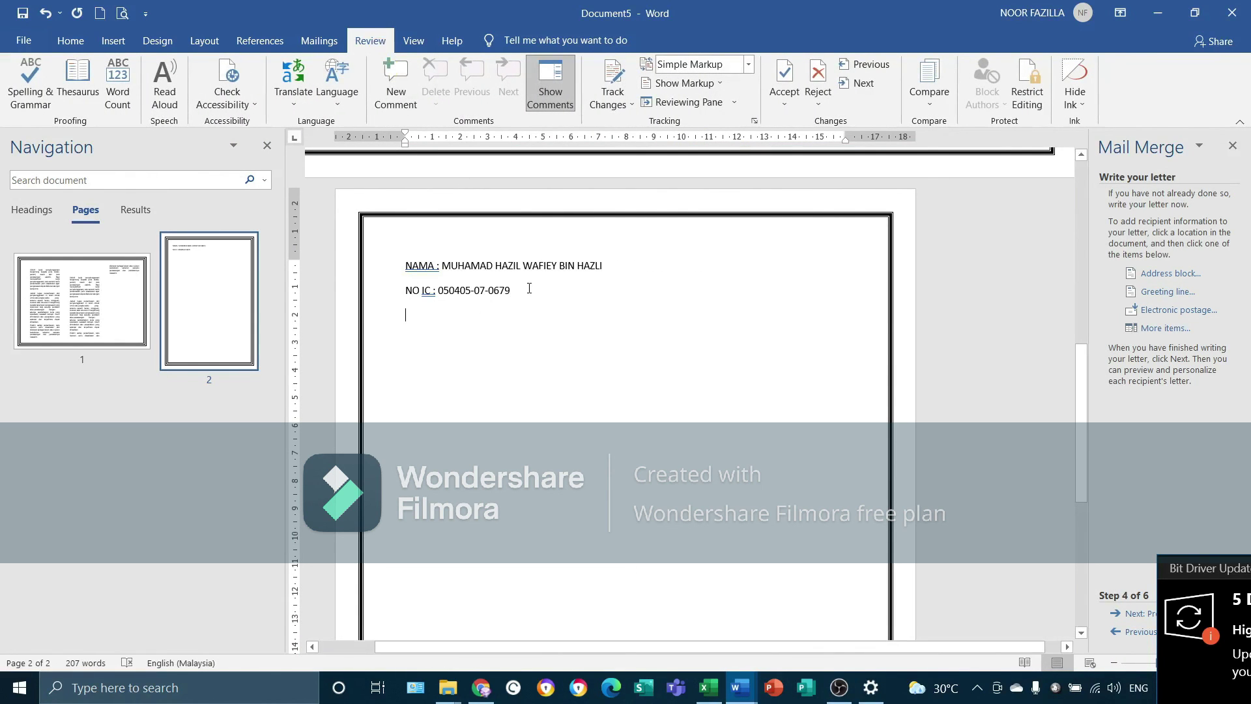
pyautogui.click(320, 41)
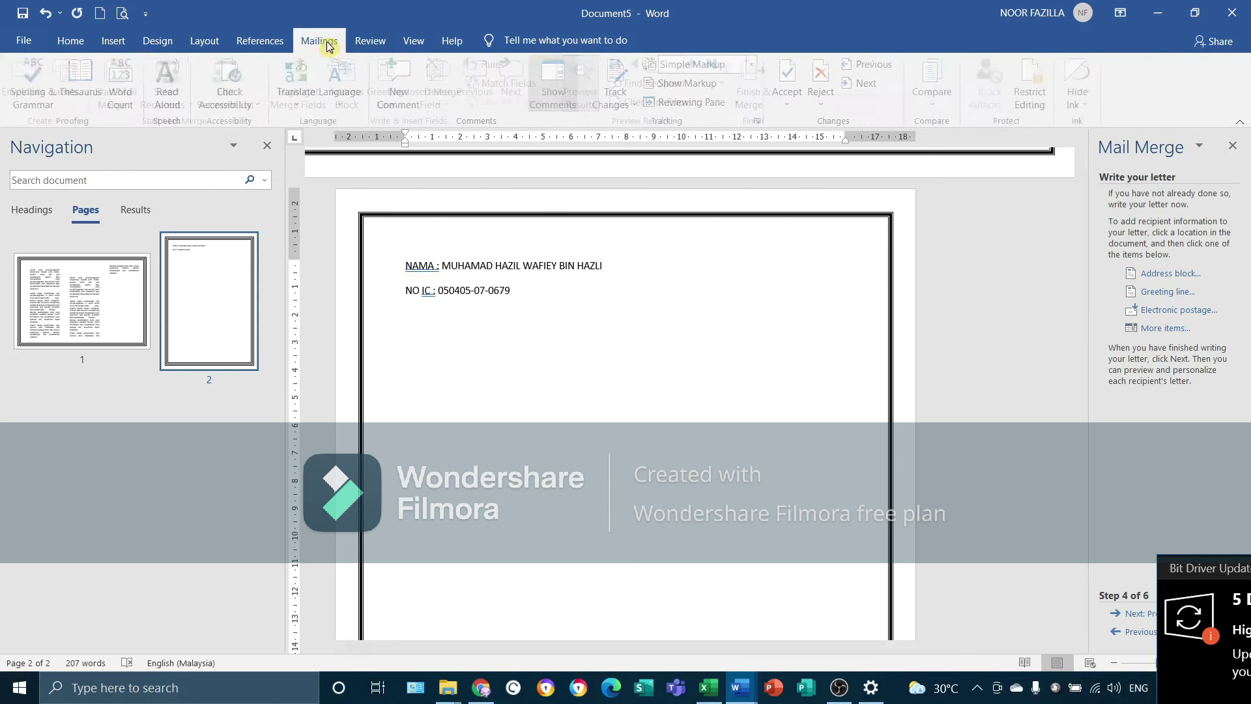
pyautogui.click(759, 78)
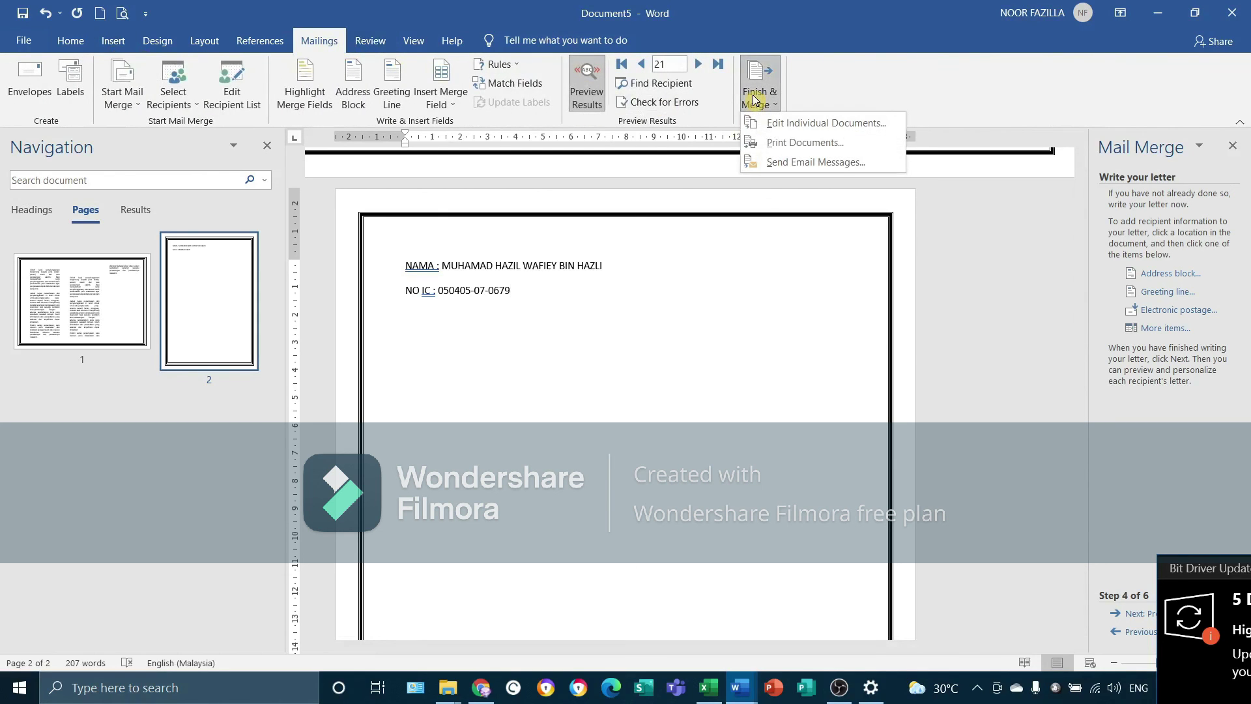
pyautogui.click(759, 77)
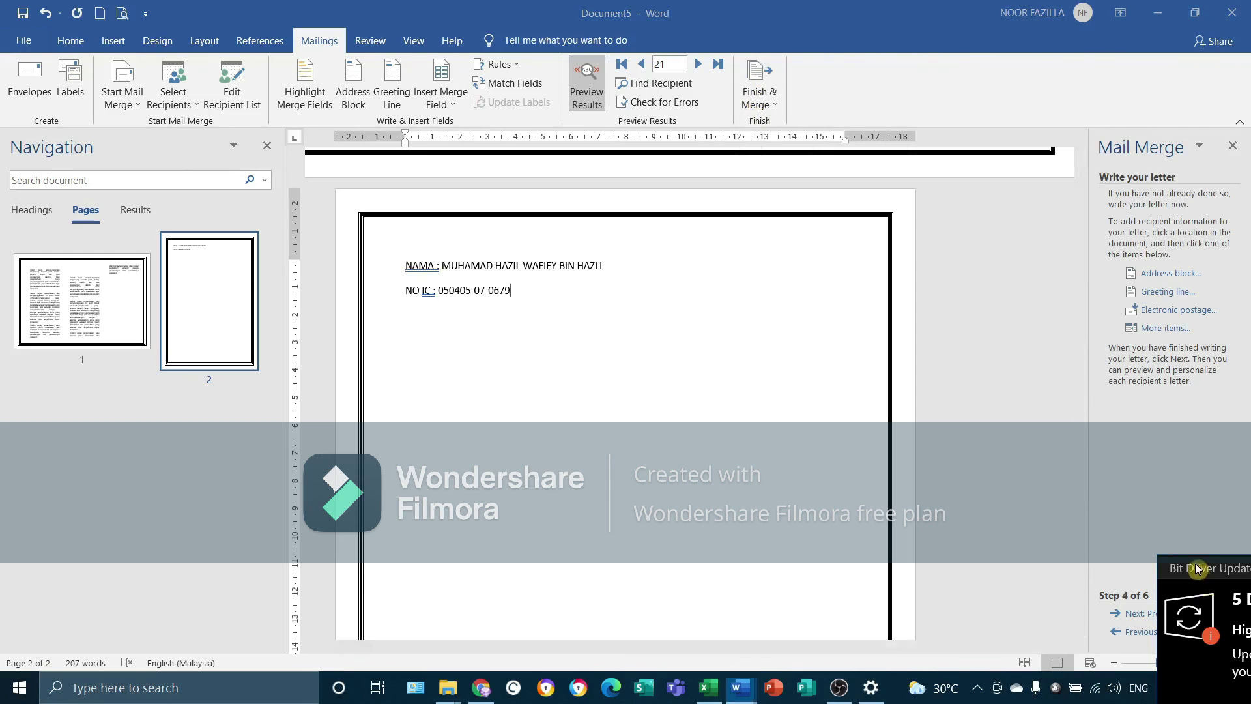
pyautogui.click(370, 40)
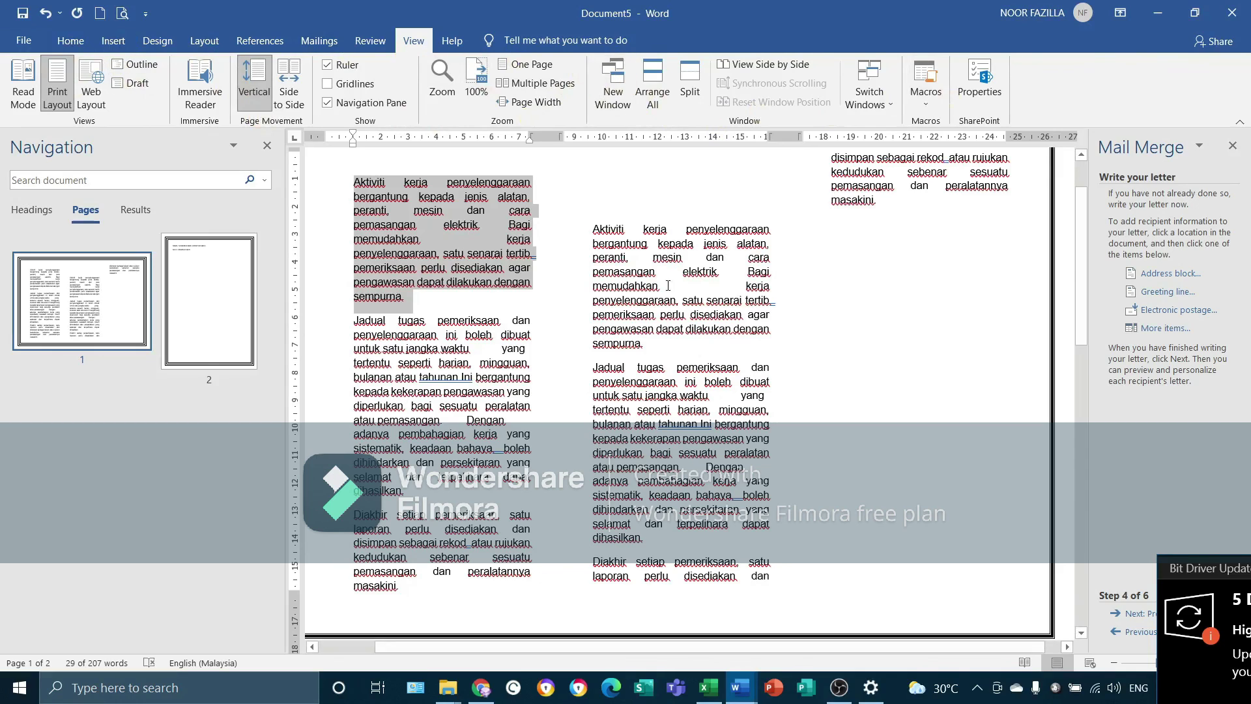
pyautogui.scroll(-3, 798, 403)
pyautogui.scroll(3, 799, 403)
pyautogui.scroll(-3, 799, 403)
pyautogui.scroll(-4, 799, 403)
pyautogui.click(490, 427)
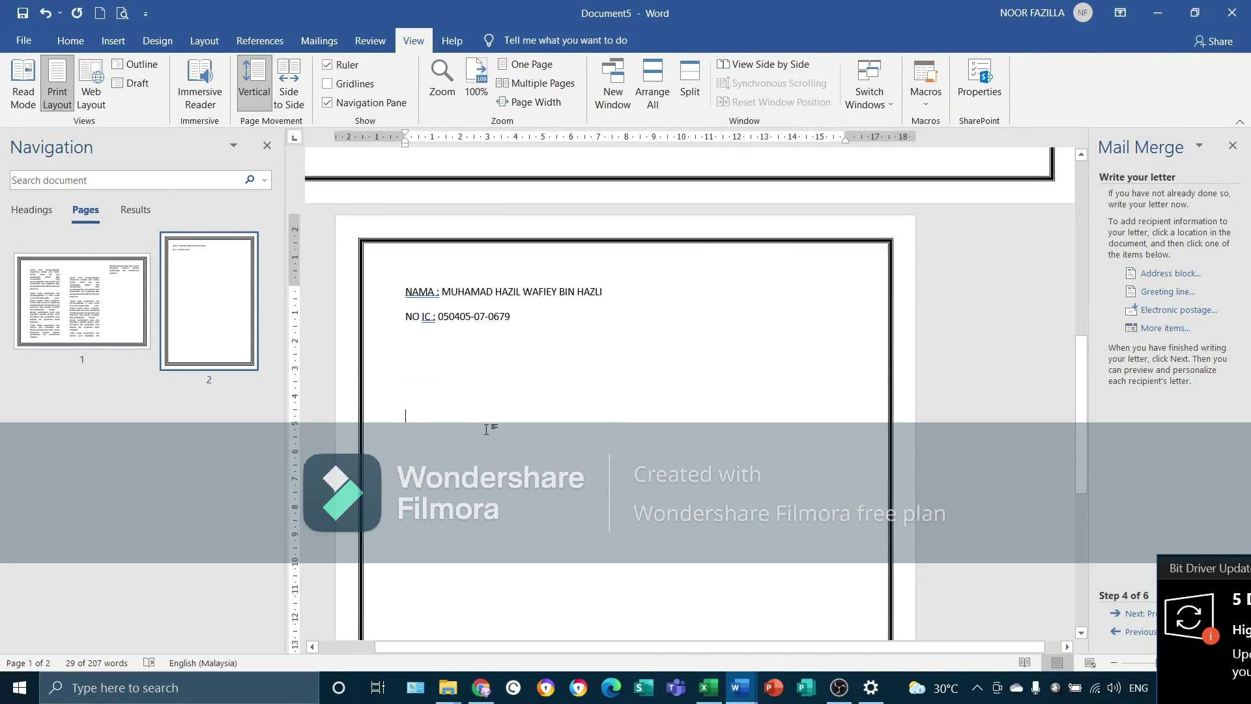
# Step: Save the document as a Word Document named "Aktiviti kerja penyelenggaraan bergantung kepada jenis alatan" in the BLAJA WORD 1 folder
pyautogui.click(23, 40)
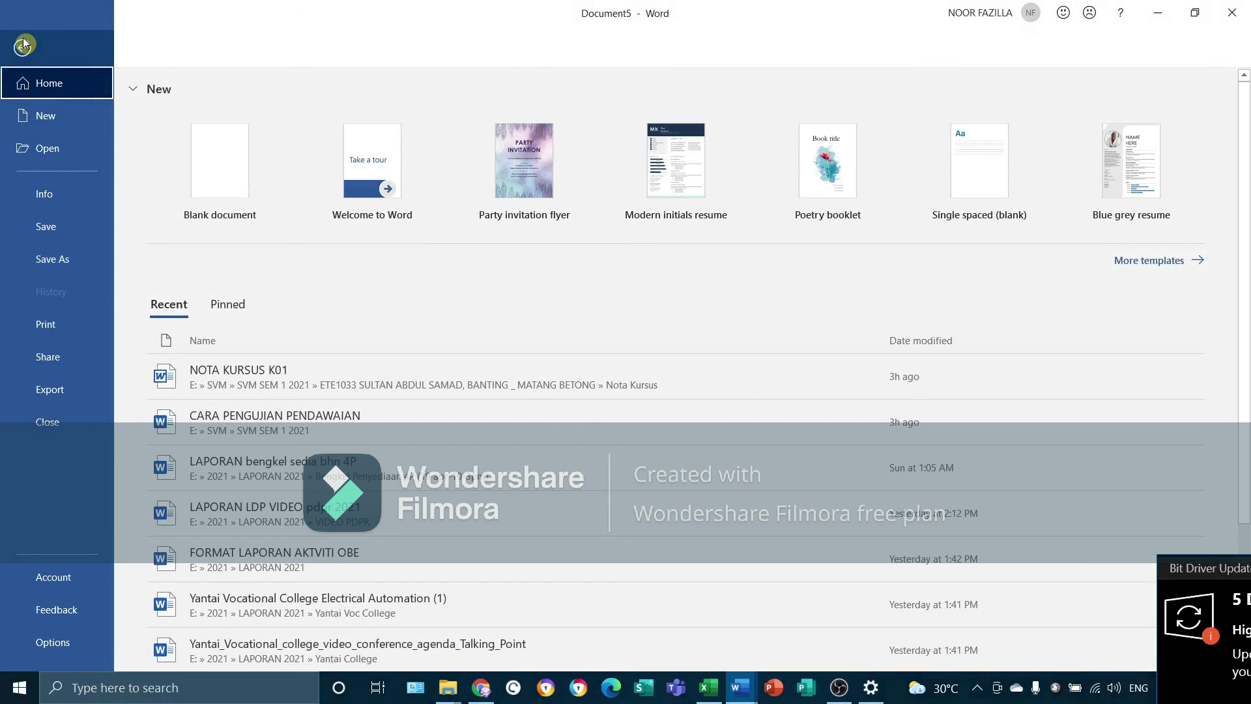
pyautogui.click(53, 260)
pyautogui.press('F12')
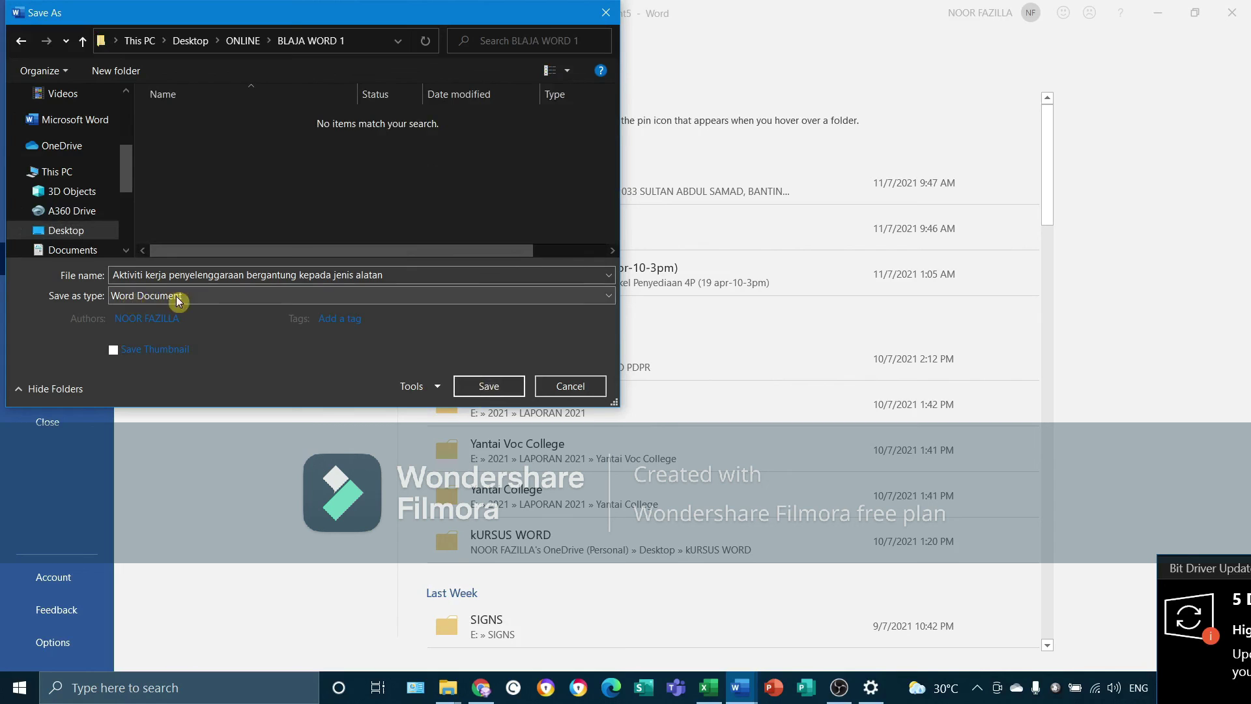
pyautogui.click(606, 299)
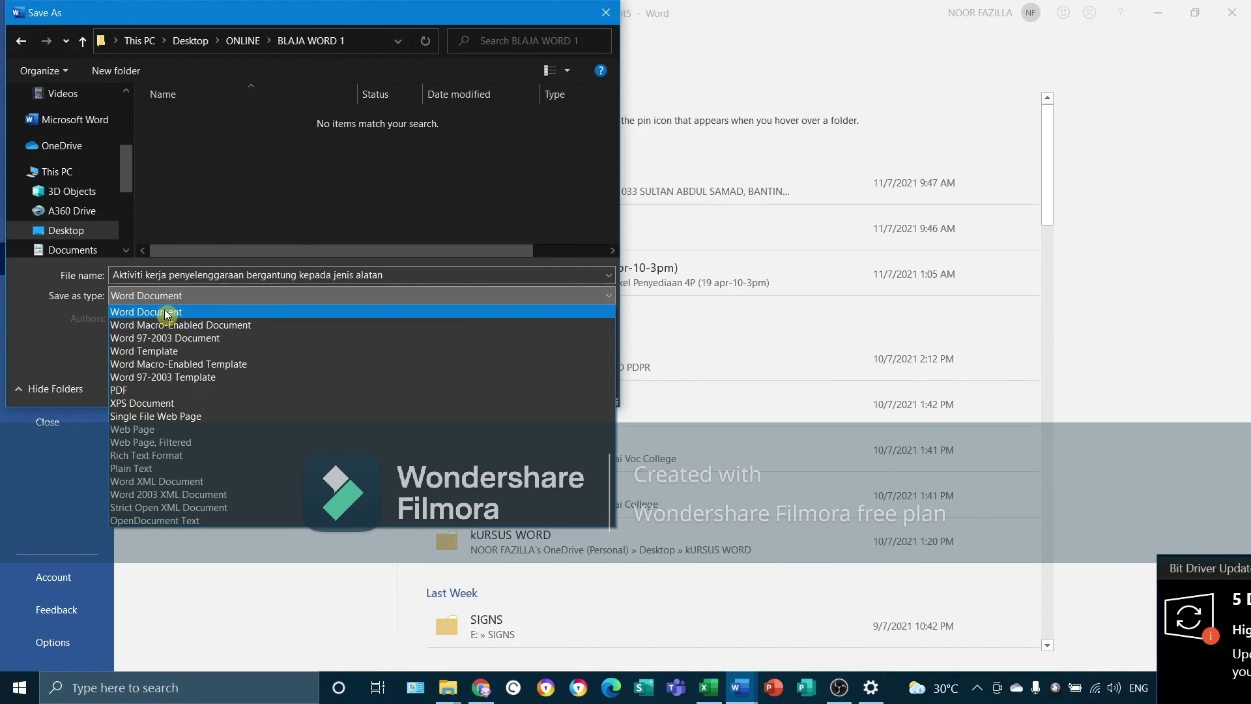
pyautogui.click(412, 277)
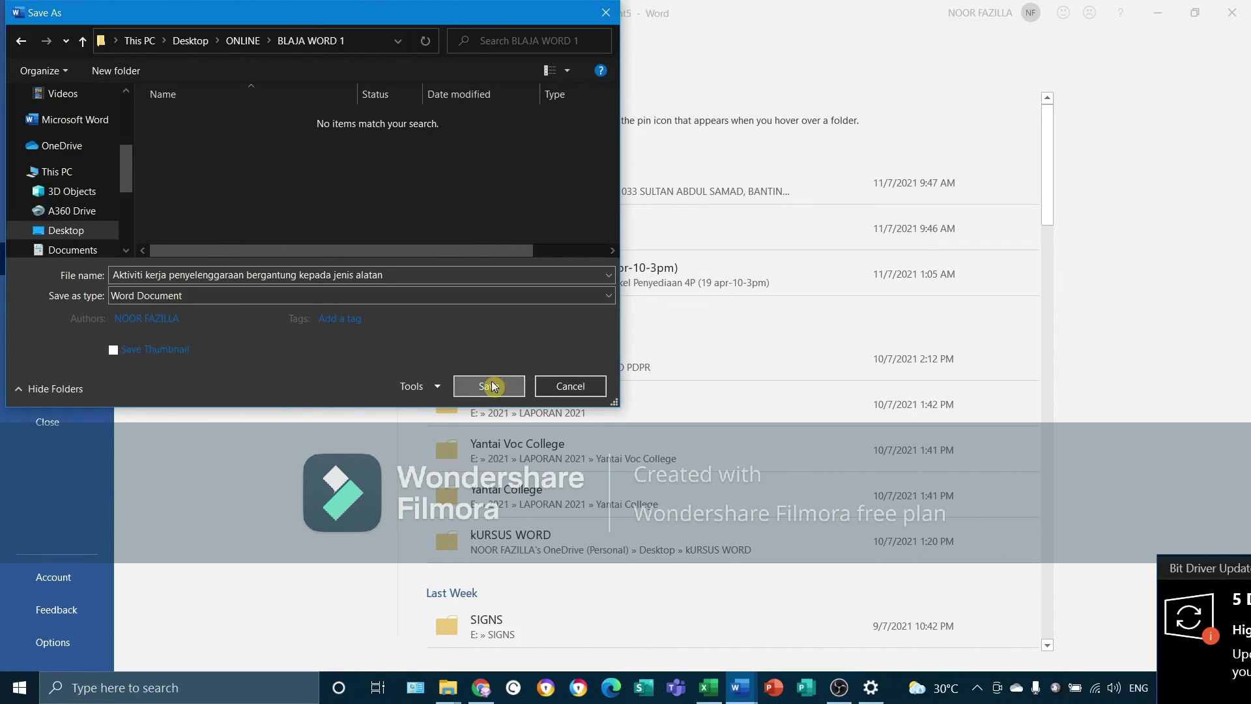
pyautogui.click(494, 387)
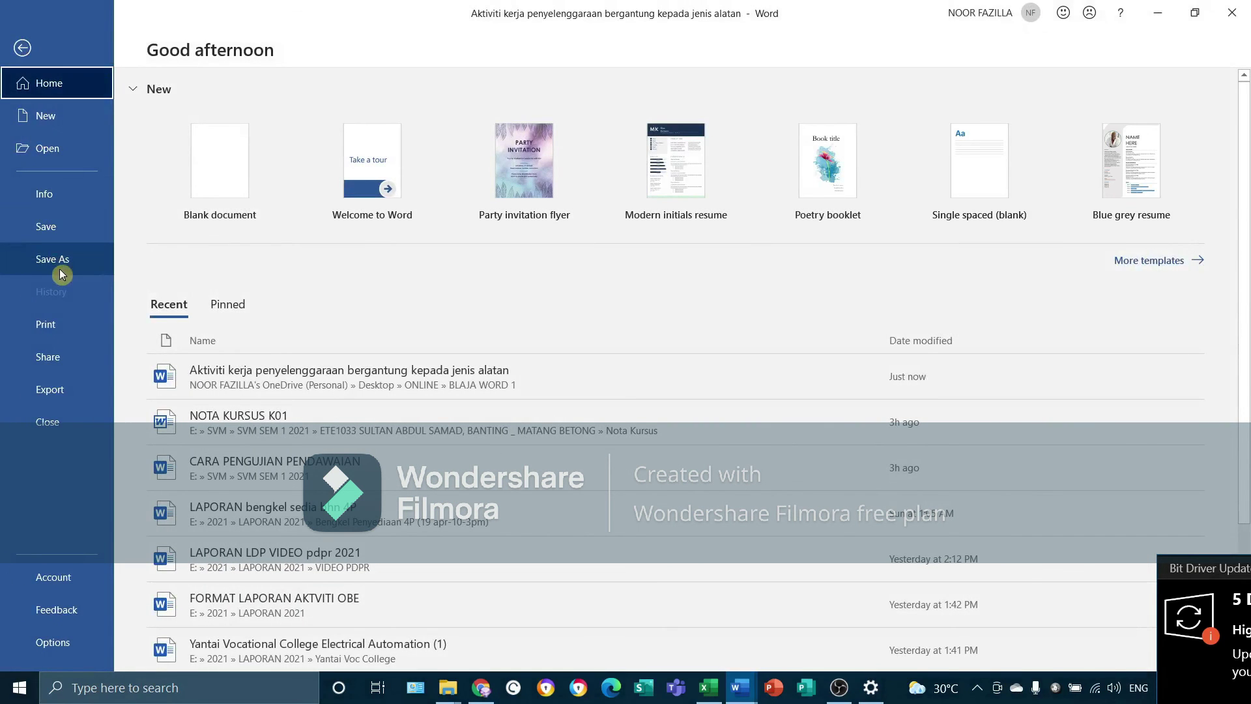
# Step: Save a PDF copy of the document under the same file name in the BLAJA WORD 1 folder
pyautogui.click(60, 267)
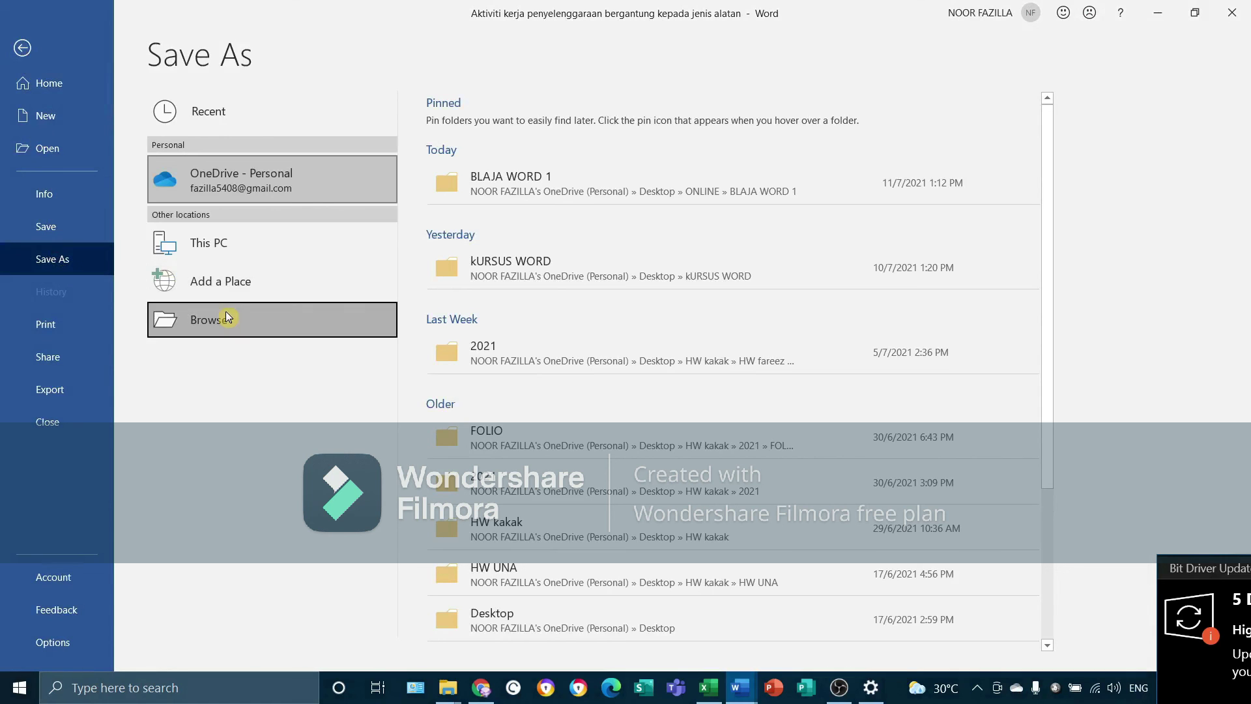
pyautogui.click(226, 316)
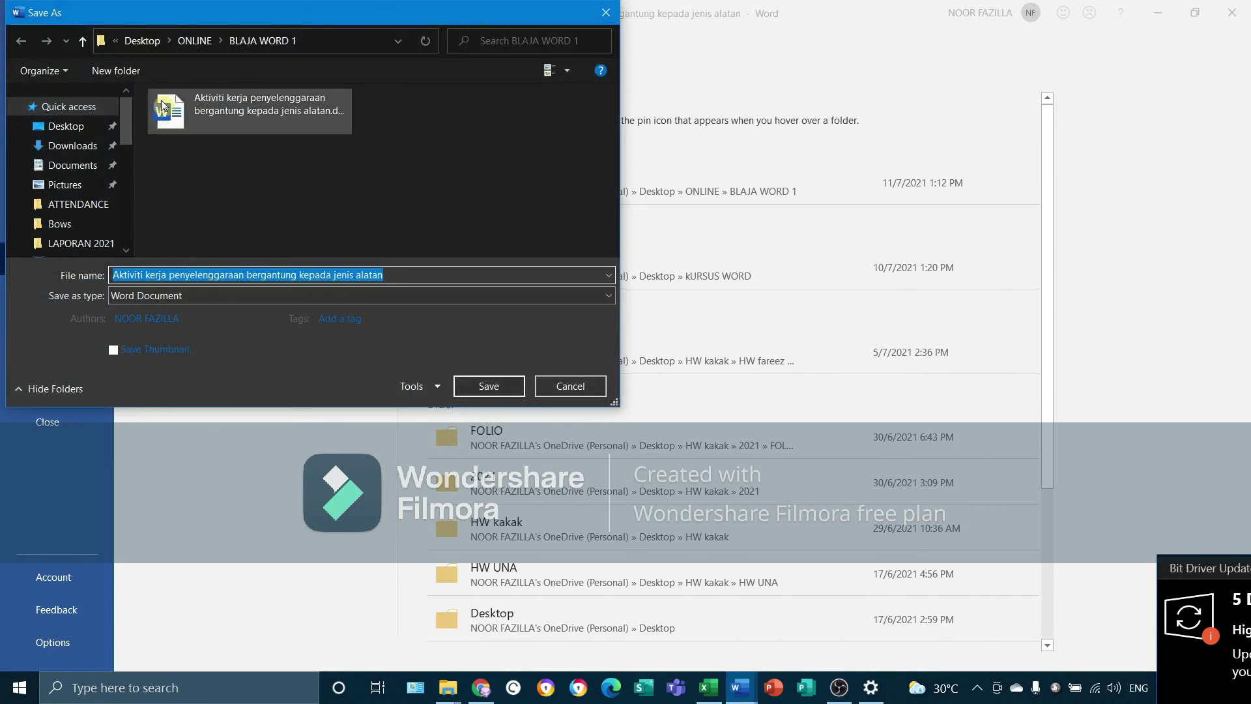
pyautogui.click(326, 297)
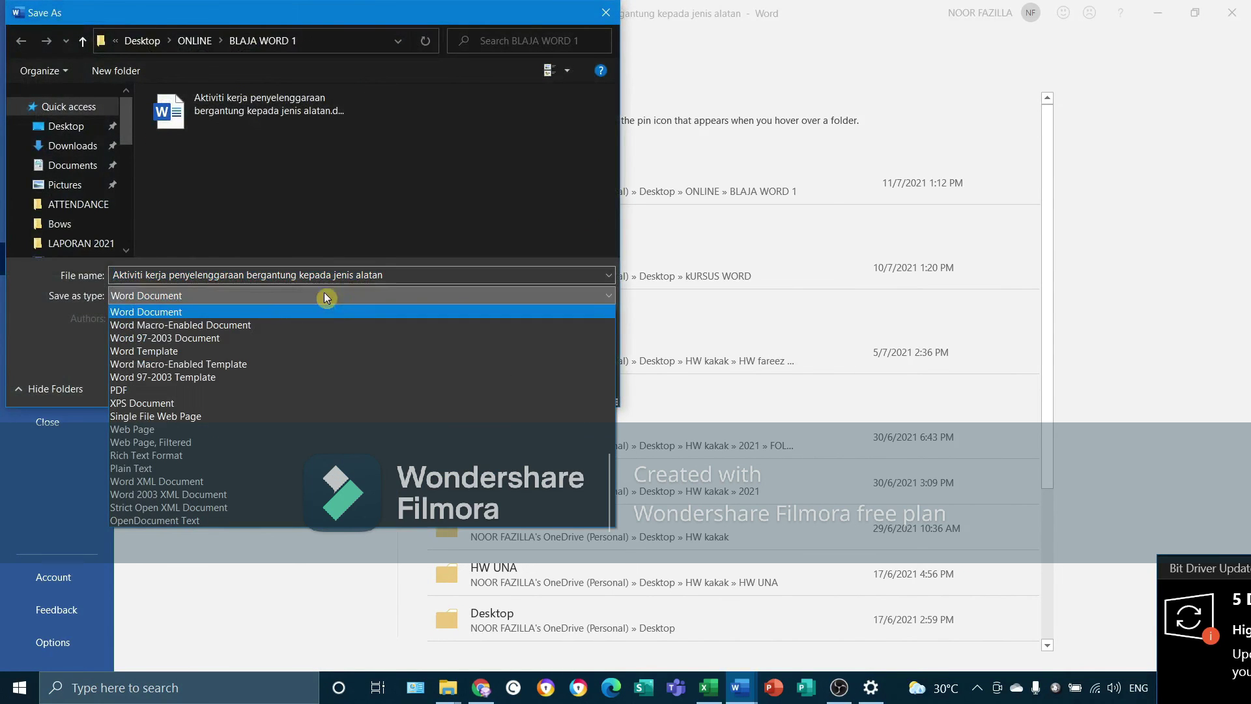
pyautogui.click(134, 392)
pyautogui.click(490, 428)
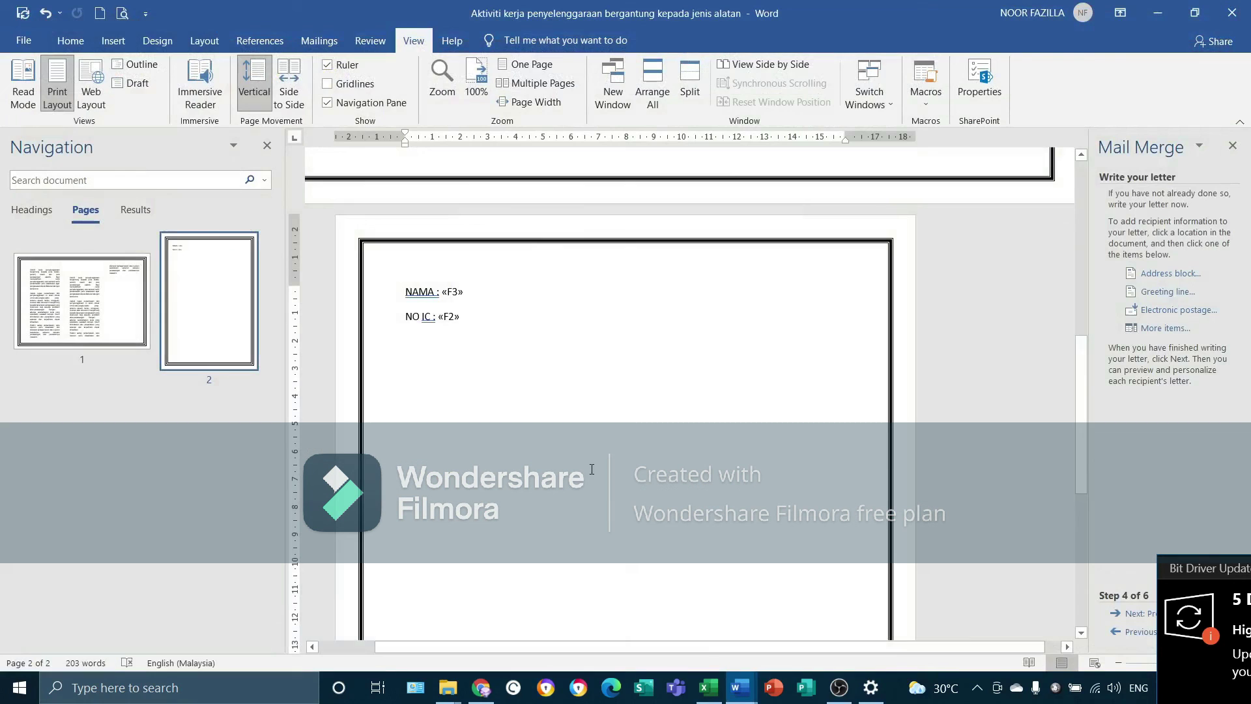
# Step: Switch to File Explorer, check the saved Word and PDF files in BLAJA WORD 1 with the Name column widened, and minimize the window
pyautogui.click(448, 687)
pyautogui.click(517, 285)
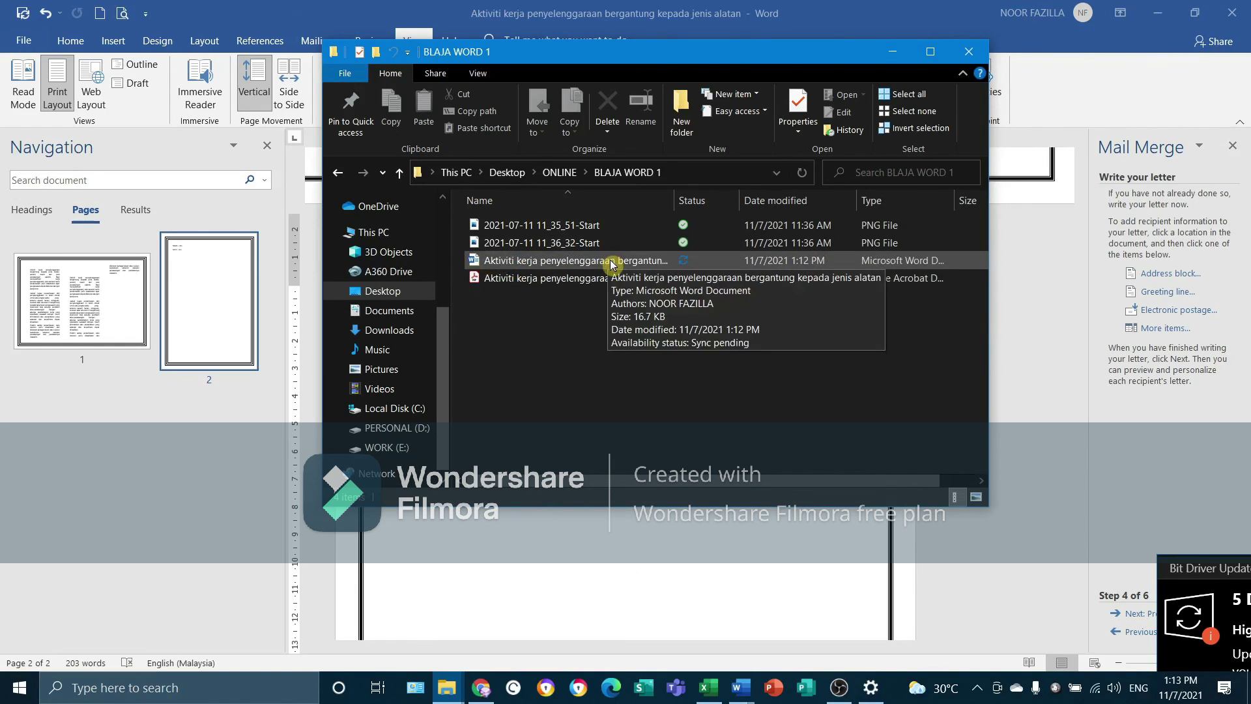
pyautogui.moveTo(672, 202); pyautogui.dragTo(811, 202)
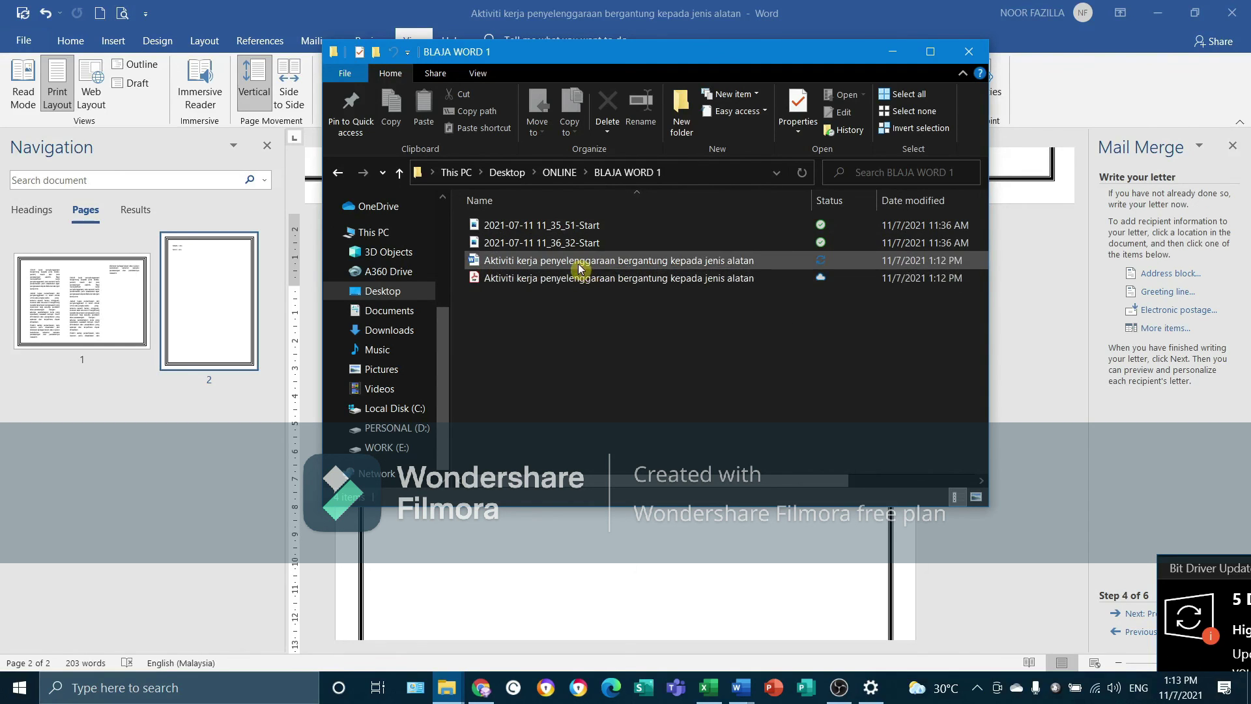
pyautogui.click(891, 54)
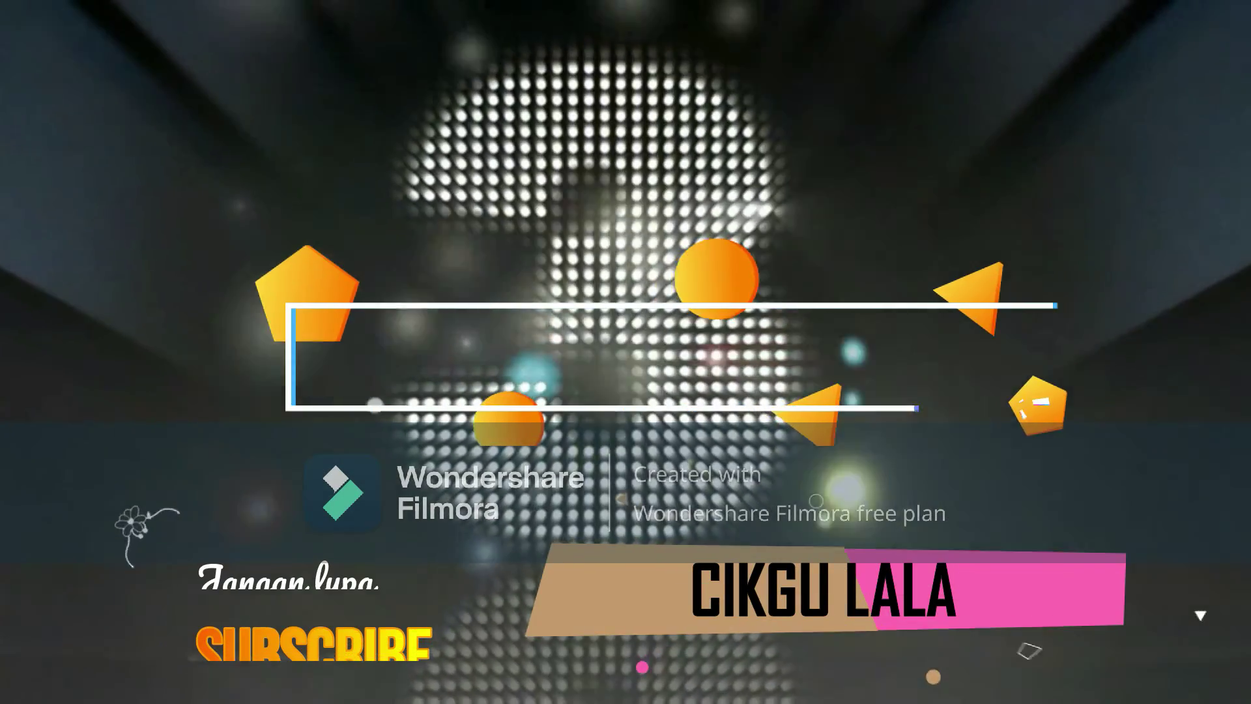